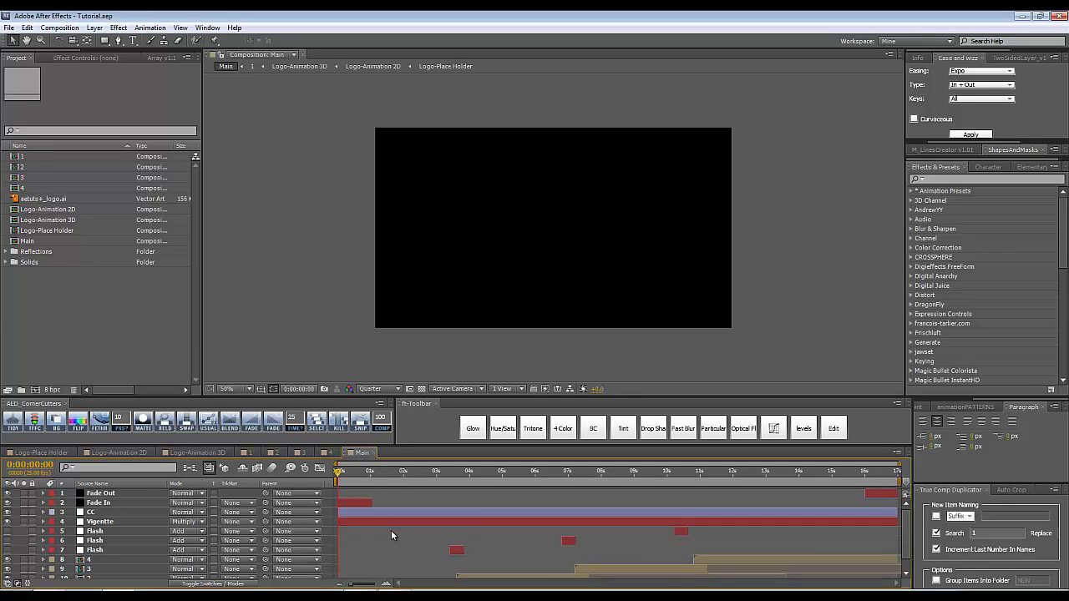
# Review the layers of compositions 1 to 4, Main, Logo-Place Holder, Logo-Animation 2D and Logo-Animation 3D.
pyautogui.scroll(-1, 391, 530)
pyautogui.scroll(1, 403, 522)
pyautogui.click(247, 453)
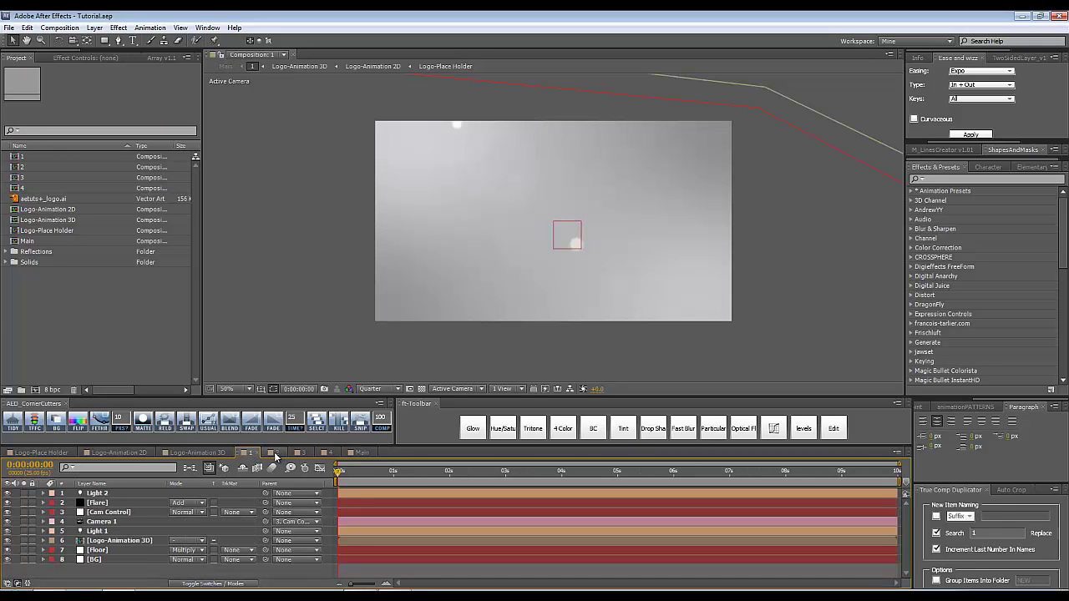
pyautogui.click(274, 452)
pyautogui.click(300, 453)
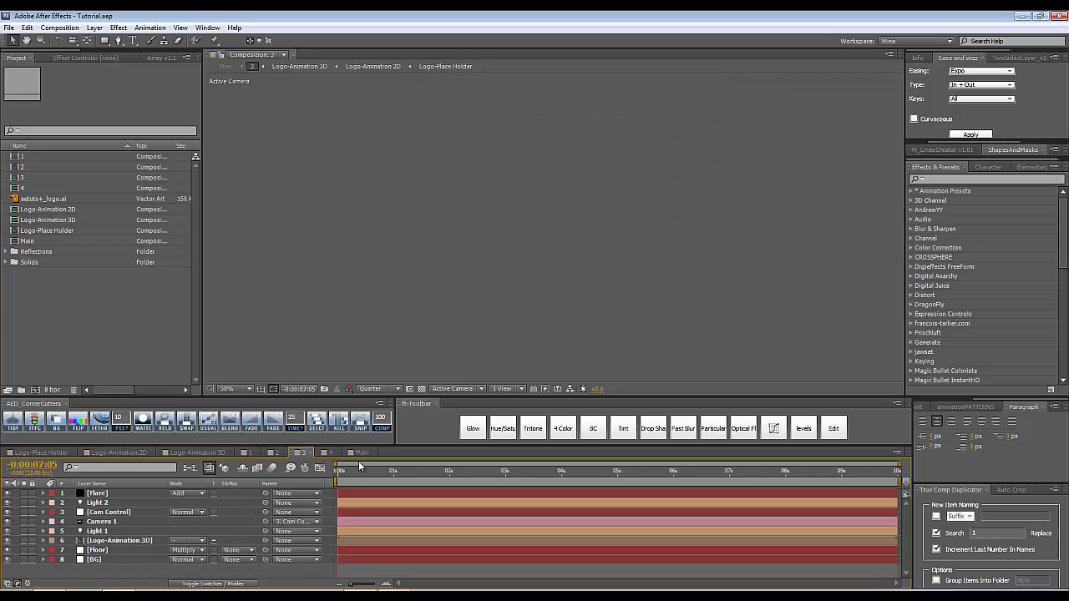
pyautogui.click(327, 452)
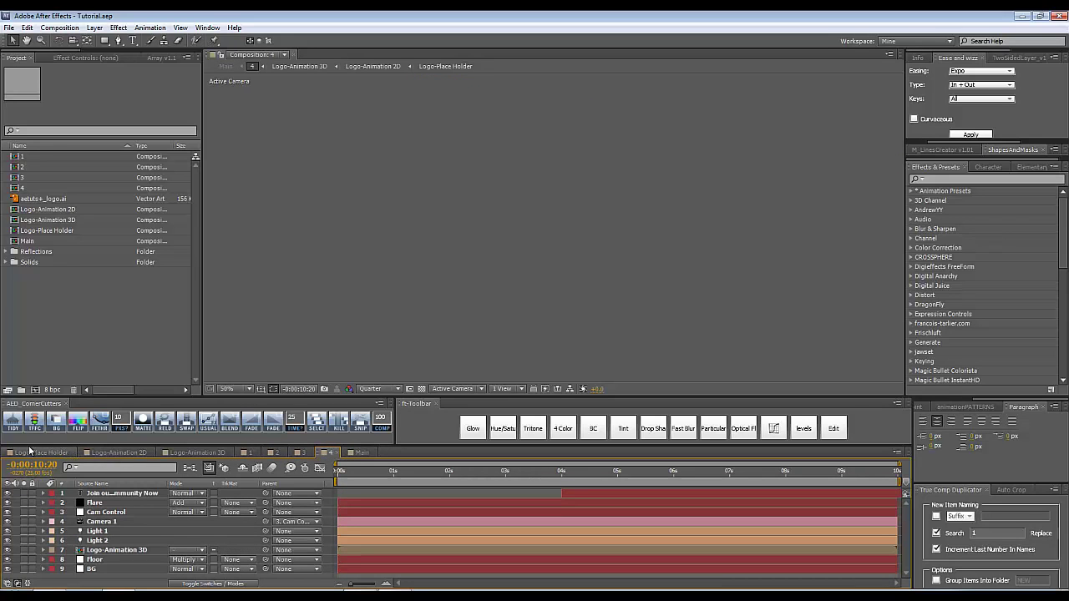
pyautogui.click(360, 452)
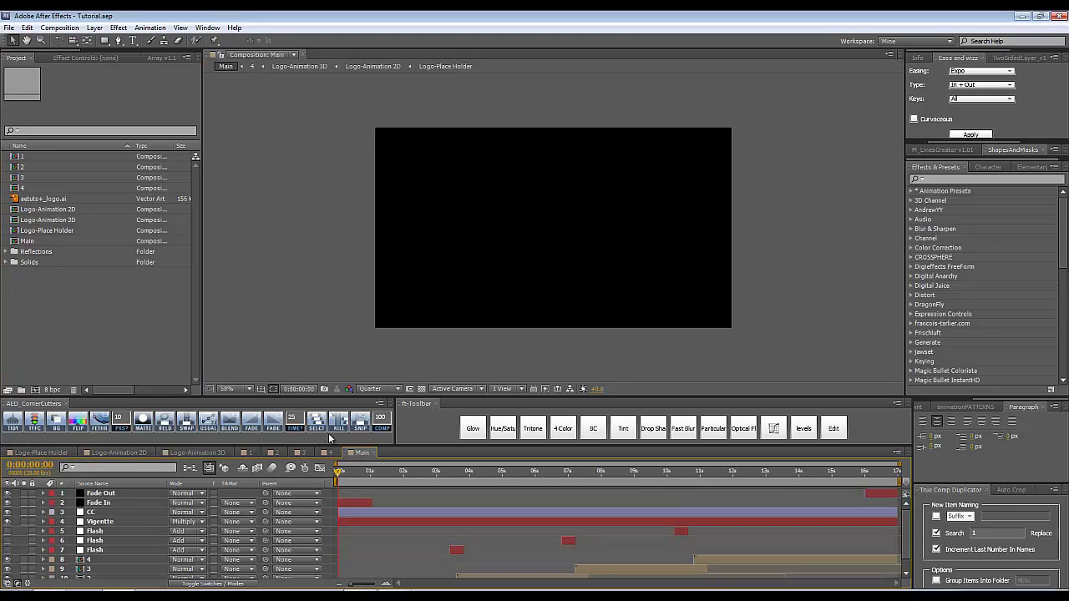
pyautogui.click(45, 453)
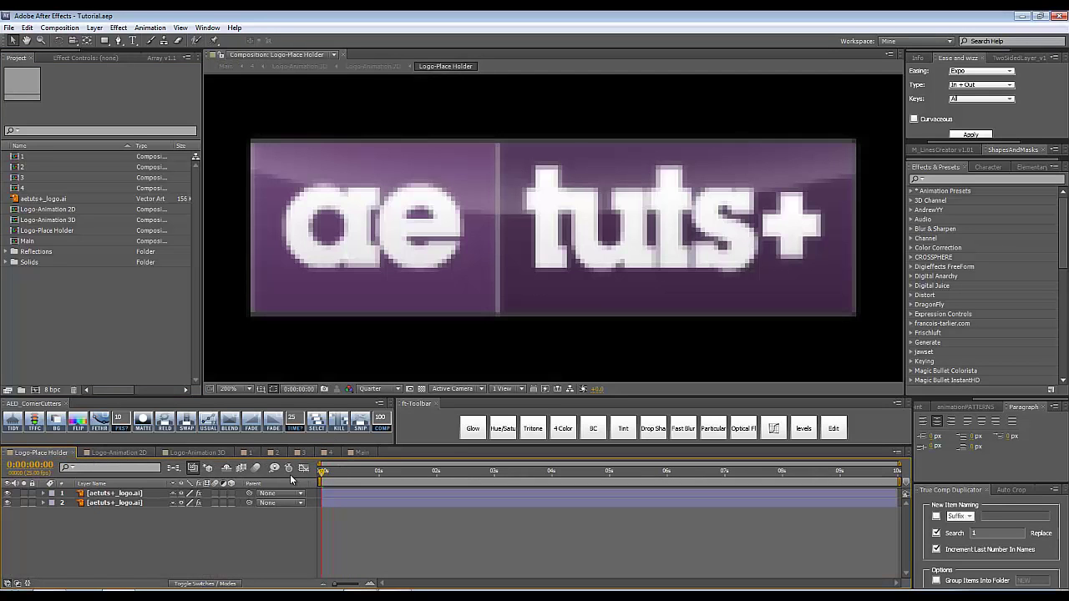
pyautogui.press(',')
pyautogui.press(',')
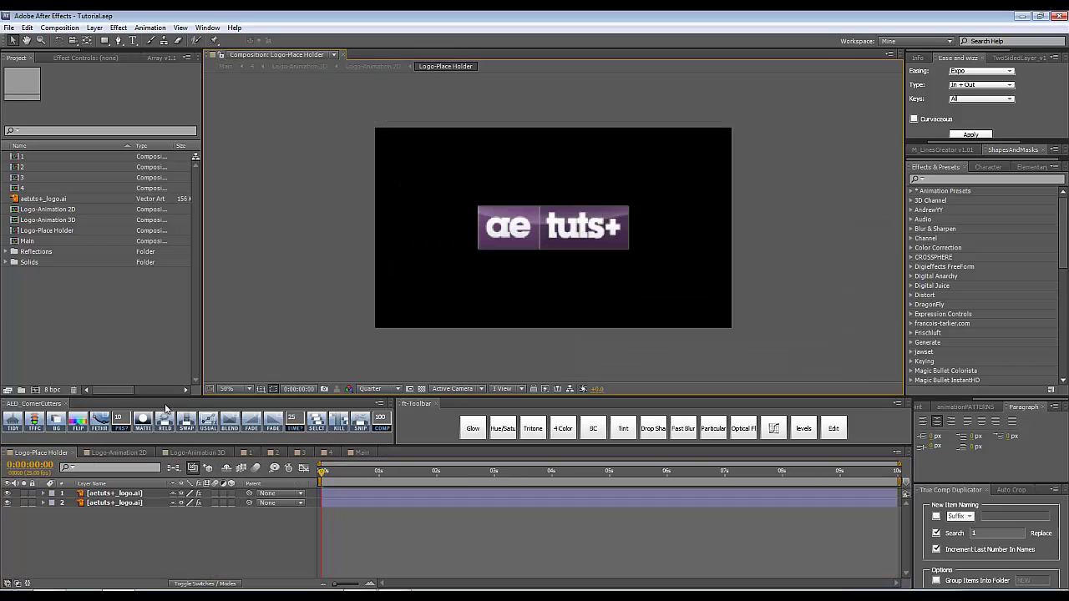
pyautogui.click(108, 451)
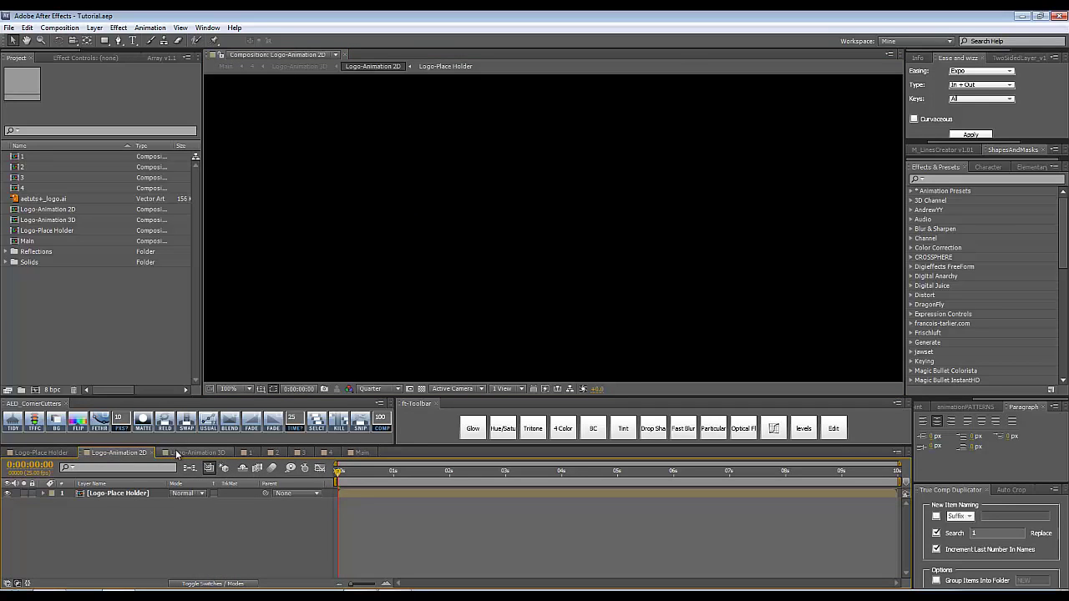
pyautogui.click(177, 455)
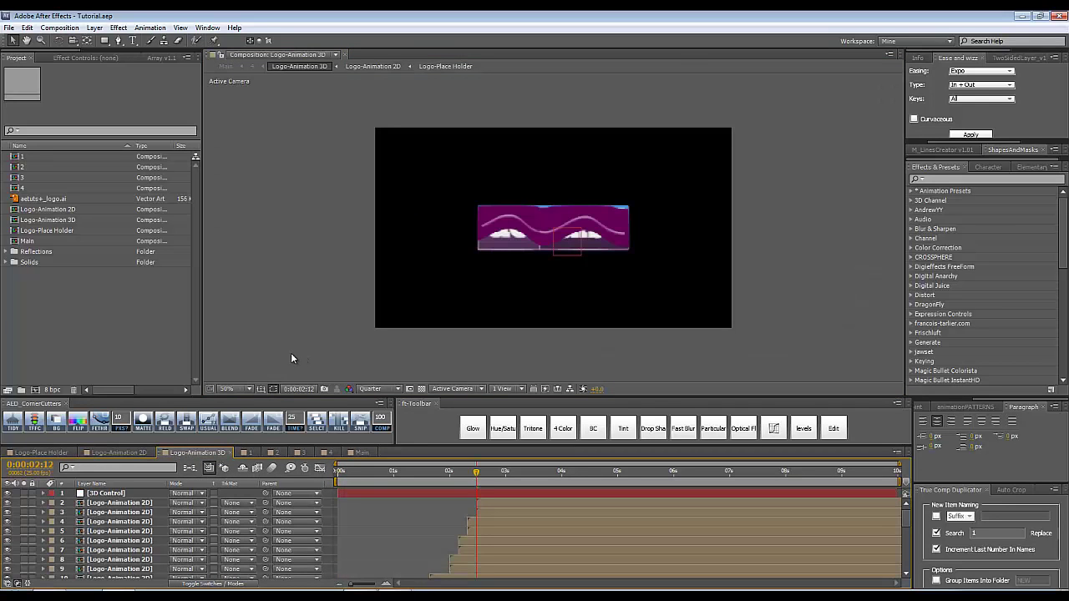
# Create a project folder named Done.
pyautogui.click(43, 331)
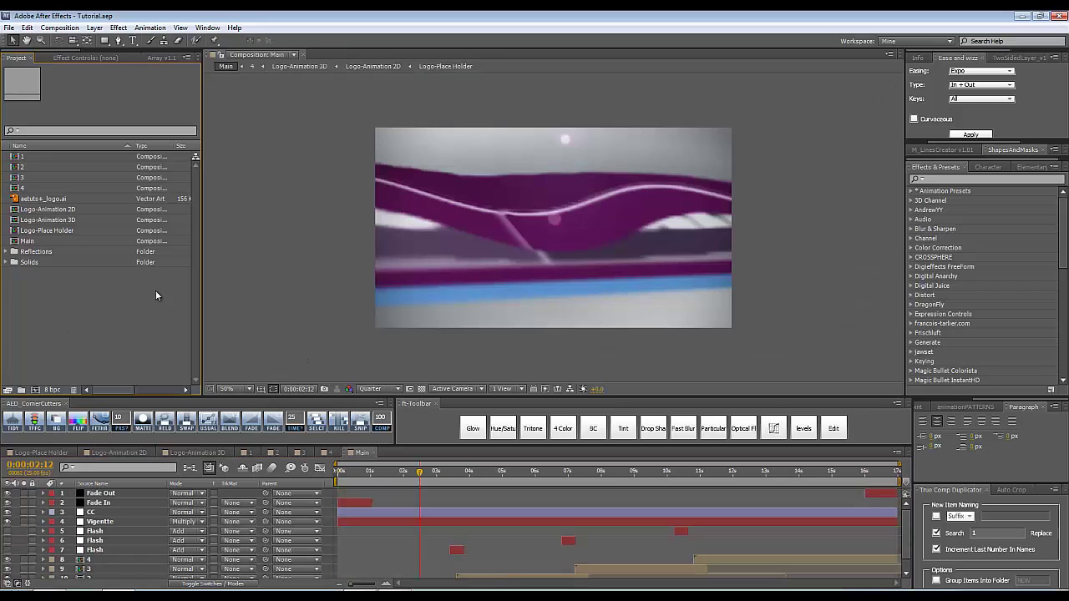
pyautogui.click(22, 391)
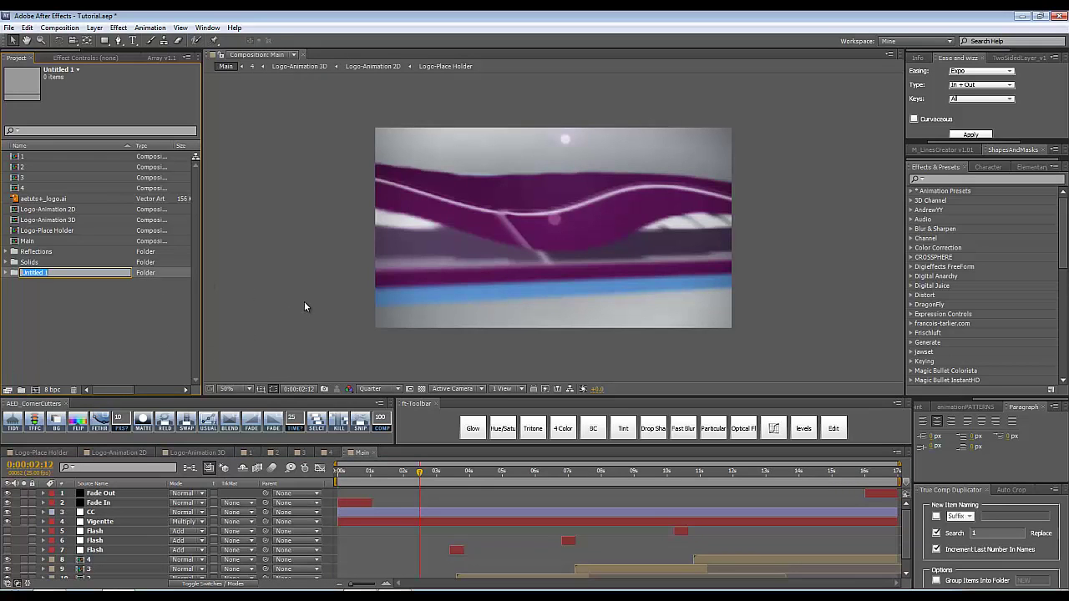
pyautogui.write('Done')
pyautogui.press('Return')
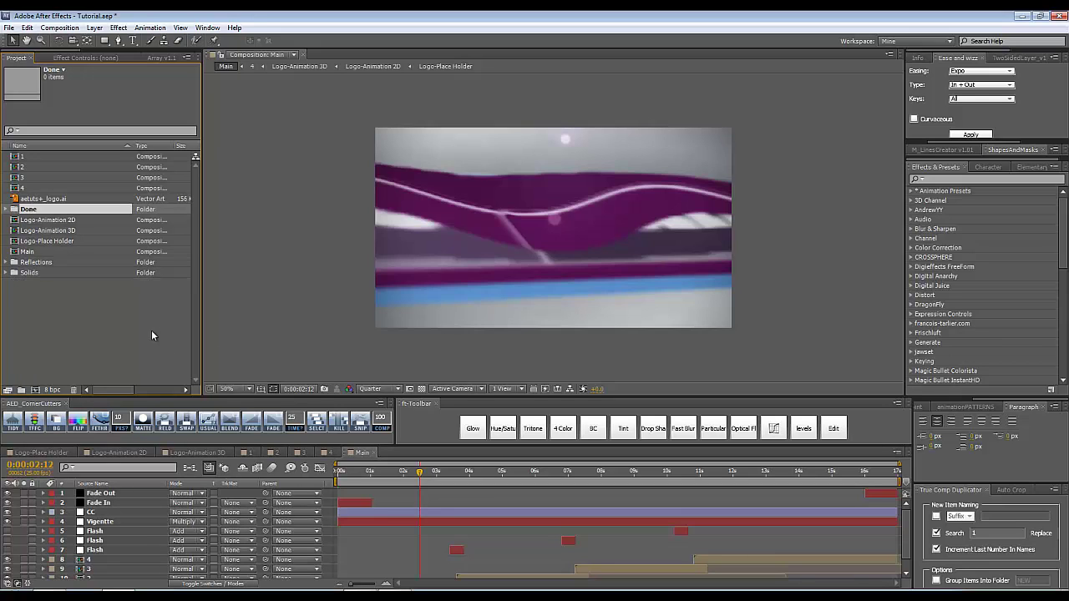
# Move all other project items, including the Reflections and Solids folders, into the Done folder.
pyautogui.click(40, 274)
pyautogui.keyDown('shift'); pyautogui.click(34, 157); pyautogui.keyUp('shift')
pyautogui.keyDown('ctrl'); pyautogui.click(32, 209); pyautogui.keyUp('ctrl')
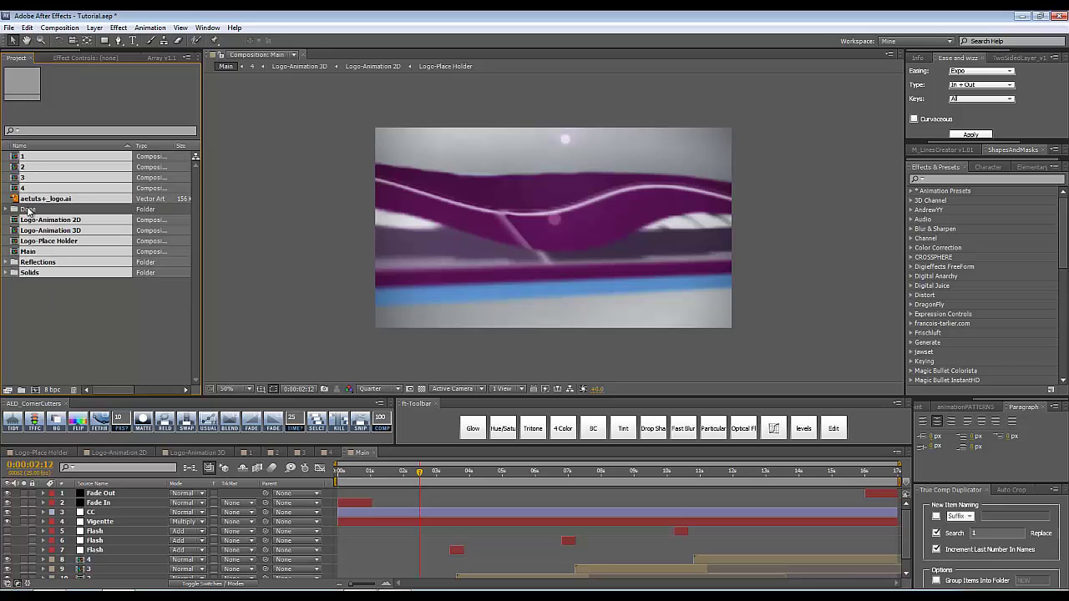
pyautogui.moveTo(35, 202); pyautogui.dragTo(37, 210)
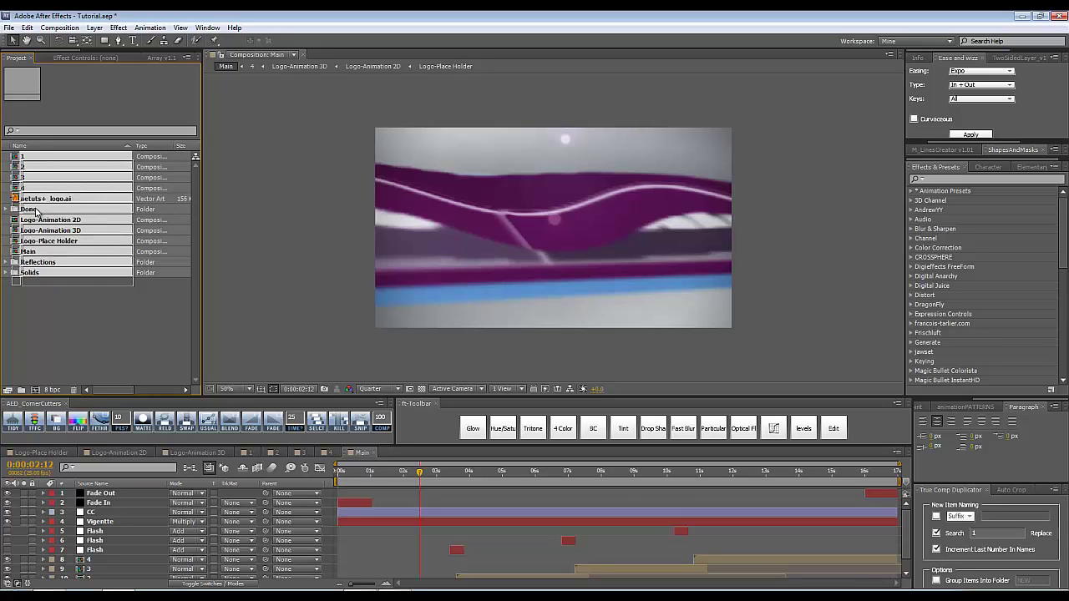
# Create a second top-level project folder named Tutorial.
pyautogui.click(22, 390)
pyautogui.write('Tu')
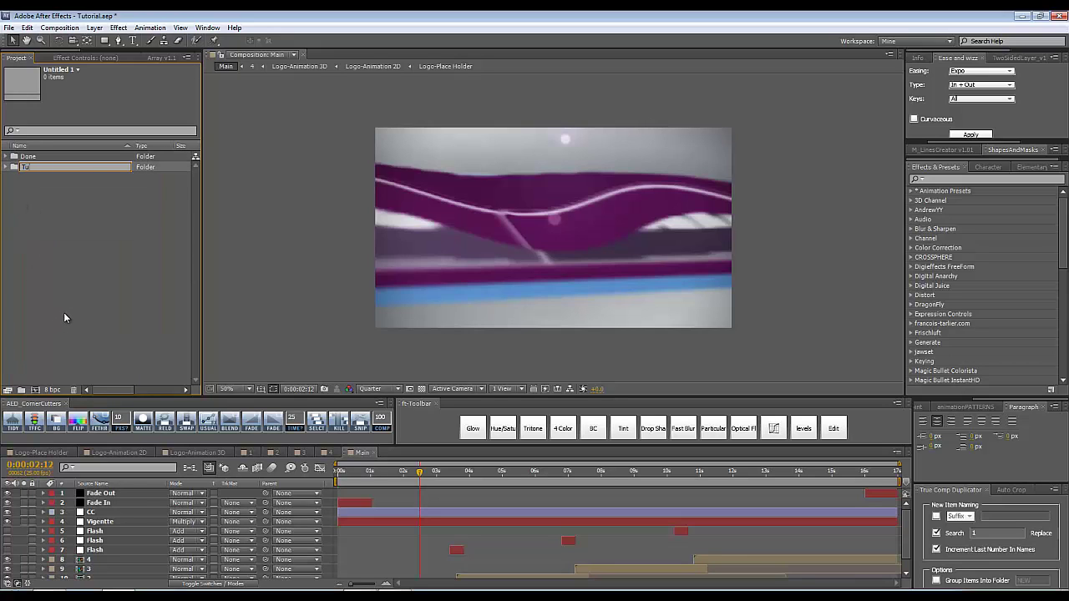
pyautogui.write('torial')
pyautogui.press('Return')
# Move aetuts+_logo.ai from the Done folder into the Tutorial folder.
pyautogui.click(56, 231)
pyautogui.click(45, 167)
pyautogui.click(8, 156)
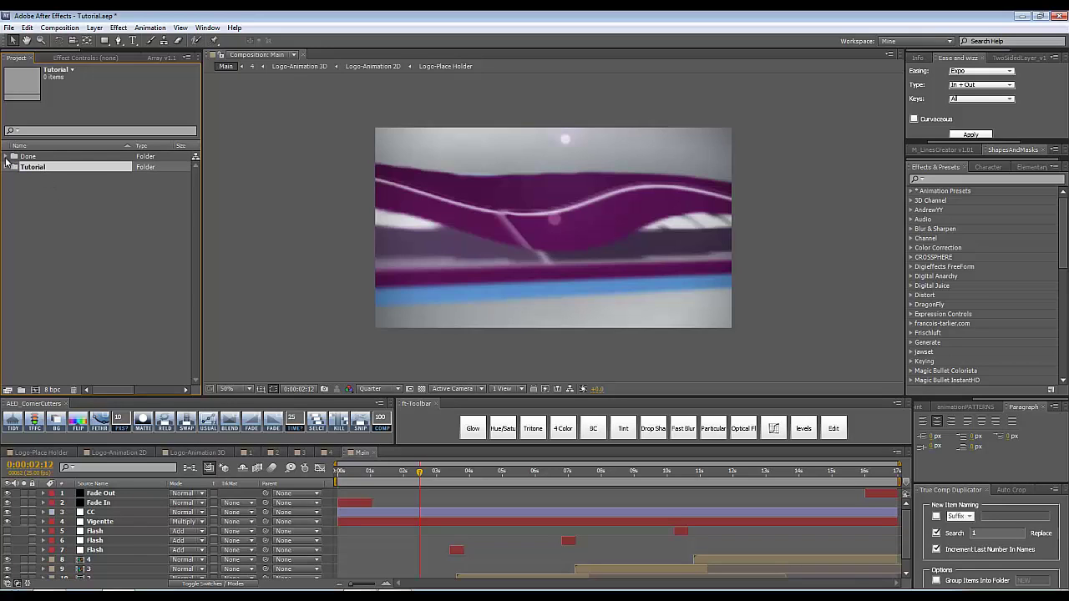
pyautogui.moveTo(50, 212); pyautogui.dragTo(35, 282)
pyautogui.click(5, 156)
# Close every open composition except Main and create a 1280 × 720, 25 fps, 10-second composition named Logo_Placeholder.
pyautogui.click(38, 452)
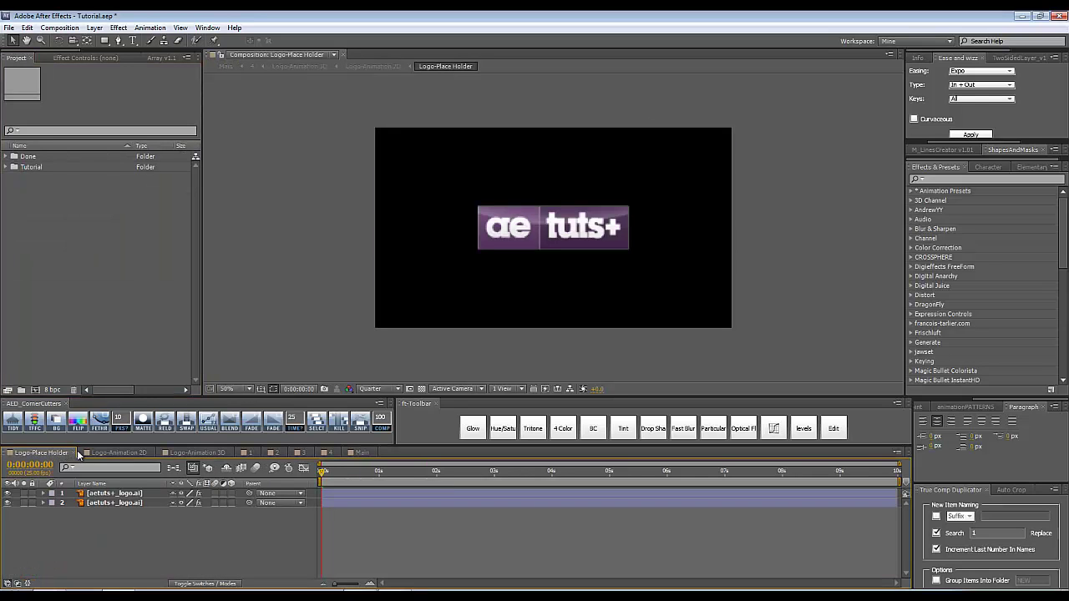
pyautogui.click(73, 453)
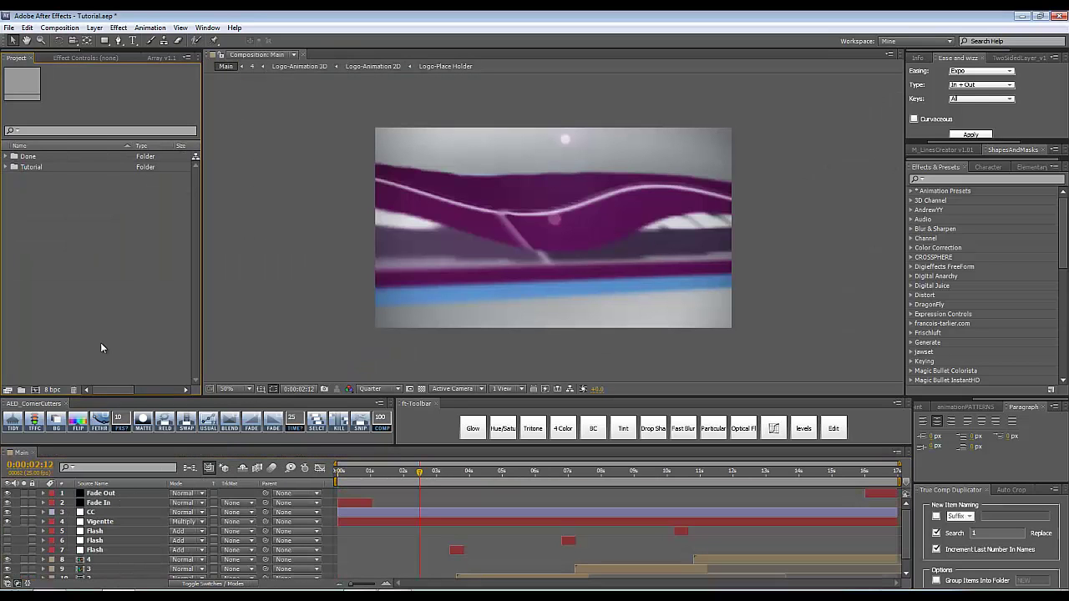
pyautogui.hotkey('ctrl', 'n')
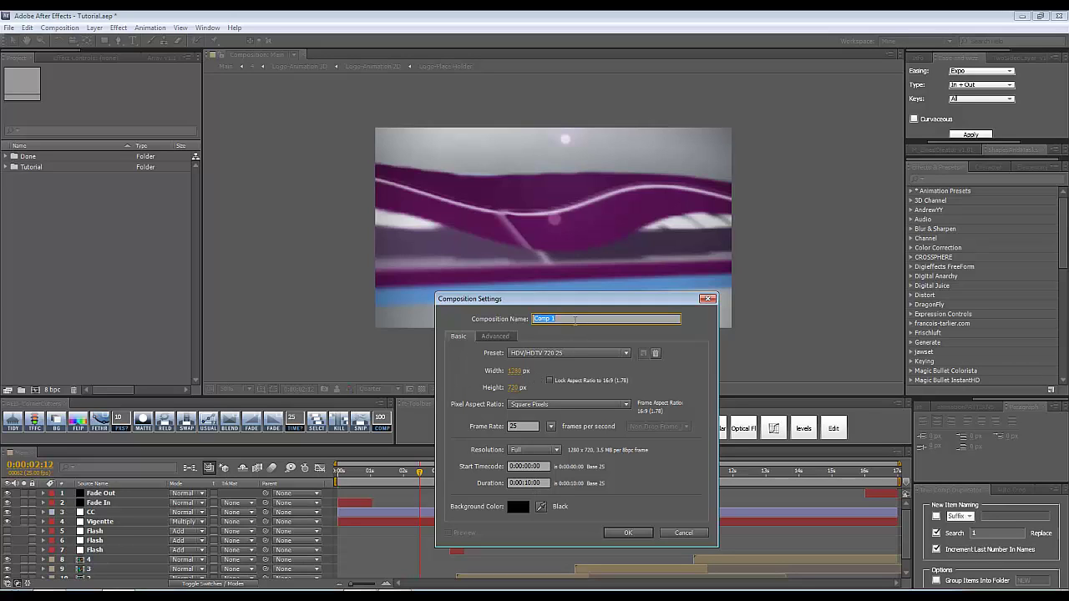
pyautogui.write('L')
pyautogui.press('Return')
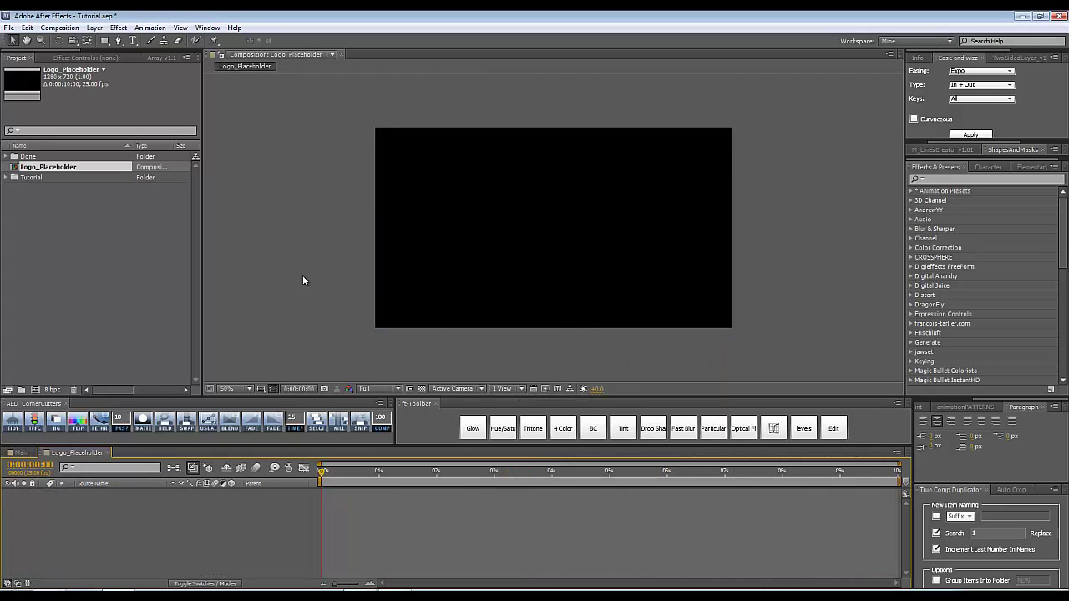
# Move the Logo_Placeholder composition into the Tutorial folder and add aetuts+_logo.ai to it as a layer.
pyautogui.click(82, 233)
pyautogui.moveTo(40, 167); pyautogui.dragTo(120, 513)
pyautogui.click(6, 167)
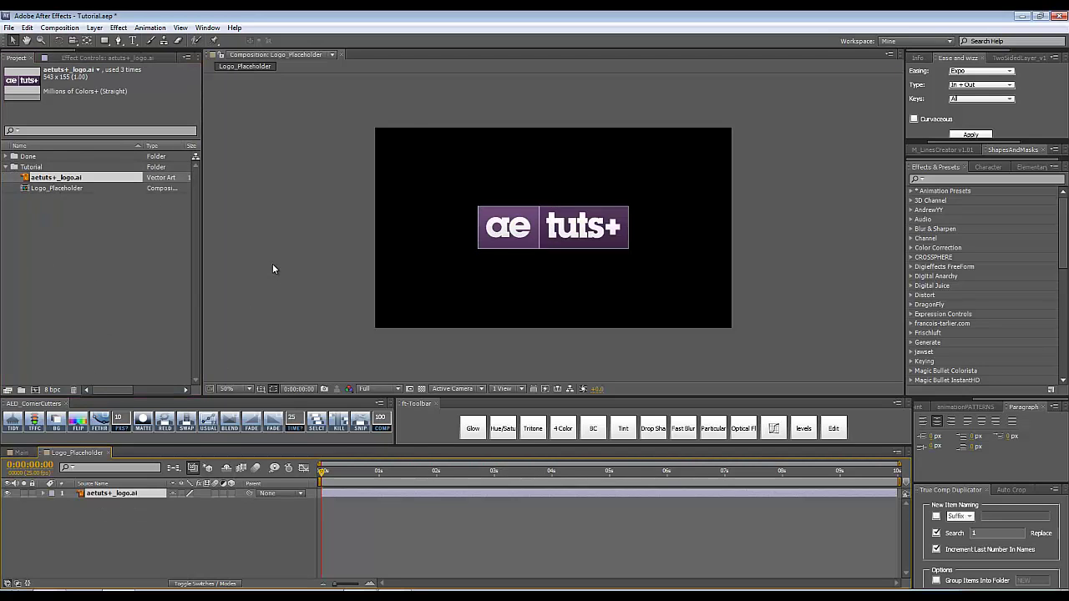
pyautogui.click(272, 269)
pyautogui.press('.')
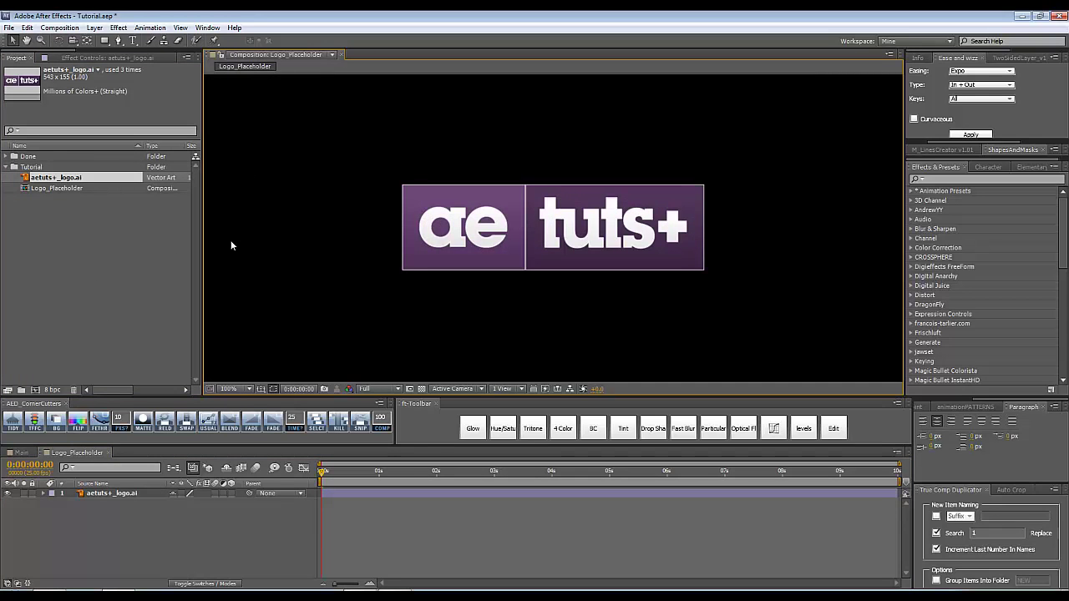
# Nest Logo_Placeholder in a new composition and rename that composition Logo_2D Animation.
pyautogui.hotkey('ctrl', 'a')
pyautogui.click(60, 188)
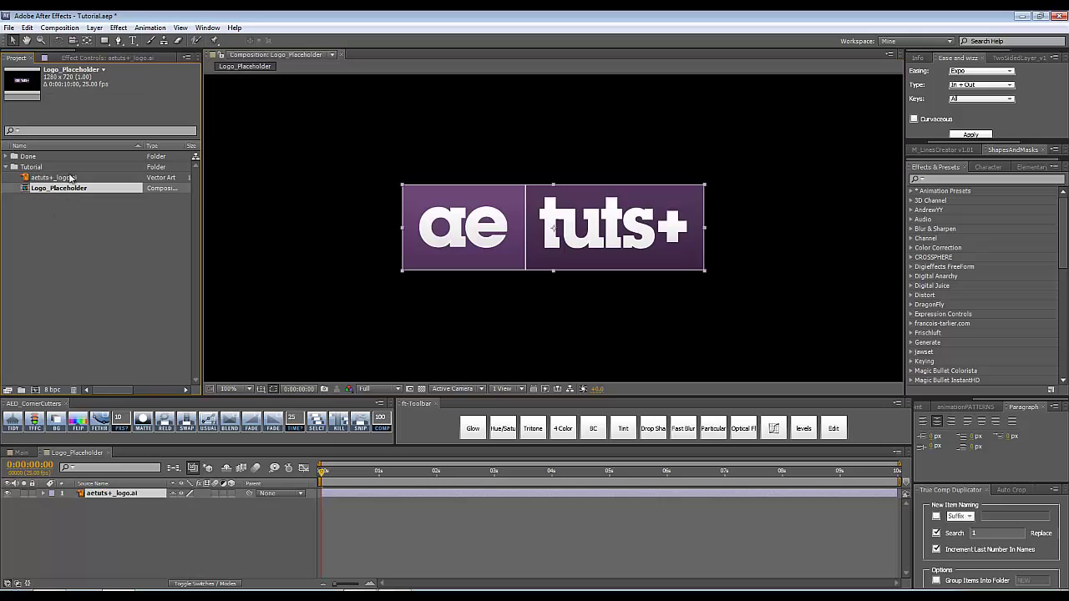
pyautogui.click(34, 390)
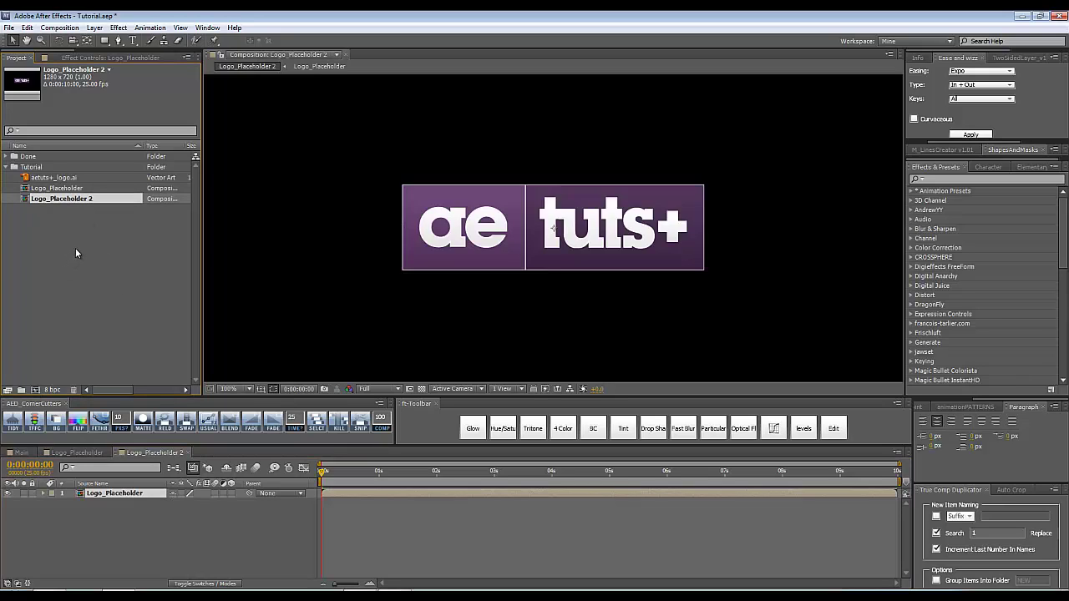
pyautogui.press('Return')
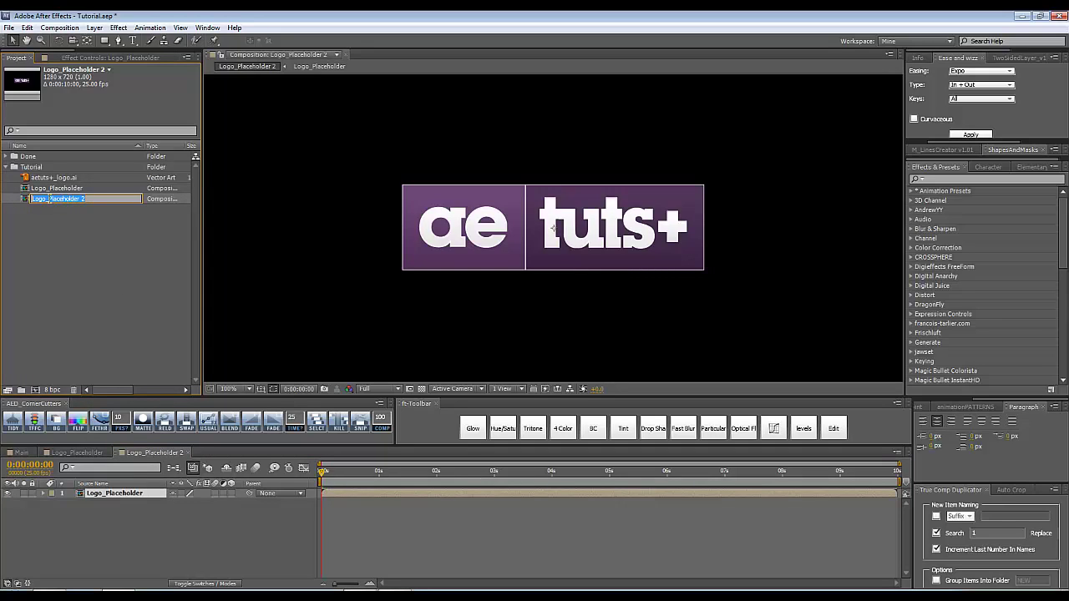
pyautogui.write('2D Animation')
pyautogui.press('Return')
pyautogui.click(127, 520)
pyautogui.press(',')
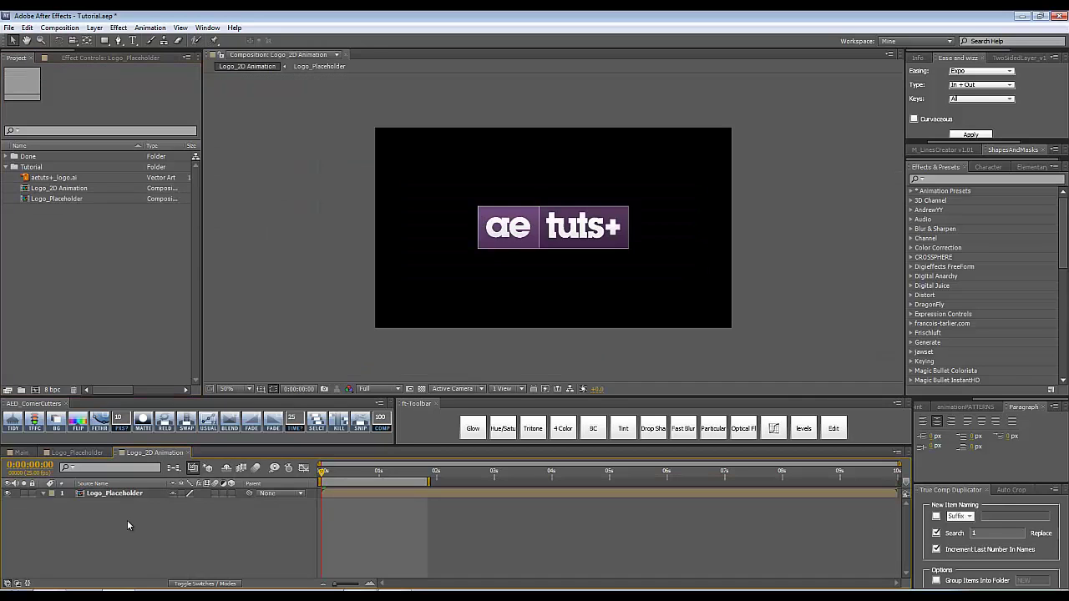
# Draw the wavy upper edge of a mask on the Logo_Placeholder layer, just below the logo and extending past both its ends.
pyautogui.click(117, 494)
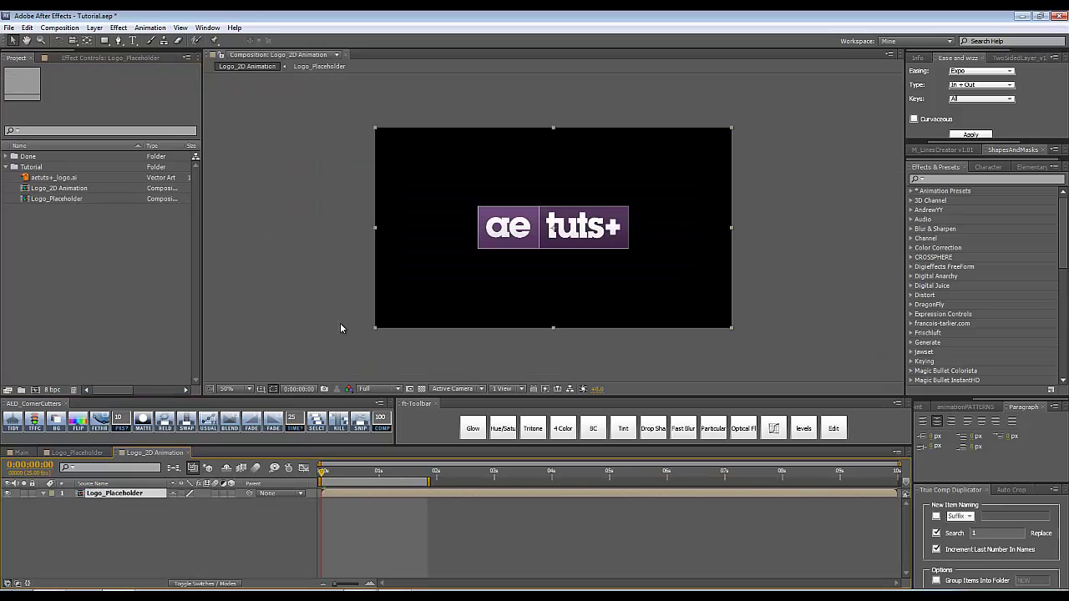
pyautogui.press('g')
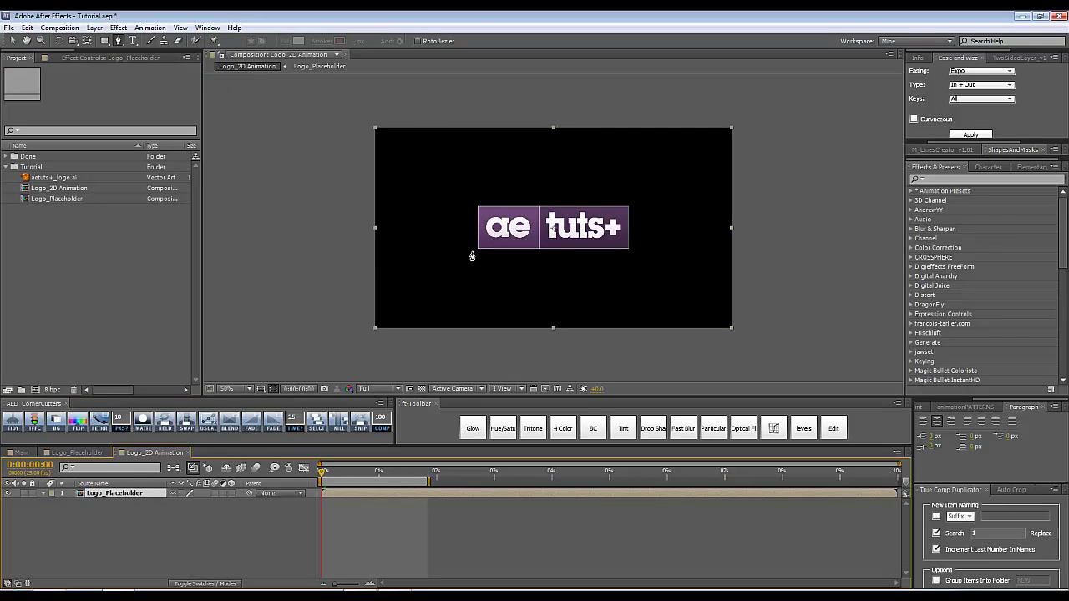
pyautogui.press('.')
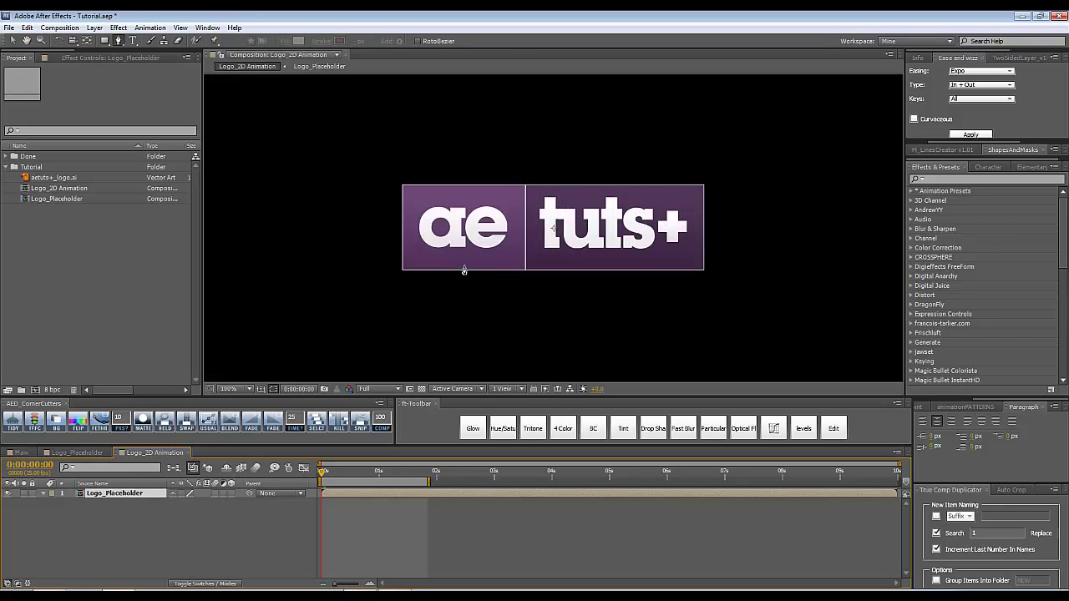
pyautogui.click(342, 322)
pyautogui.moveTo(411, 279); pyautogui.dragTo(445, 279)
pyautogui.moveTo(458, 326); pyautogui.dragTo(488, 330)
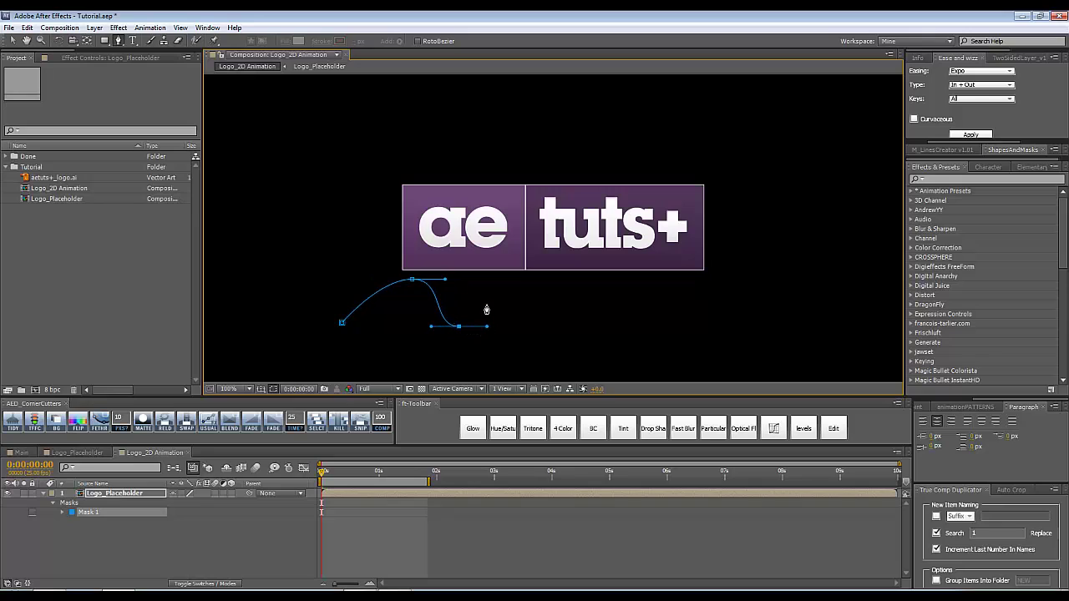
pyautogui.hotkey('ctrl', 'z')
pyautogui.moveTo(453, 311); pyautogui.dragTo(528, 284)
pyautogui.hotkey('ctrl', 'z')
pyautogui.moveTo(564, 314); pyautogui.dragTo(591, 315)
pyautogui.moveTo(613, 280); pyautogui.dragTo(688, 317)
pyautogui.moveTo(732, 280); pyautogui.dragTo(762, 282)
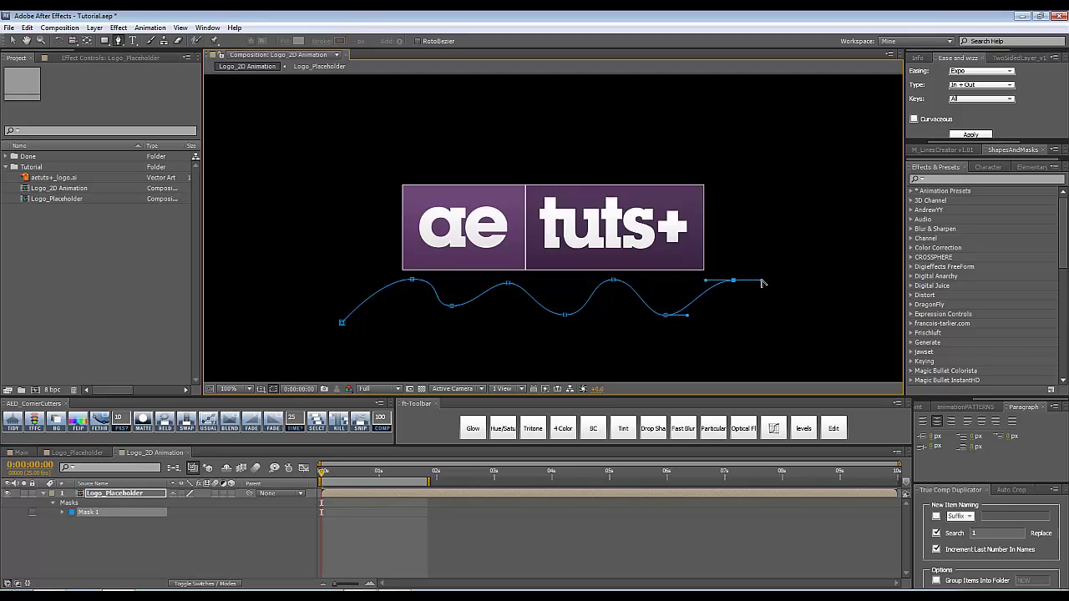
# Close the mask with a nearly straight lower edge running beneath the wave back to its starting point.
pyautogui.click(744, 346)
pyautogui.click(344, 352)
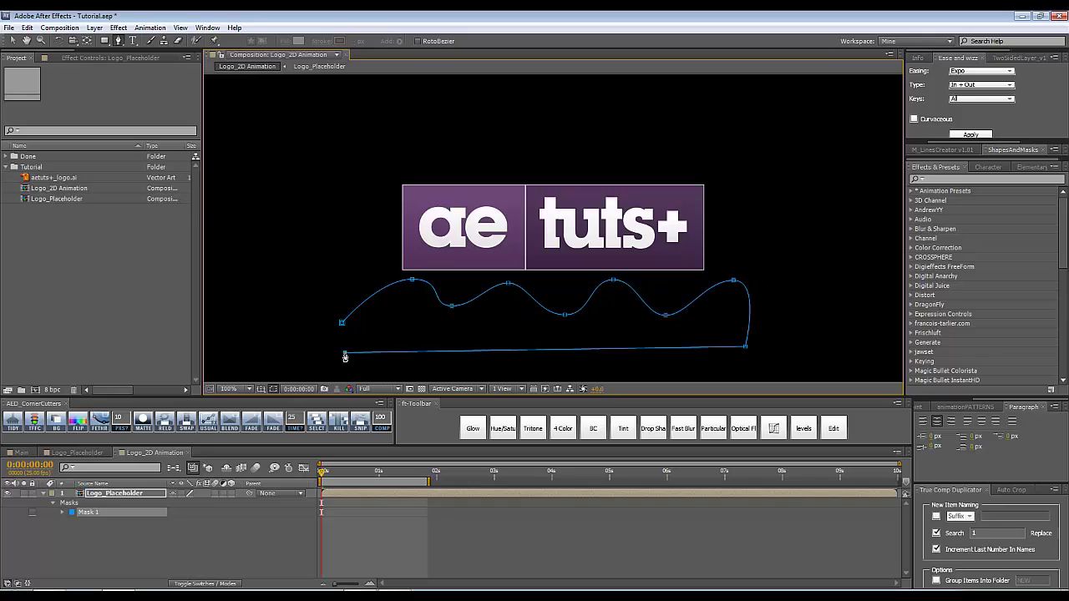
pyautogui.click(340, 325)
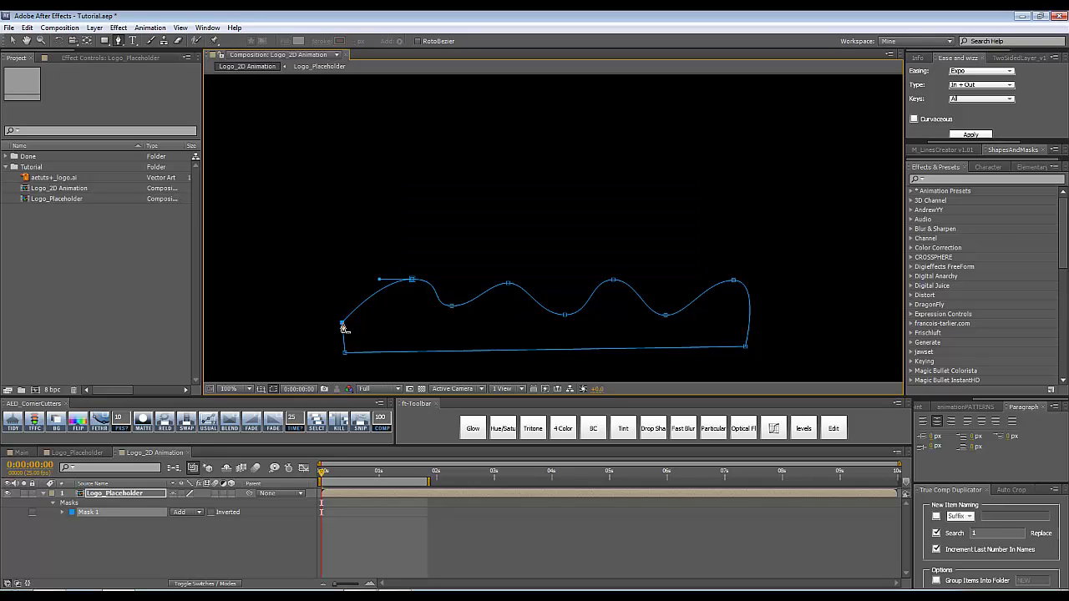
# Set a Mask Path keyframe for Mask 1 on the Logo_Placeholder layer at 0:00:00:00.
pyautogui.click(111, 494)
pyautogui.press('m')
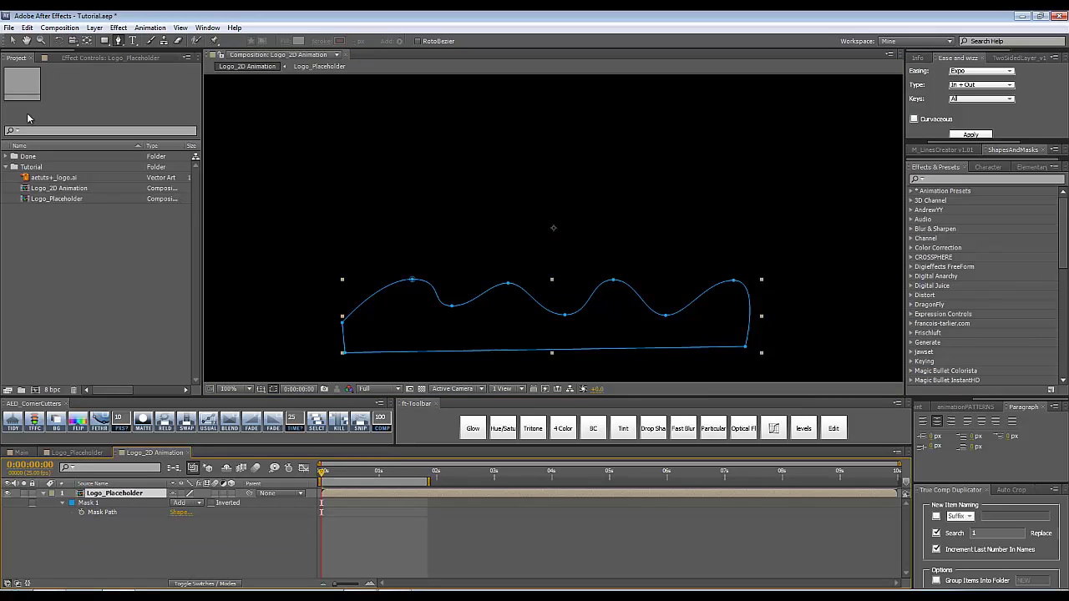
pyautogui.click(81, 512)
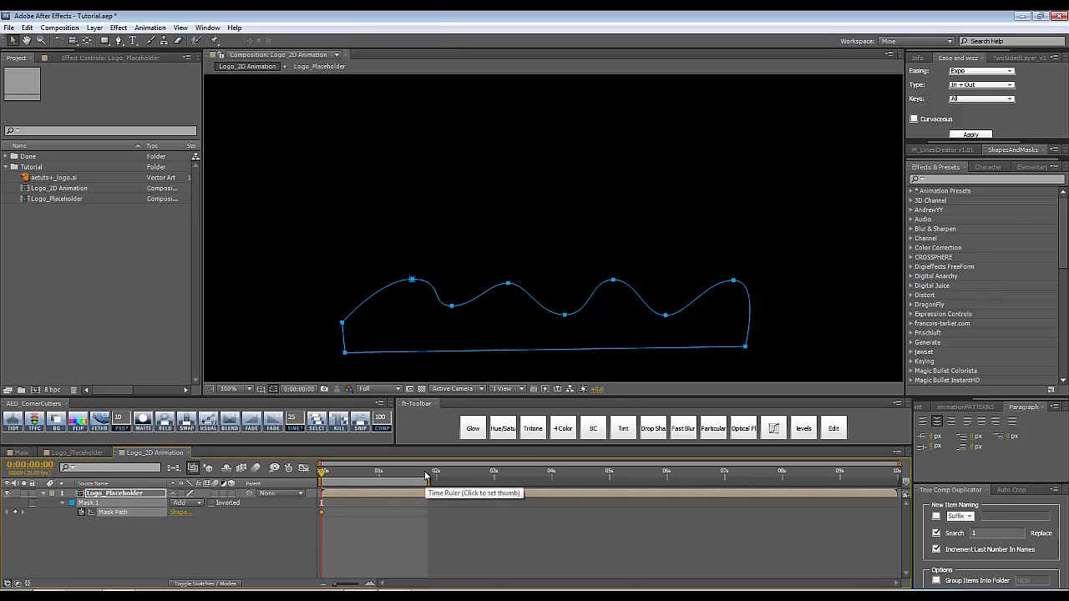
# Add a Mask Path keyframe at 0:00:01:20 and raise the mask's wavy upper points to around the logo's upper edge, leaving its lower edge in place.
pyautogui.click(426, 476)
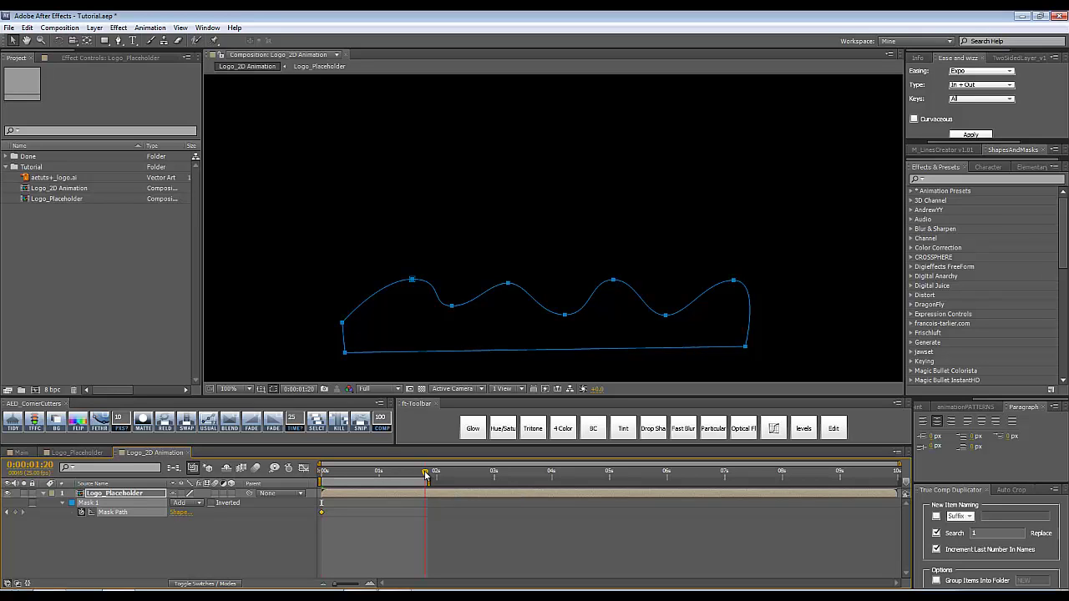
pyautogui.click(16, 512)
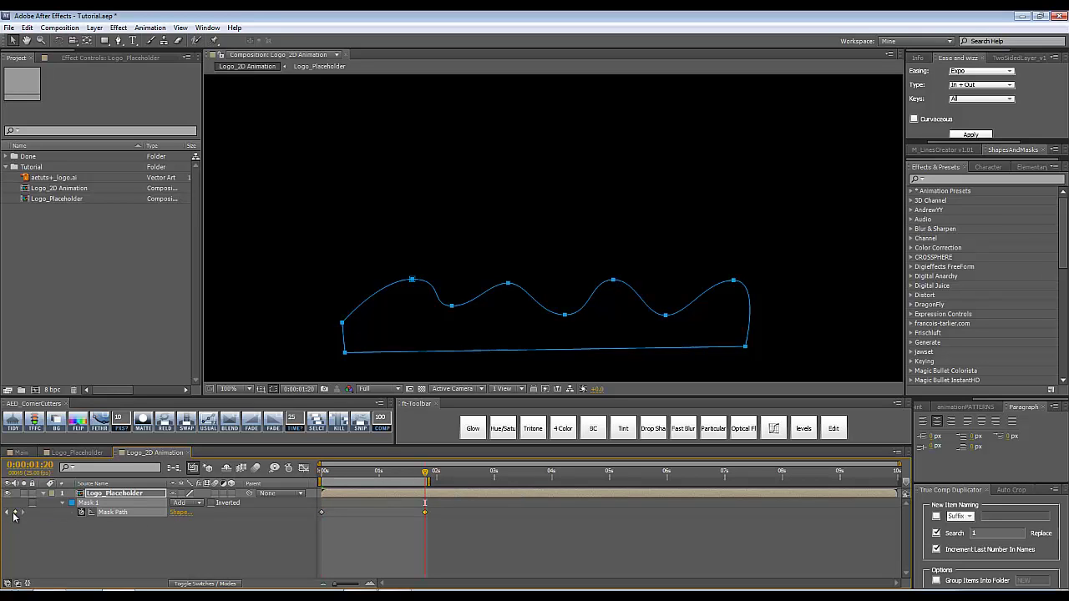
pyautogui.moveTo(281, 221); pyautogui.dragTo(785, 338)
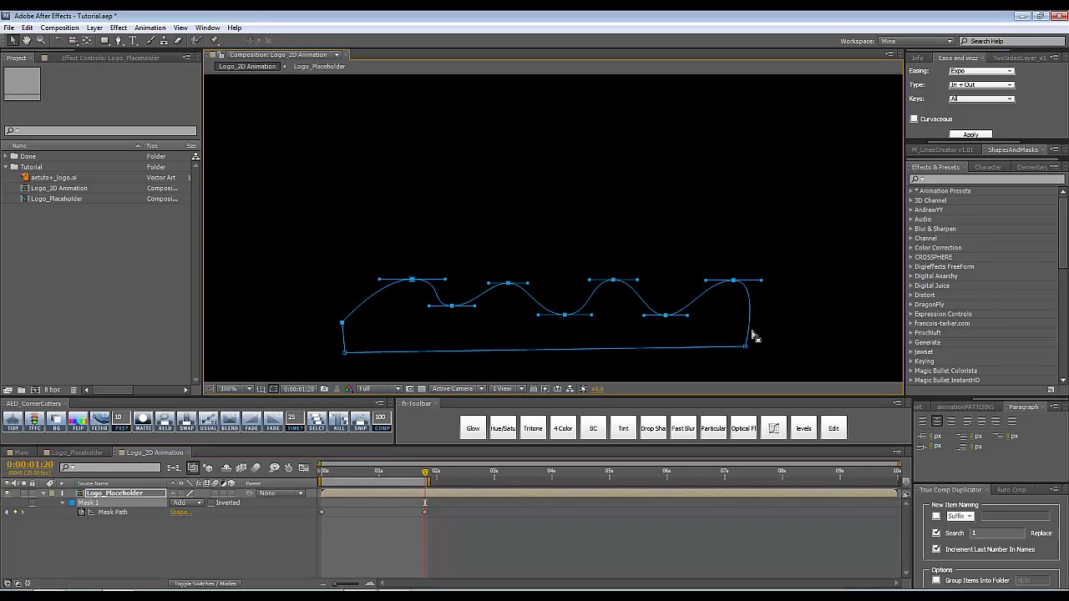
pyautogui.hotkey('shift', 'Up')
pyautogui.hotkey('shift', 'Up')
pyautogui.hotkey('shift', 'Up')
pyautogui.hotkey('shift', 'Up')
pyautogui.hotkey('shift', 'Up')
pyautogui.hotkey('shift', 'Up')
pyautogui.hotkey('shift', 'Up')
pyautogui.hotkey('shift', 'Up')
pyautogui.hotkey('shift', 'Up')
pyautogui.hotkey('shift', 'Up')
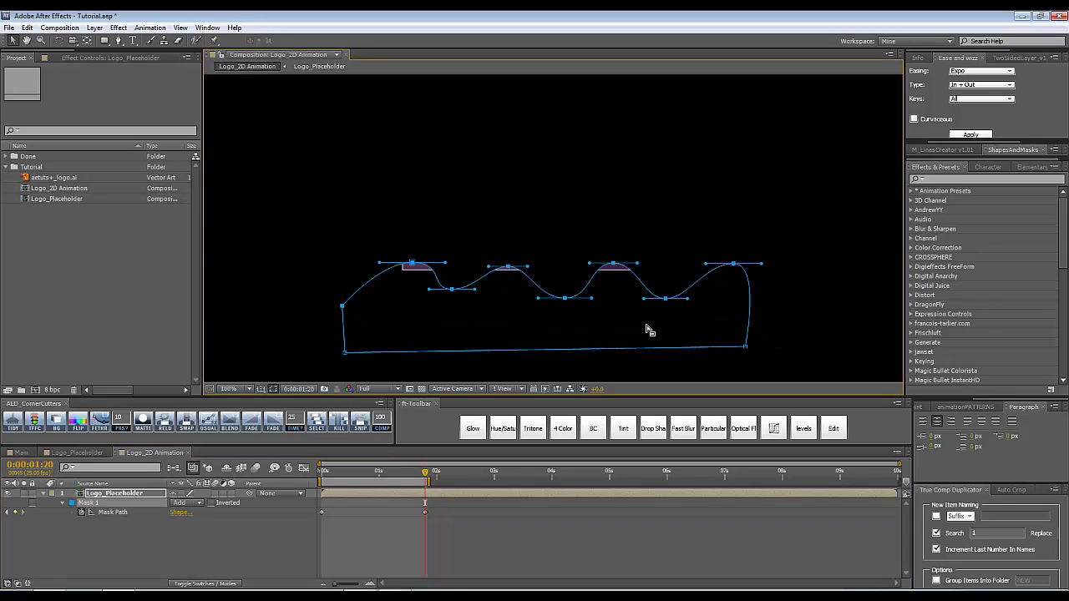
pyautogui.hotkey('shift', 'Up')
pyautogui.hotkey('shift', 'Up')
pyautogui.hotkey('shift', 'Up')
pyautogui.hotkey('shift', 'Up')
pyautogui.hotkey('shift', 'Up')
pyautogui.hotkey('shift', 'Up')
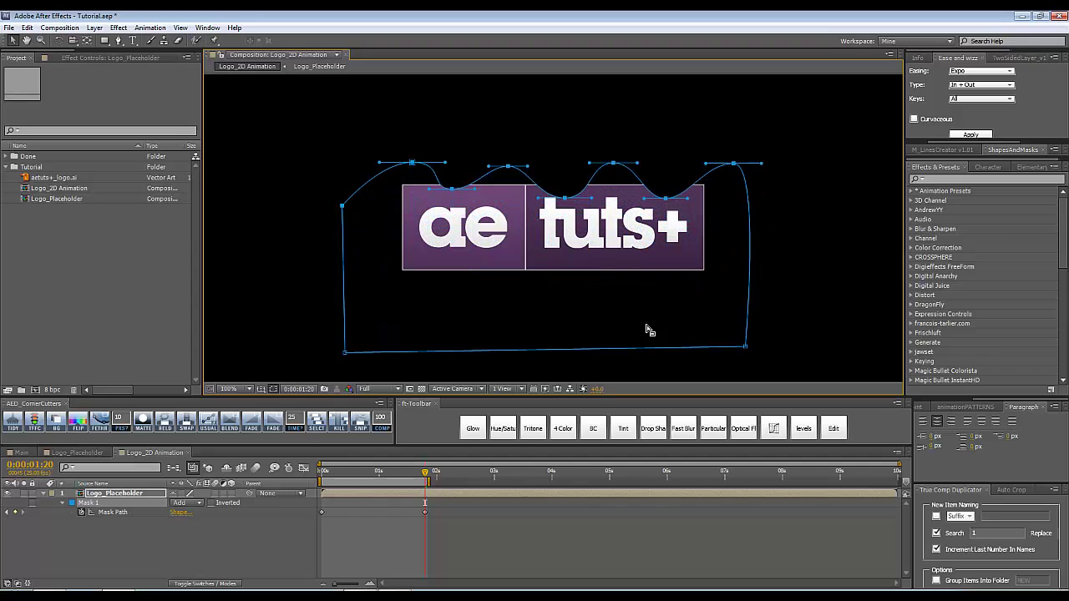
# Preview the wavy mask reveal of the logo in the Logo_2D Animation composition.
pyautogui.click(163, 550)
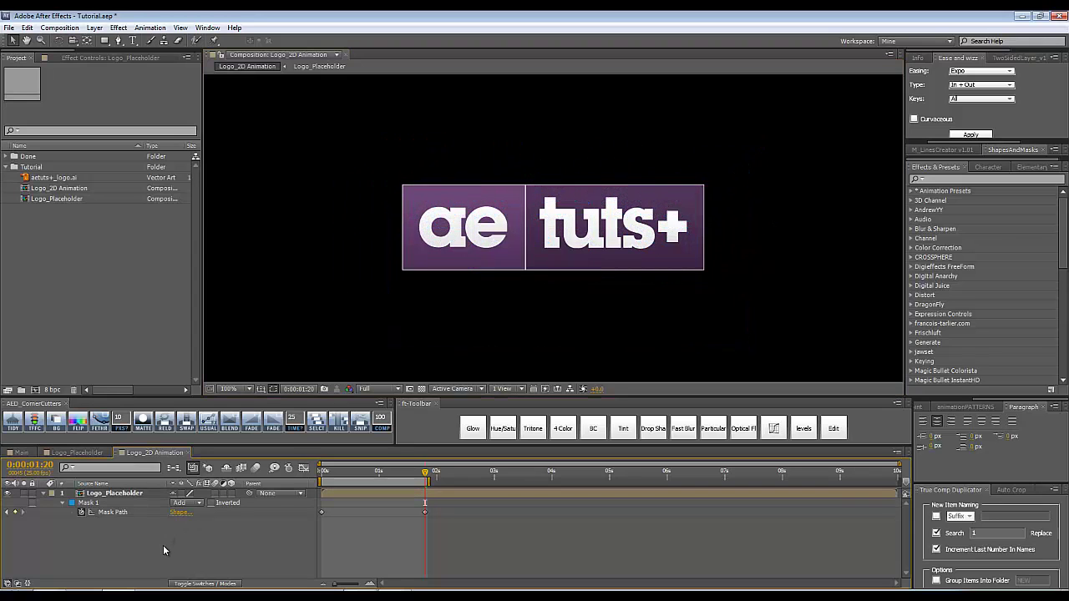
pyautogui.press('KP_0')
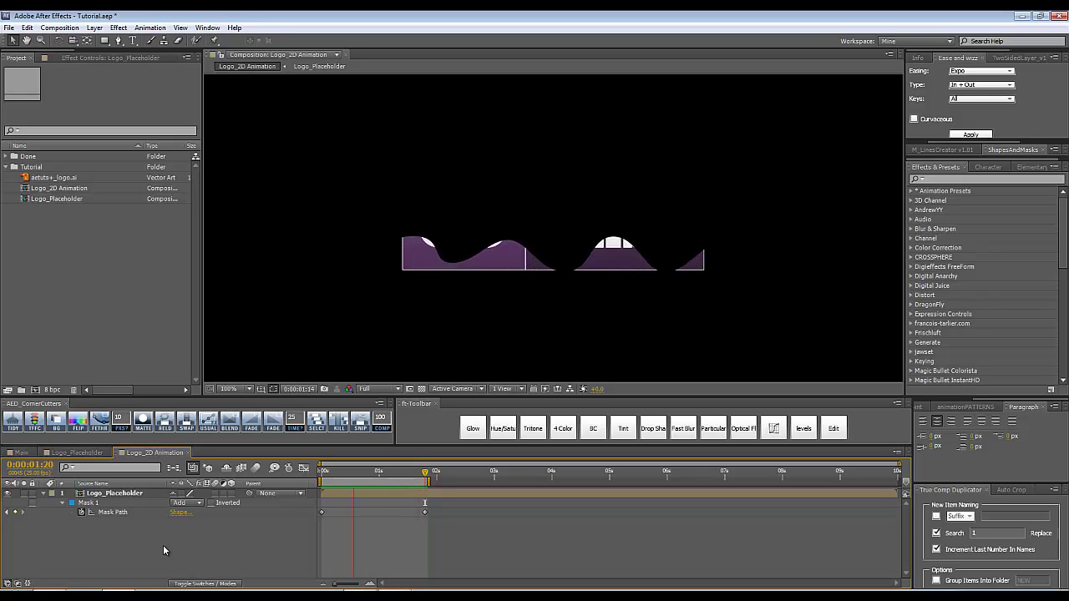
pyautogui.hotkey('ctrl', 'k')
pyautogui.press('Escape')
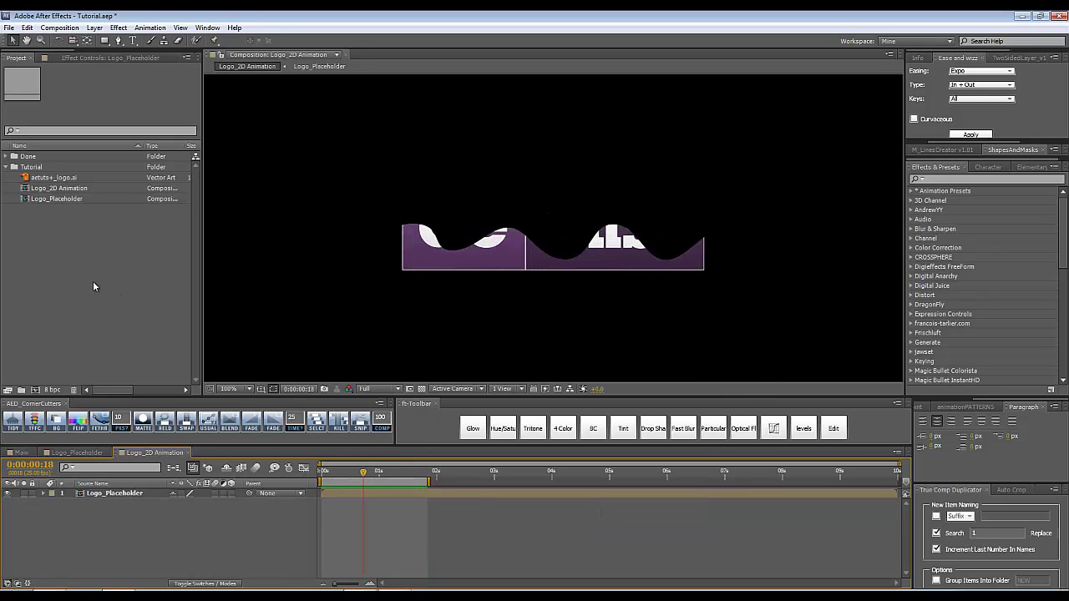
# Nest Logo_2D Animation in a new composition and rename that composition Logo_3D.
pyautogui.click(64, 194)
pyautogui.moveTo(62, 195); pyautogui.dragTo(35, 389)
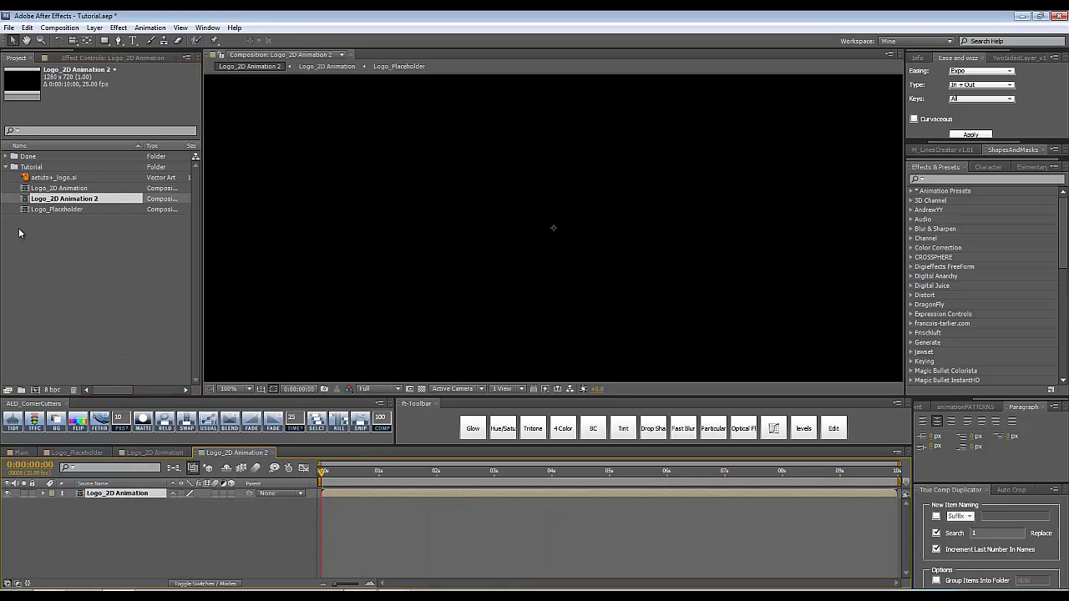
pyautogui.press('Return')
pyautogui.write('Logo_3D')
pyautogui.press('Return')
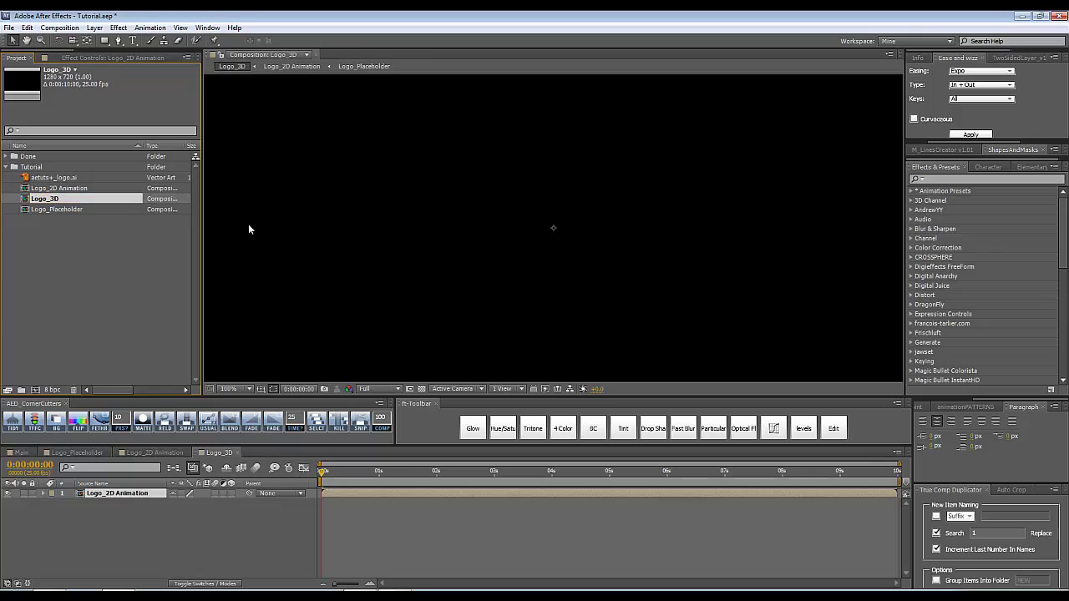
# Add a null object to the Logo_3D composition and name it 3D Control.
pyautogui.press(',')
pyautogui.press(',')
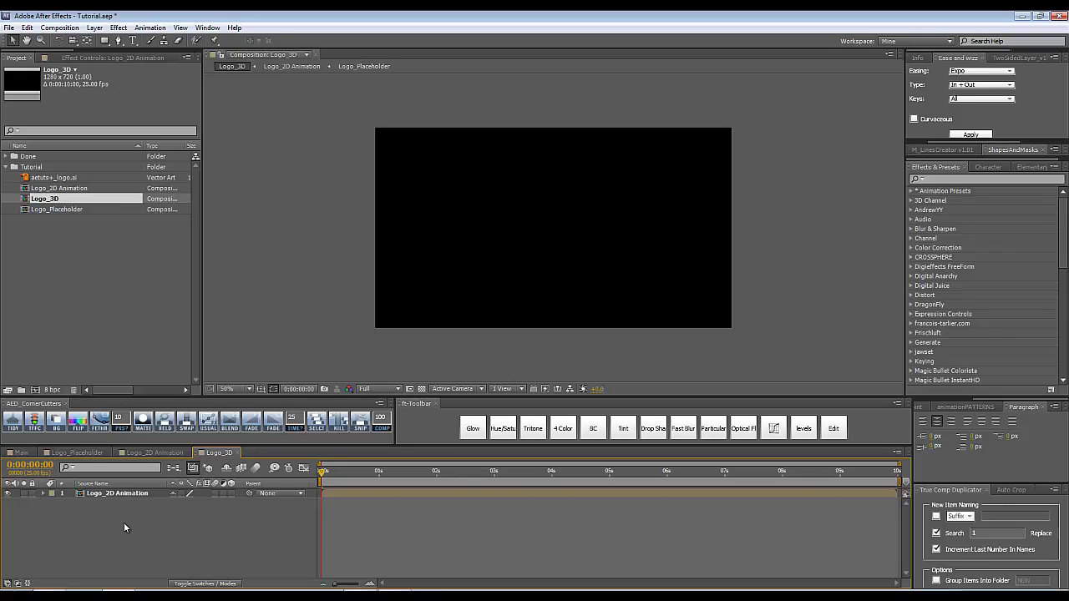
pyautogui.hotkey('ctrl', 'alt', 'shift', 'y')
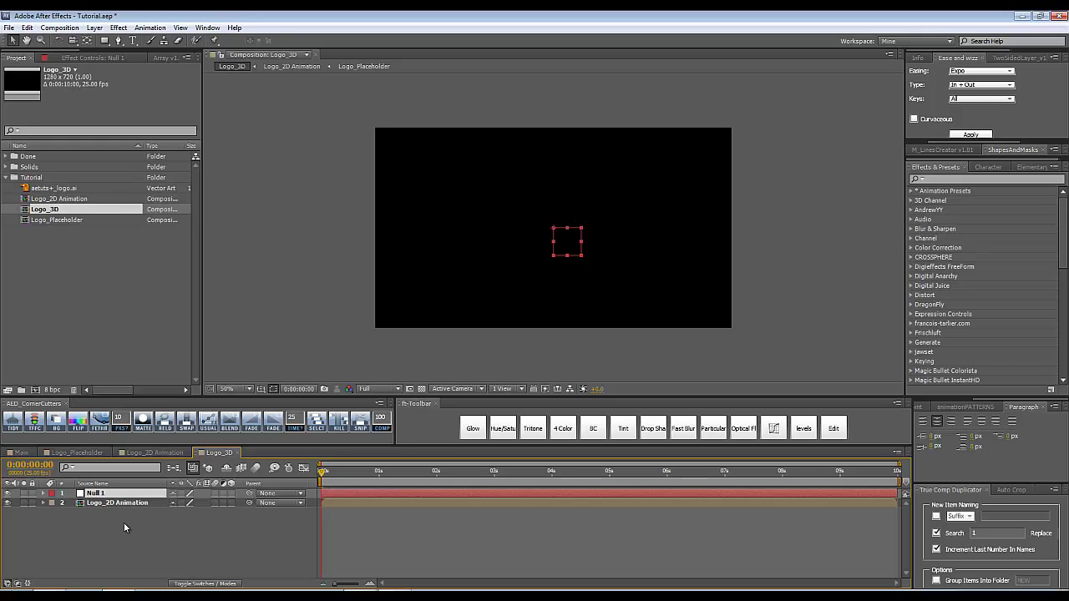
pyautogui.hotkey('ctrl', 'shift', 'y')
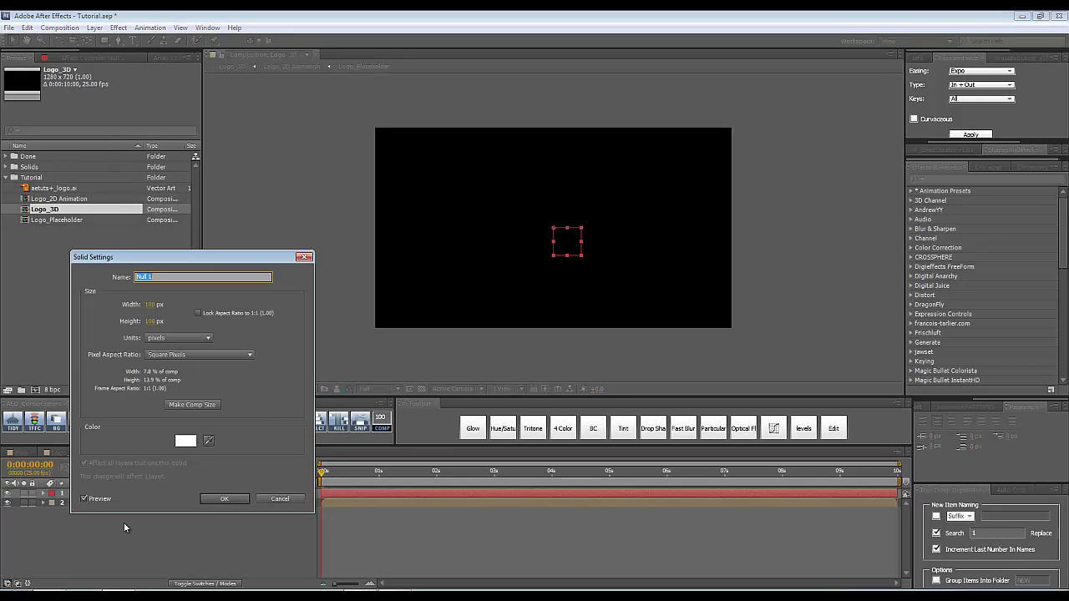
pyautogui.write('C')
pyautogui.write('D Control')
pyautogui.press('Return')
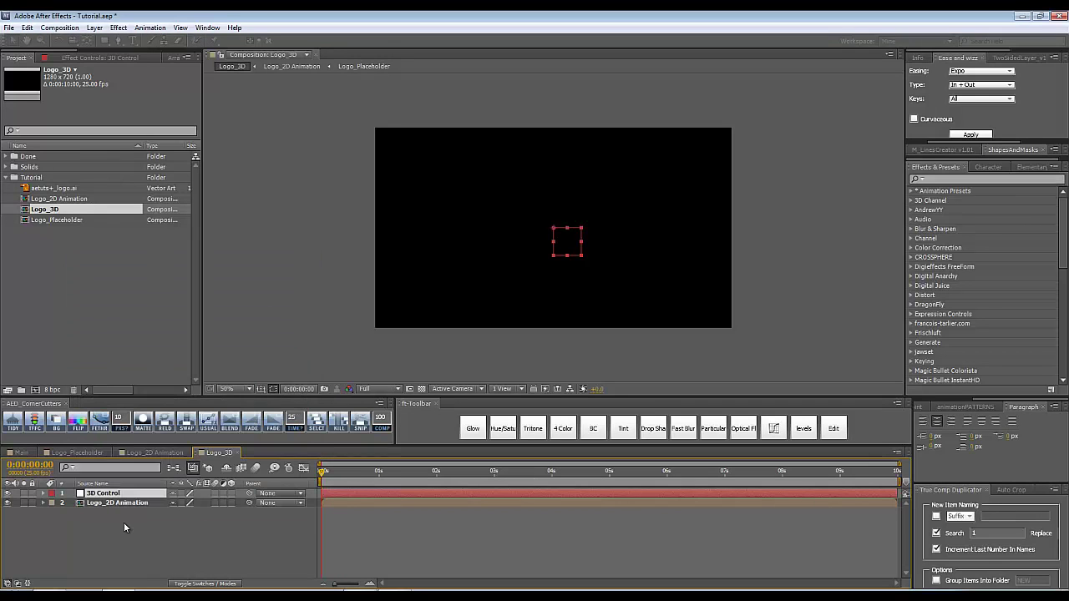
# Apply a Slider Control effect to the 3D Control null and rename the effect 3D Control.
pyautogui.click(987, 191)
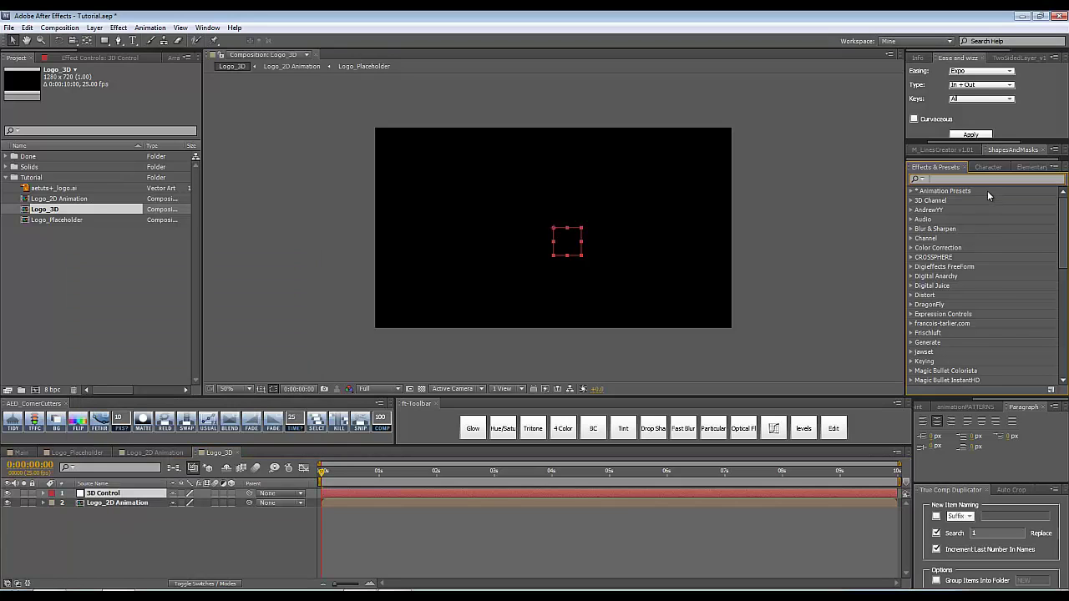
pyautogui.write('slider')
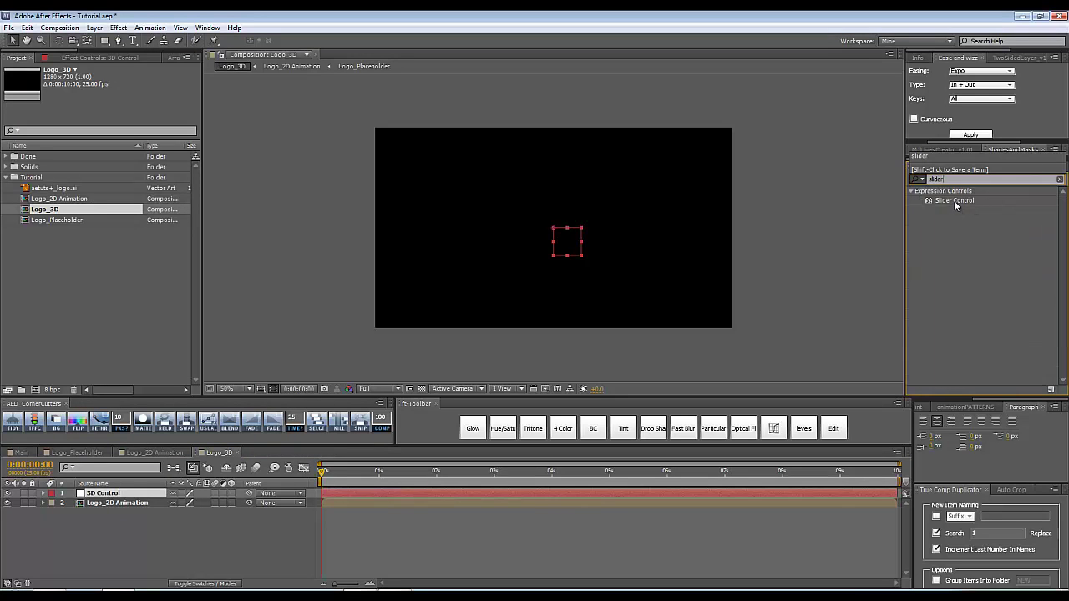
pyautogui.doubleClick(953, 200)
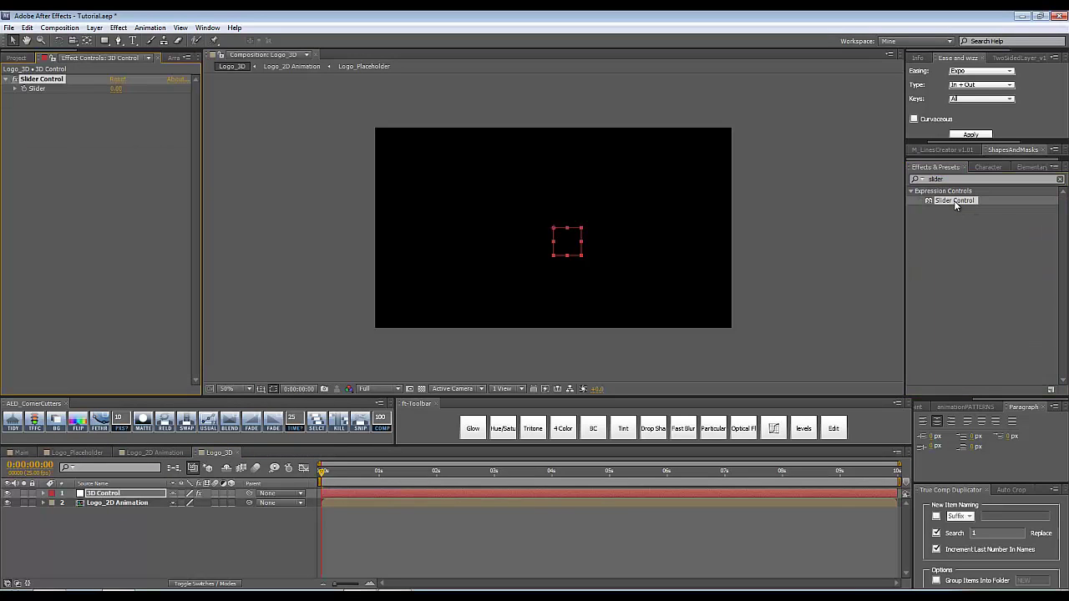
pyautogui.click(1060, 179)
pyautogui.click(42, 78)
pyautogui.press('Return')
pyautogui.write('3D C')
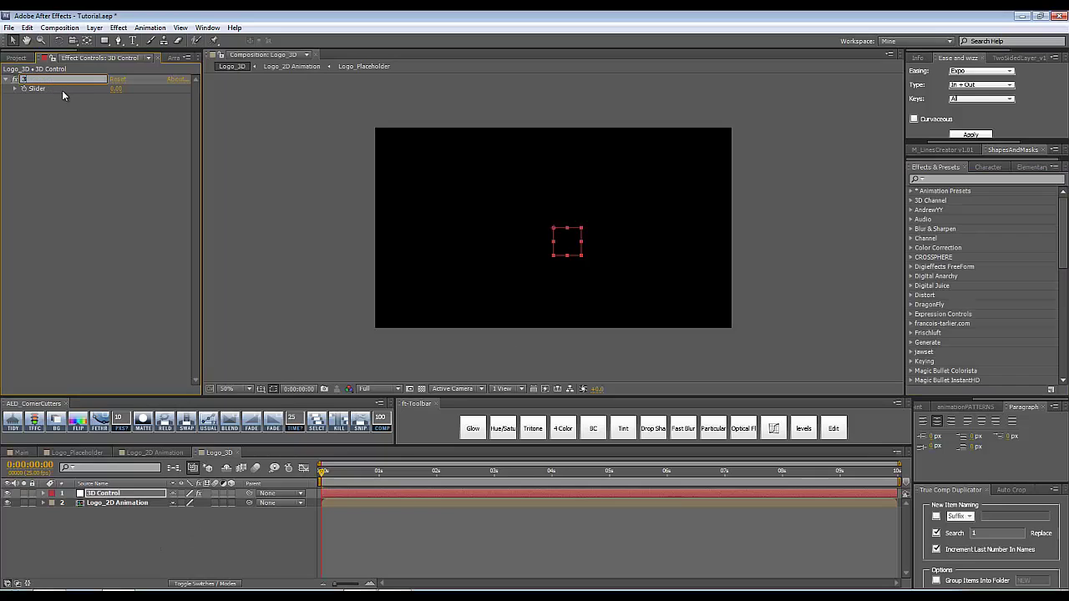
pyautogui.write('ontrol')
pyautogui.press('Return')
# Make the Logo_2D Animation layer 3D and start its Position expression with position+[0,0,(index-2)*.
pyautogui.click(138, 504)
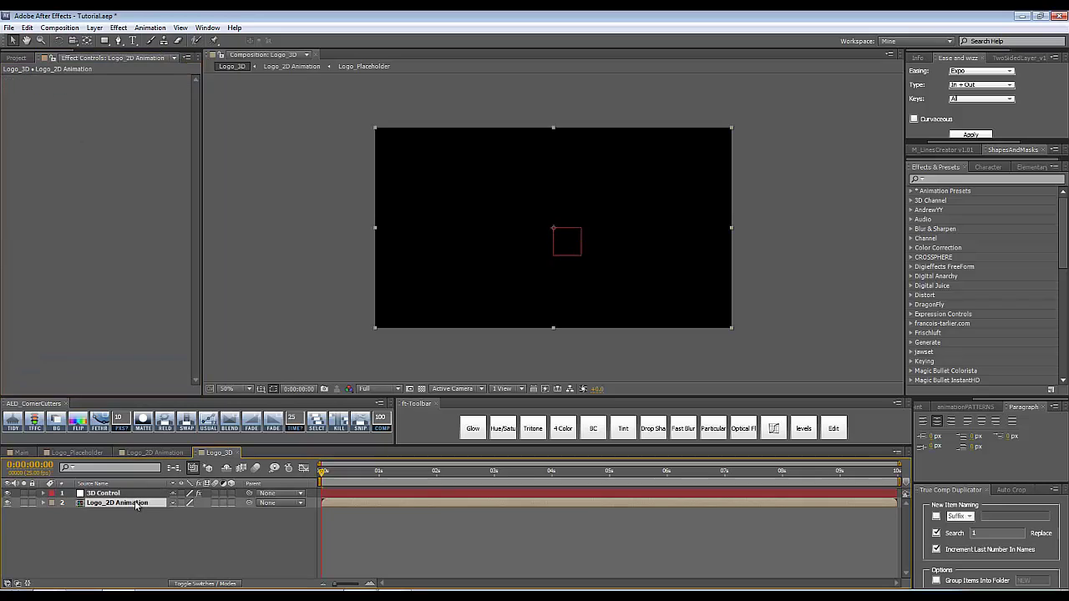
pyautogui.click(230, 504)
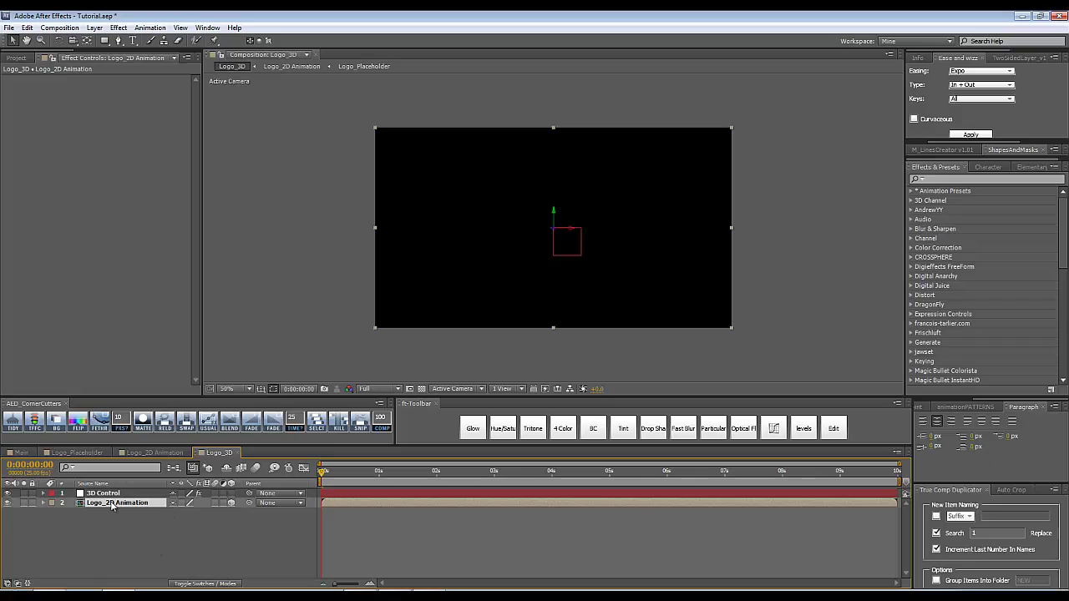
pyautogui.press('p')
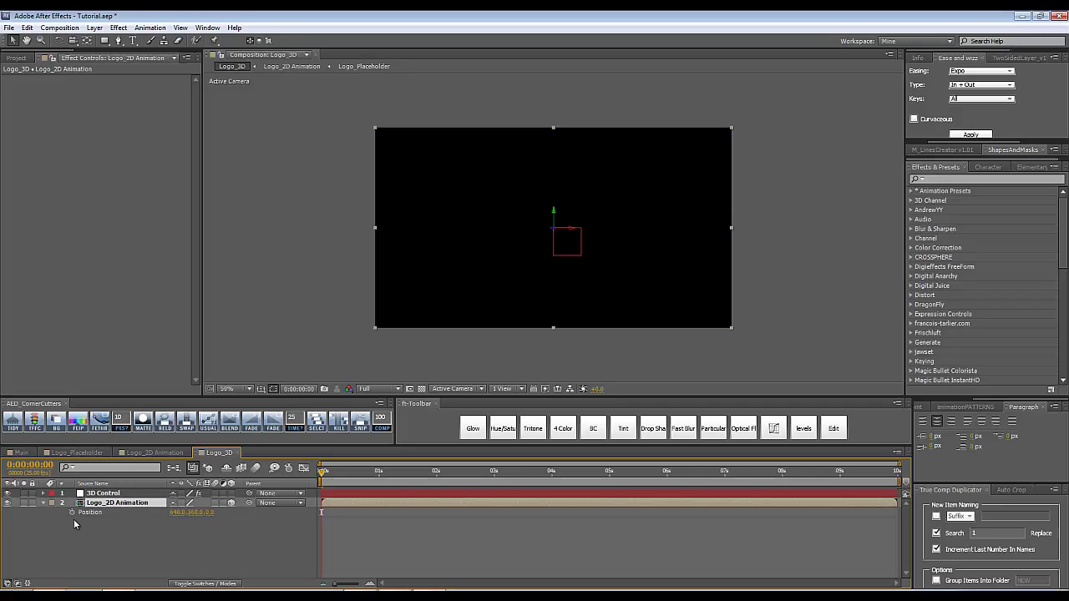
pyautogui.keyDown('alt'); pyautogui.click(71, 513); pyautogui.keyUp('alt')
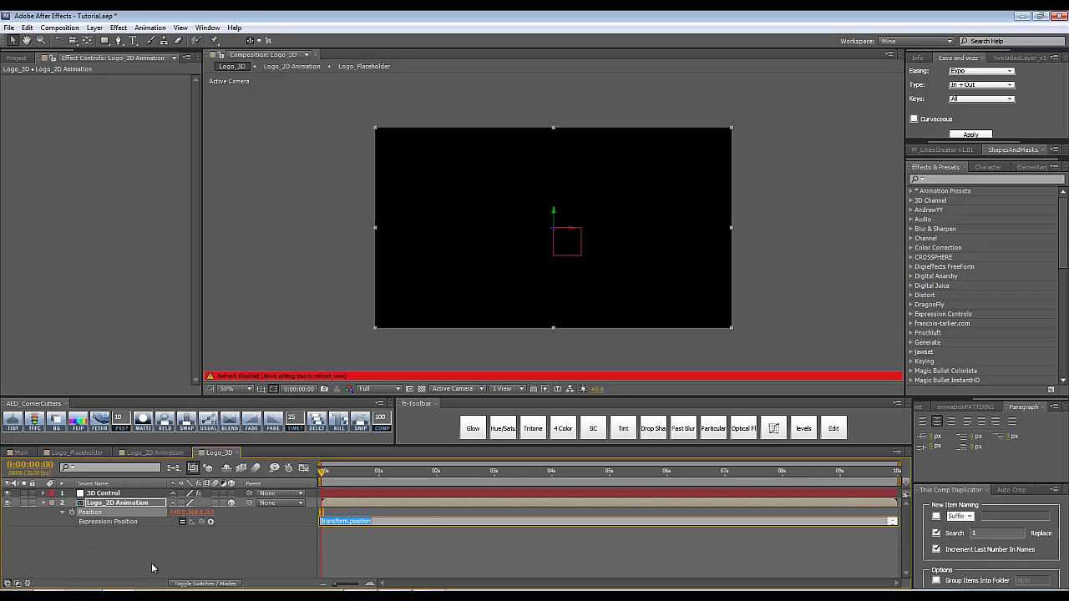
pyautogui.write('position +[')
pyautogui.write('0,0,(index-')
pyautogui.click(210, 551)
# Complete the Position expression by linking its multiplier to the Slider of the 3D Control null's effect.
pyautogui.click(83, 494)
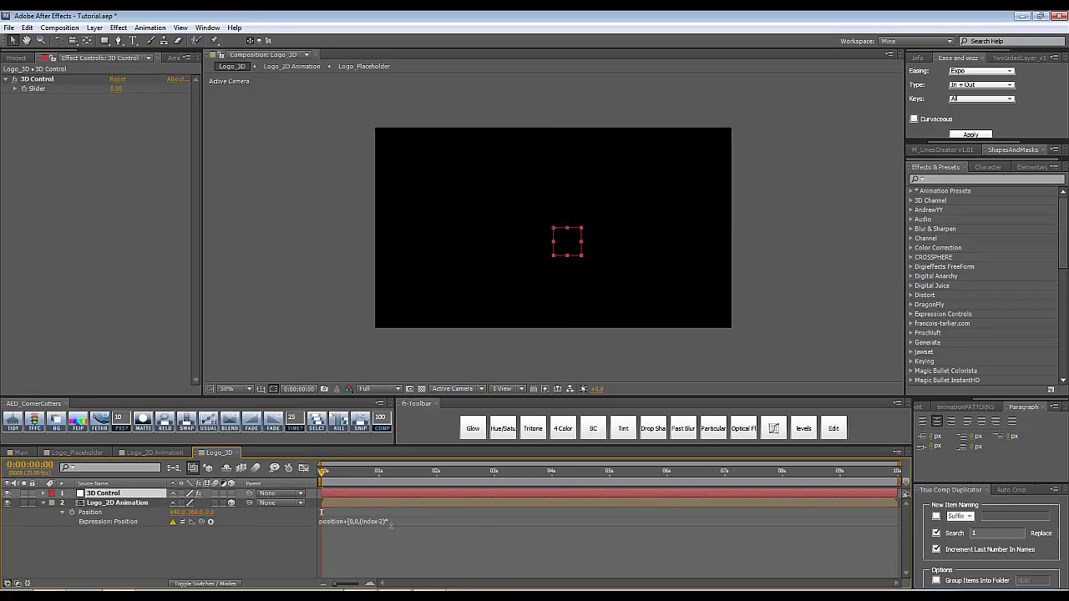
pyautogui.click(388, 523)
pyautogui.click(389, 523)
pyautogui.moveTo(201, 522); pyautogui.dragTo(39, 91)
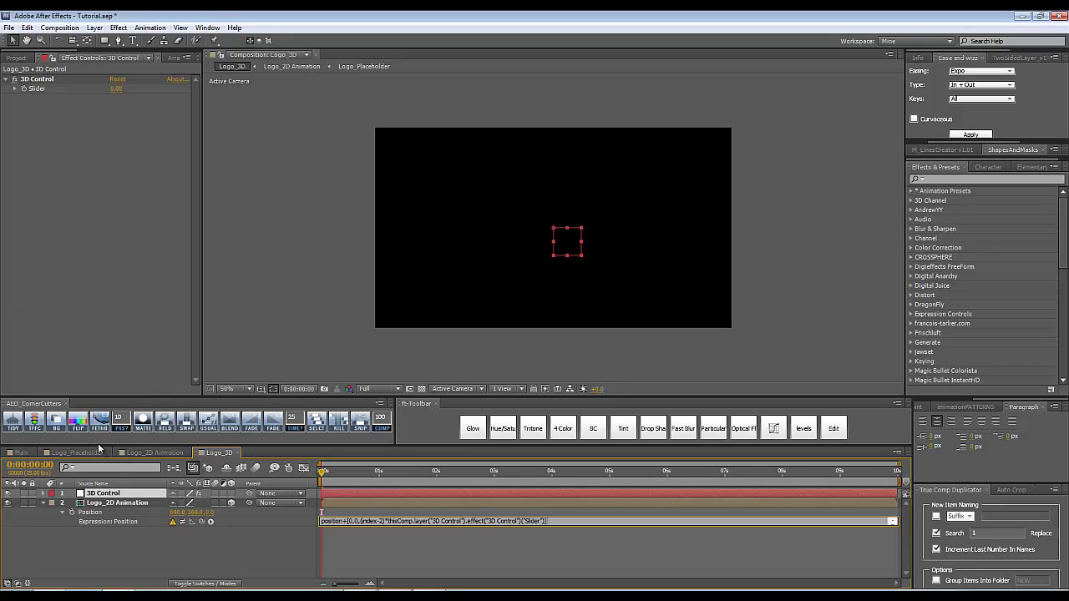
pyautogui.click(126, 548)
# Duplicate the Logo_2D Animation layer repeatedly until the layer stack in Logo_3D reaches layer 31.
pyautogui.click(118, 508)
pyautogui.scroll(4, 332, 337)
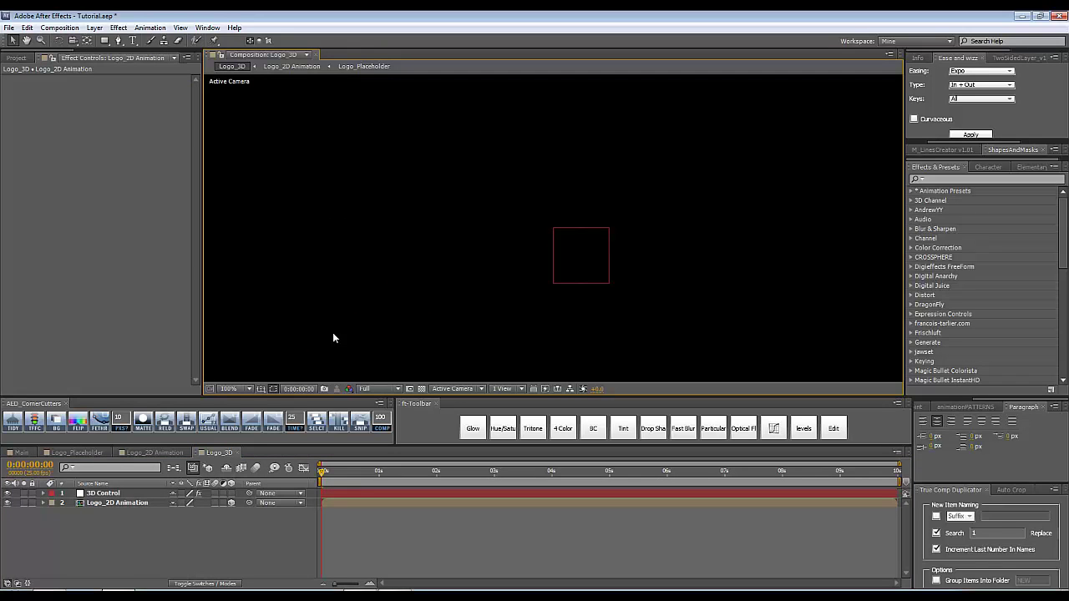
pyautogui.click(146, 502)
pyautogui.hotkey('ctrl', 'd')
pyautogui.hotkey('ctrl', 'd')
pyautogui.hotkey('ctrl', 'd')
pyautogui.hotkey('ctrl', 'd')
pyautogui.hotkey('ctrl', 'd')
pyautogui.hotkey('ctrl', 'd')
pyautogui.hotkey('ctrl', 'd')
pyautogui.hotkey('ctrl', 'd')
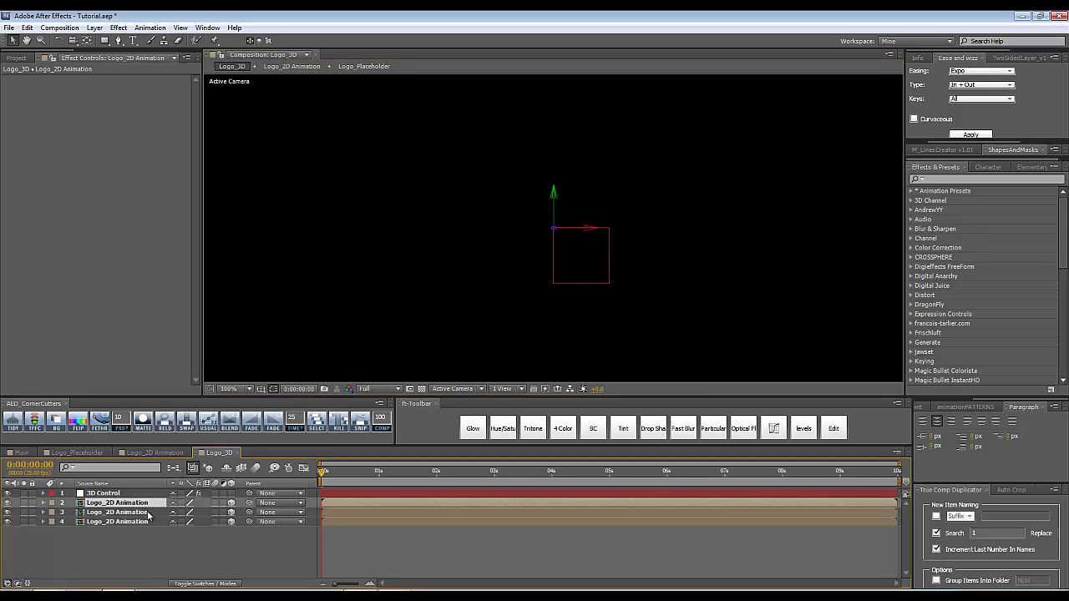
pyautogui.scroll(-4, 118, 547)
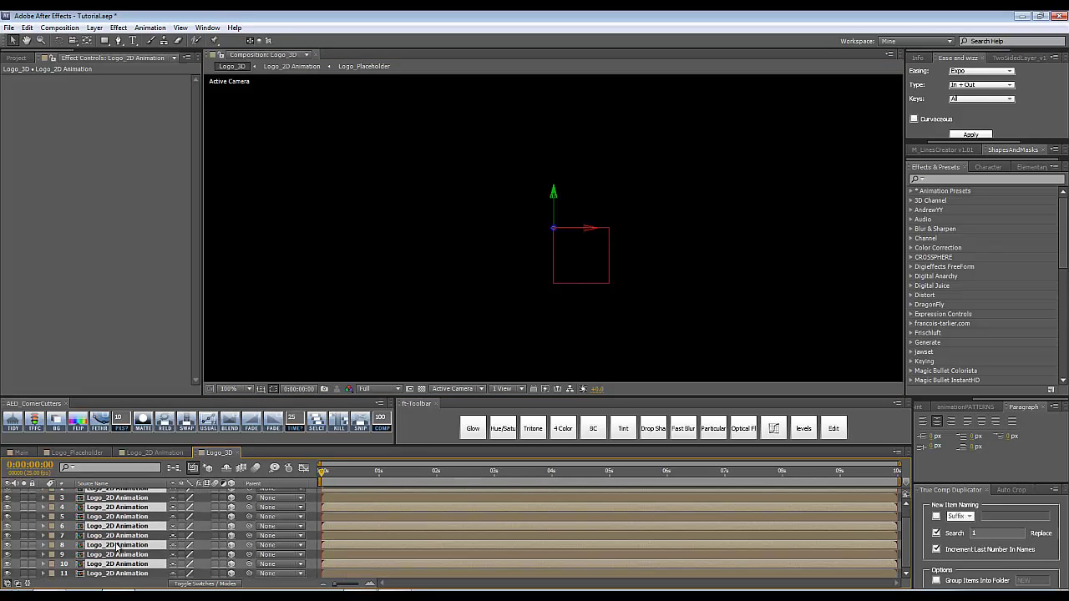
pyautogui.scroll(-5, 117, 547)
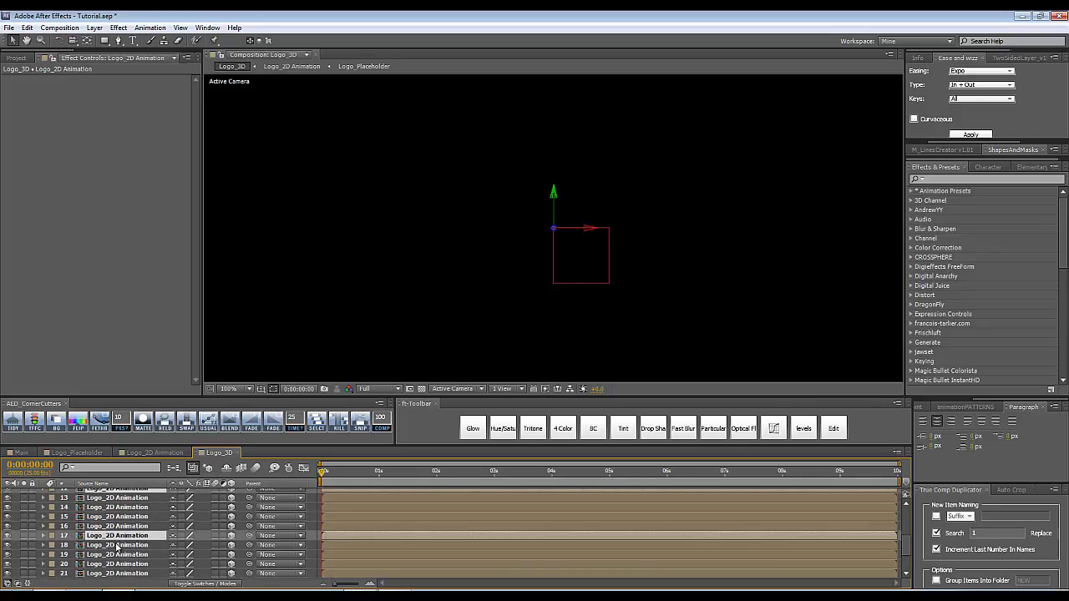
pyautogui.scroll(-3, 118, 547)
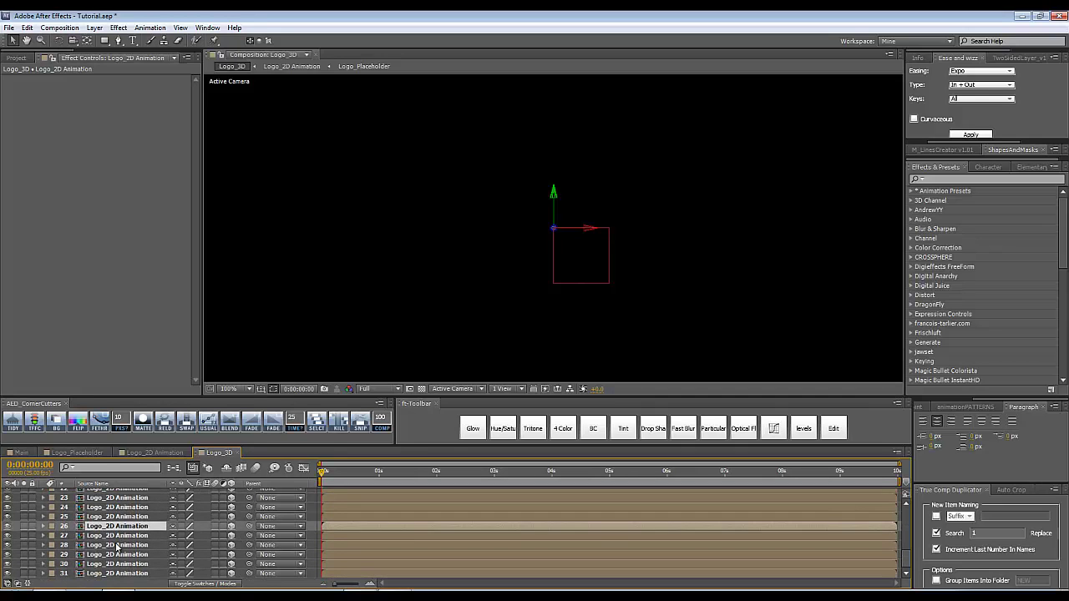
pyautogui.scroll(11, 130, 571)
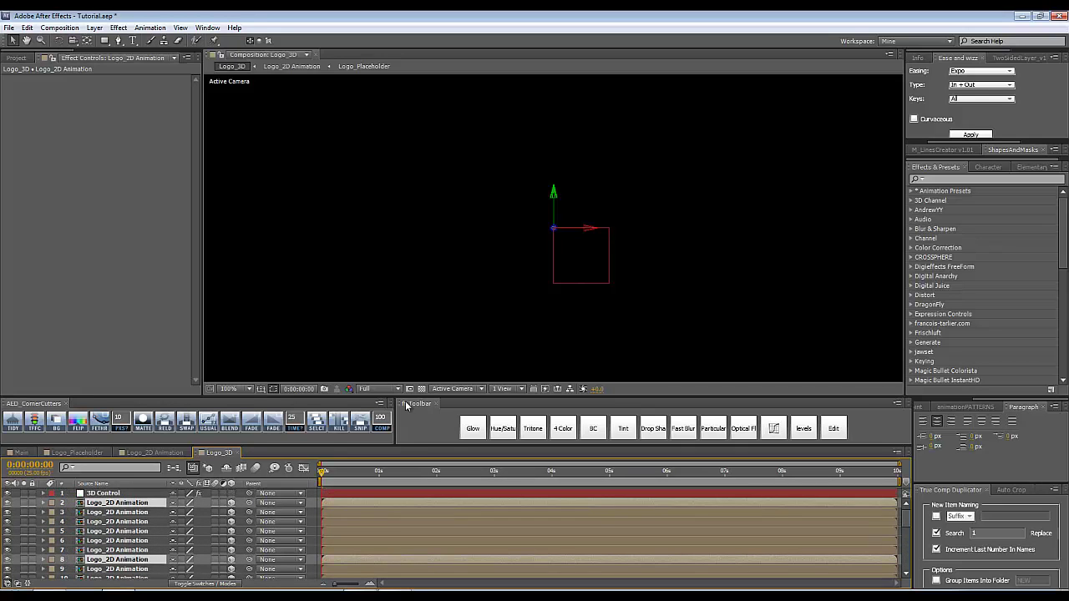
# Go to about 0:00:02:17 and switch the Logo_3D composition to the Top view.
pyautogui.scroll(-2, 411, 356)
pyautogui.moveTo(323, 471); pyautogui.dragTo(475, 471)
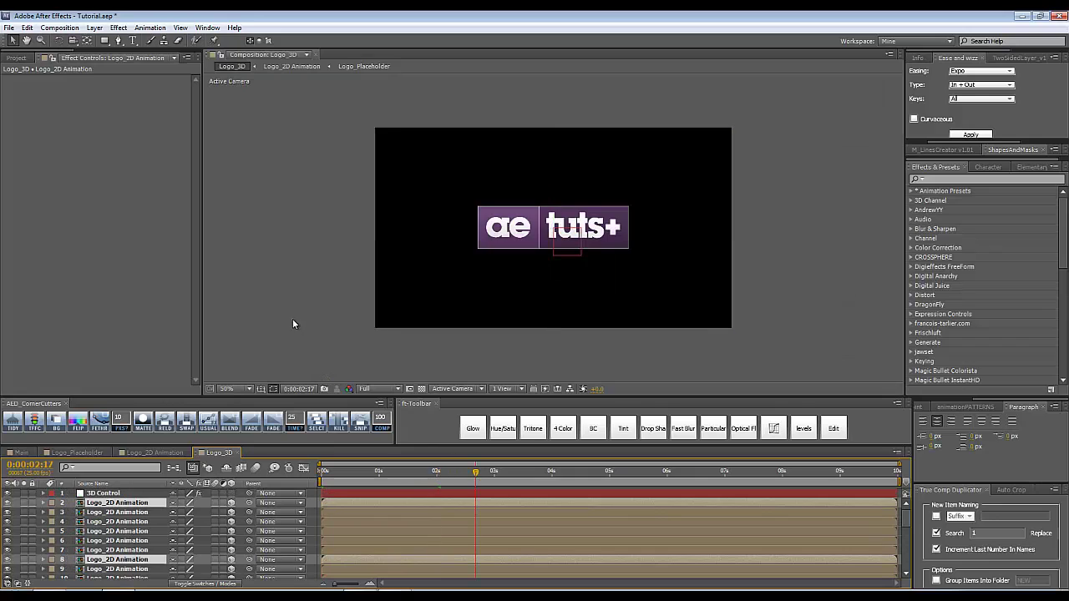
pyautogui.click(377, 388)
pyautogui.click(451, 388)
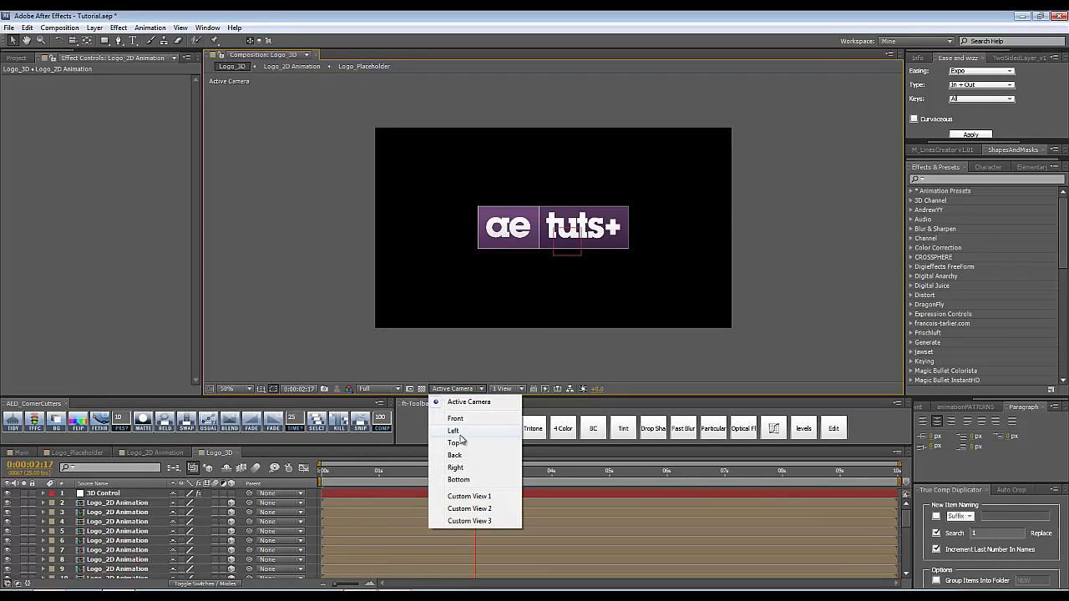
pyautogui.click(456, 443)
# Set the 3D Control null's Slider to 1 and examine the spacing of the stacked layers up close.
pyautogui.click(159, 493)
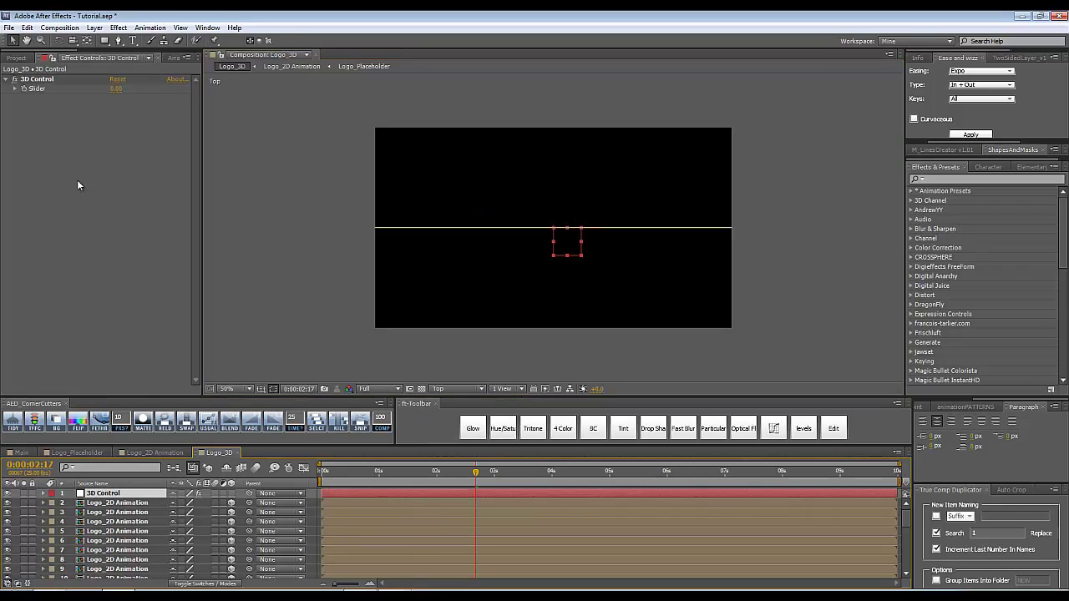
pyautogui.click(69, 83)
pyautogui.click(115, 89)
pyautogui.write('1')
pyautogui.press('Return')
pyautogui.press('.')
pyautogui.press('.')
pyautogui.press('.')
pyautogui.press('.')
pyautogui.press('.')
pyautogui.press('.')
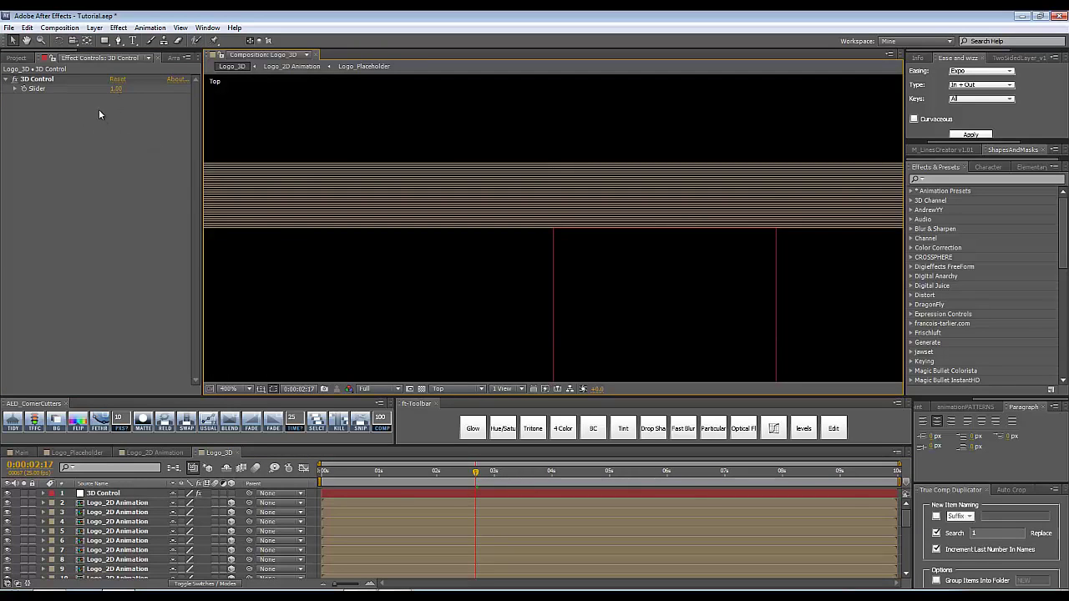
# Set the 3D Control null's Slider to 7 to spread the stacked logo layers further apart in depth.
pyautogui.click(114, 90)
pyautogui.write('7')
pyautogui.press('Return')
pyautogui.press(',')
pyautogui.press(',')
pyautogui.press(',')
pyautogui.press(',')
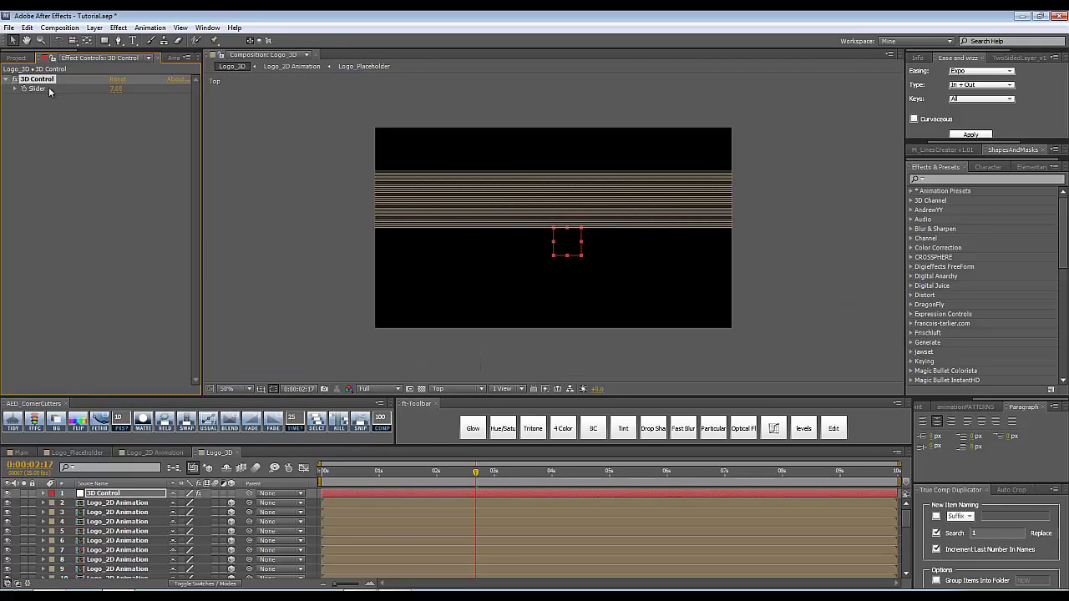
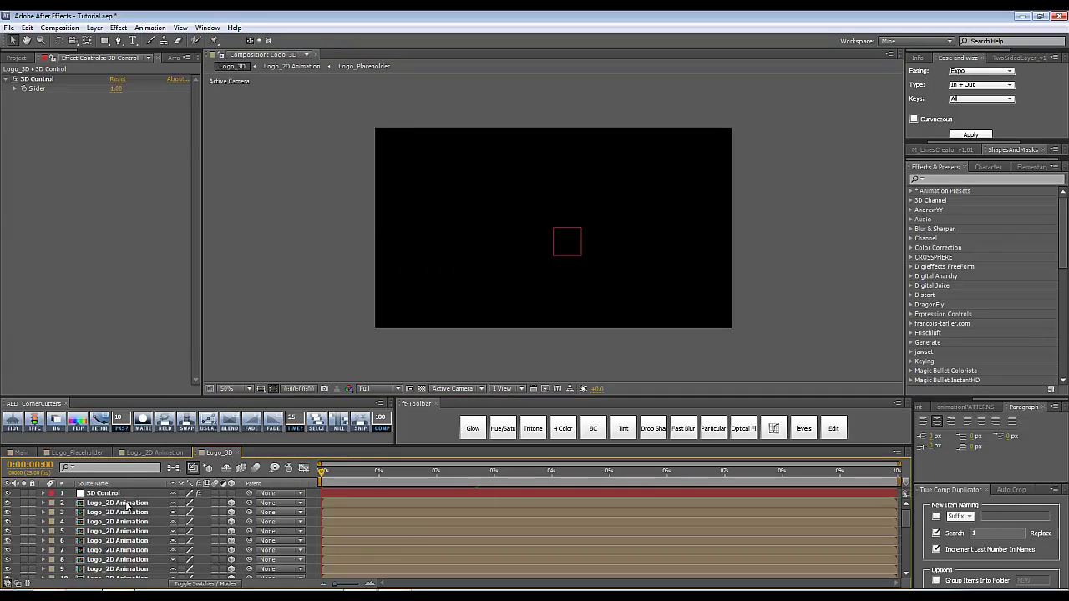
# Make Logo_2D Animation layers 2 to 11 in Logo_3D start at 0:00:02:00.
pyautogui.click(126, 503)
pyautogui.scroll(-2, 125, 504)
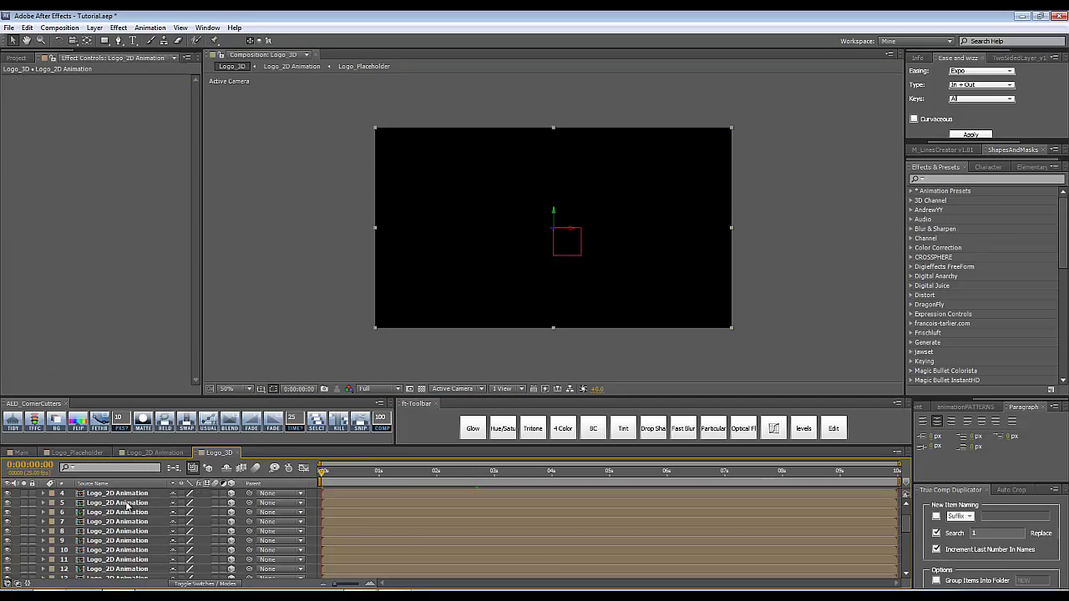
pyautogui.keyDown('shift'); pyautogui.click(96, 557); pyautogui.keyUp('shift')
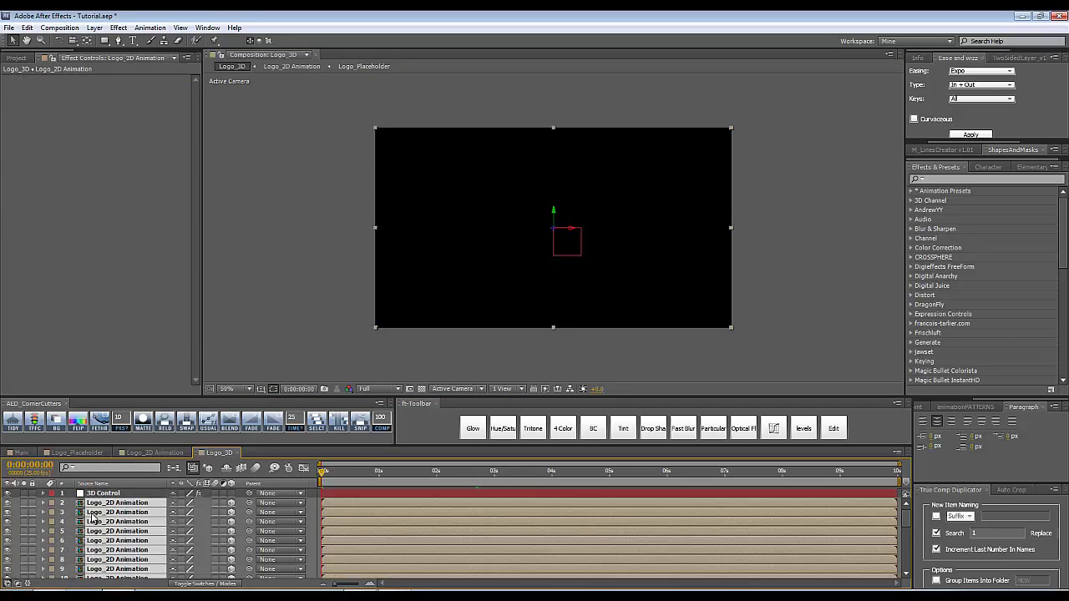
pyautogui.scroll(-4, 98, 526)
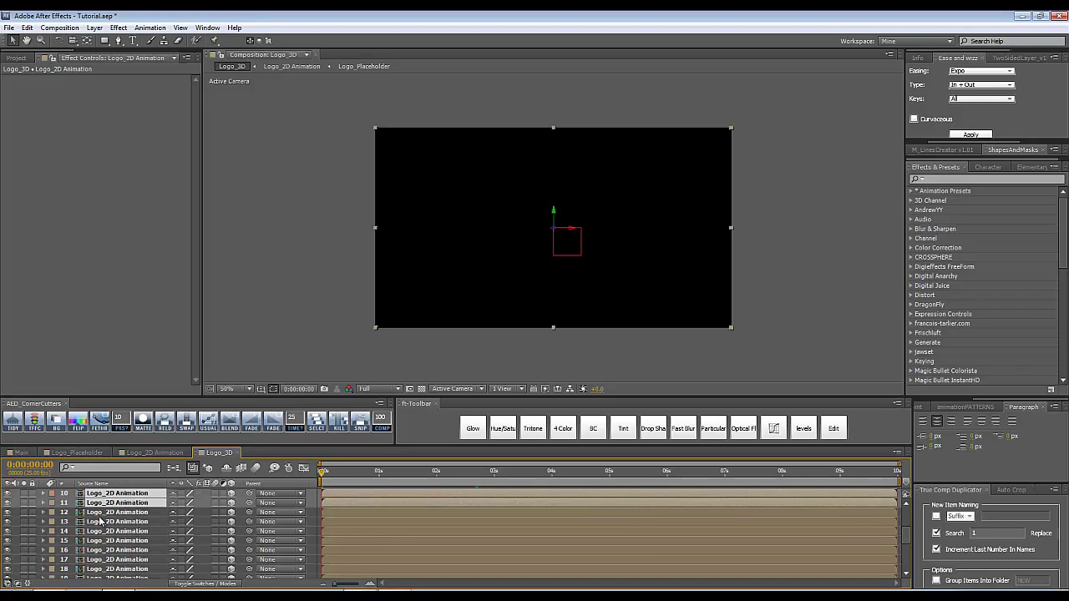
pyautogui.click(436, 472)
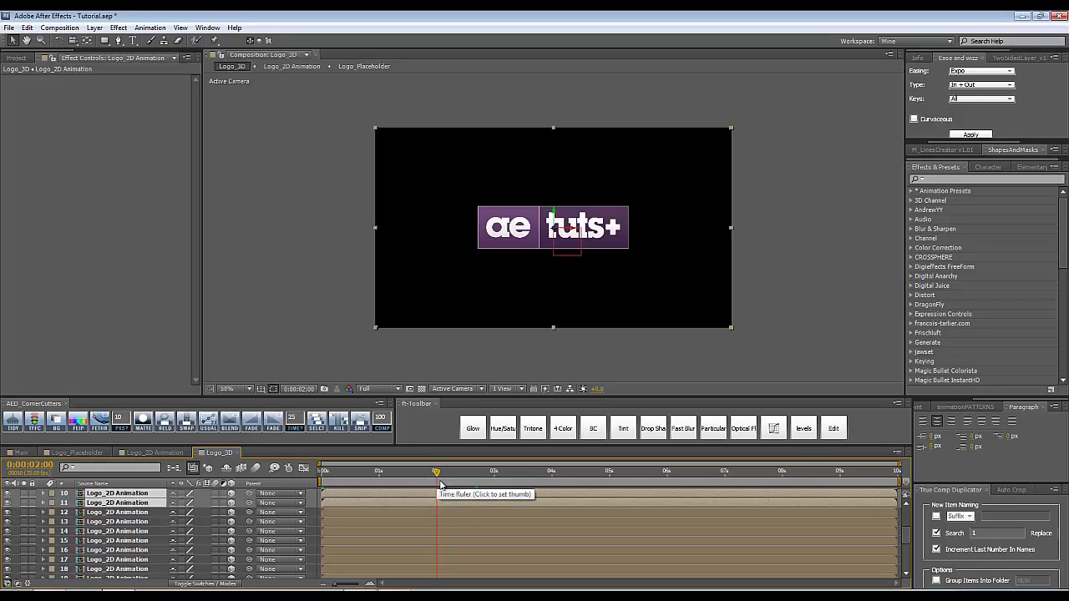
pyautogui.hotkey('alt', '[')
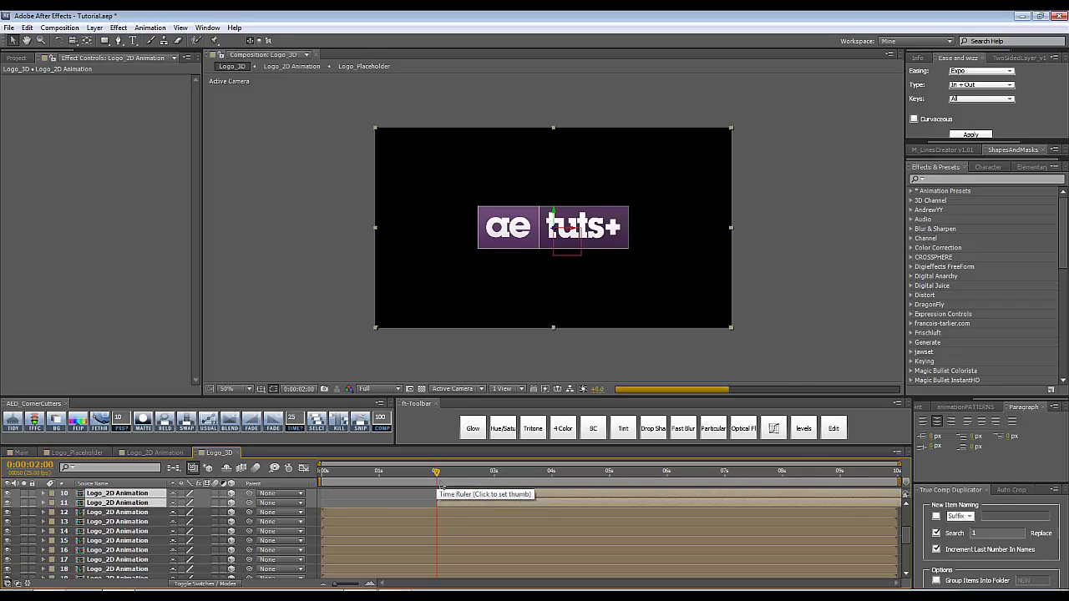
# Shift Logo_2D Animation layers 12 to 22 so they start at 0:00:01:00.
pyautogui.click(379, 472)
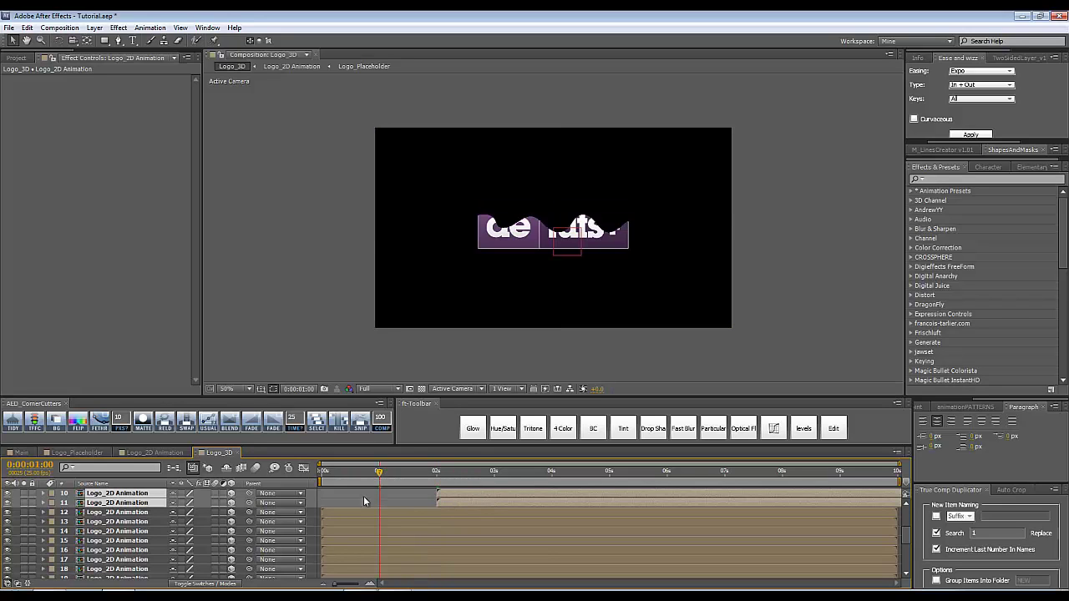
pyautogui.click(359, 504)
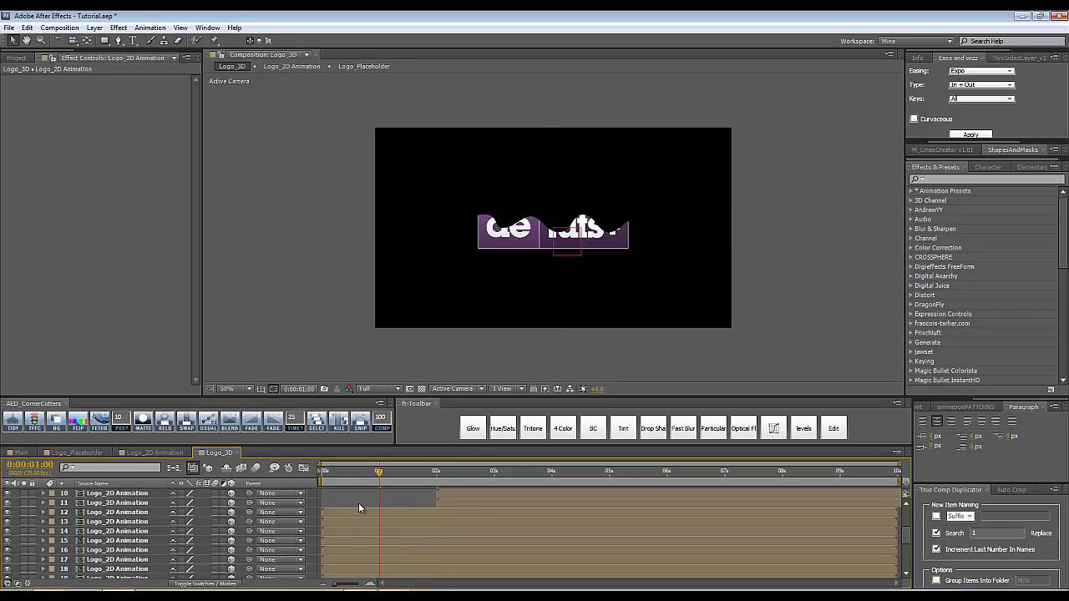
pyautogui.click(132, 513)
pyautogui.scroll(-3, 133, 520)
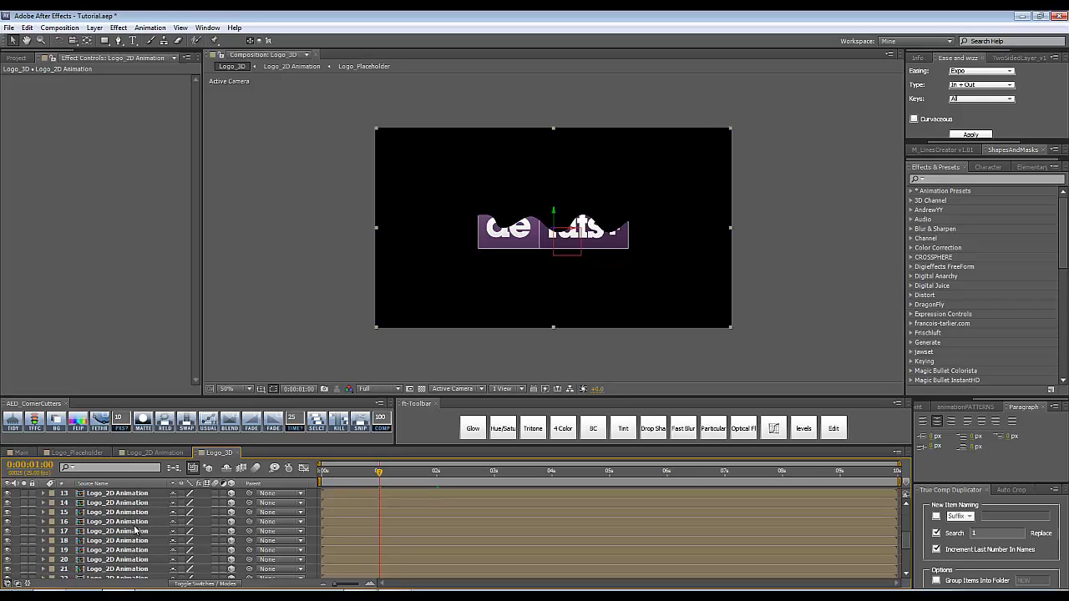
pyautogui.keyDown('shift'); pyautogui.click(104, 578); pyautogui.keyUp('shift')
pyautogui.scroll(6, 104, 568)
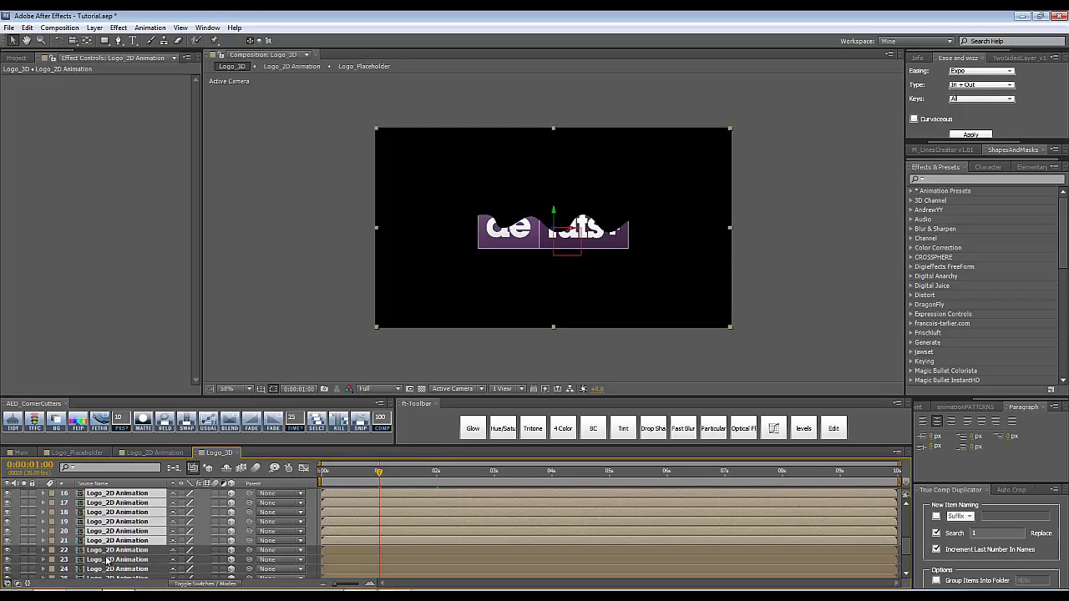
pyautogui.scroll(-3, 102, 558)
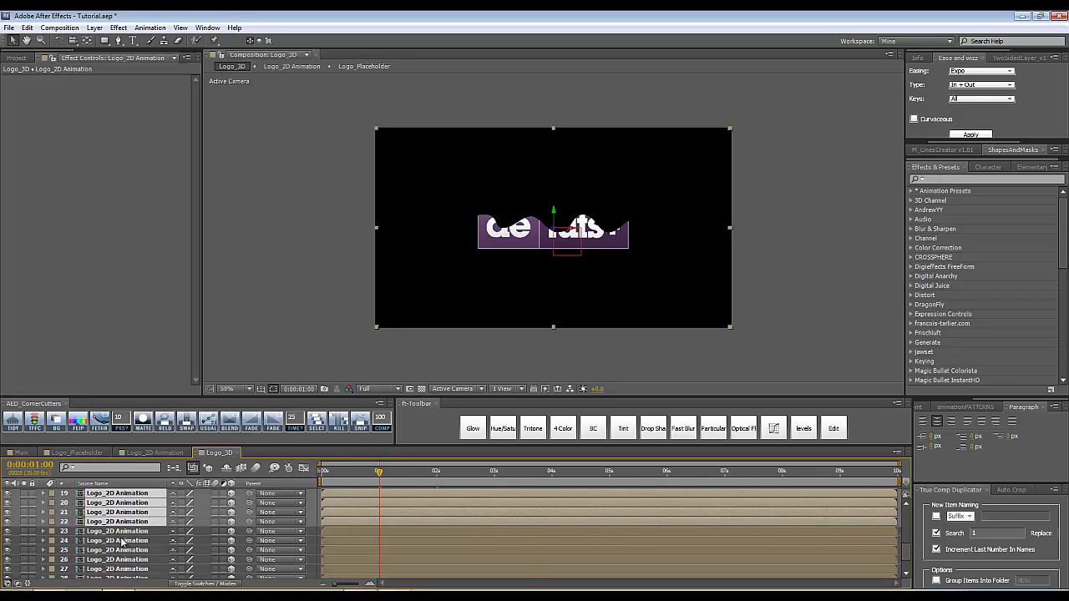
pyautogui.press('[')
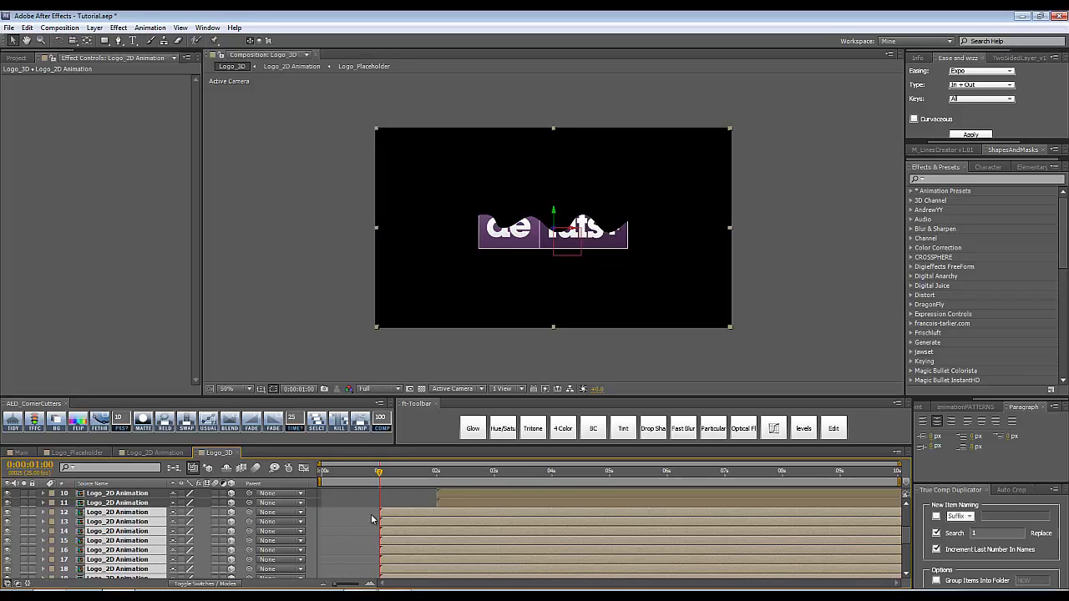
pyautogui.click(337, 527)
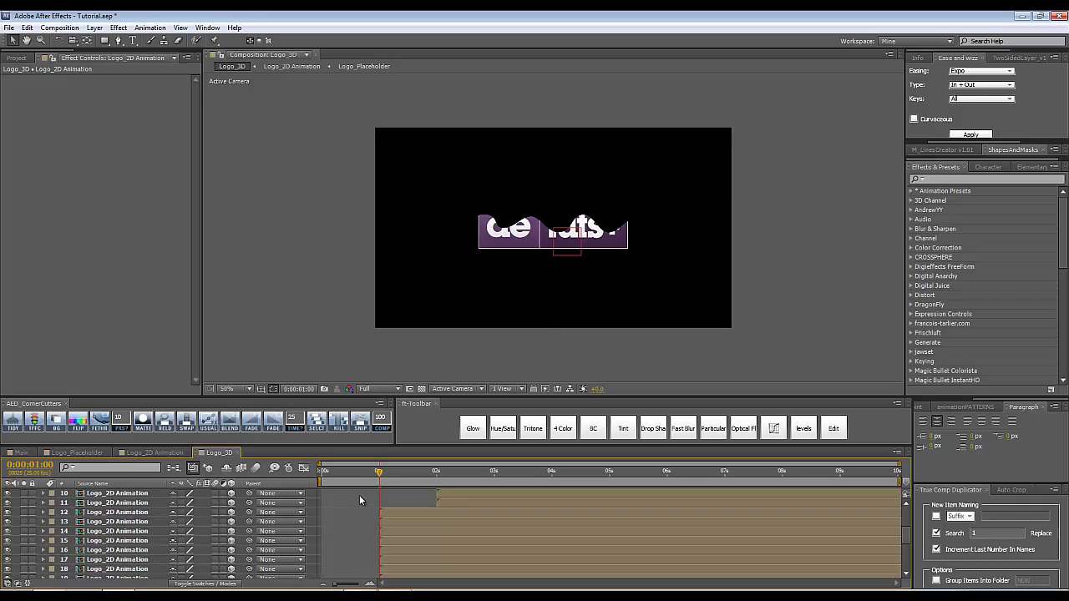
# Return to 0:00:00:00 and give layers 2 to 11, the group starting at two seconds, the Blue label.
pyautogui.scroll(-13, 355, 509)
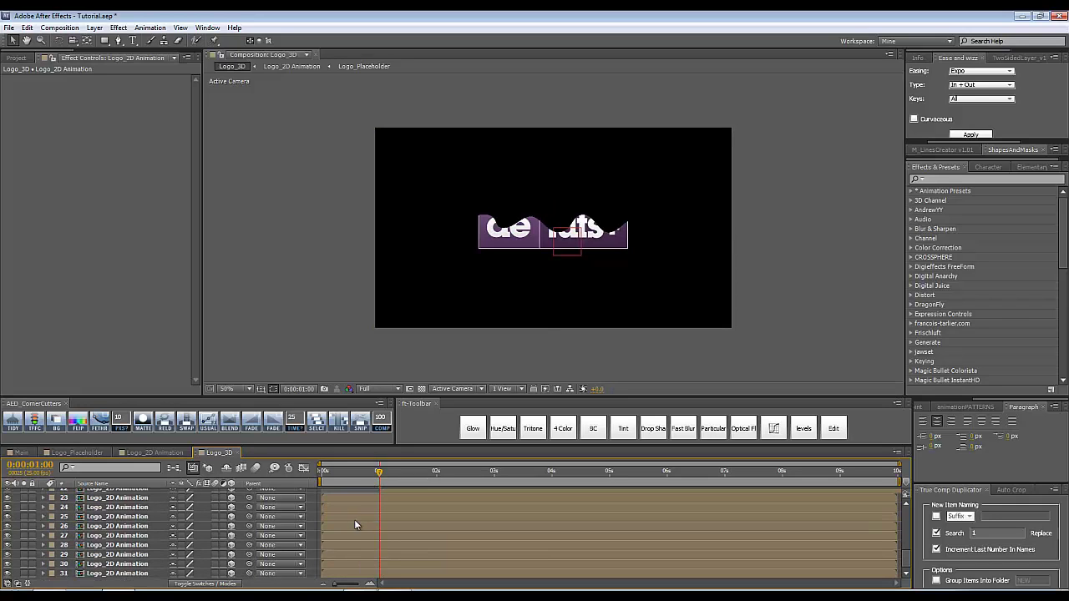
pyautogui.click(324, 473)
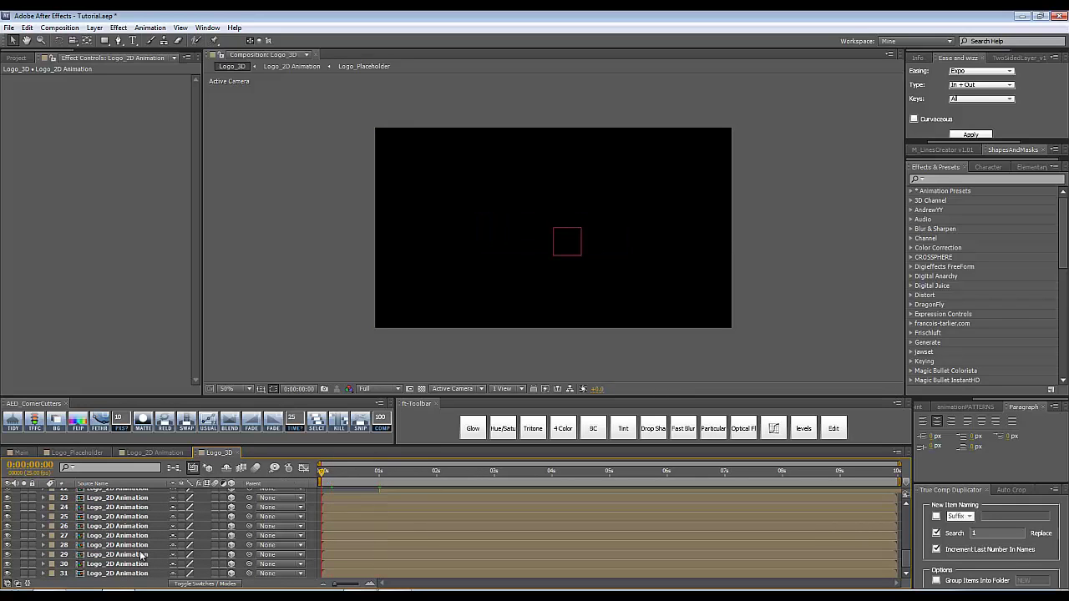
pyautogui.scroll(20, 385, 541)
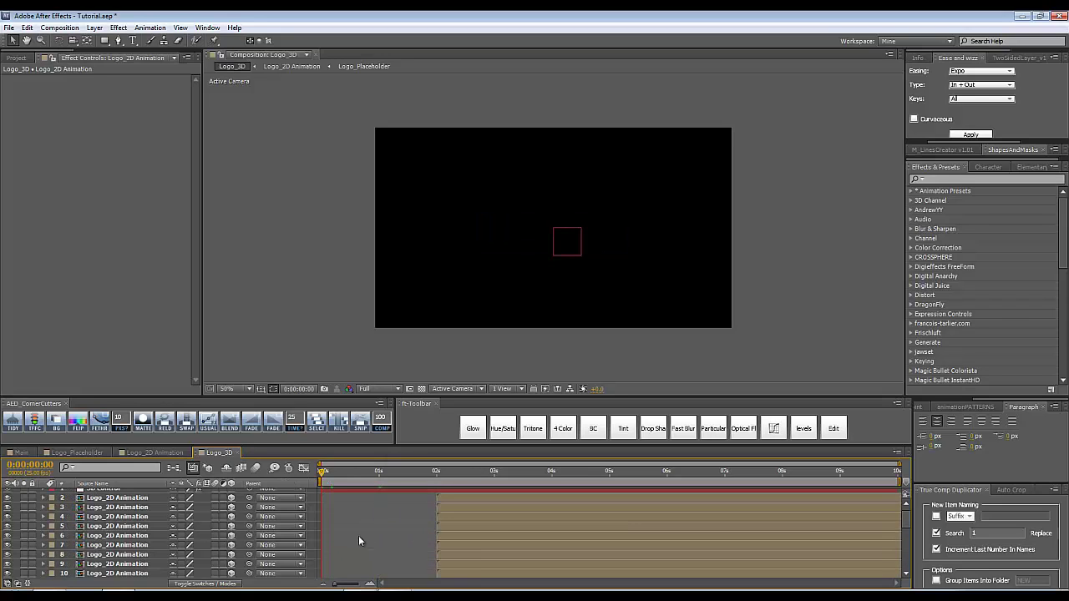
pyautogui.scroll(-3, 135, 509)
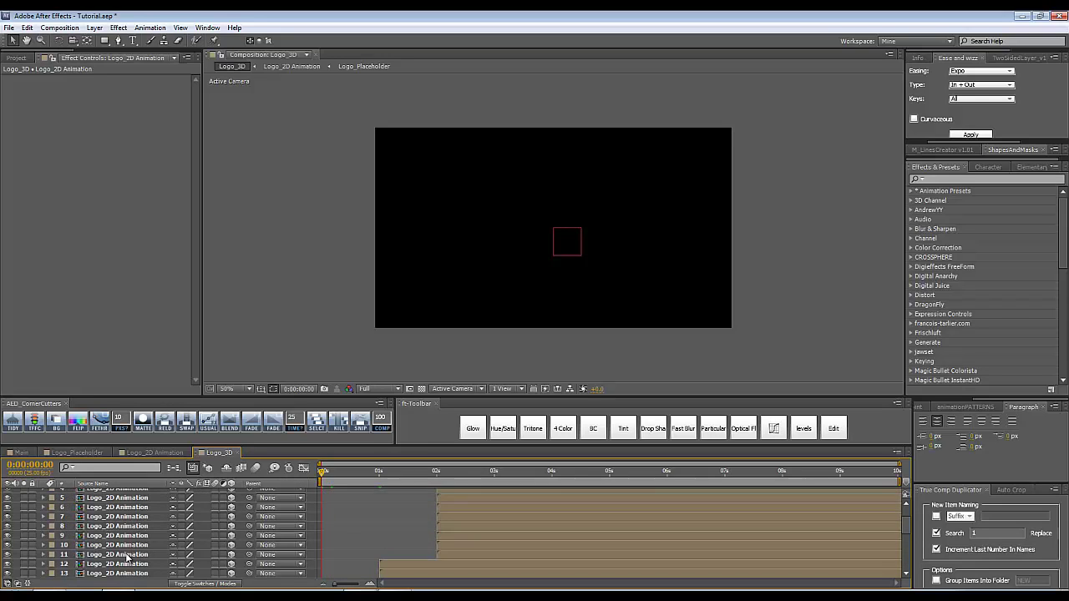
pyautogui.keyDown('shift'); pyautogui.click(127, 558); pyautogui.keyUp('shift')
pyautogui.click(52, 504)
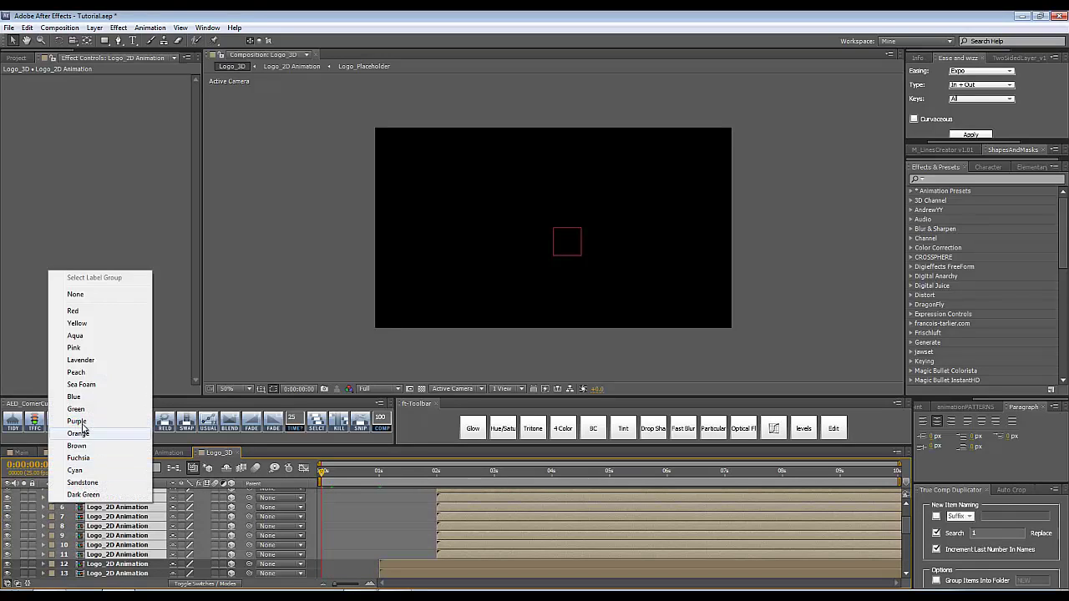
pyautogui.click(73, 397)
# Give layers 12 to 22, the group starting at one second, the Yellow label.
pyautogui.scroll(-2, 103, 544)
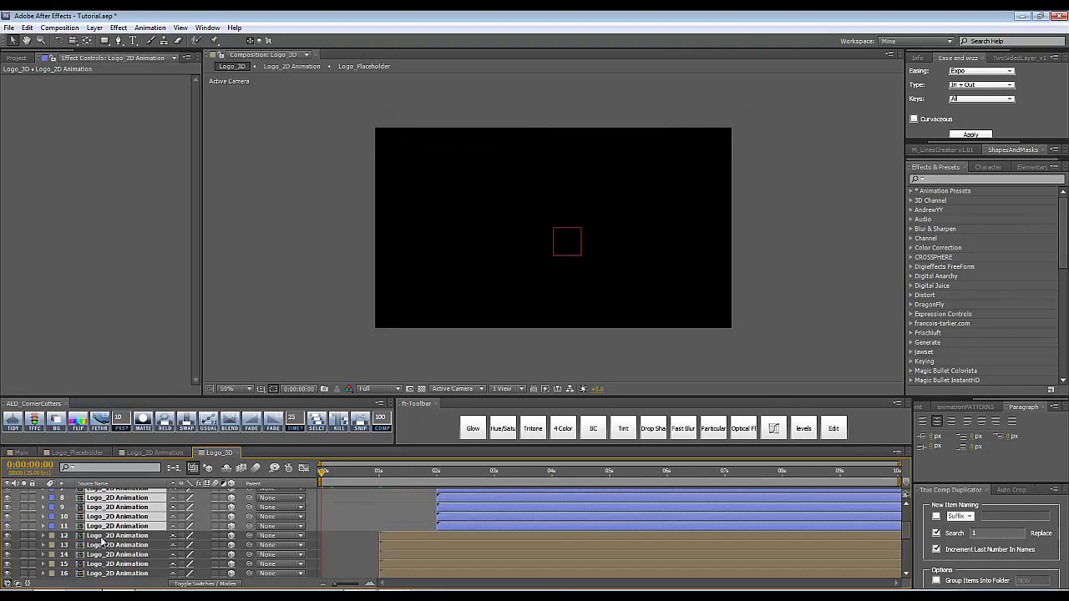
pyautogui.scroll(-9, 102, 541)
pyautogui.keyDown('shift'); pyautogui.click(104, 548); pyautogui.keyUp('shift')
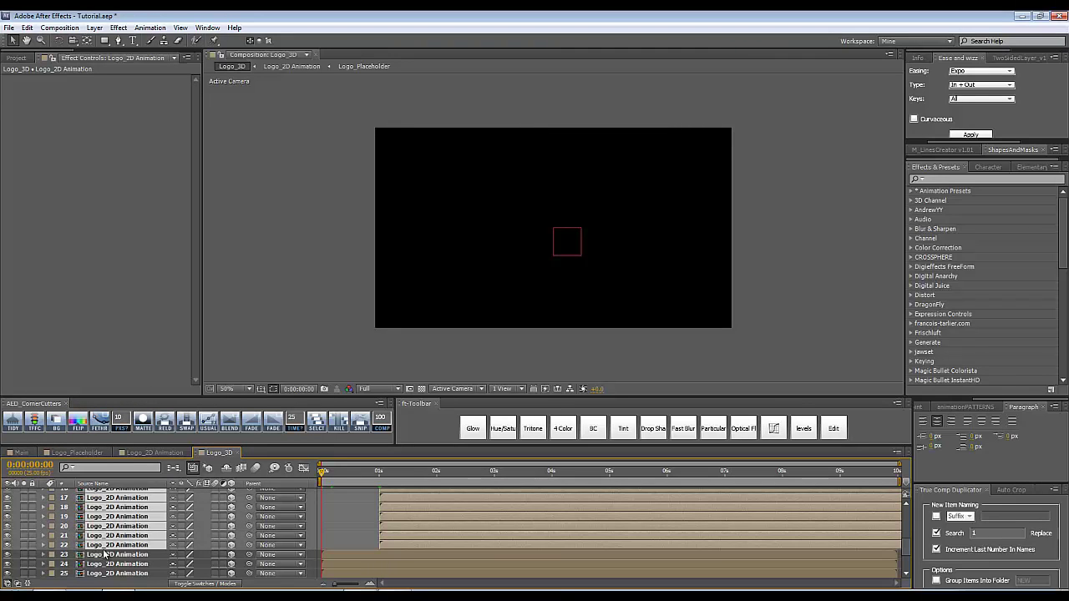
pyautogui.click(54, 543)
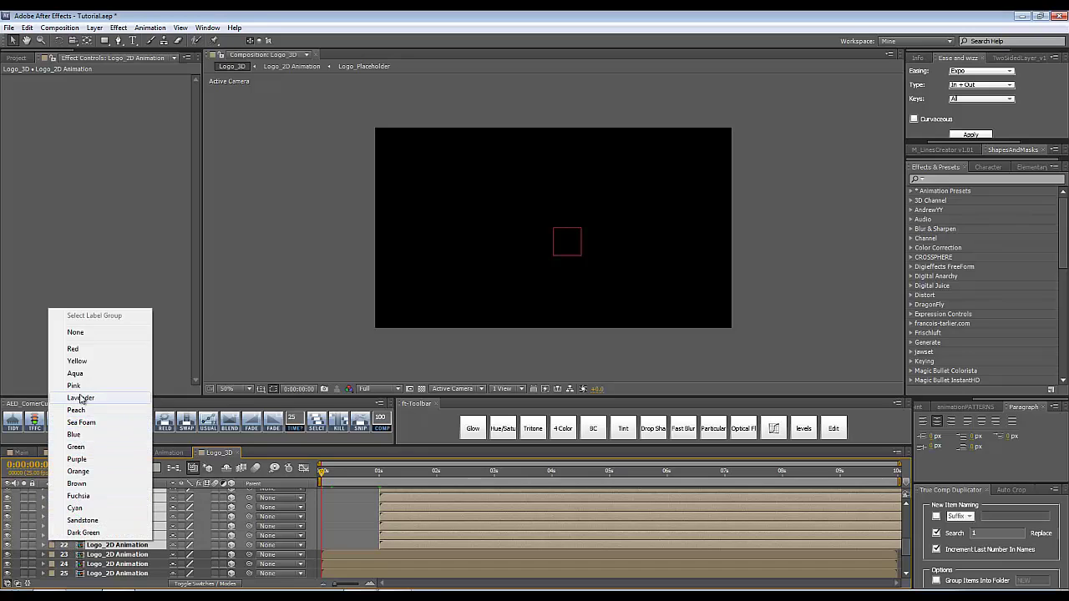
pyautogui.click(77, 361)
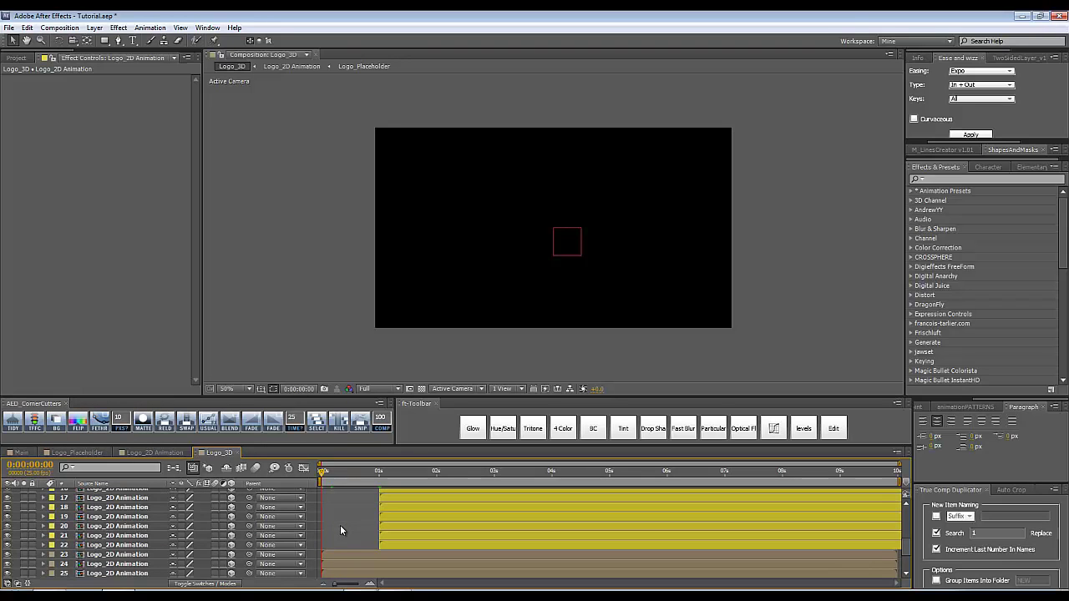
# Shift layers 28 and 29 of the unlabelled bottom group to start at about 0:00:00:04.
pyautogui.scroll(-6, 339, 525)
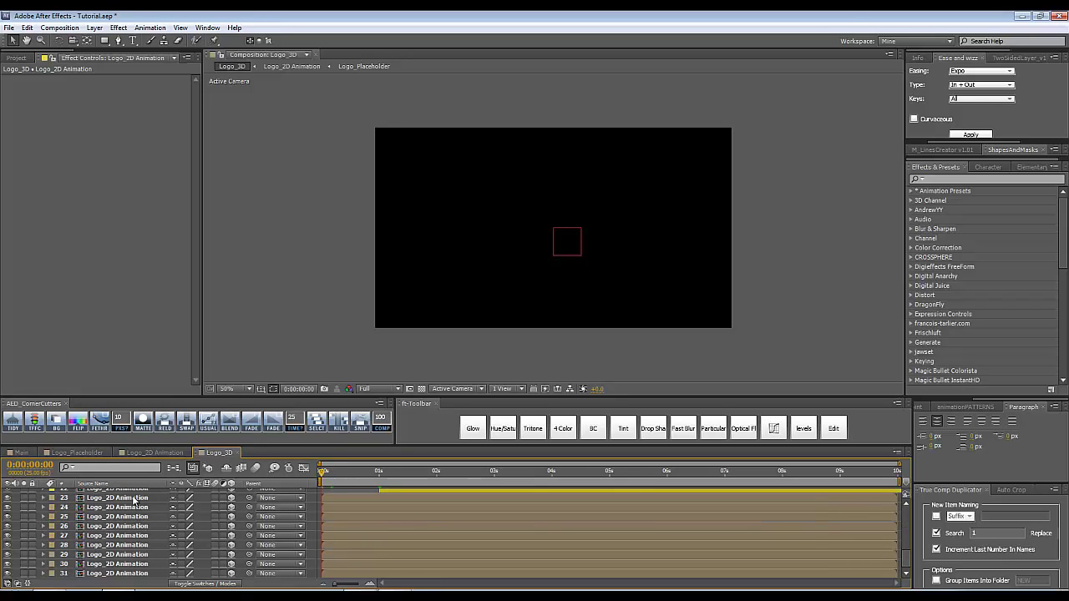
pyautogui.hotkey('ctrl', 'shift', 'a')
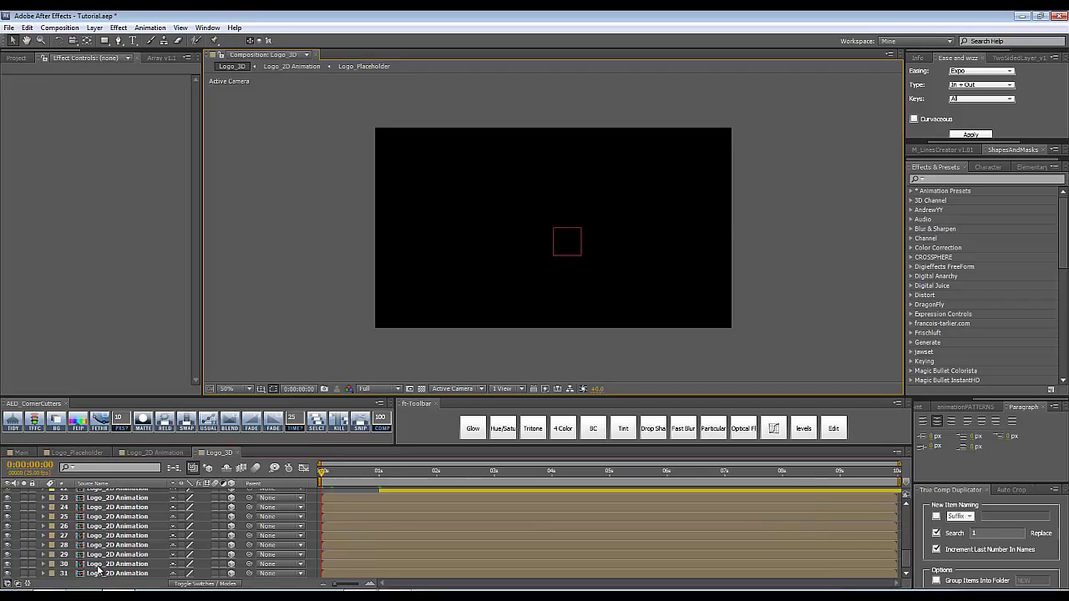
pyautogui.click(100, 556)
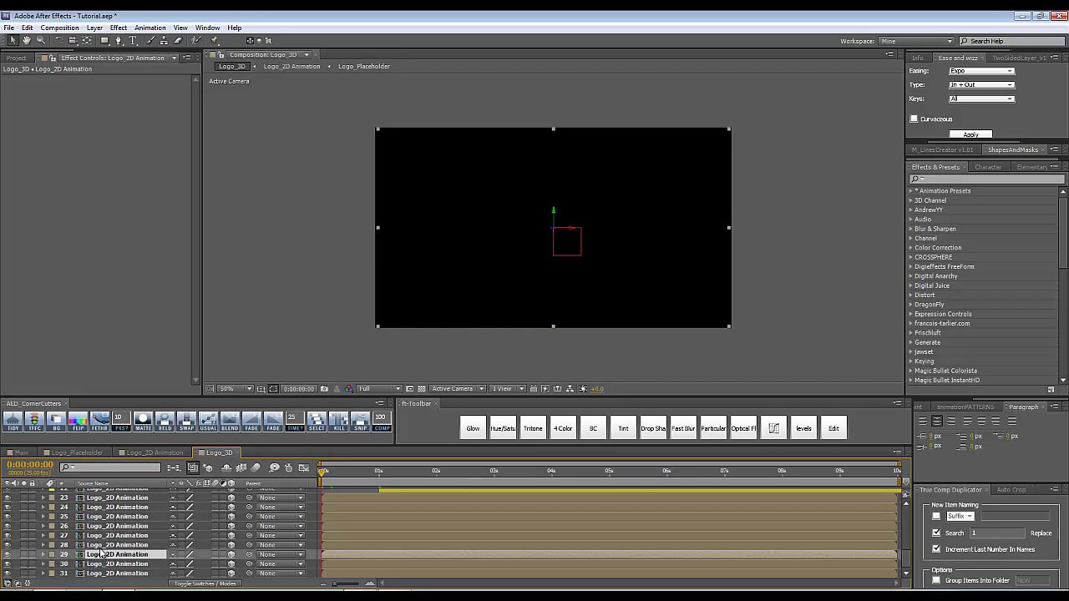
pyautogui.hotkey('ctrl', 'shift', 'Up')
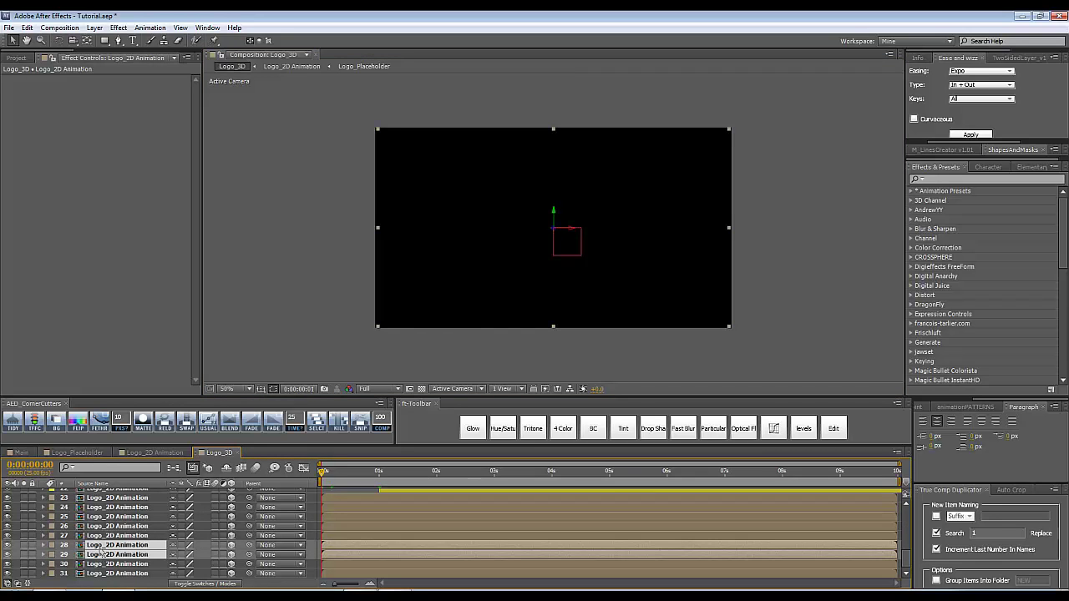
pyautogui.press('space')
pyautogui.press('[')
# Shift layers 26 and 27 to start at 0:00:00:08.
pyautogui.press('space')
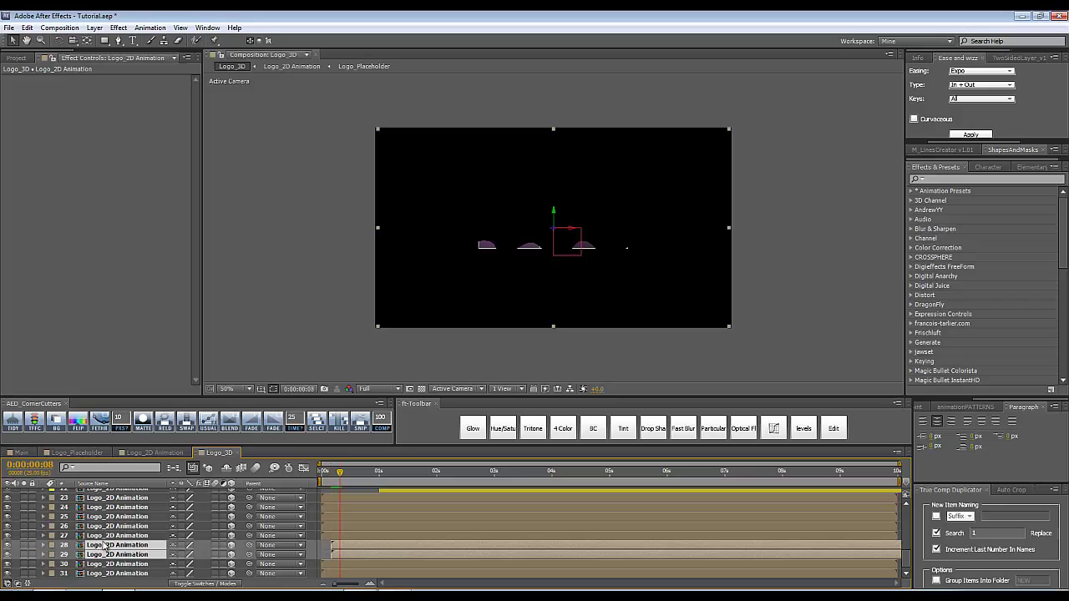
pyautogui.click(106, 537)
pyautogui.keyDown('shift'); pyautogui.click(106, 528); pyautogui.keyUp('shift')
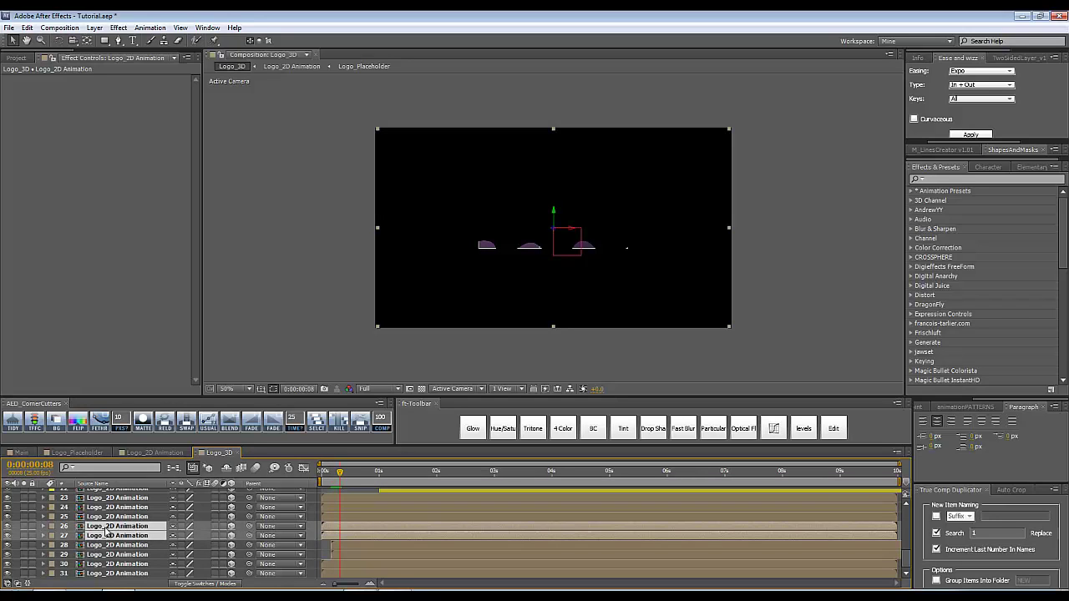
pyautogui.press('[')
# Shift layers 24 and 25 to start at 0:00:00:12 and layer 23 to start at 0:00:00:16.
pyautogui.press('space')
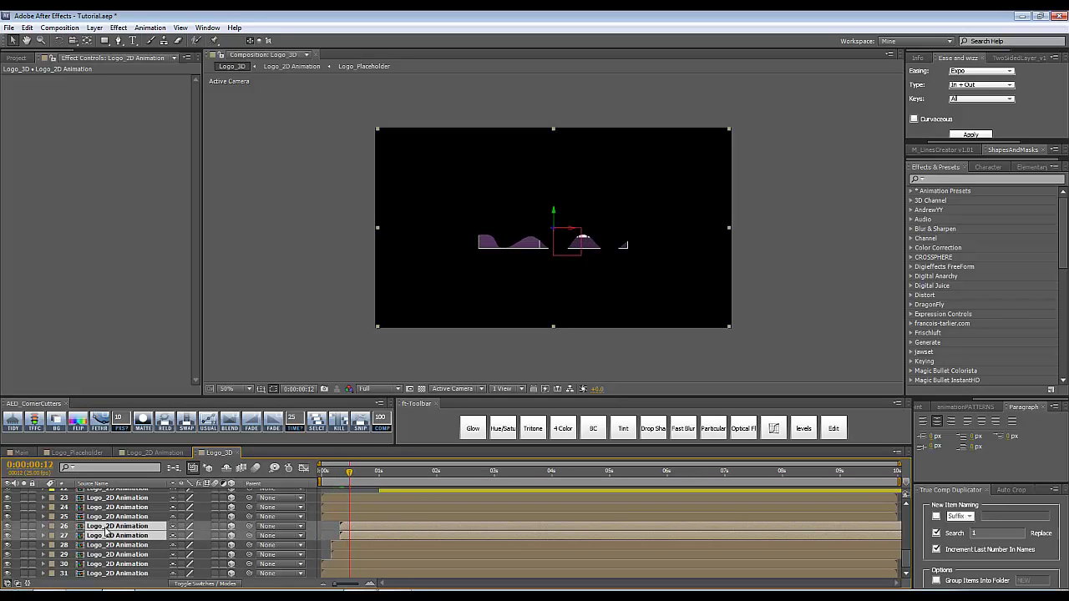
pyautogui.click(109, 517)
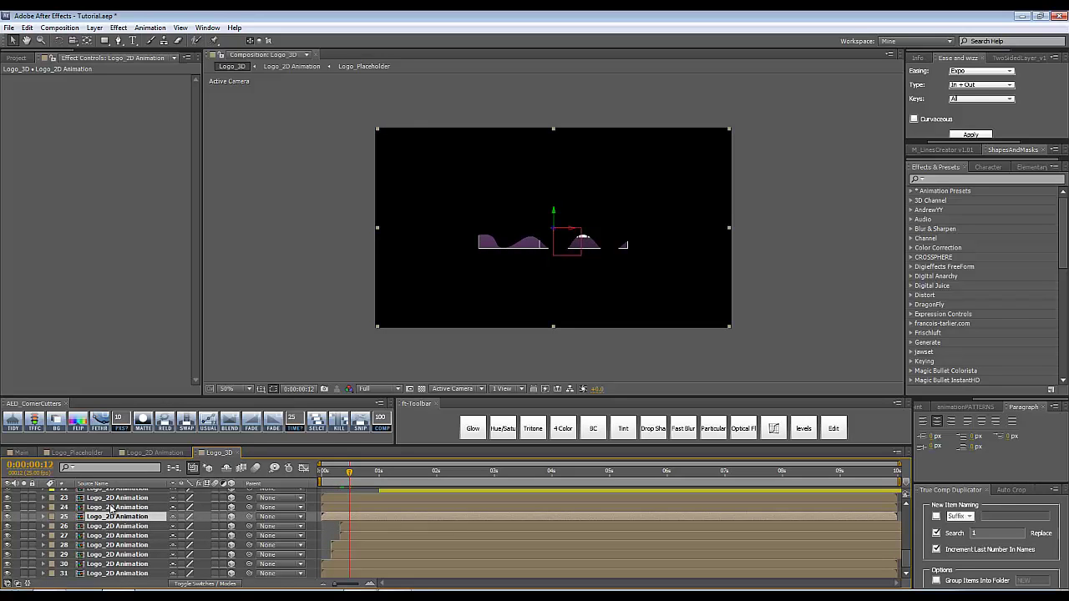
pyautogui.keyDown('shift'); pyautogui.click(111, 508); pyautogui.keyUp('shift')
pyautogui.scroll(3, 117, 534)
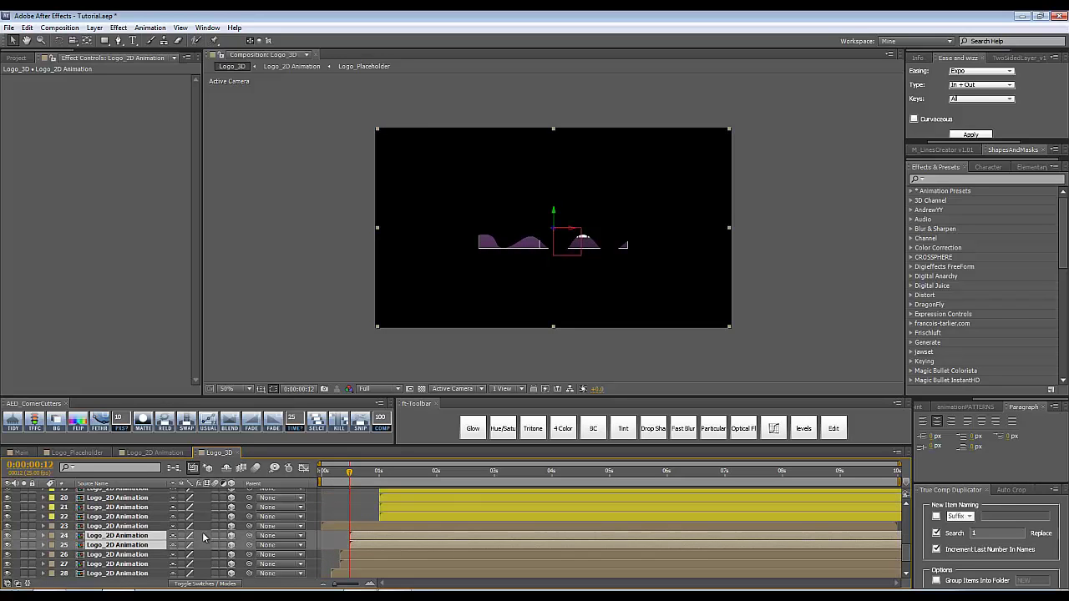
pyautogui.click(104, 527)
pyautogui.press('space')
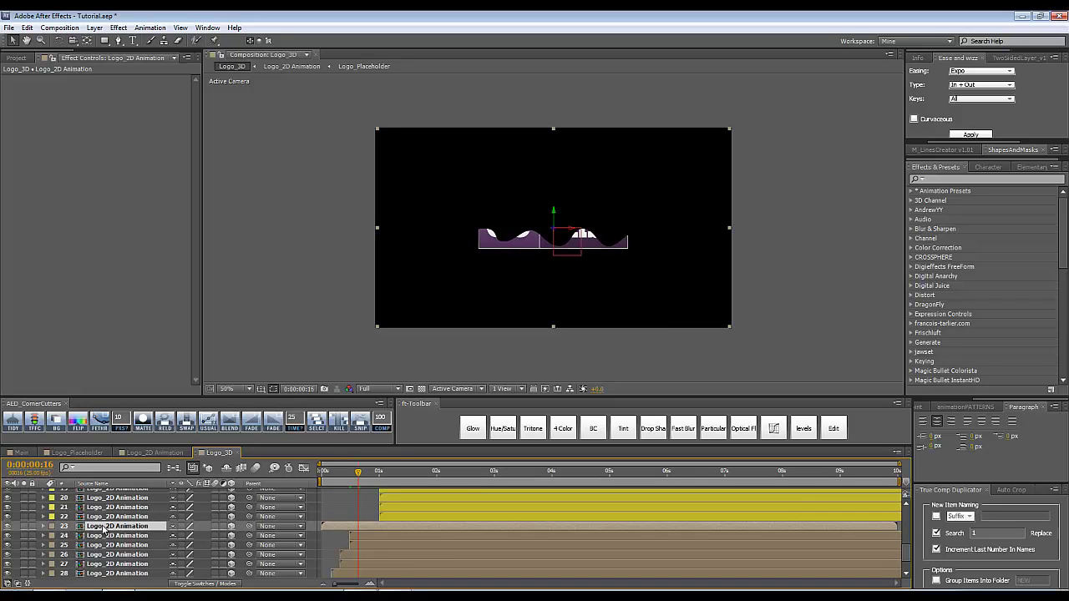
pyautogui.press('[')
# Shift layers 19 and 20 of the yellow group to start at 0:00:01:04.
pyautogui.click(407, 515)
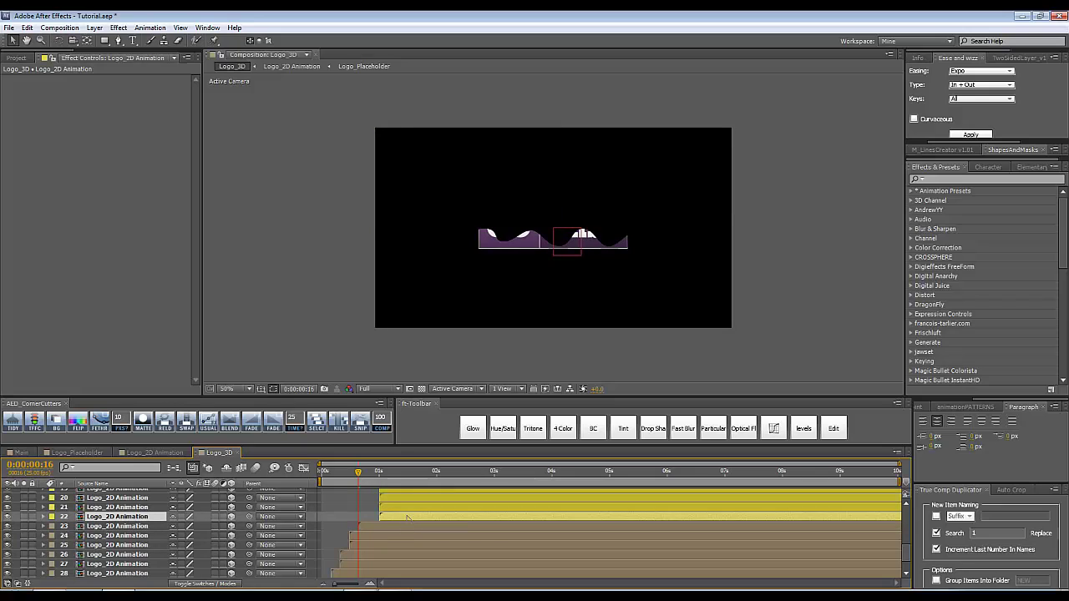
pyautogui.press('i')
pyautogui.scroll(1, 406, 522)
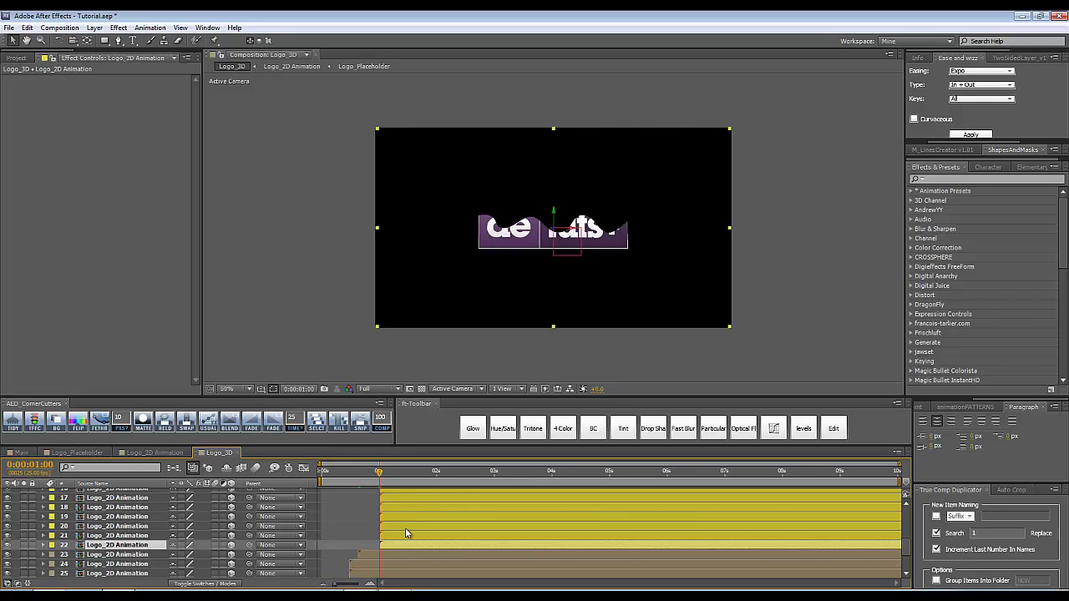
pyautogui.press('pagedown')
pyautogui.press('pagedown')
pyautogui.press('pagedown')
pyautogui.press('pagedown')
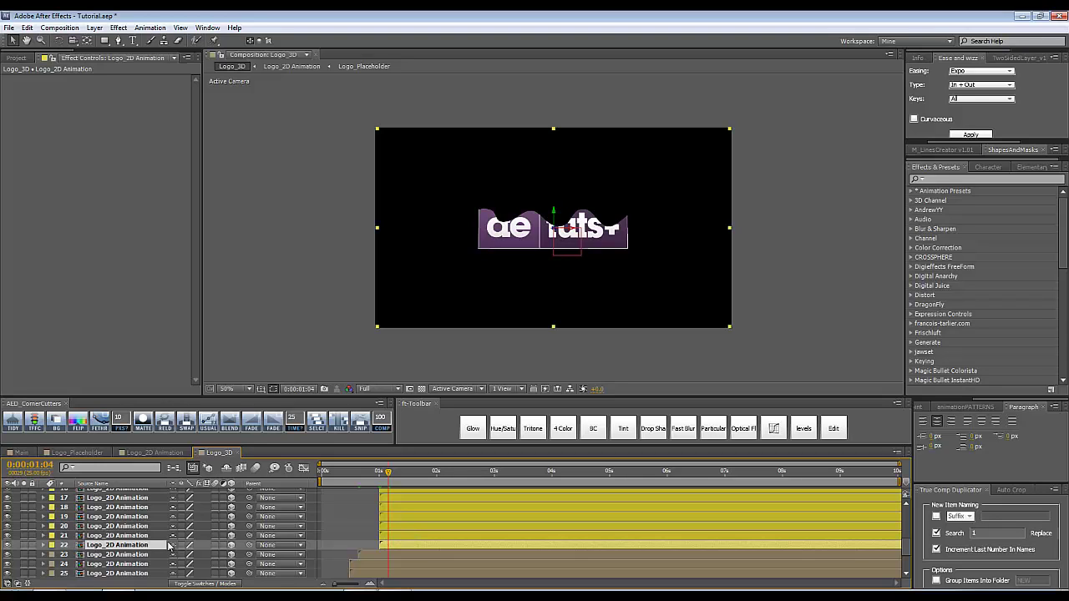
pyautogui.click(117, 527)
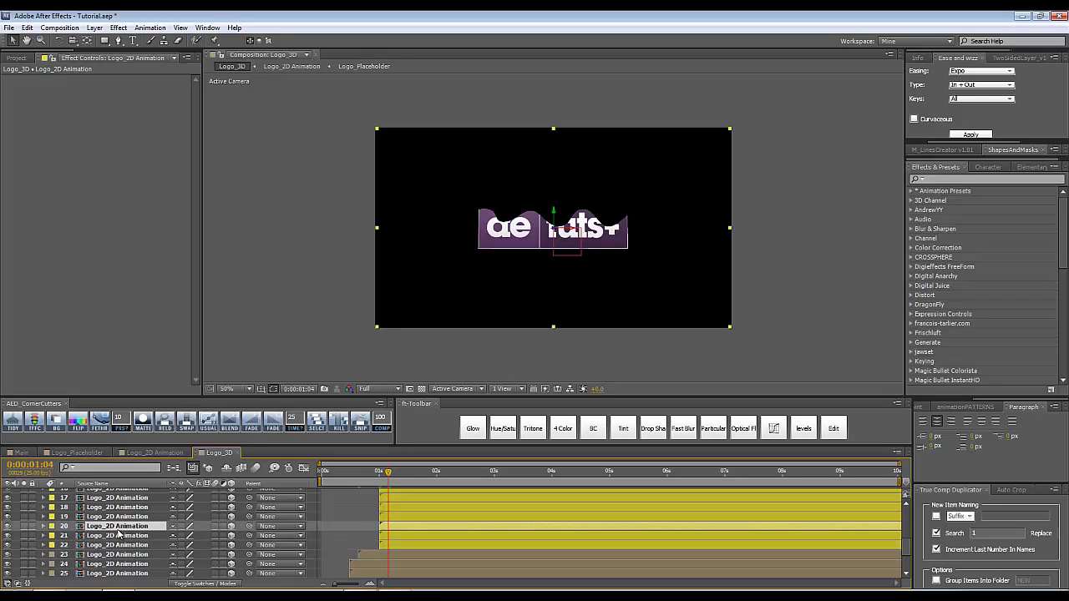
pyautogui.keyDown('shift'); pyautogui.click(109, 518); pyautogui.keyUp('shift')
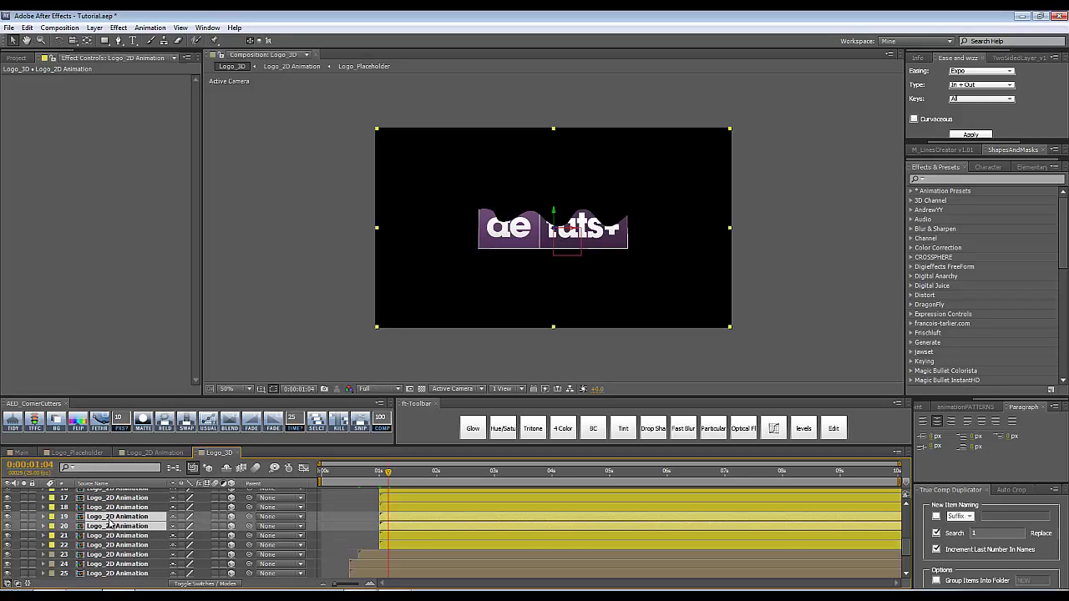
pyautogui.hotkey('alt', '[')
# Shift layers 17 and 18 to start at 0:00:01:08 and keep staggering the layers above, up to layer 2, in four-frame increments.
pyautogui.press('pagedown')
pyautogui.press('pagedown')
pyautogui.press('pagedown')
pyautogui.press('pagedown')
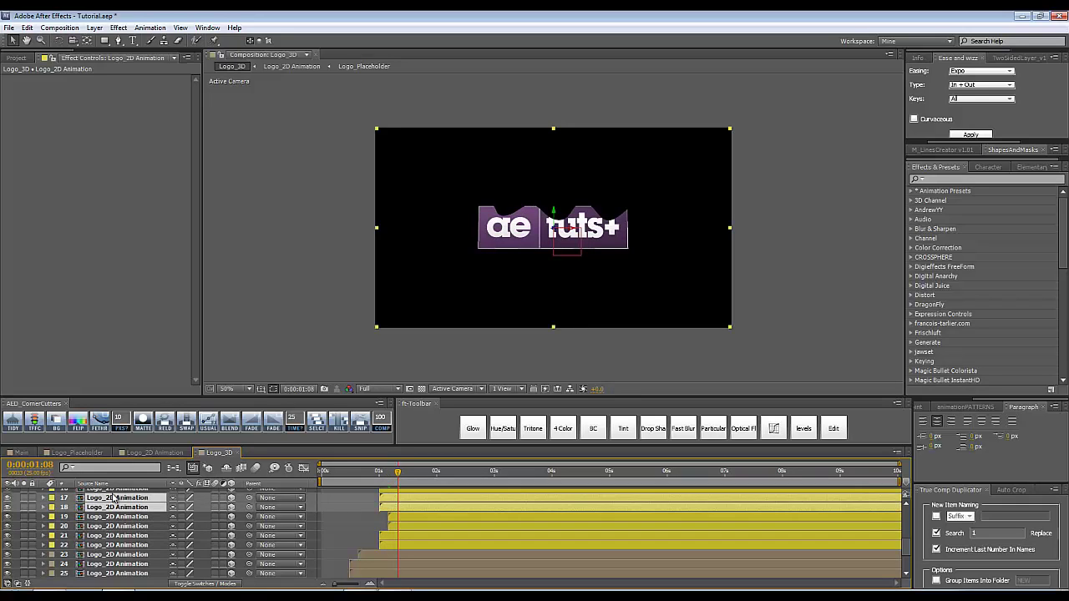
pyautogui.scroll(1, 122, 530)
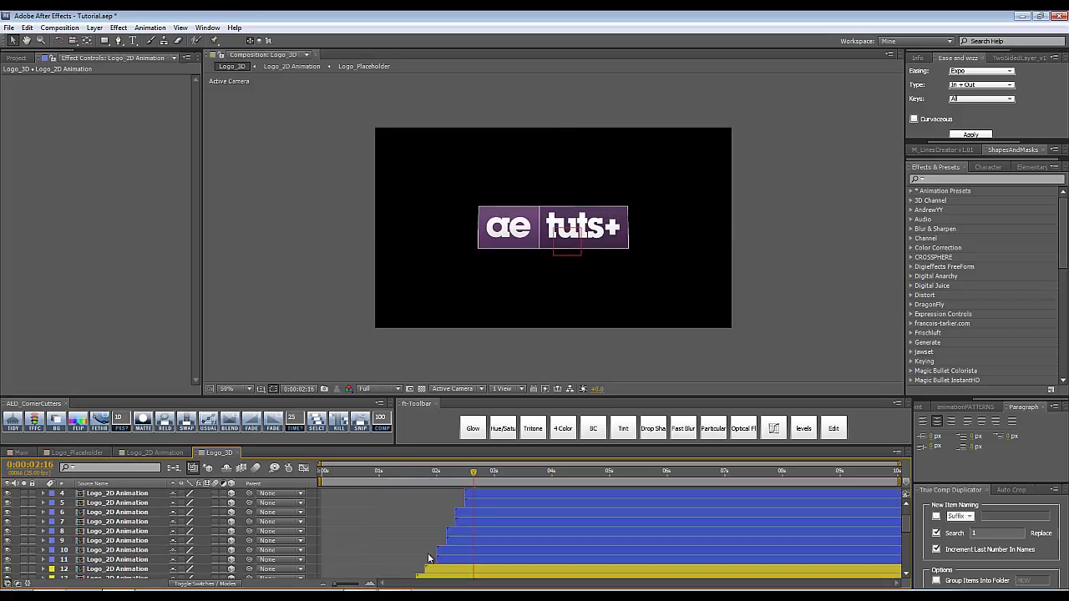
pyautogui.scroll(-5, 428, 557)
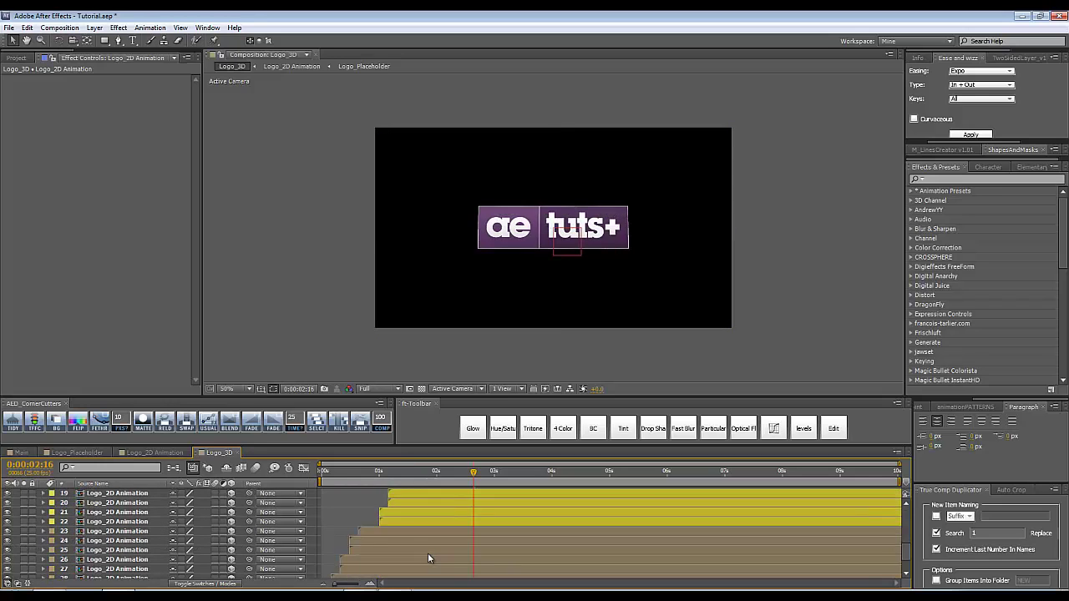
pyautogui.scroll(3, 427, 558)
pyautogui.scroll(4, 428, 558)
pyautogui.press('pagedown')
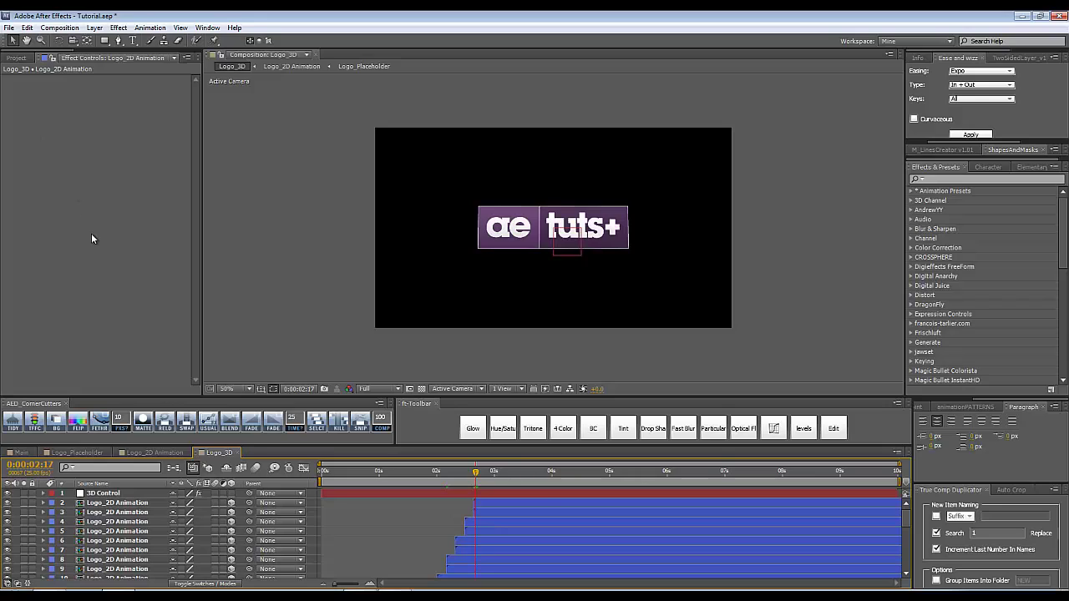
# Create a 1280 x 720, 25 fps, ten-second composition named Main_Tut.
pyautogui.hotkey('ctrl', 'n')
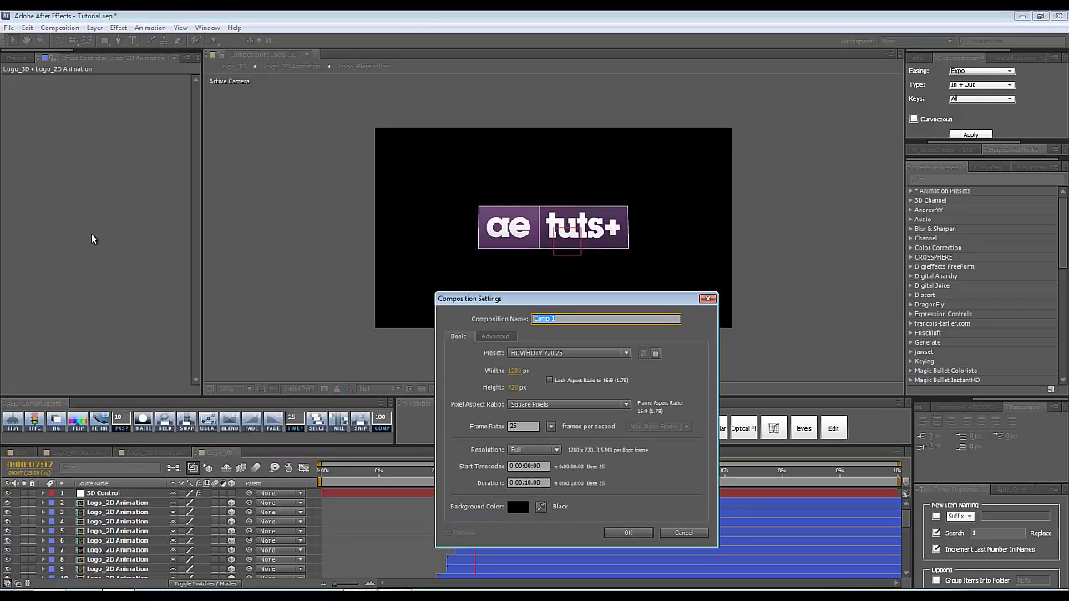
pyautogui.write('Main_Tut')
pyautogui.press('Return')
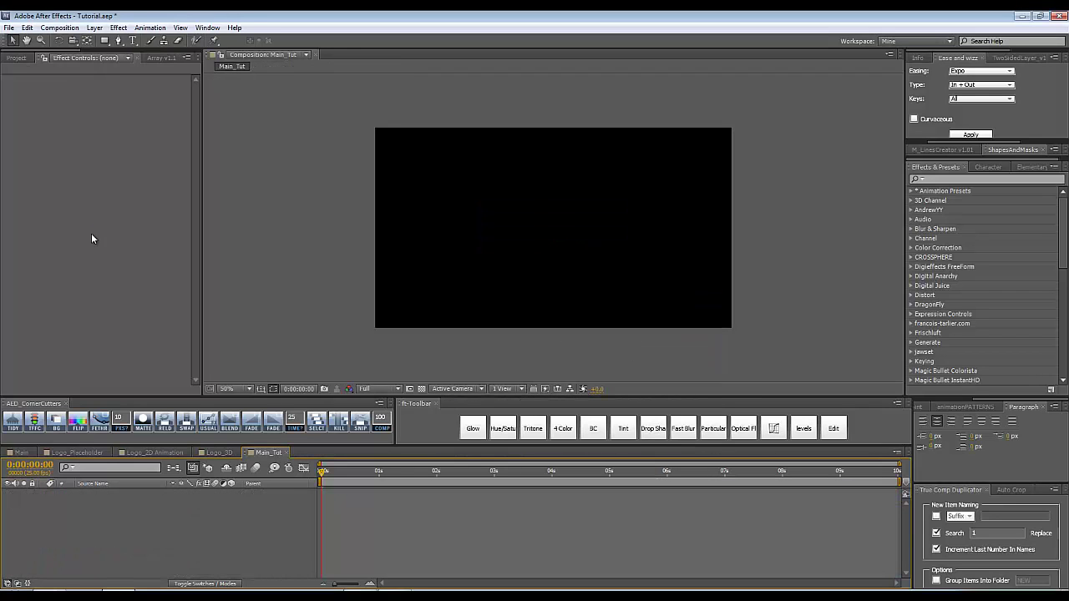
# Add the Logo_3D composition to Main_Tut and scrub through the reveal to 0:00:03:06.
pyautogui.hotkey('ctrl', '0')
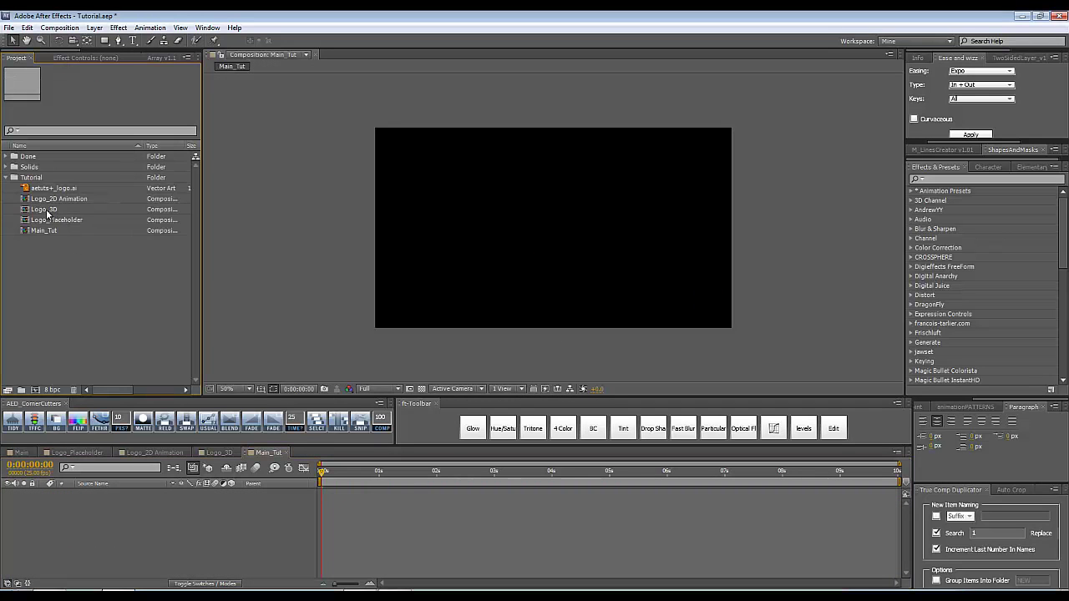
pyautogui.moveTo(47, 210); pyautogui.dragTo(174, 518)
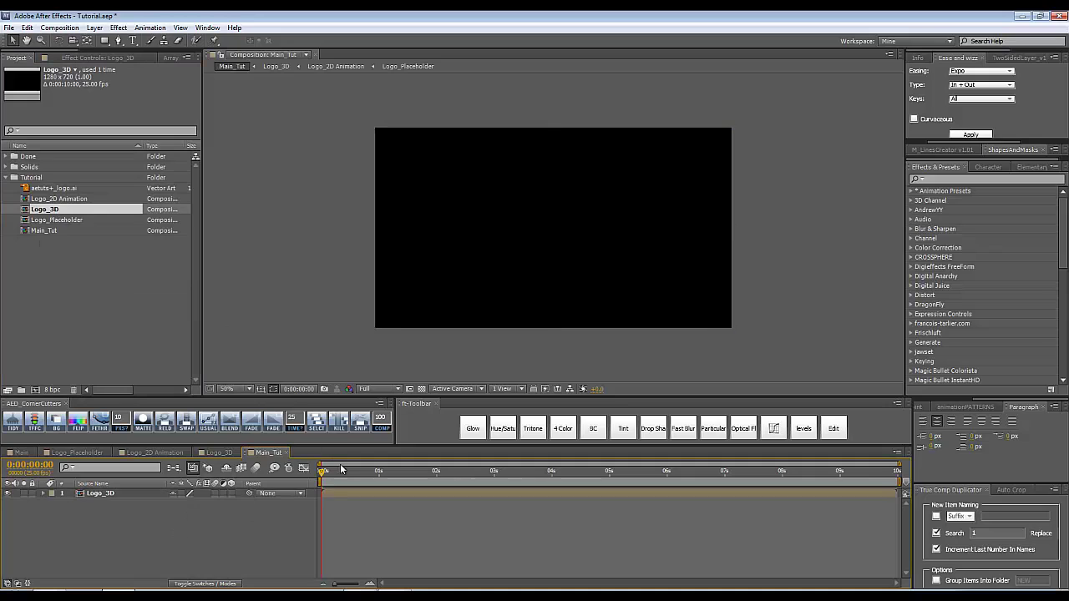
pyautogui.moveTo(341, 469); pyautogui.dragTo(508, 472)
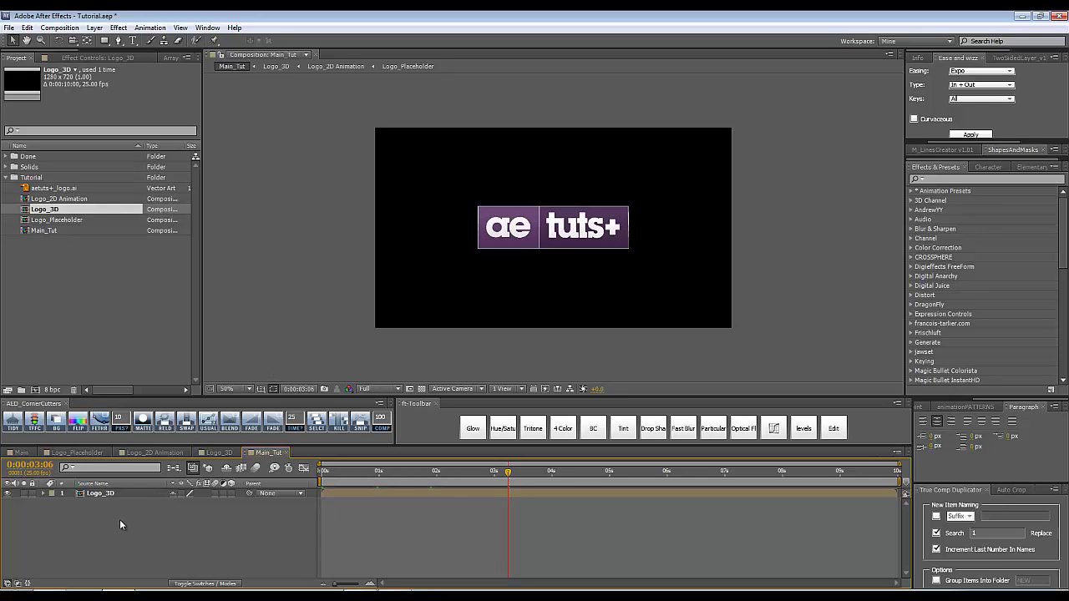
# Add a white spot light named Light 1 that casts shadows, with 100% intensity and 150 px shadow diffusion.
pyautogui.hotkey('ctrl', 'alt', 'shift', 'l')
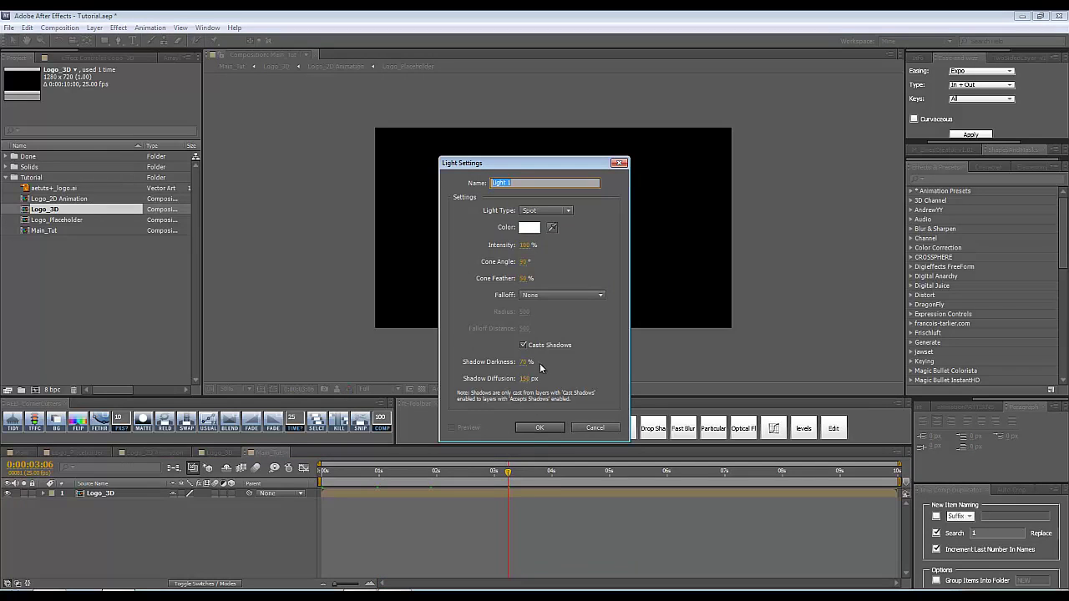
pyautogui.click(536, 432)
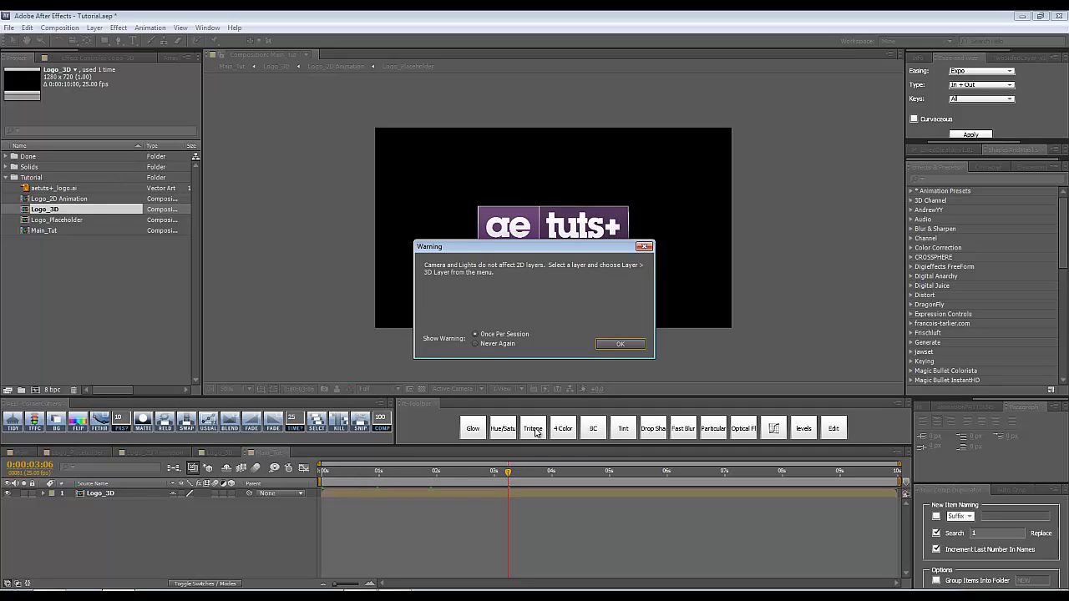
pyautogui.click(612, 345)
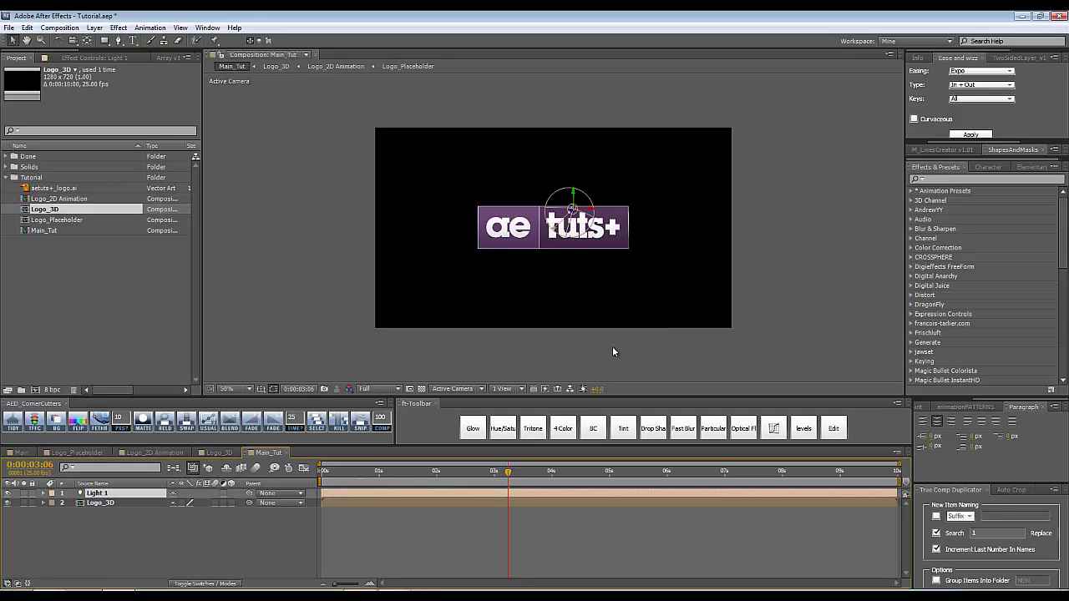
pyautogui.click(213, 520)
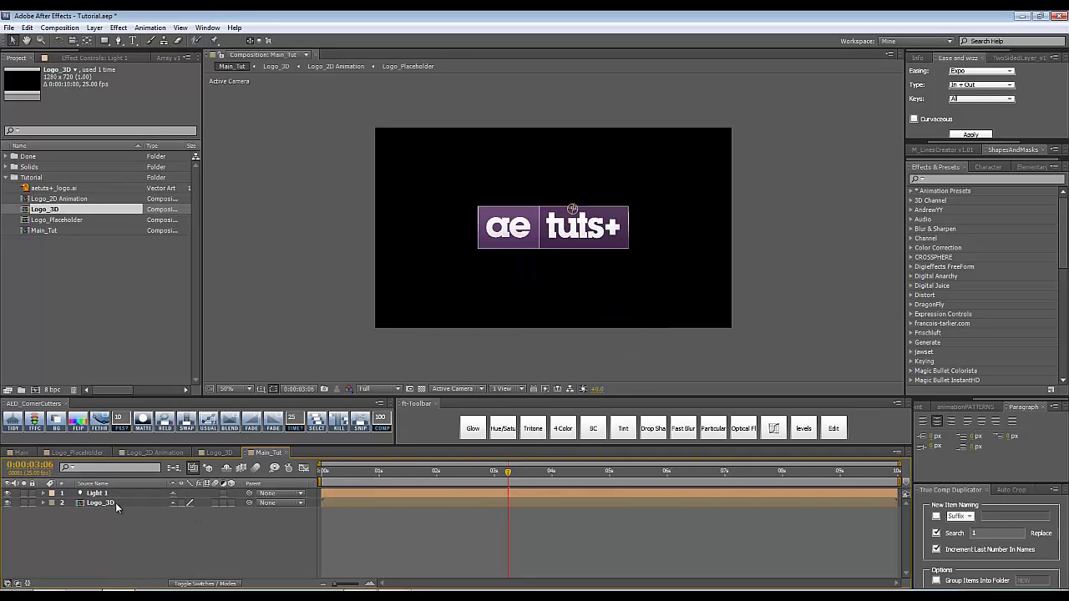
# Collapse transformations and enable 3D on the Logo_3D layer, and check the lighting up close at 0:00:02:03.
pyautogui.click(115, 503)
pyautogui.click(180, 503)
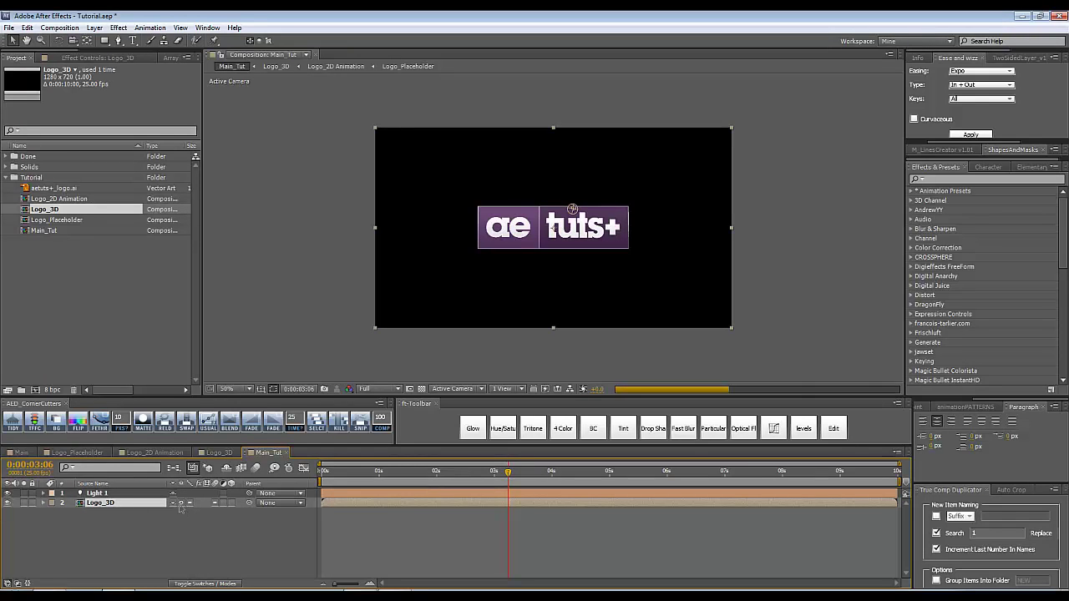
pyautogui.click(232, 503)
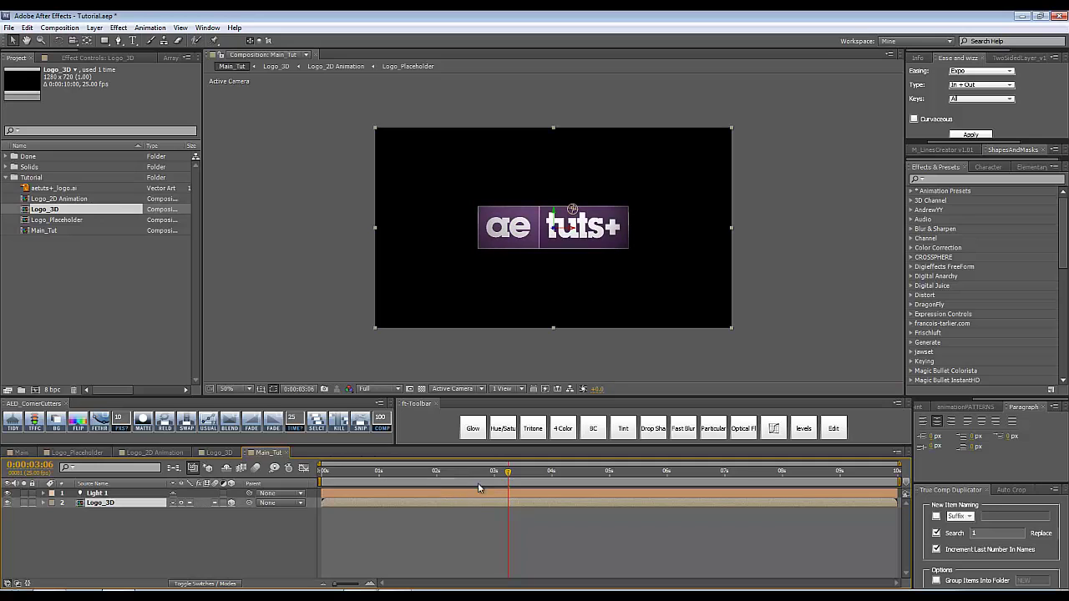
pyautogui.moveTo(490, 476); pyautogui.dragTo(444, 475)
pyautogui.press('.')
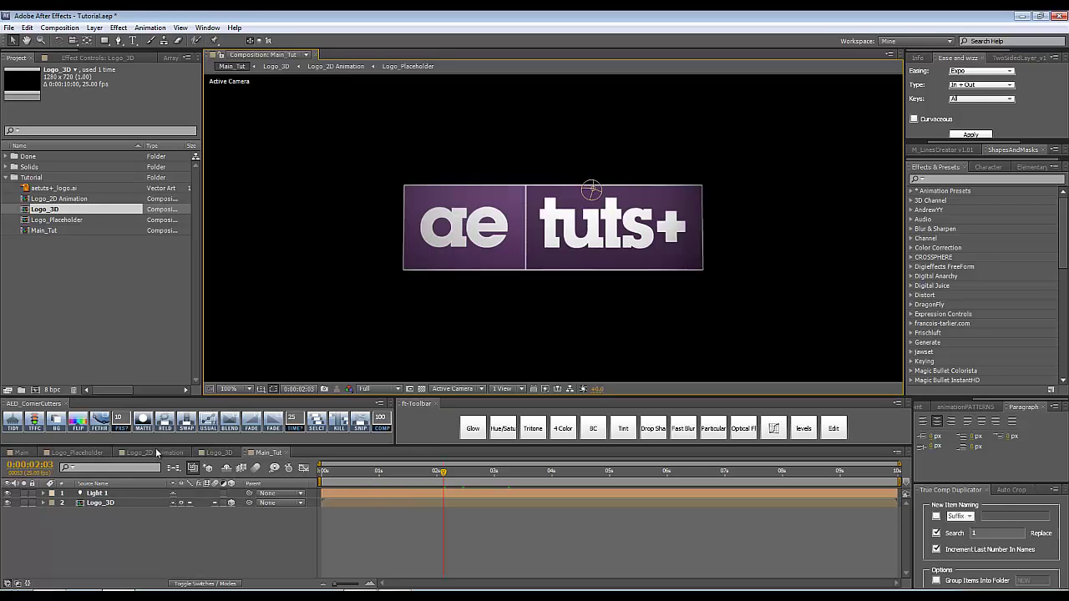
# Turn on Casts Shadows for all Logo_2D Animation layers, 2 to 31, in the Logo_3D composition.
pyautogui.click(219, 452)
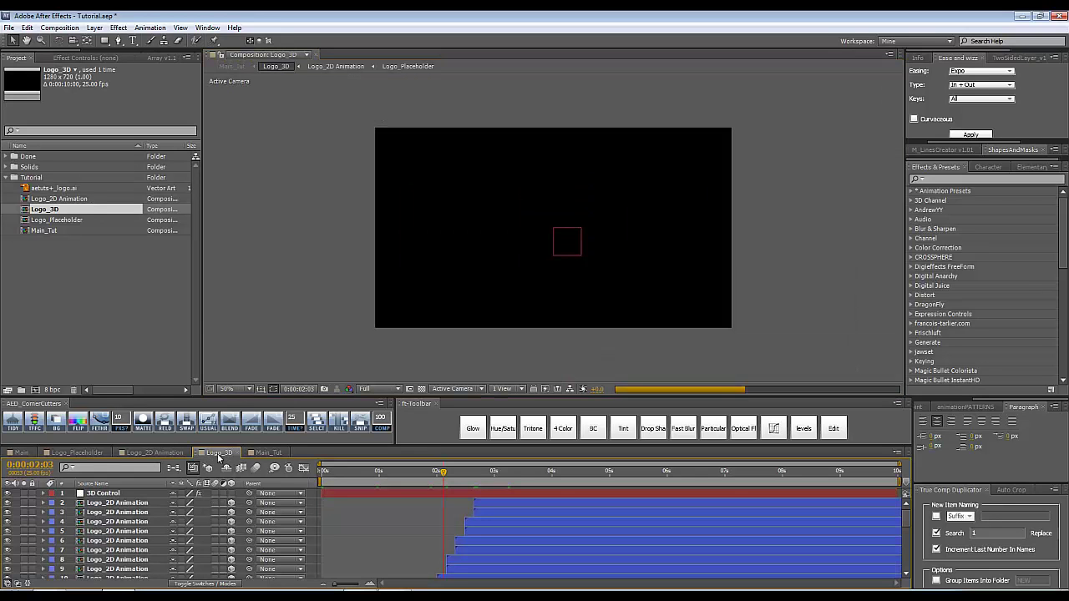
pyautogui.click(129, 504)
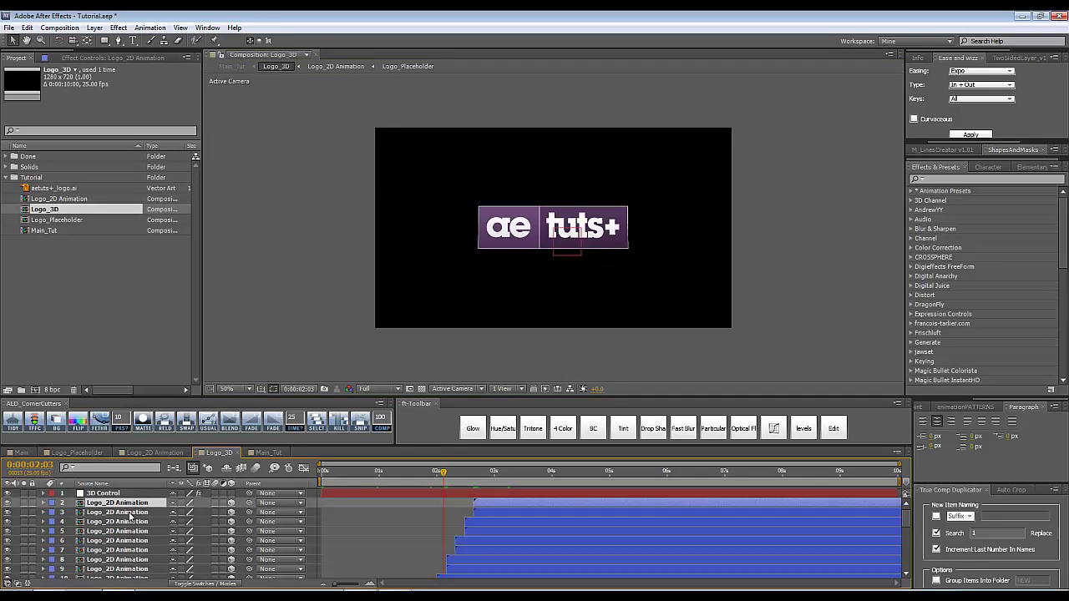
pyautogui.scroll(-5, 125, 524)
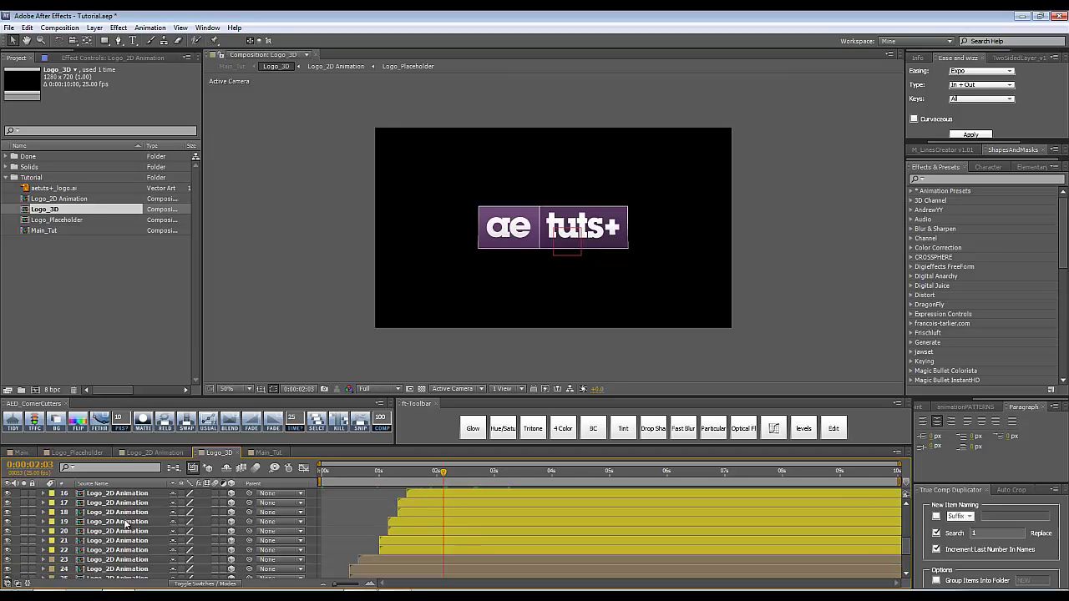
pyautogui.keyDown('shift'); pyautogui.click(121, 574); pyautogui.keyUp('shift')
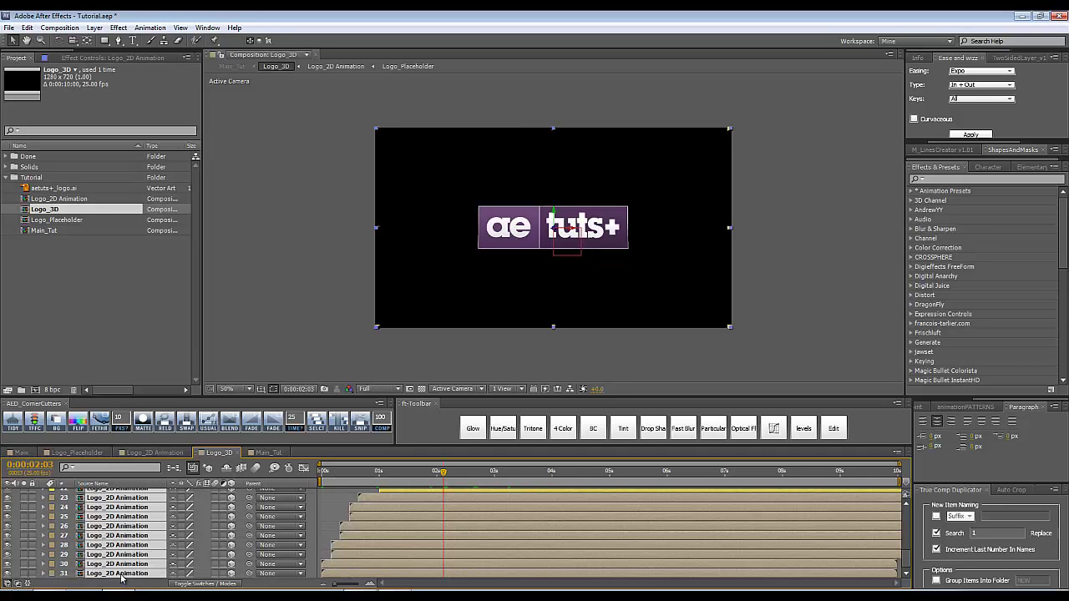
pyautogui.press('a')
pyautogui.press('a')
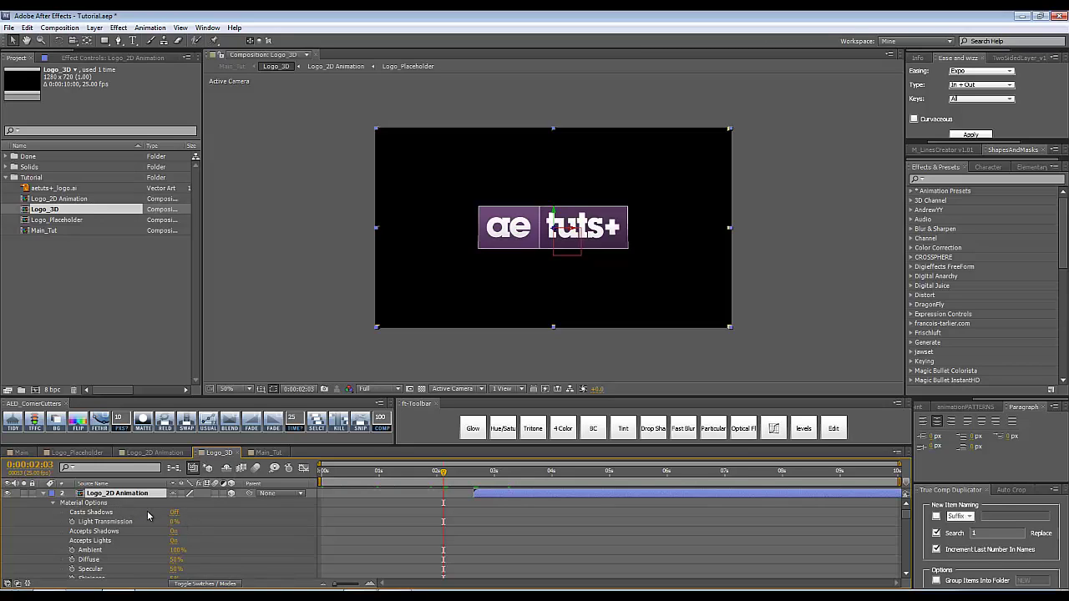
pyautogui.click(173, 528)
pyautogui.click(173, 514)
pyautogui.scroll(-1, 197, 517)
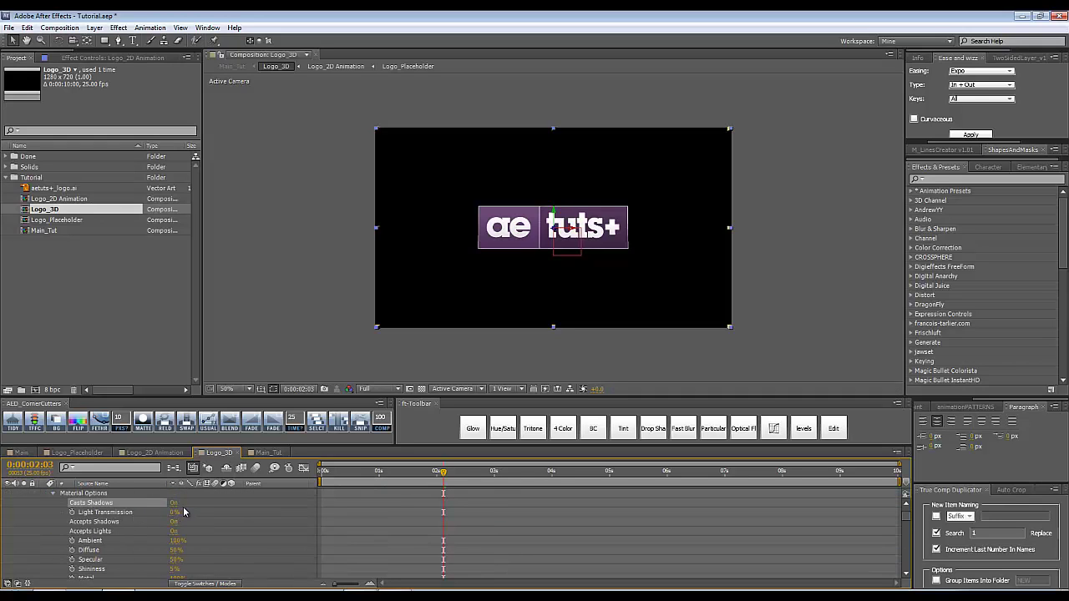
pyautogui.scroll(-3, 178, 520)
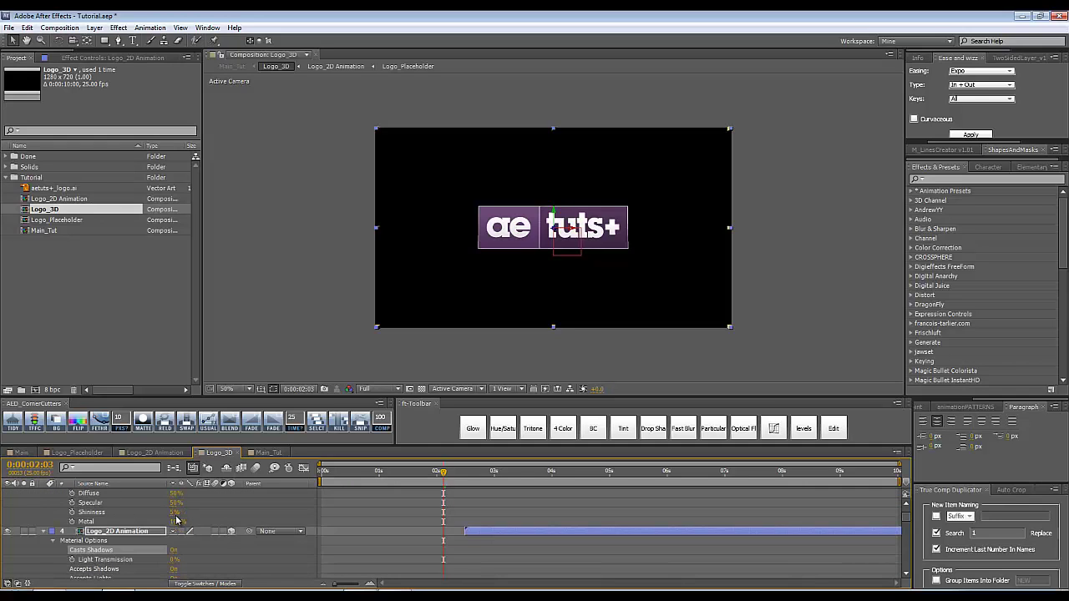
pyautogui.click(45, 532)
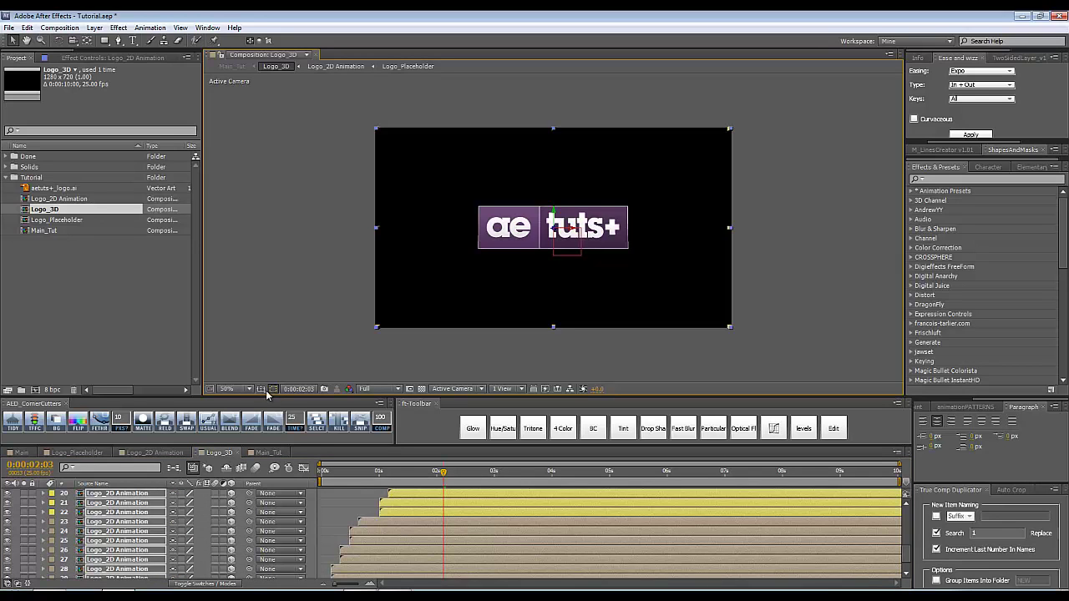
# Return to Main_Tut and examine the shadows between the logo layers at 0:00:01:08.
pyautogui.click(337, 474)
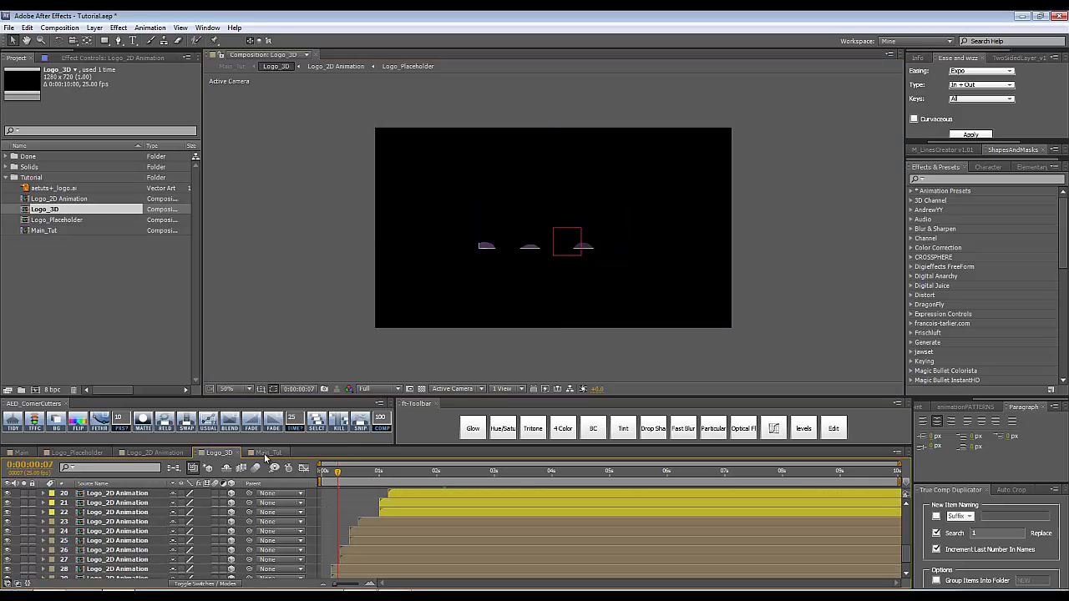
pyautogui.click(266, 456)
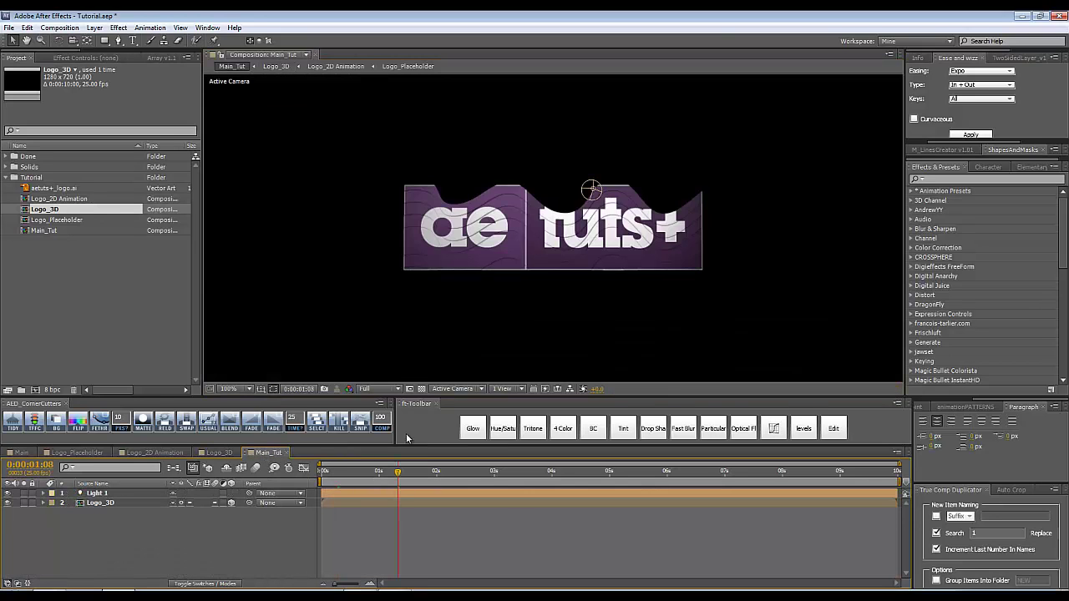
pyautogui.press('.')
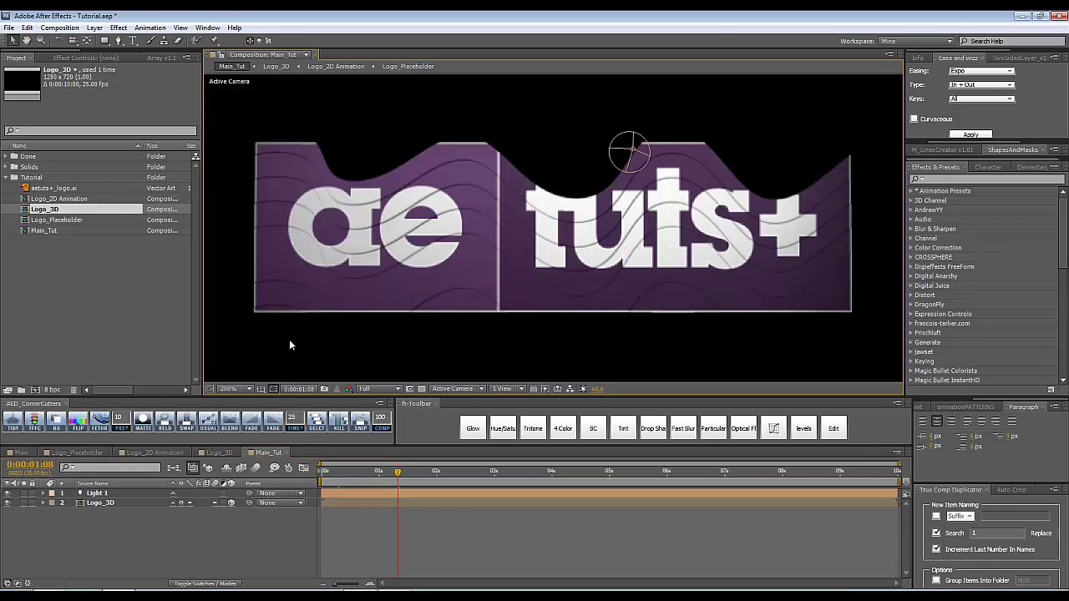
pyautogui.press(',')
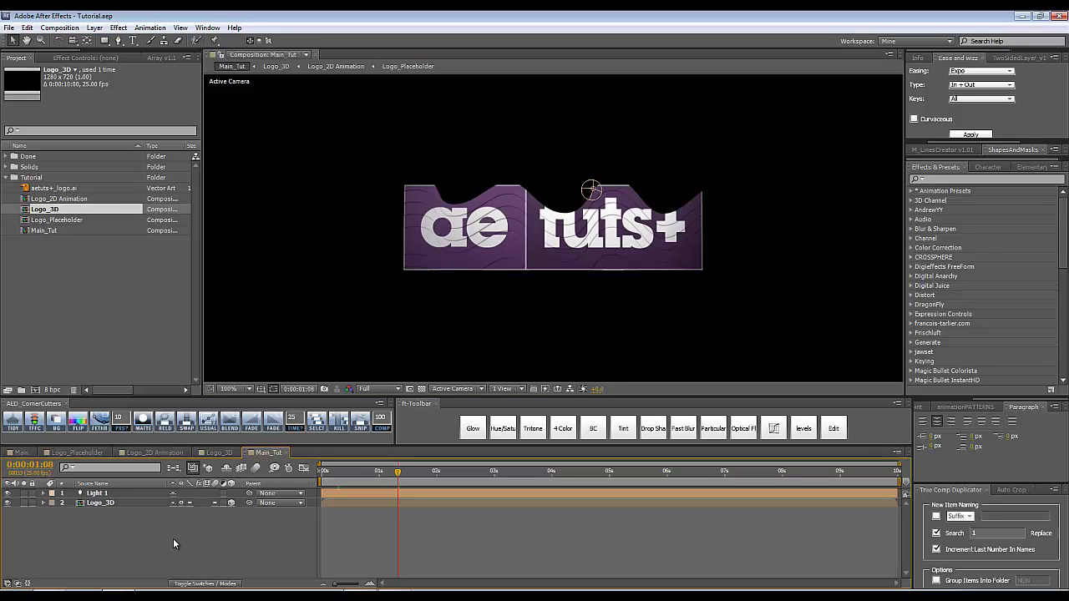
# Create a black composition-size solid named BG and place it beneath the Logo_3D layer.
pyautogui.hotkey('ctrl', 'y')
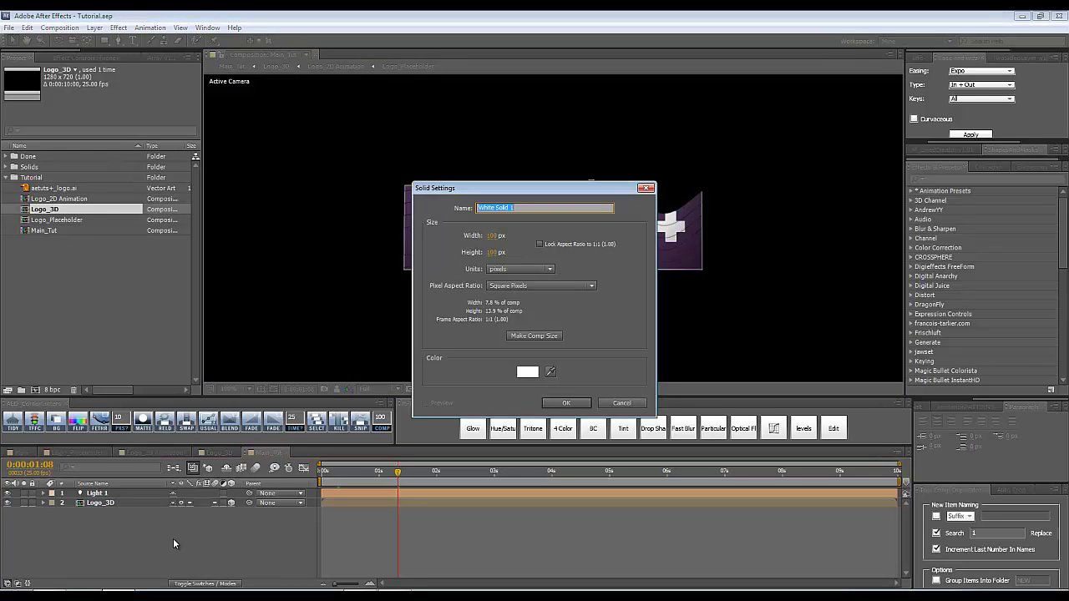
pyautogui.click(530, 335)
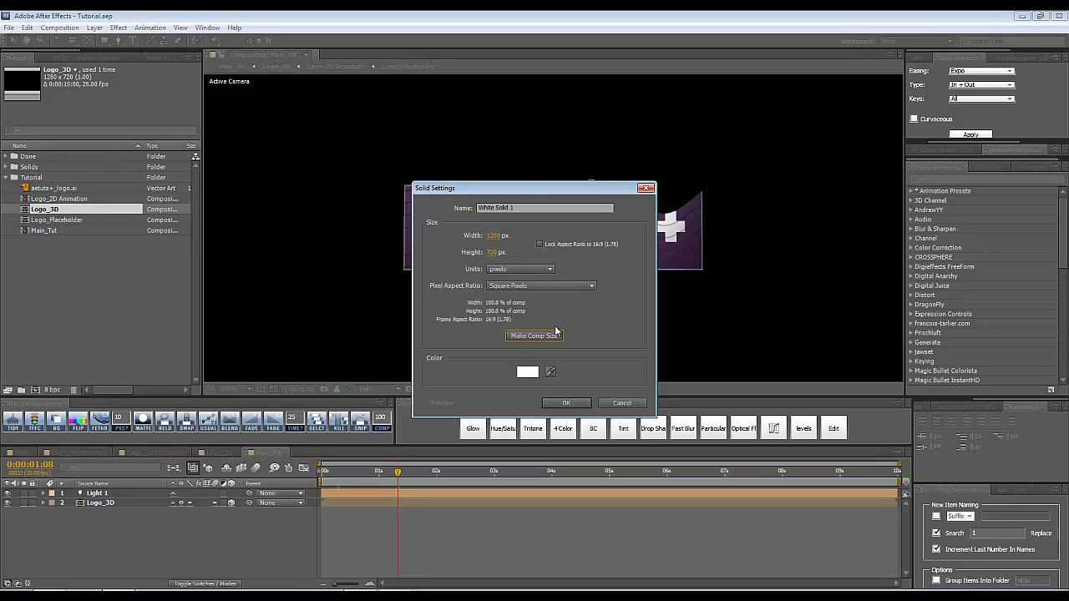
pyautogui.click(526, 208)
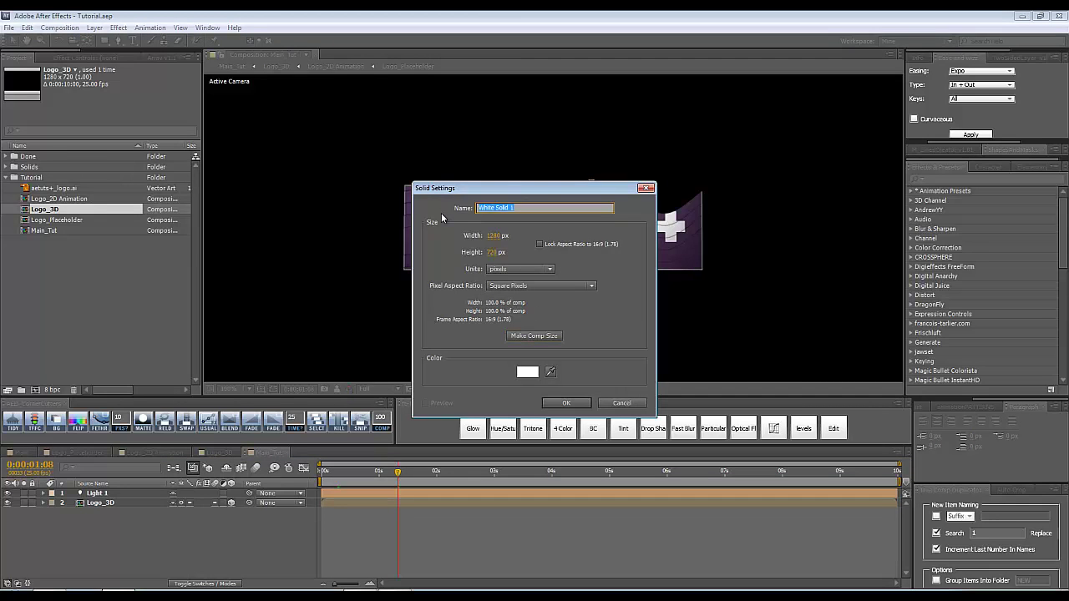
pyautogui.write('BG')
pyautogui.click(534, 373)
pyautogui.click(586, 481)
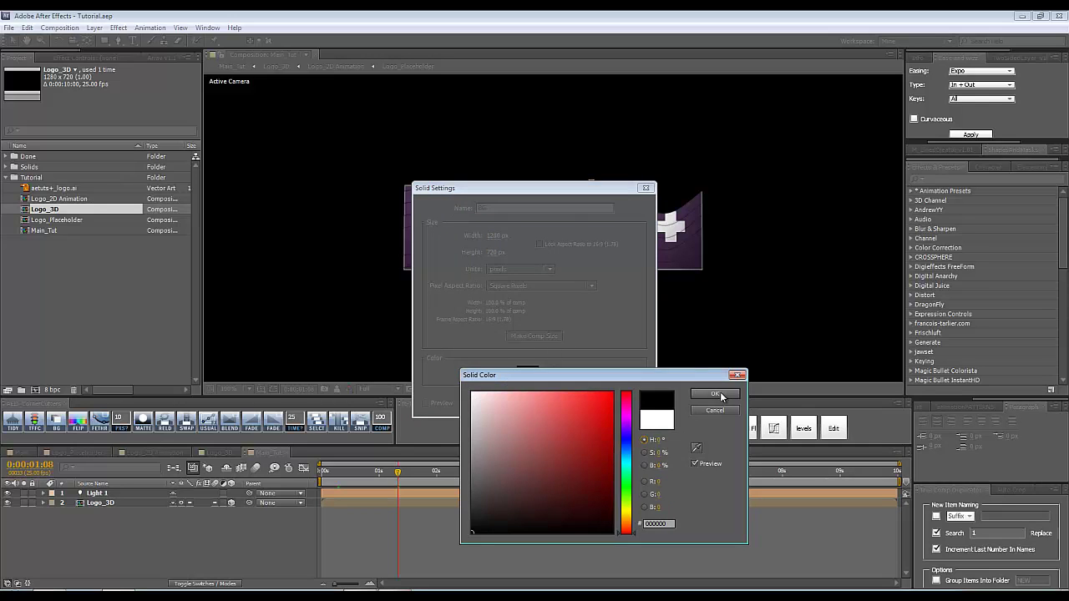
pyautogui.click(715, 393)
pyautogui.click(567, 403)
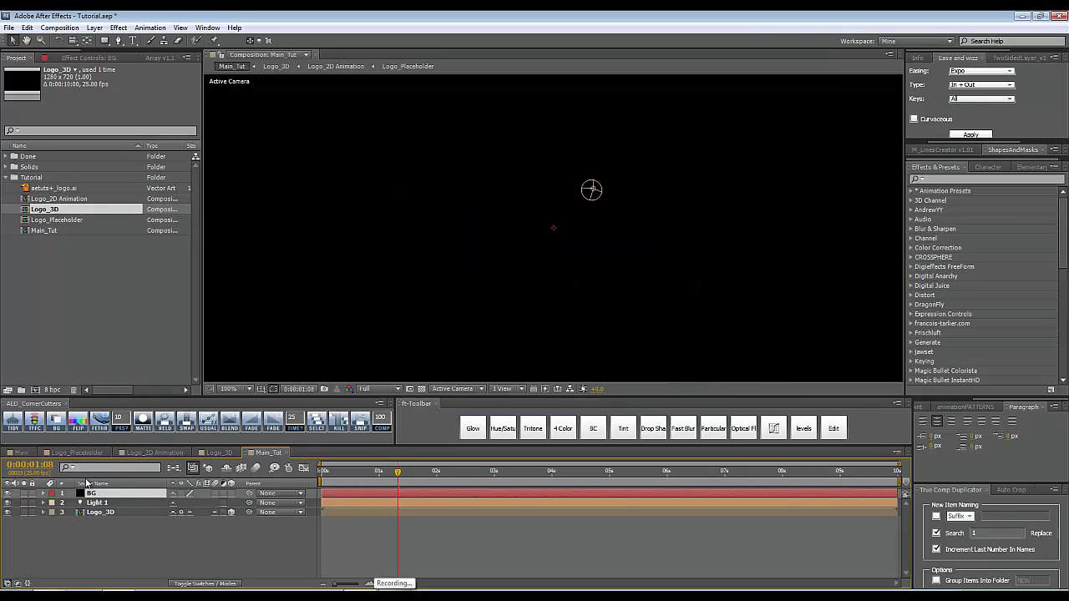
pyautogui.moveTo(112, 524); pyautogui.dragTo(111, 524)
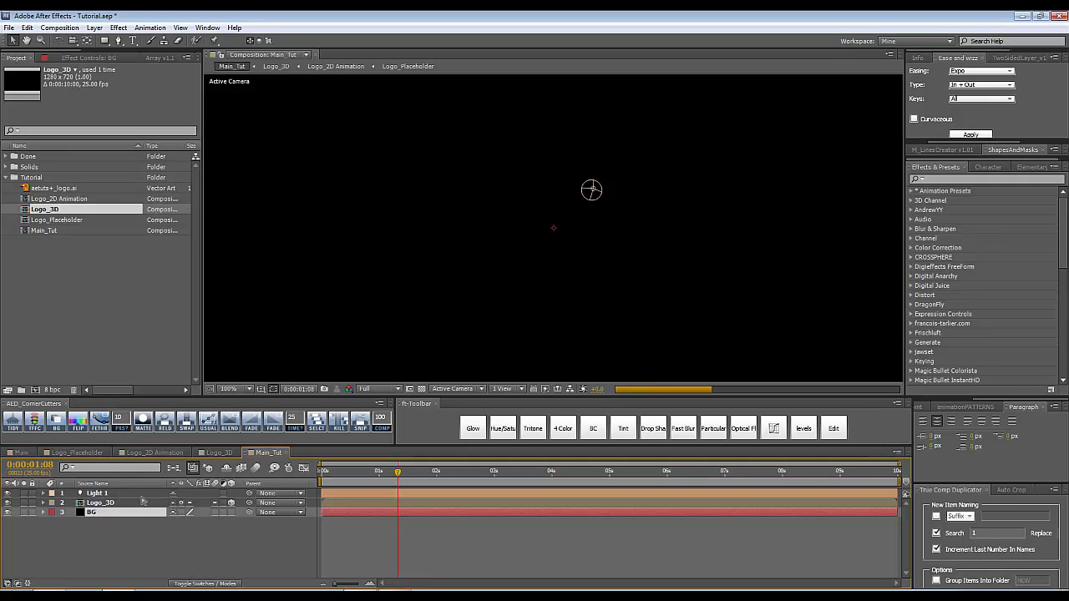
# Set the preview resolution to Third, apply a 4-Color Gradient to the BG layer and show its effect controls.
pyautogui.click(380, 389)
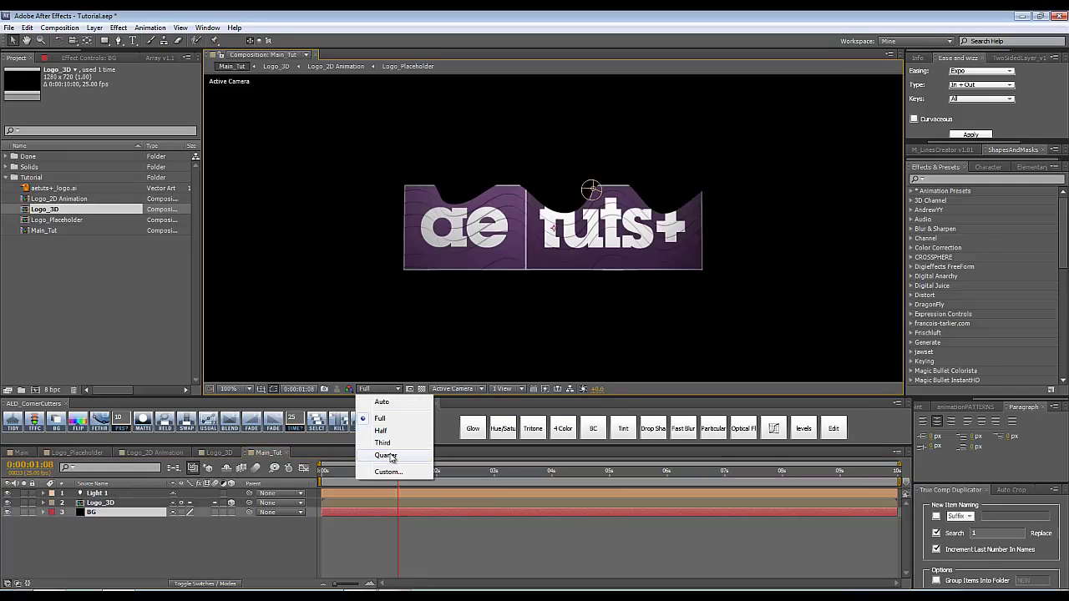
pyautogui.click(384, 443)
pyautogui.press(',')
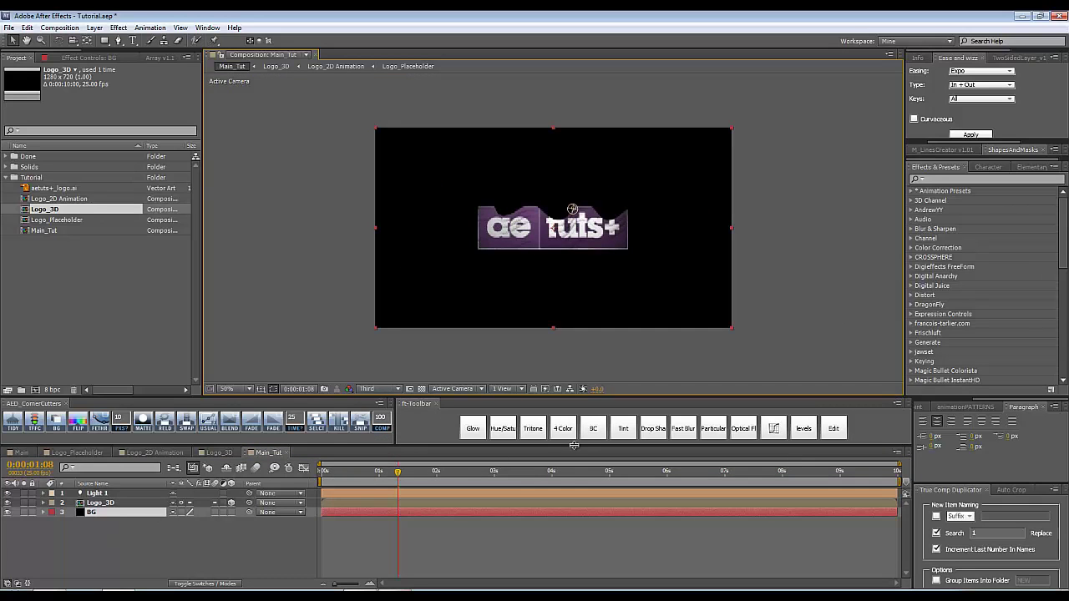
pyautogui.click(563, 428)
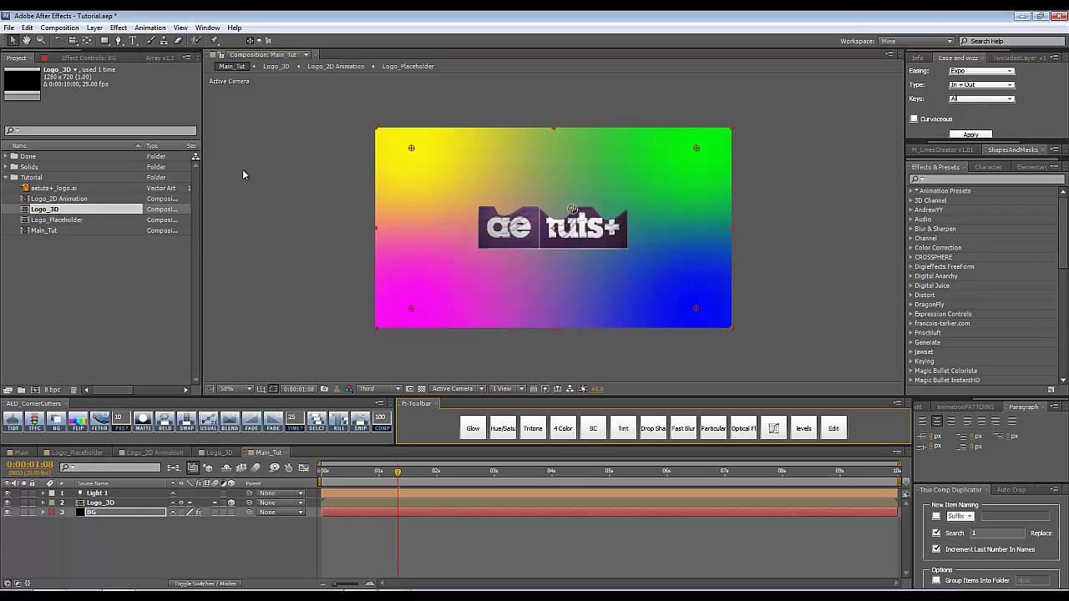
pyautogui.click(89, 58)
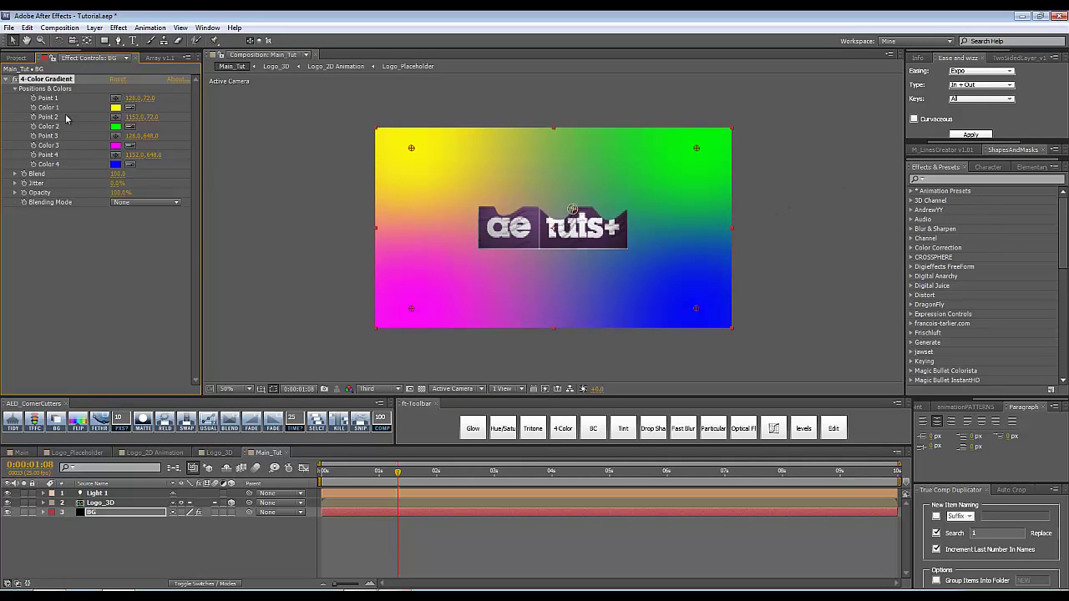
# Set the gradient's Color 1 to light gray and sample that same gray for Color 4.
pyautogui.click(116, 107)
pyautogui.click(499, 414)
pyautogui.moveTo(471, 413); pyautogui.dragTo(416, 422)
pyautogui.click(708, 396)
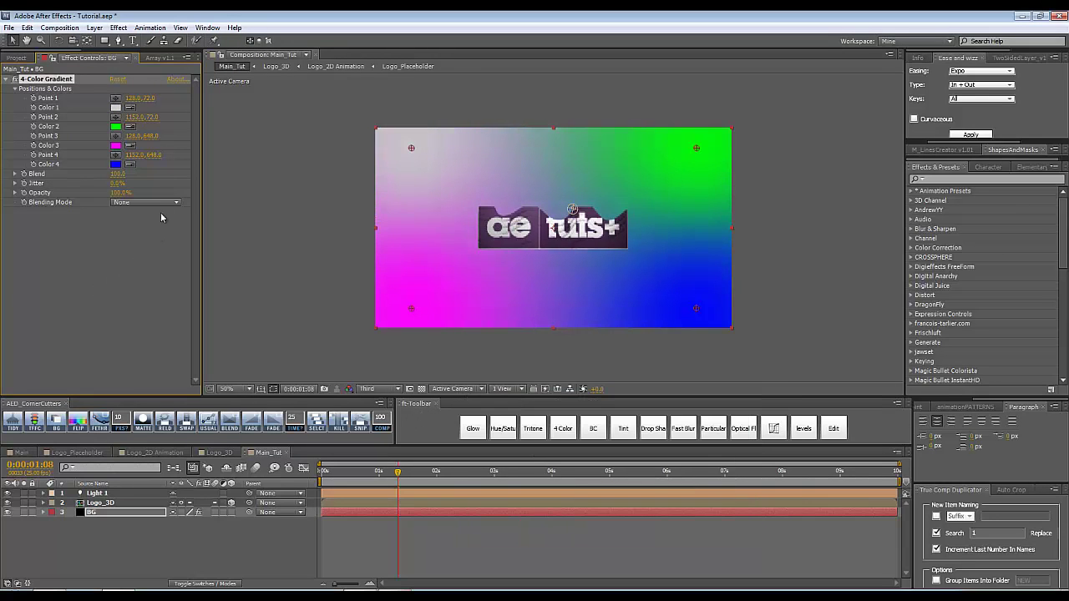
pyautogui.click(129, 164)
pyautogui.click(116, 107)
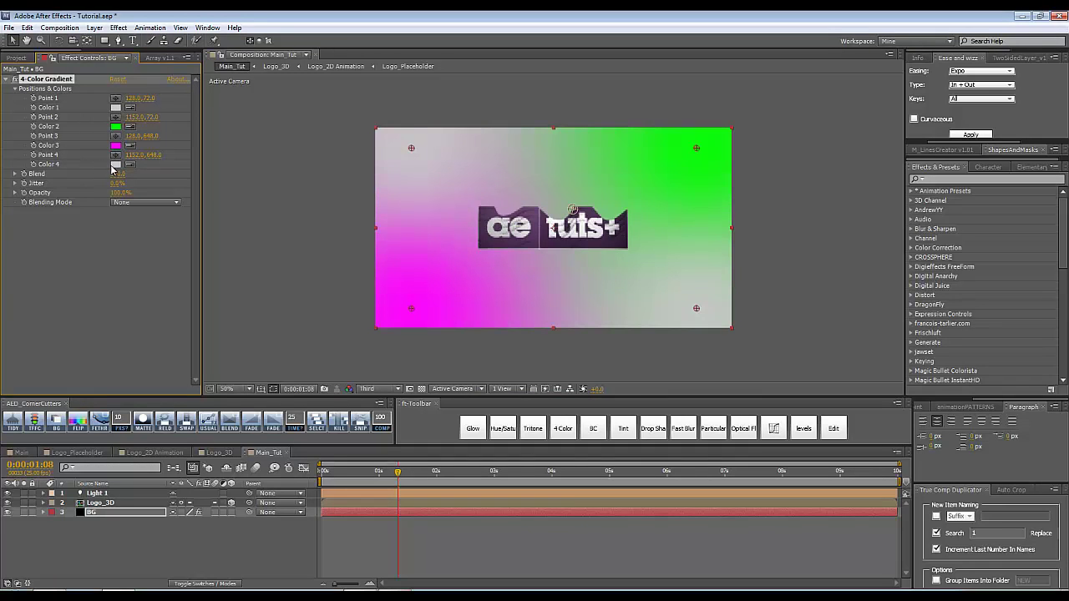
# Set the gradient's Color 2 and Color 3 to medium grays, with Color 2 at about #747474.
pyautogui.click(117, 126)
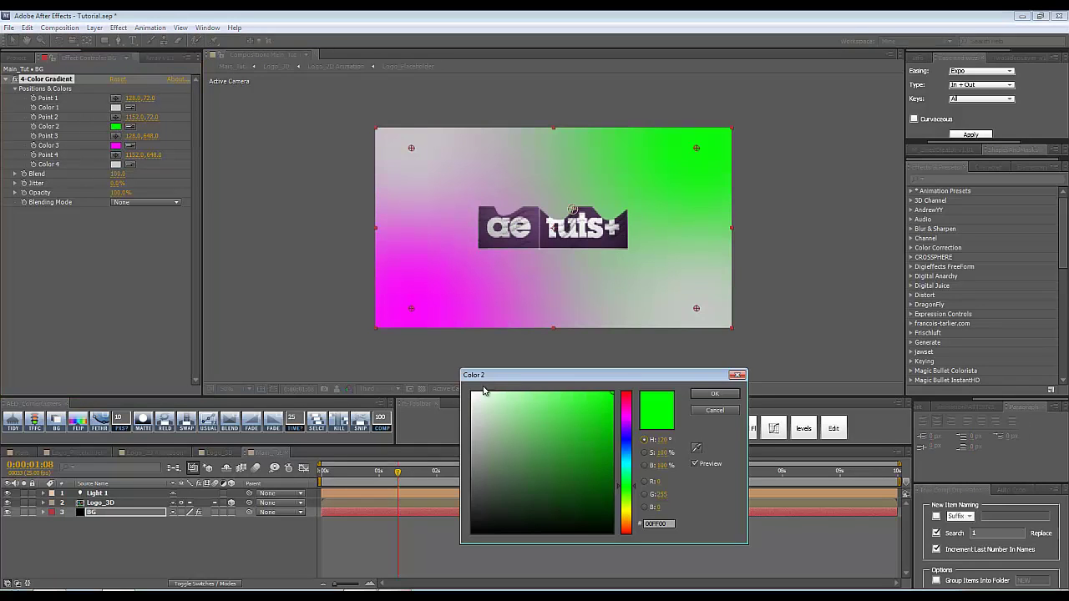
pyautogui.moveTo(486, 419); pyautogui.dragTo(443, 454)
pyautogui.click(715, 393)
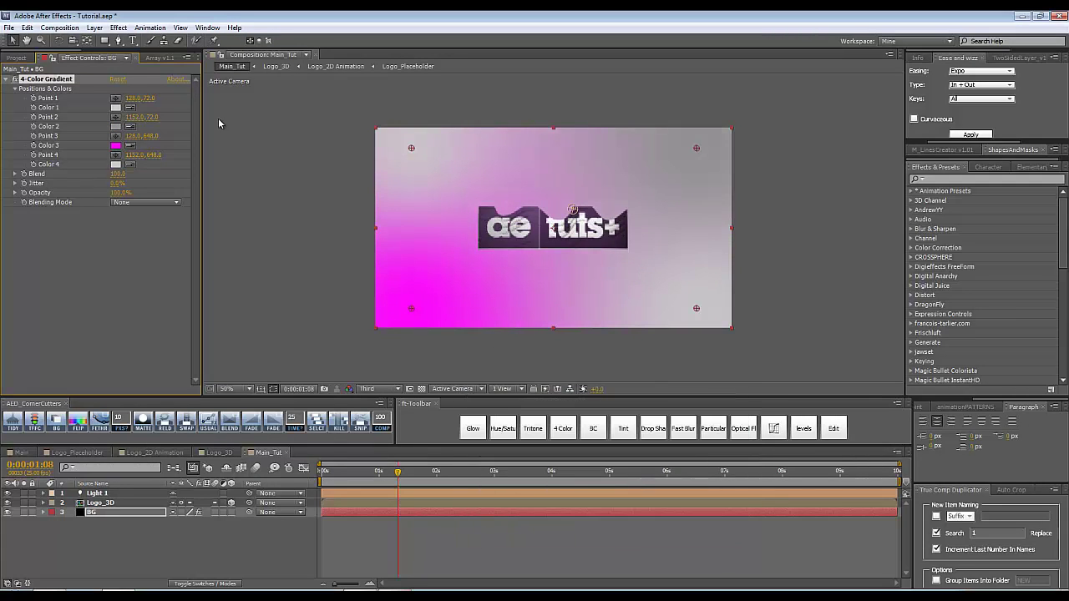
pyautogui.click(116, 145)
pyautogui.moveTo(481, 425); pyautogui.dragTo(423, 473)
pyautogui.click(711, 396)
pyautogui.click(116, 126)
pyautogui.moveTo(480, 441); pyautogui.dragTo(451, 458)
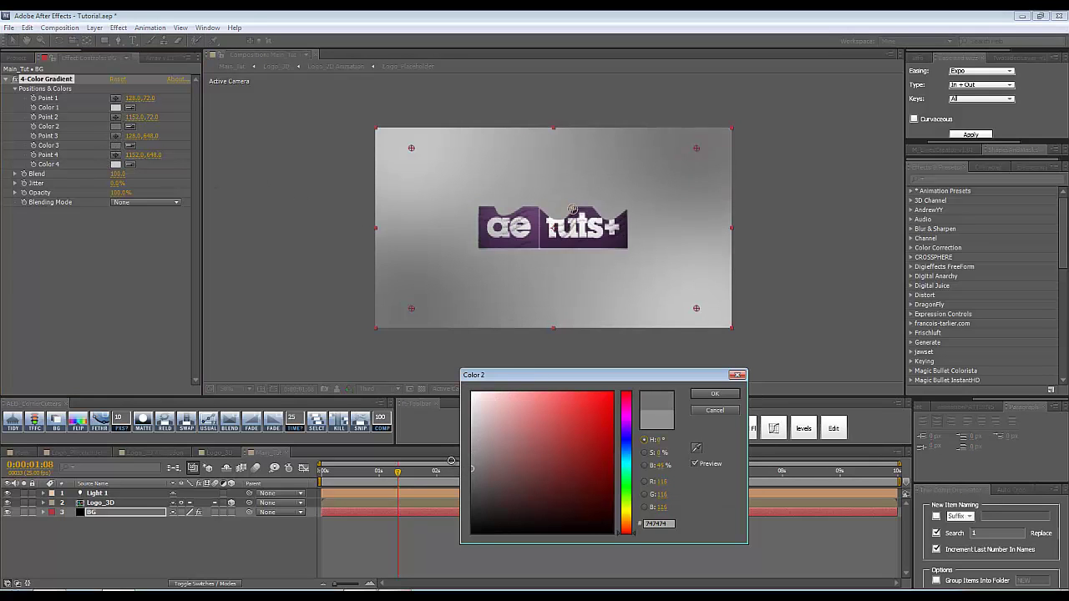
pyautogui.click(715, 393)
# Move the four gradient points outward to around the composition's corners and check the background at full size.
pyautogui.moveTo(696, 148); pyautogui.dragTo(745, 118)
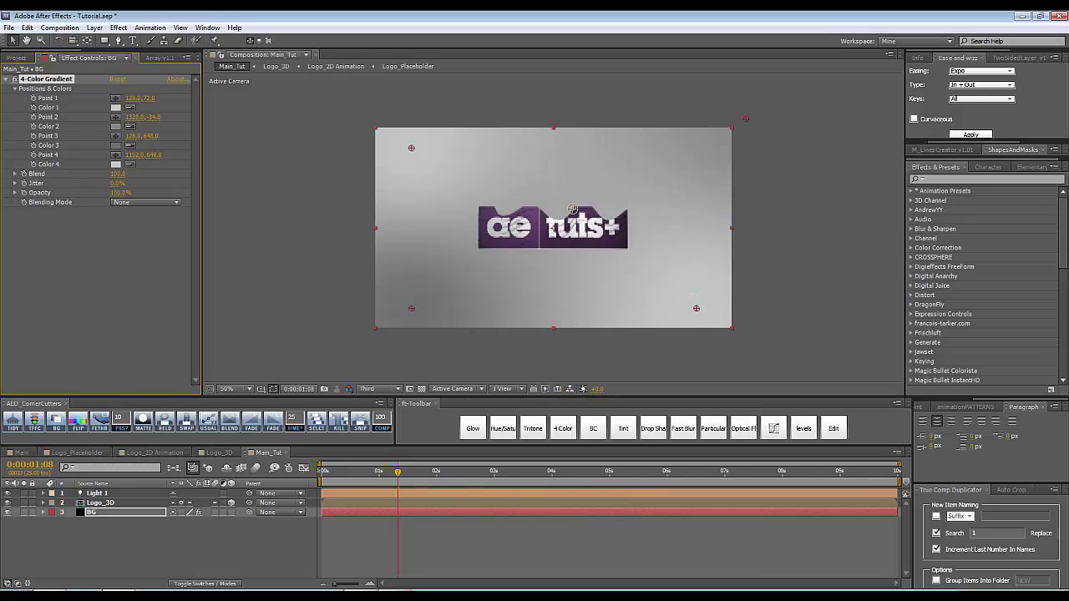
pyautogui.moveTo(411, 308); pyautogui.dragTo(360, 326)
pyautogui.moveTo(411, 148); pyautogui.dragTo(383, 123)
pyautogui.moveTo(698, 309); pyautogui.dragTo(751, 339)
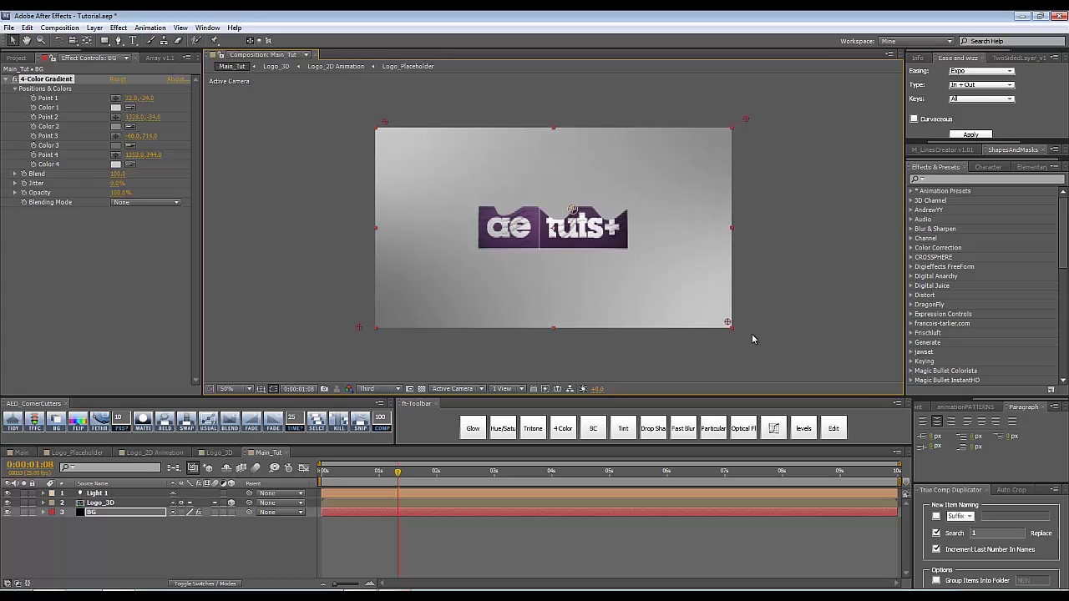
pyautogui.press('`')
pyautogui.press('/')
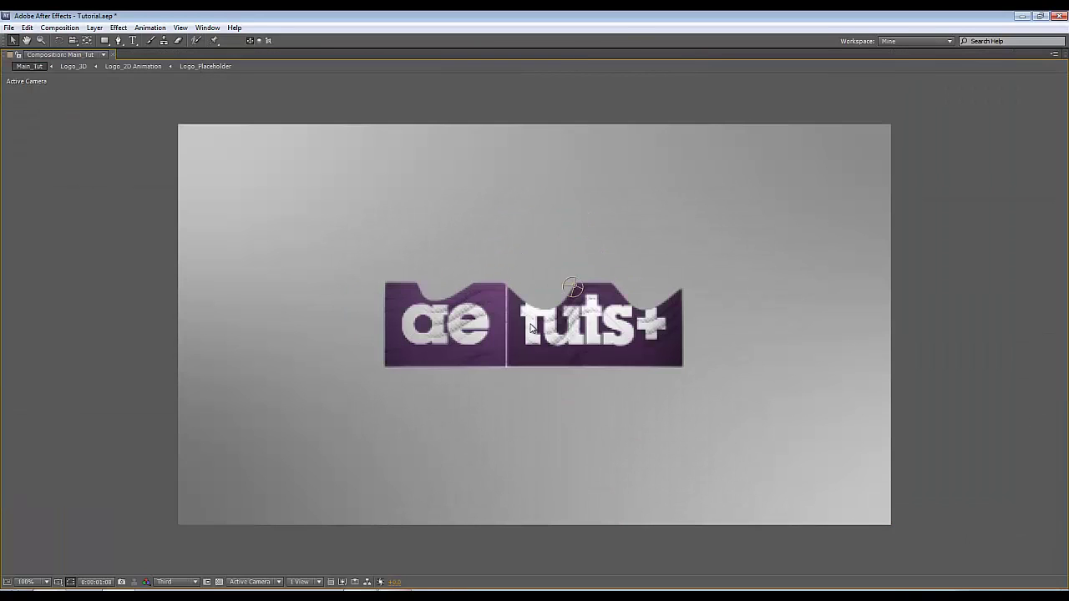
pyautogui.press('`')
pyautogui.press(',')
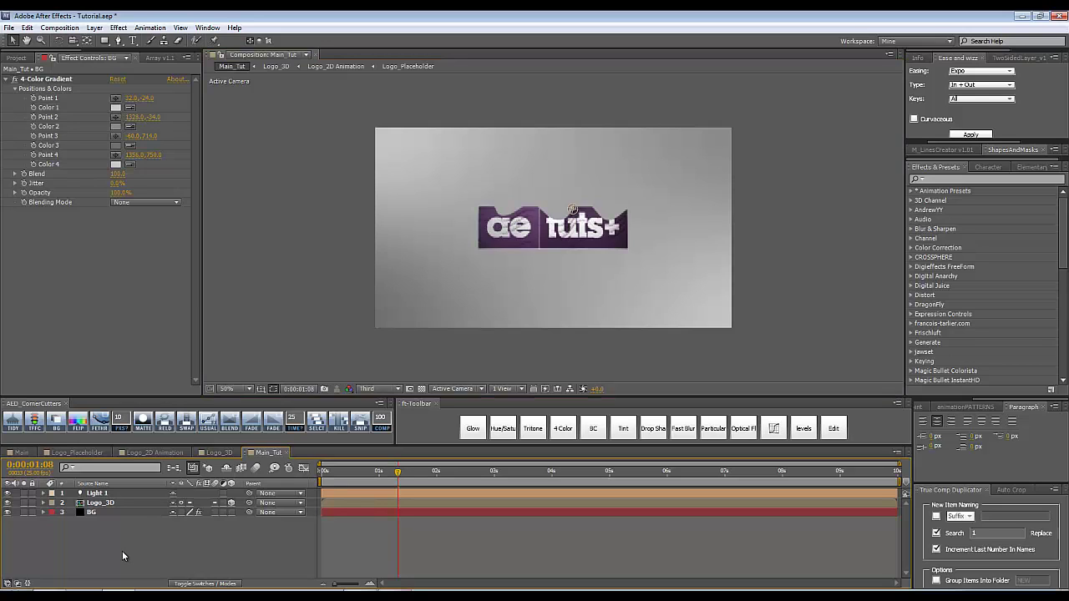
# Create a white 1280 x 720 px solid named Floor and place it between Logo_3D and BG.
pyautogui.hotkey('ctrl', 'y')
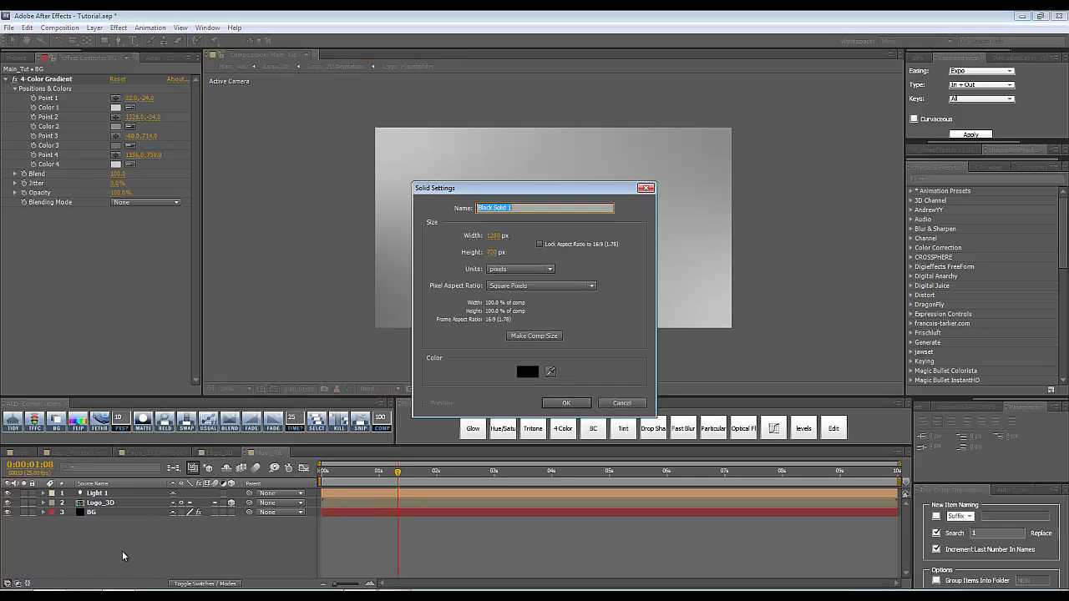
pyautogui.write('Floor')
pyautogui.click(527, 371)
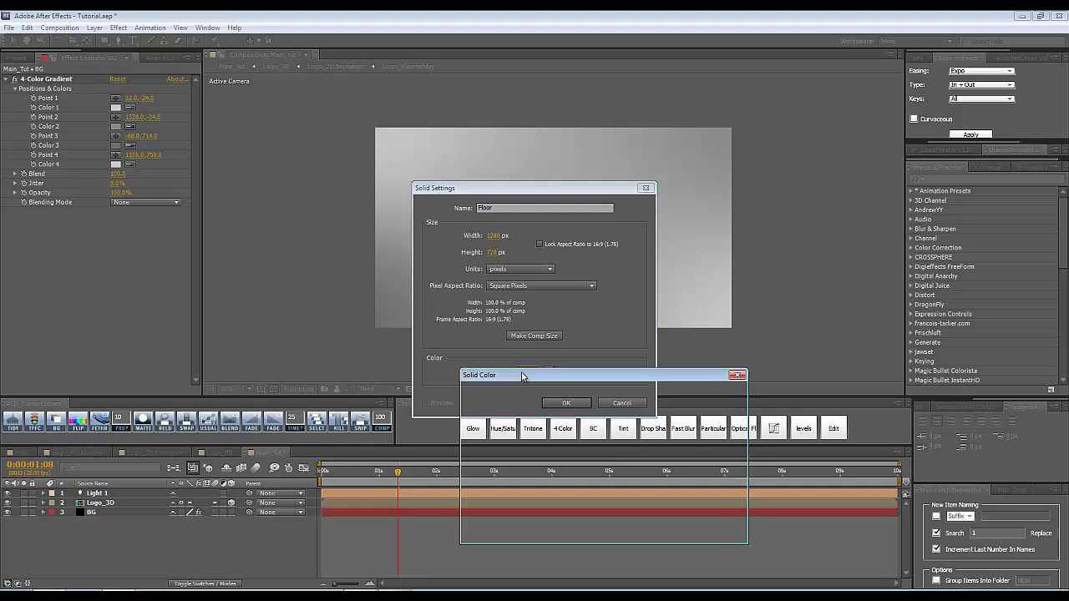
pyautogui.moveTo(506, 410); pyautogui.dragTo(424, 364)
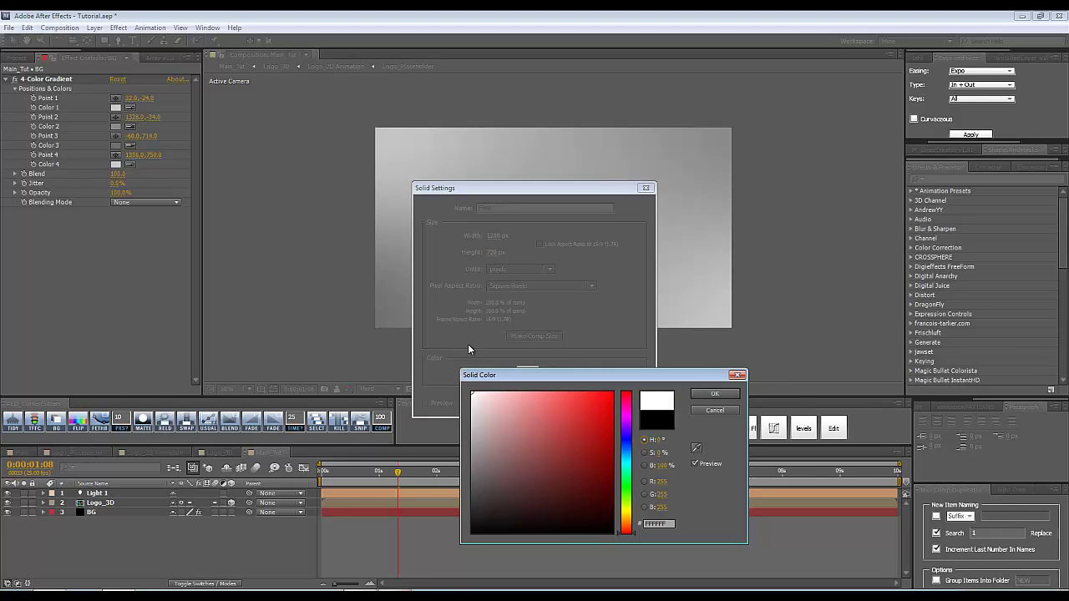
pyautogui.click(716, 394)
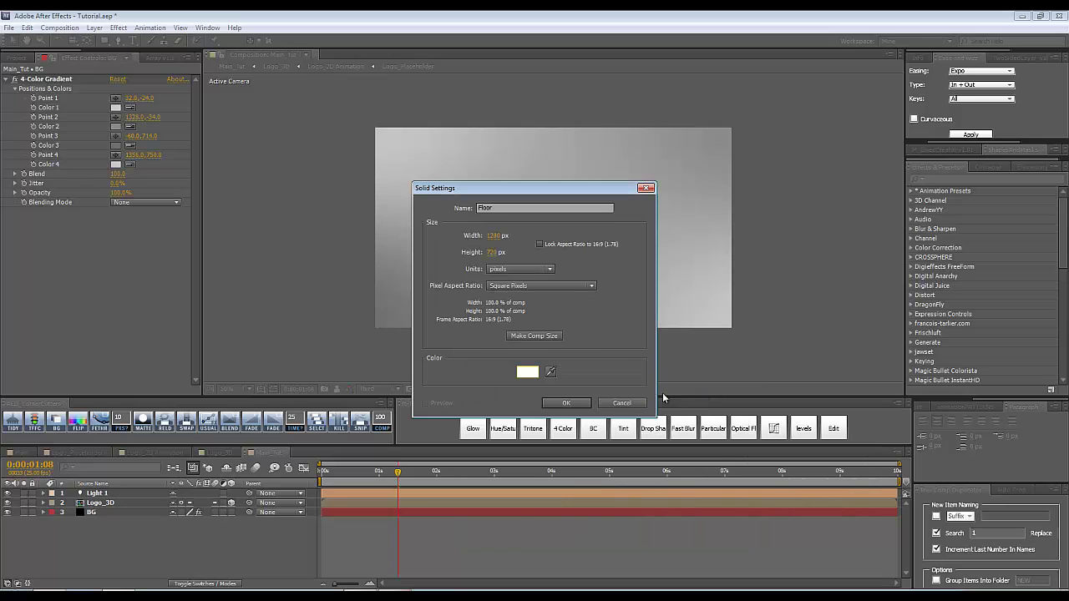
pyautogui.click(572, 405)
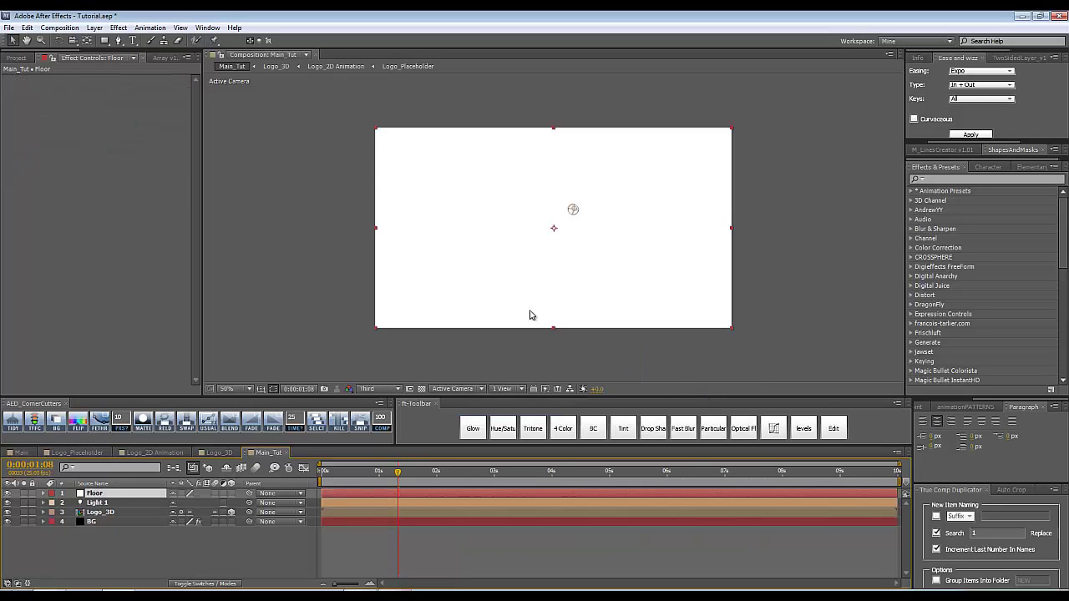
pyautogui.moveTo(146, 499); pyautogui.dragTo(242, 524)
pyautogui.press('F2')
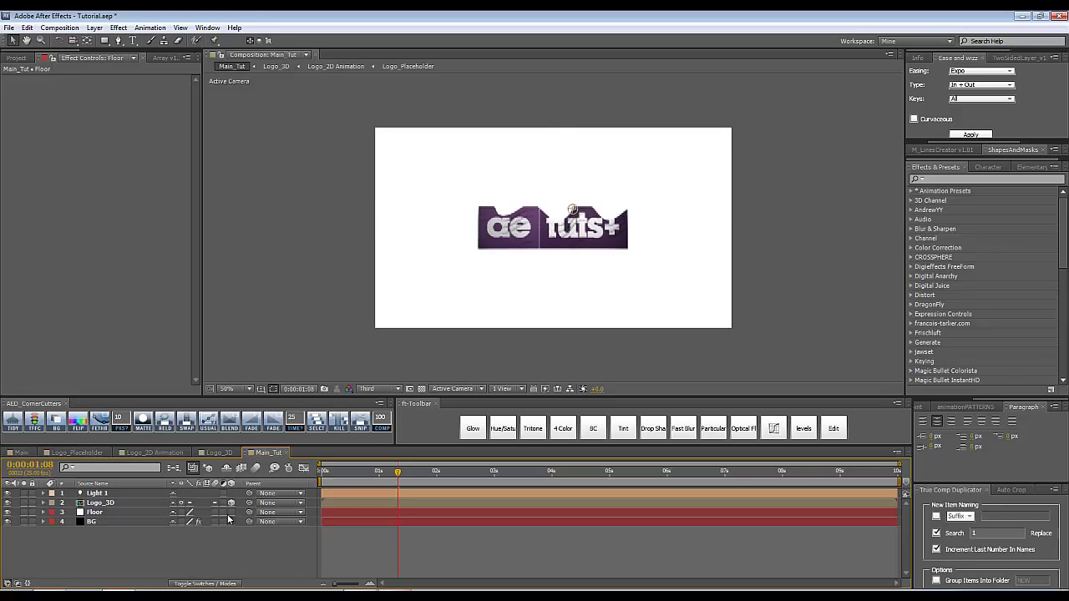
# Enable 3D on the Floor layer and move it behind the logo to a Z position of 31.
pyautogui.click(231, 512)
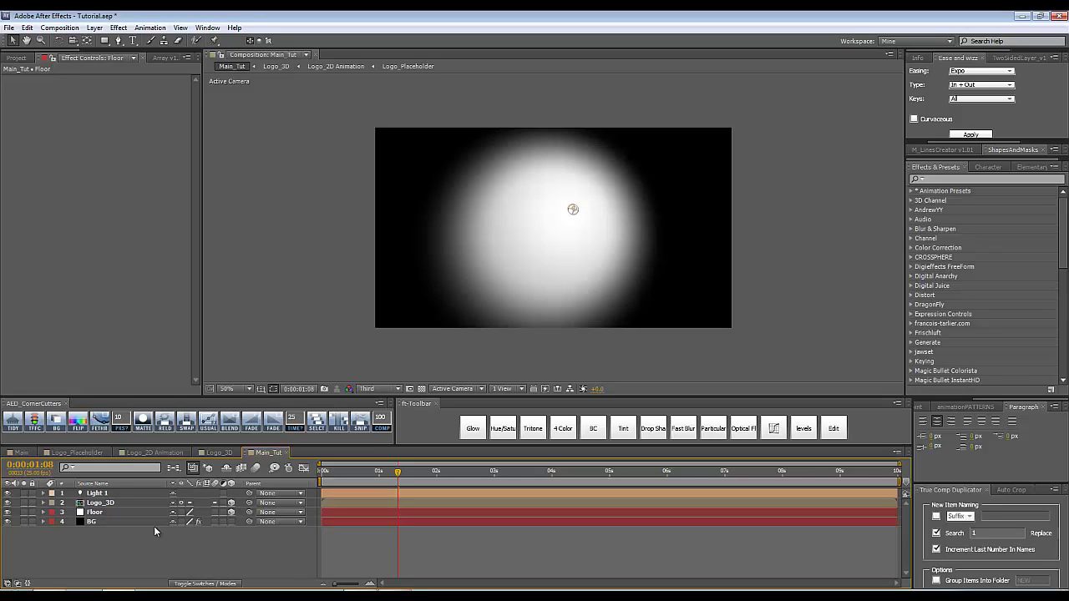
pyautogui.click(107, 512)
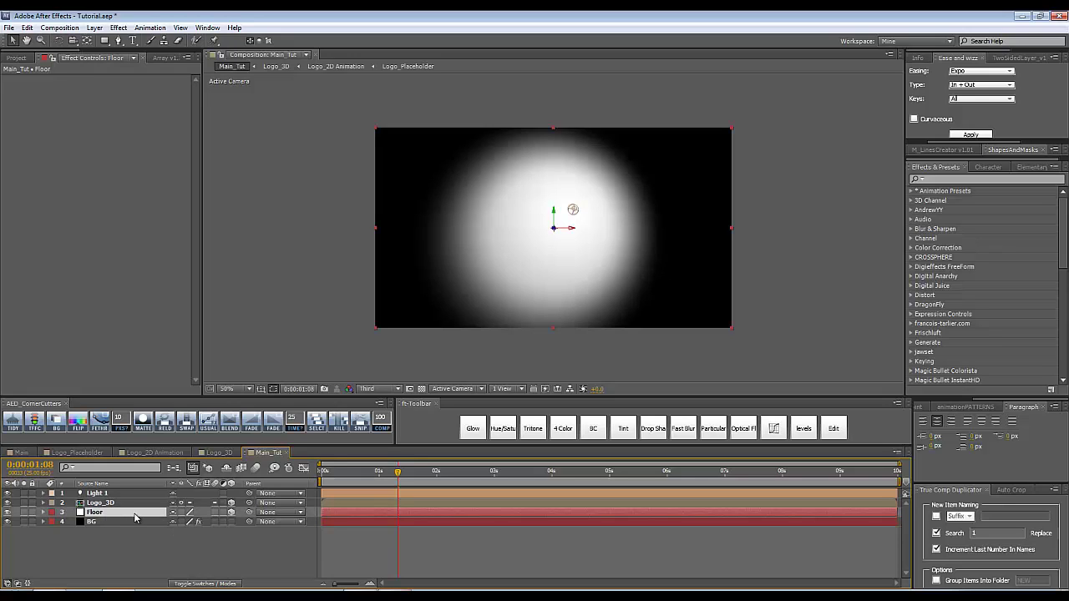
pyautogui.press('p')
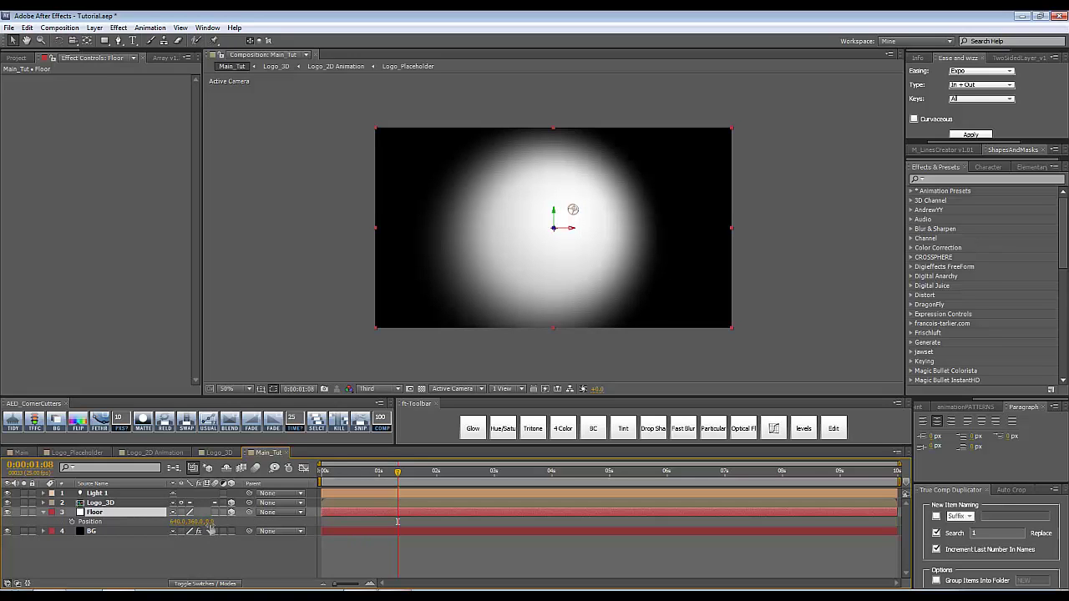
pyautogui.hotkey('alt', 'shift', 'p')
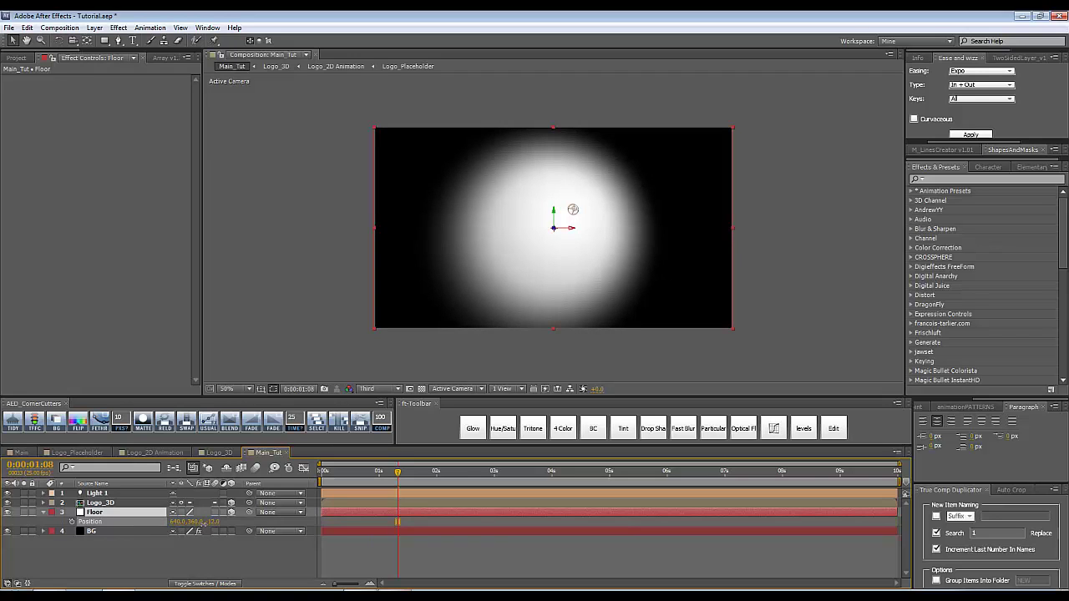
pyautogui.moveTo(209, 521); pyautogui.dragTo(205, 541)
pyautogui.click(205, 540)
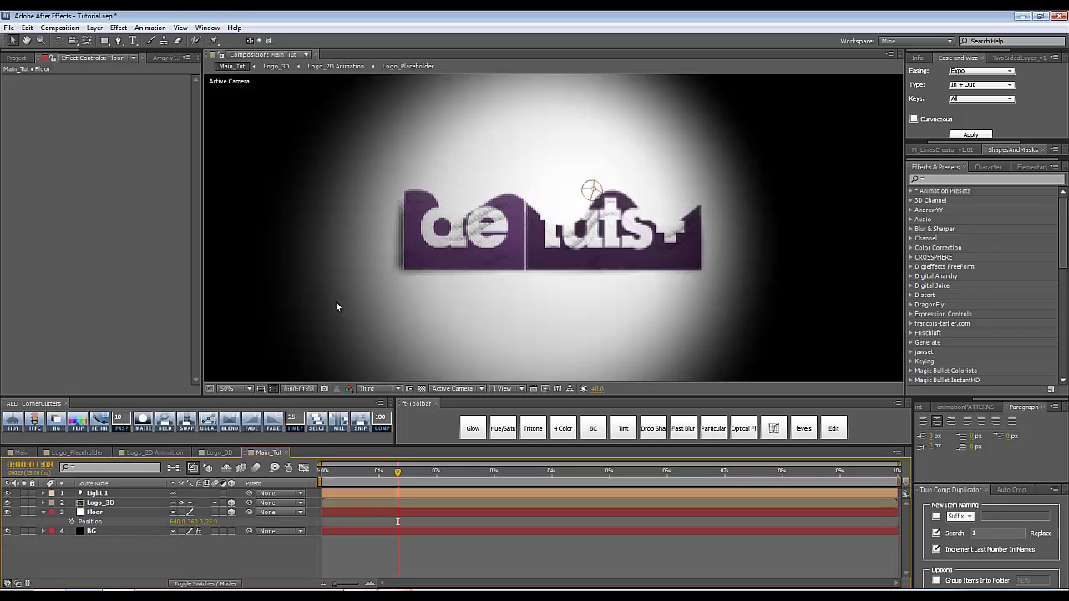
pyautogui.click(211, 522)
pyautogui.press('Return')
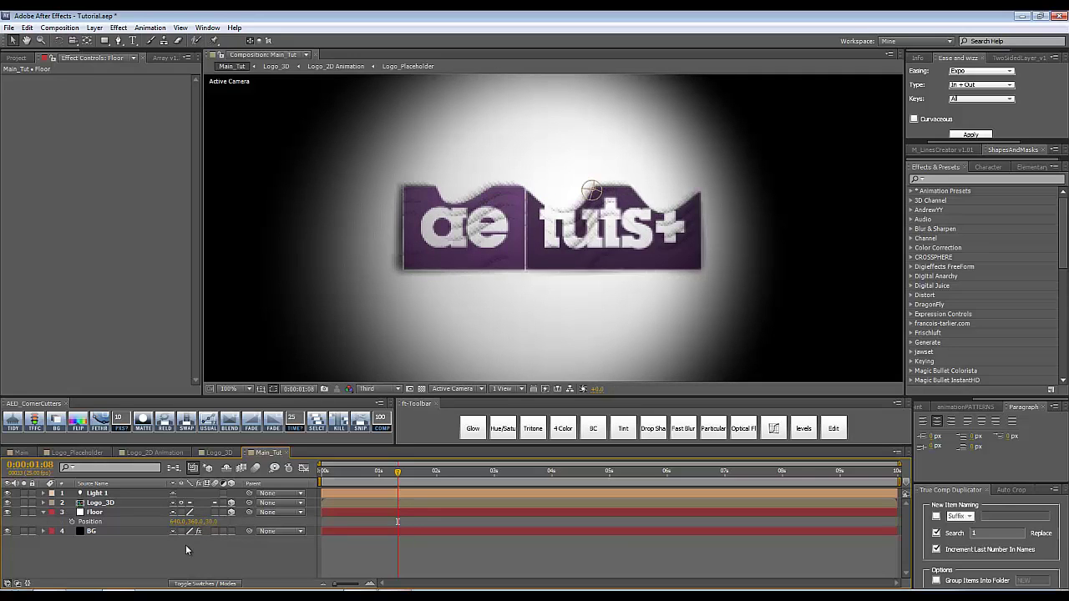
pyautogui.click(213, 522)
pyautogui.press('Return')
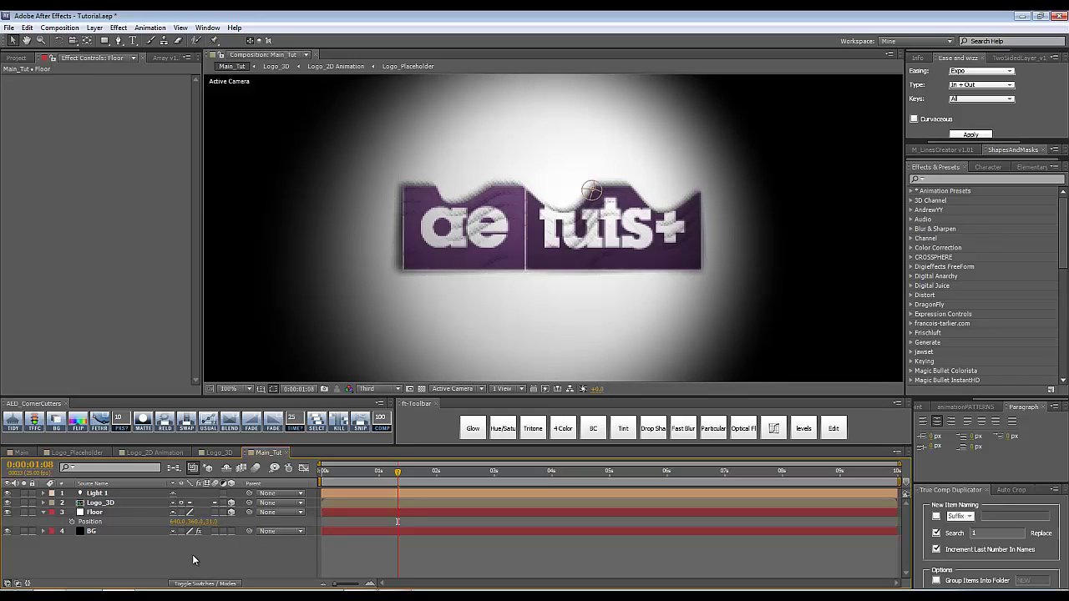
# Scale the Floor layer up to 104% so it extends past the composition's edges.
pyautogui.press(',')
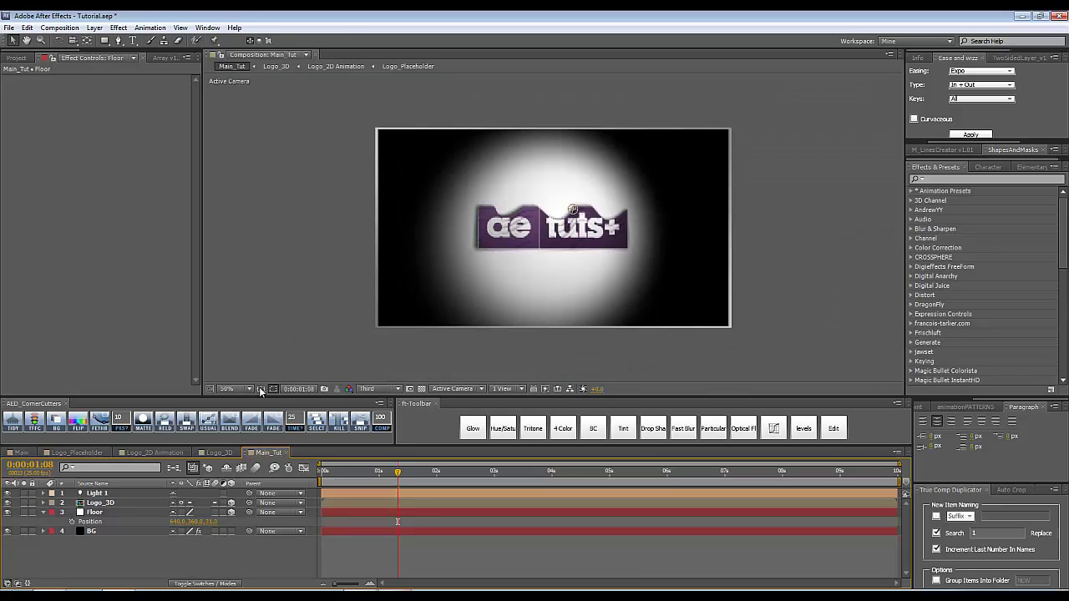
pyautogui.click(111, 514)
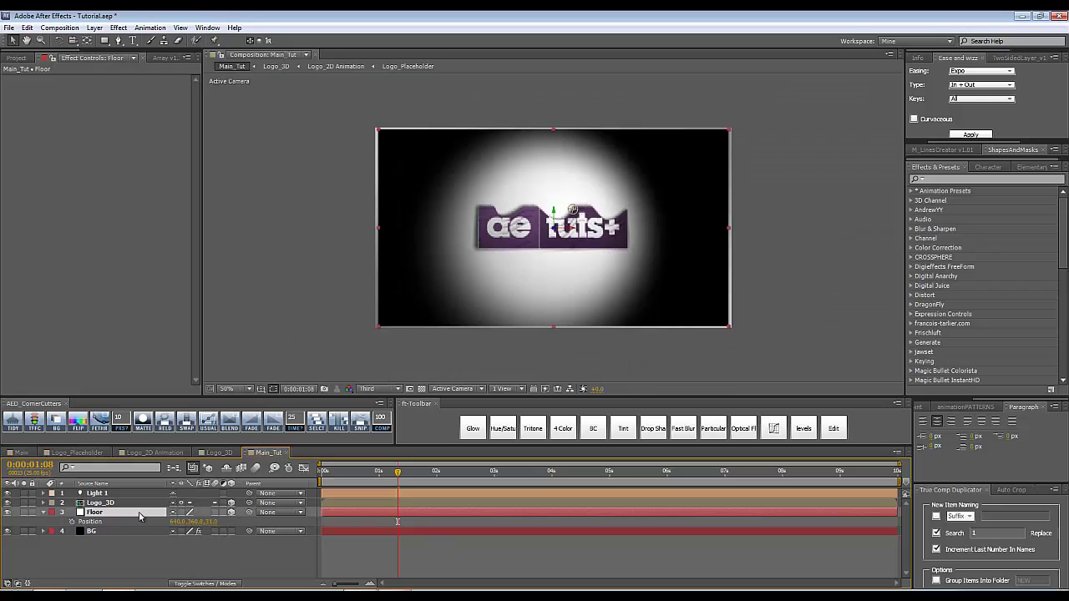
pyautogui.hotkey('alt', 'shift', 's')
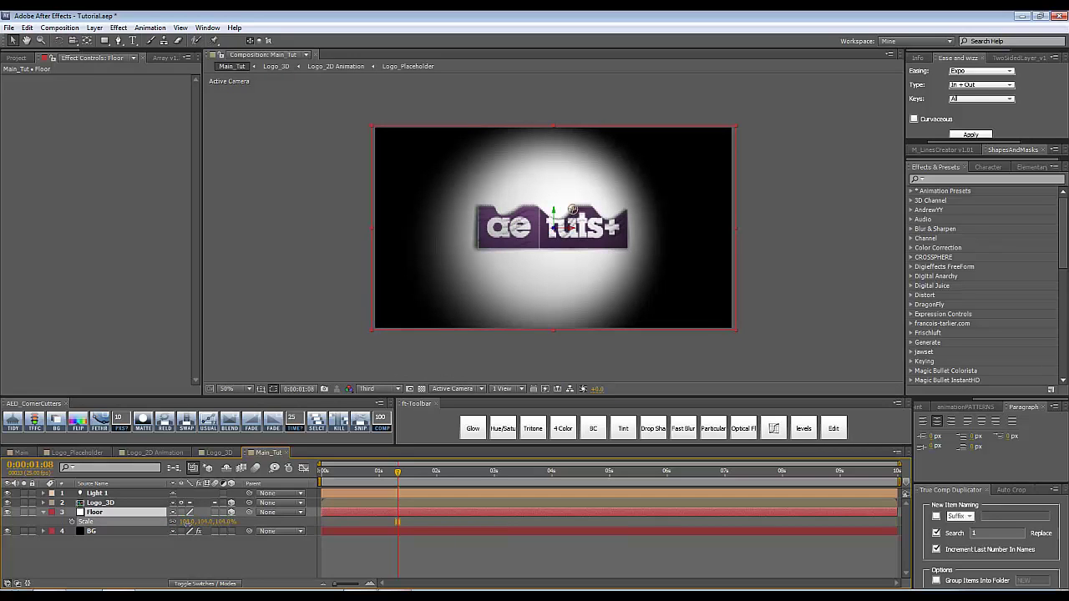
pyautogui.click(122, 520)
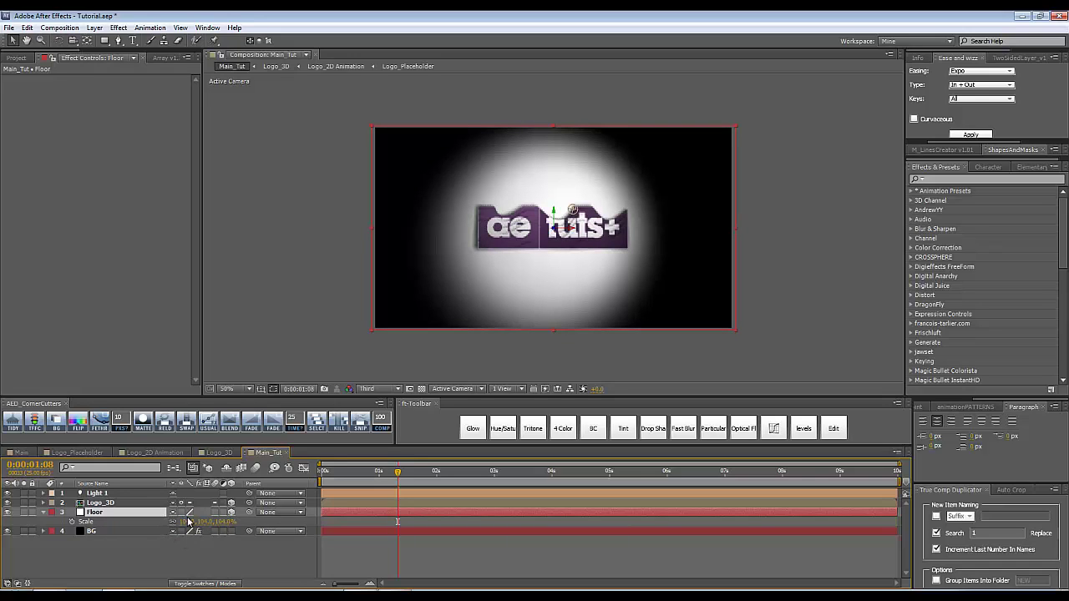
pyautogui.click(43, 512)
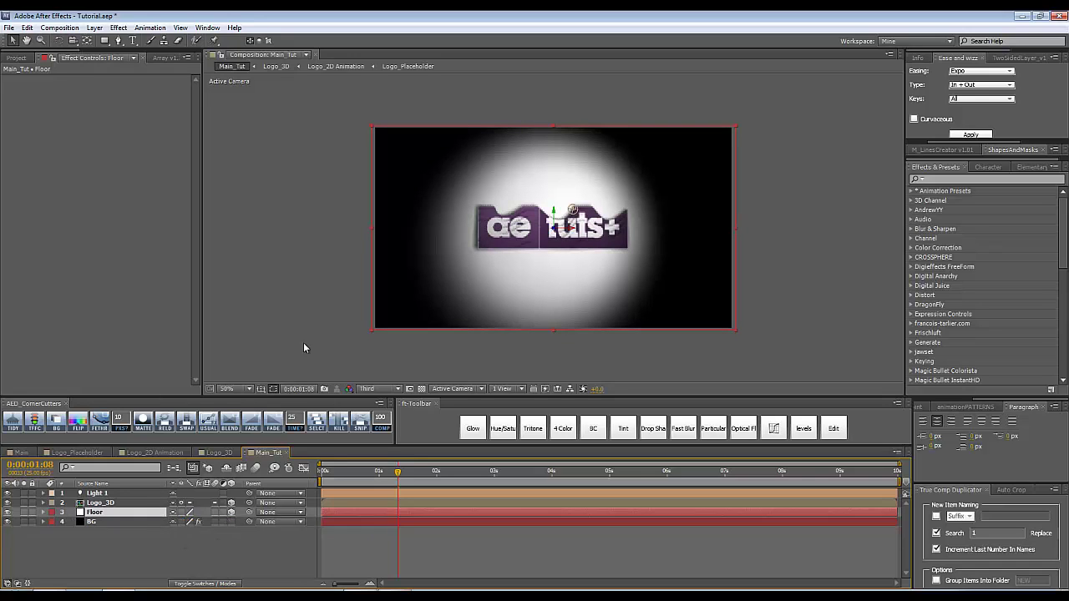
pyautogui.click(208, 540)
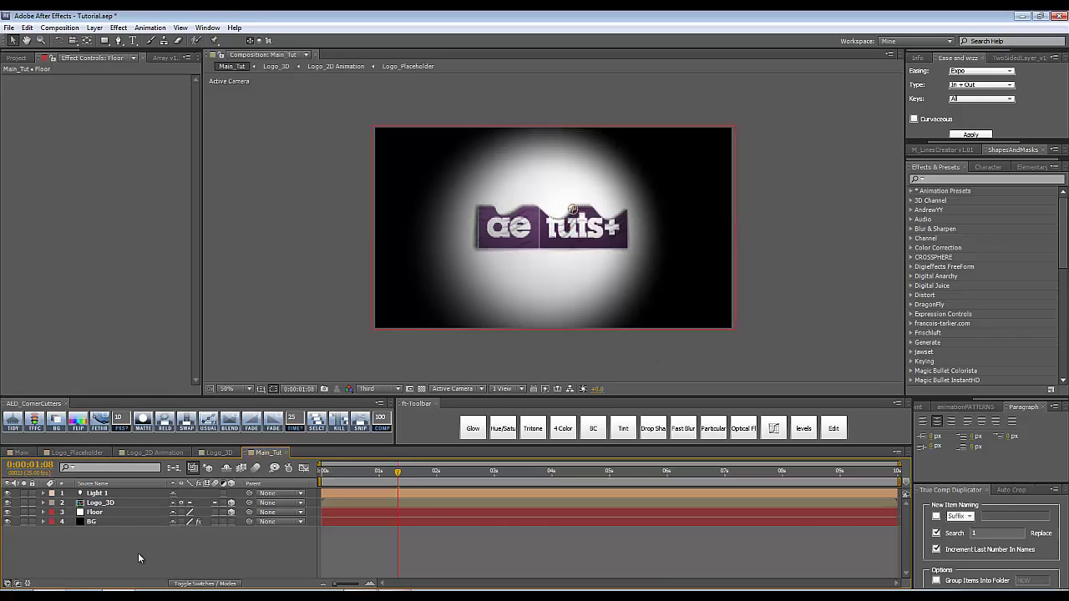
# Set the Floor layer's blending mode to Multiply.
pyautogui.press('F4')
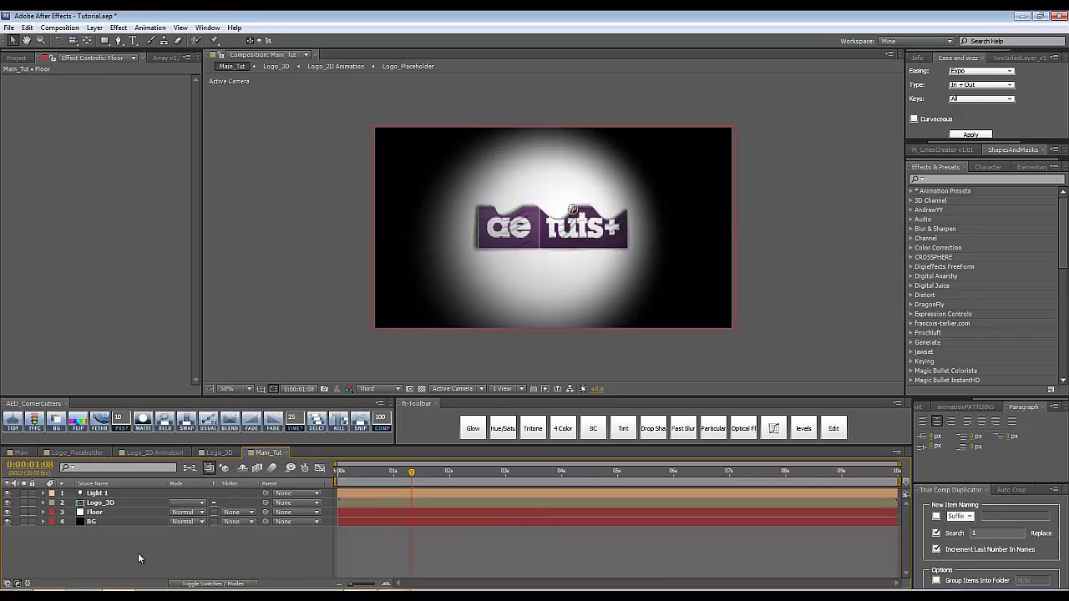
pyautogui.click(163, 512)
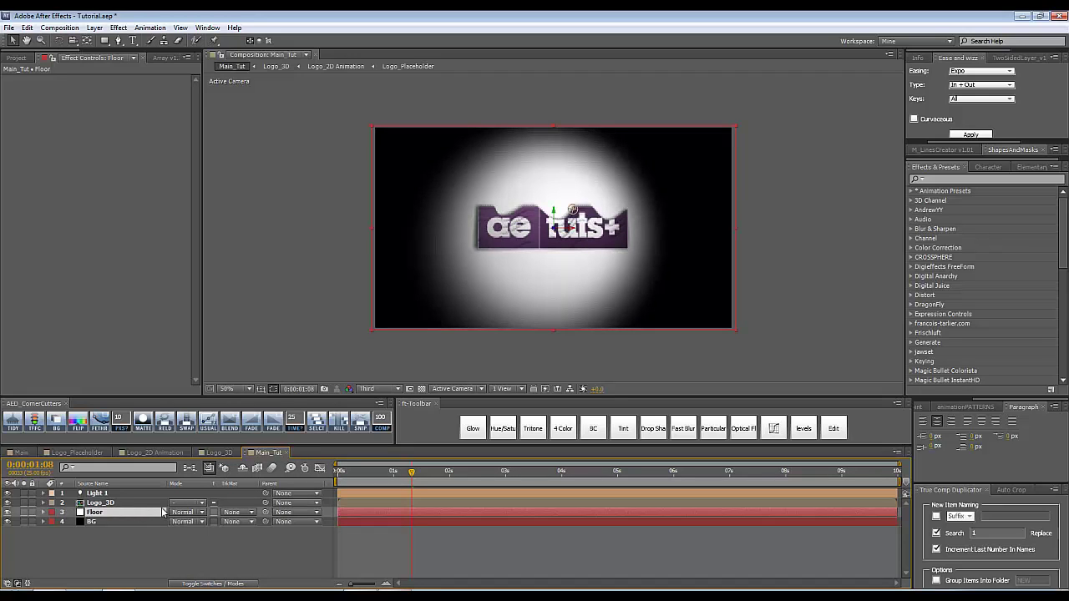
pyautogui.click(186, 512)
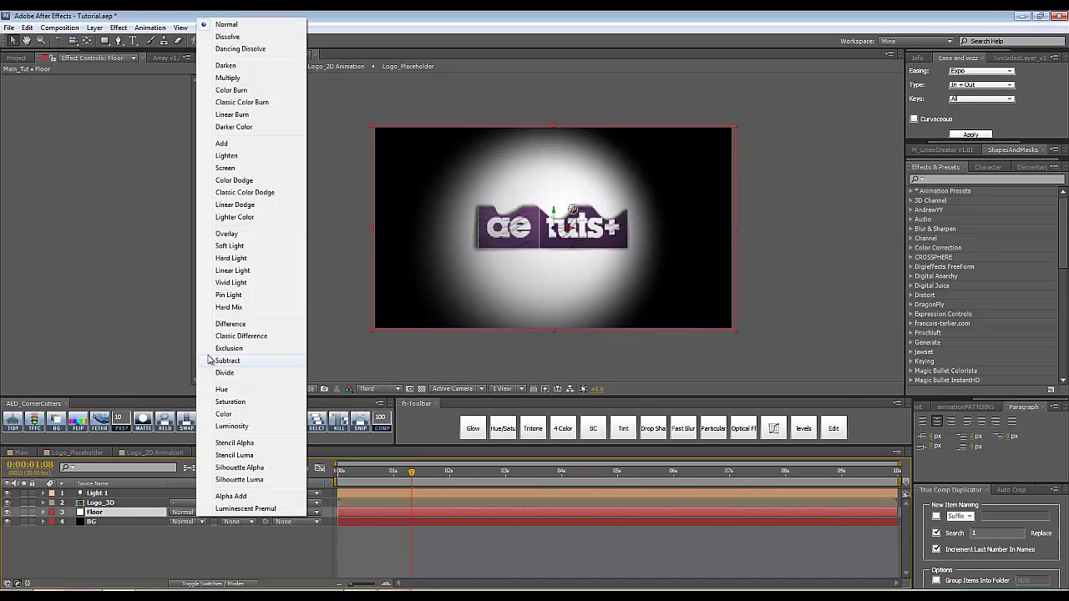
pyautogui.click(222, 78)
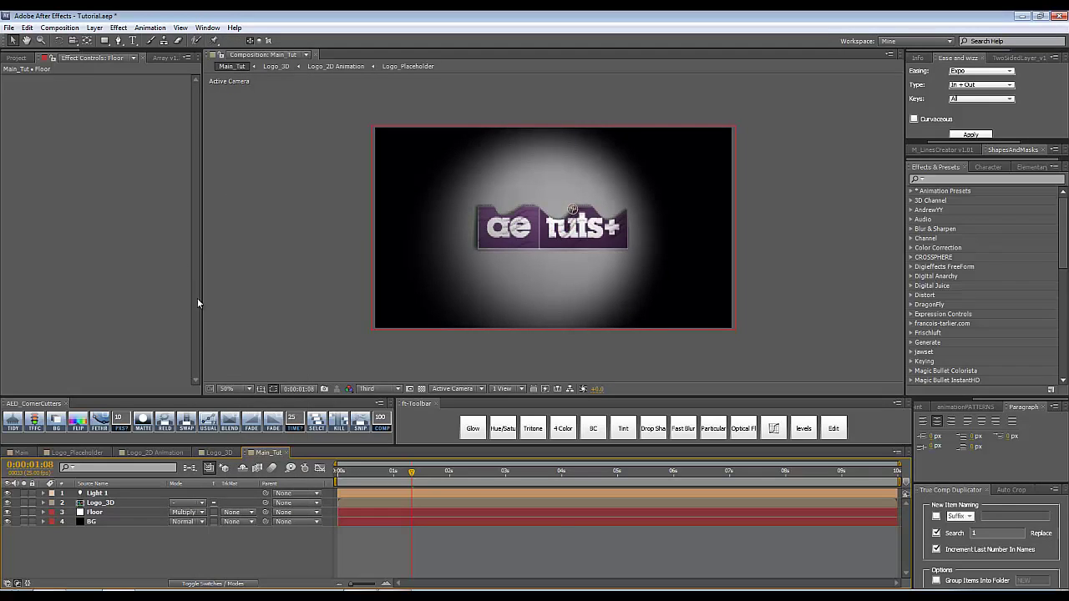
# Turn off Accepts Lights in the Floor layer's Material Options.
pyautogui.click(109, 513)
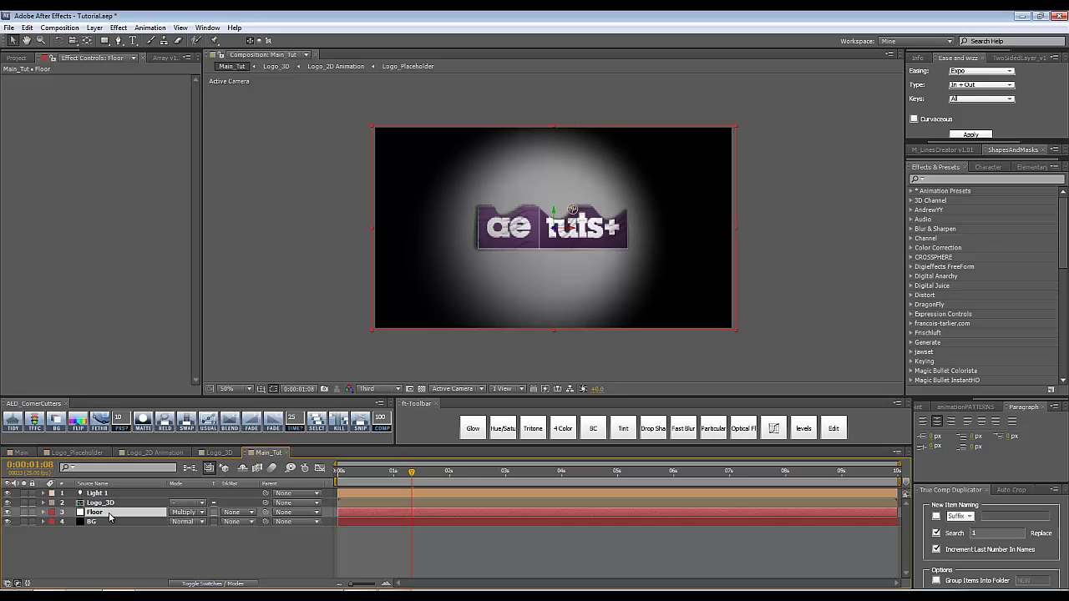
pyautogui.press('a')
pyautogui.press('a')
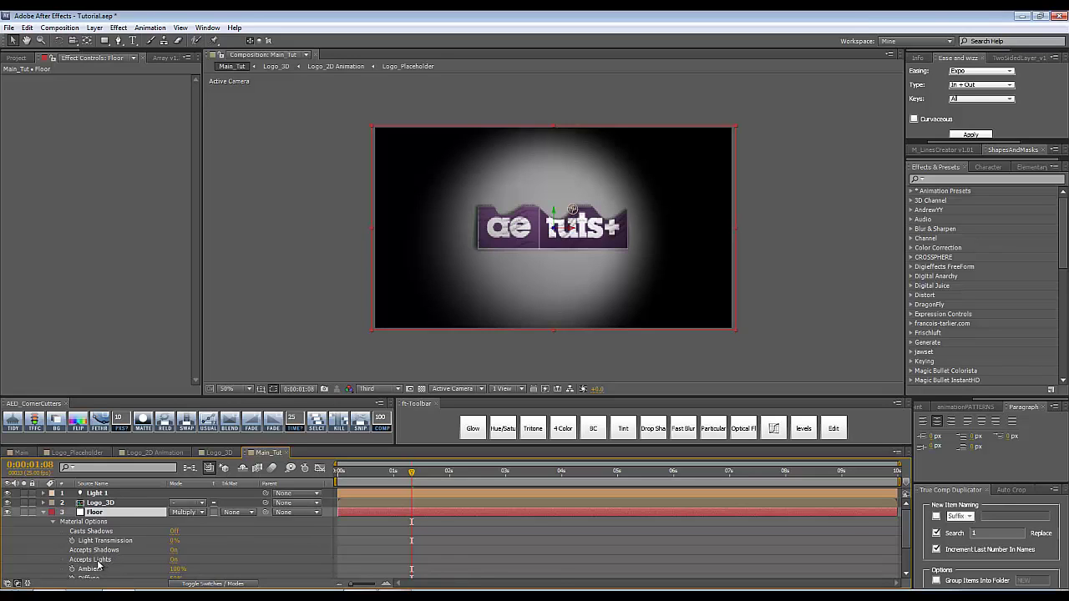
pyautogui.click(174, 560)
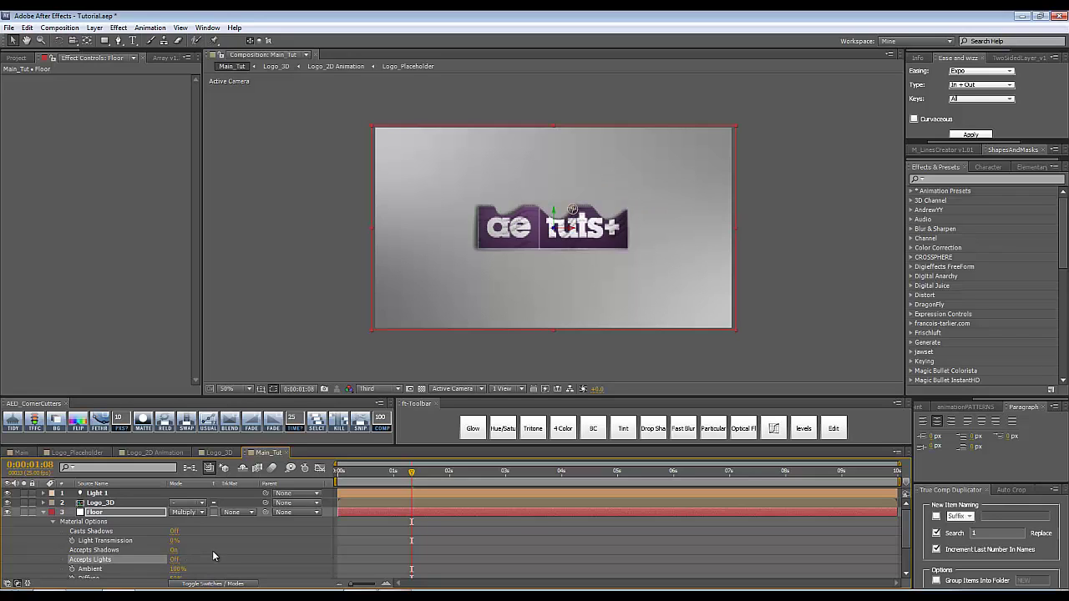
pyautogui.click(212, 550)
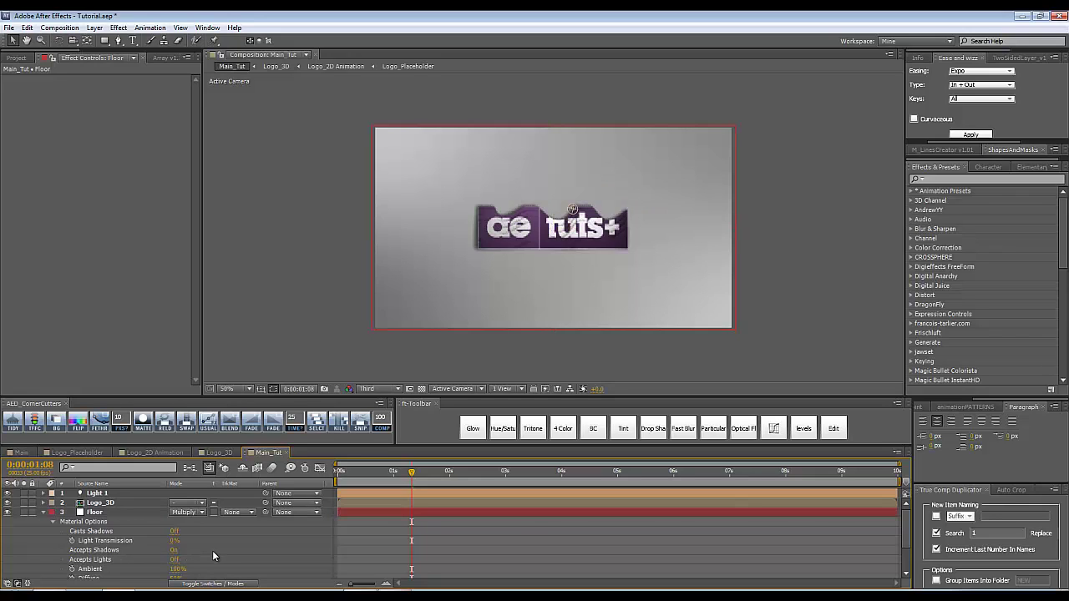
pyautogui.click(45, 515)
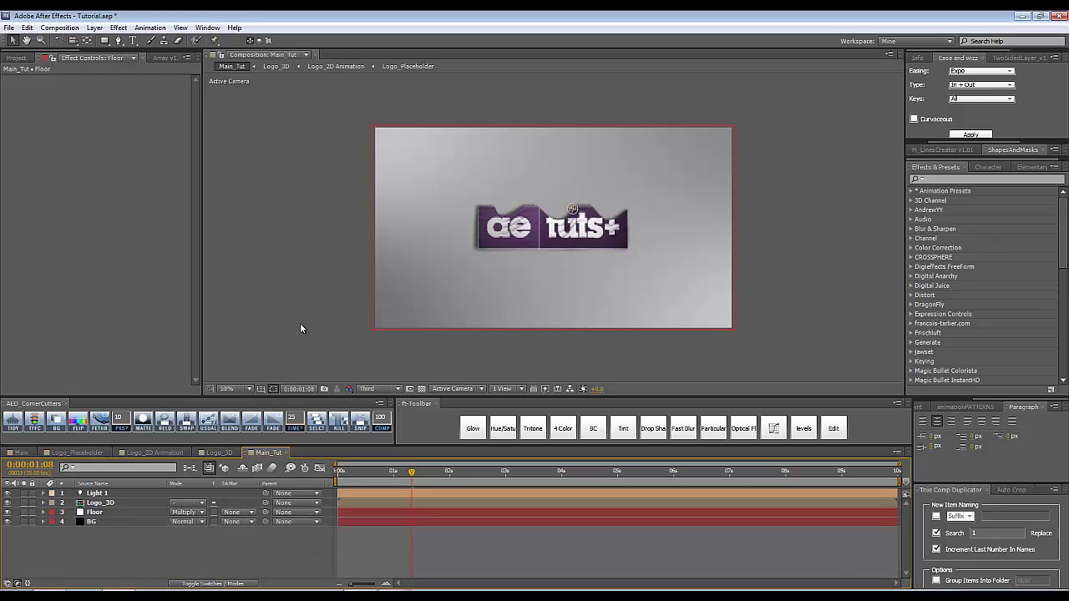
# Inspect the logo and its shadow enlarged at Full resolution, then return the preview to Third resolution.
pyautogui.press('/')
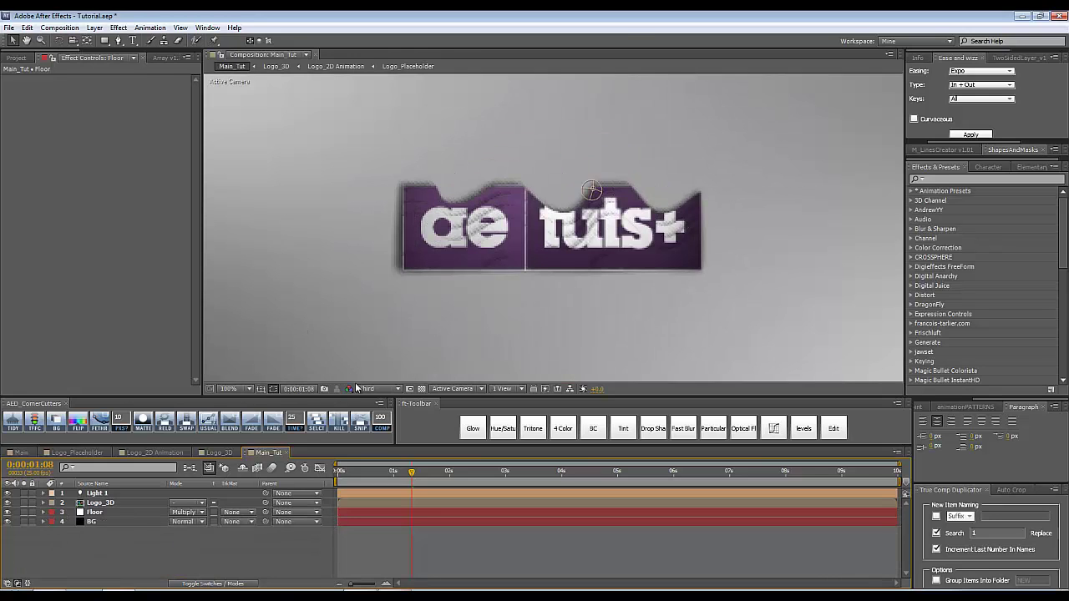
pyautogui.press('`')
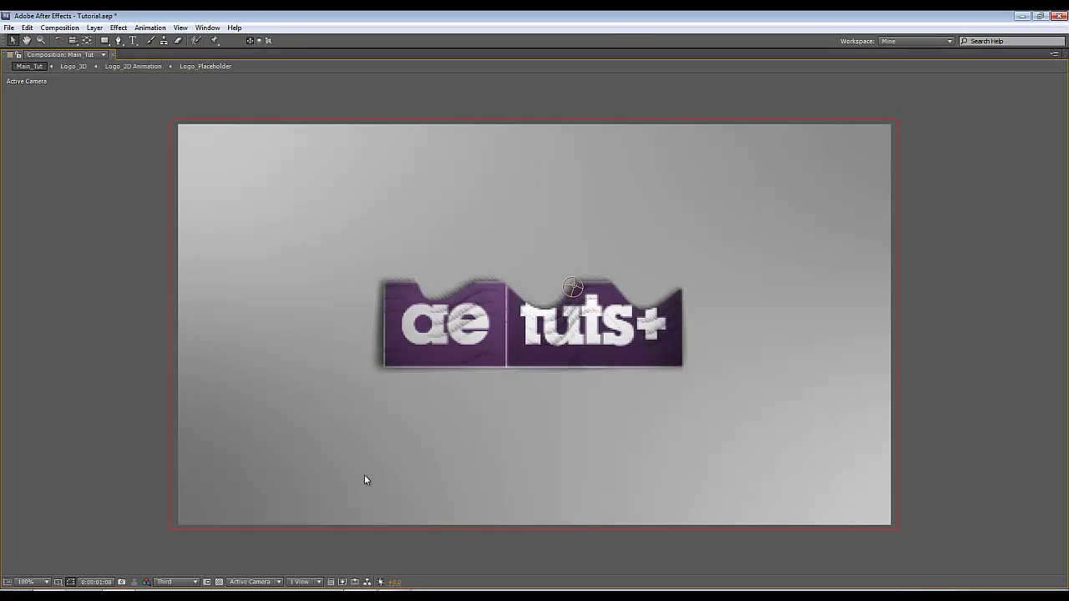
pyautogui.click(192, 579)
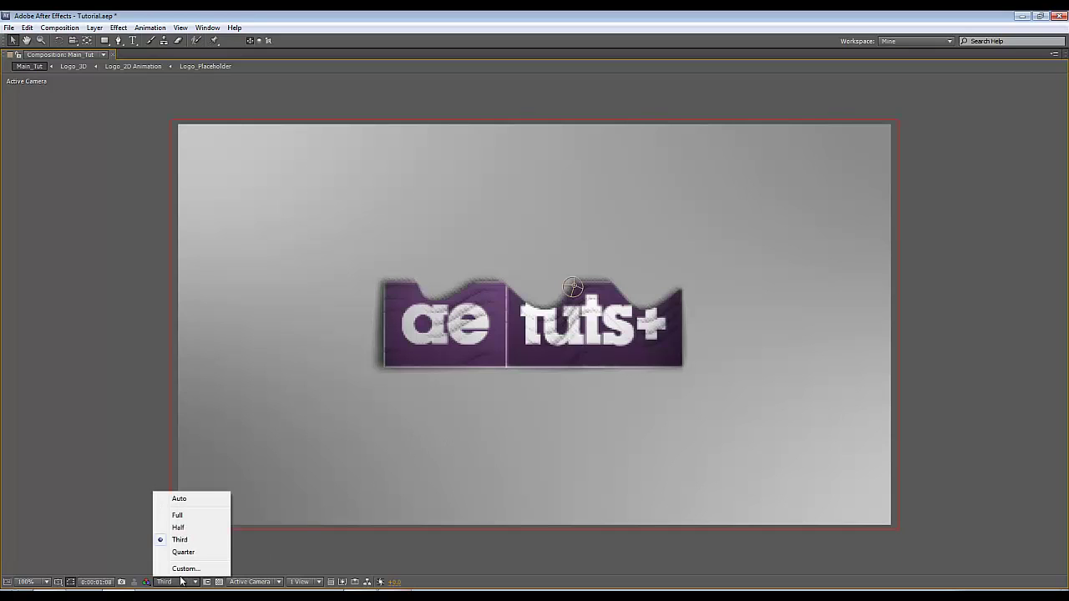
pyautogui.click(192, 516)
pyautogui.press('.')
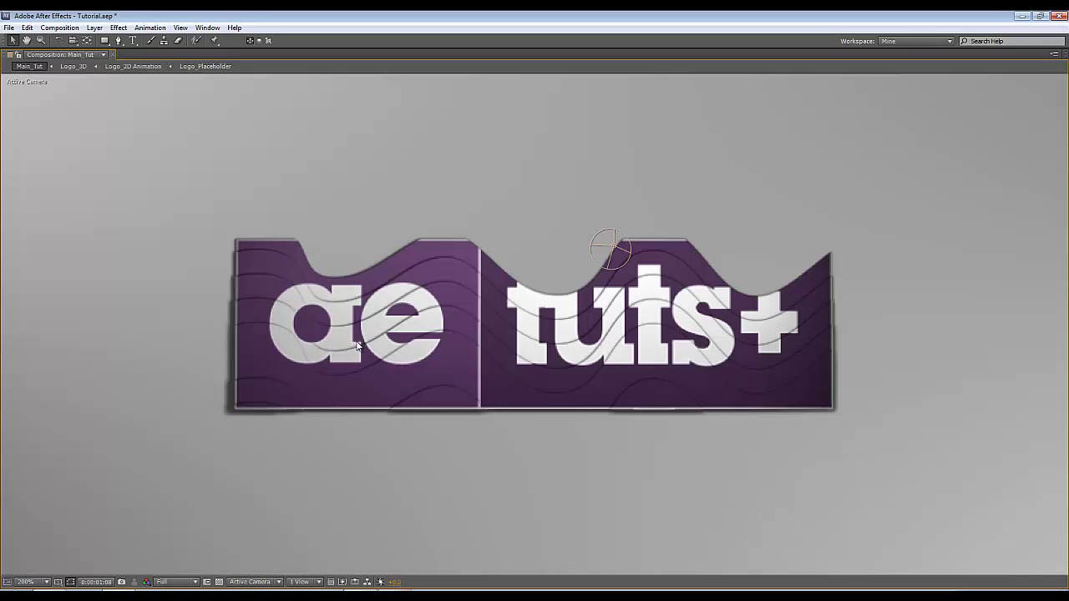
pyautogui.press(',')
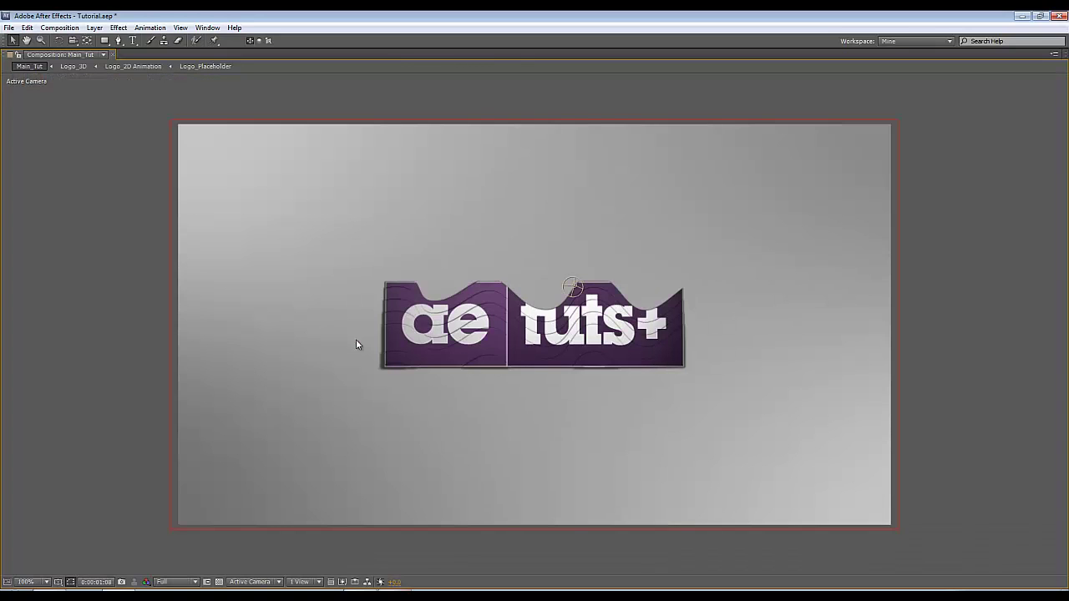
pyautogui.press('`')
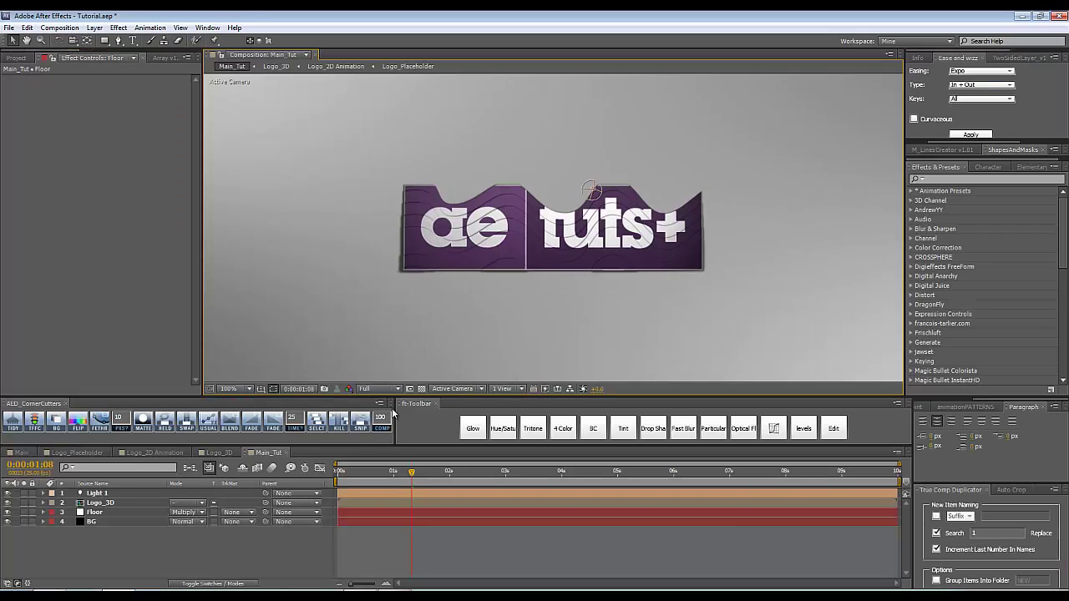
pyautogui.click(382, 389)
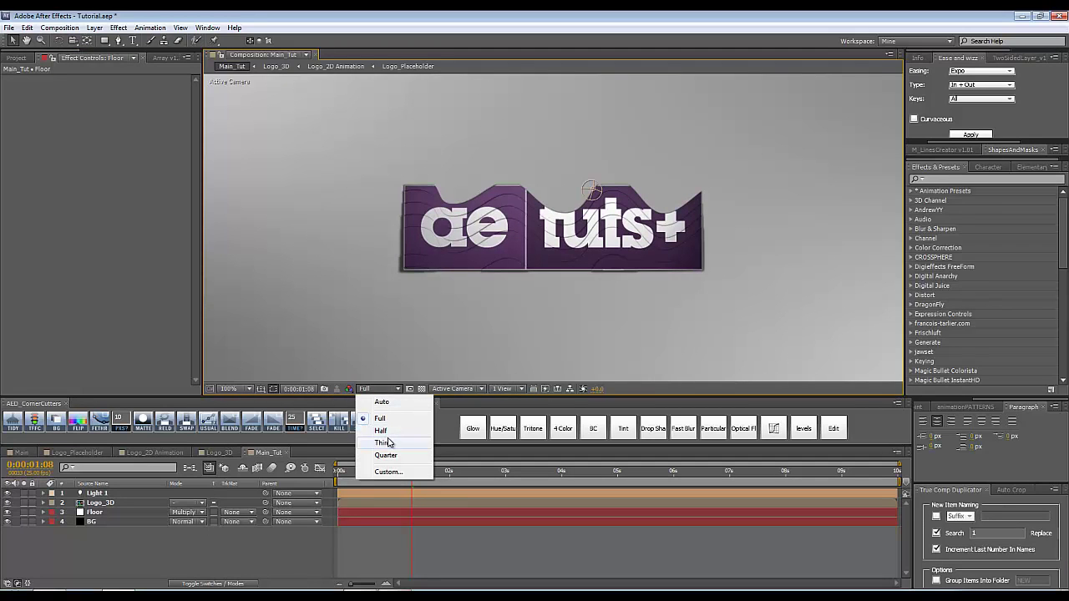
pyautogui.click(386, 443)
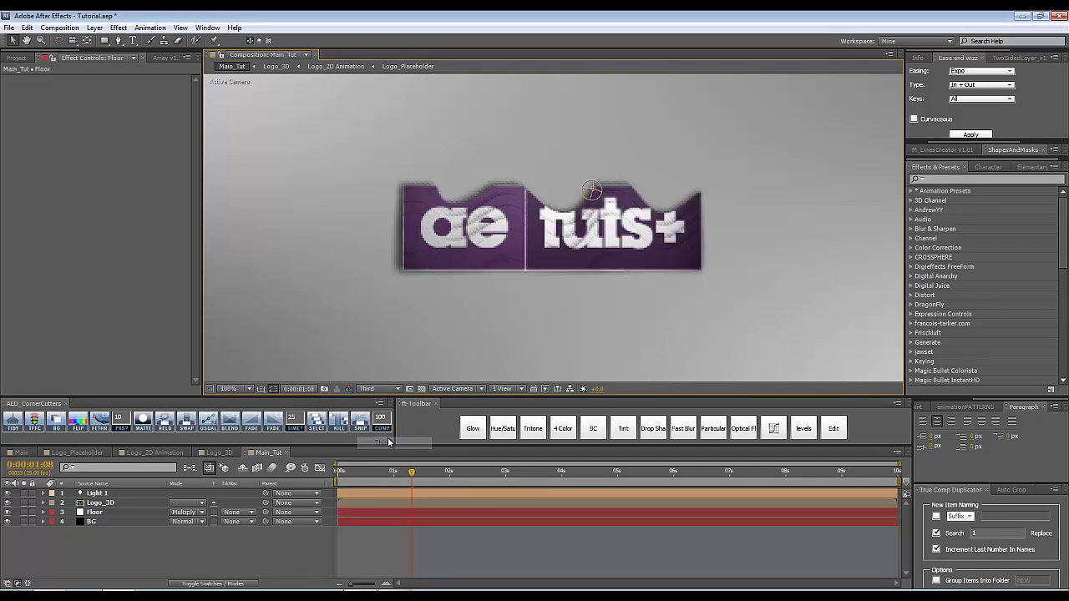
# Show the composition in four views and move Light 1 to the composition's center at 640, 360, 0.
pyautogui.click(493, 391)
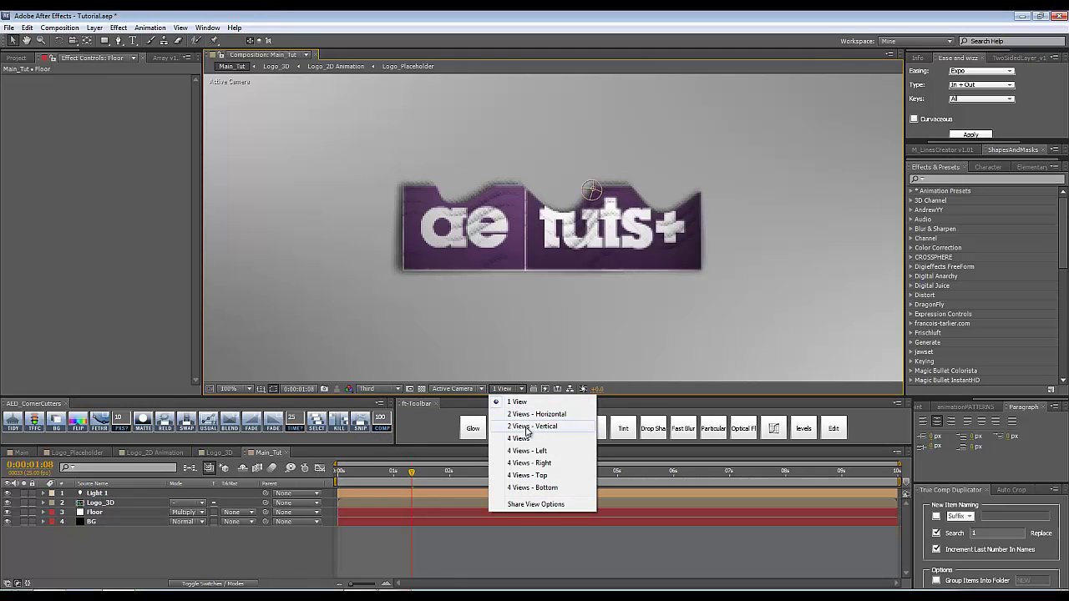
pyautogui.click(521, 440)
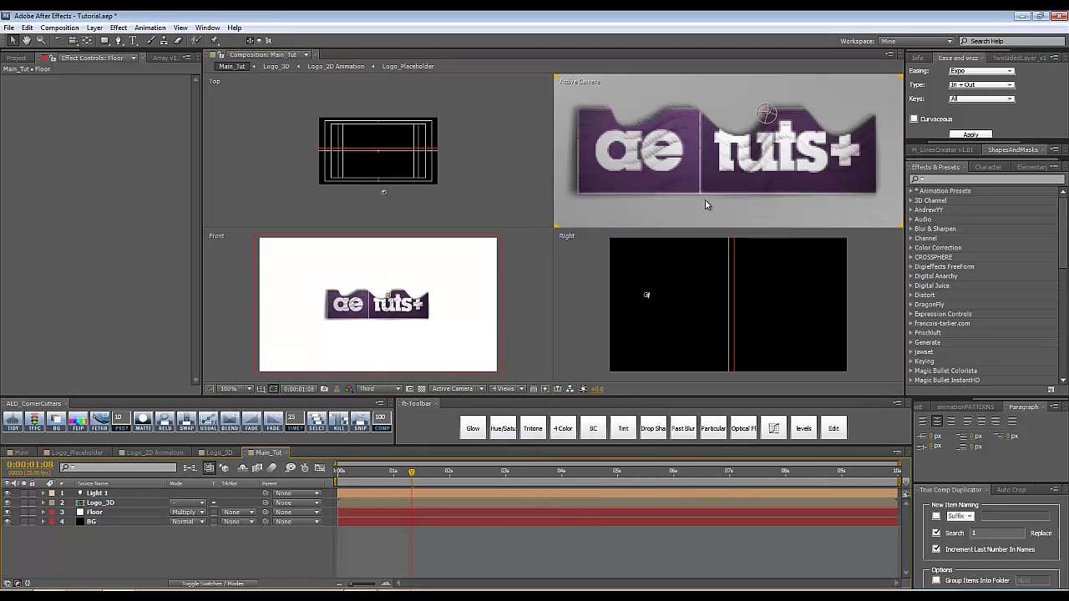
pyautogui.click(97, 494)
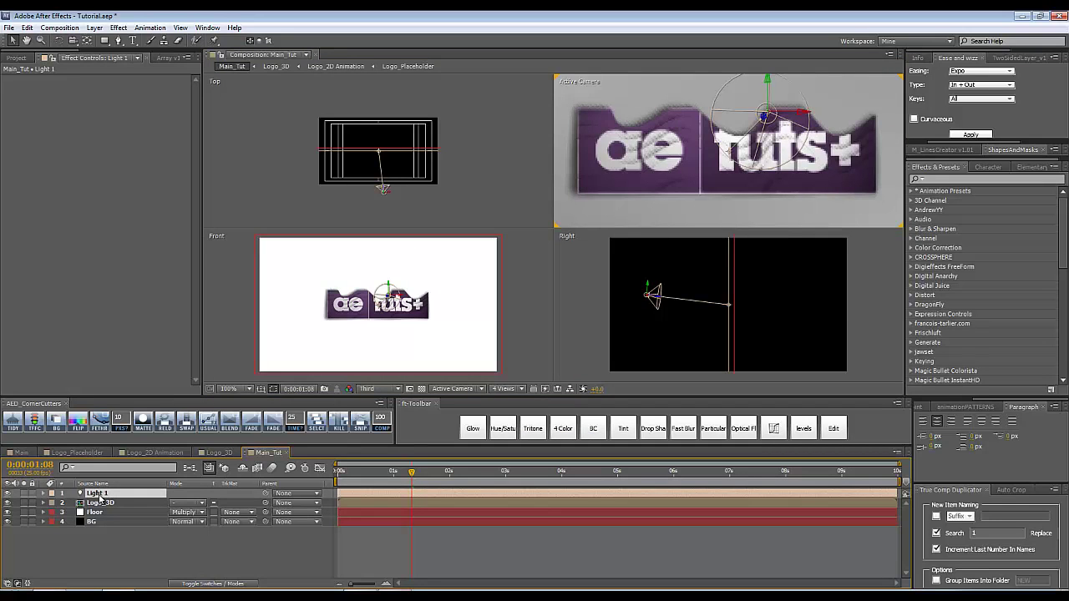
pyautogui.hotkey('ctrl', 'z')
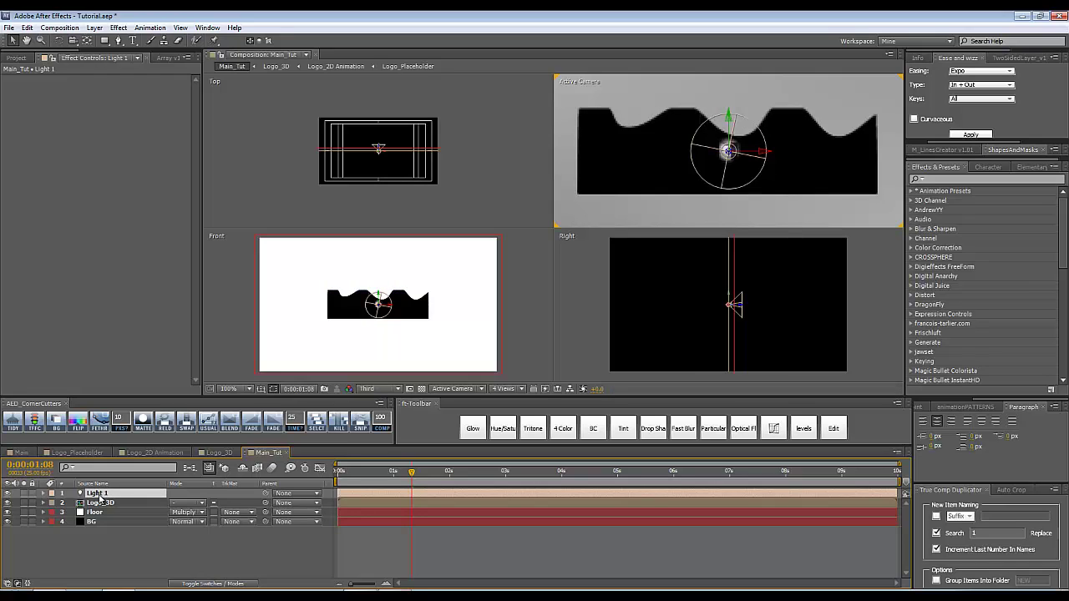
# Pull Light 1 straight back in front of the logo by setting its Z position to -550.
pyautogui.press('p')
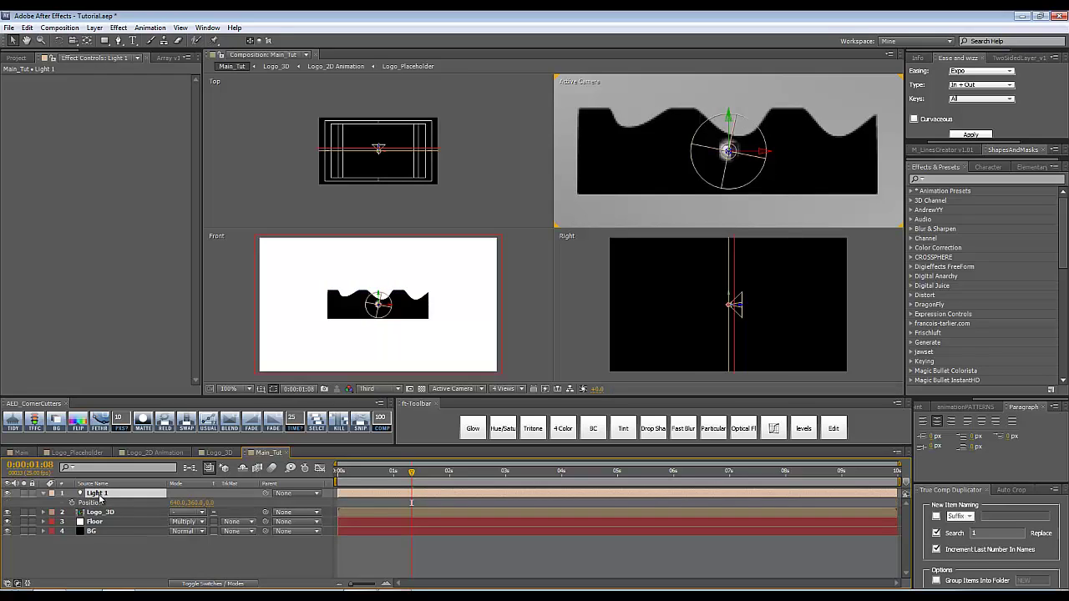
pyautogui.click(184, 538)
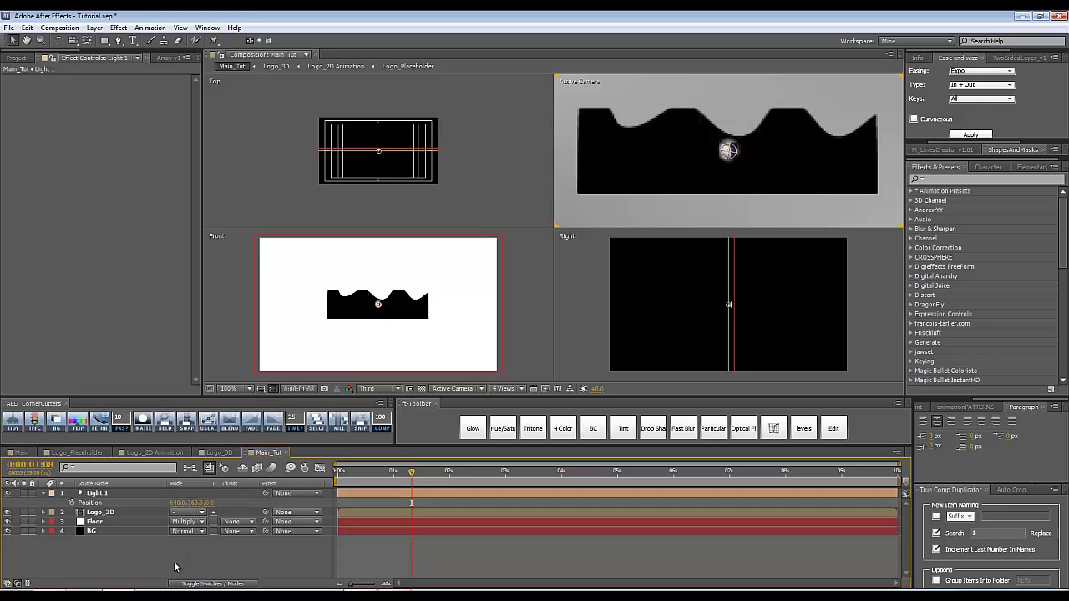
pyautogui.moveTo(212, 504); pyautogui.dragTo(1, 523)
pyautogui.click(215, 502)
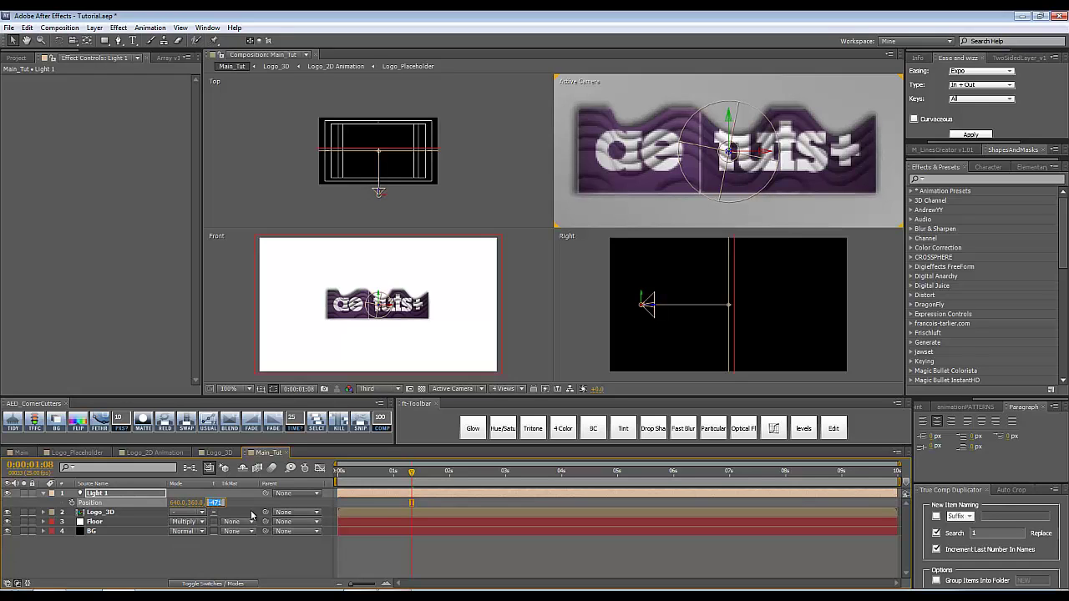
pyautogui.write('-550')
pyautogui.press('Return')
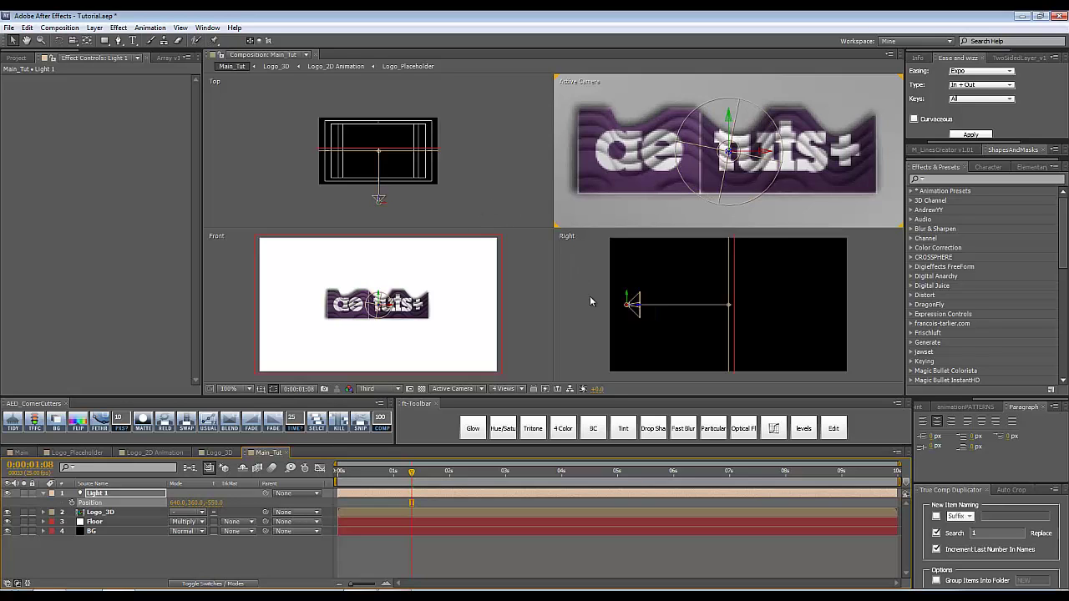
# Return to a single Active Camera view and examine the shadows on the logo enlarged.
pyautogui.click(505, 389)
pyautogui.click(516, 401)
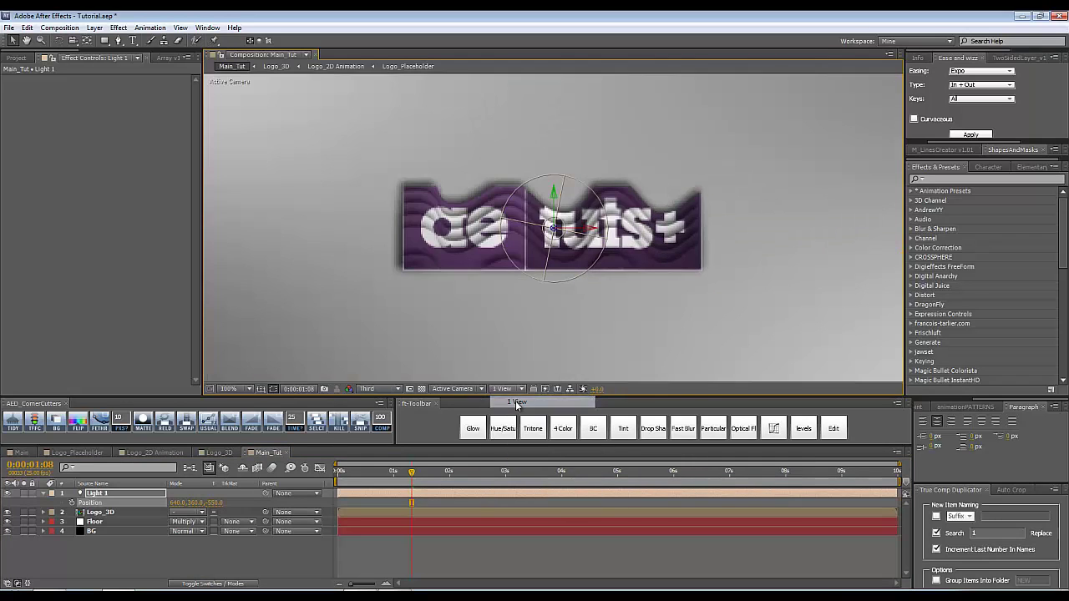
pyautogui.scroll(-2, 404, 307)
pyautogui.press('`')
pyautogui.scroll(4, 324, 311)
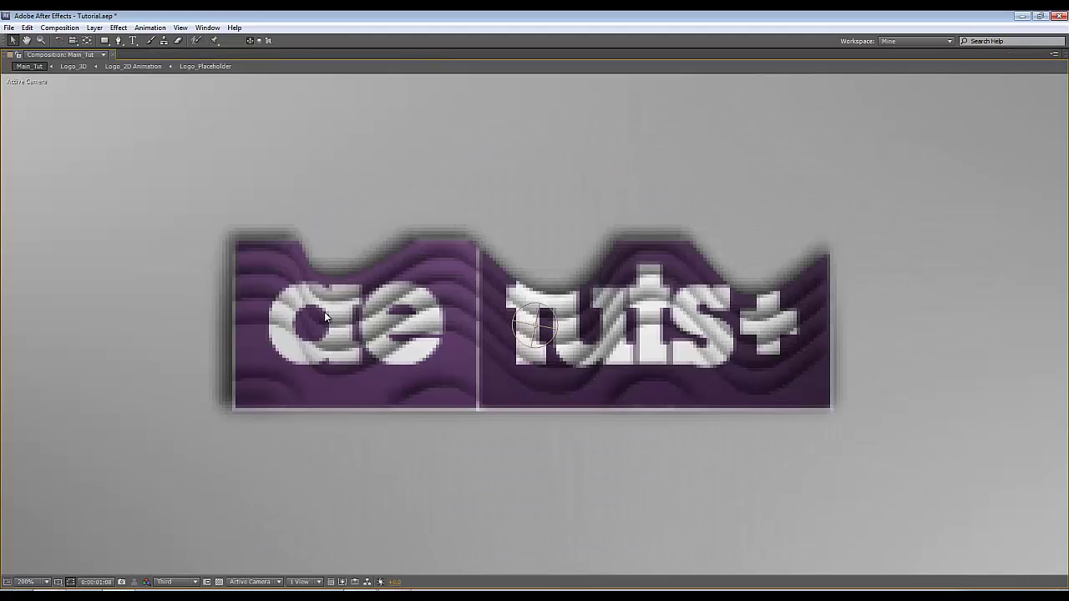
pyautogui.press('`')
pyautogui.scroll(-2, 324, 311)
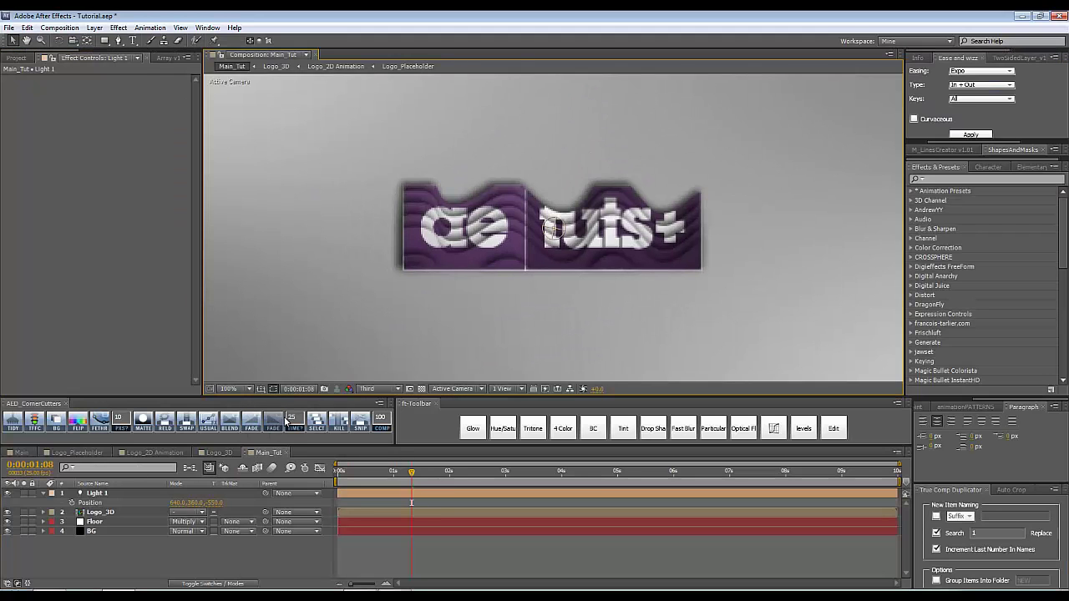
# Show all of Light 1's light options and set its Shadow Darkness to 30%.
pyautogui.click(106, 494)
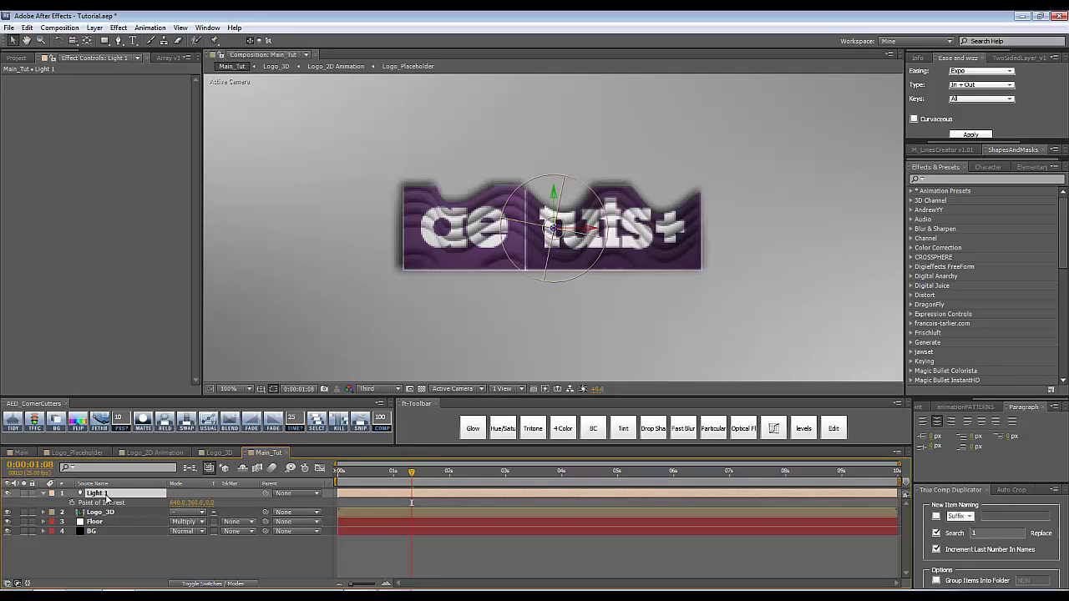
pyautogui.press('a')
pyautogui.press('a')
pyautogui.hotkey('ctrl', 'Down')
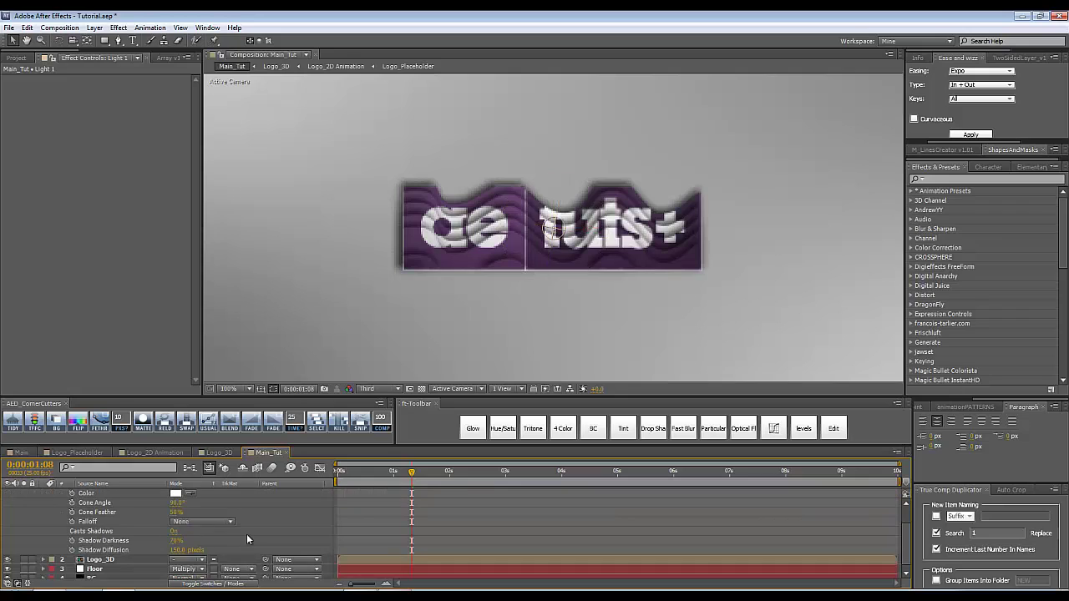
pyautogui.click(174, 540)
pyautogui.write('30')
pyautogui.press('Return')
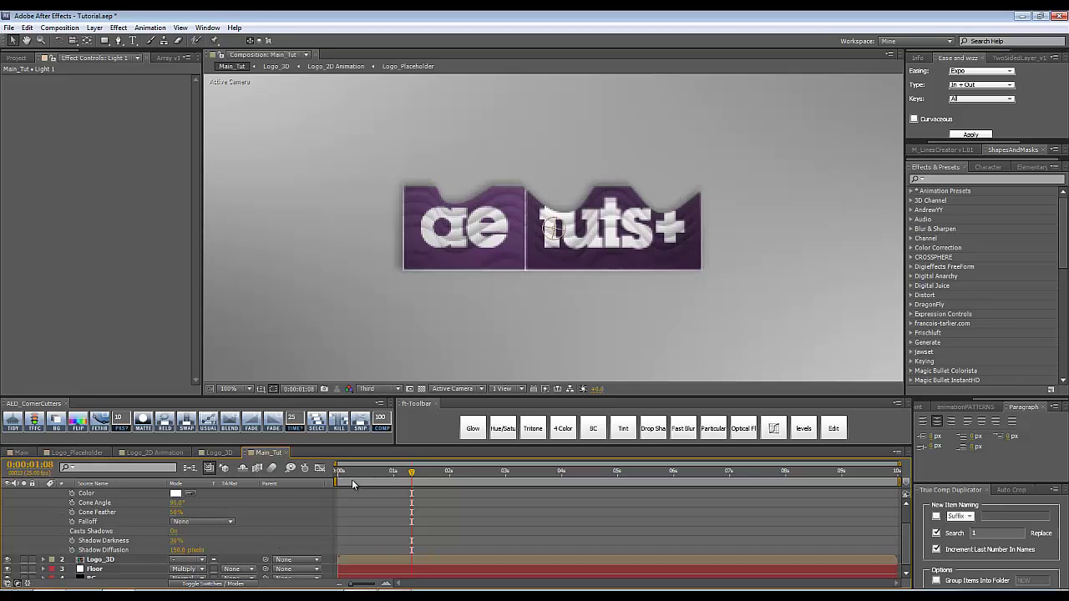
# Examine the logo's shadows at Full resolution, first enlarged and then in a maximized composition view.
pyautogui.click(378, 388)
pyautogui.click(380, 417)
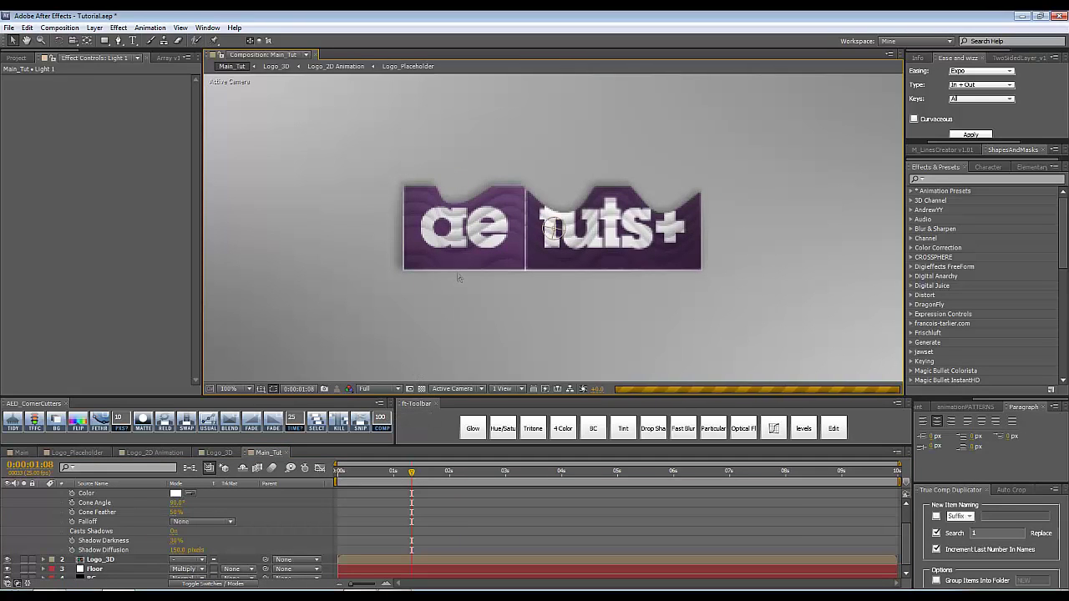
pyautogui.press('.')
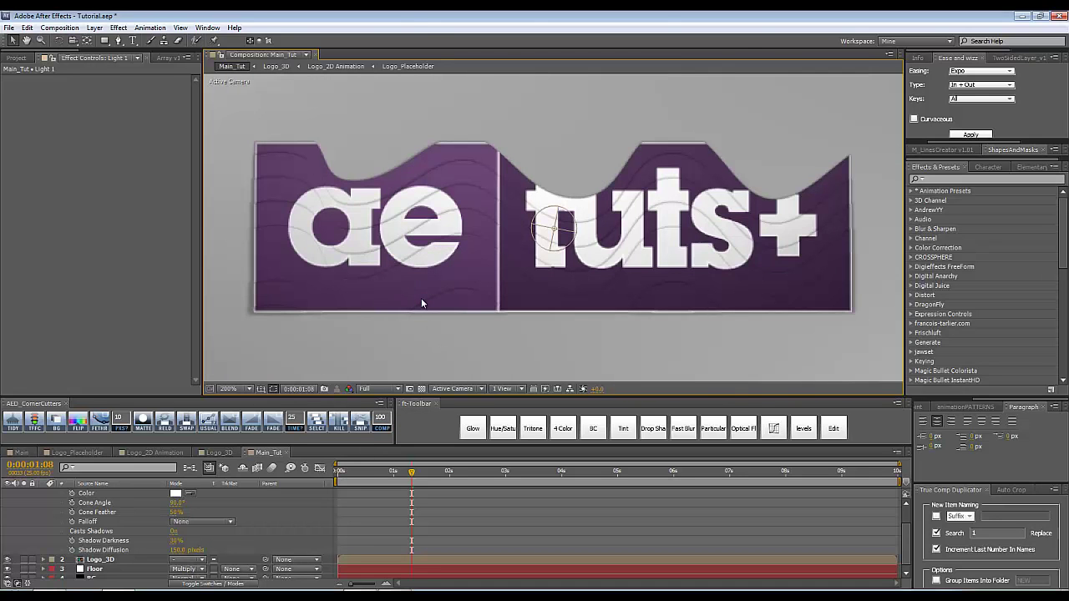
pyautogui.press('`')
pyautogui.press(',')
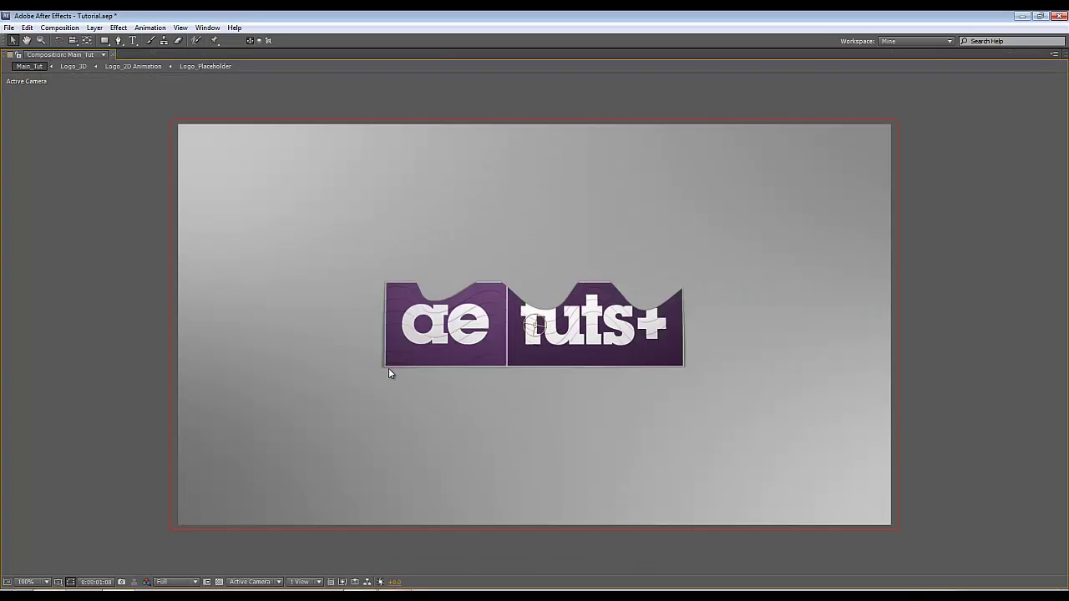
pyautogui.press('`')
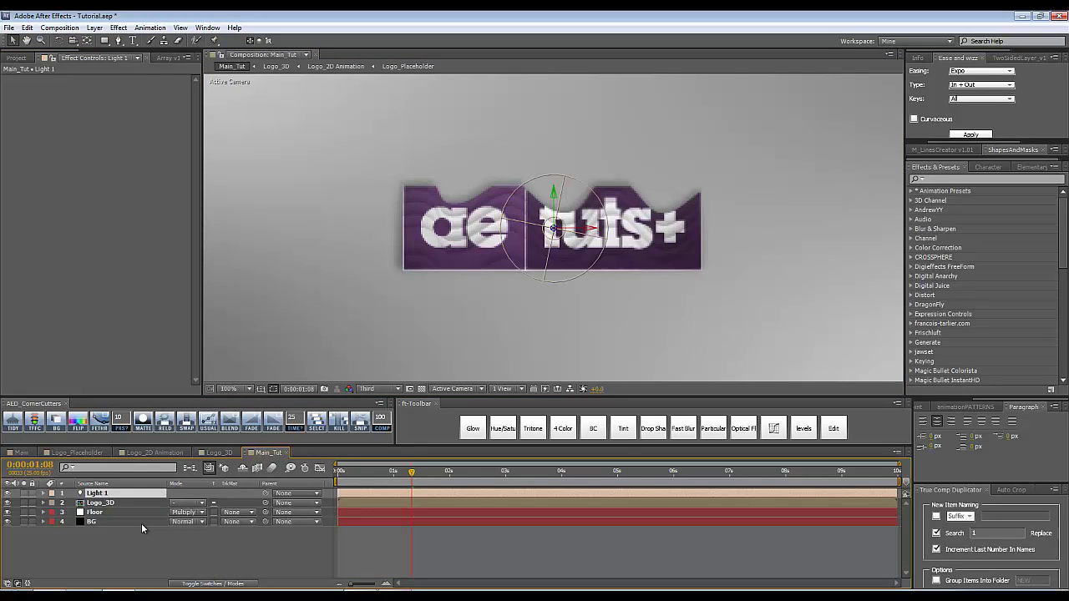
# Rename Light 1 as Front Light.
pyautogui.hotkey('ctrl', 'shift', 'l')
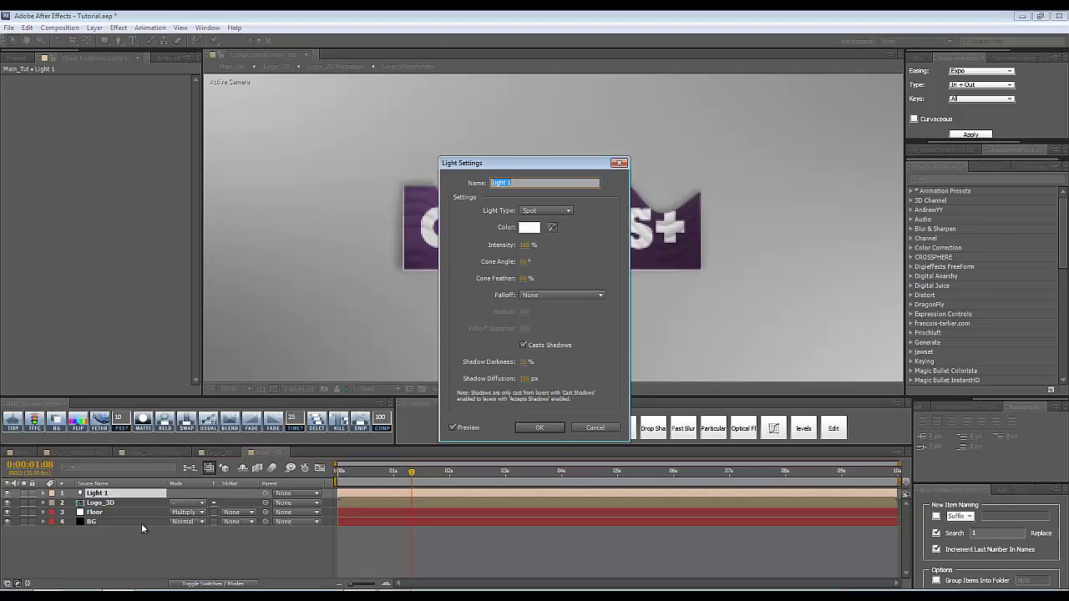
pyautogui.write('Front Light')
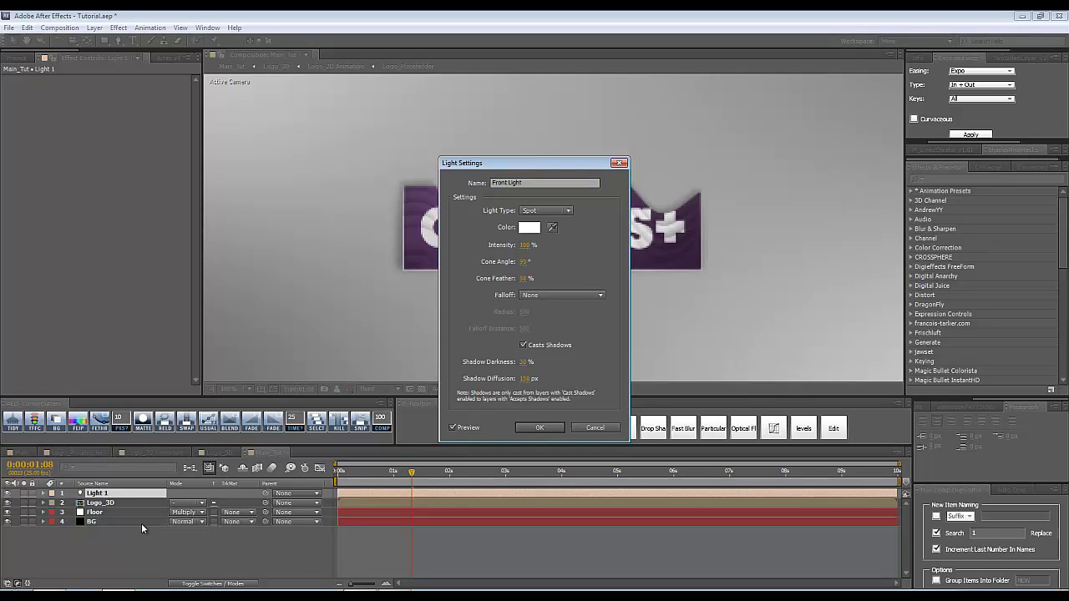
pyautogui.press('Return')
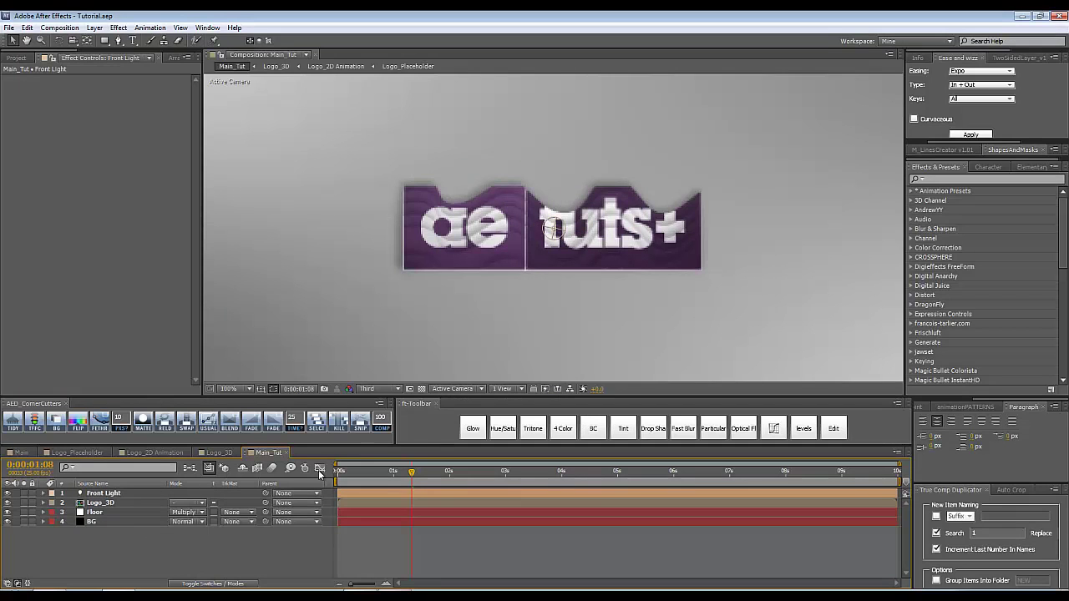
# Show the composition in four views, lower Front Light to Y position 781, and preview it at Full resolution.
pyautogui.click(502, 390)
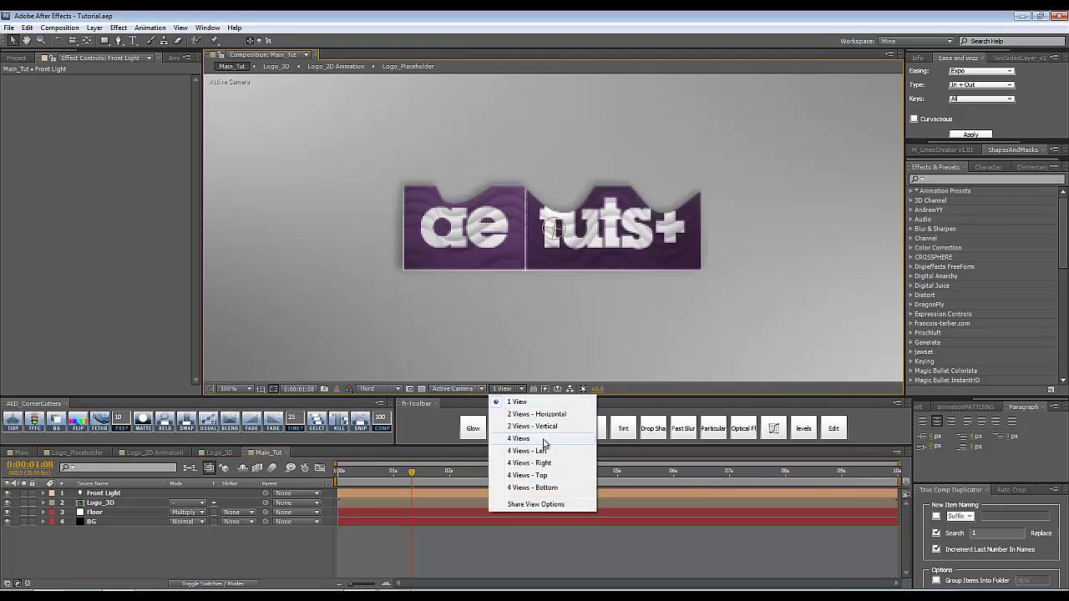
pyautogui.click(543, 439)
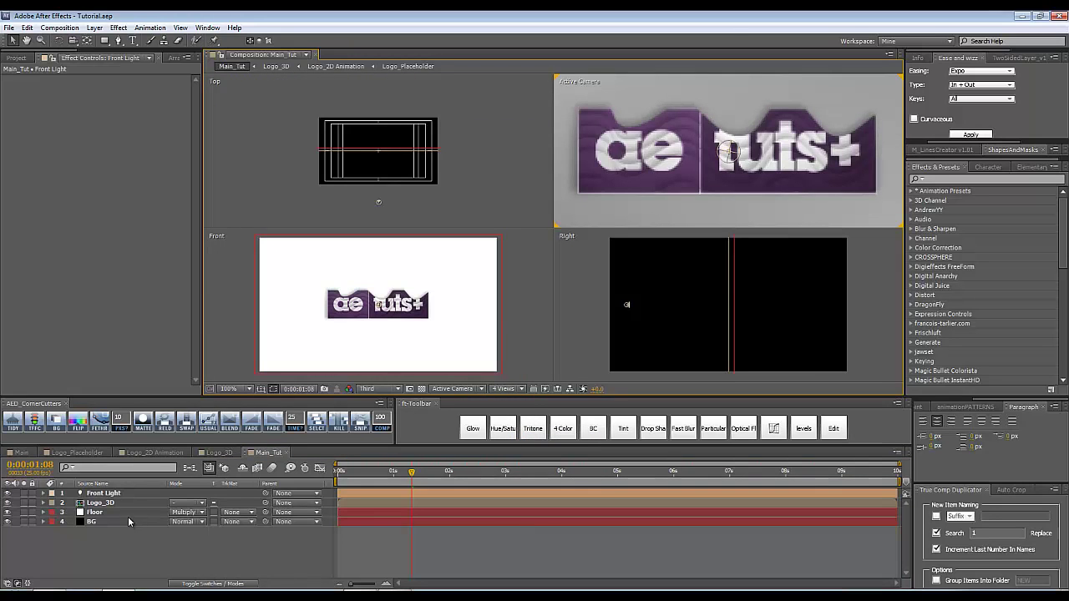
pyautogui.click(113, 495)
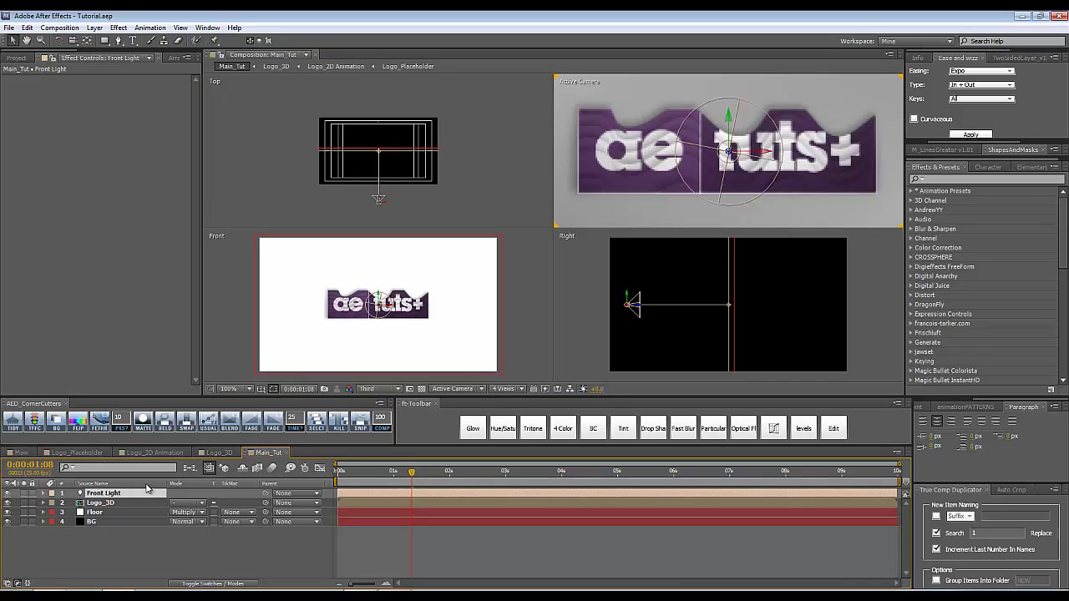
pyautogui.hotkey('alt', 'shift', 'p')
pyautogui.moveTo(197, 504); pyautogui.dragTo(351, 511)
pyautogui.click(370, 389)
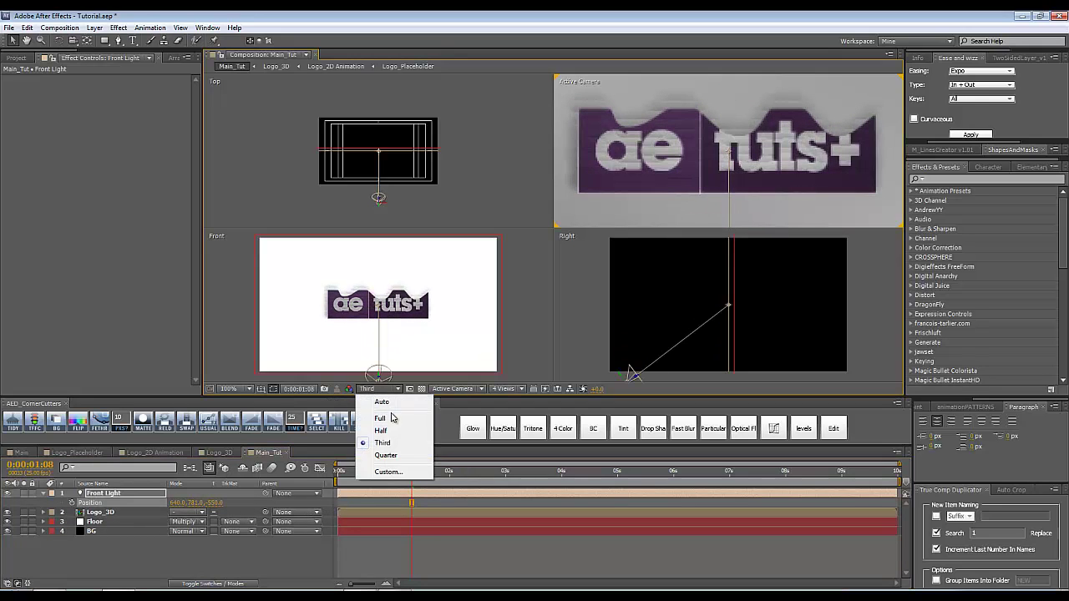
pyautogui.click(391, 421)
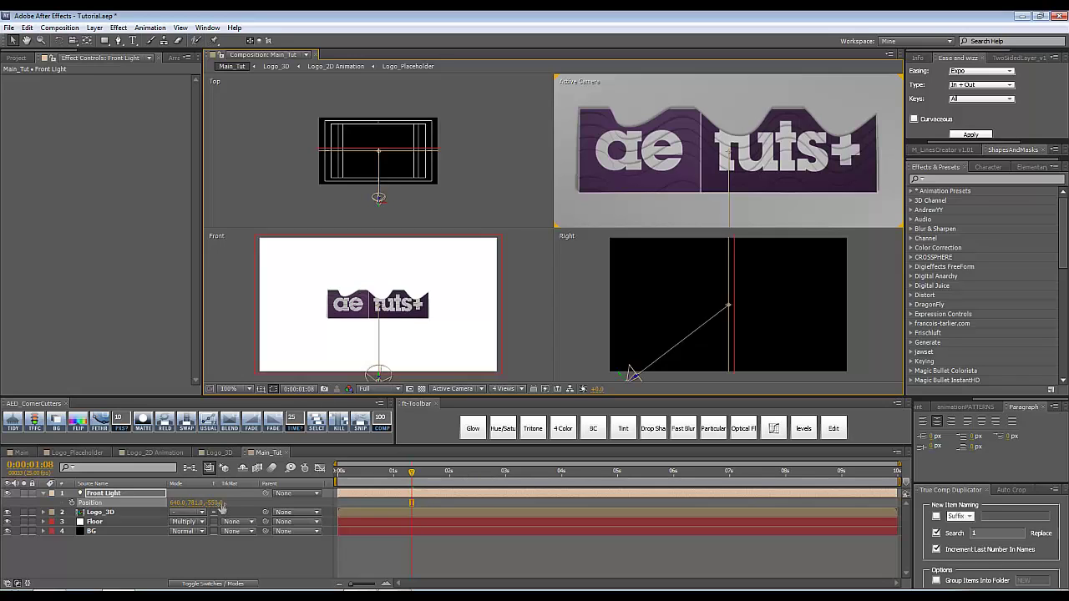
# Bring Front Light closer to the logo's plane, trying Z position -300 before settling on -100.
pyautogui.click(216, 504)
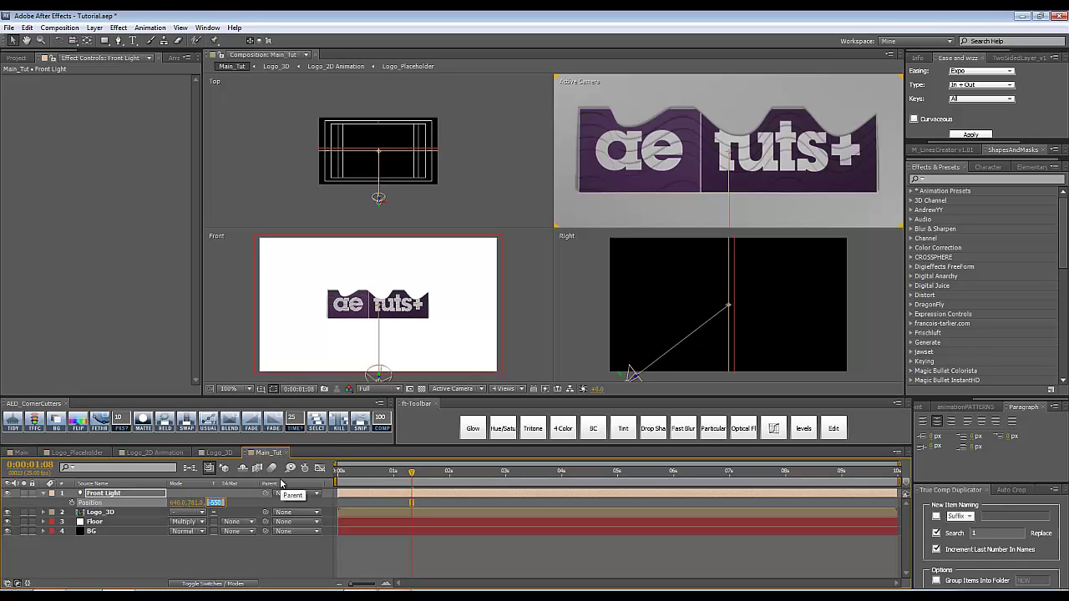
pyautogui.write('-300')
pyautogui.press('Return')
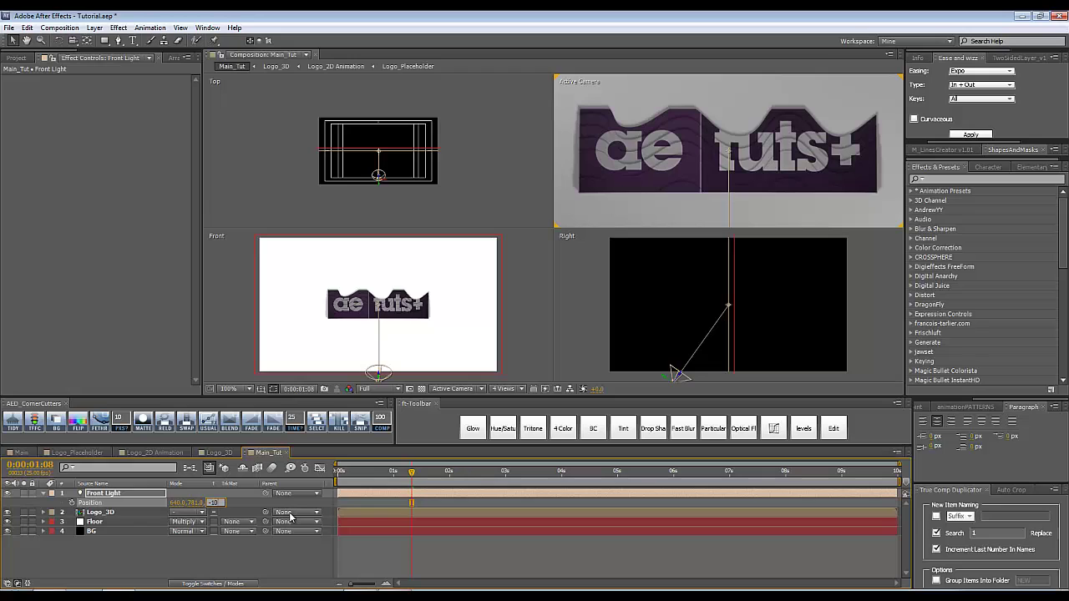
pyautogui.press('Return')
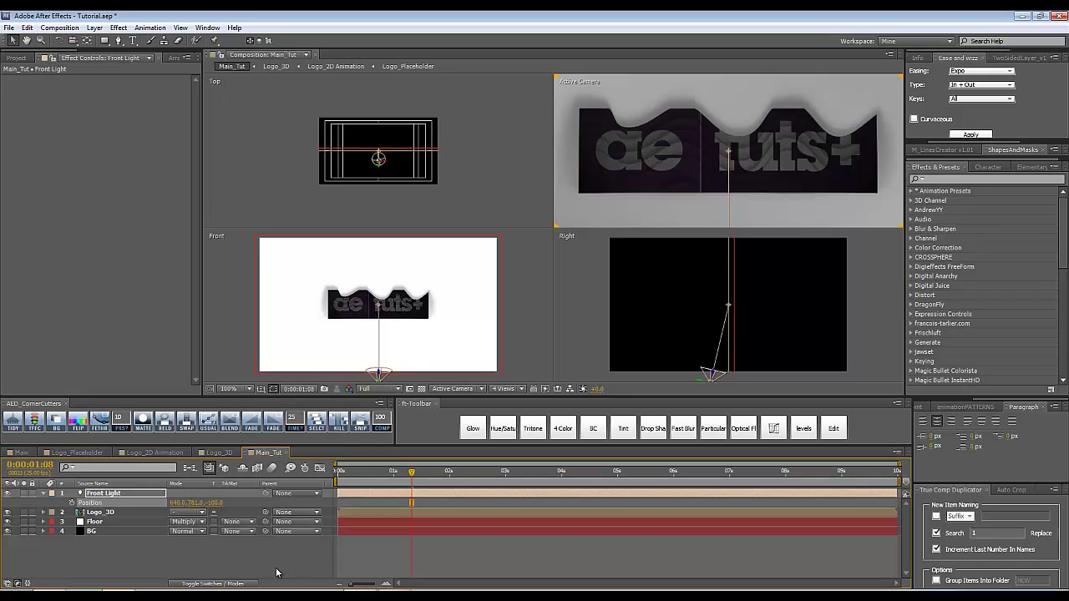
pyautogui.click(277, 573)
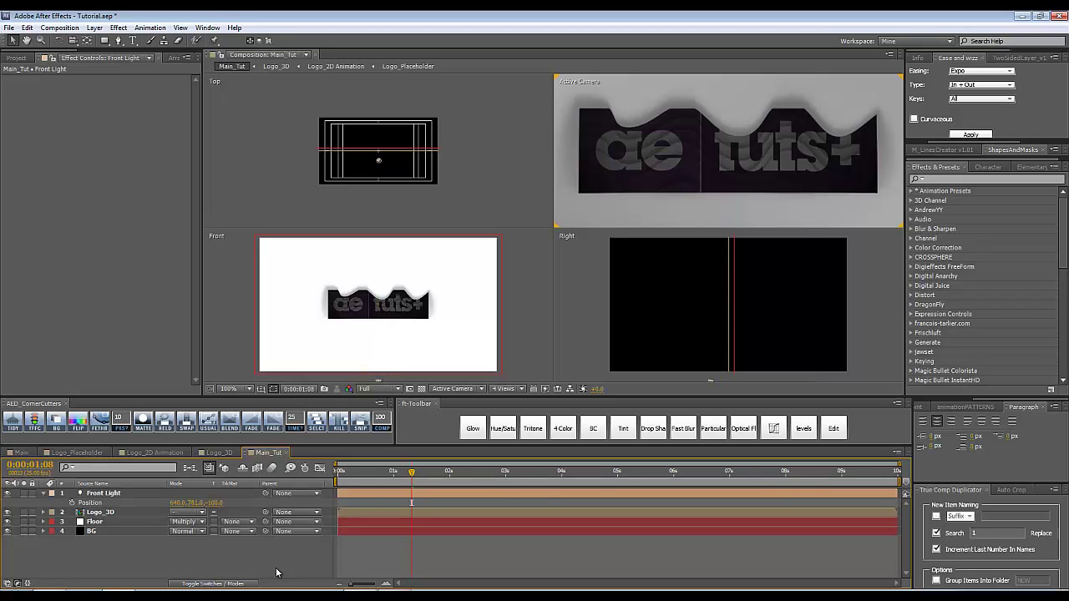
# Add an Ambient light named General to the composition.
pyautogui.hotkey('ctrl', 'alt', 'shift', 'l')
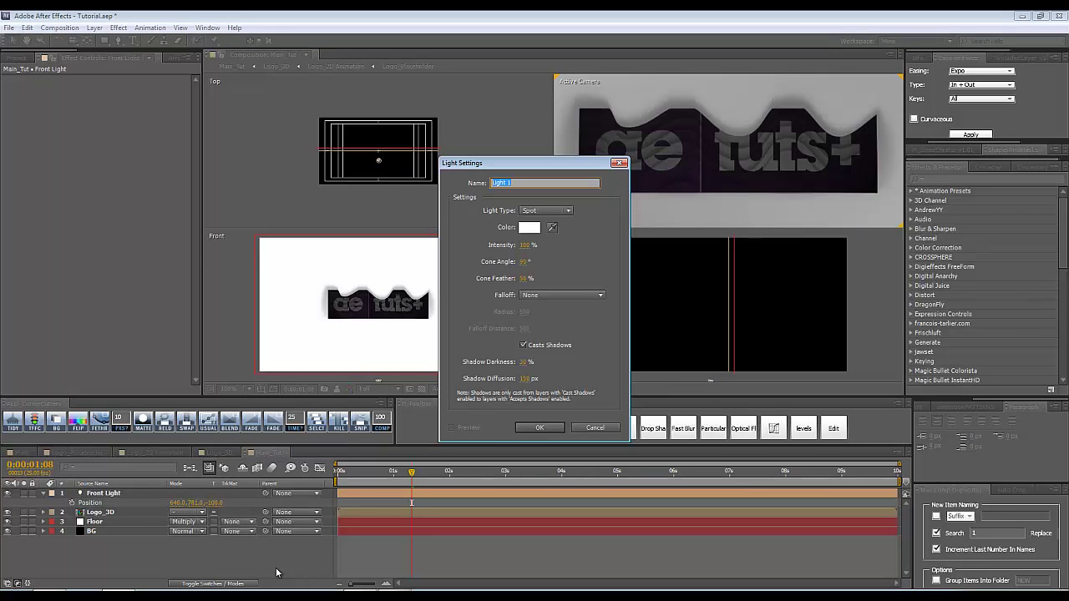
pyautogui.click(562, 216)
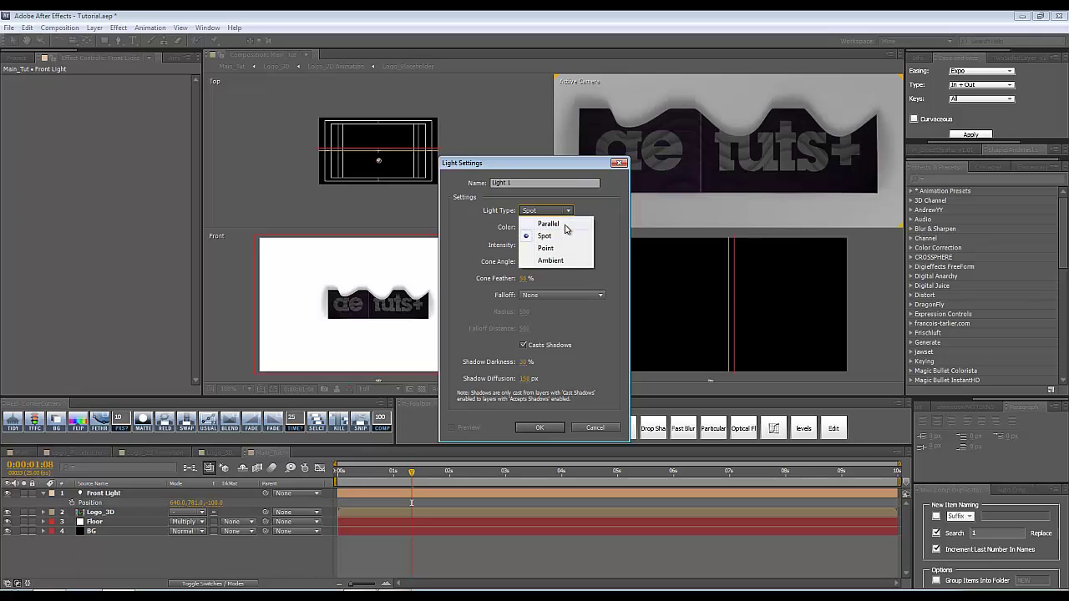
pyautogui.click(557, 261)
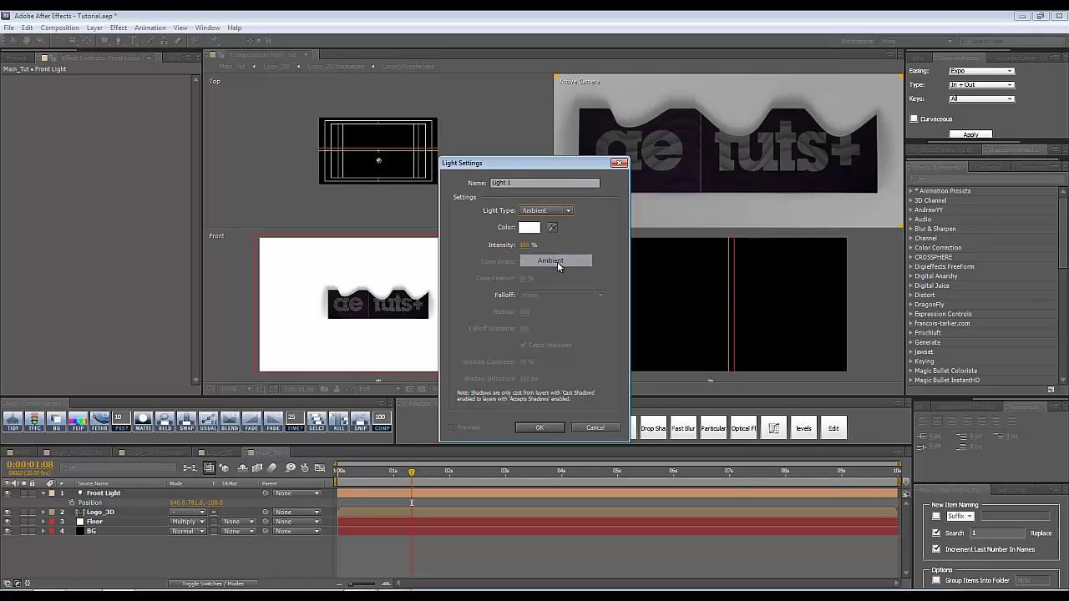
pyautogui.write('G')
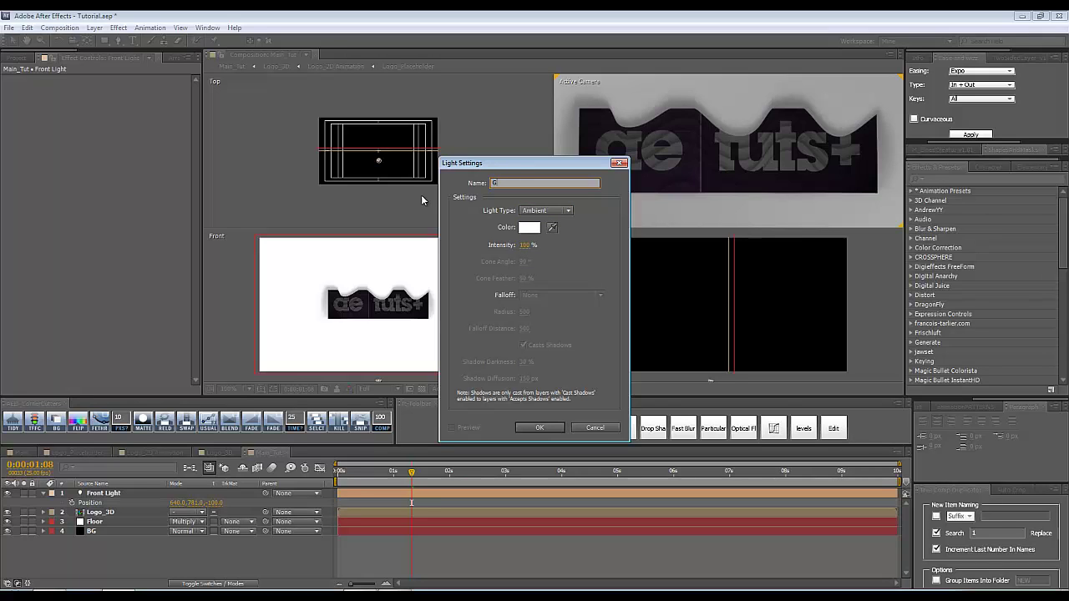
pyautogui.write('eneral')
pyautogui.press('Return')
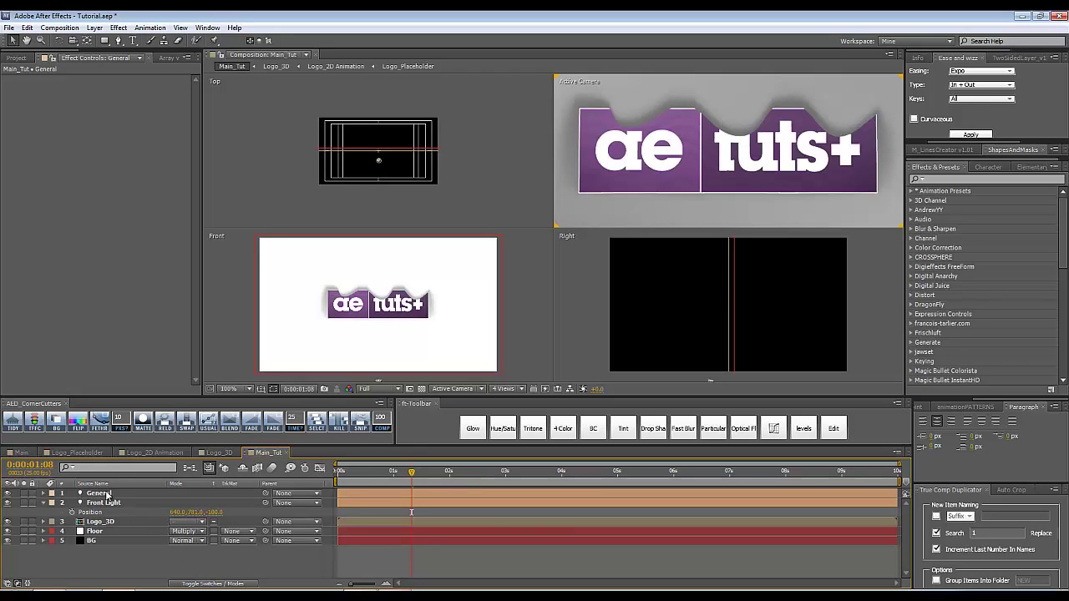
# Set the General light's intensity to 75%.
pyautogui.click(107, 494)
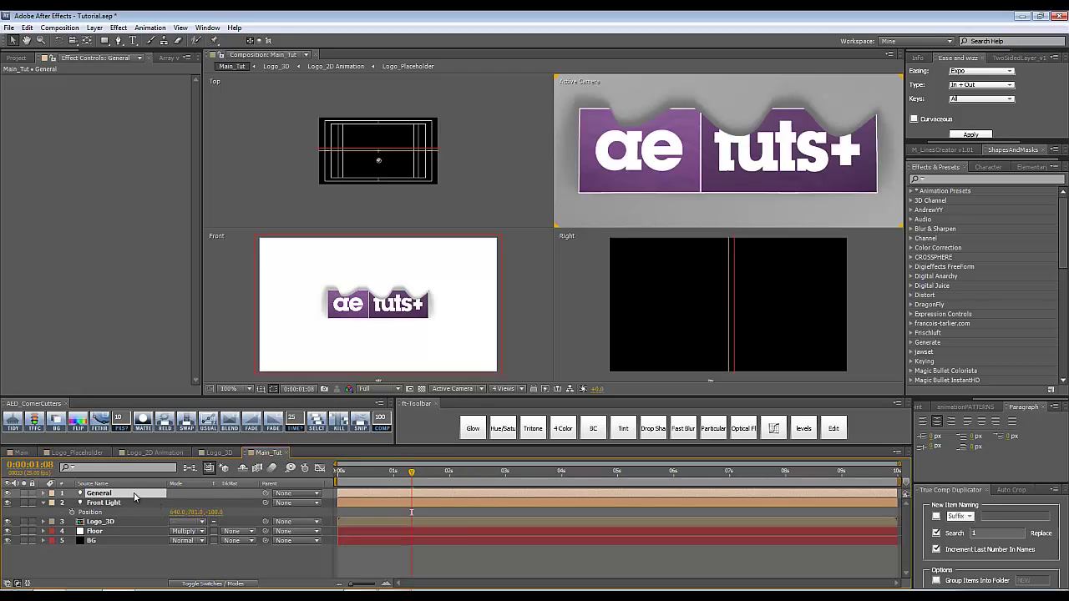
pyautogui.press('t')
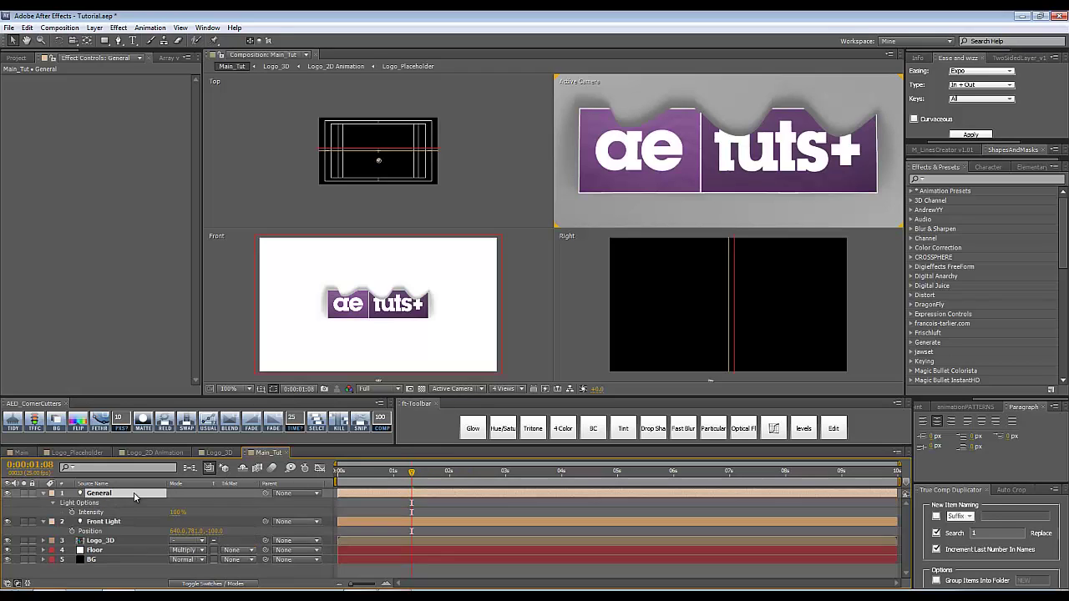
pyautogui.click(178, 513)
pyautogui.write('75')
pyautogui.click(263, 507)
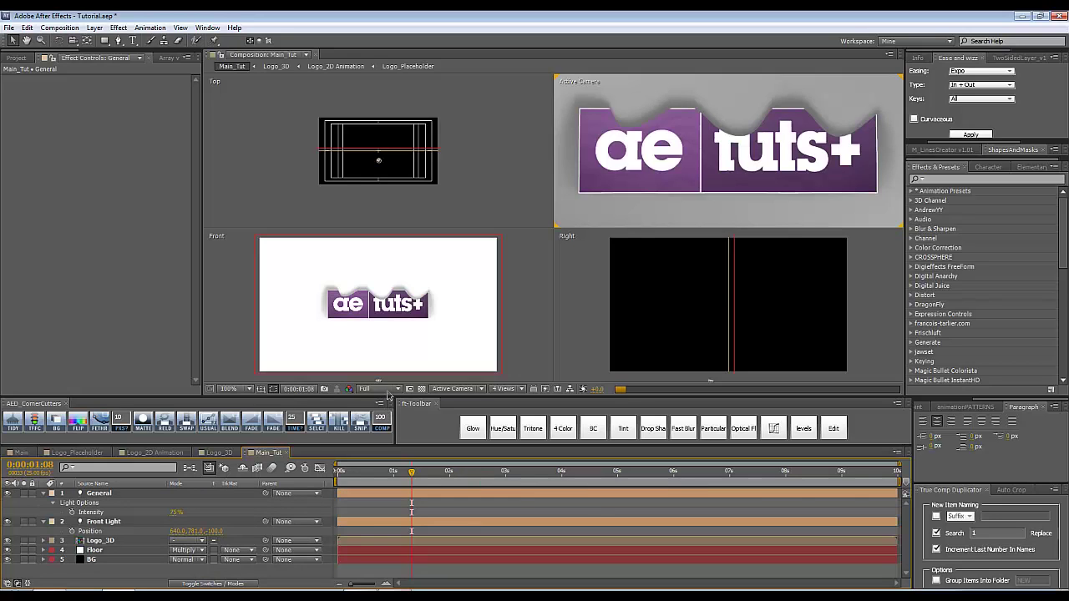
# Return the preview to Third resolution and a single Active Camera view showing the whole composition.
pyautogui.click(385, 389)
pyautogui.click(382, 443)
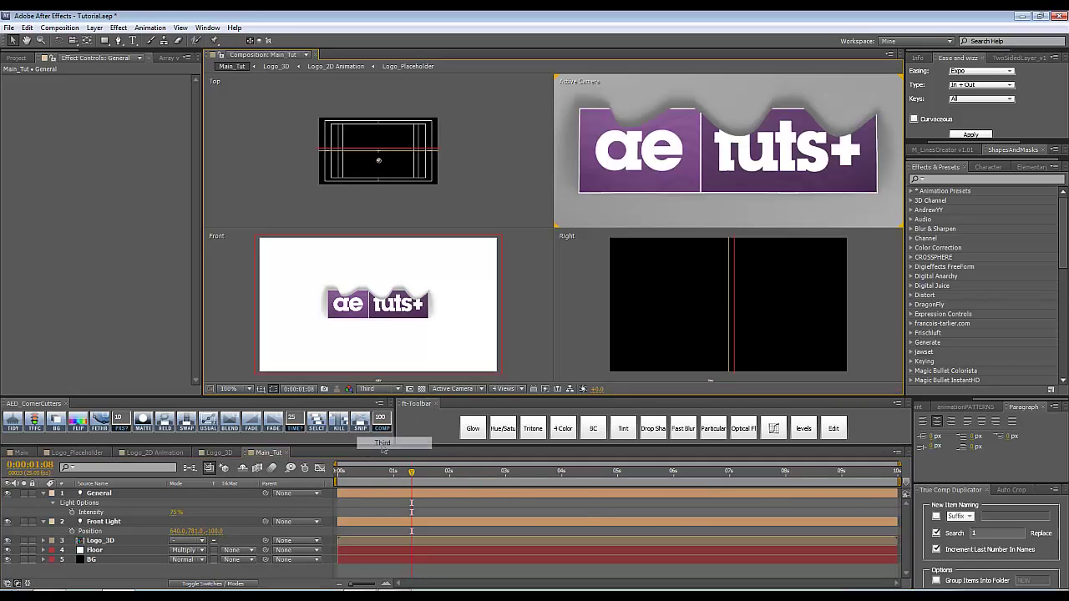
pyautogui.click(503, 389)
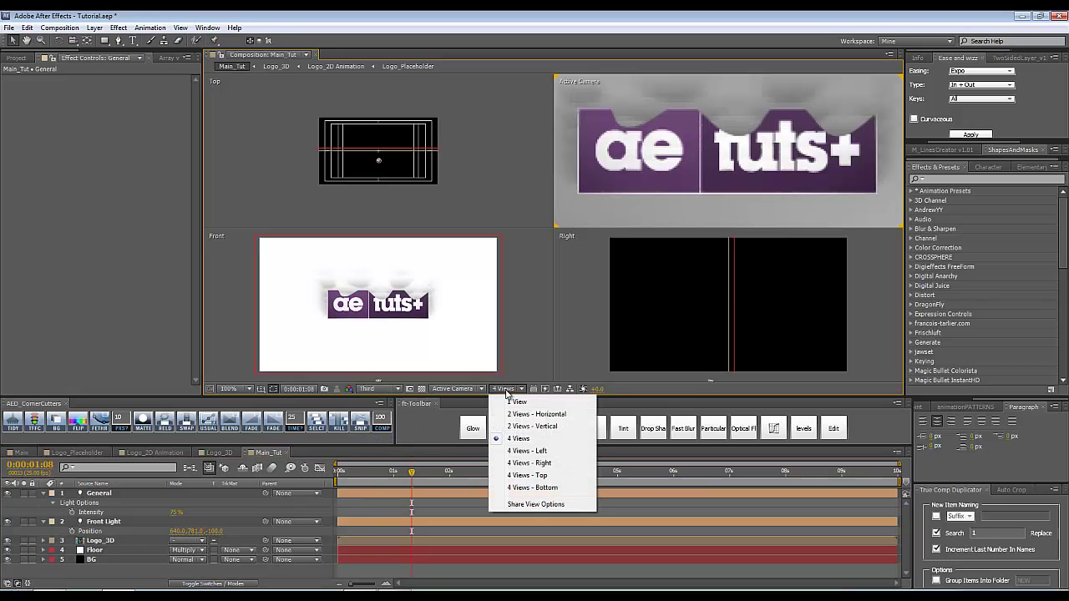
pyautogui.click(517, 402)
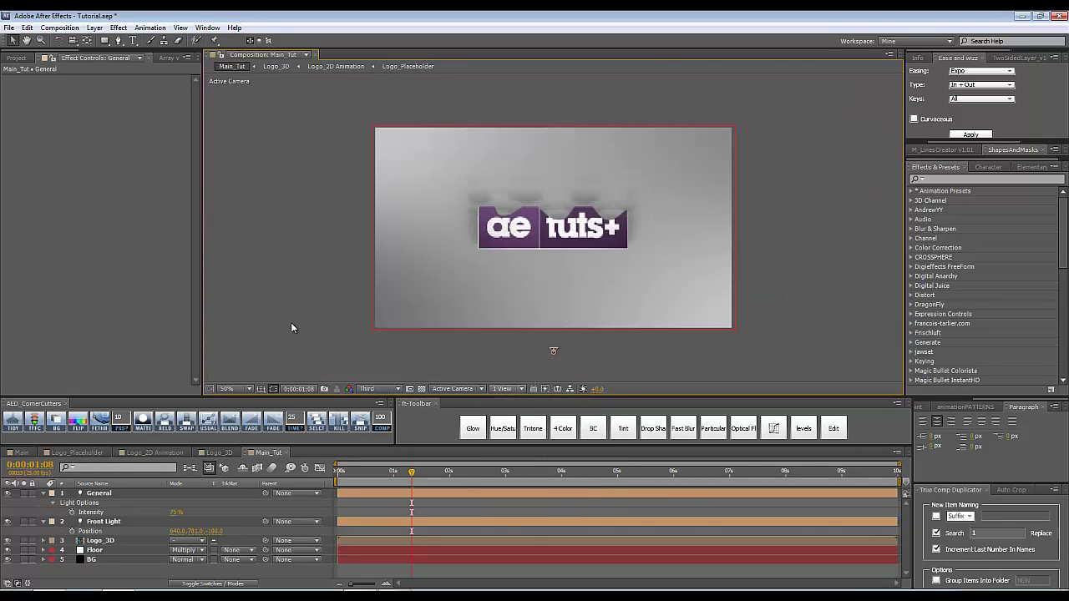
# Collapse both light layers' properties and add a two-node camera with the proposed settings.
pyautogui.click(45, 493)
pyautogui.click(44, 502)
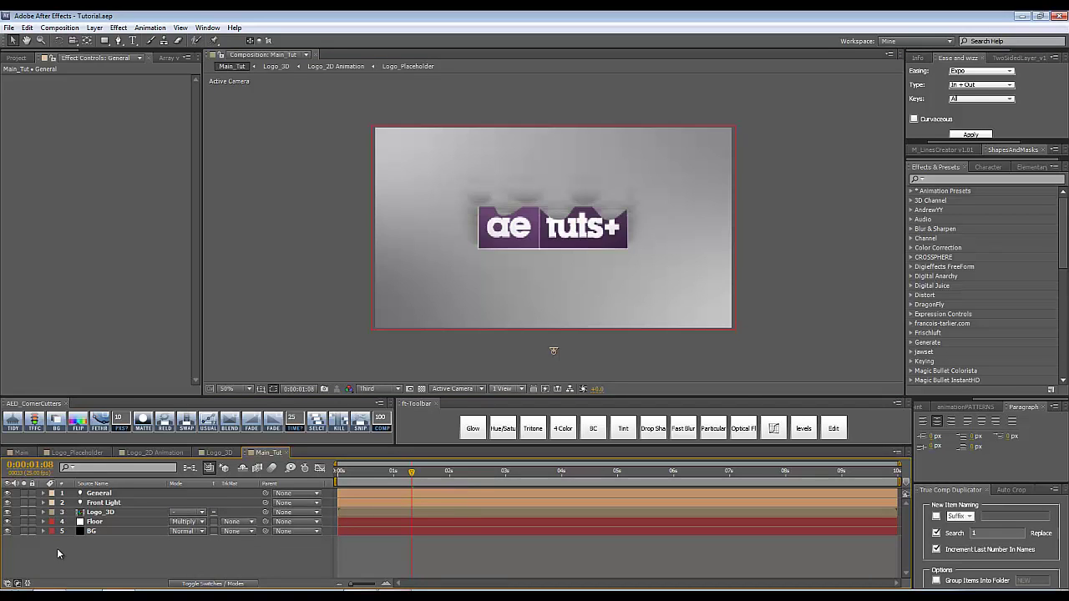
pyautogui.hotkey('ctrl', 'alt', 'shift', 'c')
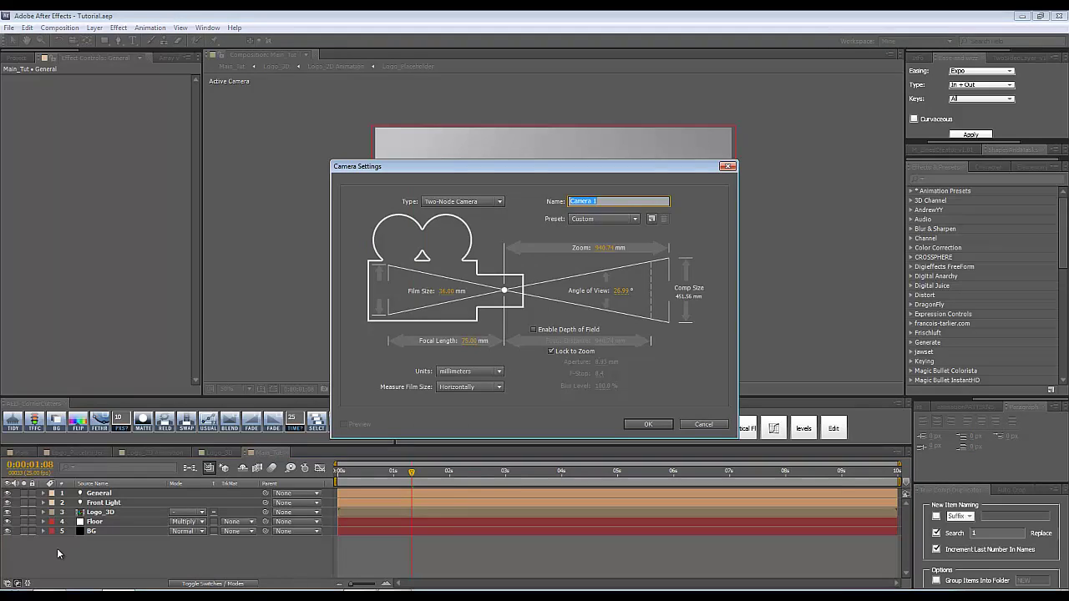
pyautogui.press('Return')
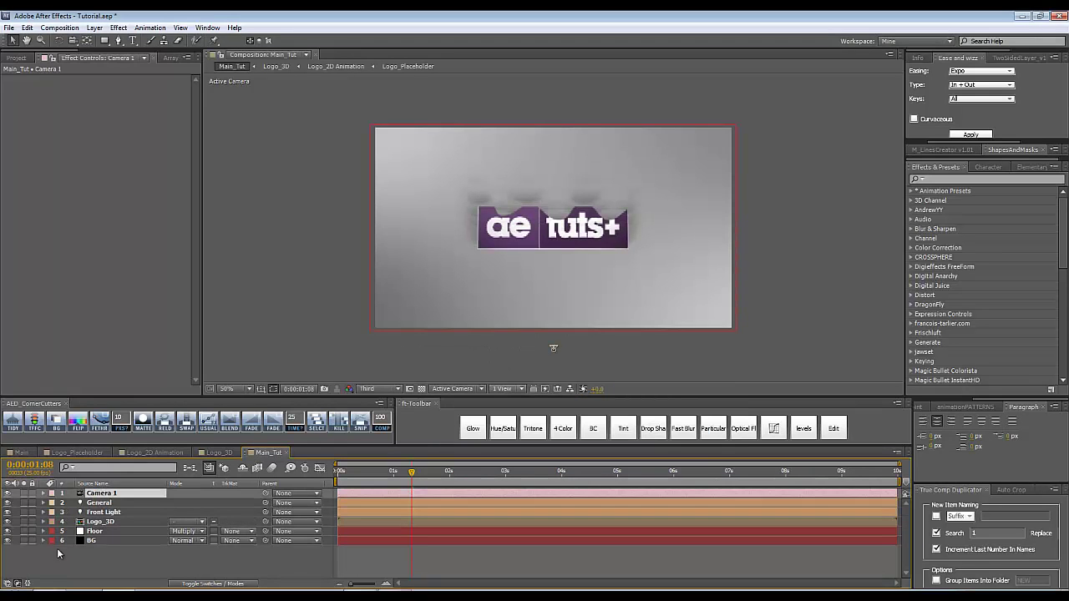
# Add a null object named CamControl to Main_Tut and make it a 3D layer.
pyautogui.hotkey('ctrl', 'alt', 'shift', 'y')
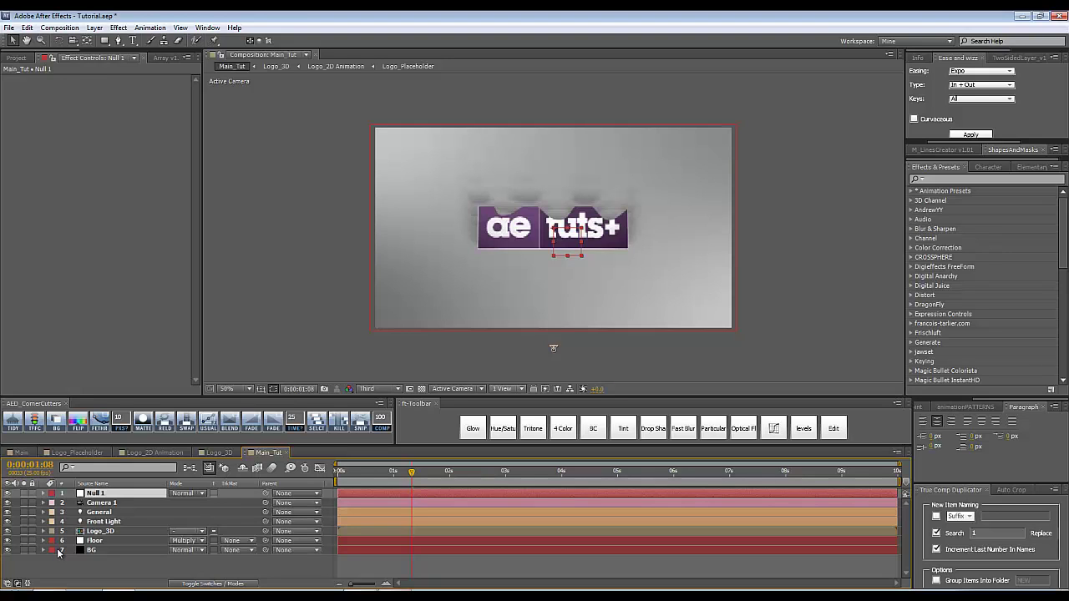
pyautogui.hotkey('ctrl', 'shift', 'y')
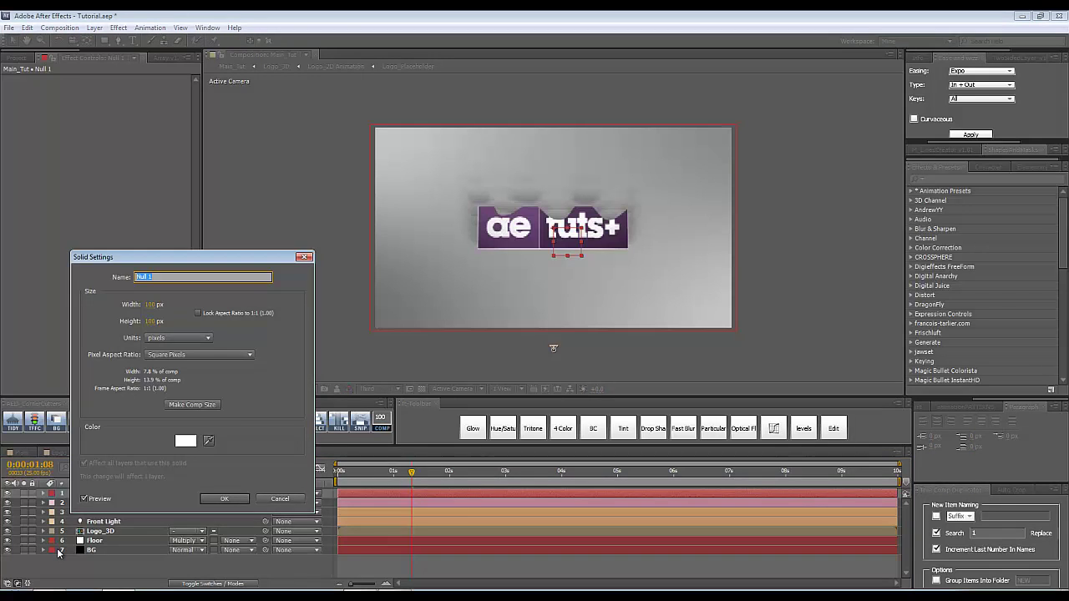
pyautogui.write('Cam Control')
pyautogui.press('Return')
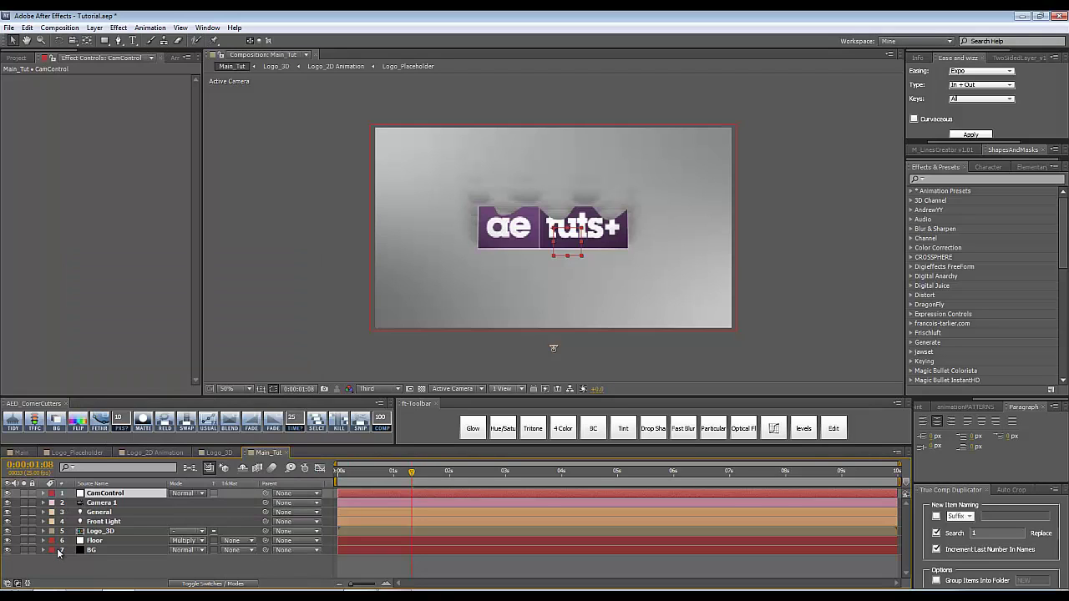
pyautogui.press('F4')
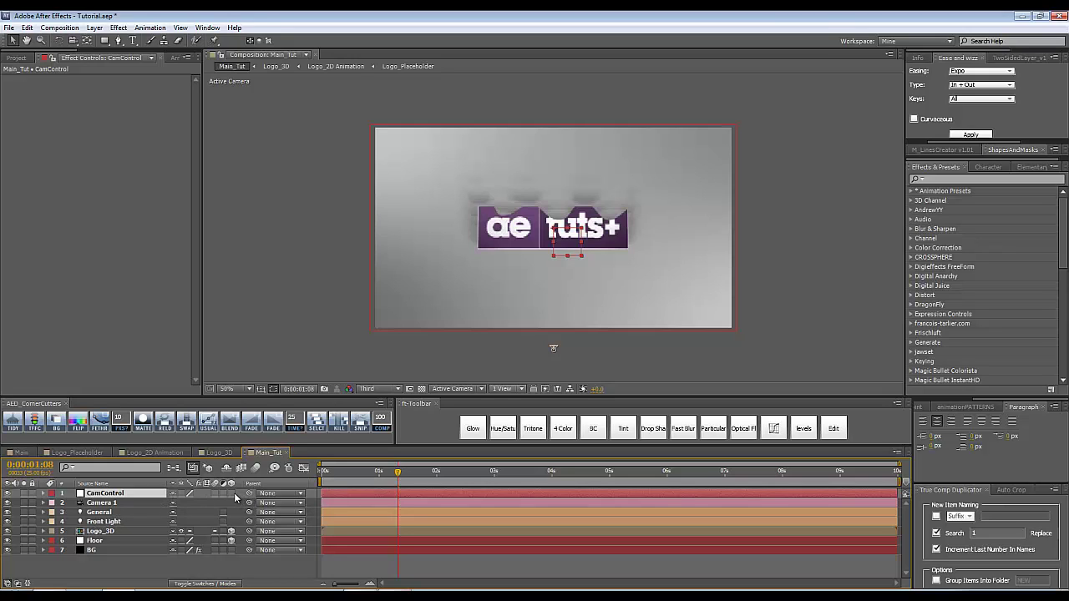
# Parent Camera 1 to the CamControl null and keyframe the null's position at the start of the composition.
pyautogui.moveTo(249, 502); pyautogui.dragTo(130, 499)
pyautogui.press('Home')
pyautogui.hotkey('alt', 'shift', 'p')
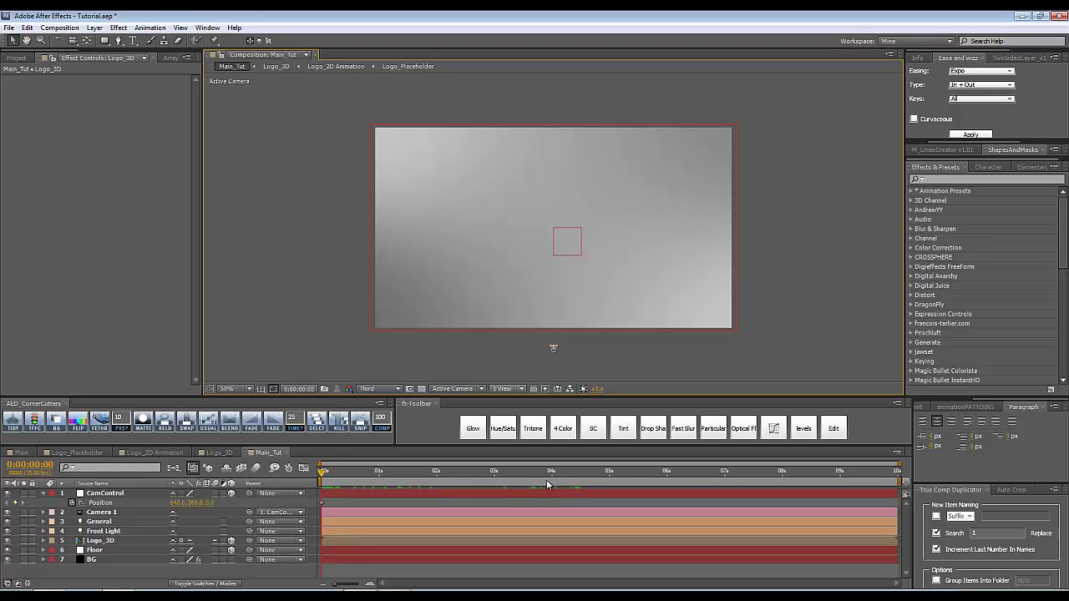
# Add a CamControl position keyframe at 0:00:04:05 with the Z position at about 1409, moving the camera closer to the logo.
pyautogui.click(565, 473)
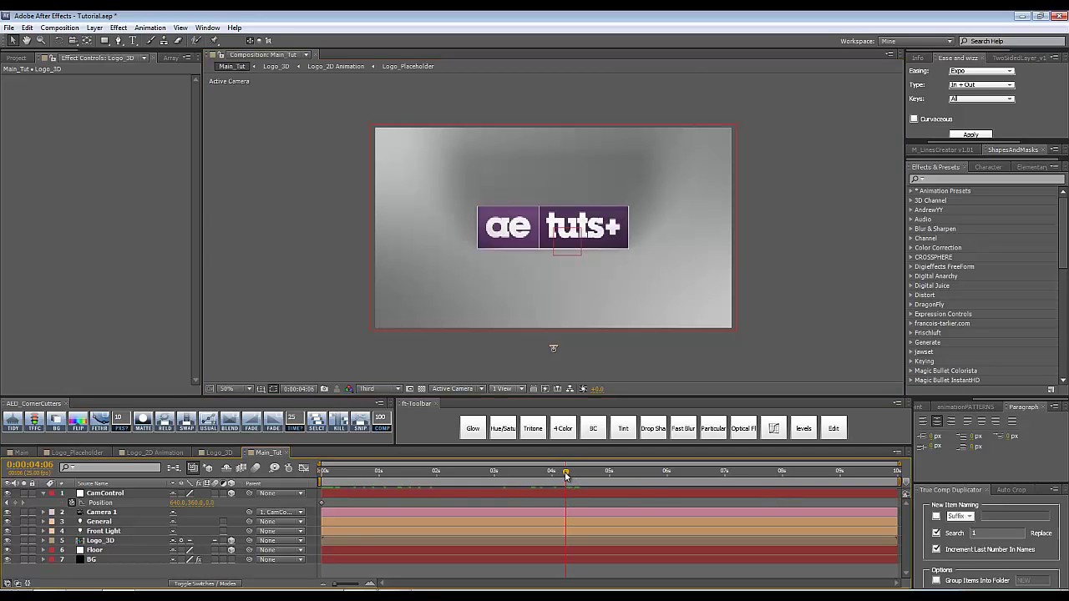
pyautogui.moveTo(566, 474); pyautogui.dragTo(564, 476)
pyautogui.click(15, 503)
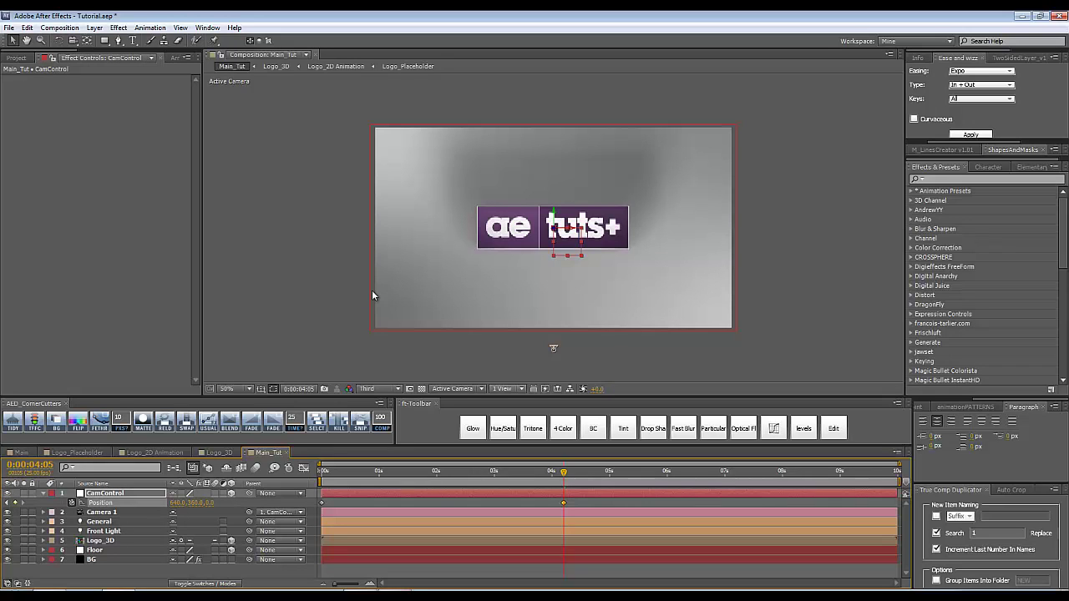
pyautogui.scroll(1, 371, 290)
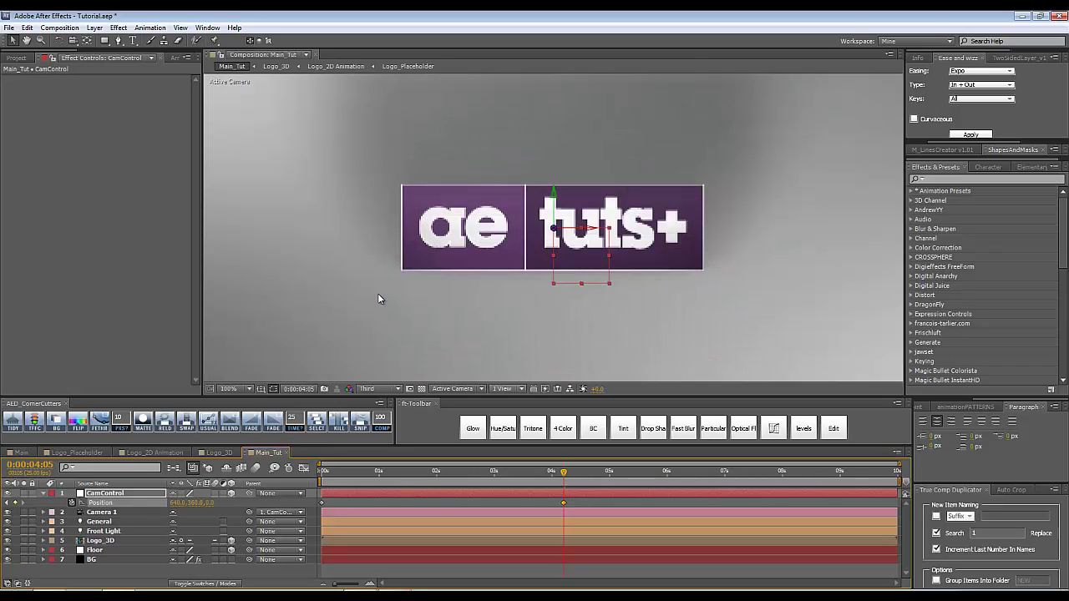
pyautogui.scroll(-1, 377, 293)
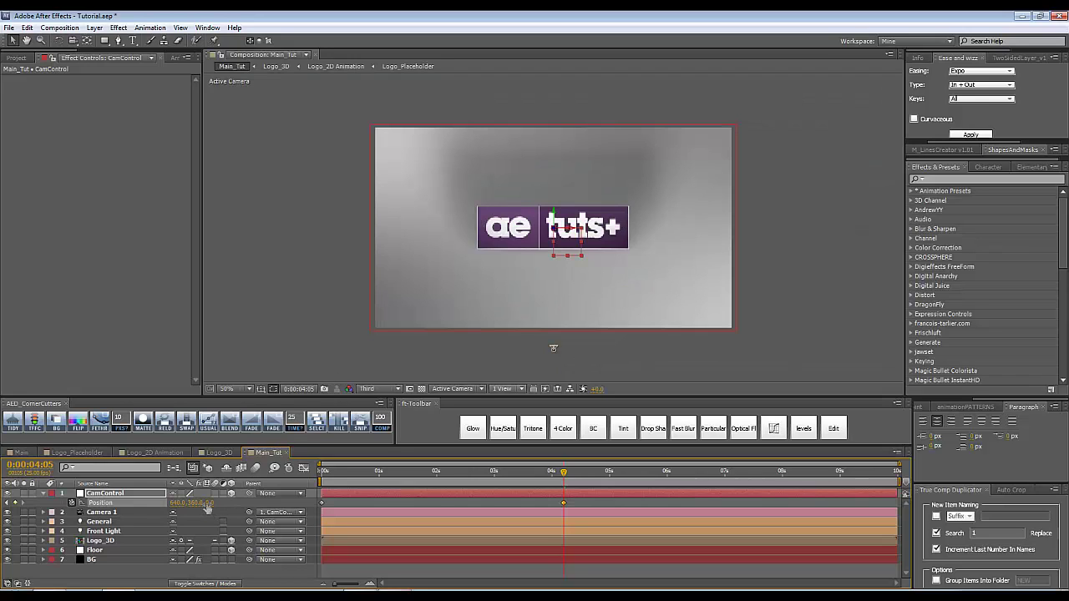
pyautogui.moveTo(552, 347); pyautogui.dragTo(553, 385)
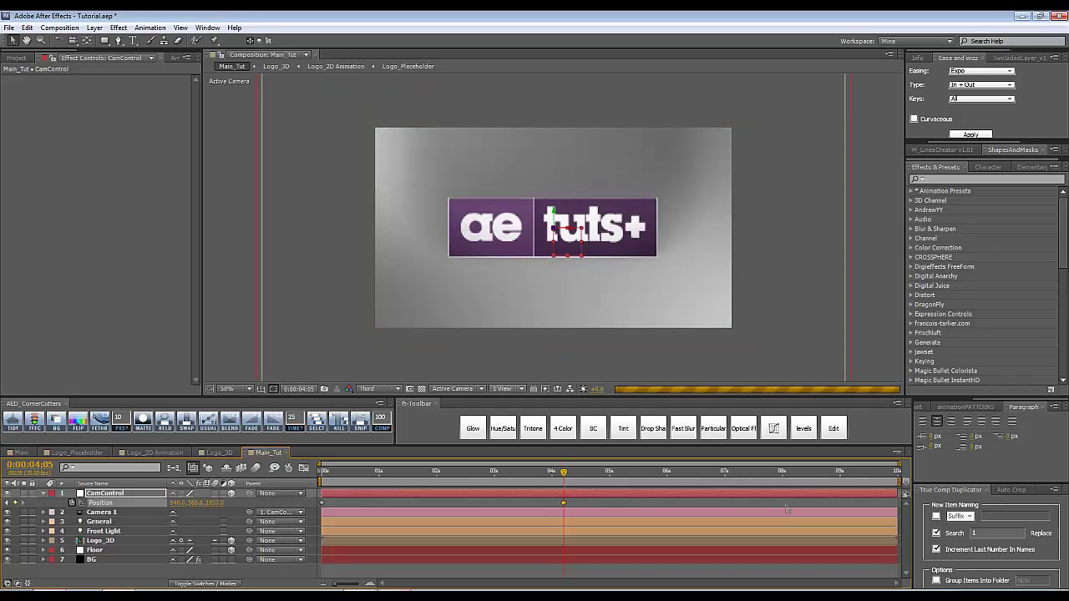
pyautogui.moveTo(219, 504); pyautogui.dragTo(480, 499)
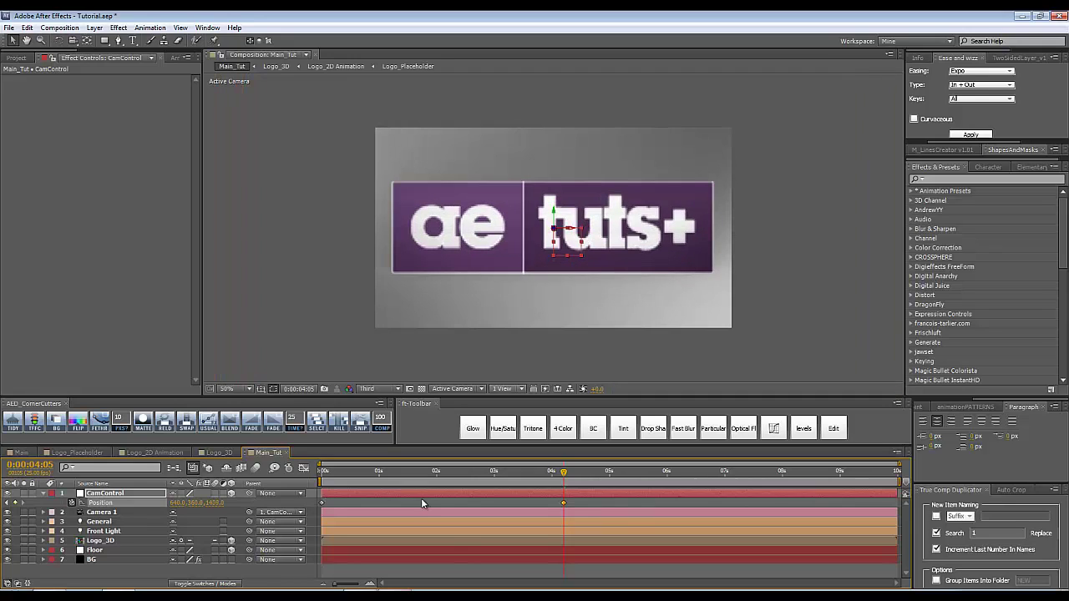
# Reveal the CamControl null's rotation properties alongside its position and set X Rotation to 20°.
pyautogui.click(116, 493)
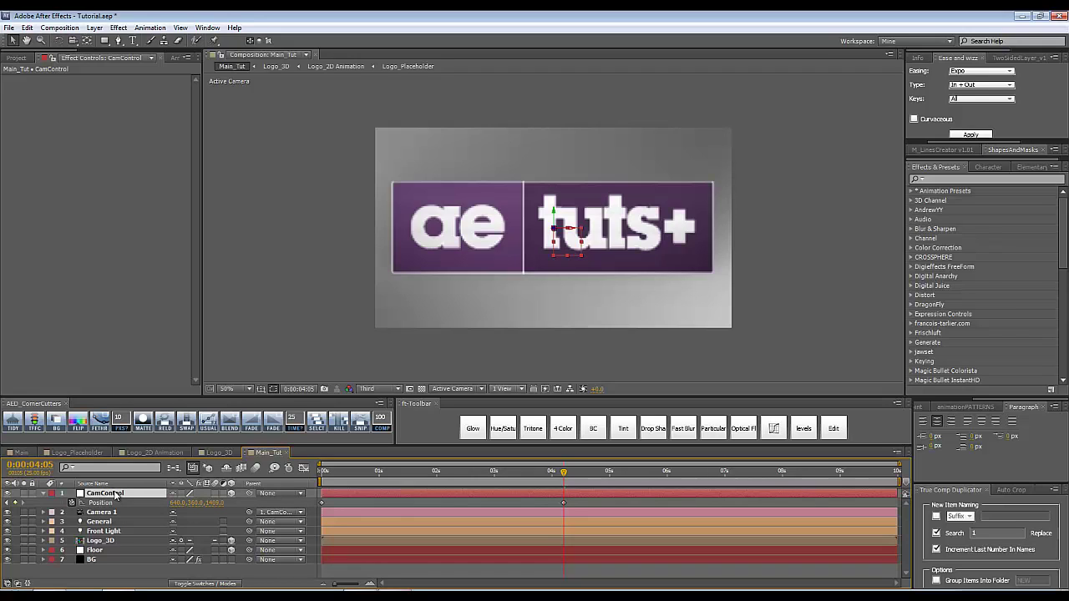
pyautogui.hotkey('shift', 'r')
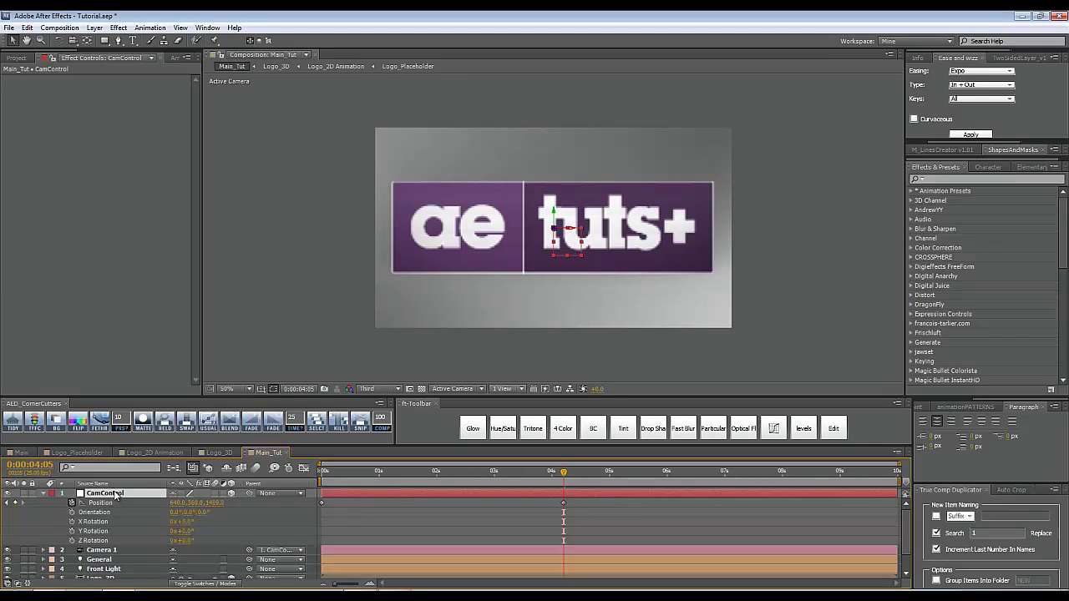
pyautogui.click(75, 522)
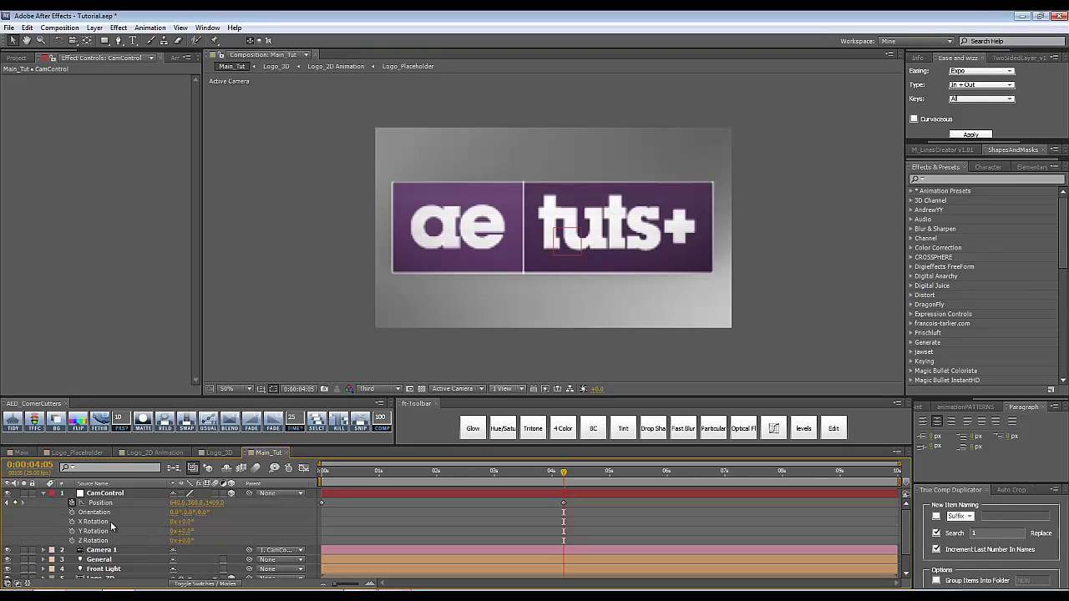
pyautogui.click(190, 521)
pyautogui.write('20')
pyautogui.press('Return')
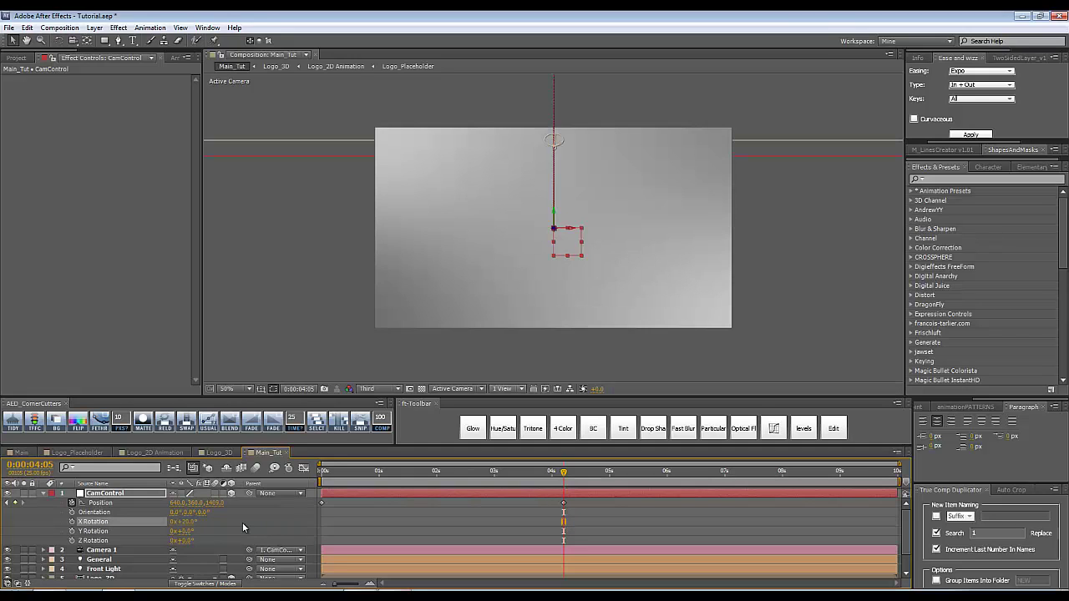
pyautogui.click(242, 522)
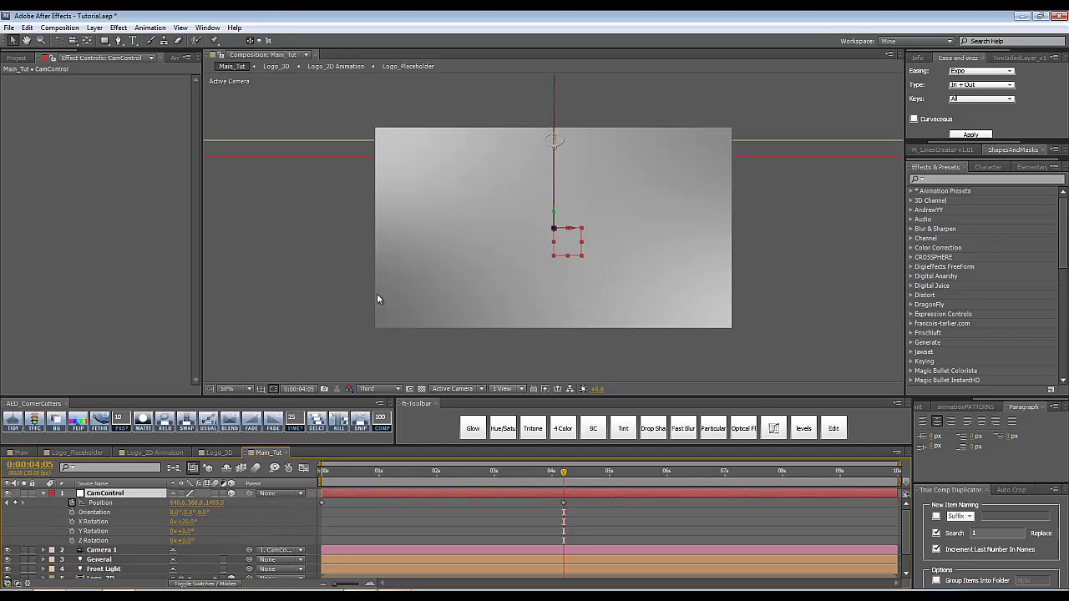
# Set CamControl's Y position to about -134 at 0:00:04:05 to bring the tilted logo back into frame.
pyautogui.press(',')
pyautogui.press(',')
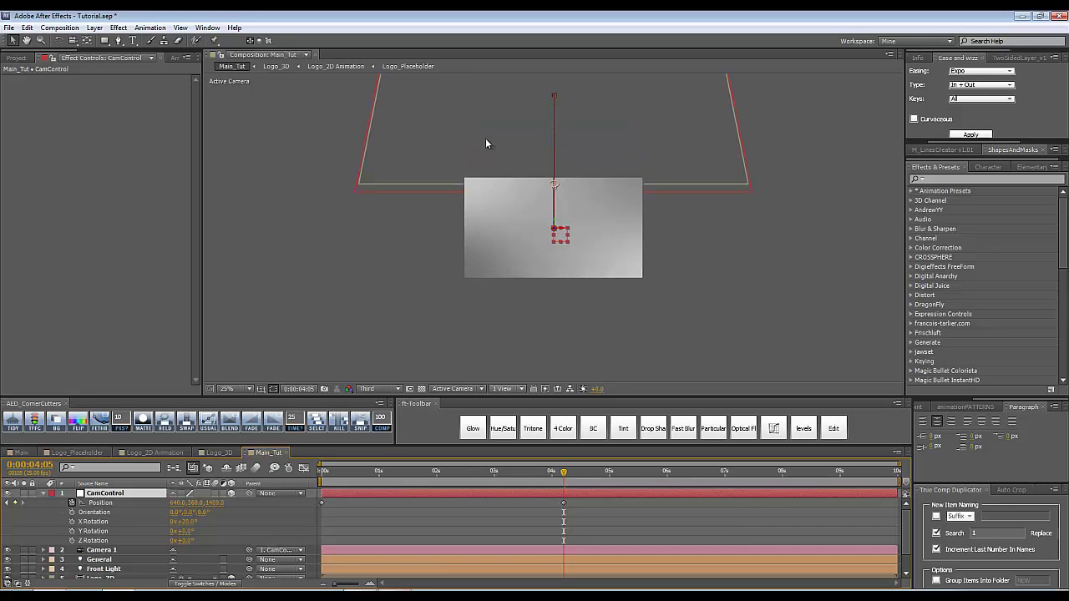
pyautogui.press(',')
pyautogui.press('.')
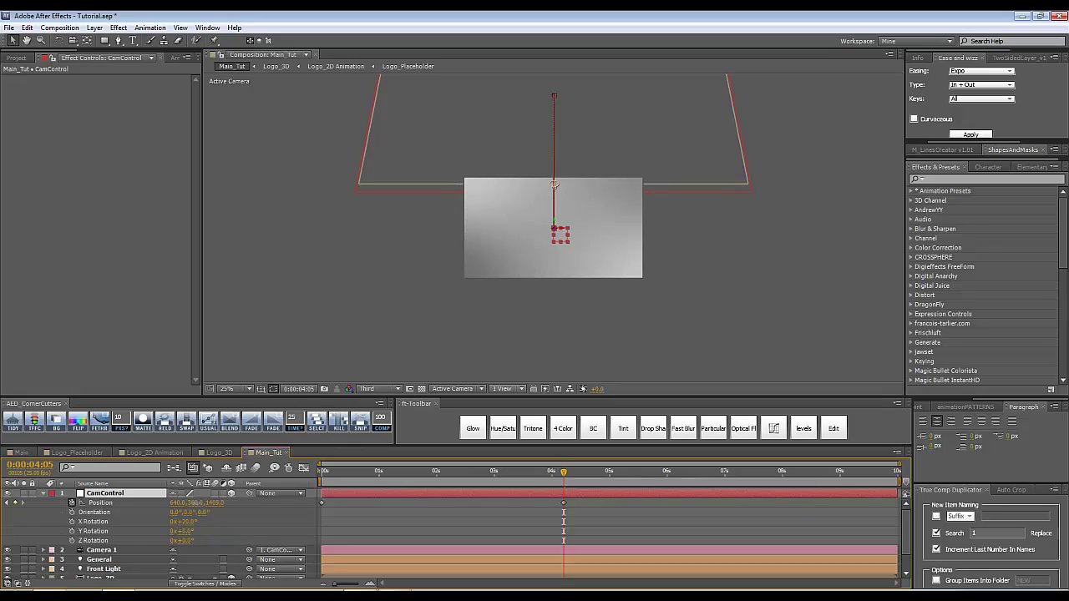
pyautogui.moveTo(199, 506); pyautogui.dragTo(130, 507)
pyautogui.moveTo(554, 220); pyautogui.dragTo(552, 357)
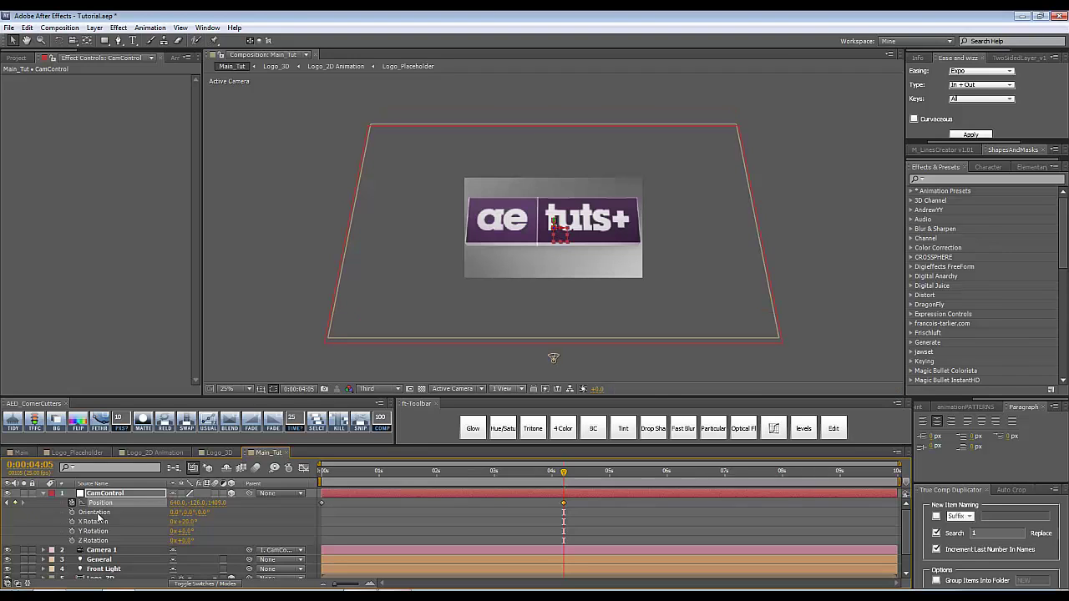
pyautogui.moveTo(187, 504); pyautogui.dragTo(180, 504)
pyautogui.press('.')
pyautogui.press('.')
pyautogui.press('.')
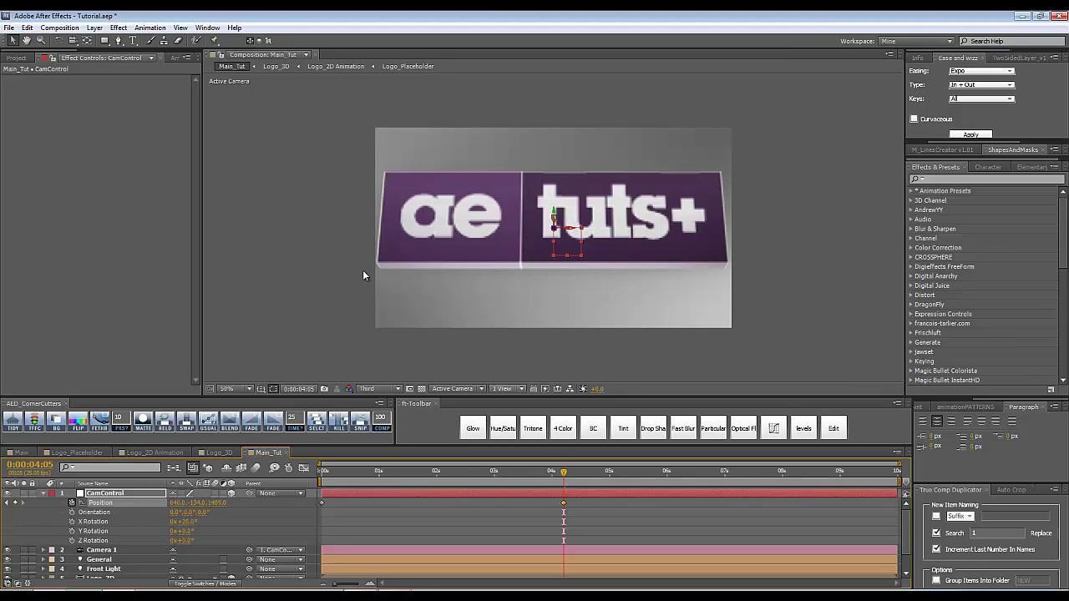
pyautogui.press('.')
pyautogui.press(',')
# Set CamControl's X Rotation to 45° and its Y position to about -1024 at 0:00:04:05 to reframe the logo.
pyautogui.click(183, 521)
pyautogui.write('45')
pyautogui.press('Return')
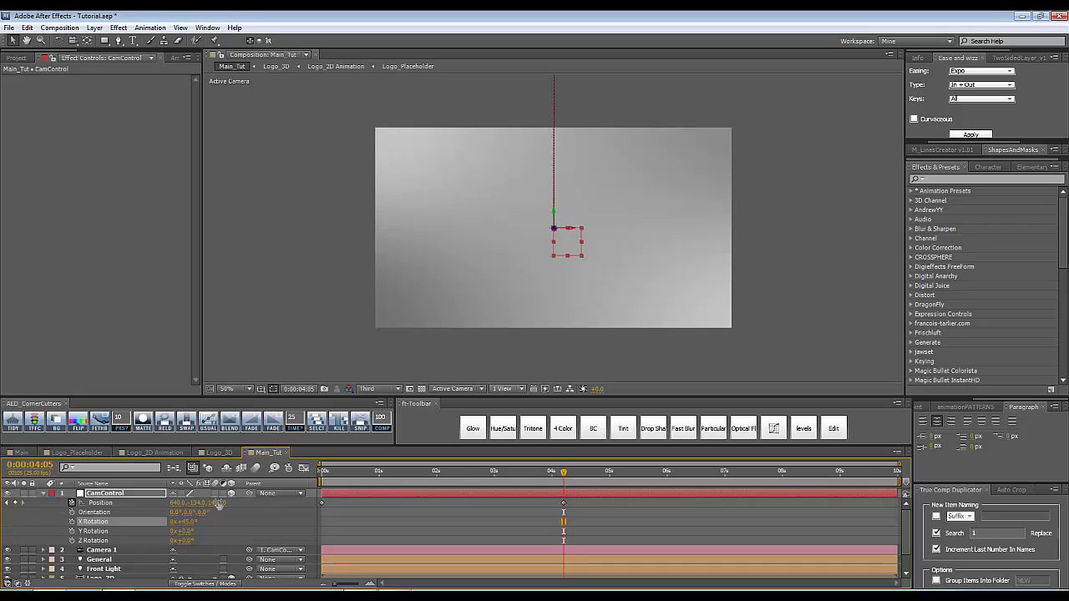
pyautogui.moveTo(200, 505)
pyautogui.mouseDown()
pyautogui.moveTo(178, 505)
pyautogui.moveTo(192, 505)
pyautogui.mouseUp()
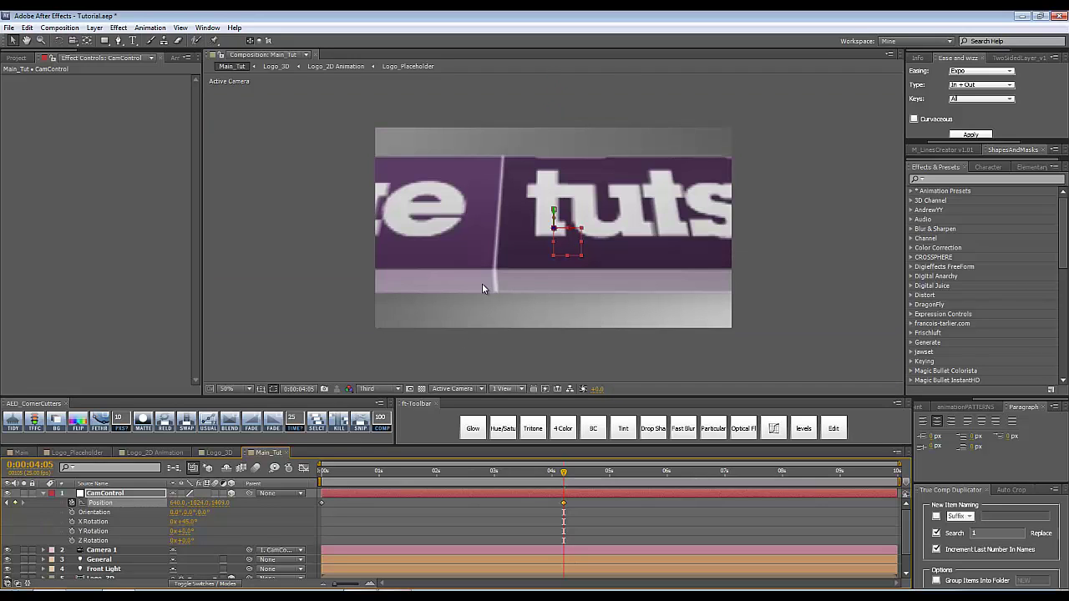
# Rotate CamControl to 15° in Y and 13° in Z, and set its X position to about 1092 at 0:00:04:05.
pyautogui.click(222, 538)
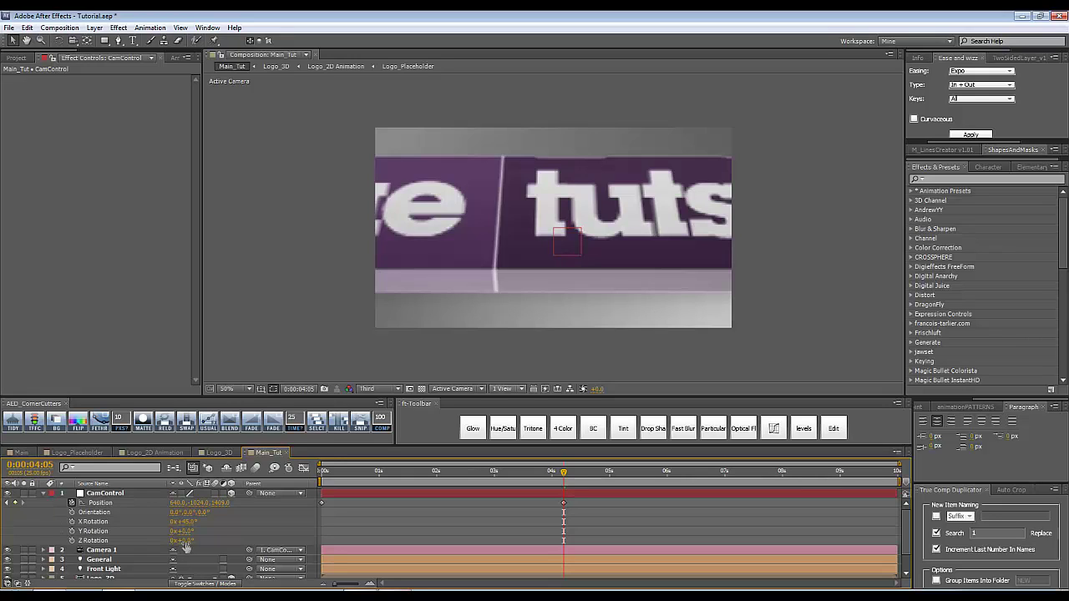
pyautogui.moveTo(189, 546); pyautogui.dragTo(555, 502)
pyautogui.click(192, 531)
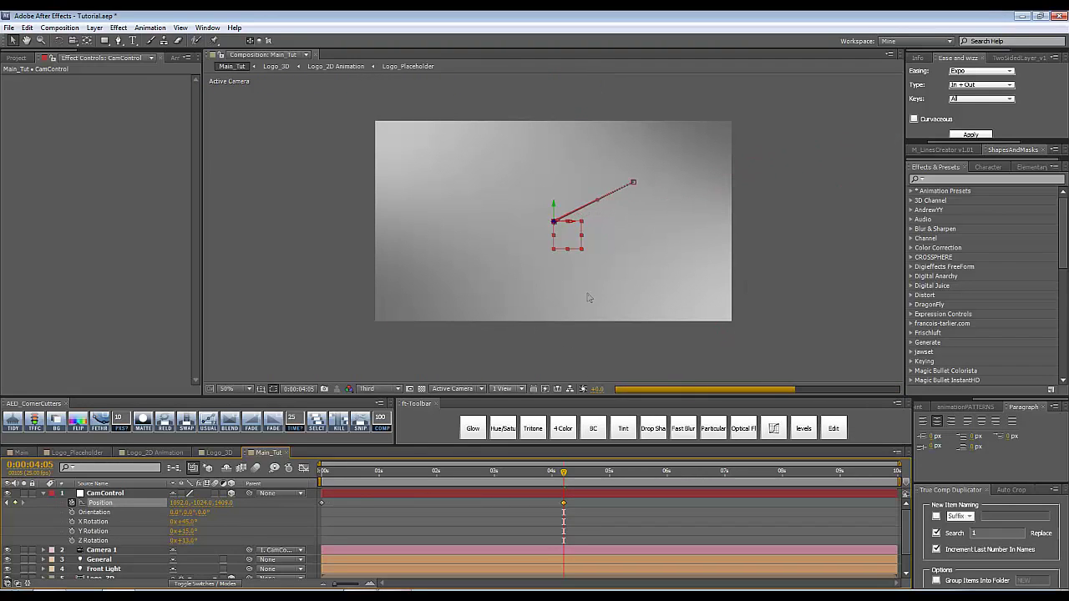
pyautogui.scroll(-1, 587, 297)
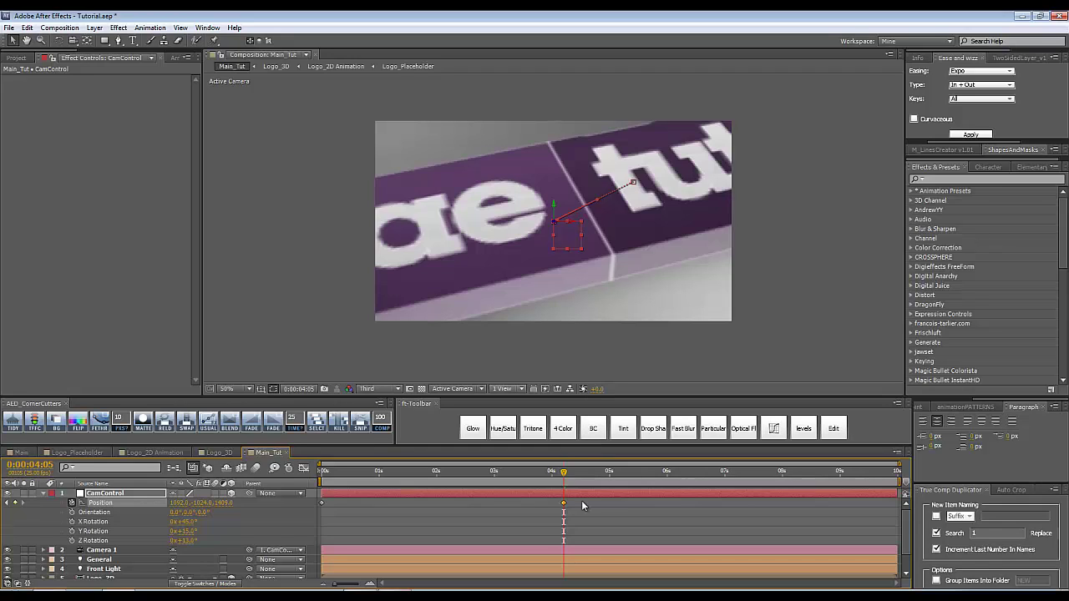
pyautogui.moveTo(594, 524); pyautogui.dragTo(548, 501)
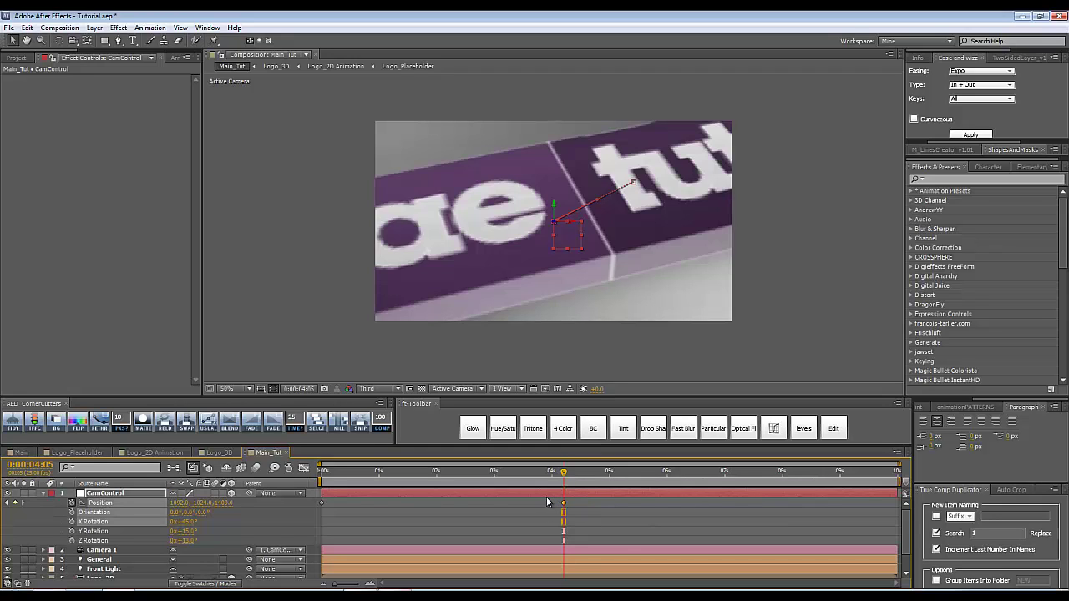
pyautogui.click(328, 474)
pyautogui.hotkey('ctrl', 'x')
pyautogui.hotkey('ctrl', 'v')
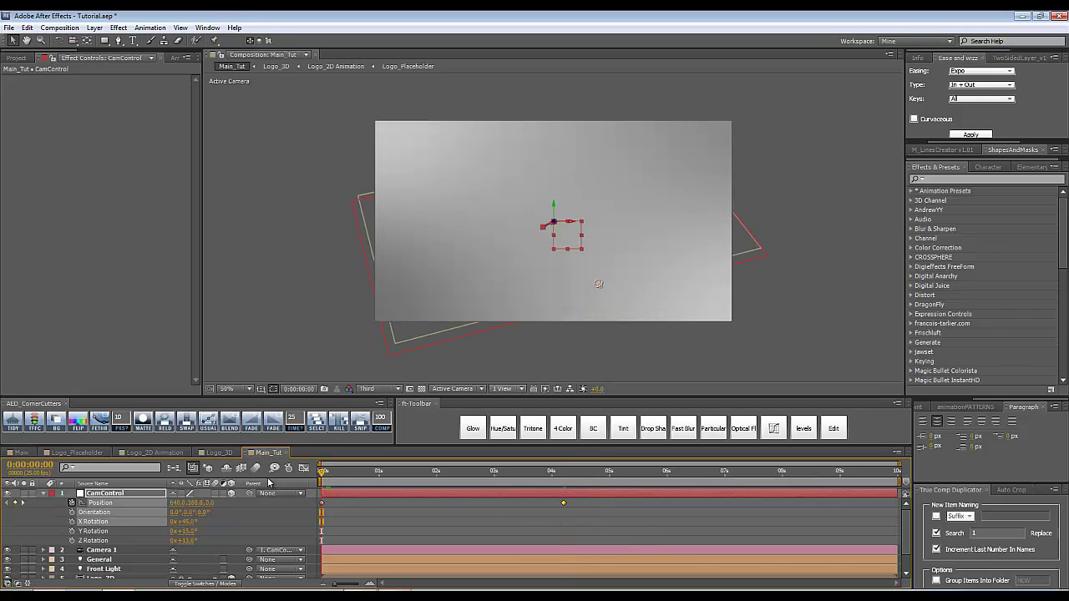
pyautogui.click(301, 511)
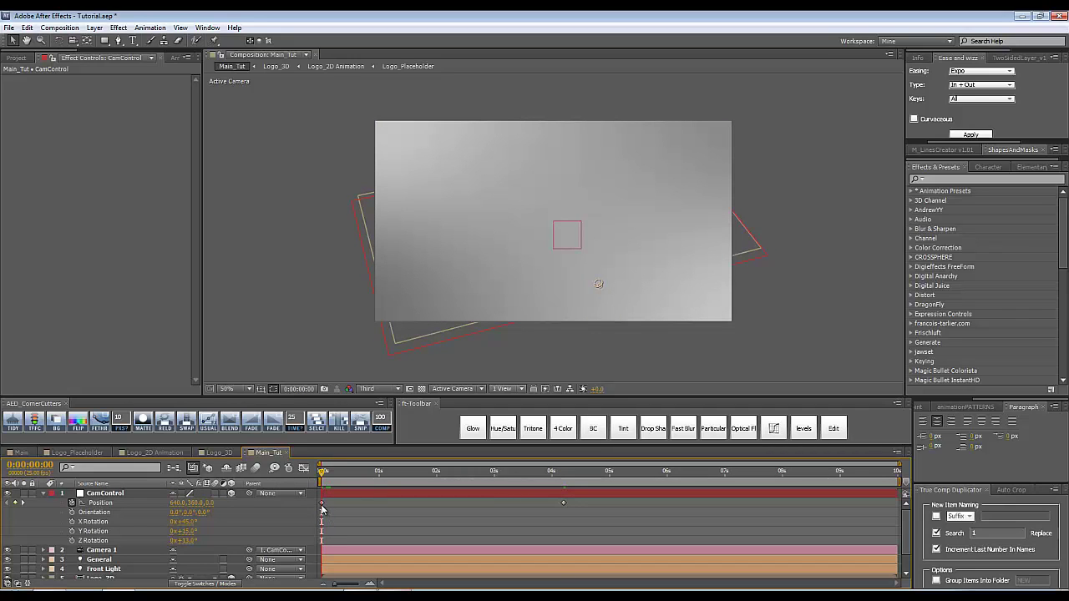
pyautogui.click(323, 511)
pyautogui.press('k')
pyautogui.hotkey('ctrl', 'x')
pyautogui.hotkey('ctrl', 'v')
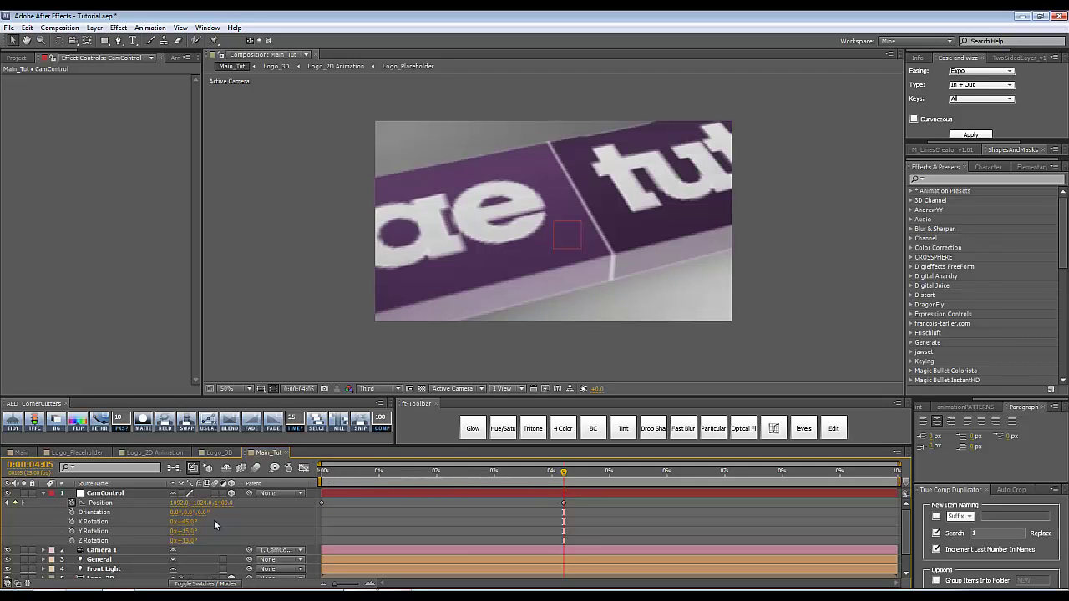
# Fine-tune CamControl's X position to about 1040 at 0:00:04:05 and adjust it at the start of the composition.
pyautogui.moveTo(178, 508)
pyautogui.mouseDown()
pyautogui.moveTo(199, 507)
pyautogui.moveTo(164, 512)
pyautogui.mouseUp()
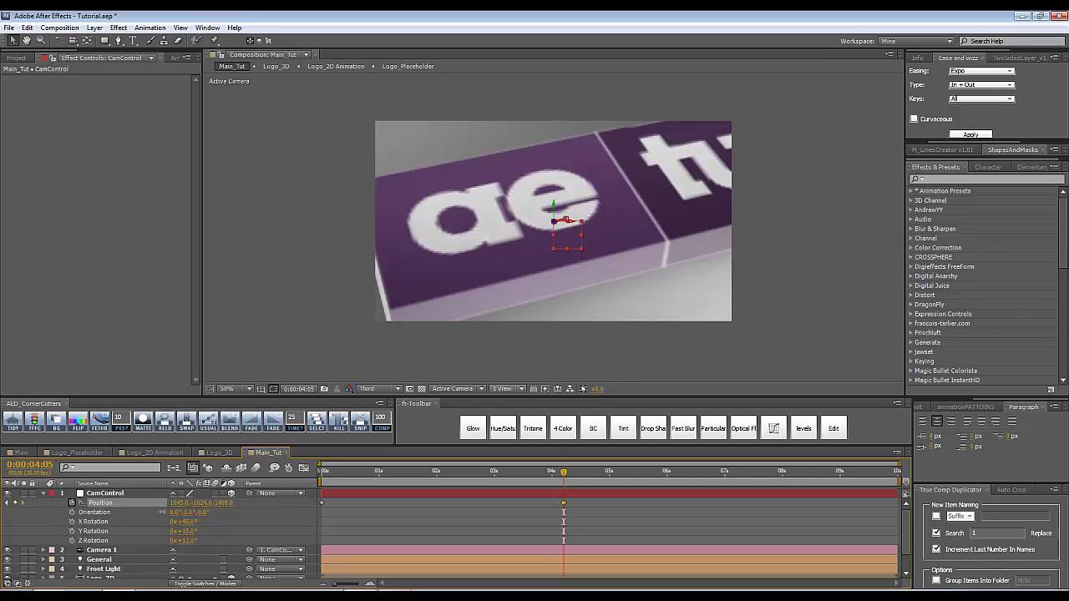
pyautogui.moveTo(163, 512); pyautogui.dragTo(159, 512)
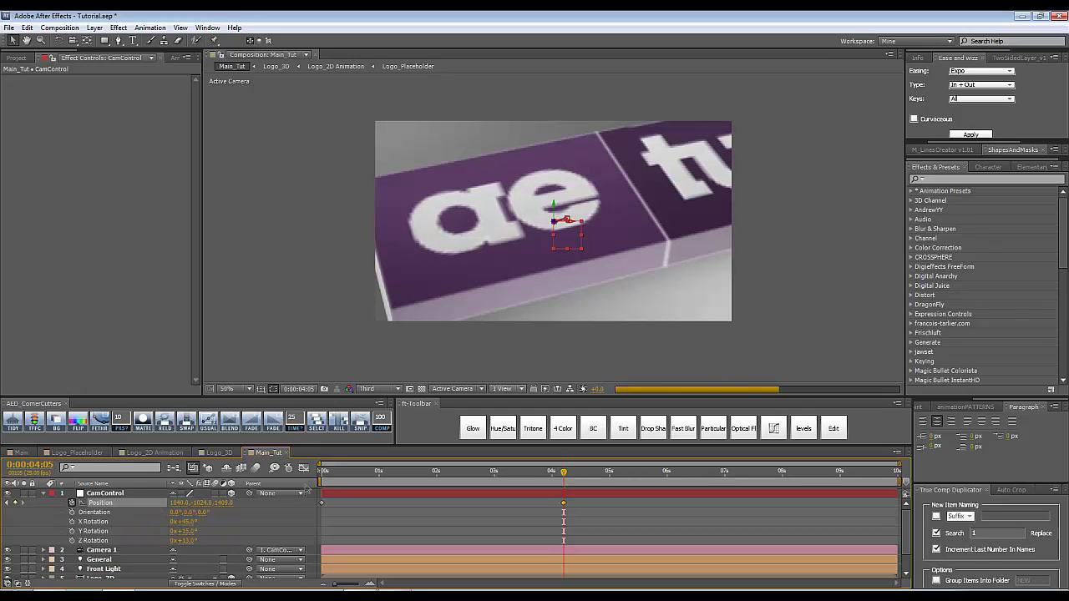
pyautogui.press('Home')
pyautogui.moveTo(177, 503); pyautogui.dragTo(564, 496)
pyautogui.click(288, 520)
pyautogui.click(43, 494)
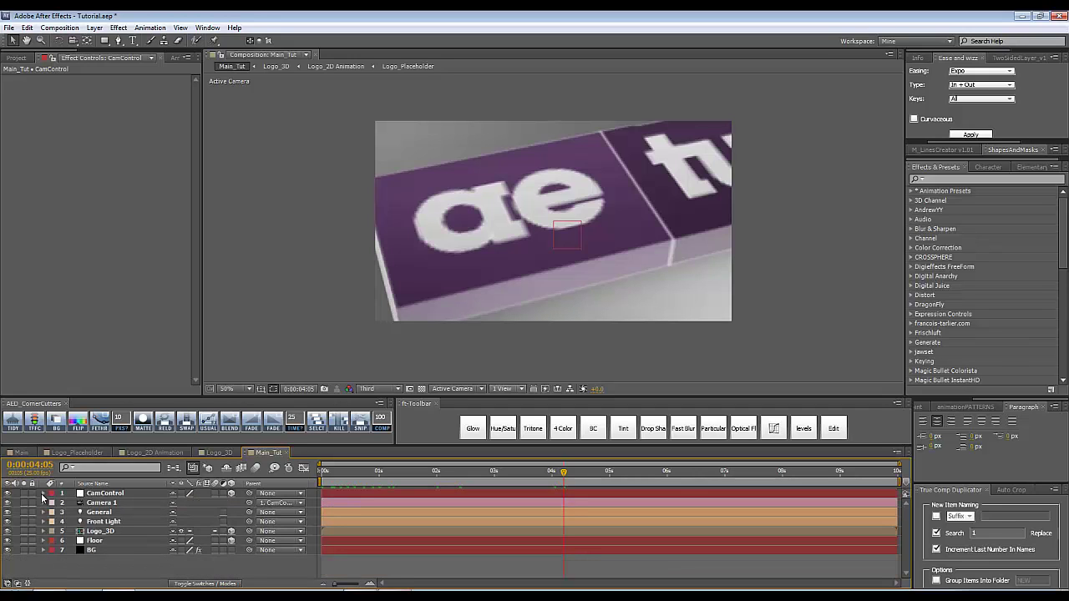
# Pre-compose all seven layers of Main_Tut into a new composition named 1_Tut, moving all attributes into it.
pyautogui.click(92, 549)
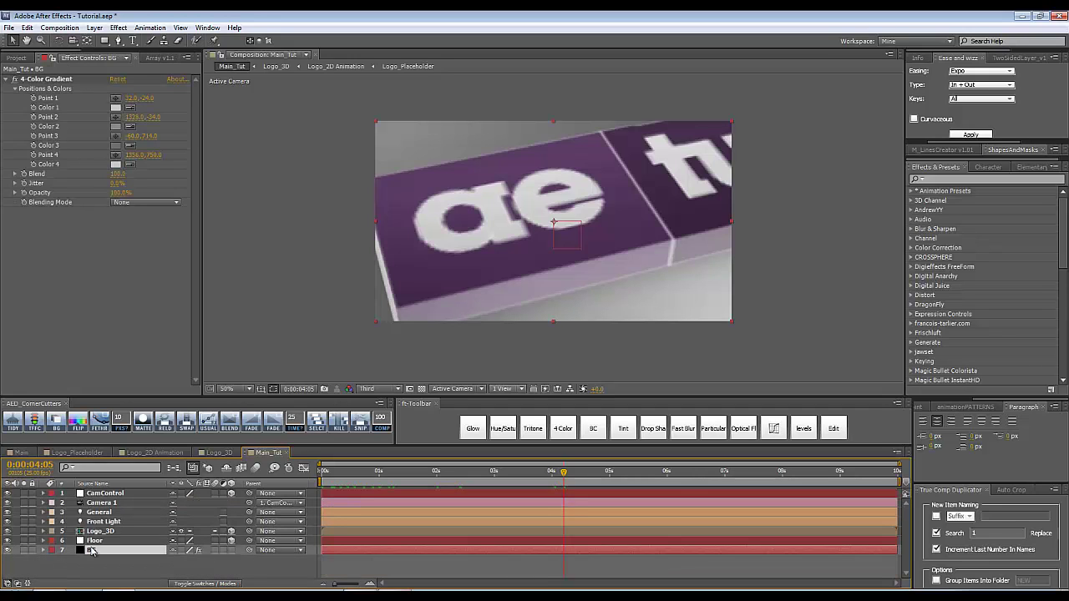
pyautogui.click(114, 497)
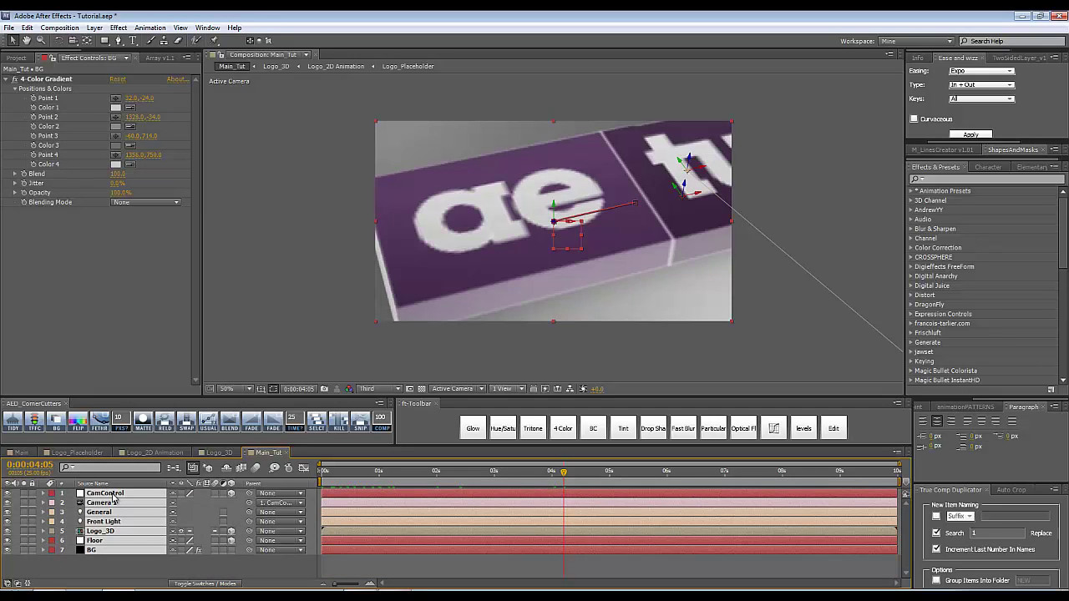
pyautogui.hotkey('ctrl', 'shift', 'c')
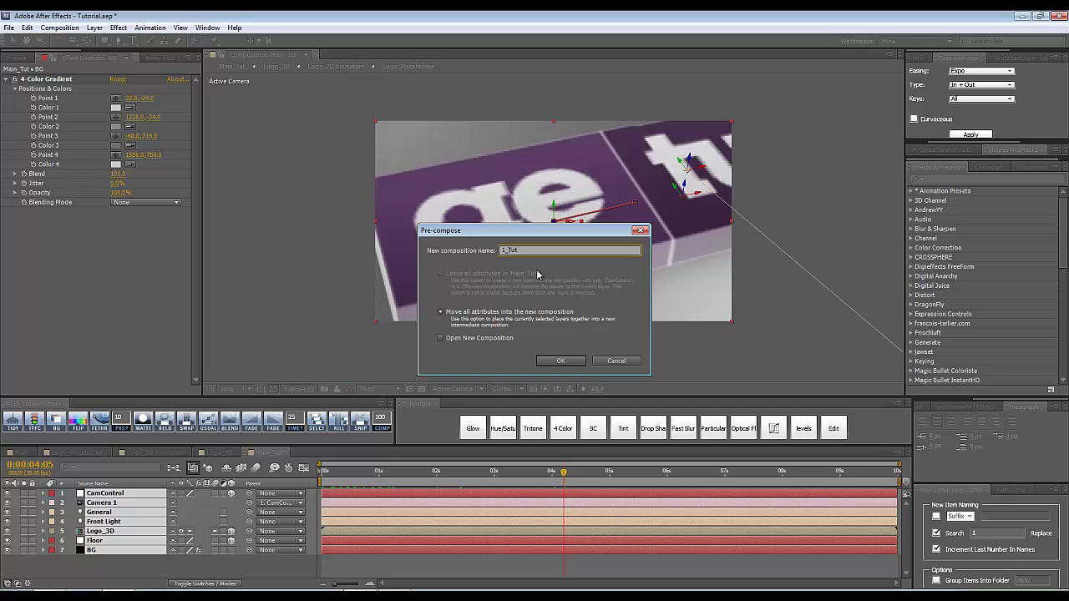
pyautogui.press('Return')
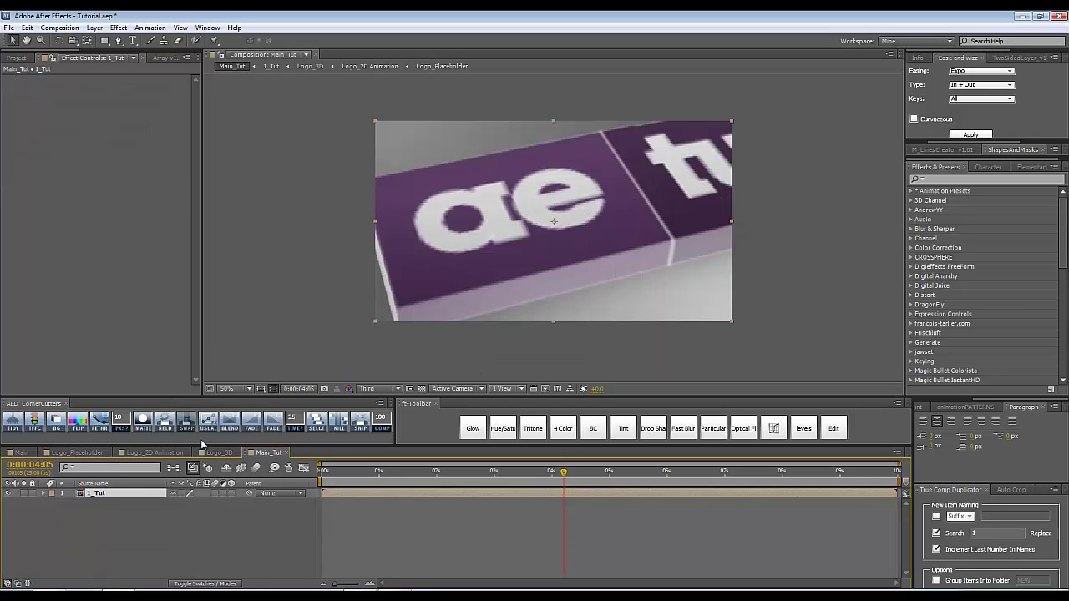
pyautogui.click(136, 525)
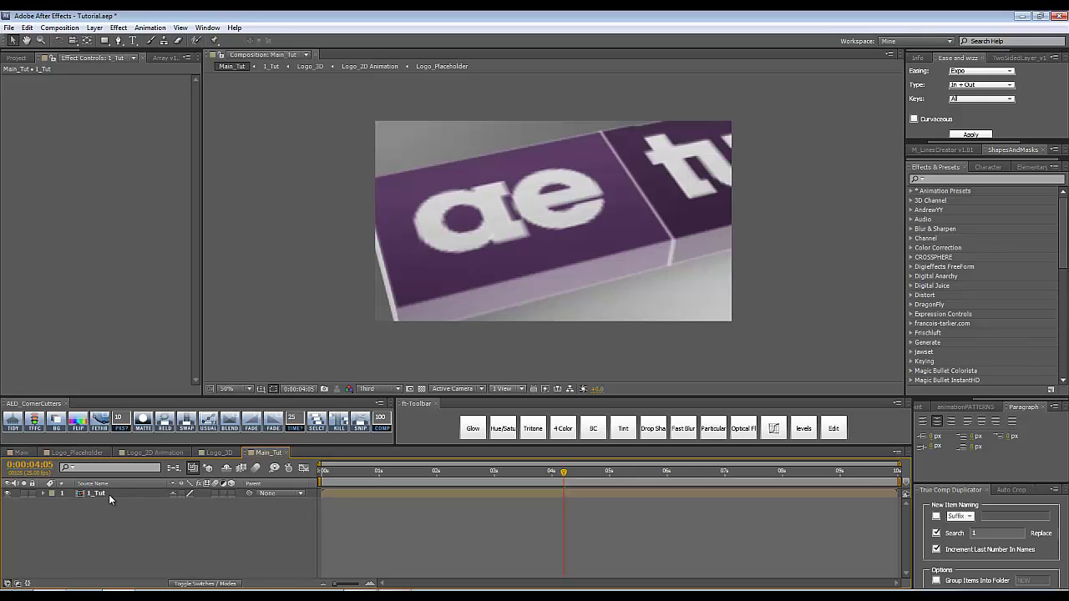
# Duplicate the 1_Tut composition three times and rename the copies 2_Tut, 3_Tut and 4_Tut.
pyautogui.click(17, 58)
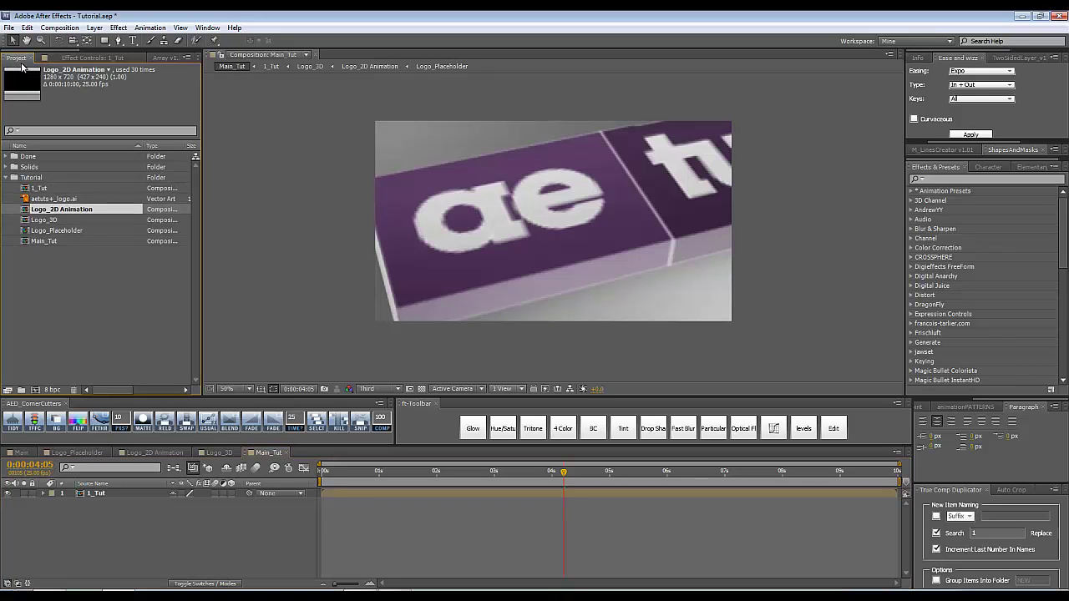
pyautogui.click(42, 188)
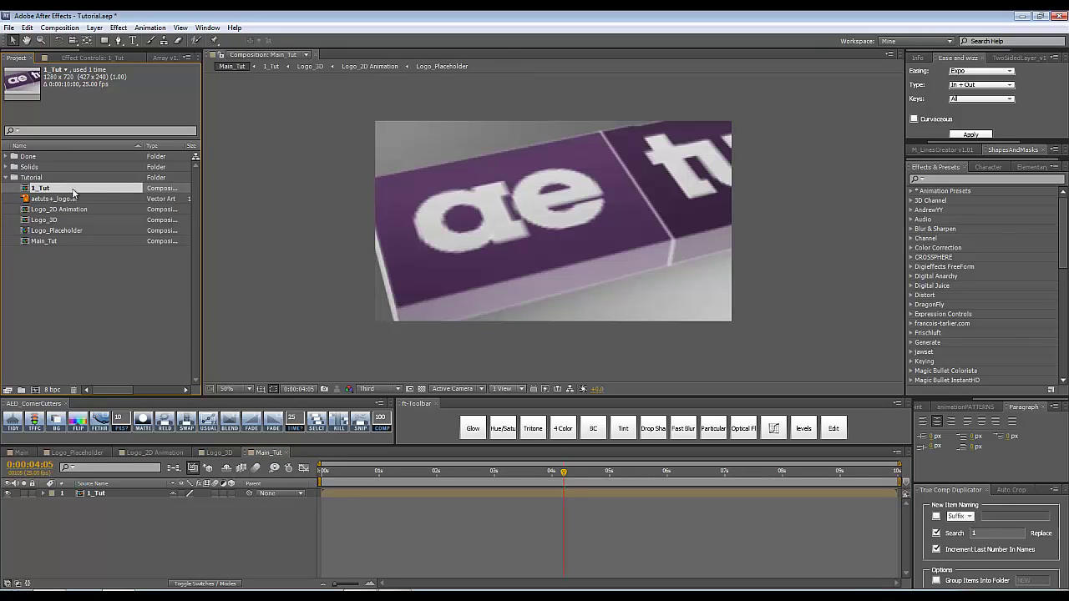
pyautogui.hotkey('ctrl', 'd')
pyautogui.hotkey('ctrl', 'd')
pyautogui.hotkey('ctrl', 'd')
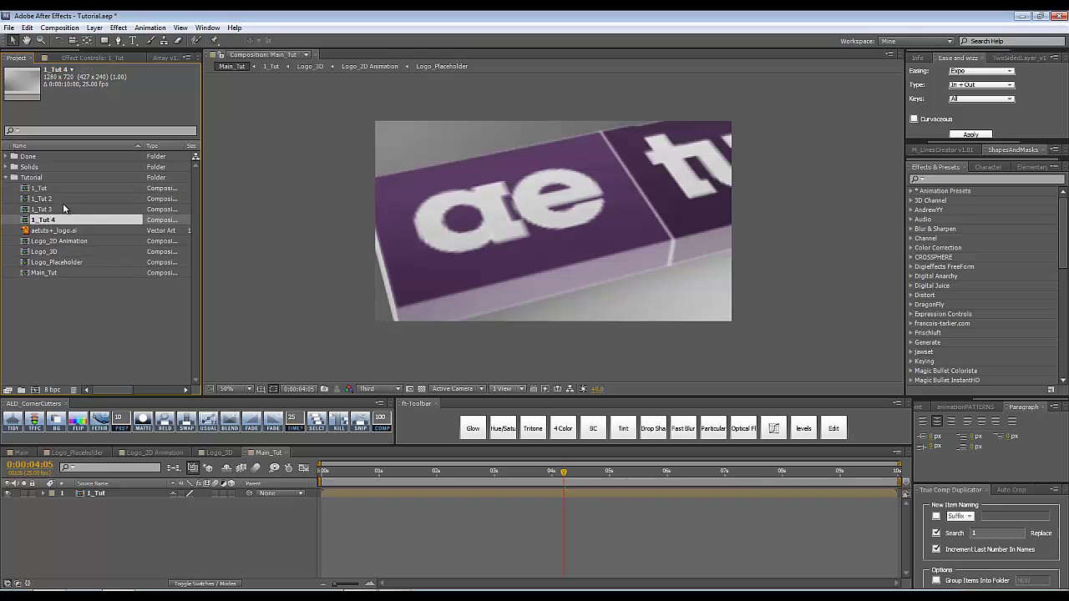
pyautogui.click(58, 199)
pyautogui.press('Return')
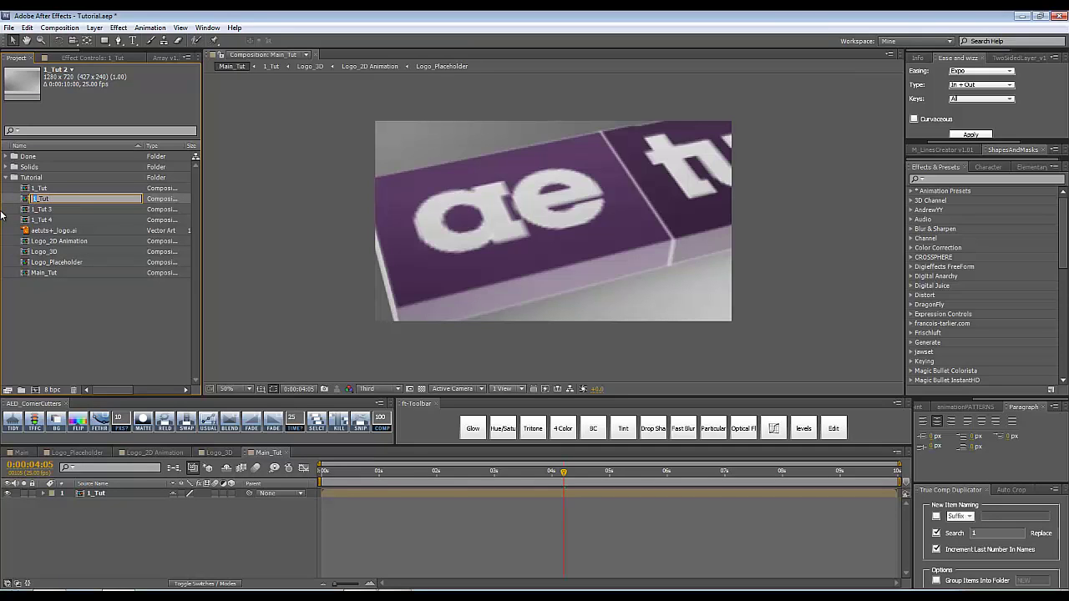
pyautogui.press('Return')
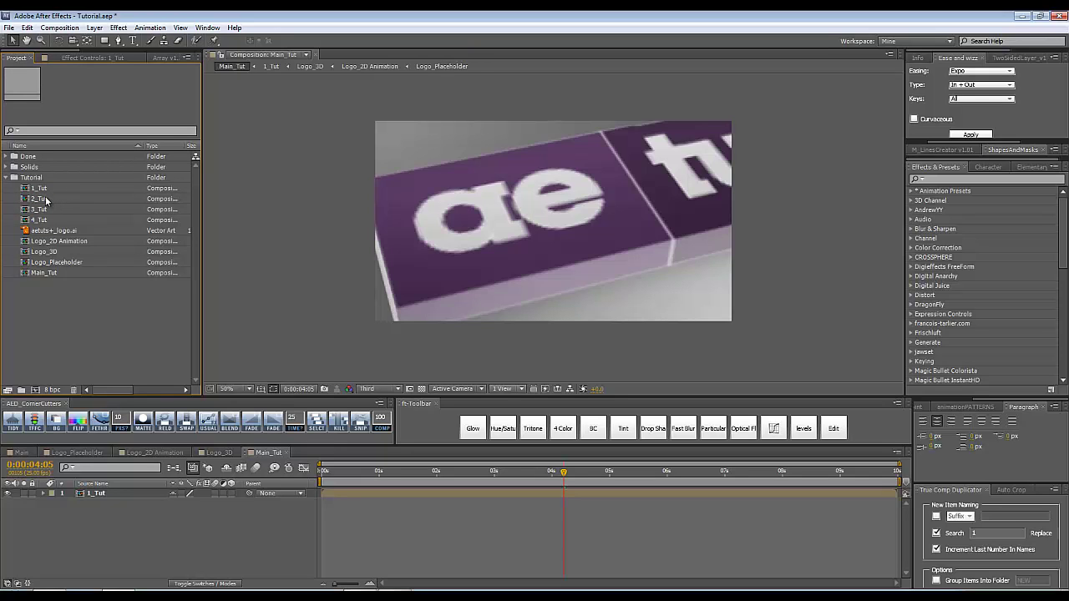
# Open the compositions 2_Tut, 3_Tut and 4_Tut, and preview the camera move in 2_Tut up to 0:00:01:21.
pyautogui.doubleClick(55, 201)
pyautogui.click(48, 210)
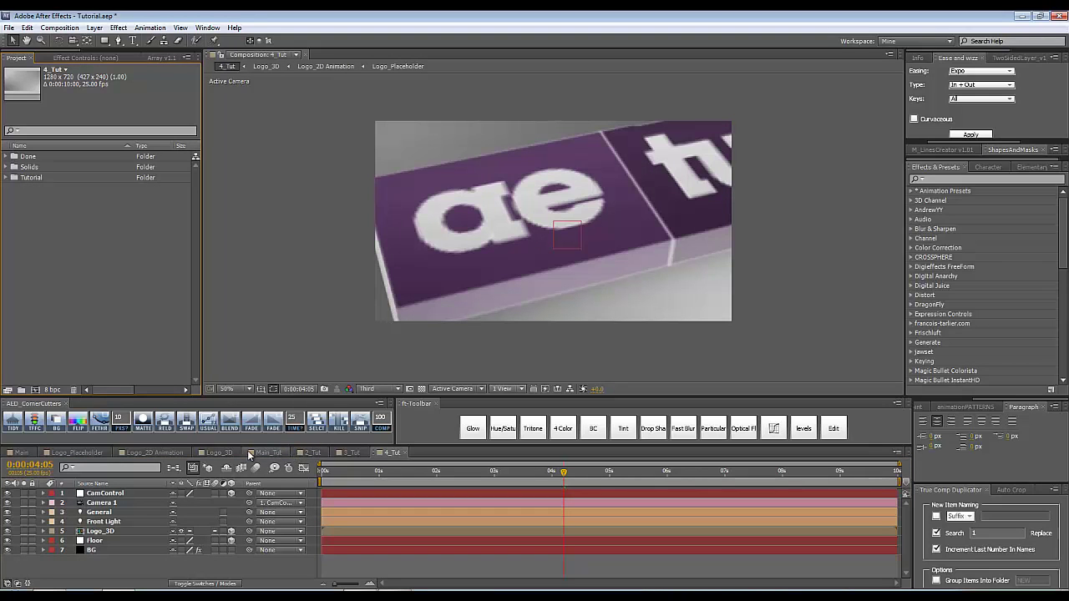
pyautogui.click(302, 454)
pyautogui.moveTo(324, 483); pyautogui.dragTo(427, 476)
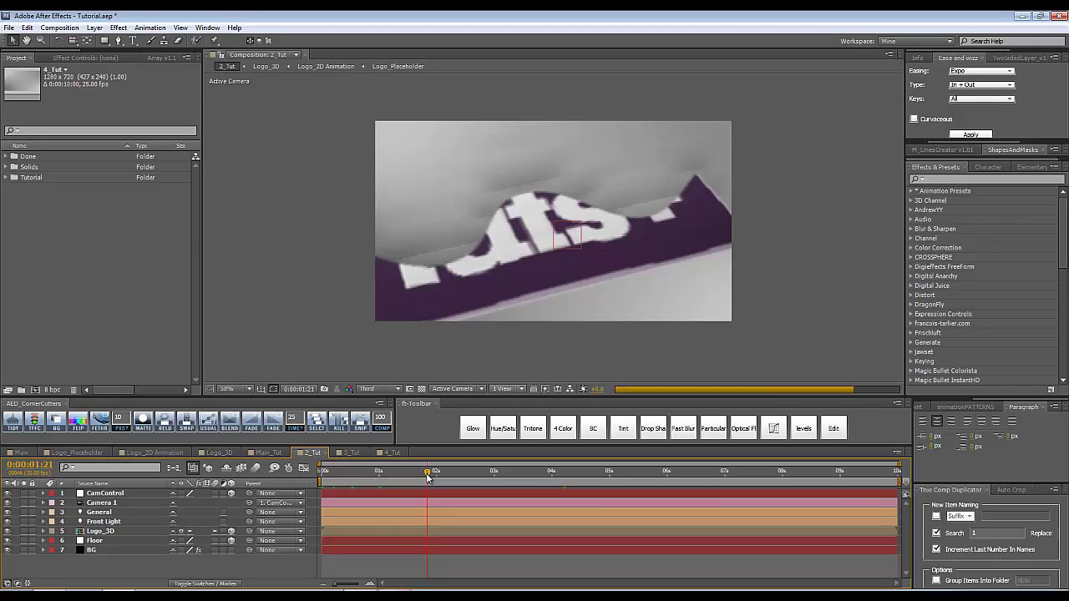
# Set CamControl's Y Rotation to -15° in 2_Tut, working at the 0:00:04:05 position keyframe.
pyautogui.click(122, 495)
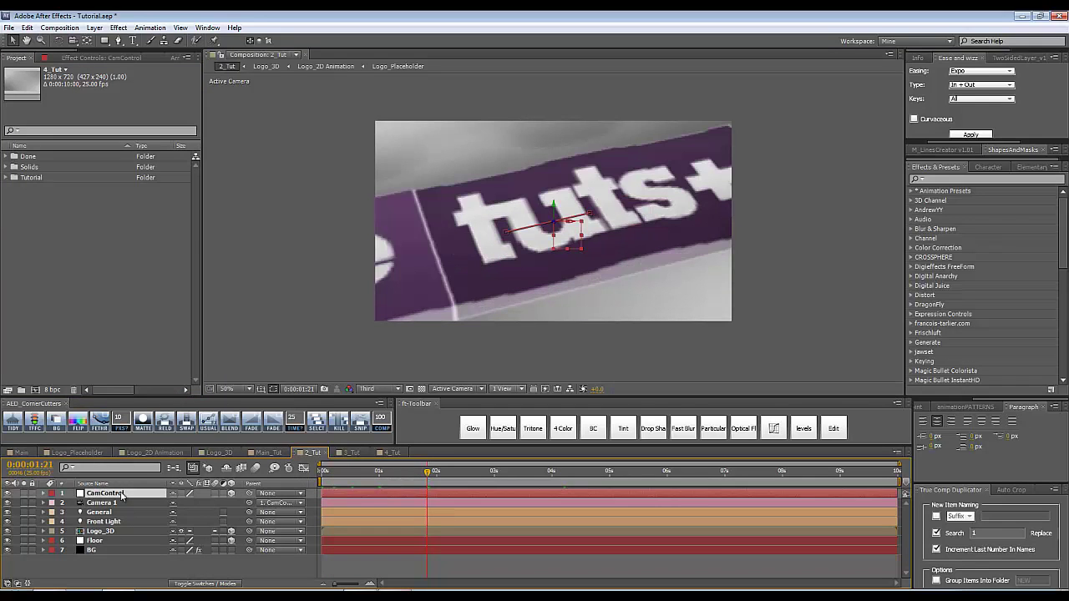
pyautogui.press('p')
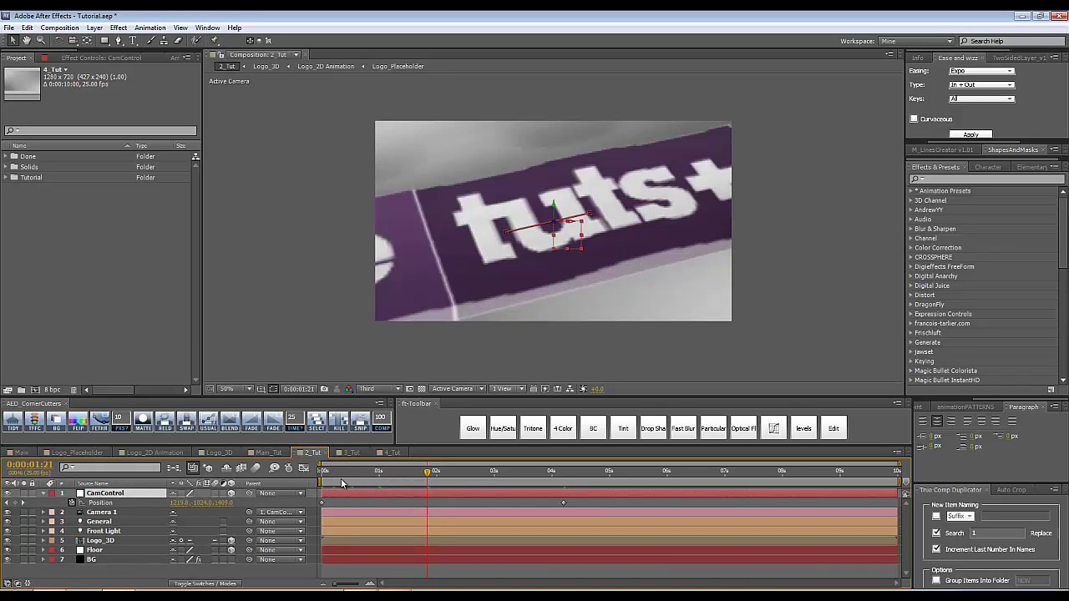
pyautogui.press('Home')
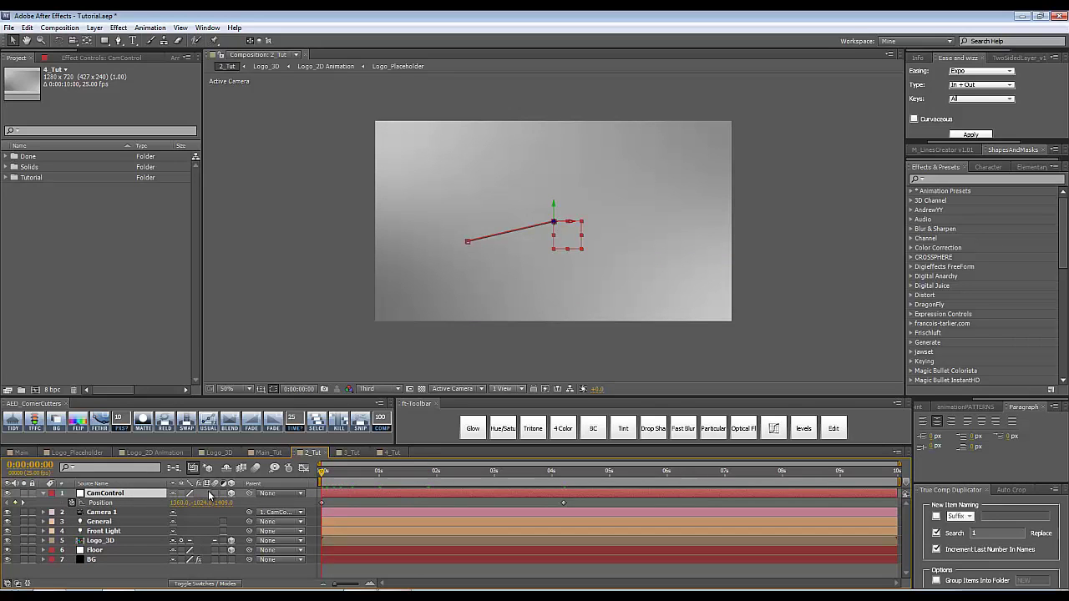
pyautogui.press('r')
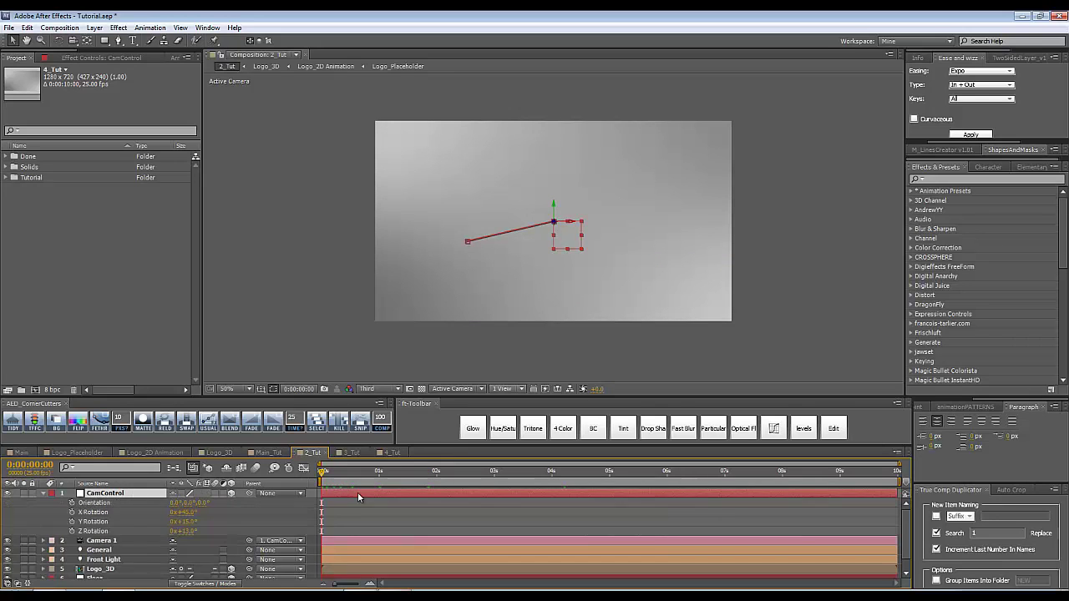
pyautogui.click(547, 470)
pyautogui.moveTo(547, 470); pyautogui.dragTo(564, 470)
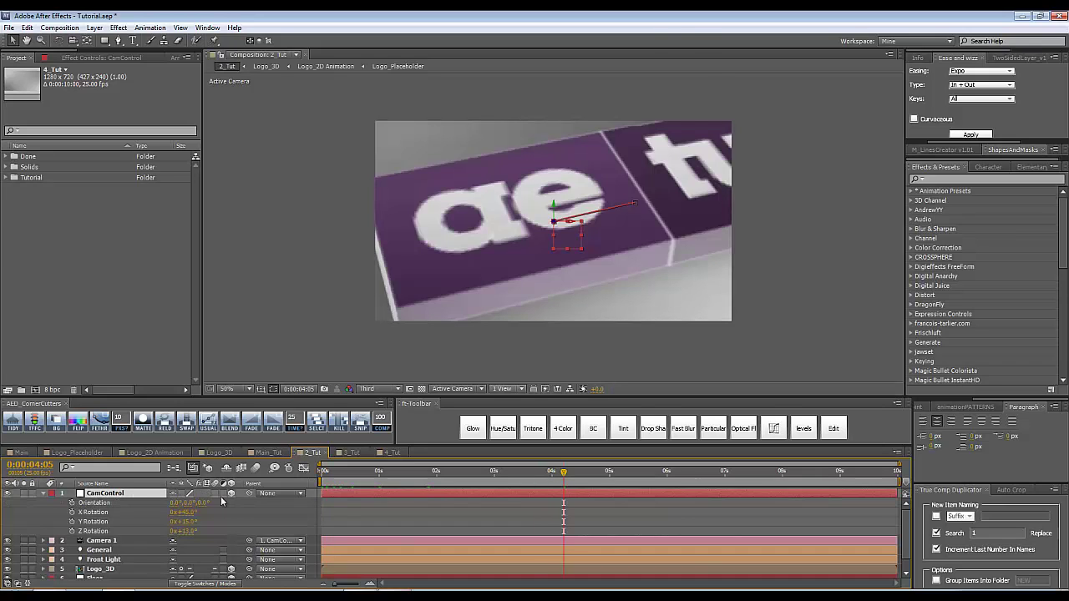
pyautogui.click(184, 522)
pyautogui.write('-15')
pyautogui.press('Return')
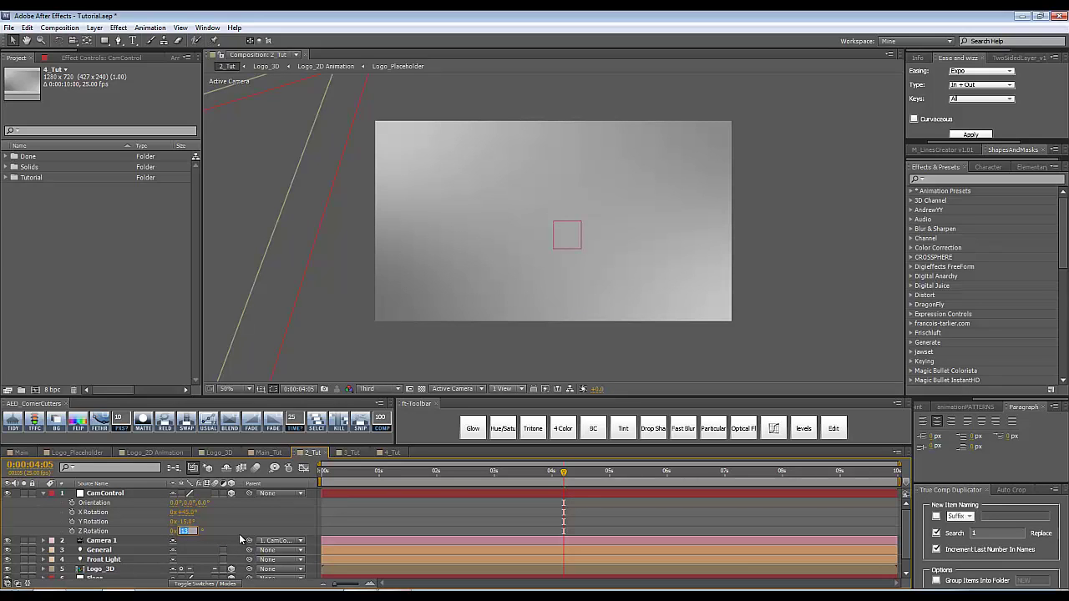
pyautogui.press('Return')
# Move CamControl in 2_Tut to about 215 in X and -1019 in Y at 0:00:04:05 to frame the word tuts+.
pyautogui.click(111, 494)
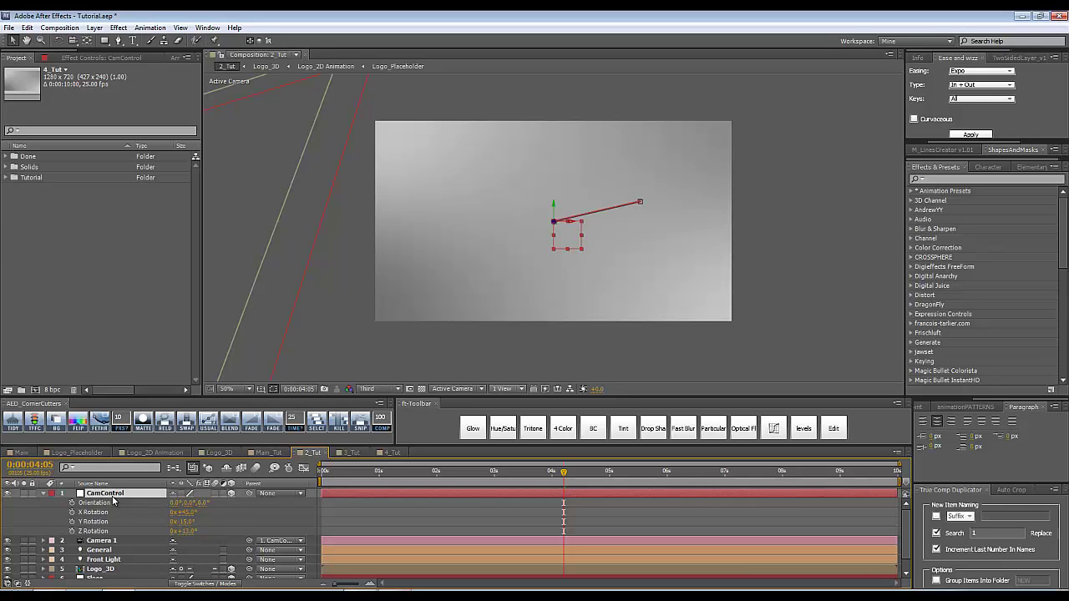
pyautogui.press('p')
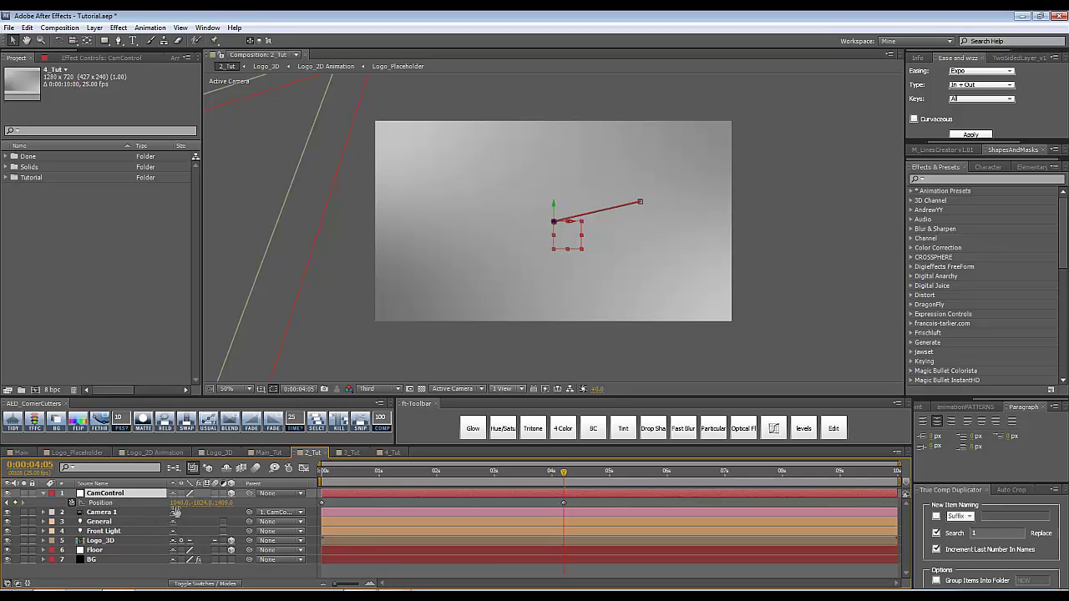
pyautogui.moveTo(175, 503); pyautogui.dragTo(92, 519)
pyautogui.moveTo(177, 503); pyautogui.dragTo(191, 503)
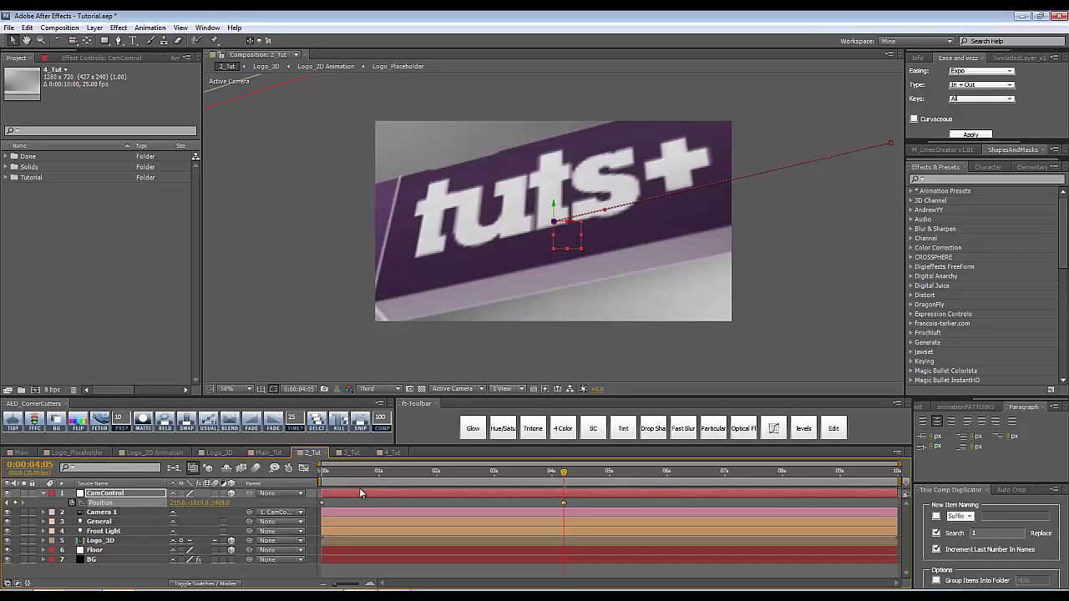
# Set CamControl's X position to about -122 at the start of 2_Tut and preview the move up to 0:00:04:10.
pyautogui.press('Home')
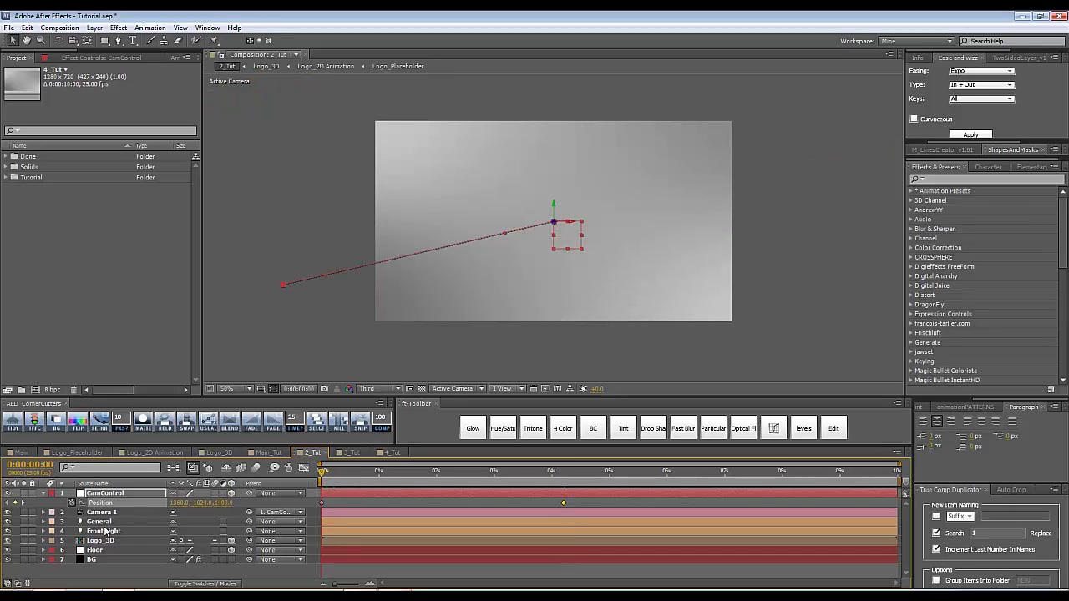
pyautogui.moveTo(178, 503); pyautogui.dragTo(59, 507)
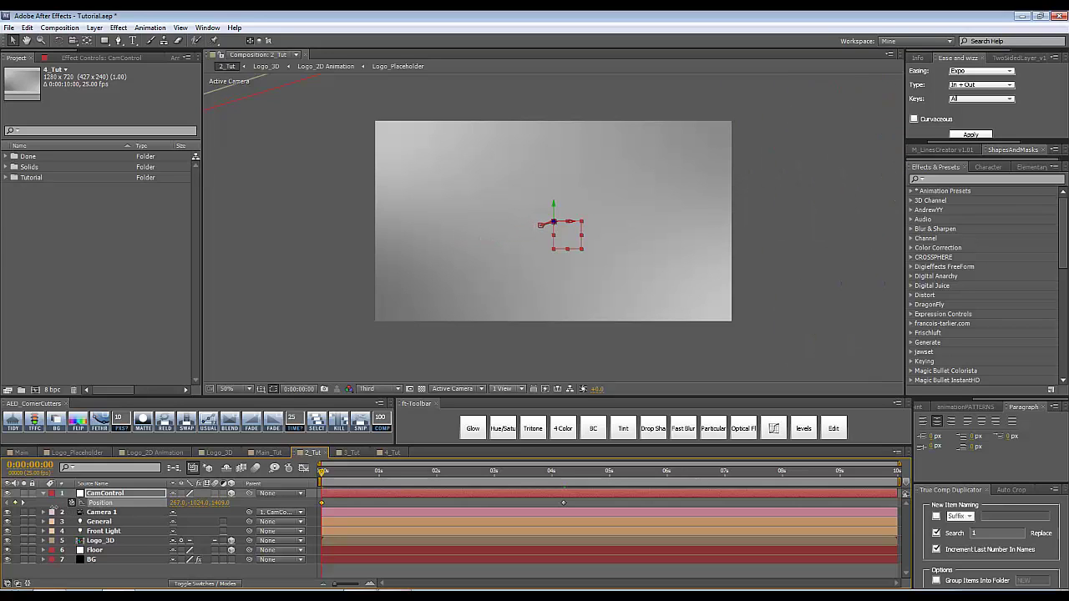
pyautogui.moveTo(355, 474); pyautogui.dragTo(284, 487)
pyautogui.moveTo(181, 504); pyautogui.dragTo(172, 502)
pyautogui.moveTo(335, 474)
pyautogui.mouseDown()
pyautogui.moveTo(372, 476)
pyautogui.moveTo(322, 472)
pyautogui.mouseUp()
pyautogui.moveTo(191, 510); pyautogui.dragTo(174, 504)
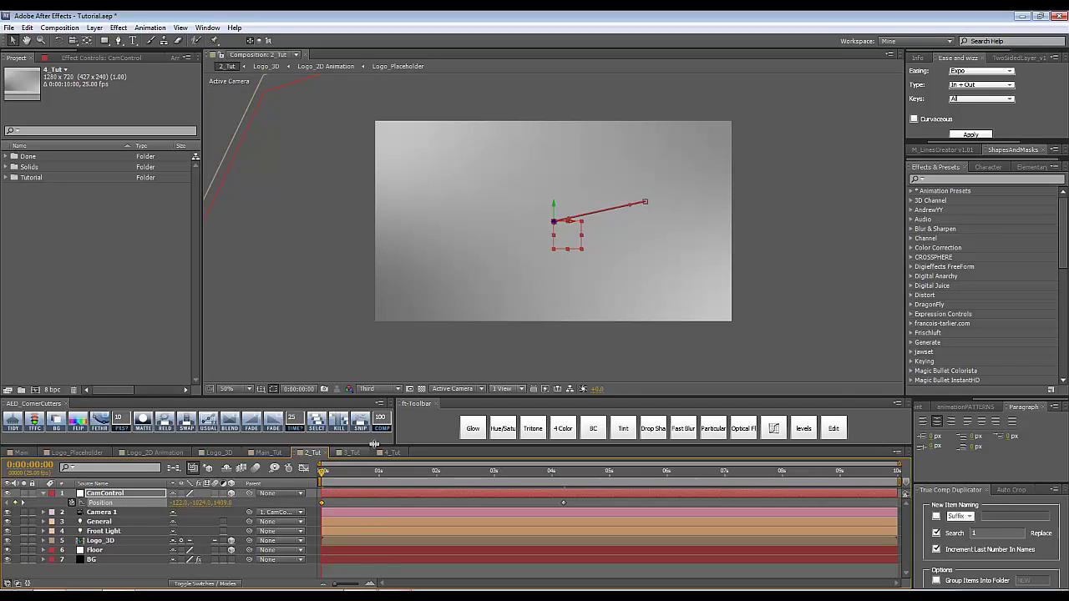
pyautogui.moveTo(333, 474); pyautogui.dragTo(576, 486)
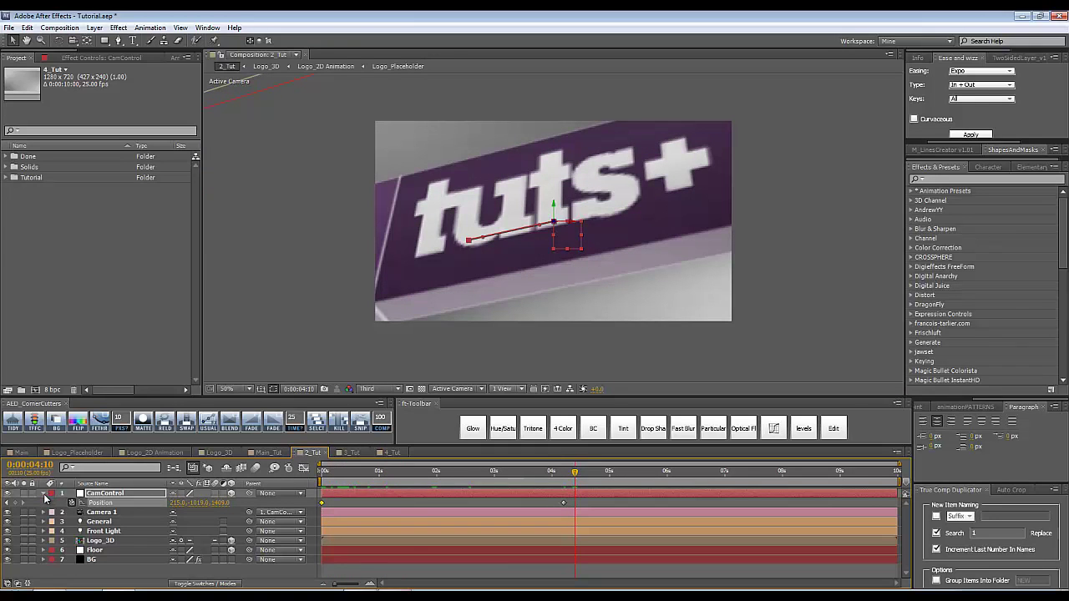
pyautogui.click(45, 494)
# Set CamControl's Z Rotation to -15° in the 3_Tut composition.
pyautogui.click(351, 453)
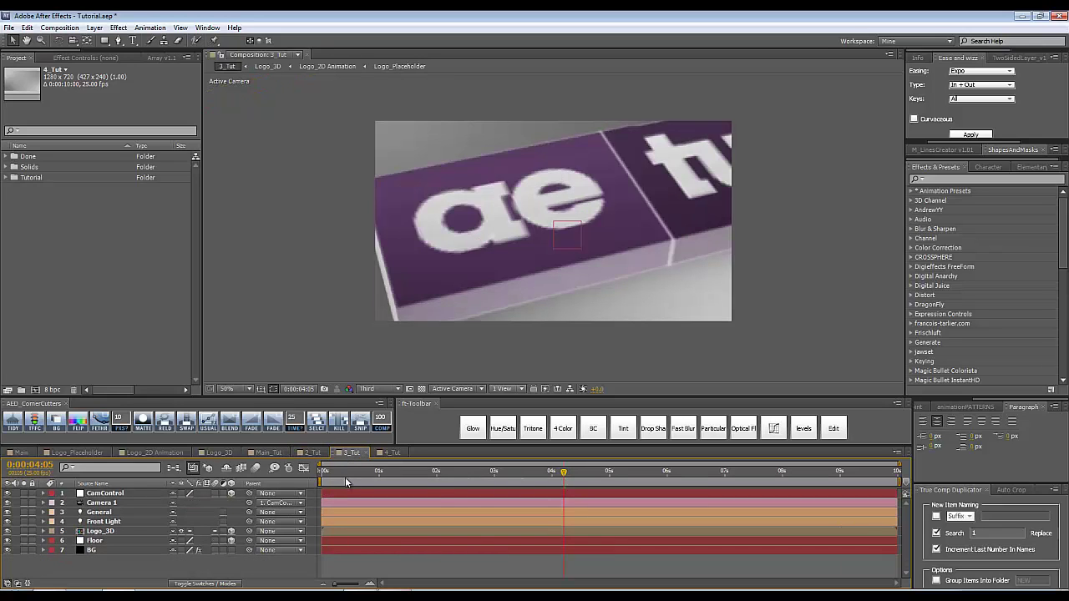
pyautogui.click(98, 494)
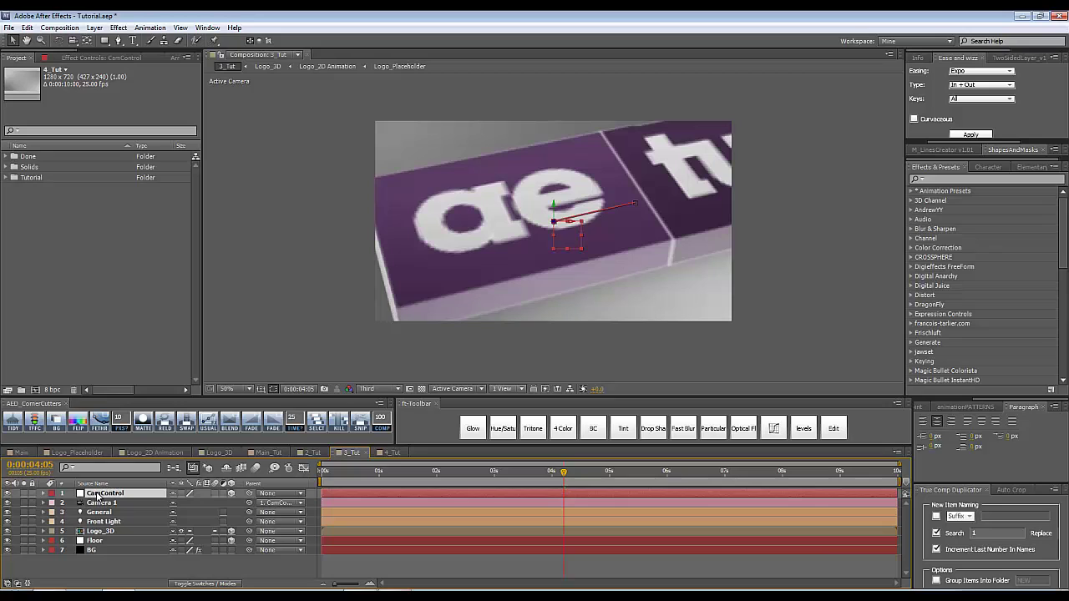
pyautogui.press('r')
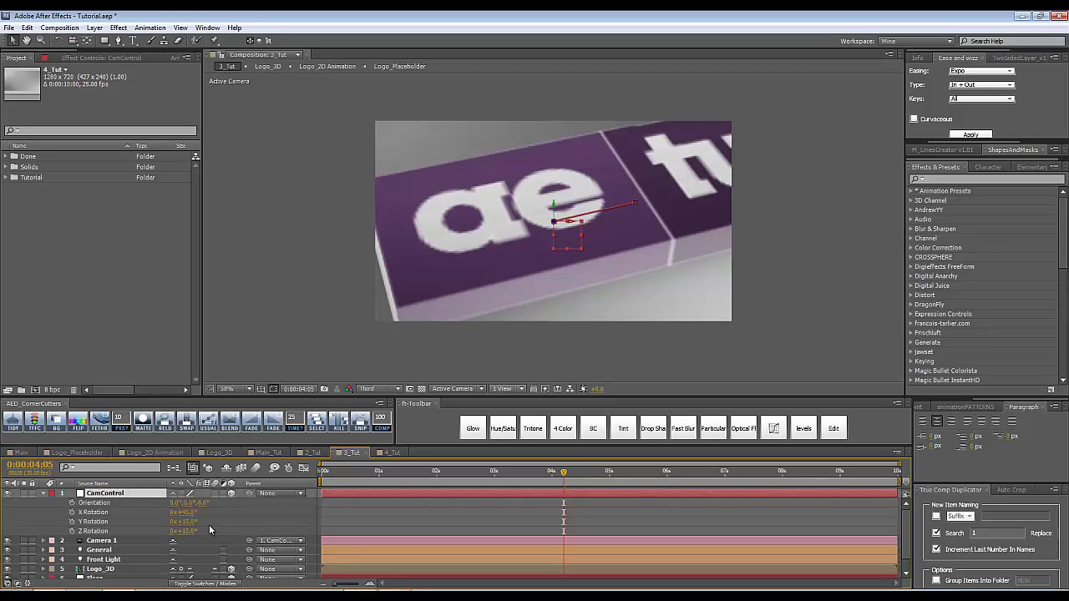
pyautogui.click(200, 528)
pyautogui.click(183, 531)
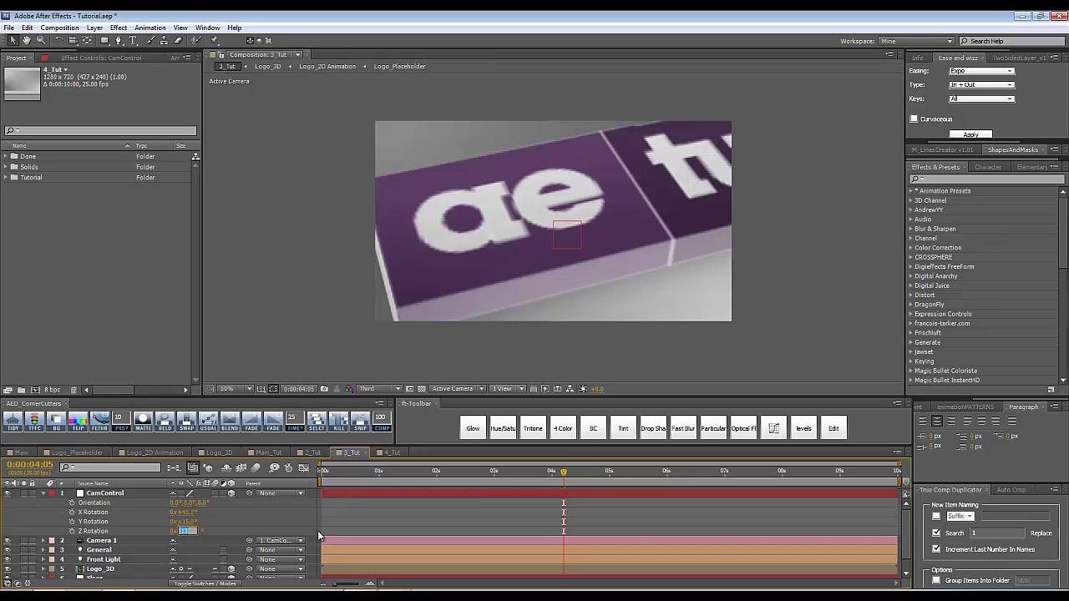
pyautogui.write('-15')
pyautogui.press('Return')
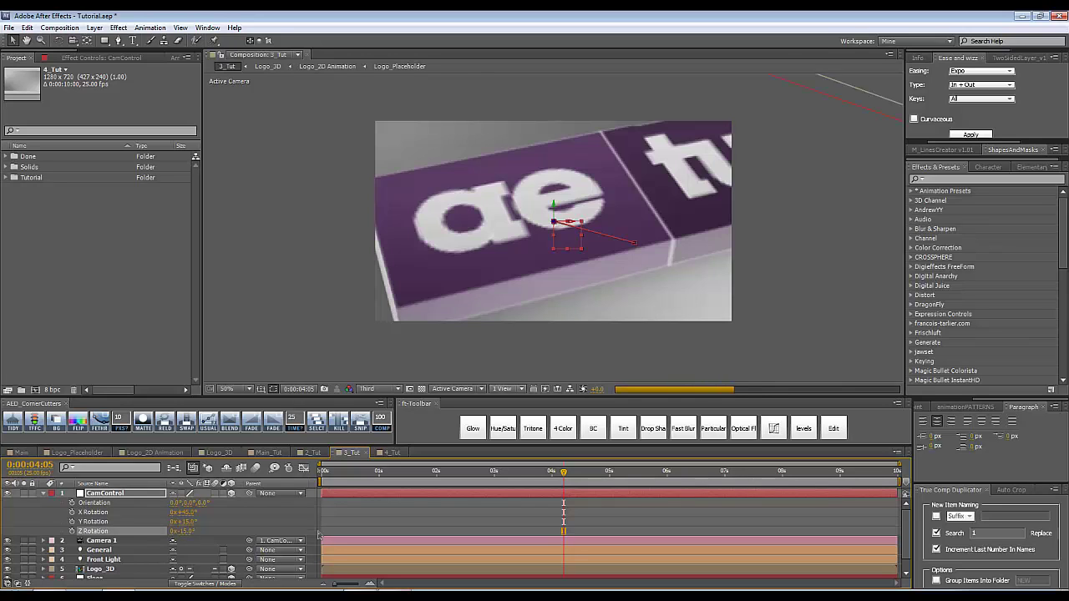
# Set CamControl's Y Rotation to -20° and its X Rotation to -30° in 3_Tut.
pyautogui.press(',')
pyautogui.click(184, 521)
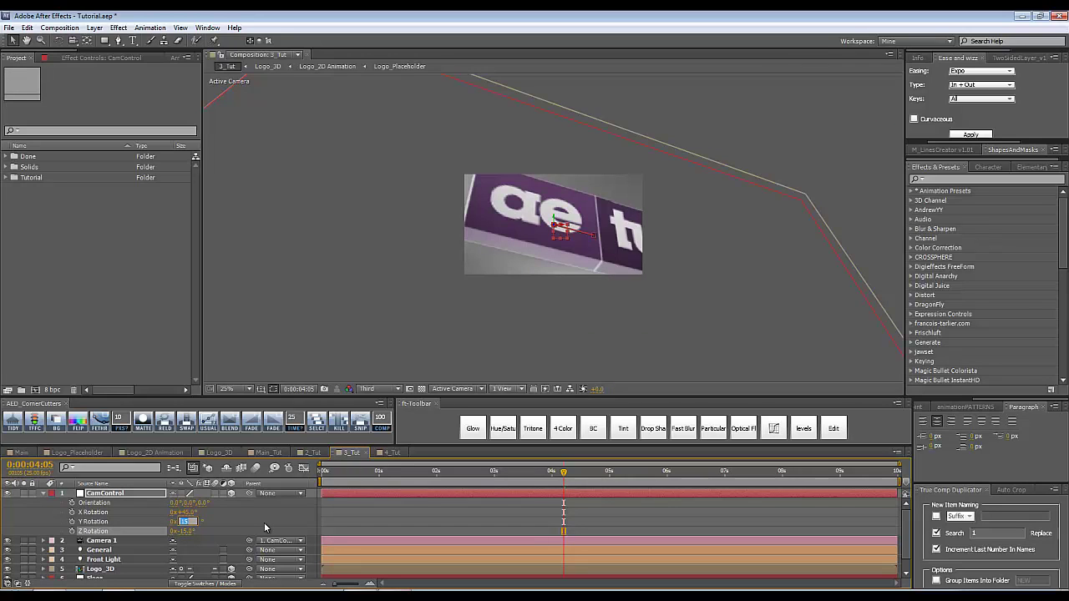
pyautogui.write('-20')
pyautogui.press('Return')
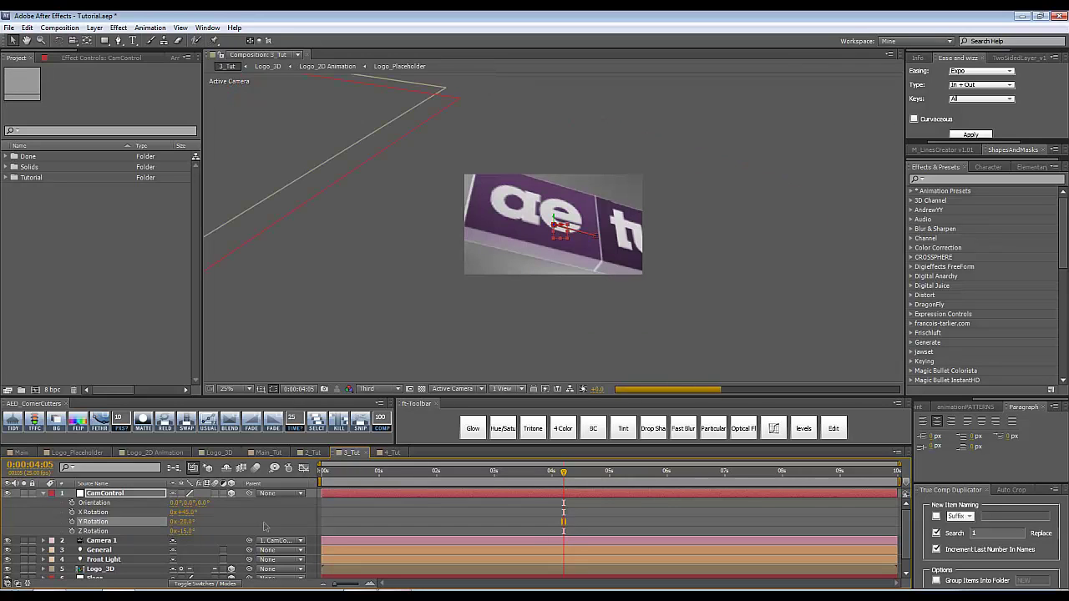
pyautogui.click(197, 508)
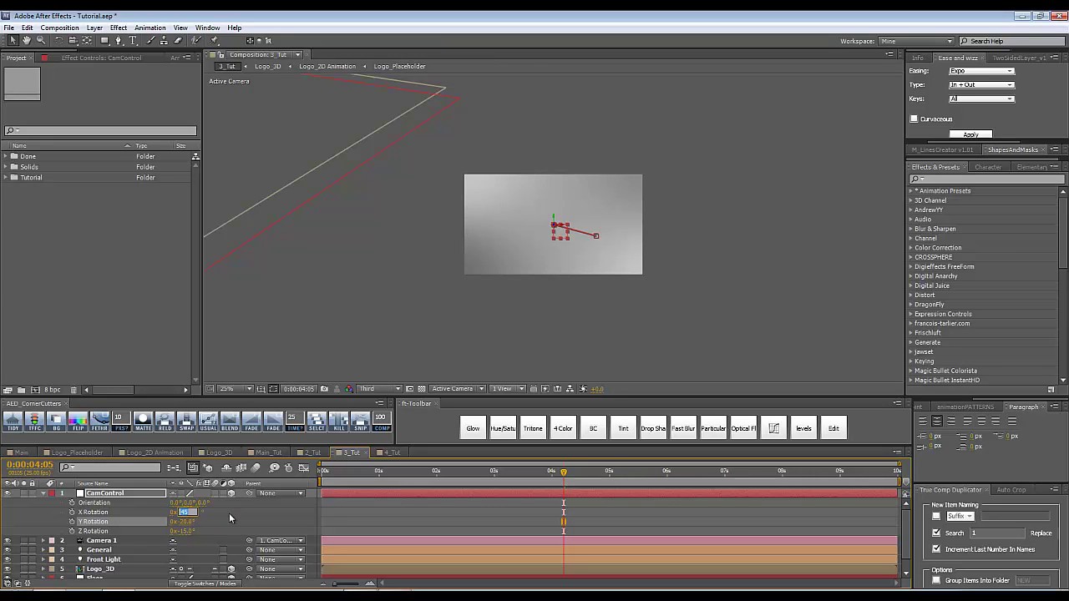
pyautogui.write('-30')
pyautogui.press('Return')
pyautogui.press(',')
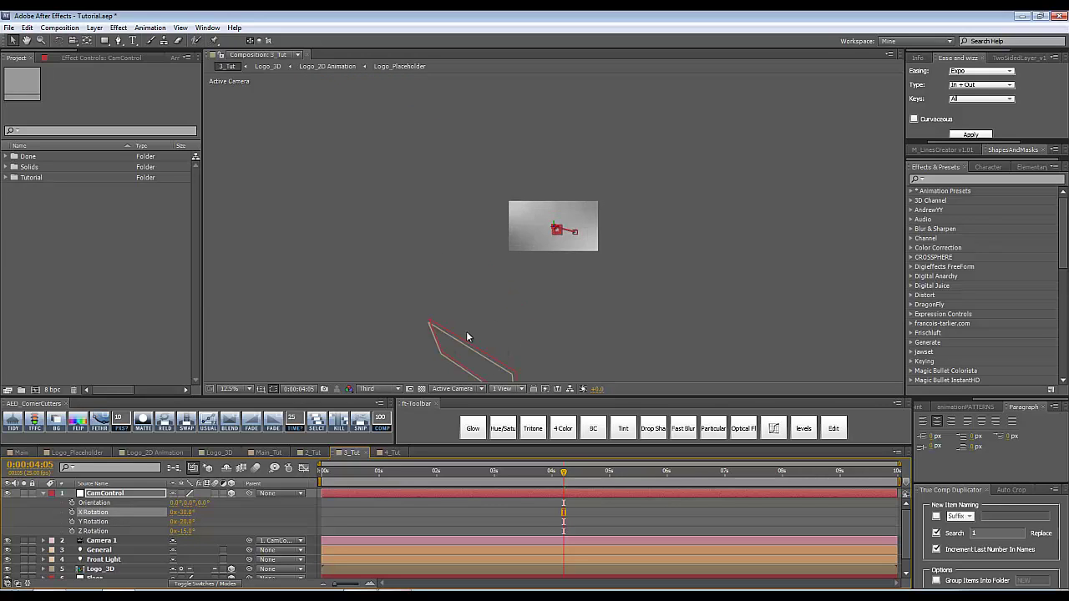
# Reveal CamControl's Position property in 3_Tut at 0:00:04:05.
pyautogui.click(114, 494)
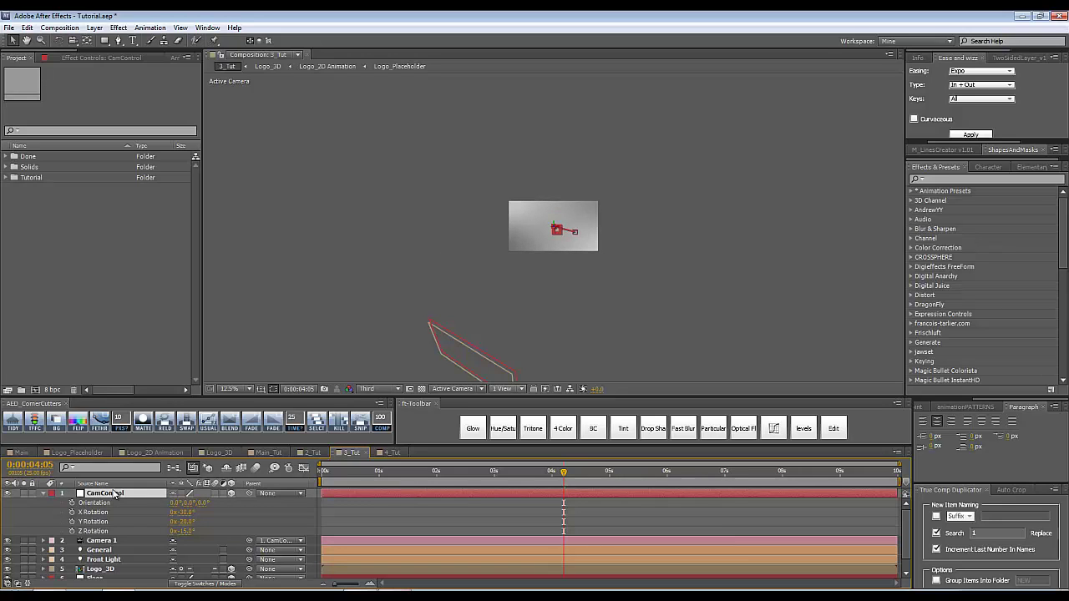
pyautogui.press('p')
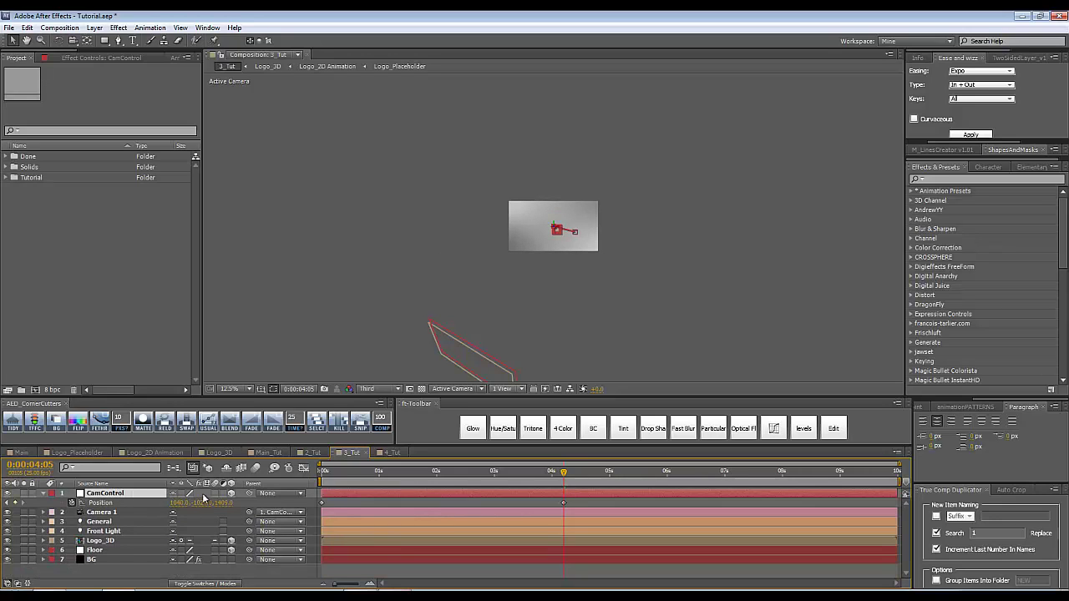
# Move CamControl in 3_Tut at 0:00:04:05 to about 186, 1177, 1409 so the logo's "tuts+" part fills the frame.
pyautogui.moveTo(202, 507); pyautogui.dragTo(538, 519)
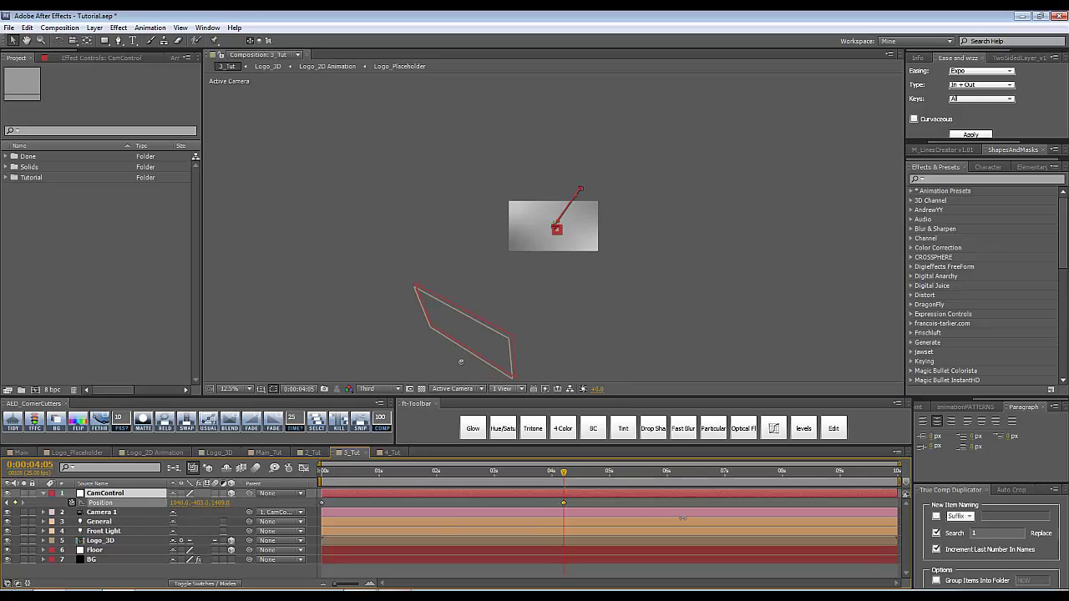
pyautogui.moveTo(682, 517); pyautogui.dragTo(789, 520)
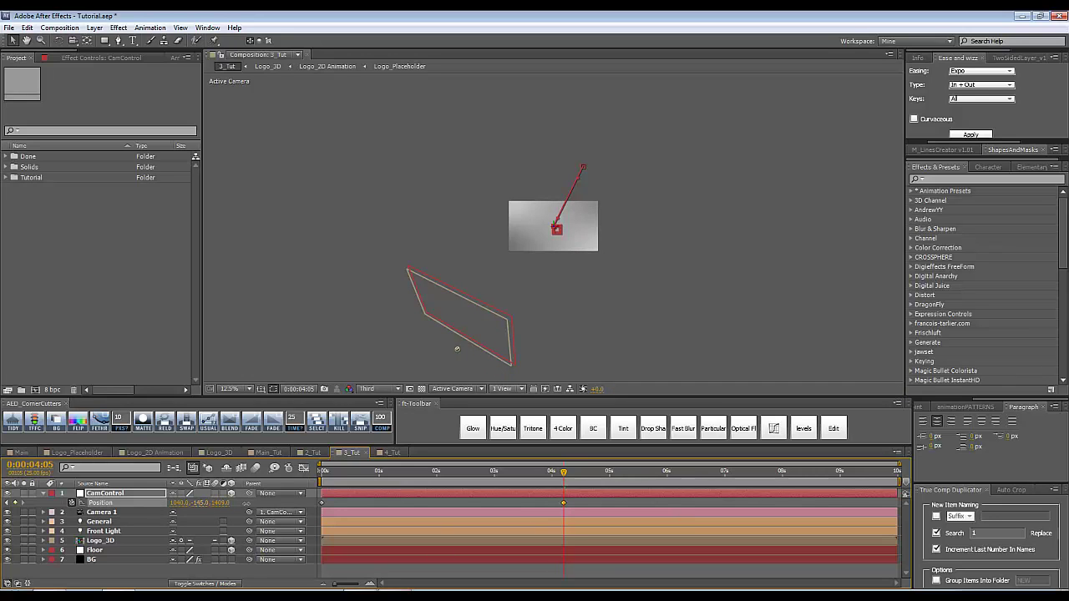
pyautogui.press('.')
pyautogui.press('.')
pyautogui.press('.')
pyautogui.press('.')
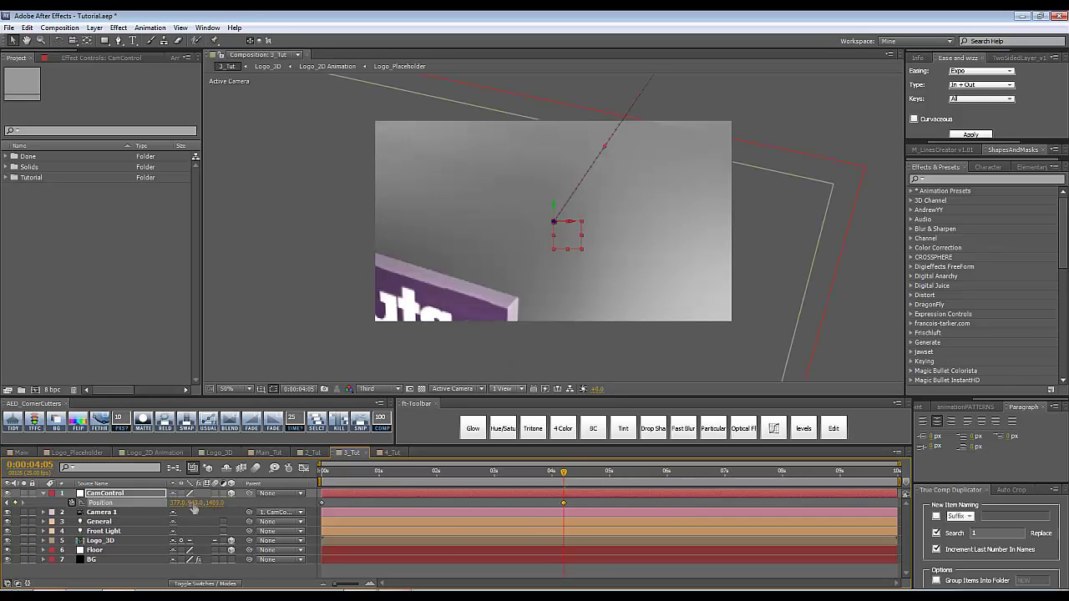
pyautogui.moveTo(194, 510); pyautogui.dragTo(354, 486)
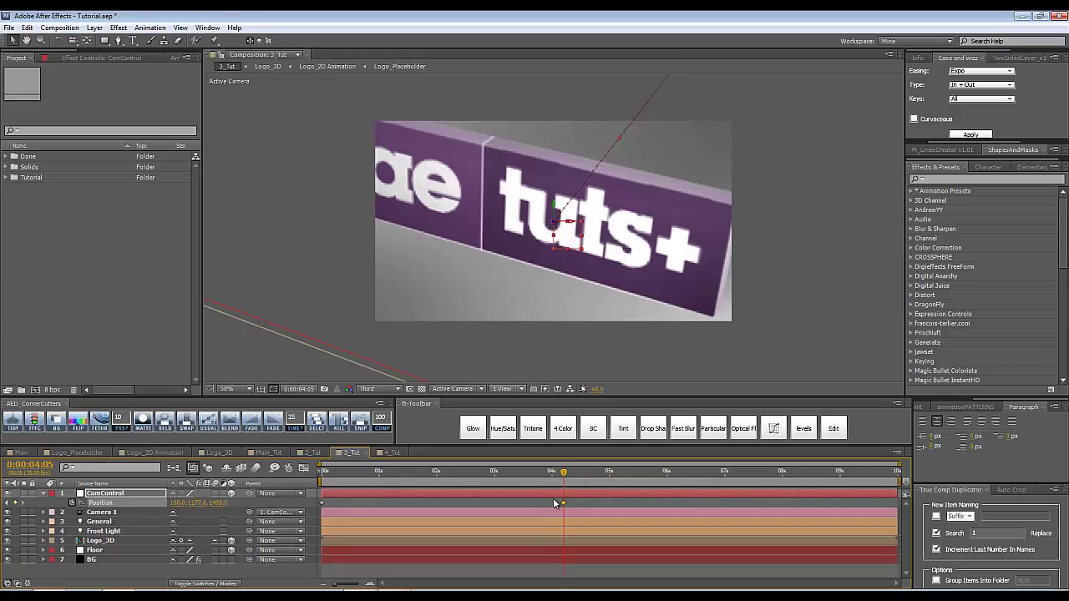
# Copy CamControl's position keyframe at 0:00:04:05 onto the start of the 3_Tut timeline.
pyautogui.moveTo(580, 504); pyautogui.dragTo(532, 506)
pyautogui.click(325, 471)
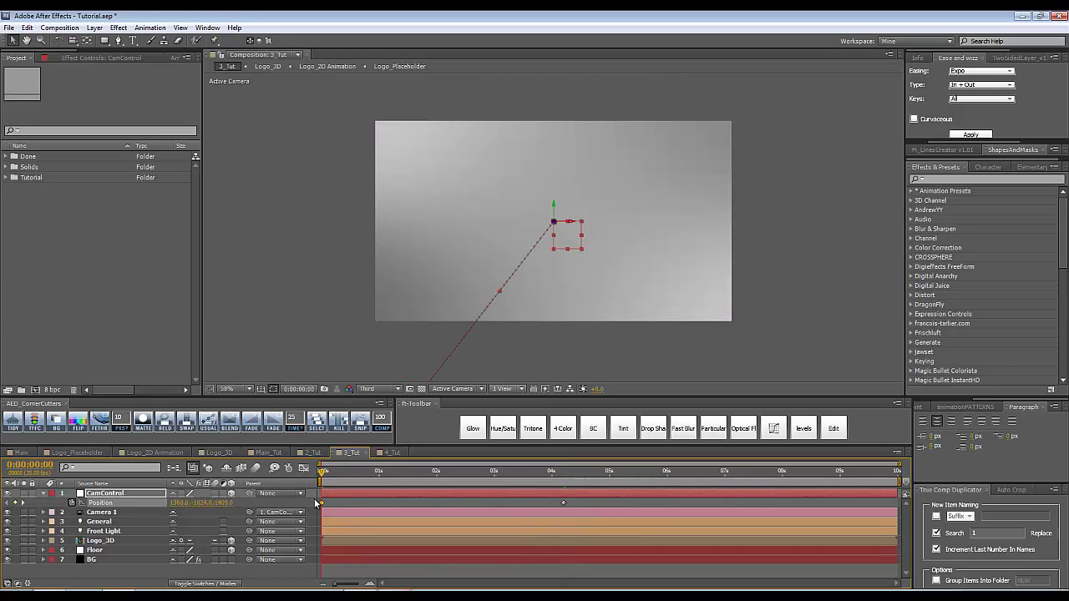
pyautogui.hotkey('ctrl', 'v')
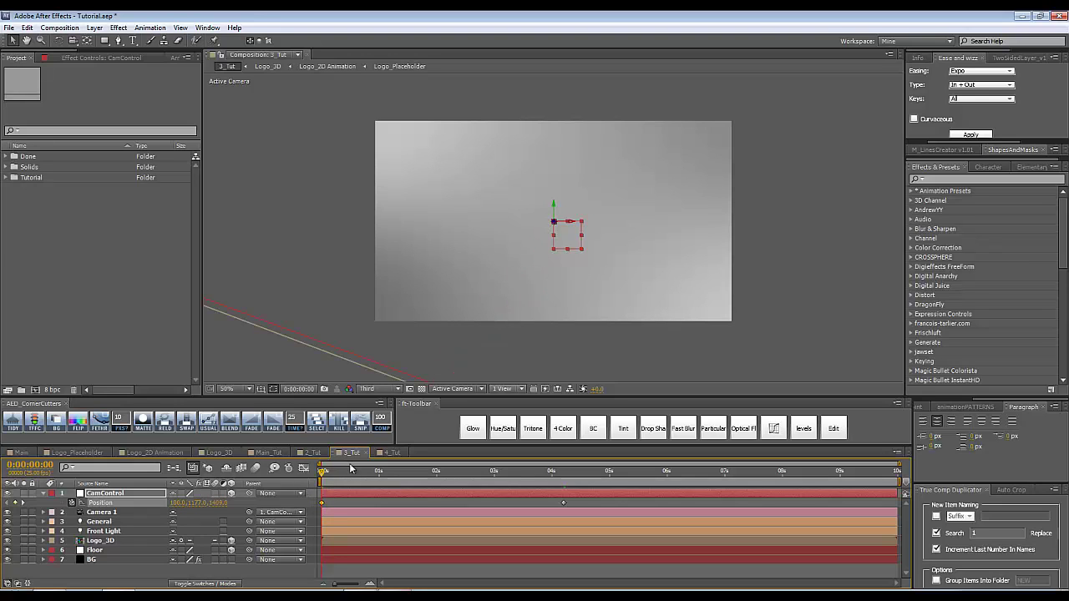
# Move CamControl at the 0:00:04:05 keyframe to about -152, 1304, 1630 so the camera frames the "ae" part.
pyautogui.press('k')
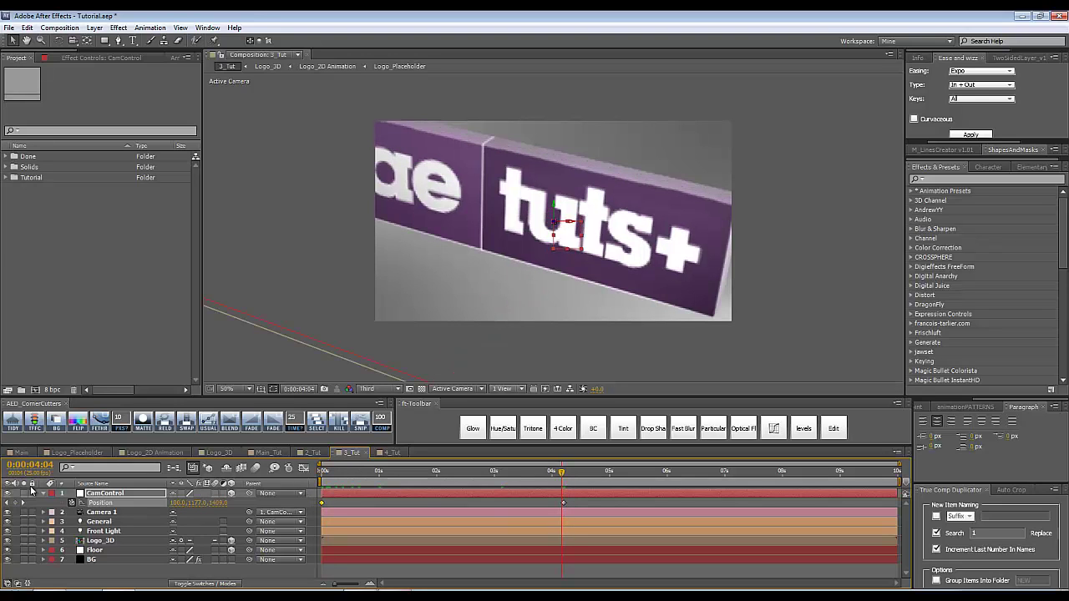
pyautogui.press('pagedown')
pyautogui.moveTo(177, 502); pyautogui.dragTo(210, 503)
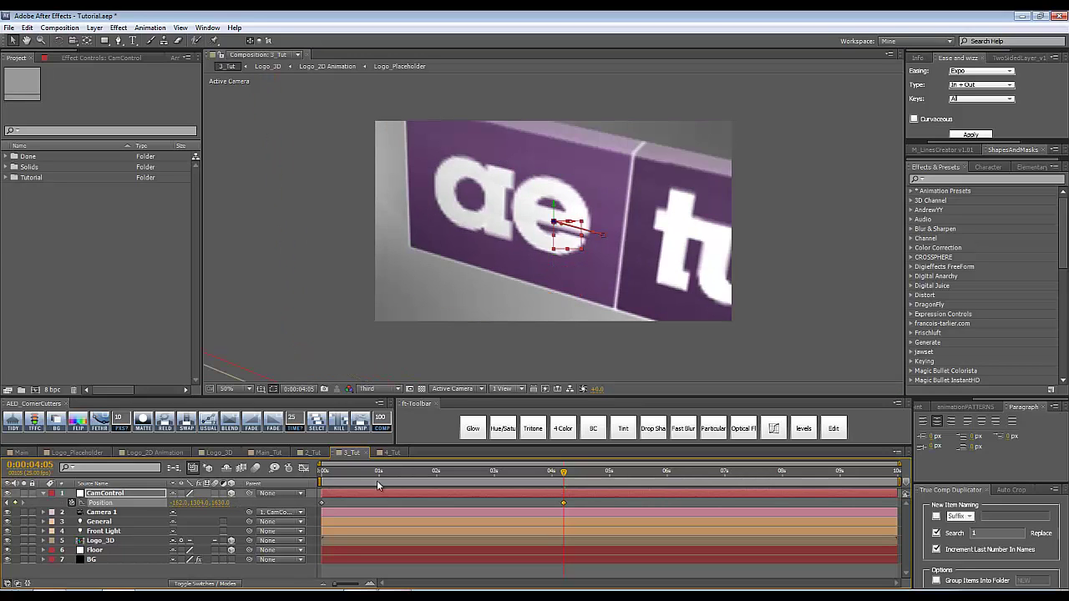
# Set CamControl's Y Rotation to -40 degrees in 3_Tut.
pyautogui.click(128, 494)
pyautogui.press('r')
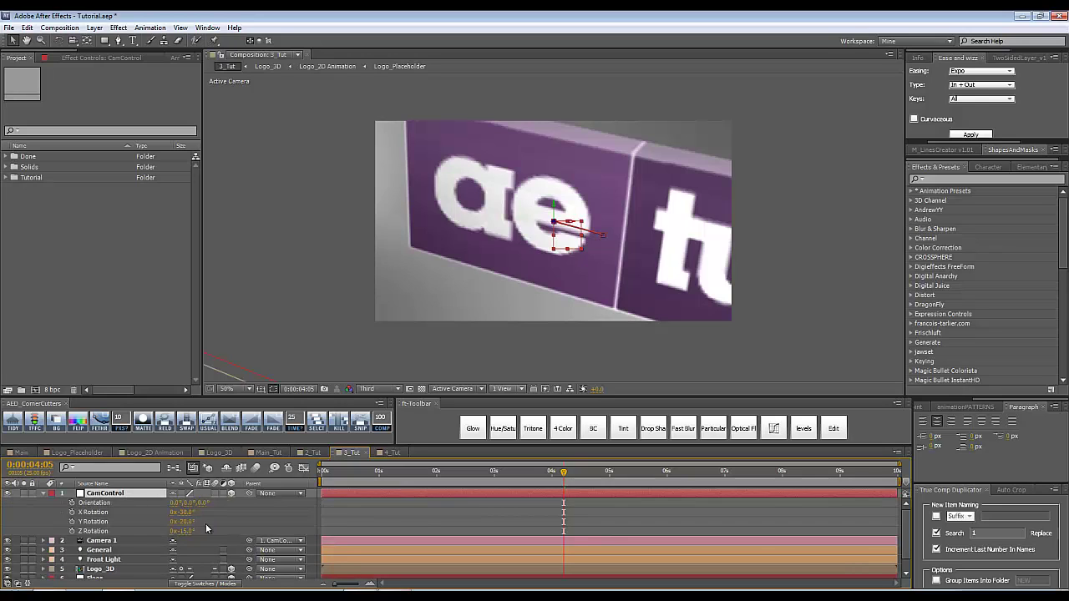
pyautogui.press('F2')
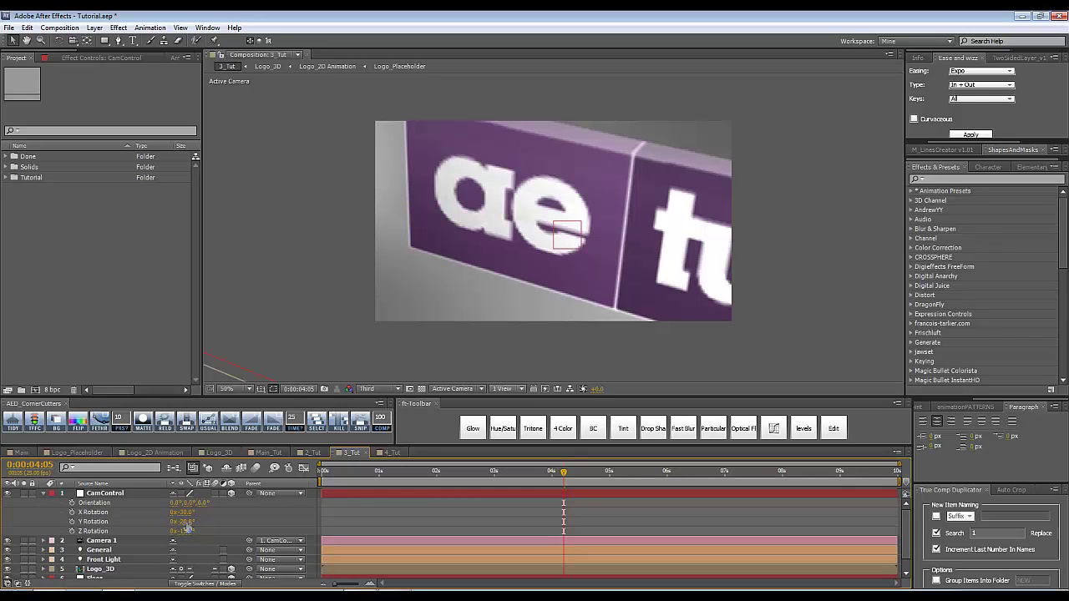
pyautogui.click(184, 522)
pyautogui.write('-40')
pyautogui.press('Return')
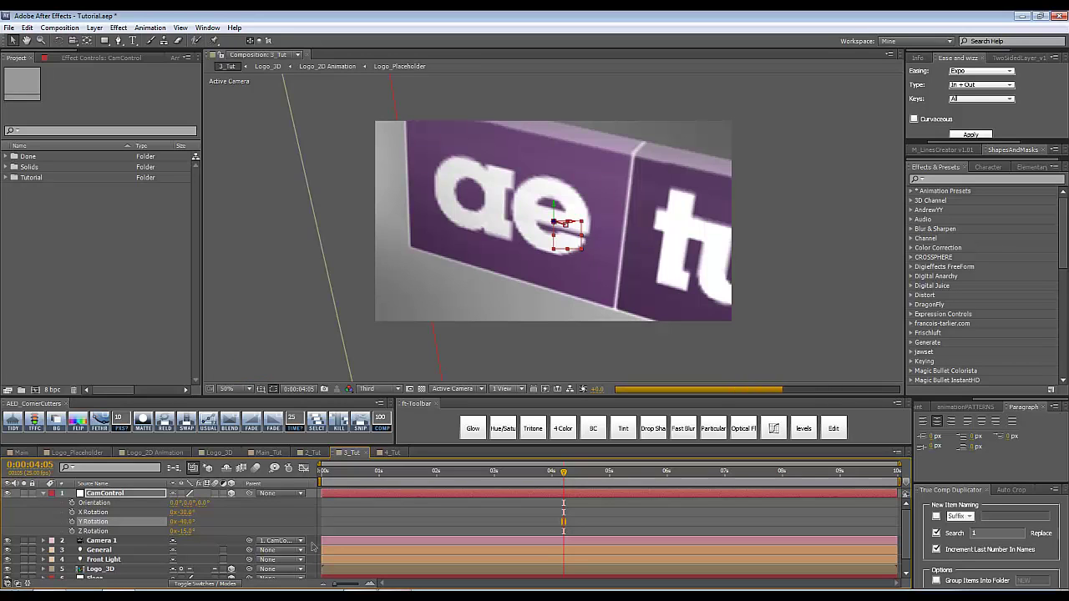
# Reposition CamControl at 0:00:04:05 to about -315, 914, 1000 to frame the whole logo, and copy that keyframe to the start of the timeline.
pyautogui.doubleClick(122, 494)
pyautogui.click(411, 54)
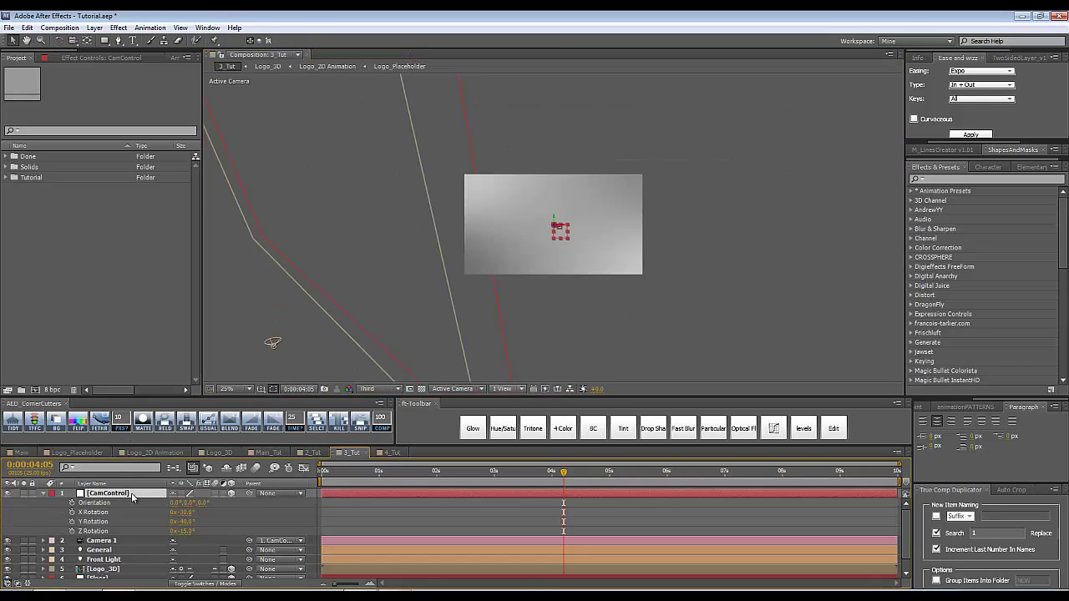
pyautogui.press('p')
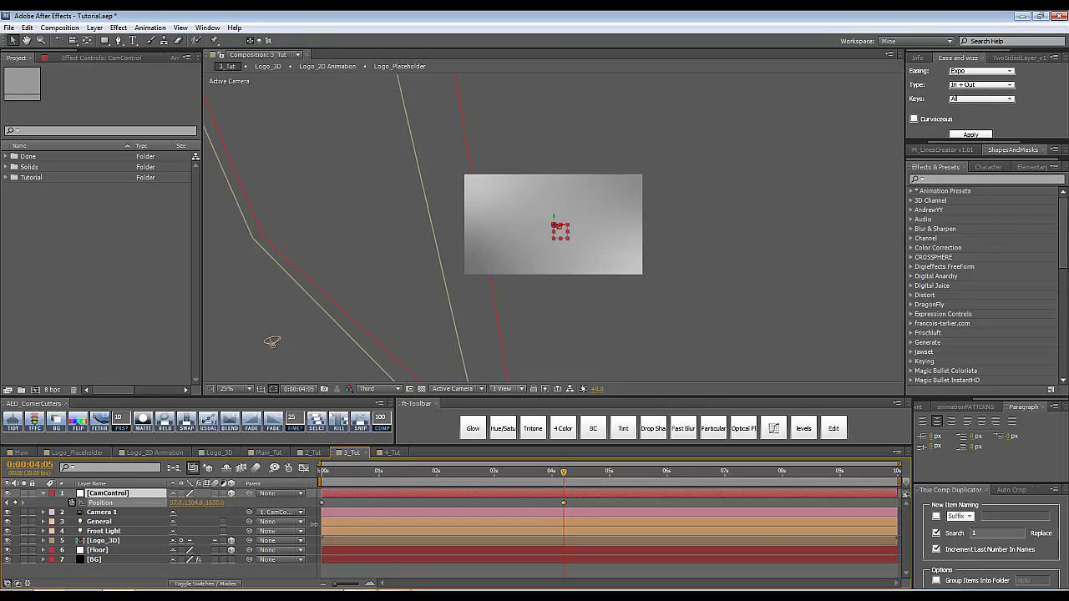
pyautogui.click(221, 502)
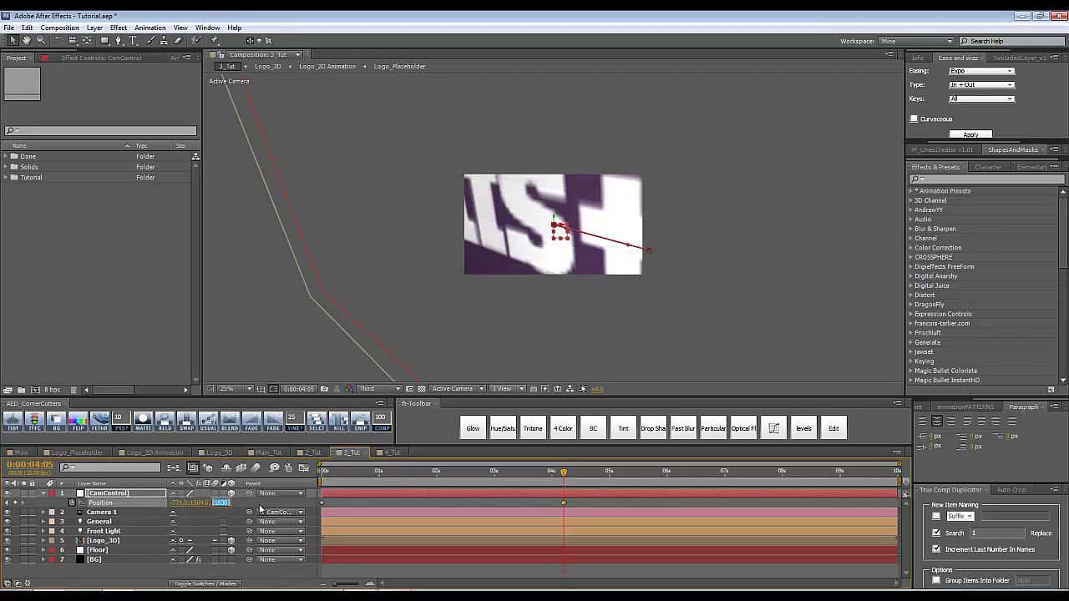
pyautogui.press('Return')
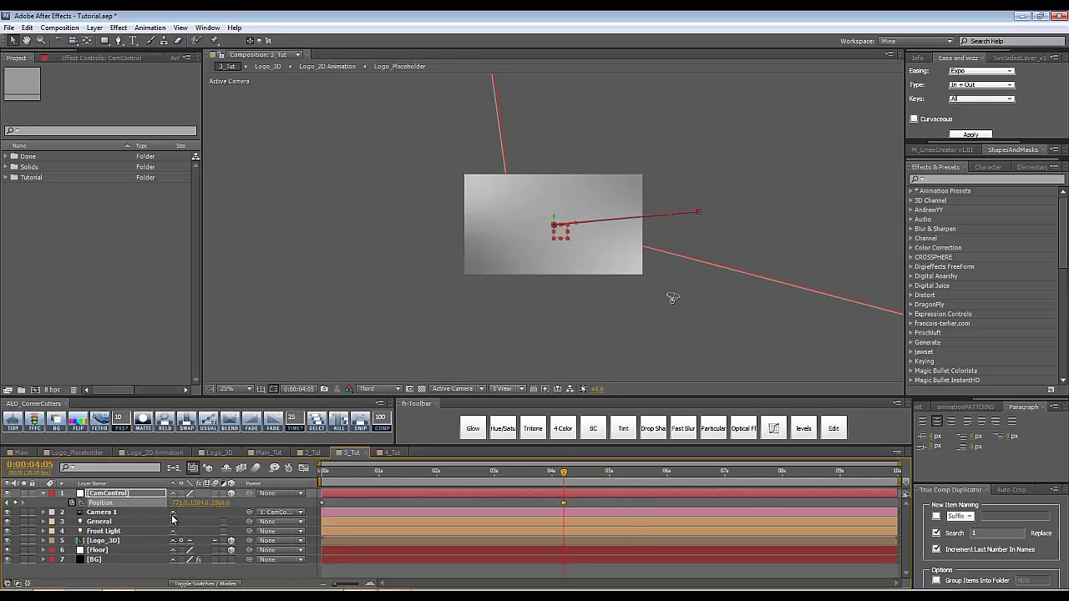
pyautogui.hotkey('ctrl', 'z')
pyautogui.hotkey('ctrl', 'shift', 'z')
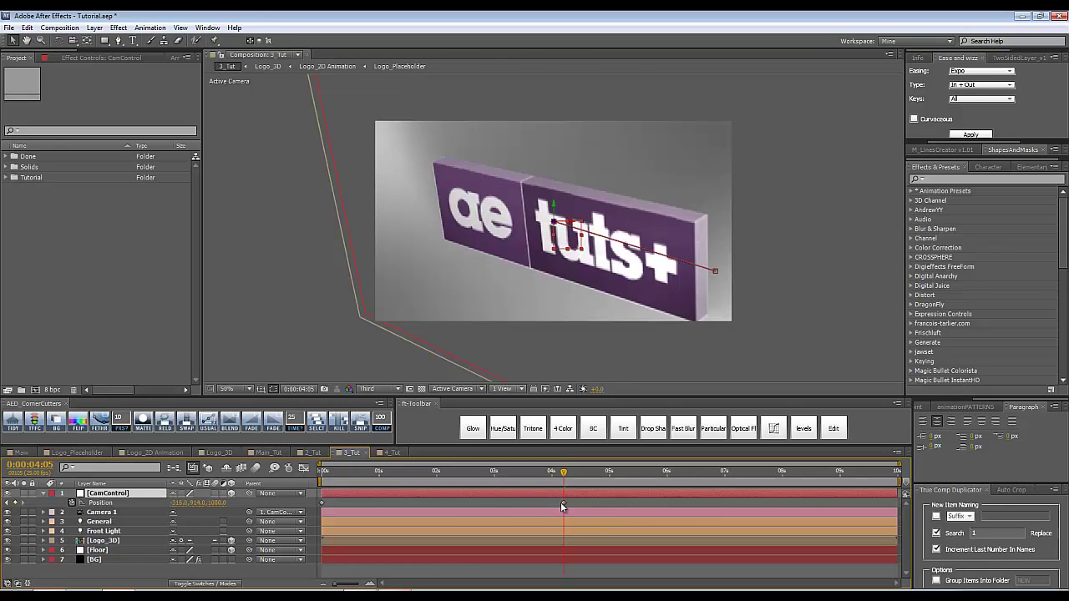
pyautogui.click(563, 503)
pyautogui.press('Home')
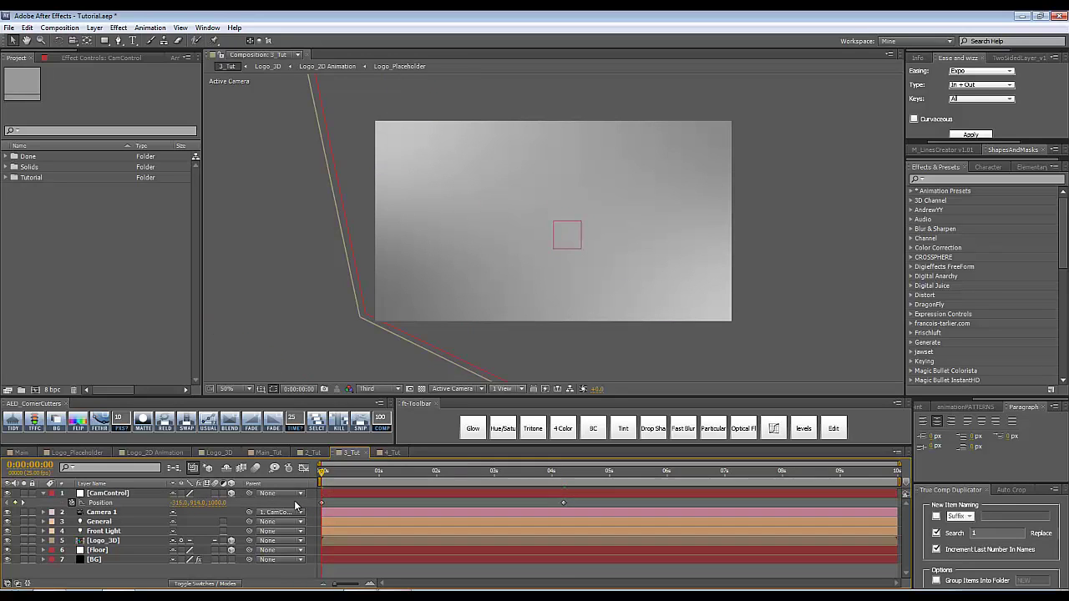
# Adjust CamControl's end position at 0:00:04:05 to about -507, 1065, 1133 for a slight shift across the logo.
pyautogui.moveTo(322, 472); pyautogui.dragTo(562, 475)
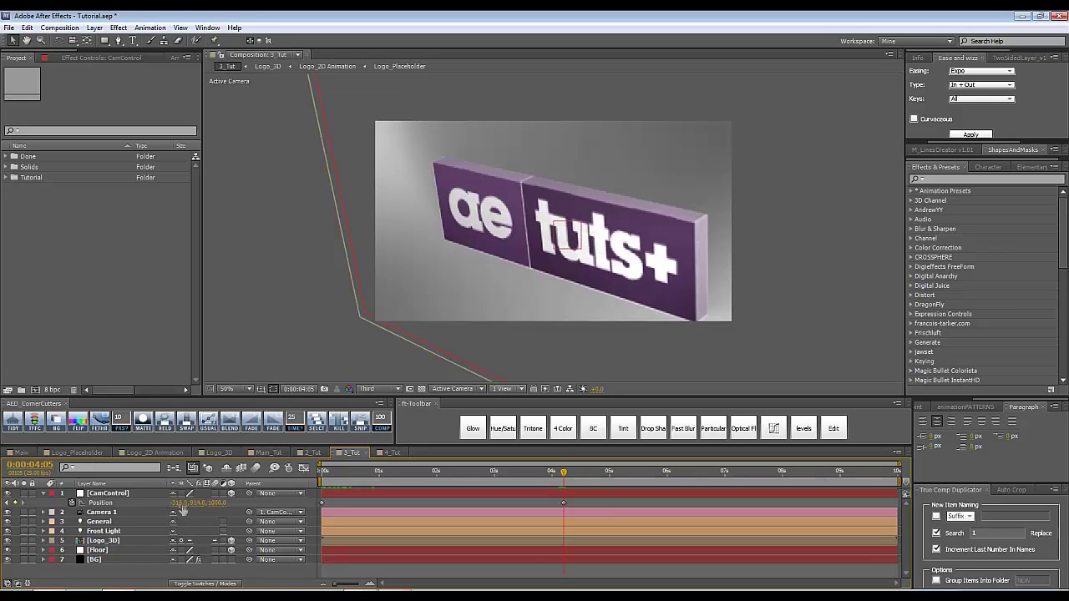
pyautogui.moveTo(182, 510); pyautogui.dragTo(250, 505)
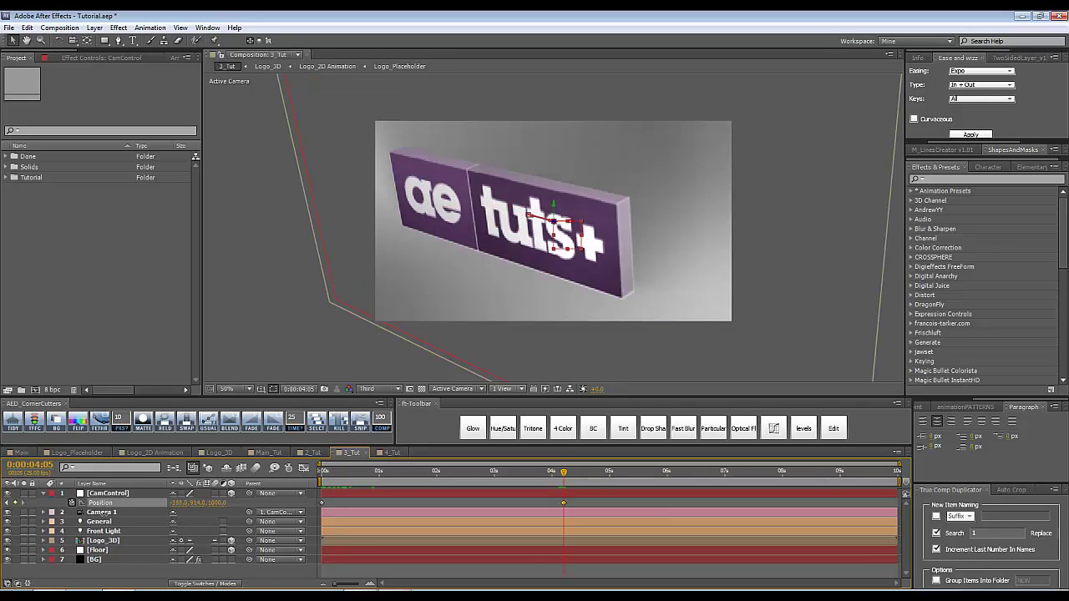
pyautogui.moveTo(177, 503); pyautogui.dragTo(293, 504)
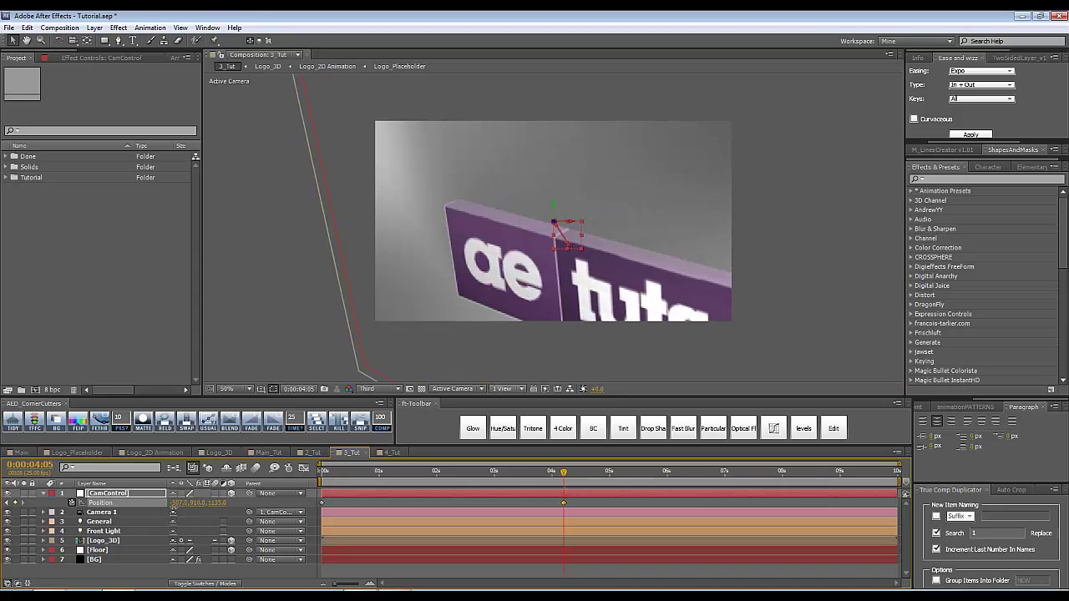
pyautogui.moveTo(195, 504); pyautogui.dragTo(267, 503)
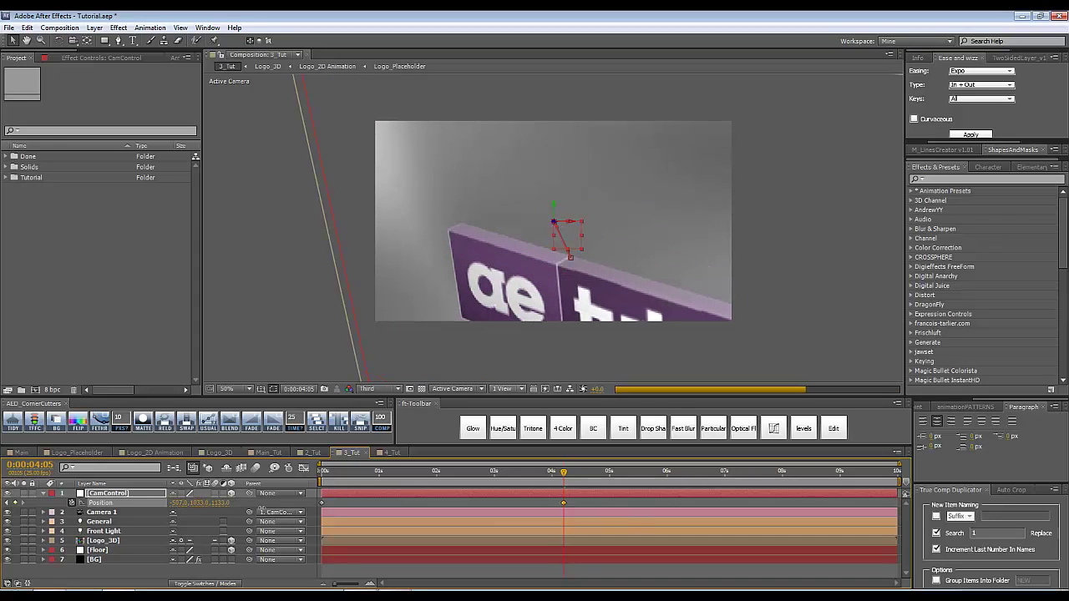
pyautogui.click(317, 357)
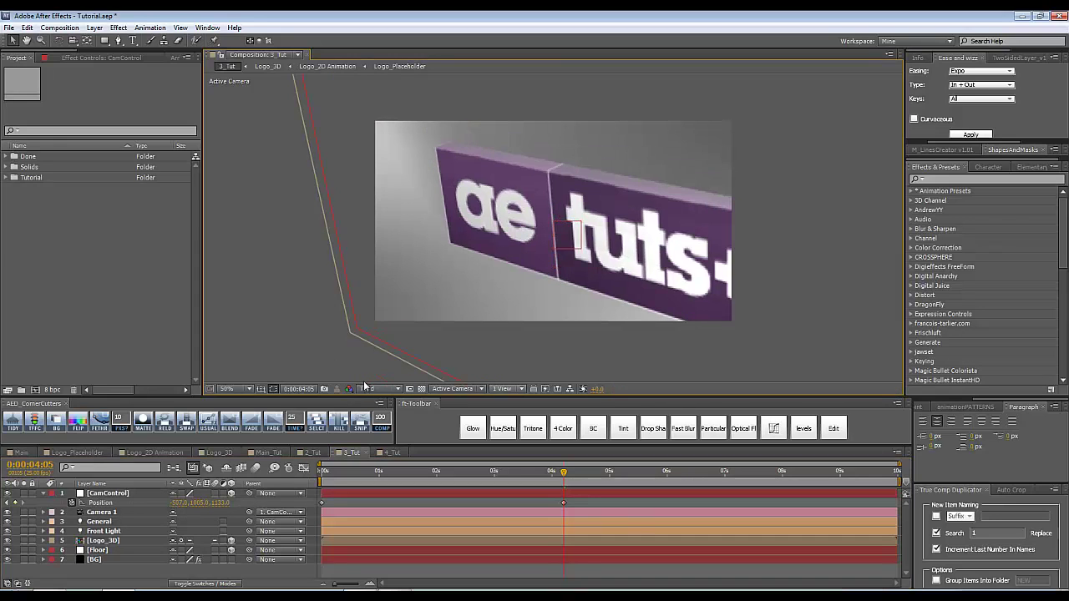
# Open the 4_Tut composition and reset CamControl's X, Y and Z Rotation to 0 degrees.
pyautogui.click(386, 453)
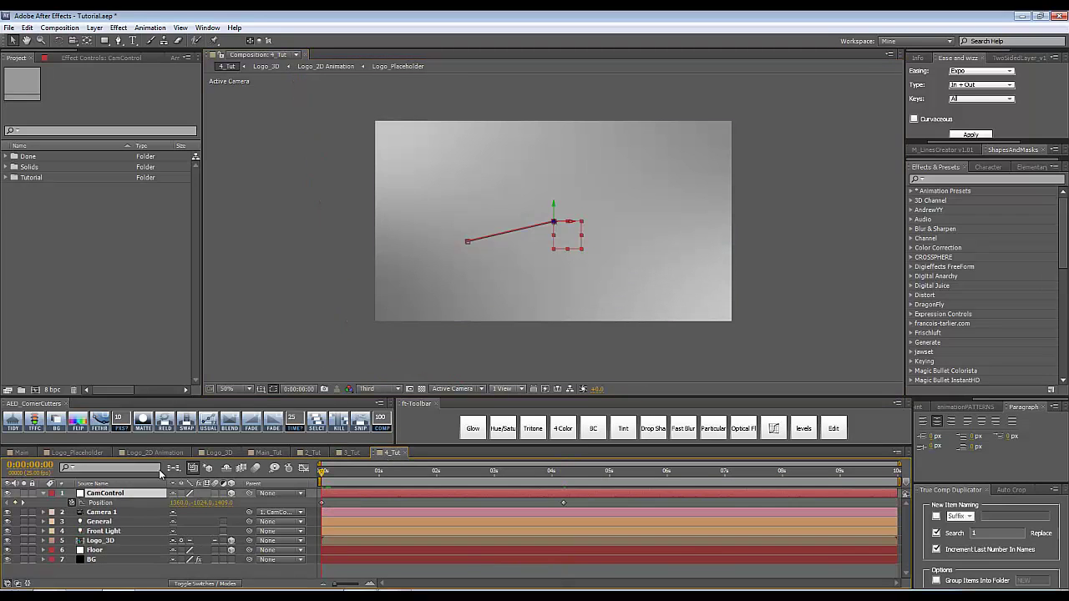
pyautogui.press('r')
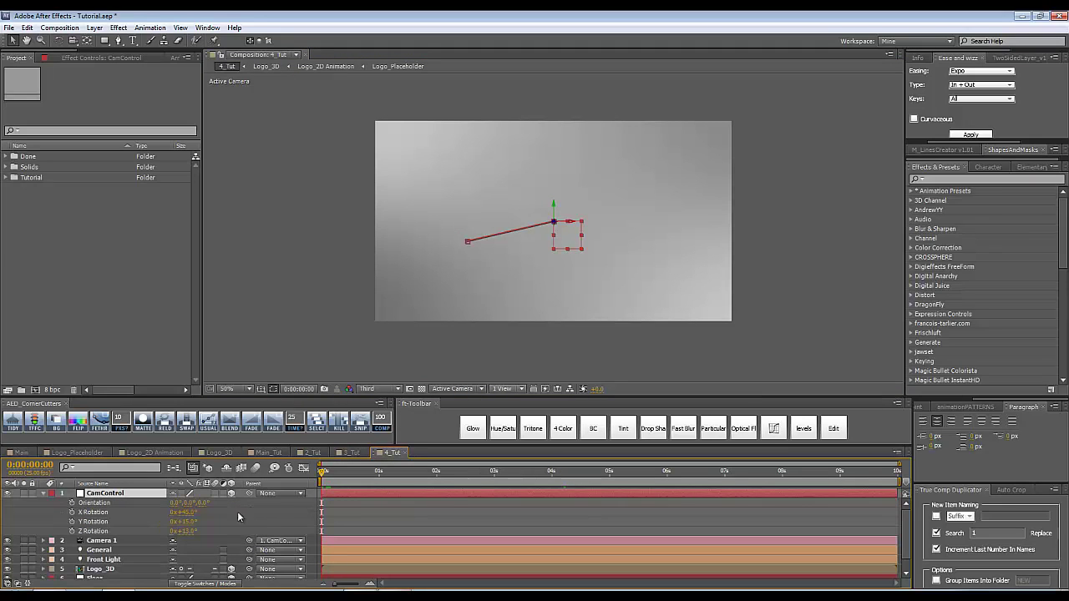
pyautogui.click(563, 474)
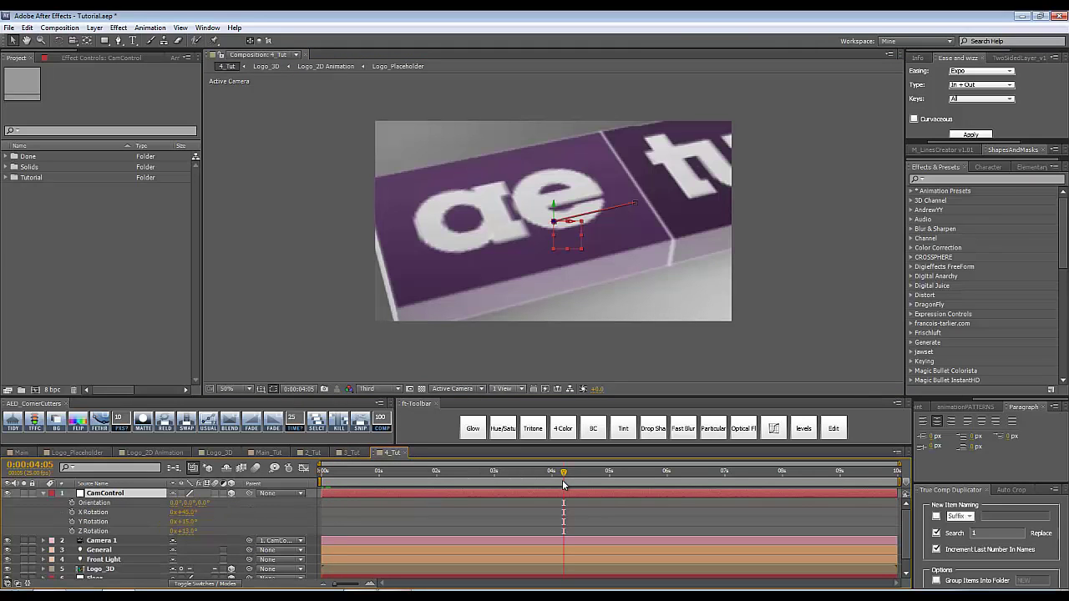
pyautogui.click(185, 512)
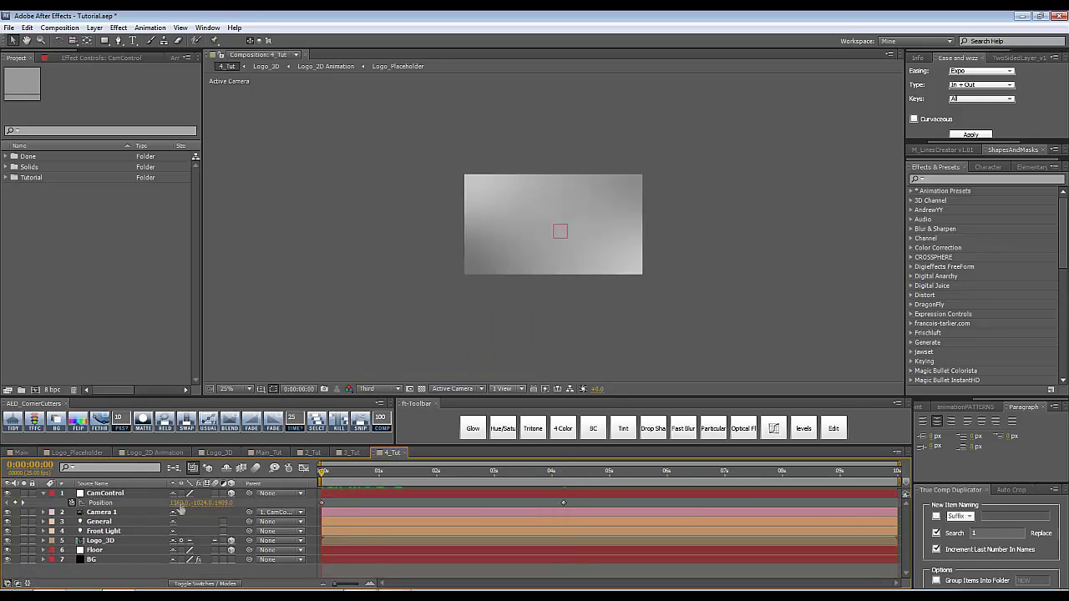
# Set CamControl's position at the start of 4_Tut to 640, 360, -2500.
pyautogui.moveTo(180, 504)
pyautogui.mouseDown()
pyautogui.moveTo(163, 505)
pyautogui.moveTo(205, 525)
pyautogui.moveTo(171, 505)
pyautogui.mouseUp()
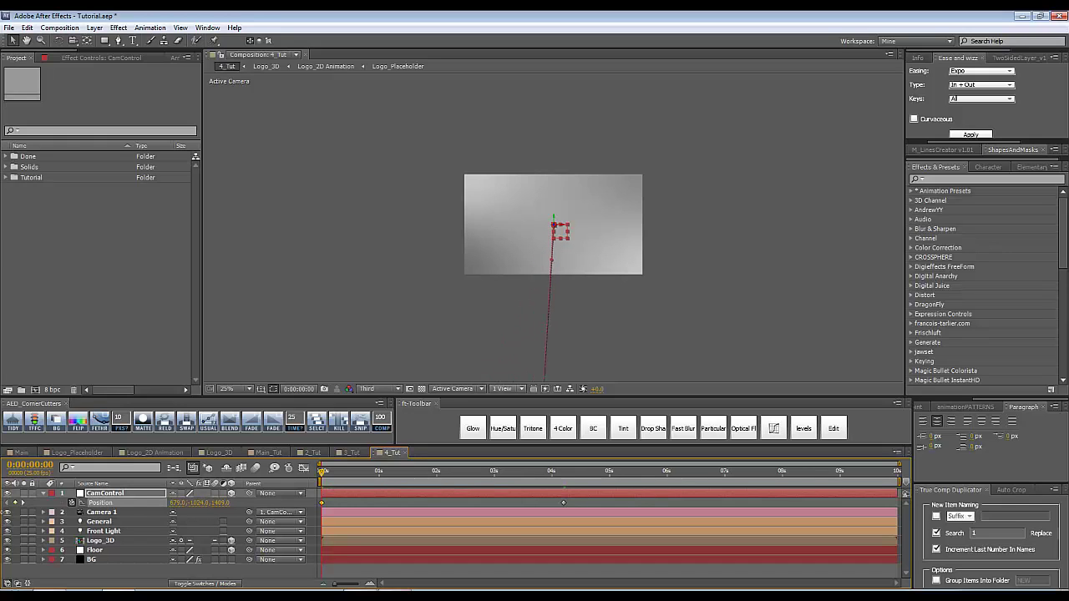
pyautogui.click(178, 503)
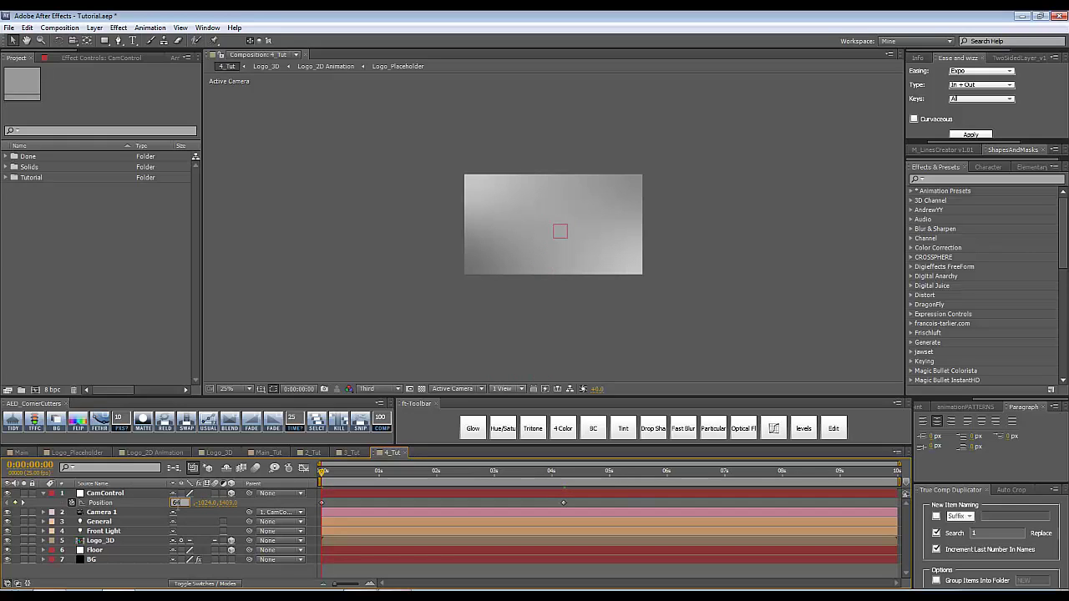
pyautogui.write('640')
pyautogui.press('Tab')
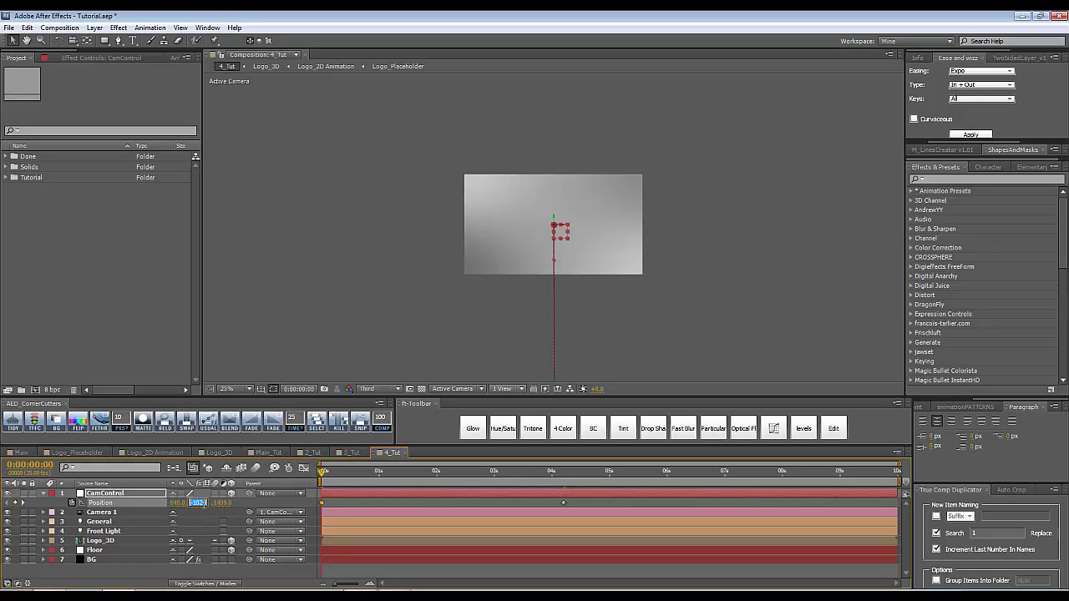
pyautogui.click(266, 513)
pyautogui.click(210, 502)
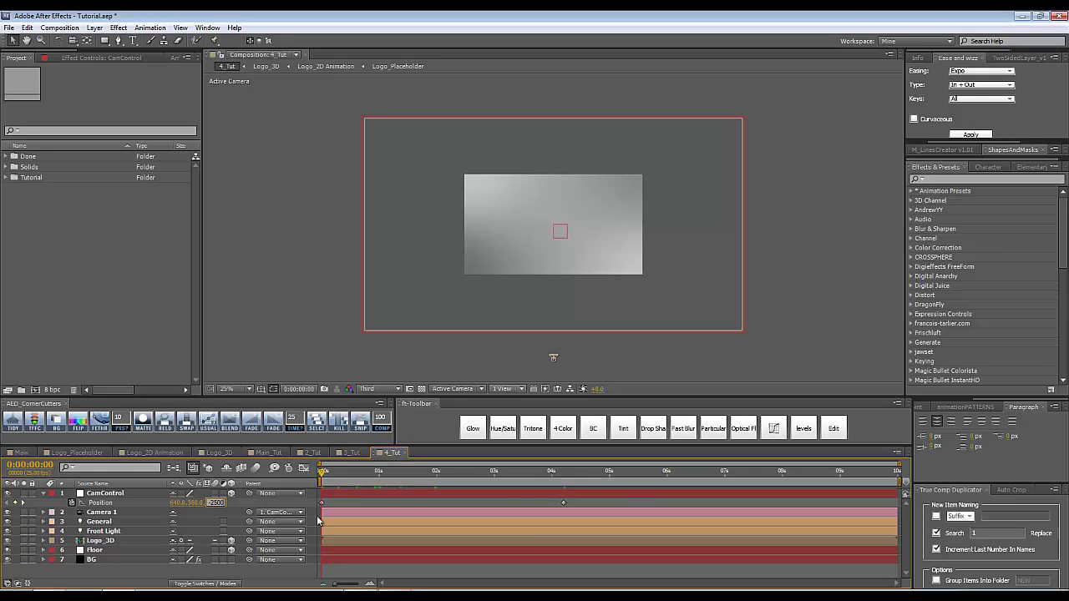
pyautogui.press('Return')
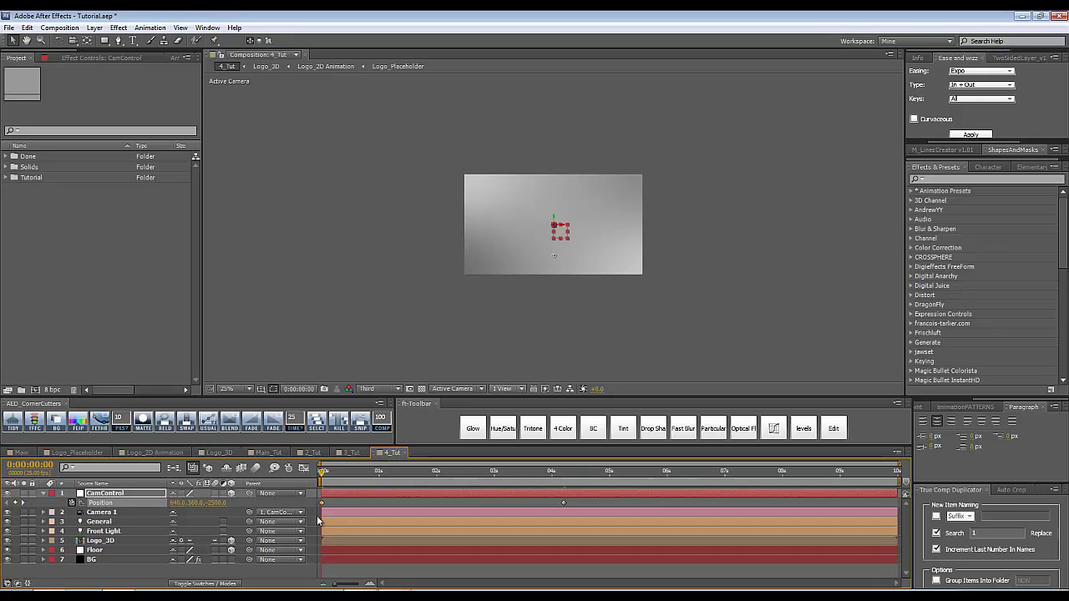
# Preview the 4_Tut camera move from the start to around the second position keyframe.
pyautogui.press('/')
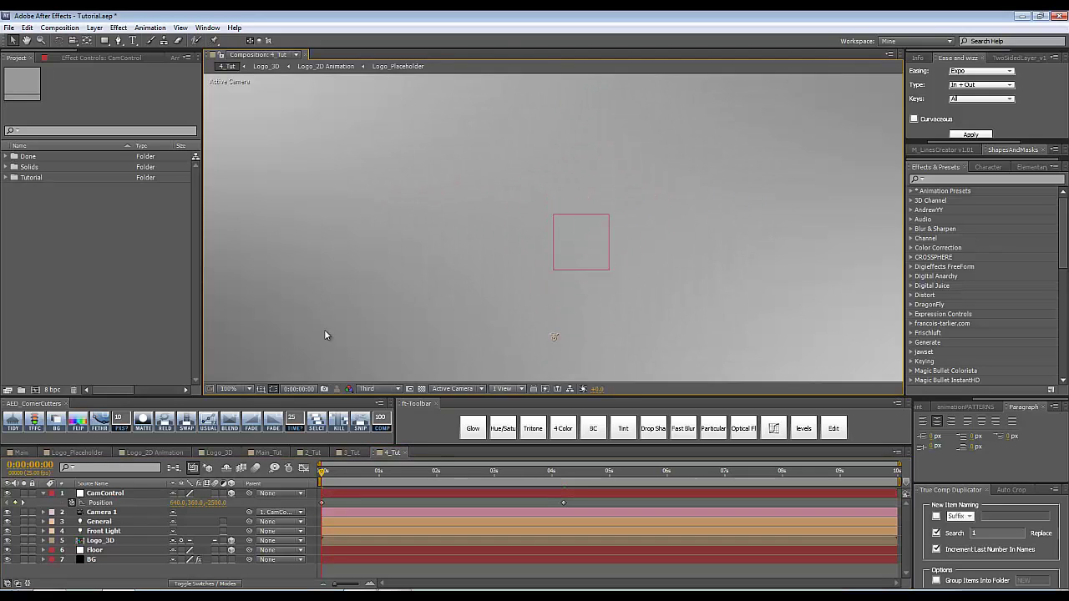
pyautogui.press(',')
pyautogui.press(',')
pyautogui.moveTo(331, 477); pyautogui.dragTo(561, 509)
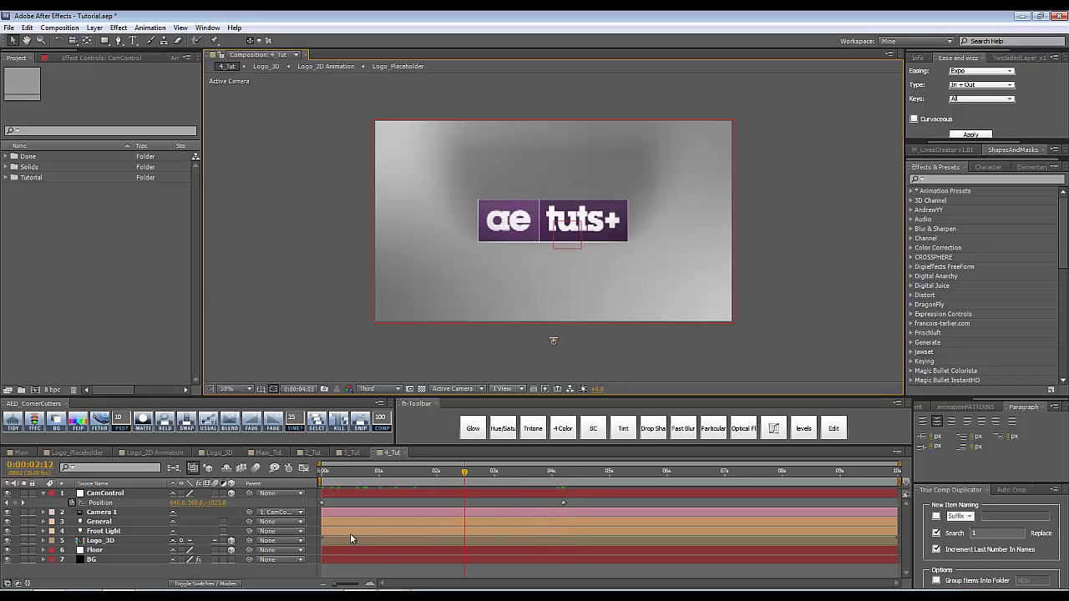
# Add Z Rotation keyframes to CamControl at 0:00:00:00 and 0:00:04:05 in the 4_Tut composition, both at 0 degrees.
pyautogui.press('Home')
pyautogui.click(121, 498)
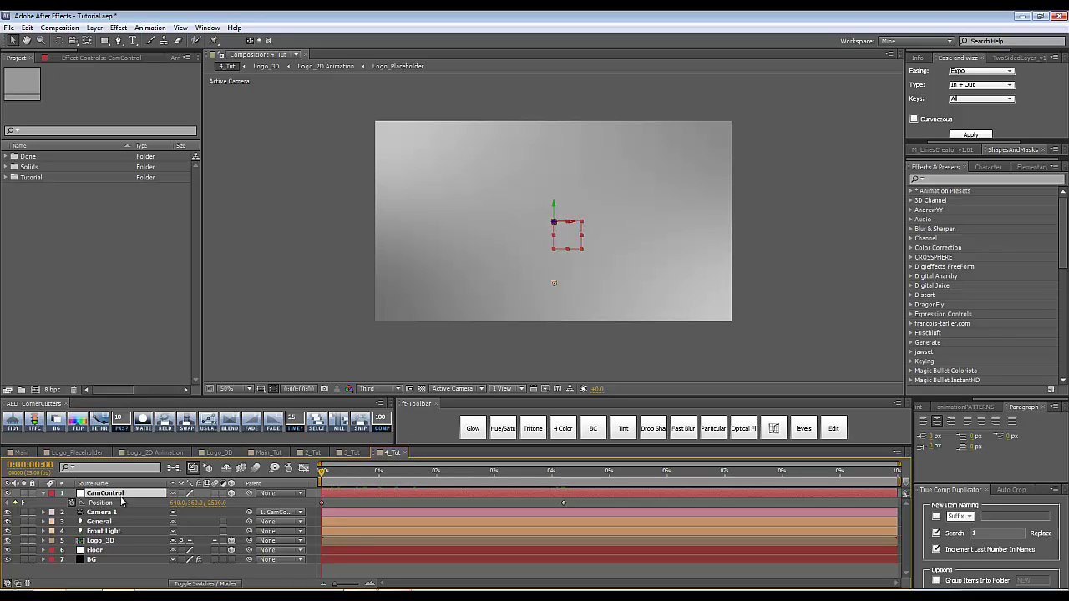
pyautogui.hotkey('shift', 'r')
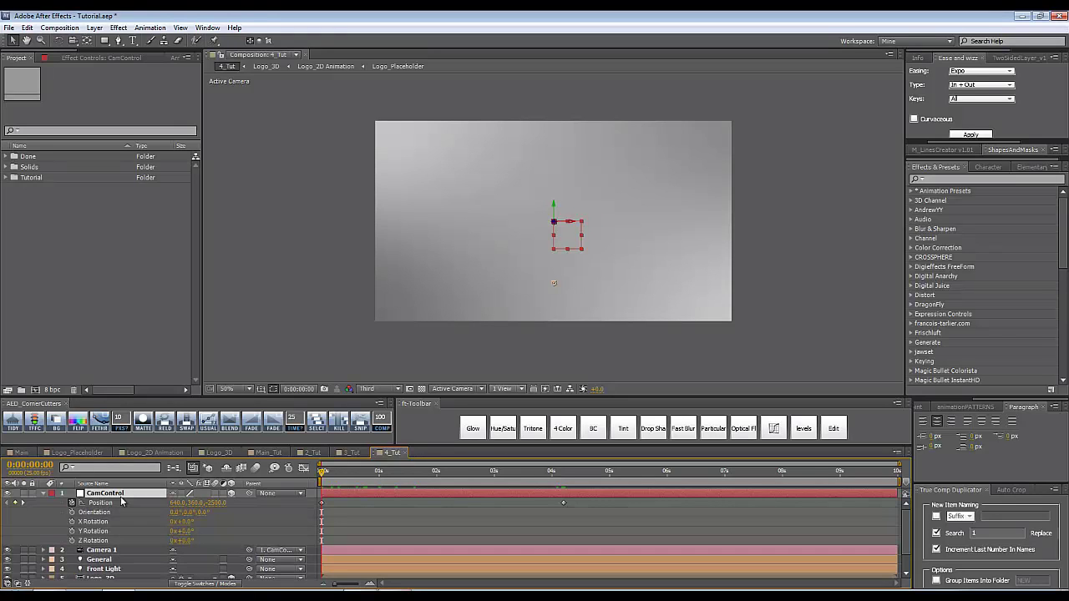
pyautogui.click(72, 541)
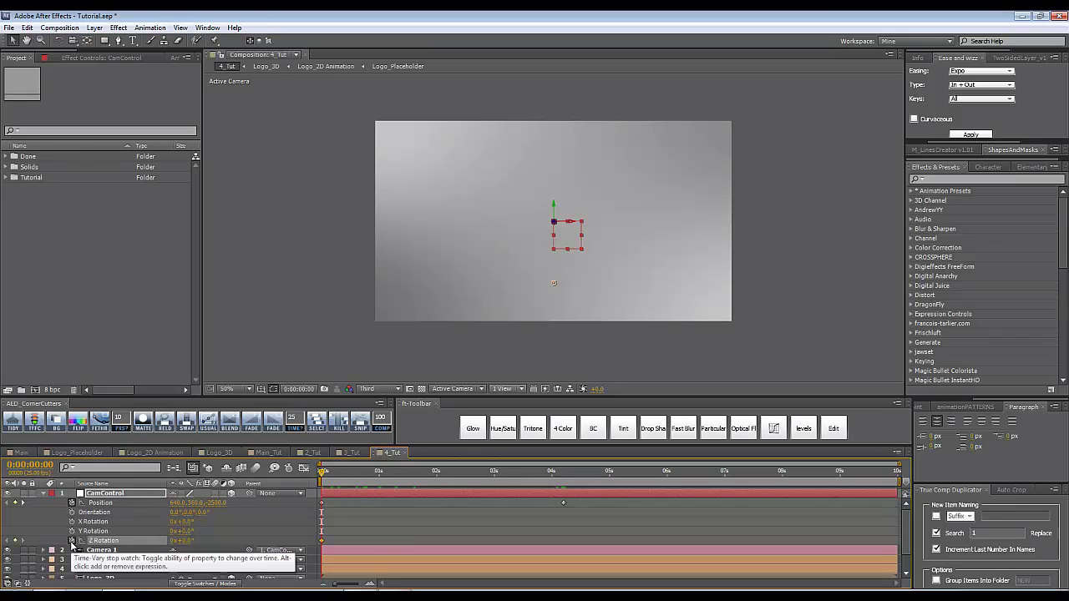
pyautogui.click(23, 503)
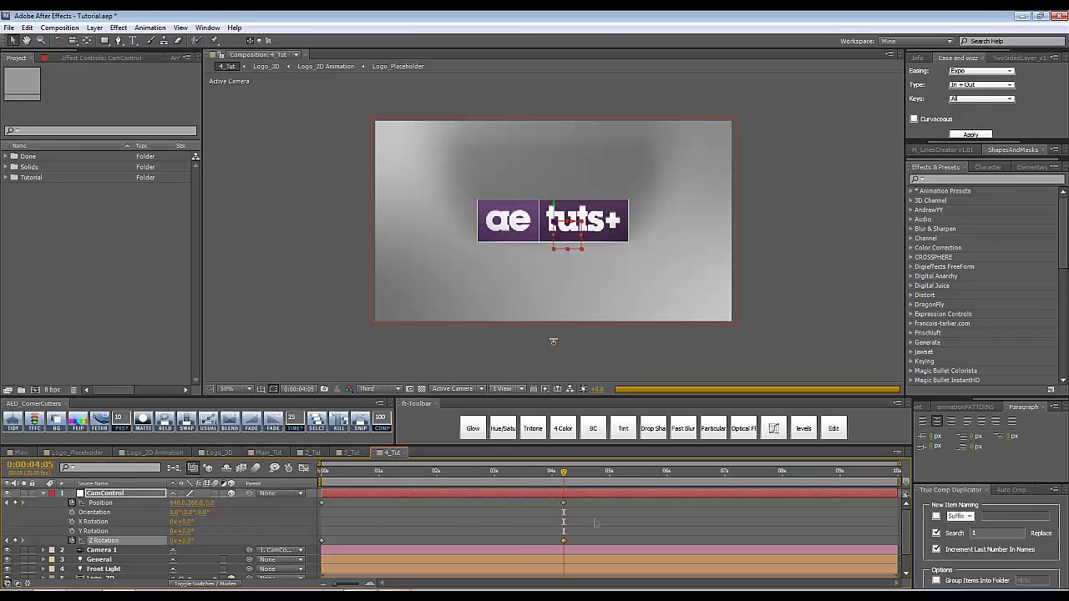
pyautogui.moveTo(565, 503)
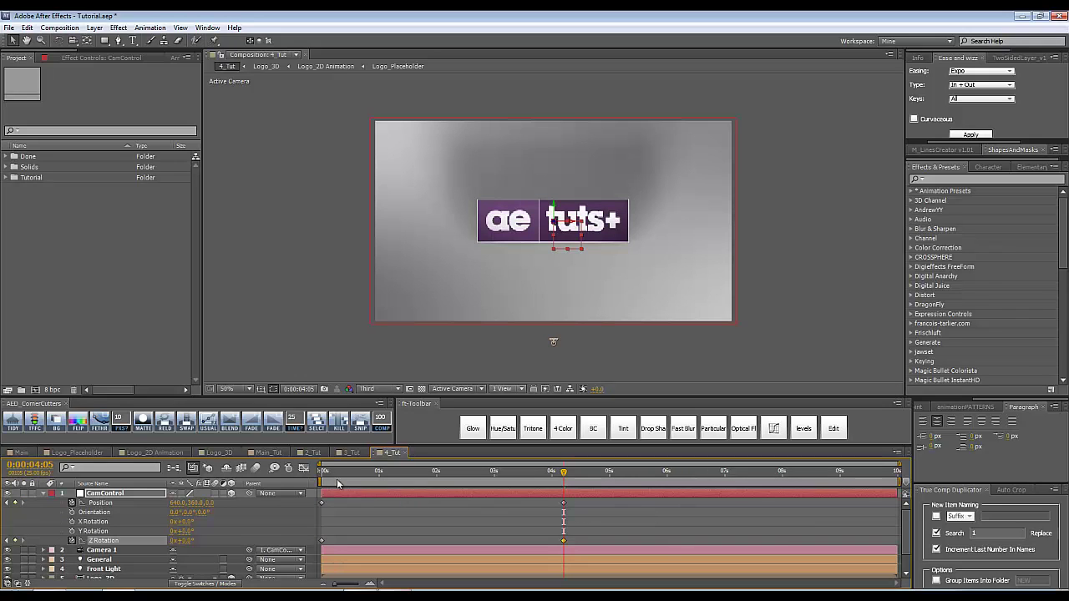
# Increase CamControl's Z Rotation at 0:00:00:00 to tilt the shot's start, and preview the move up to 0:00:03:08.
pyautogui.moveTo(337, 479); pyautogui.dragTo(285, 478)
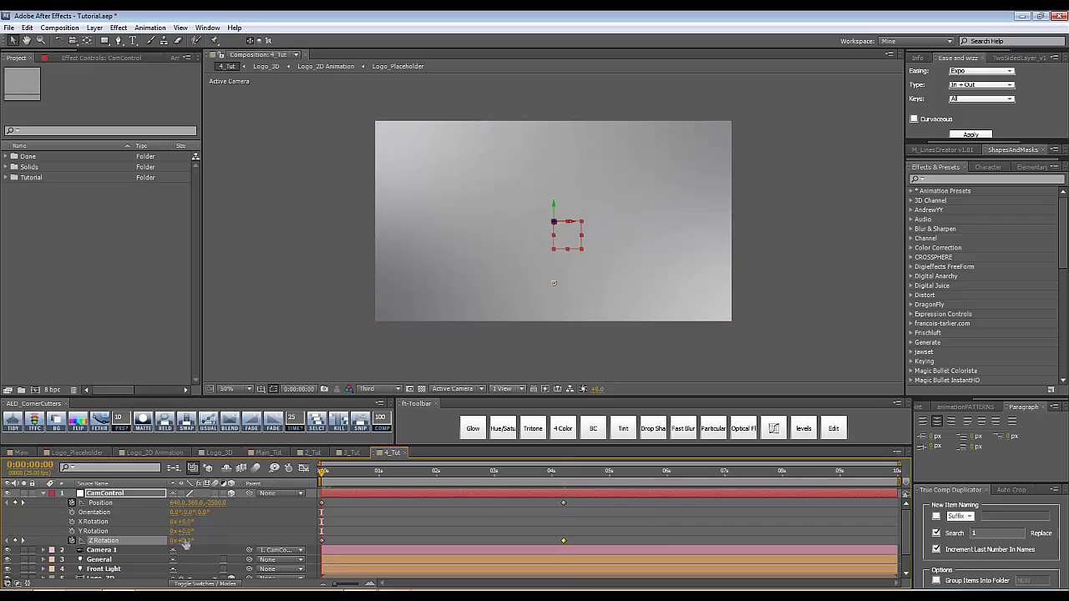
pyautogui.moveTo(185, 541); pyautogui.dragTo(224, 541)
pyautogui.click(311, 496)
pyautogui.moveTo(330, 478); pyautogui.dragTo(511, 517)
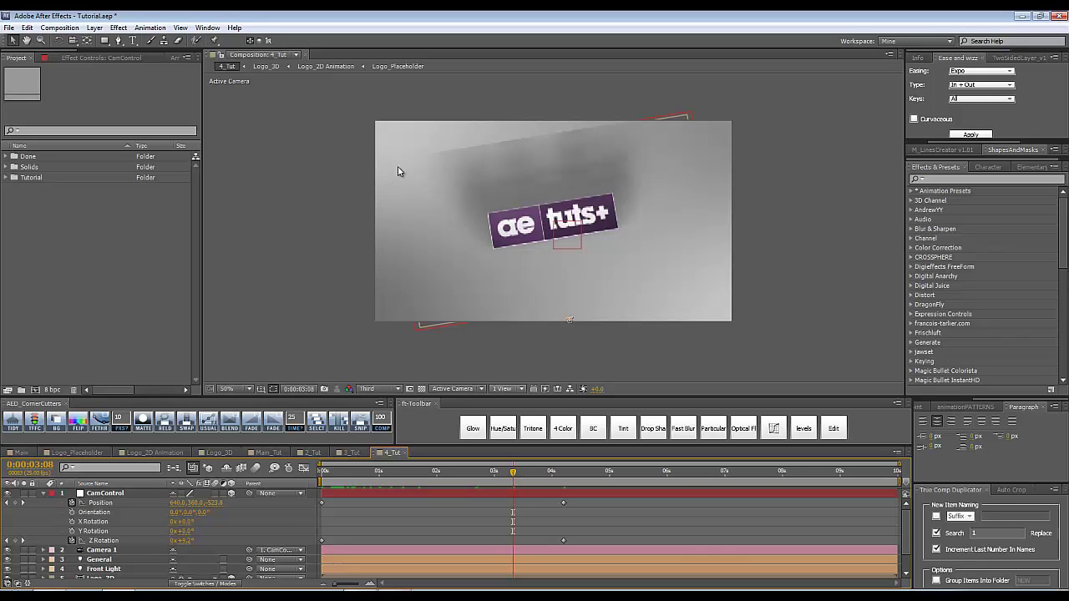
# Switch the preview resolution to Full to examine the shadow on the floor at 0:00:03:08.
pyautogui.click(379, 389)
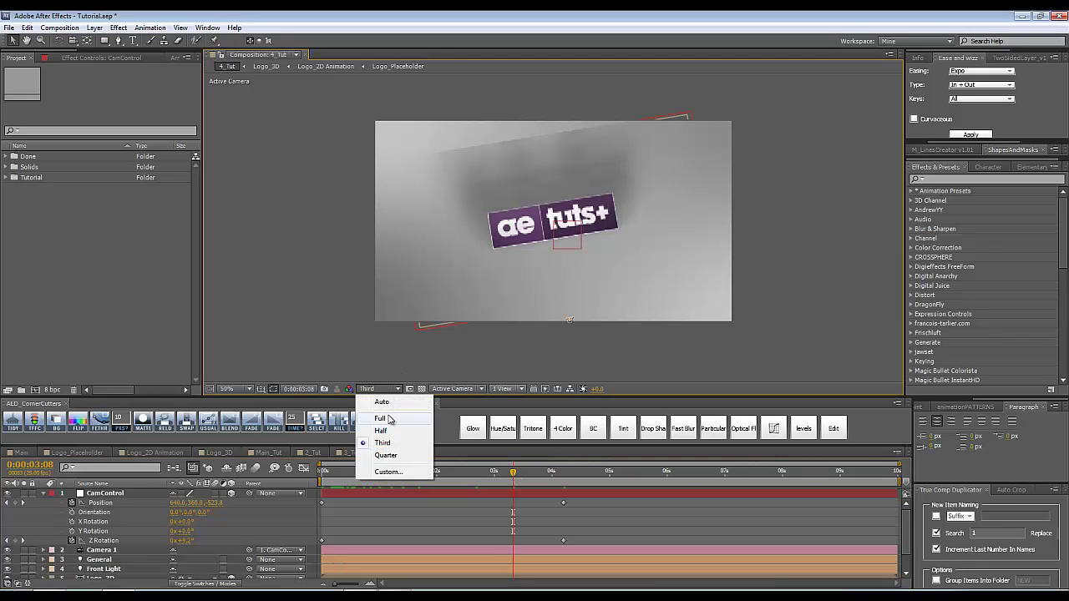
pyautogui.click(381, 417)
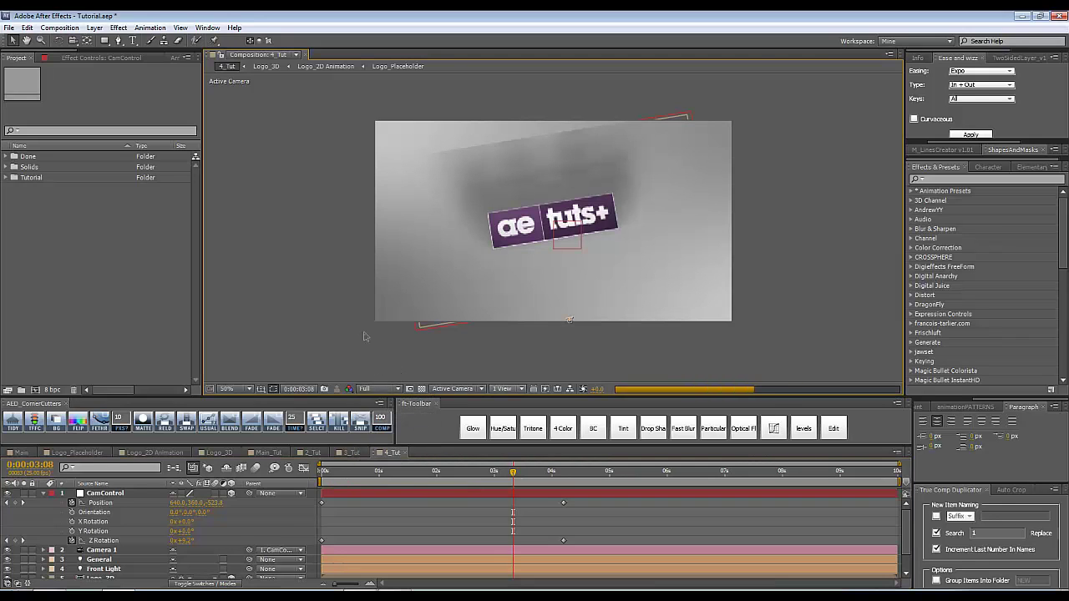
pyautogui.click(351, 280)
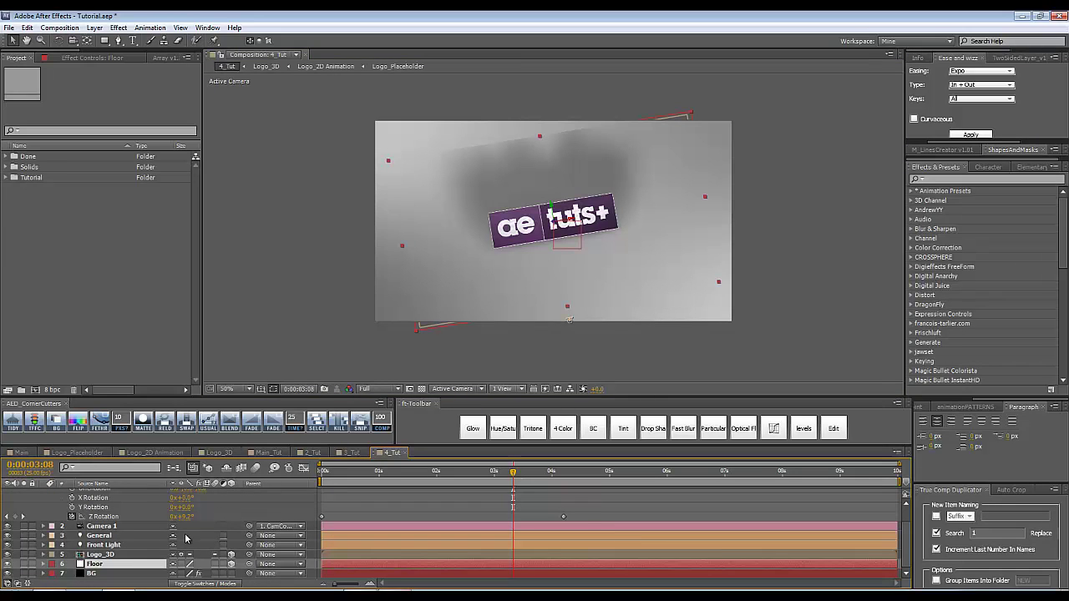
# Find the Motion Tile effect and apply it to the Floor layer.
pyautogui.click(939, 179)
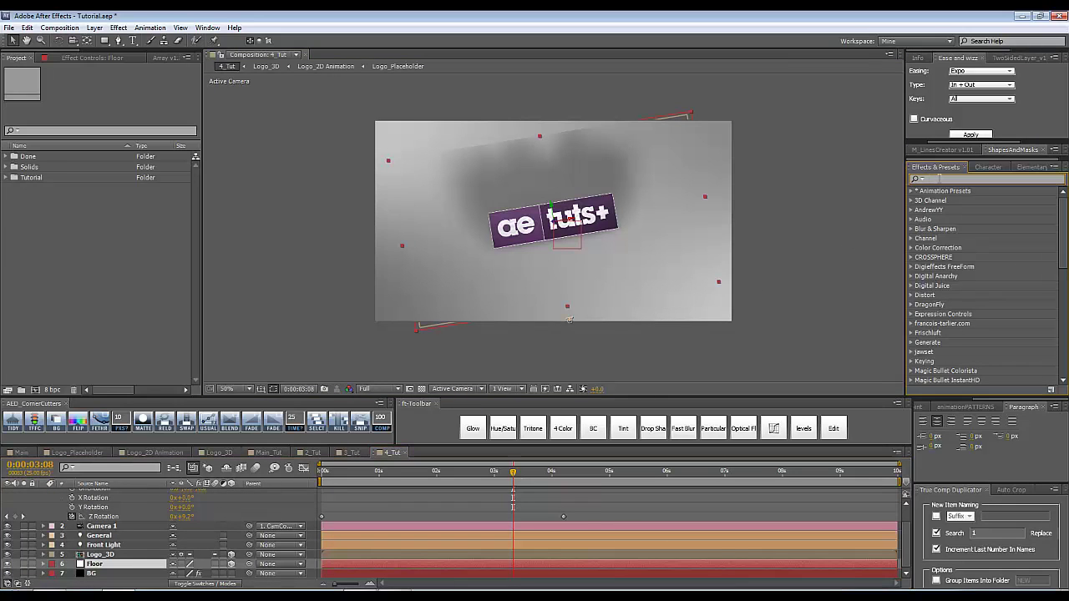
pyautogui.write('motion t')
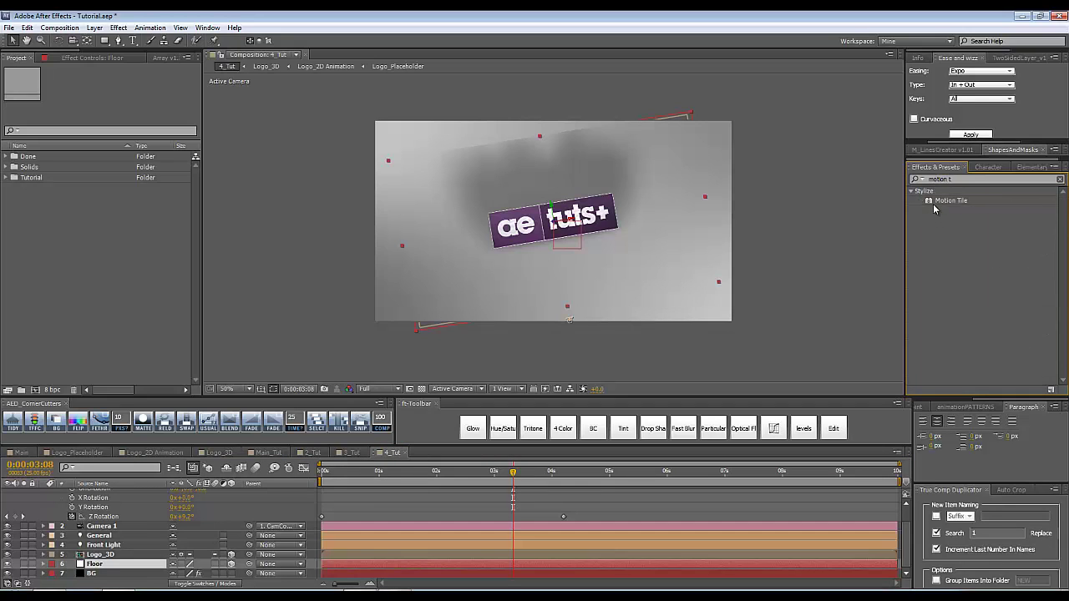
pyautogui.click(937, 201)
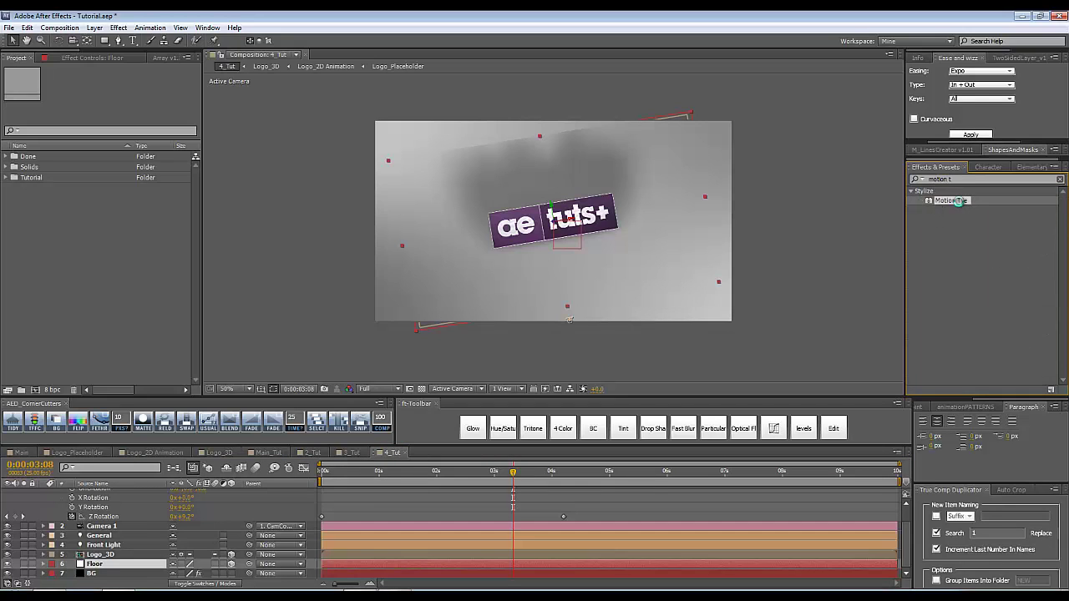
pyautogui.doubleClick(952, 202)
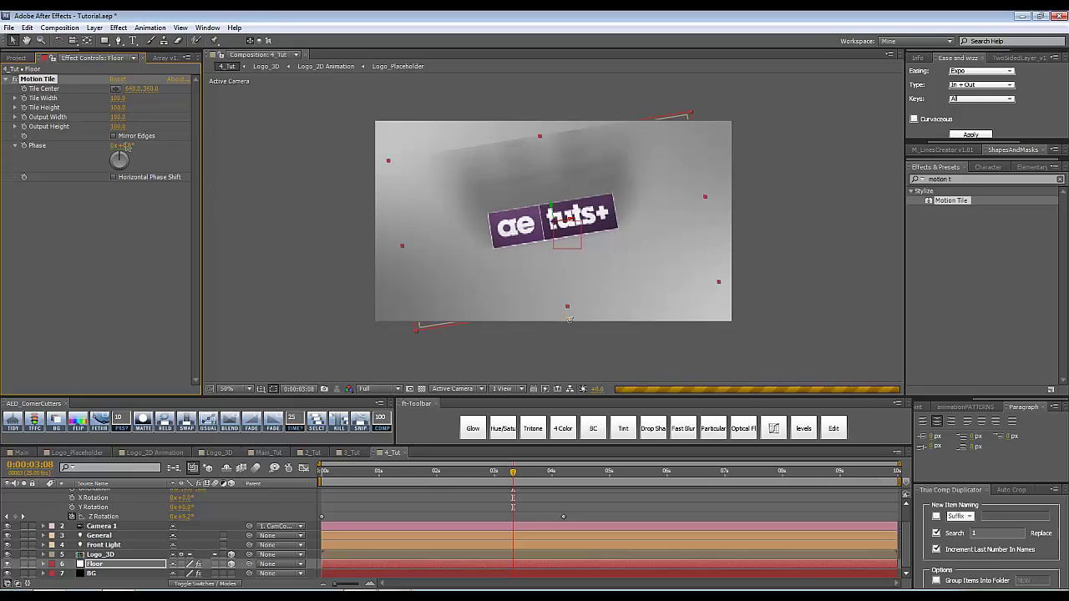
# Raise the Output Height of Floor's Motion Tile to about 140 and return the preview resolution to Third.
pyautogui.moveTo(119, 127); pyautogui.dragTo(152, 127)
pyautogui.click(393, 389)
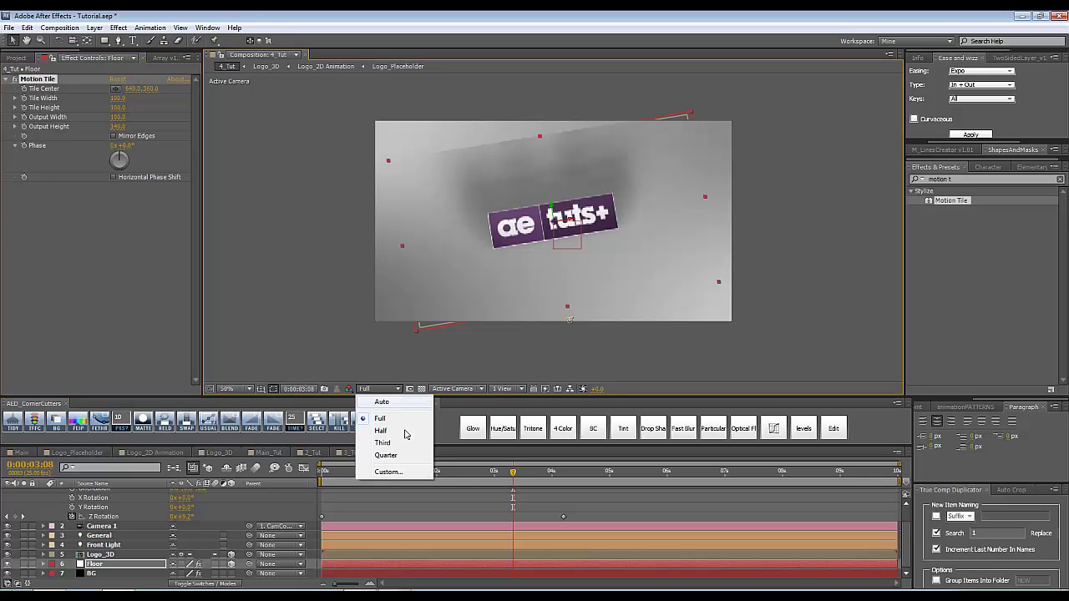
pyautogui.click(384, 443)
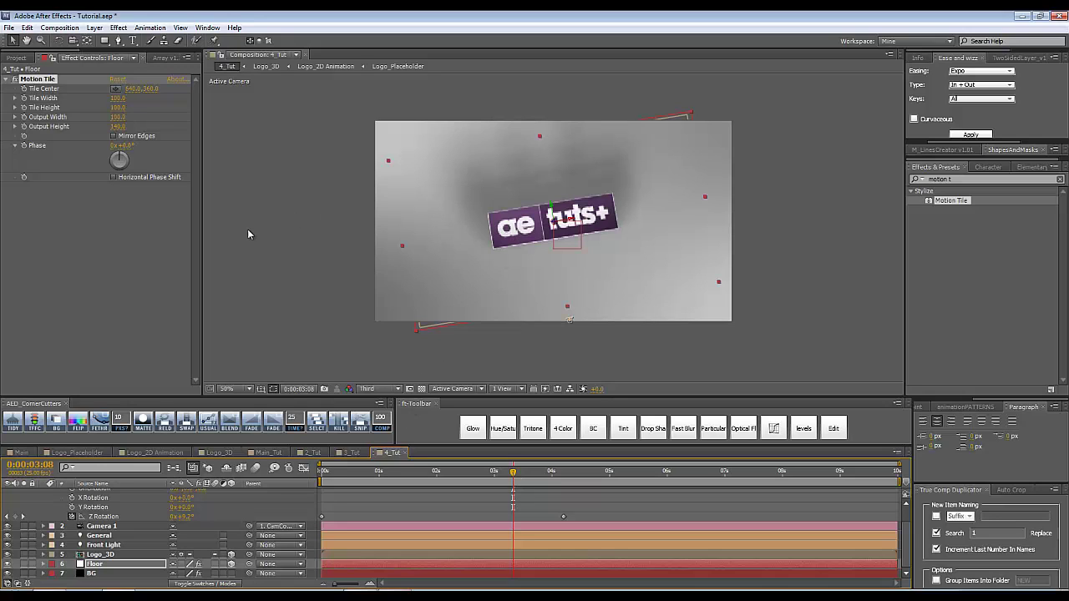
# With Floor temporarily soloed, set its Motion Tile Output Height to 200 and Output Width to about 130, and clear the effects search.
pyautogui.click(24, 565)
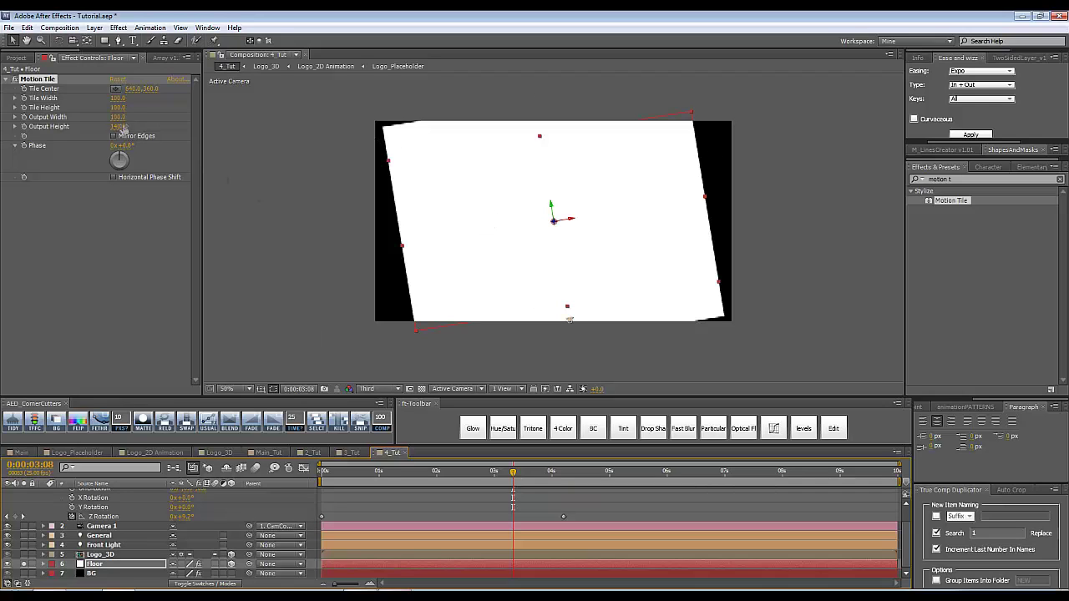
pyautogui.moveTo(117, 126); pyautogui.dragTo(123, 118)
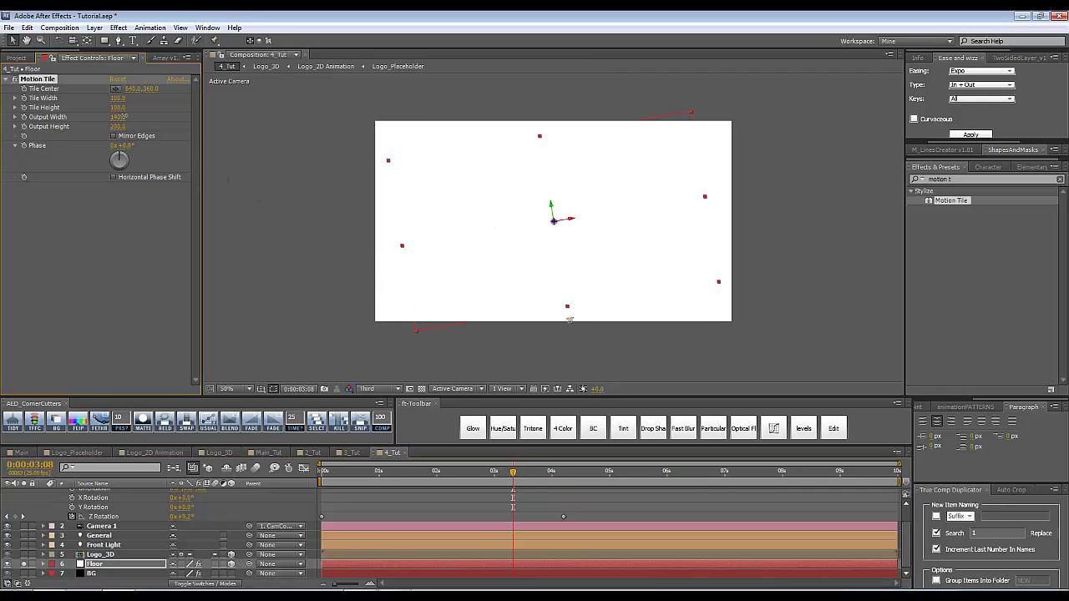
pyautogui.click(25, 565)
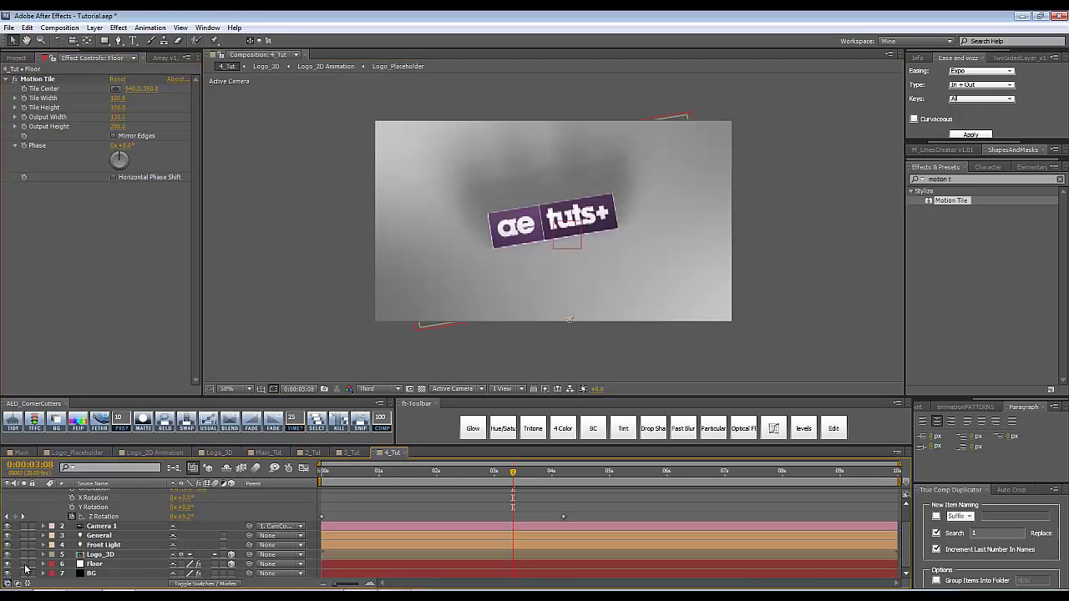
pyautogui.click(1059, 180)
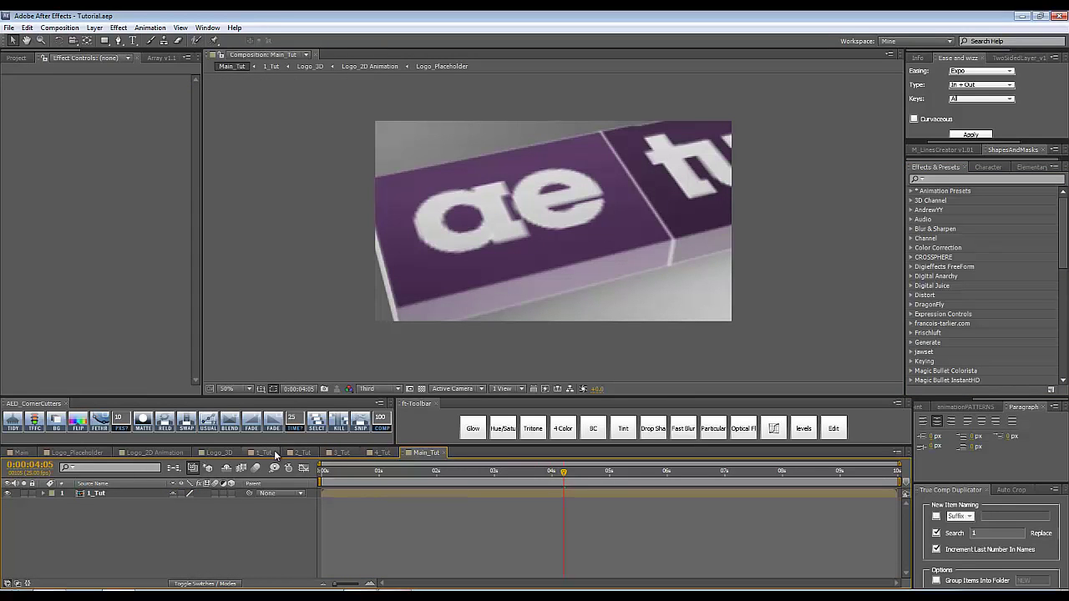
# Add the 2_Tut, 3_Tut and 4_Tut compositions from the Tutorial folder to Main_Tut above the 1_Tut layer.
pyautogui.click(17, 58)
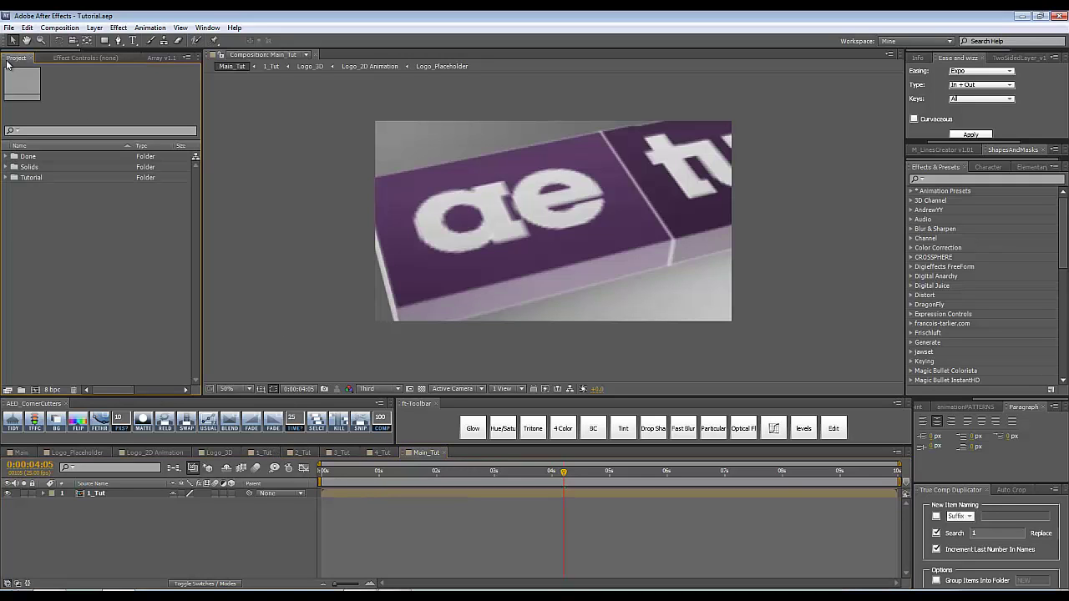
pyautogui.click(10, 177)
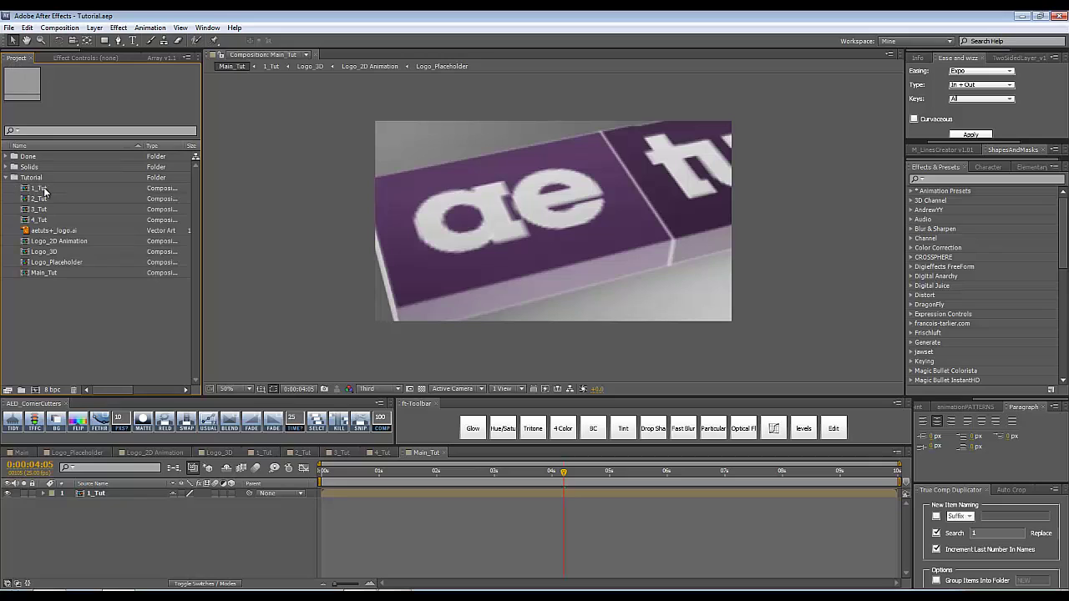
pyautogui.click(46, 188)
pyautogui.click(48, 218)
pyautogui.keyDown('shift'); pyautogui.click(44, 201); pyautogui.keyUp('shift')
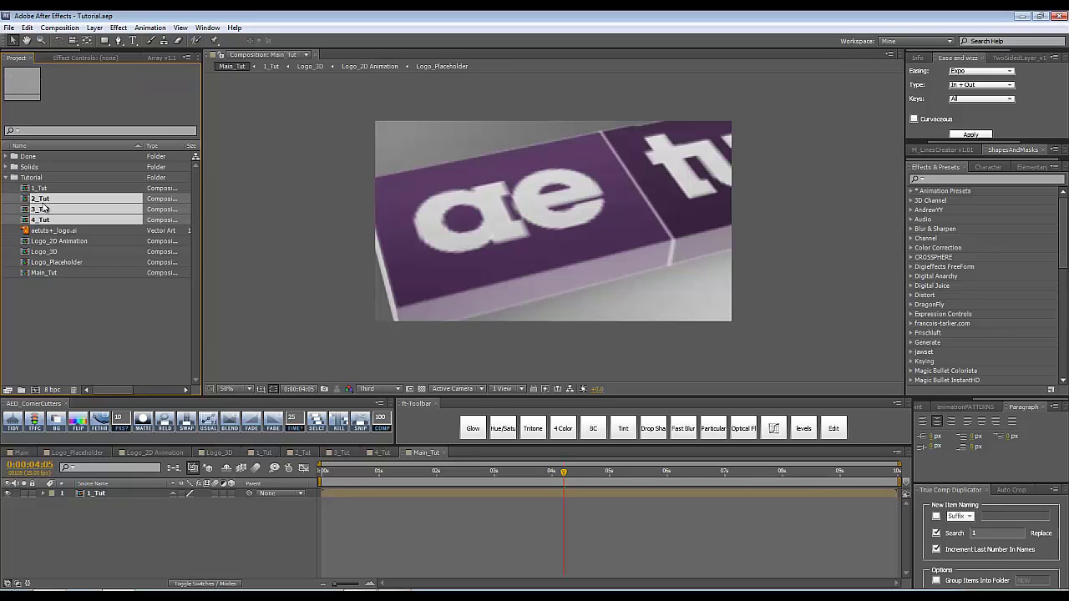
pyautogui.moveTo(39, 199); pyautogui.dragTo(101, 498)
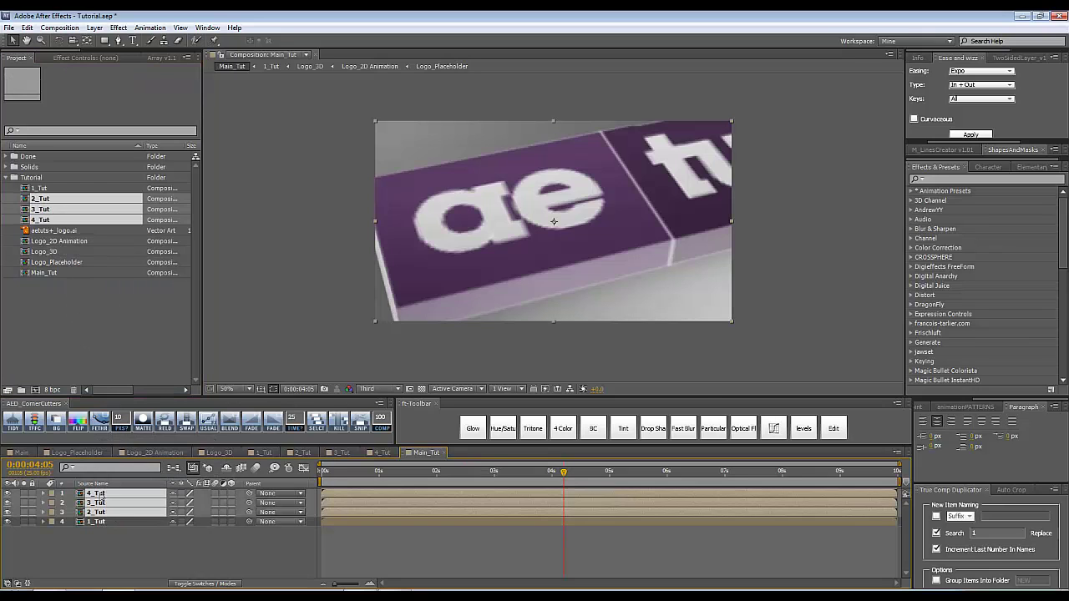
pyautogui.click(132, 556)
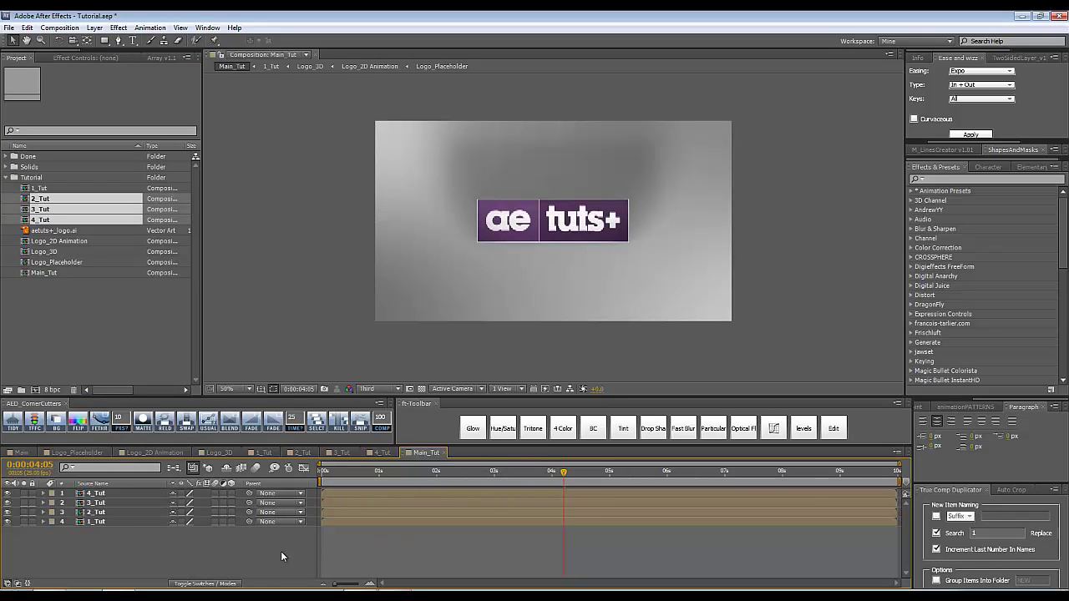
pyautogui.click(6, 177)
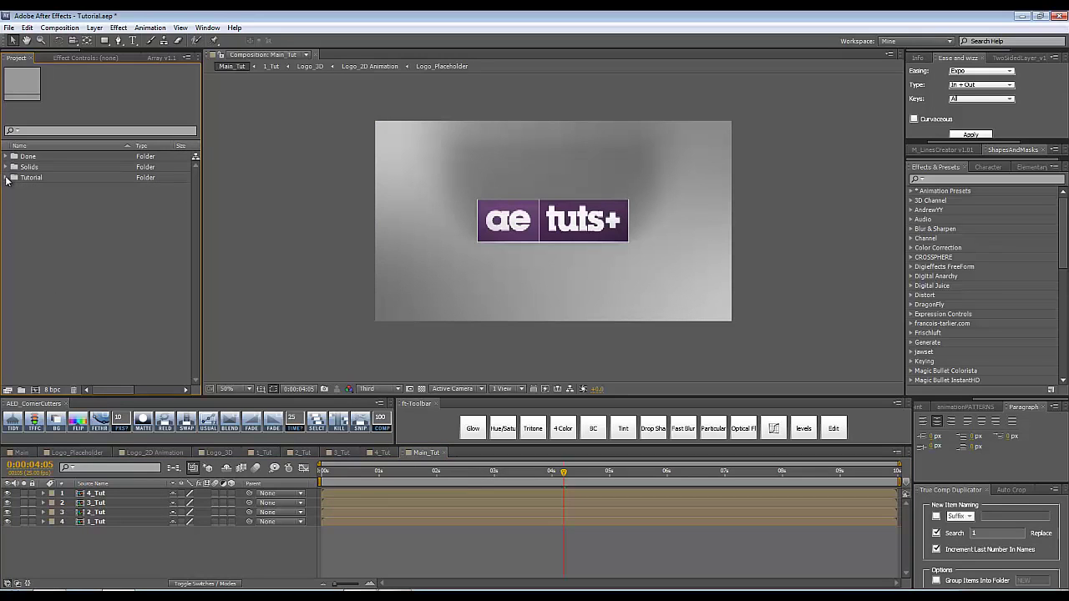
# Trim the ends of all four shot layers in Main_Tut to 0:00:04:10.
pyautogui.moveTo(77, 522); pyautogui.dragTo(113, 493)
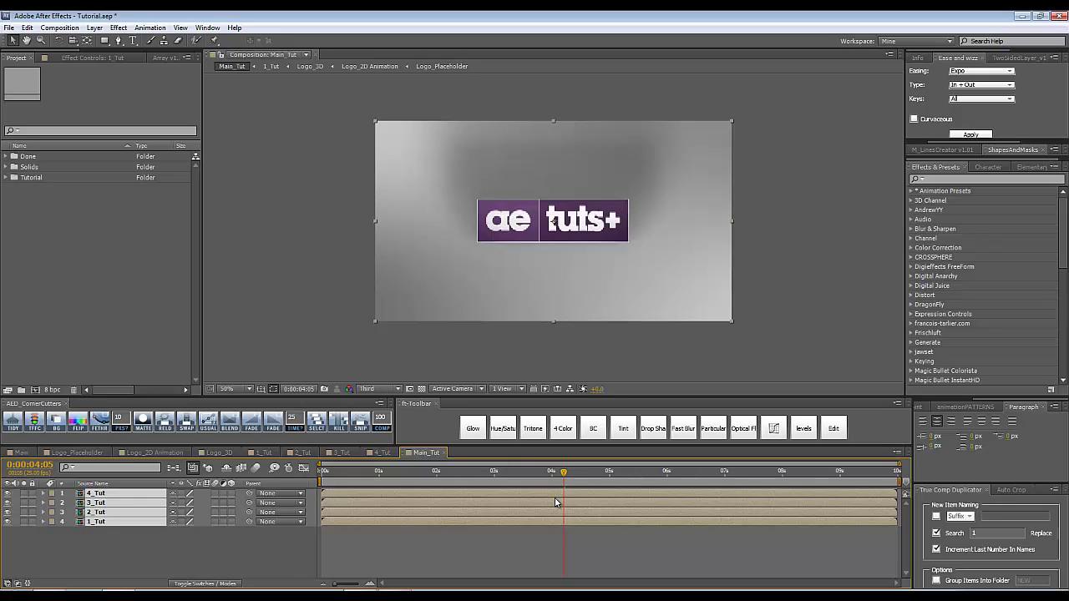
pyautogui.press('space')
pyautogui.hotkey('alt', ']')
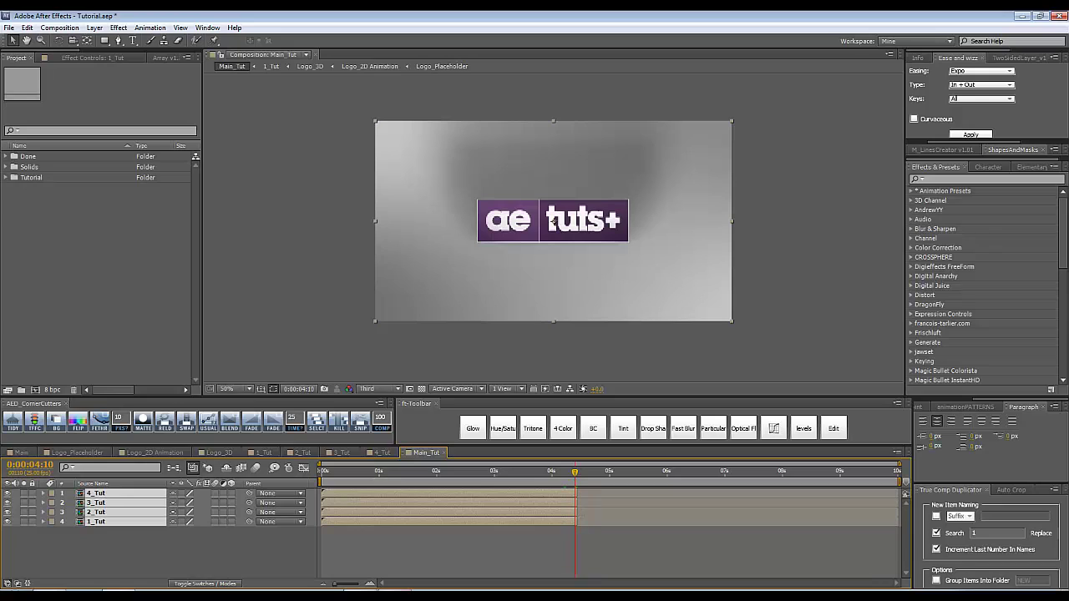
pyautogui.click(298, 537)
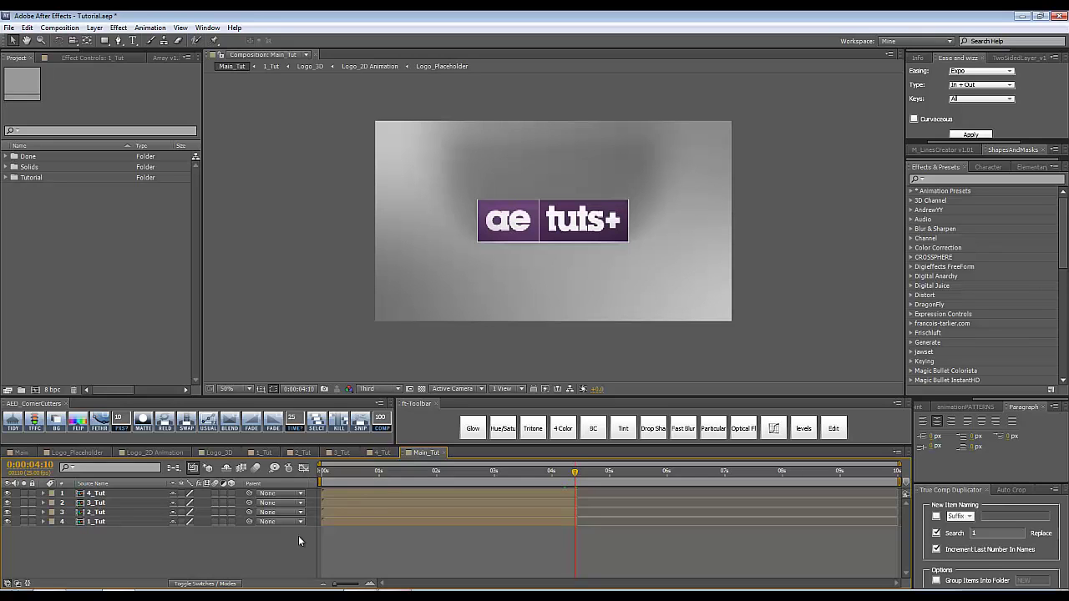
# Set the Main_Tut composition's duration to 0:00:20:00 and show its full length in the timeline.
pyautogui.hotkey('ctrl', 'k')
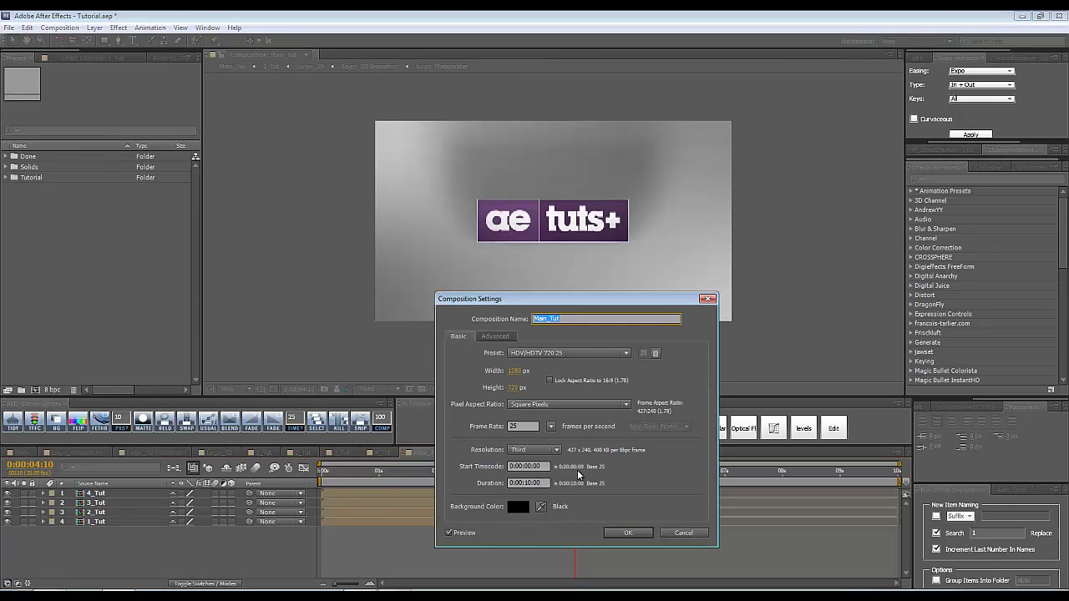
pyautogui.click(528, 482)
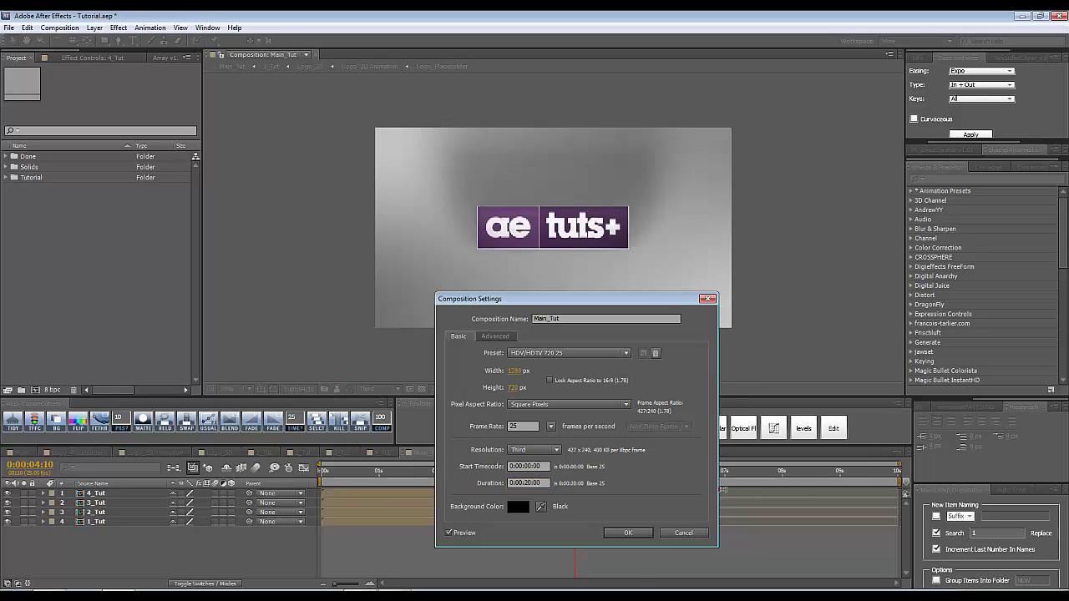
pyautogui.press('Return')
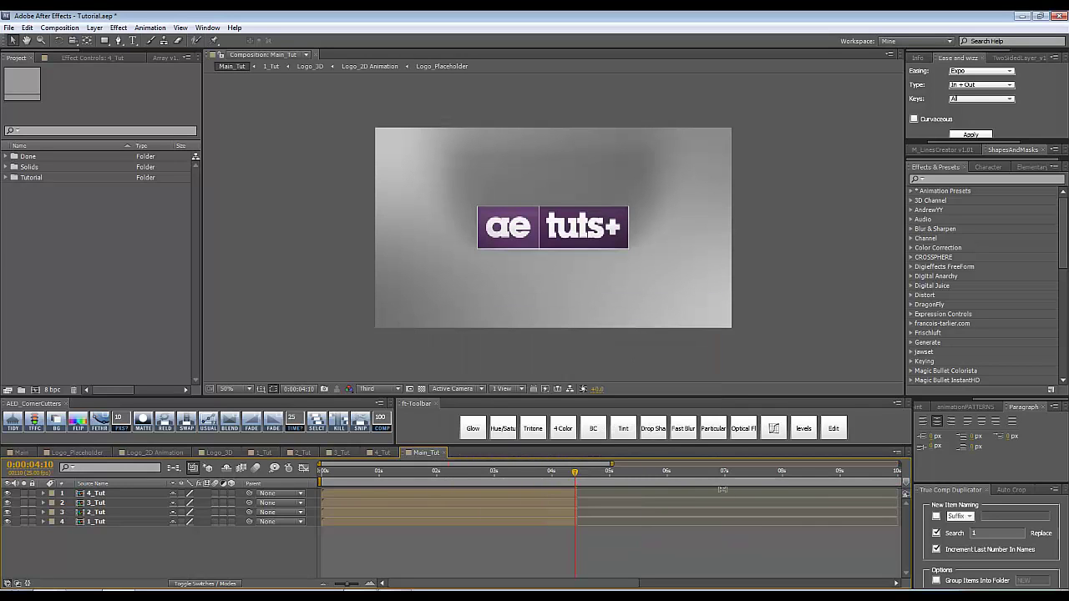
pyautogui.press('-')
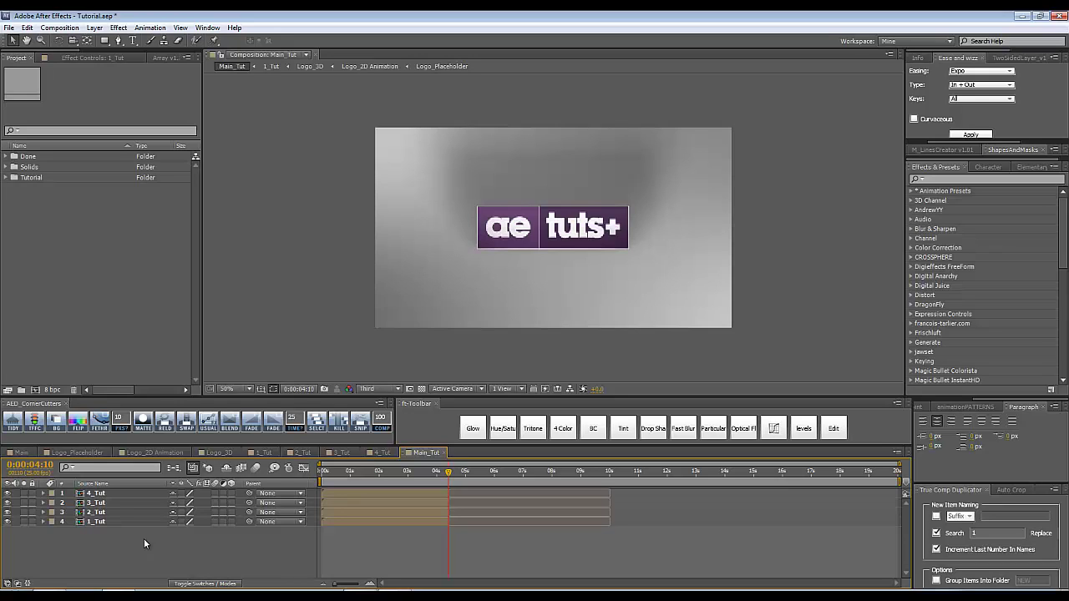
# Move the 2_Tut layer in Main_Tut so that it starts at 0:00:04:00.
pyautogui.click(435, 476)
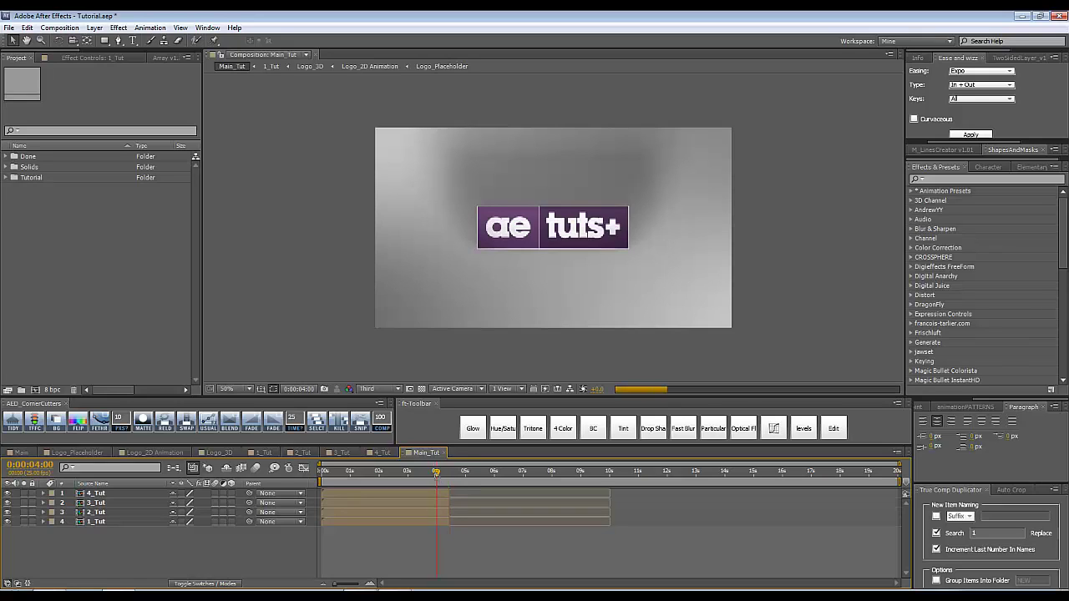
pyautogui.click(117, 521)
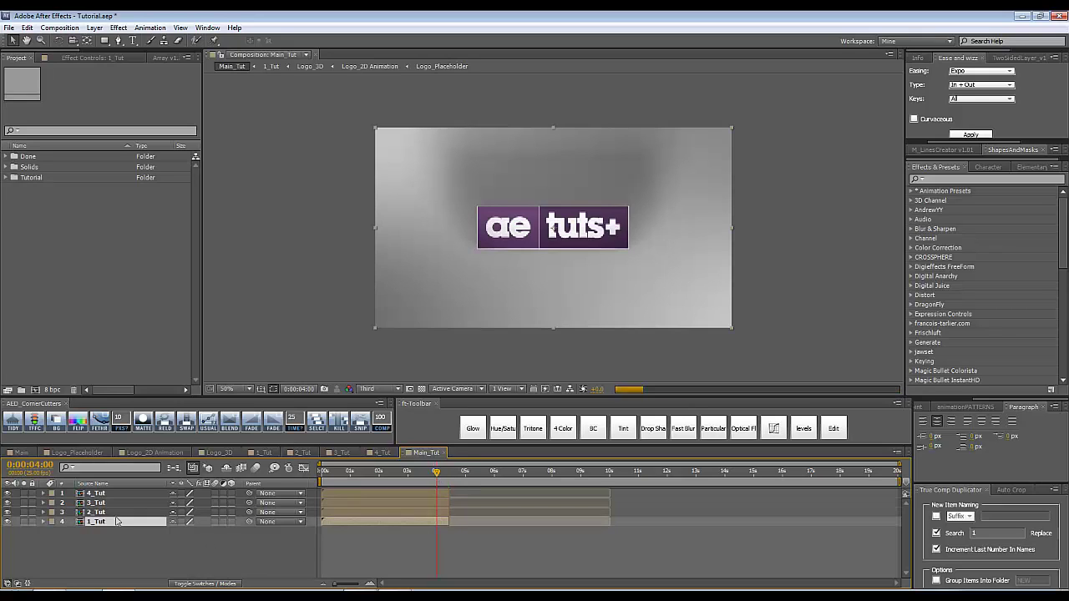
pyautogui.click(113, 514)
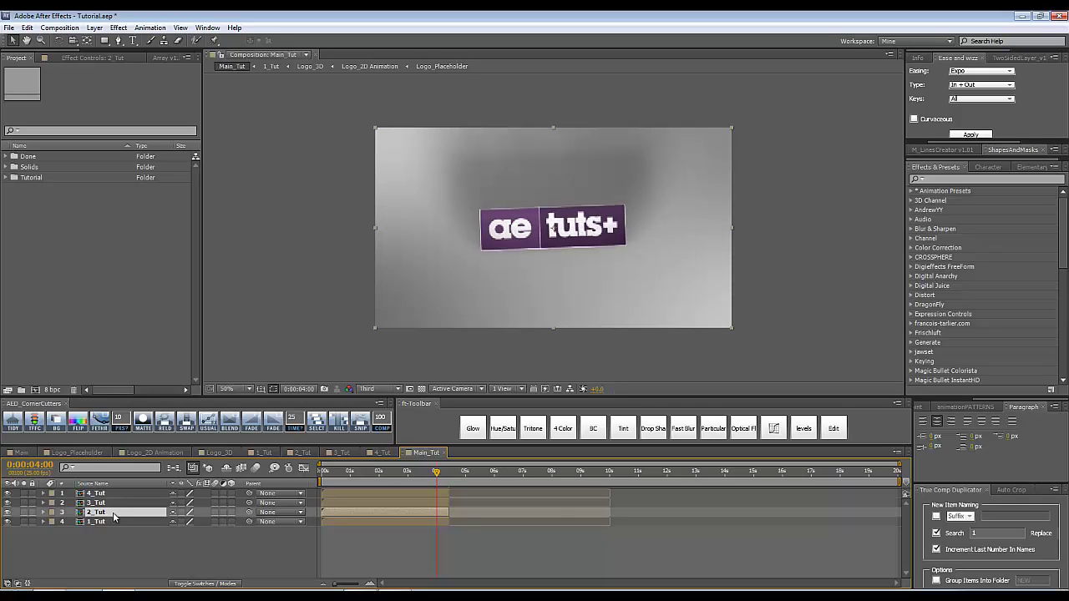
pyautogui.press('[')
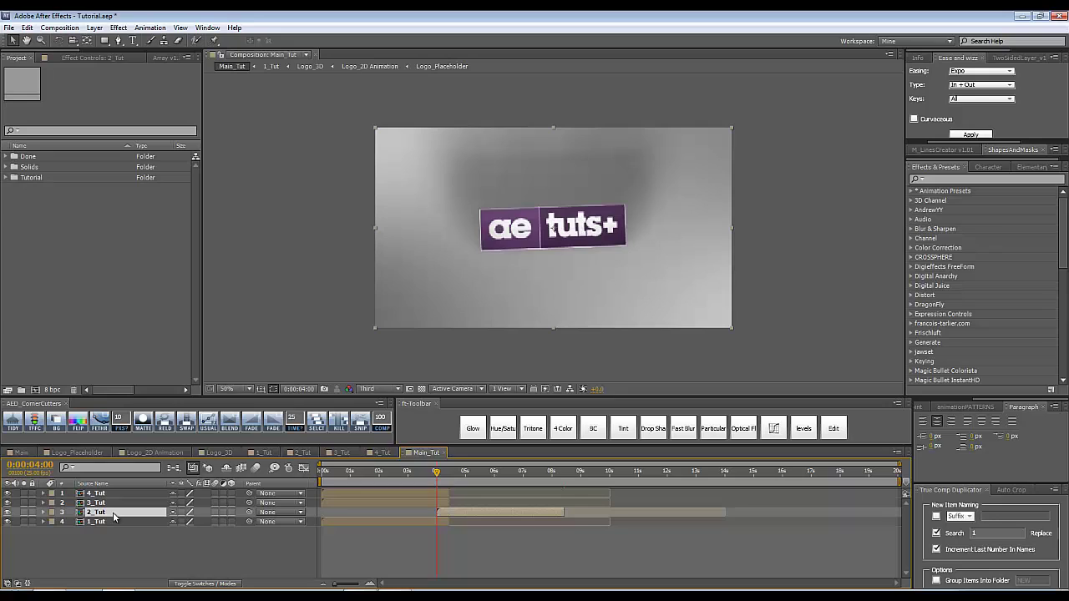
# Move the 3_Tut layer to start at 0:00:08:00, ten frames before the end of 2_Tut.
pyautogui.press('o')
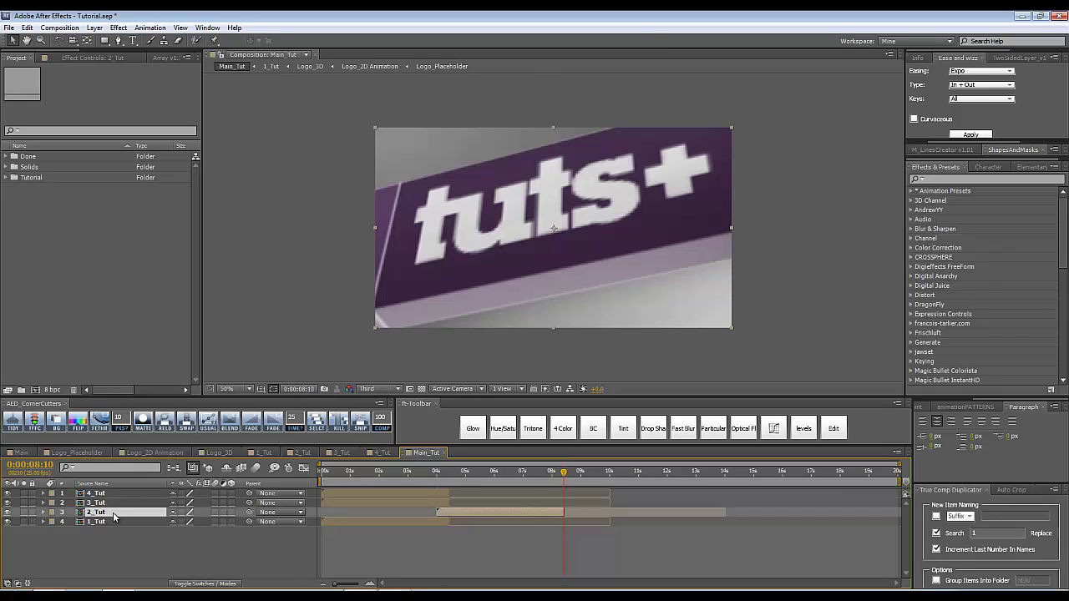
pyautogui.hotkey('shift', 'pageup')
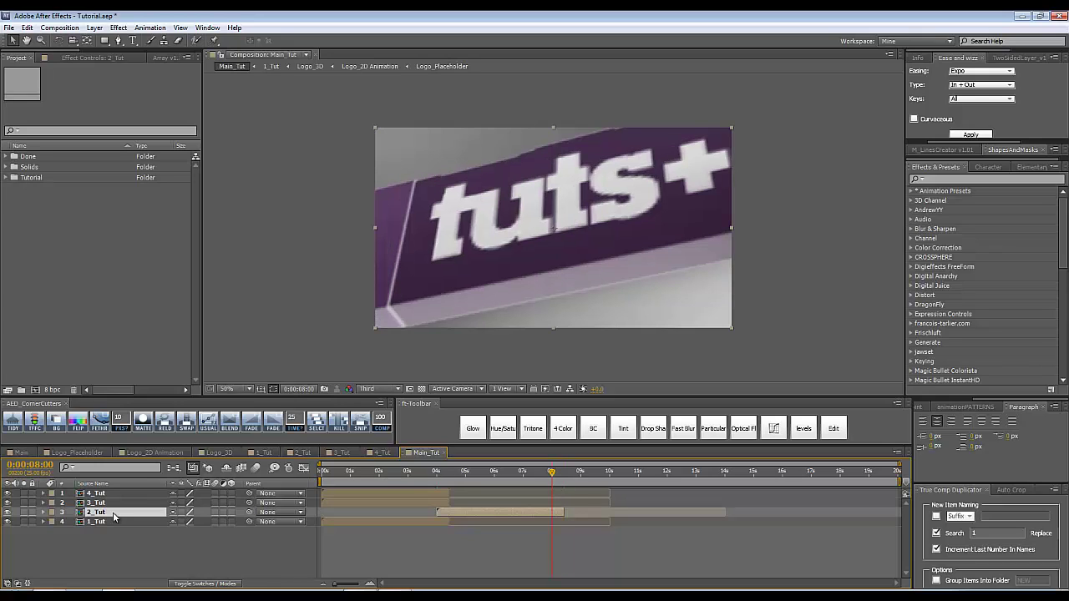
pyautogui.click(102, 503)
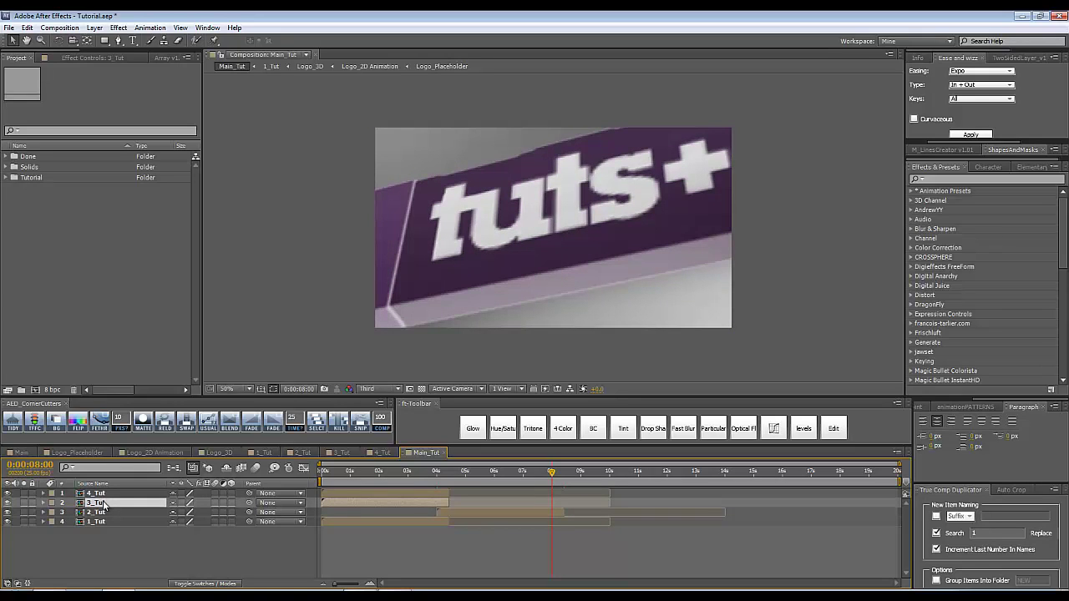
pyautogui.press('[')
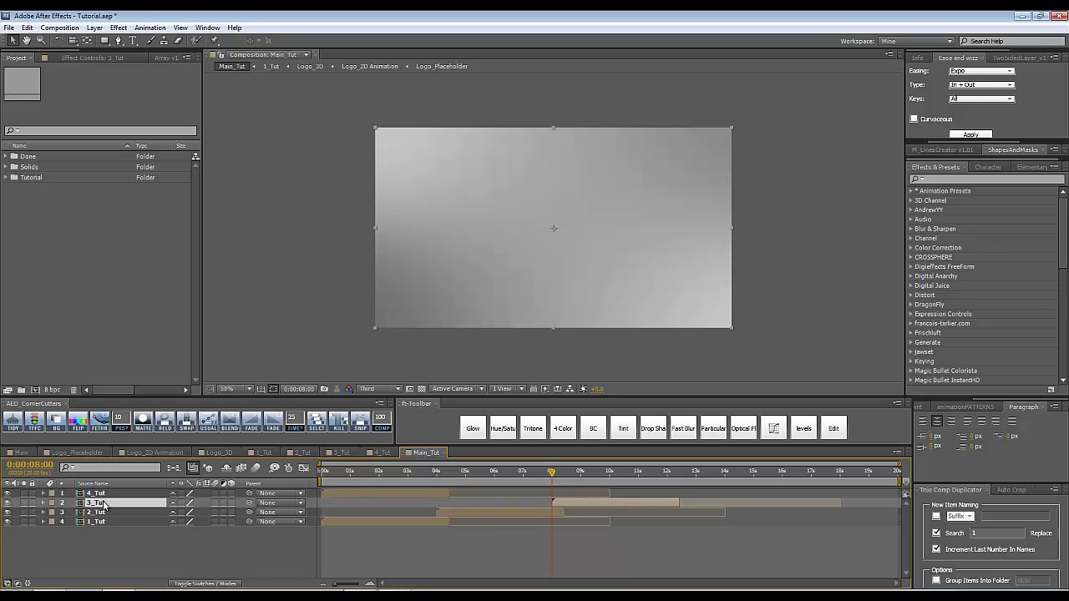
# Move the 4_Tut layer to start at 0:00:12:00, ten frames before the end of 3_Tut.
pyautogui.press('o')
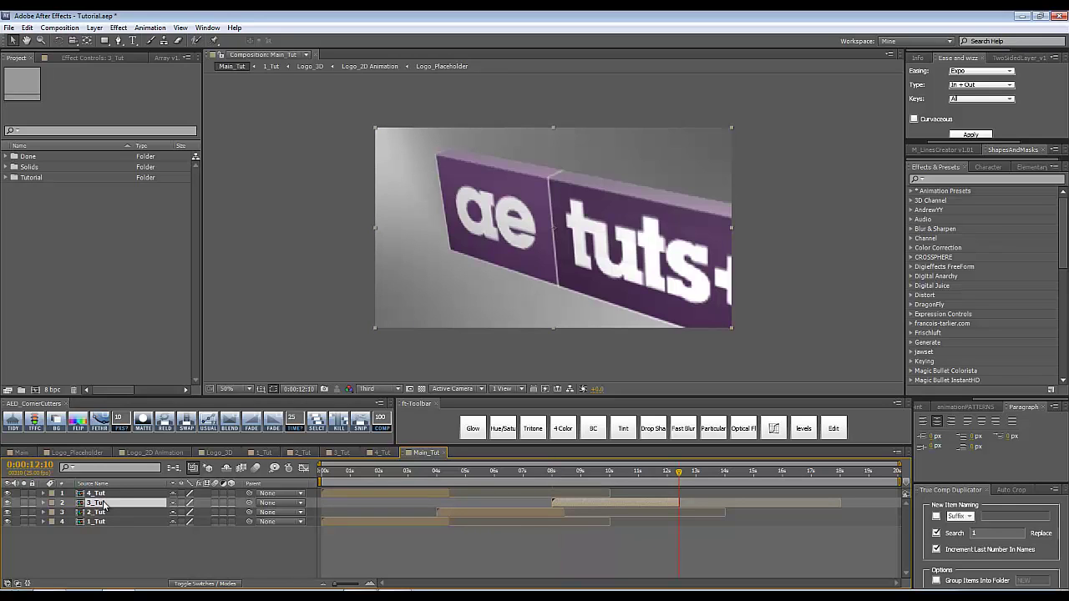
pyautogui.hotkey('shift', 'pageup')
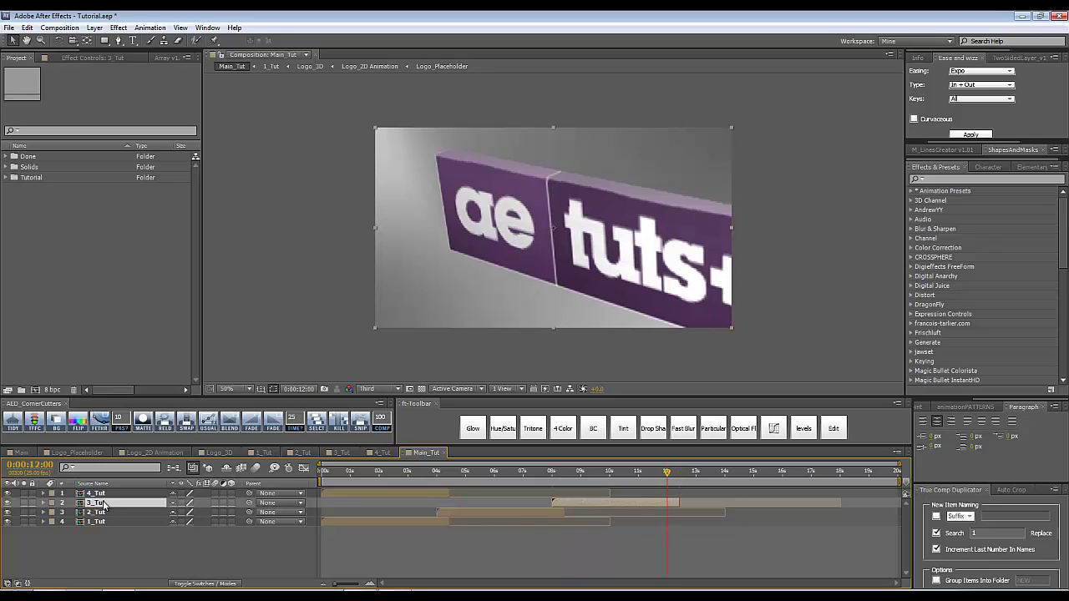
pyautogui.doubleClick(103, 502)
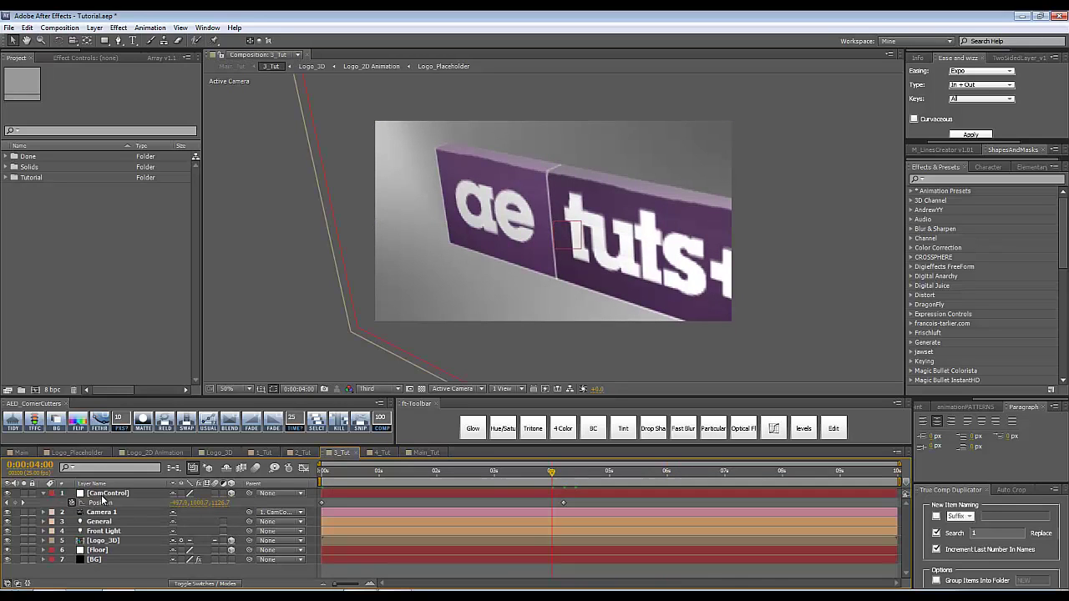
pyautogui.click(424, 453)
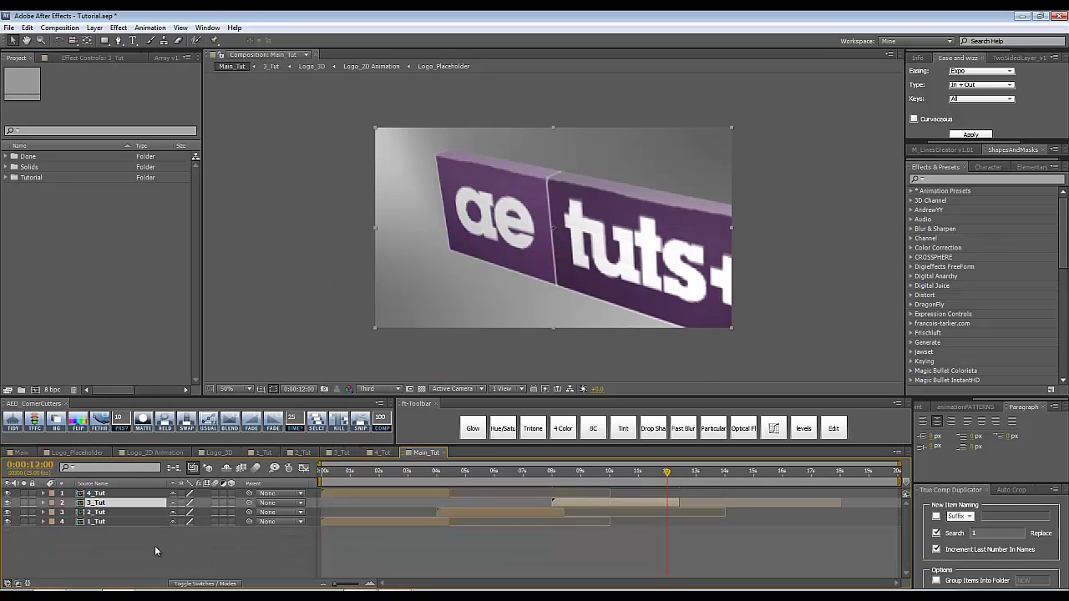
pyautogui.click(98, 493)
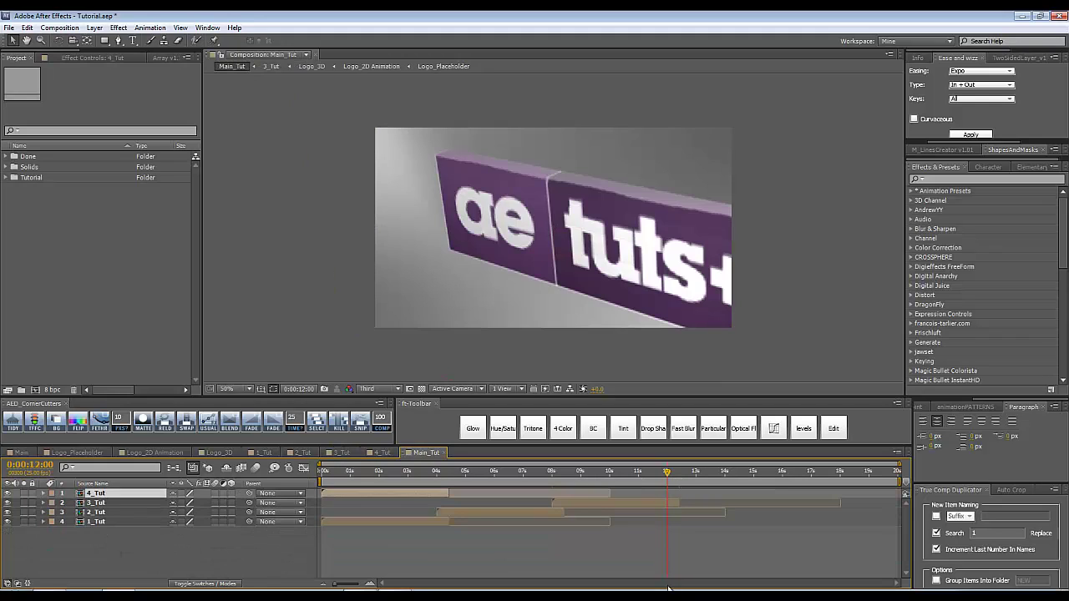
pyautogui.press('[')
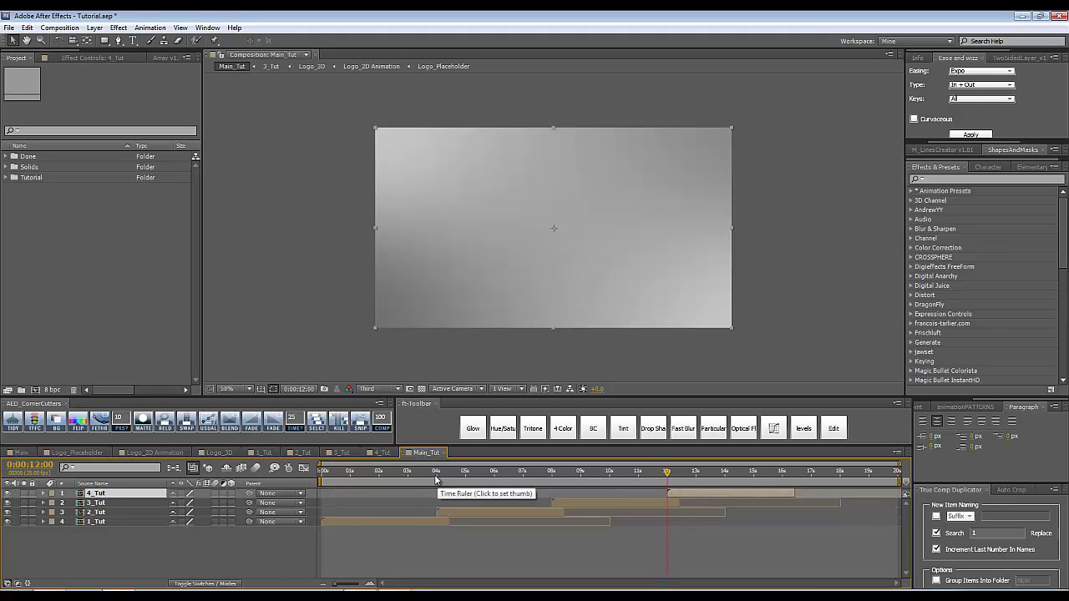
pyautogui.click(135, 530)
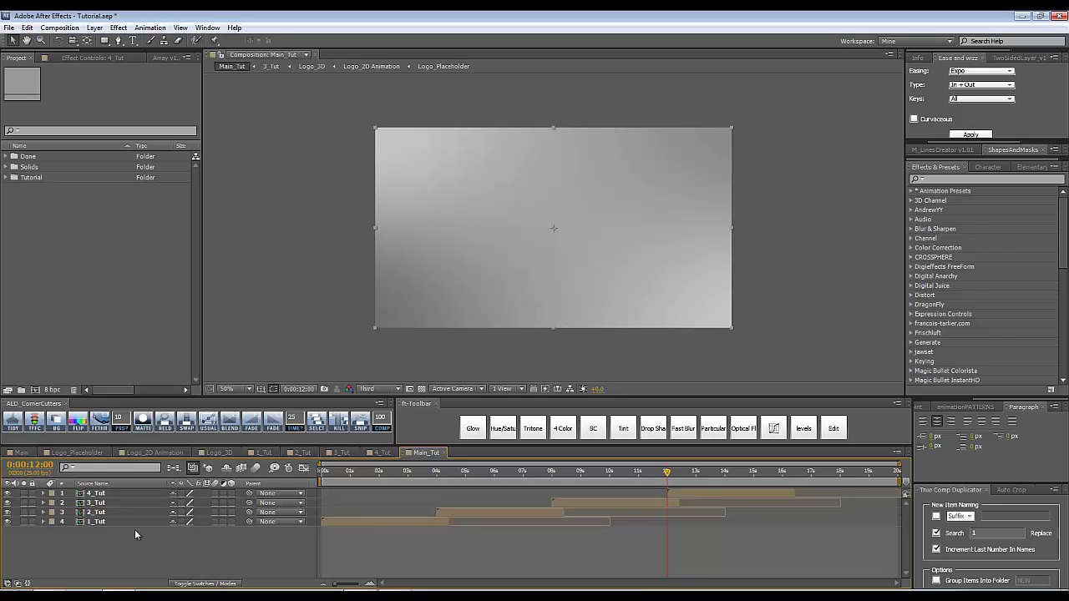
# Fade out 1_Tut with Opacity keyframes of 100% at 0:00:04:00 and 0% at its end, 0:00:04:10.
pyautogui.click(130, 521)
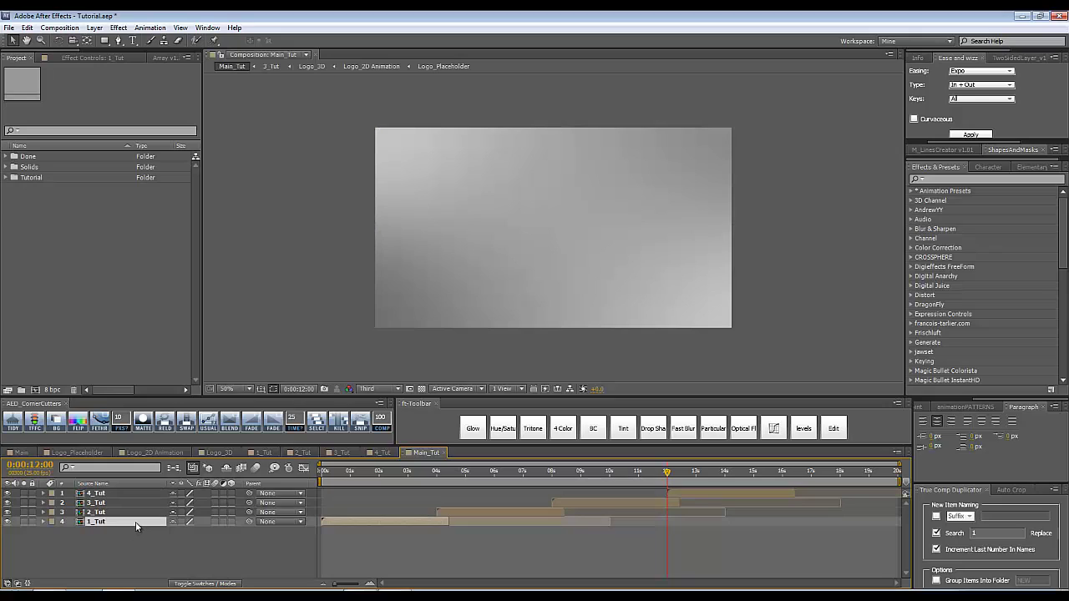
pyautogui.press('t')
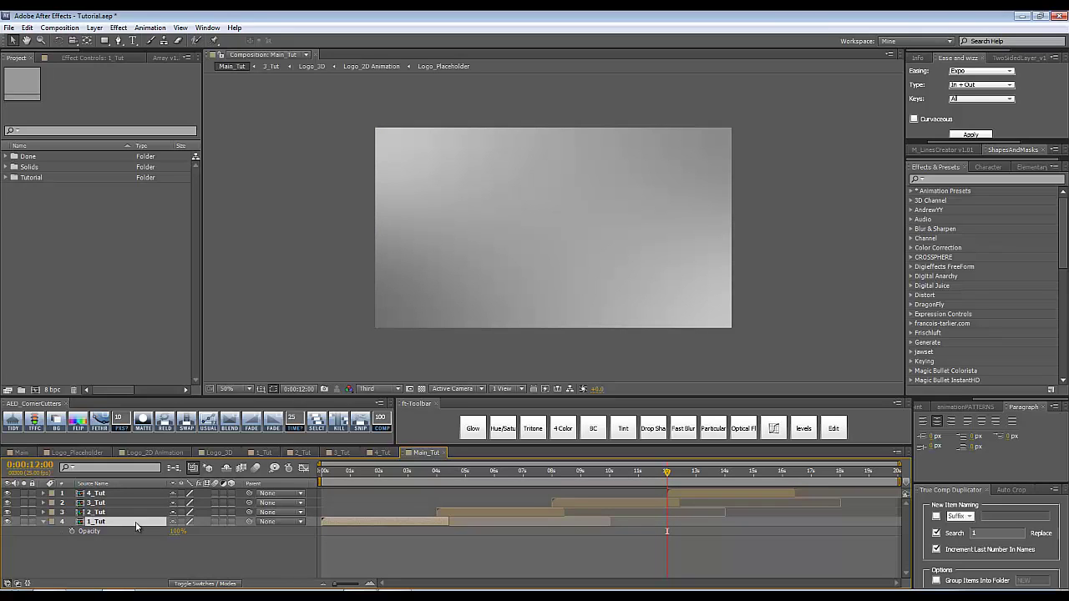
pyautogui.press('o')
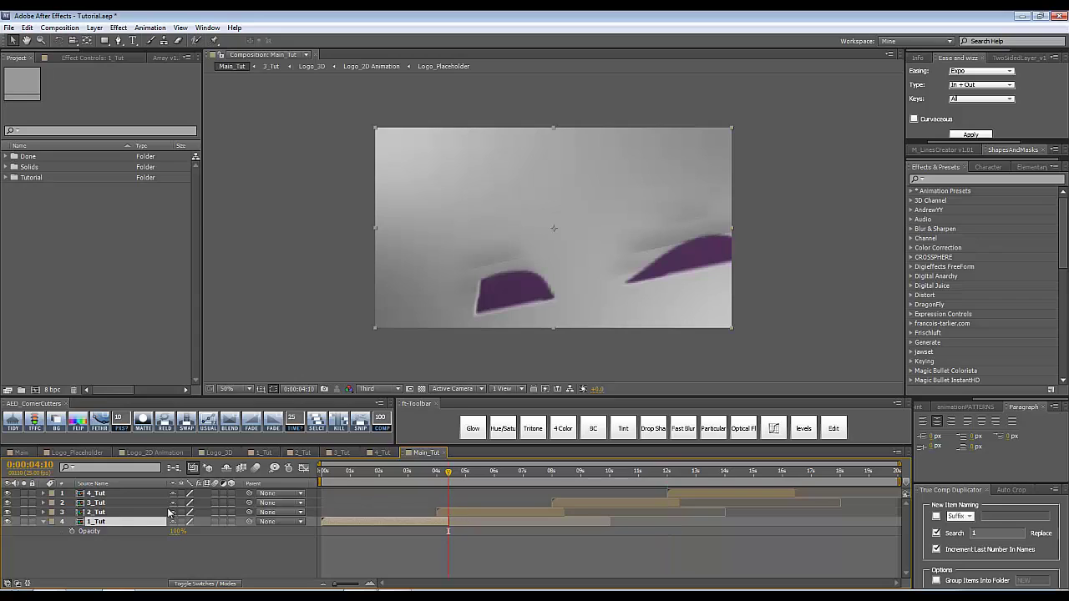
pyautogui.click(71, 532)
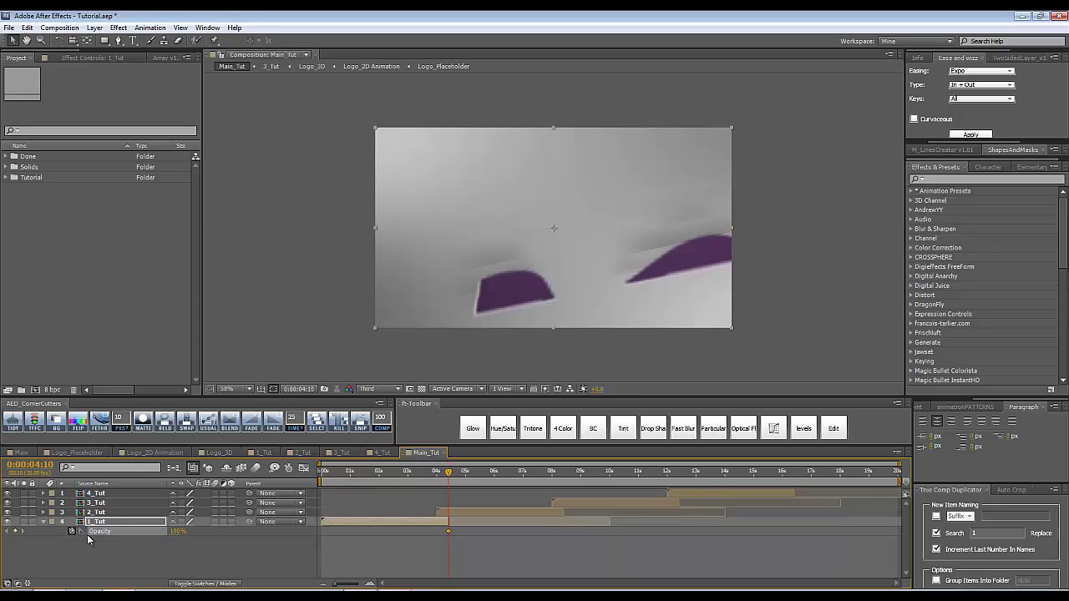
pyautogui.click(175, 531)
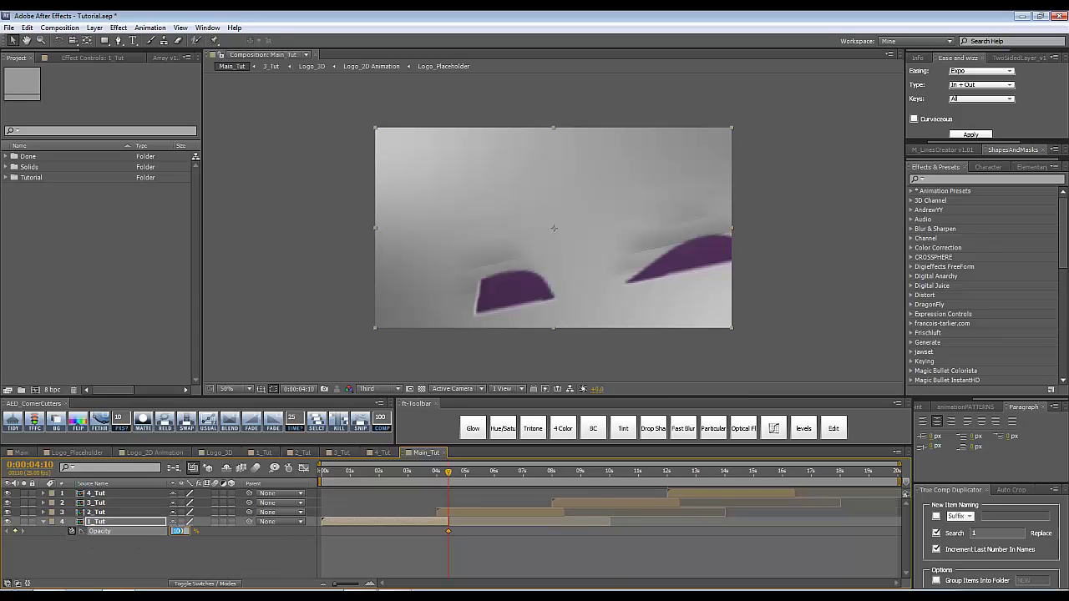
pyautogui.write('0')
pyautogui.click(187, 572)
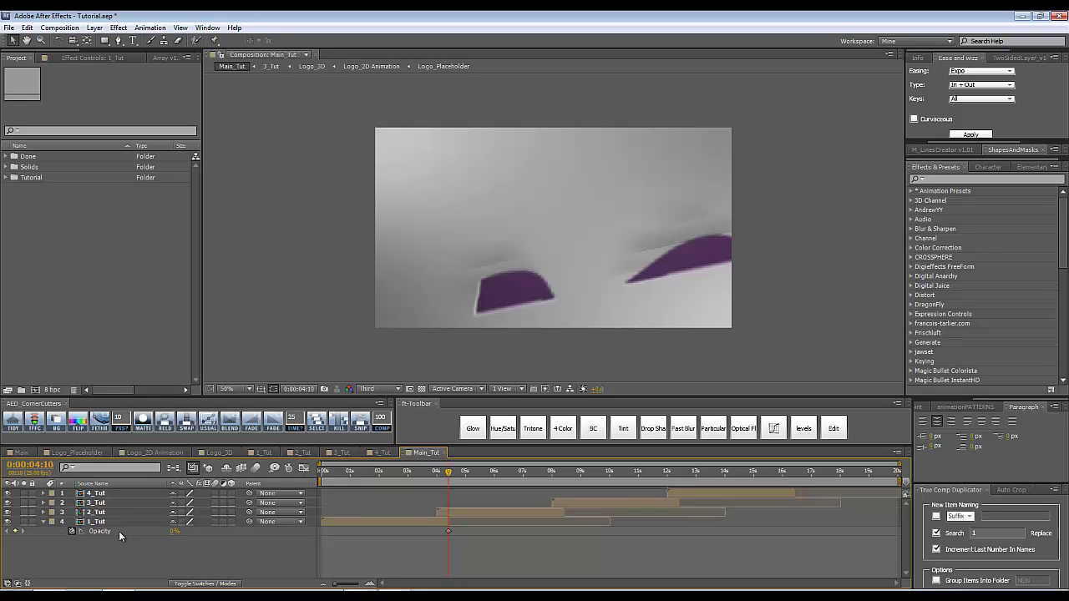
pyautogui.hotkey('shift', 'pageup')
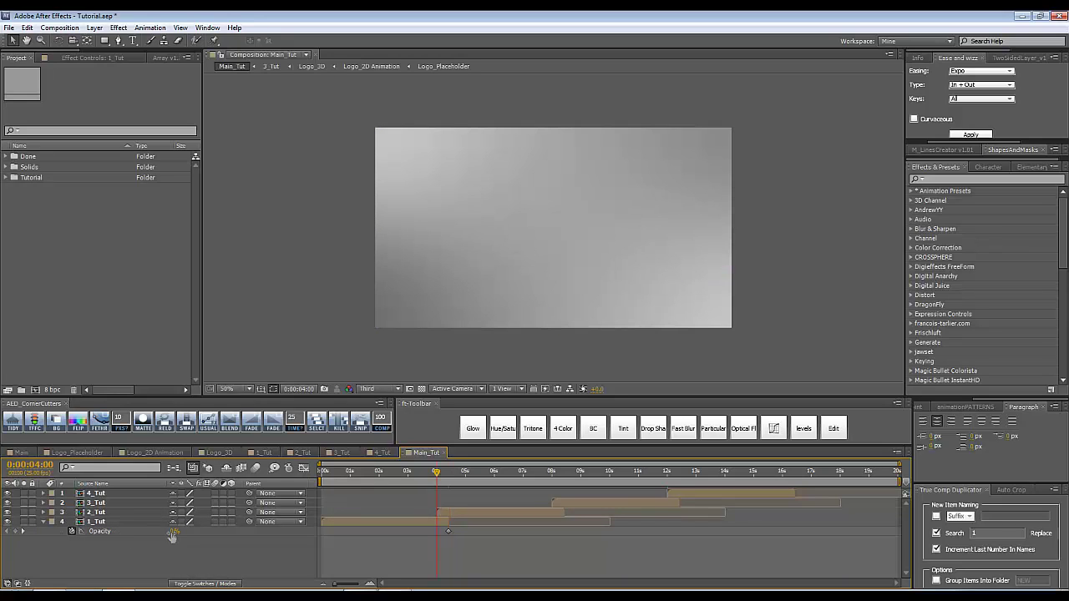
pyautogui.moveTo(168, 536); pyautogui.dragTo(252, 544)
# Fade in 2_Tut with Opacity keyframes of 0% at 0:00:04:00 and 100% at 0:00:04:10, and preview the crossfade.
pyautogui.click(106, 515)
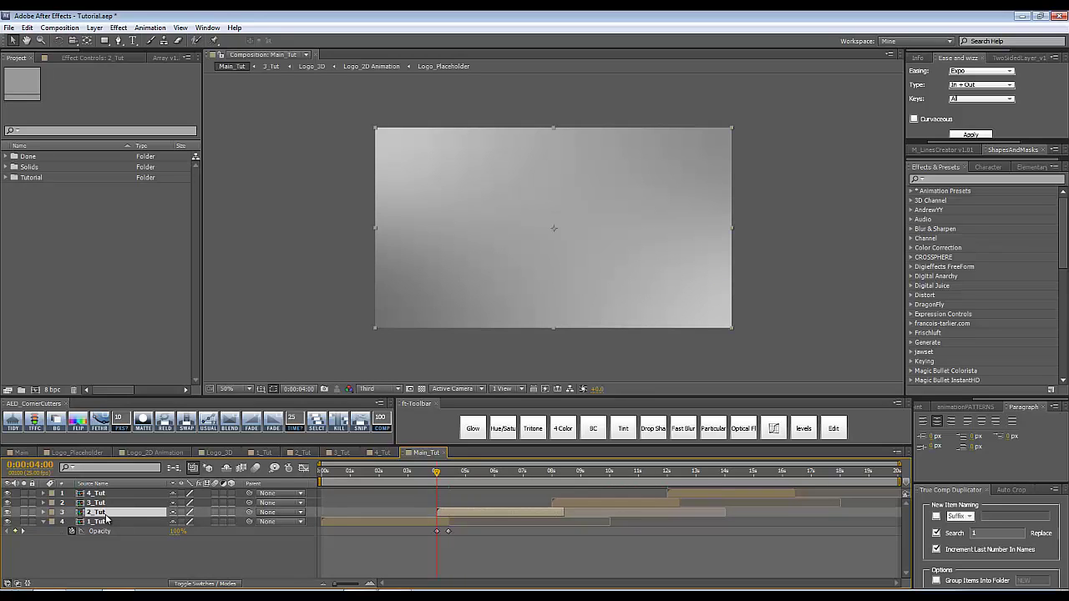
pyautogui.press('t')
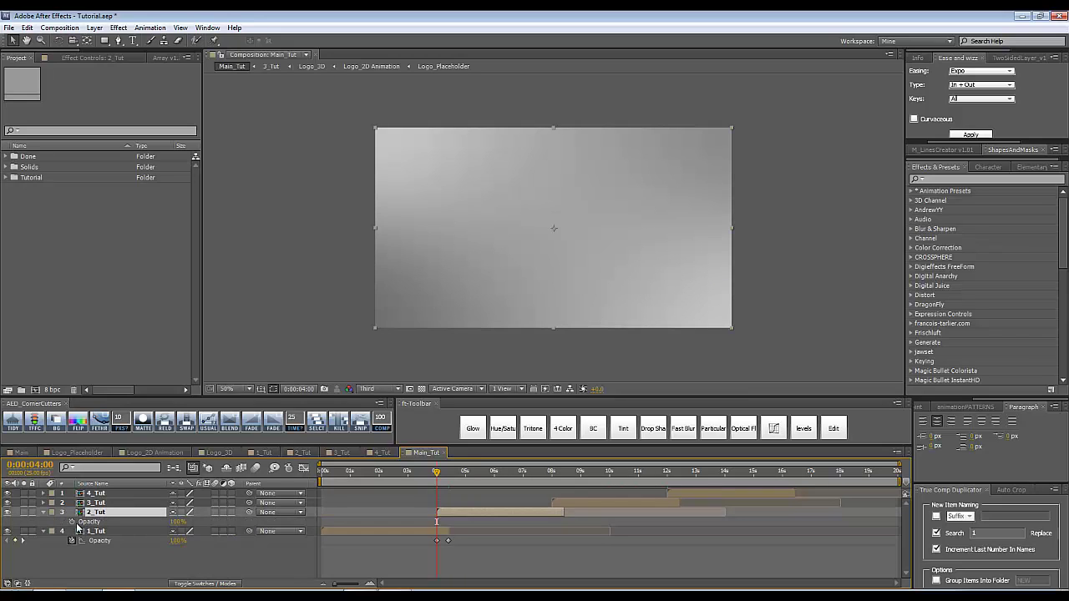
pyautogui.click(71, 522)
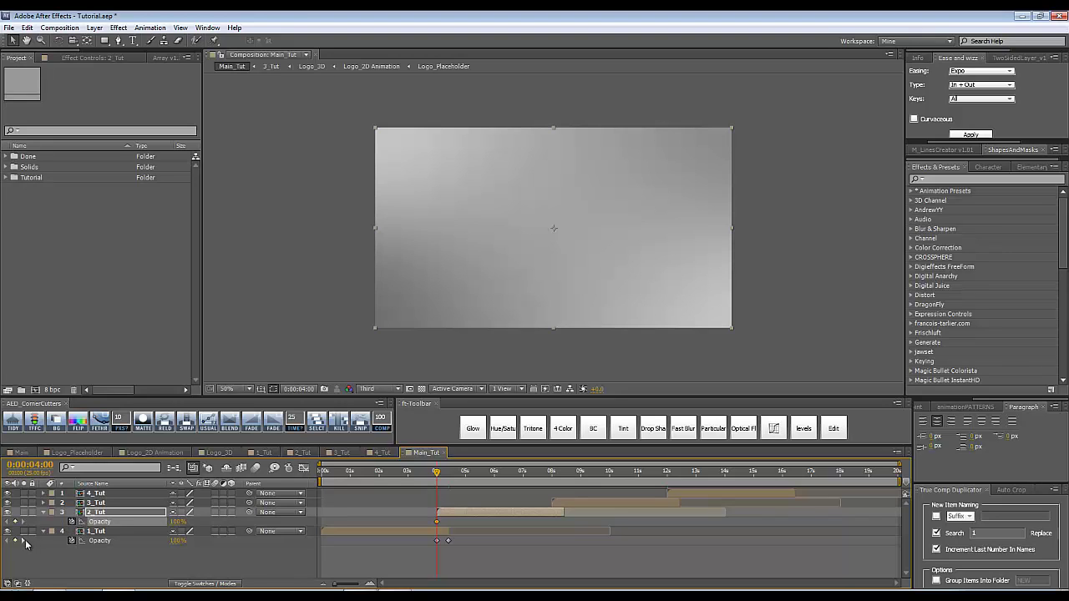
pyautogui.click(173, 522)
pyautogui.write('0')
pyautogui.press('Return')
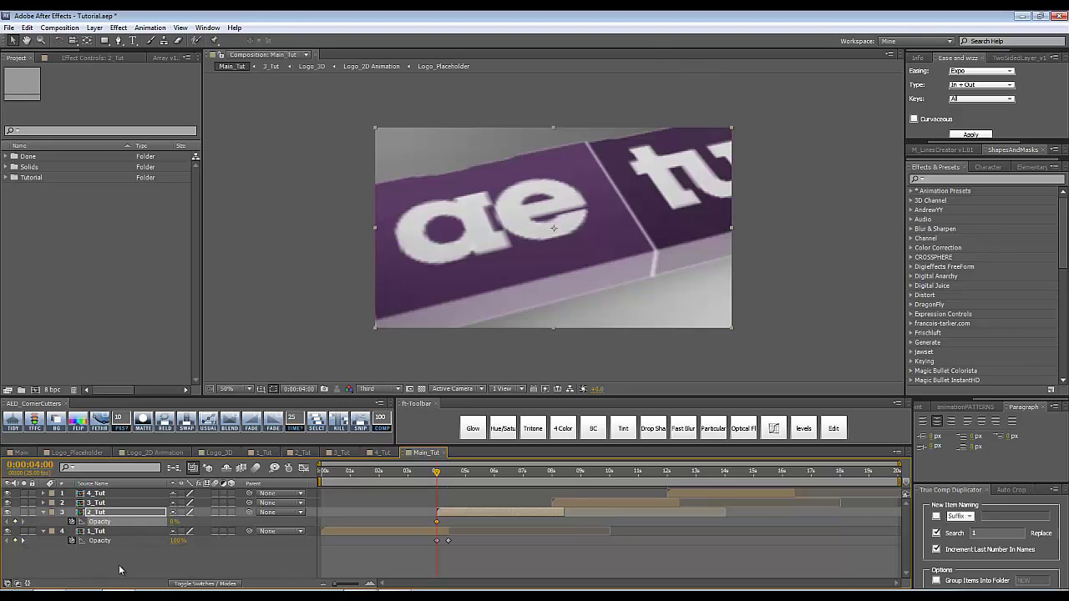
pyautogui.click(24, 541)
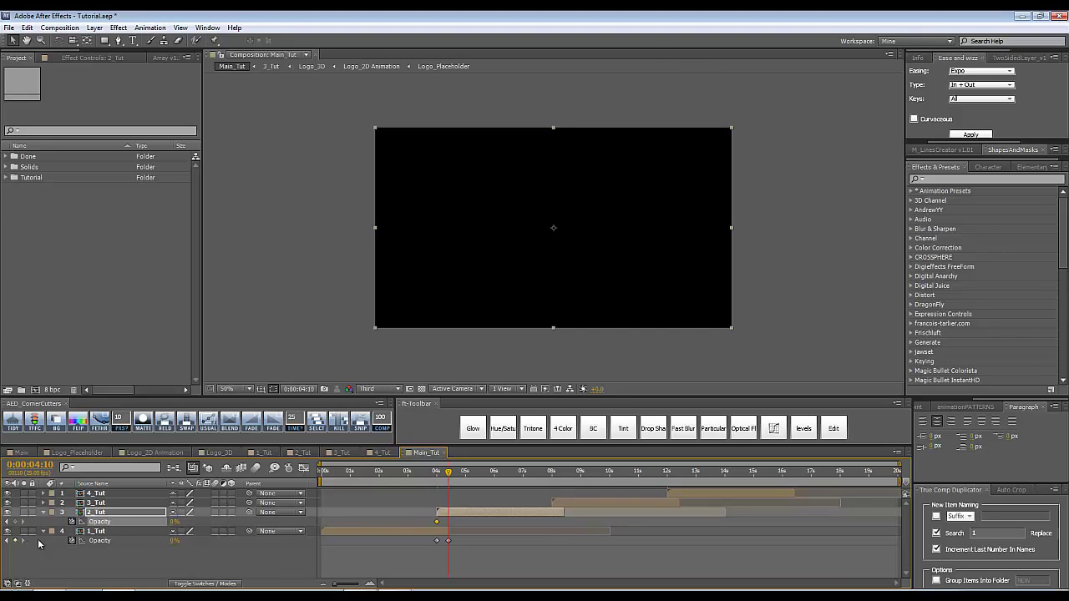
pyautogui.moveTo(172, 525); pyautogui.dragTo(260, 523)
pyautogui.moveTo(448, 474); pyautogui.dragTo(436, 474)
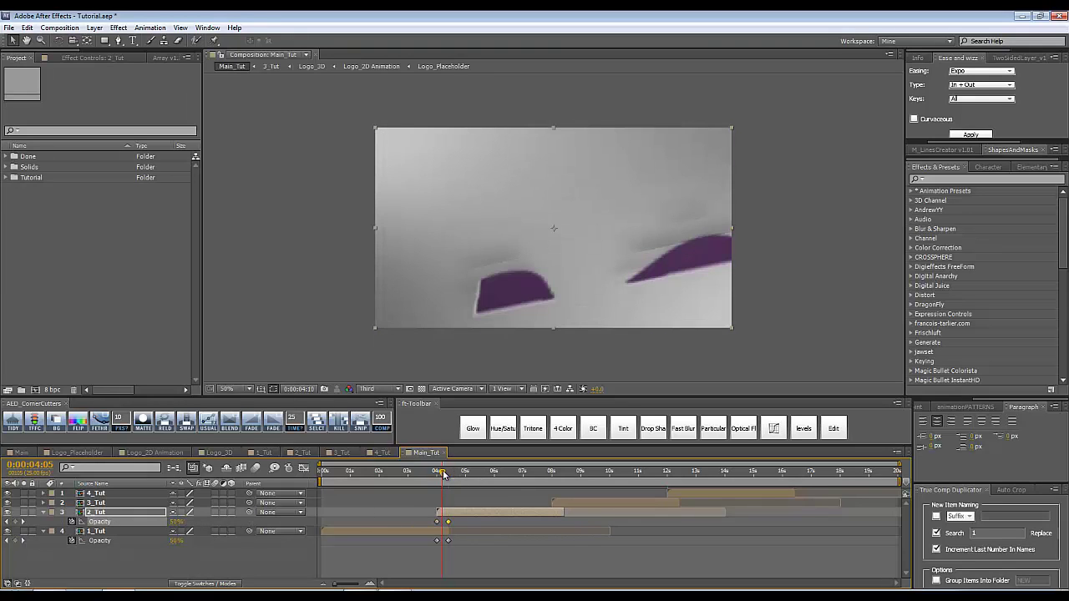
pyautogui.click(446, 481)
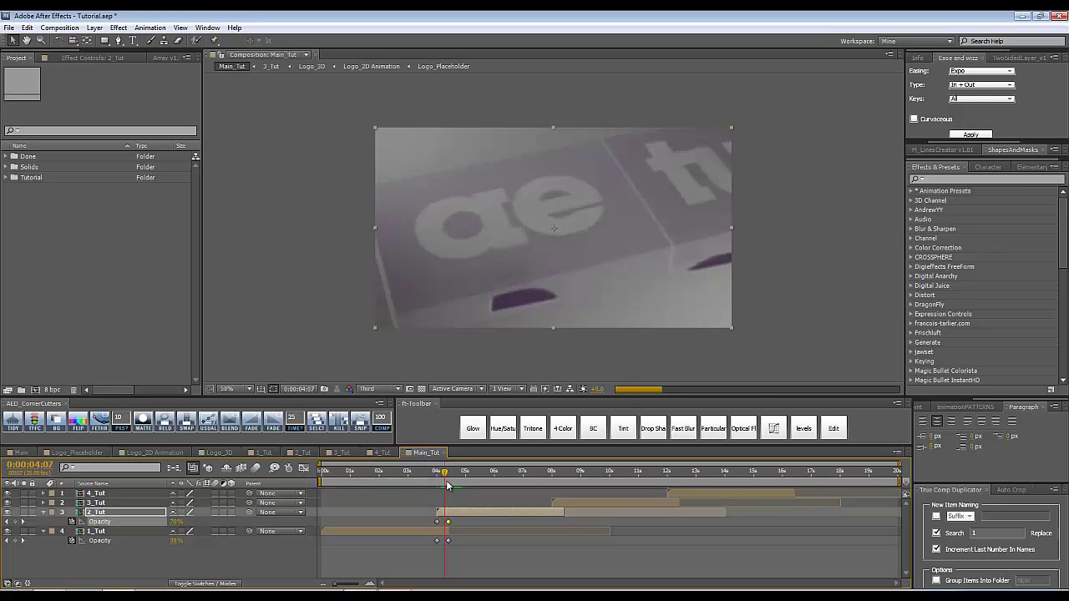
# Add a 100% Opacity keyframe to 2_Tut at 0:00:08:00, where the 3_Tut layer starts.
pyautogui.moveTo(448, 485); pyautogui.dragTo(542, 497)
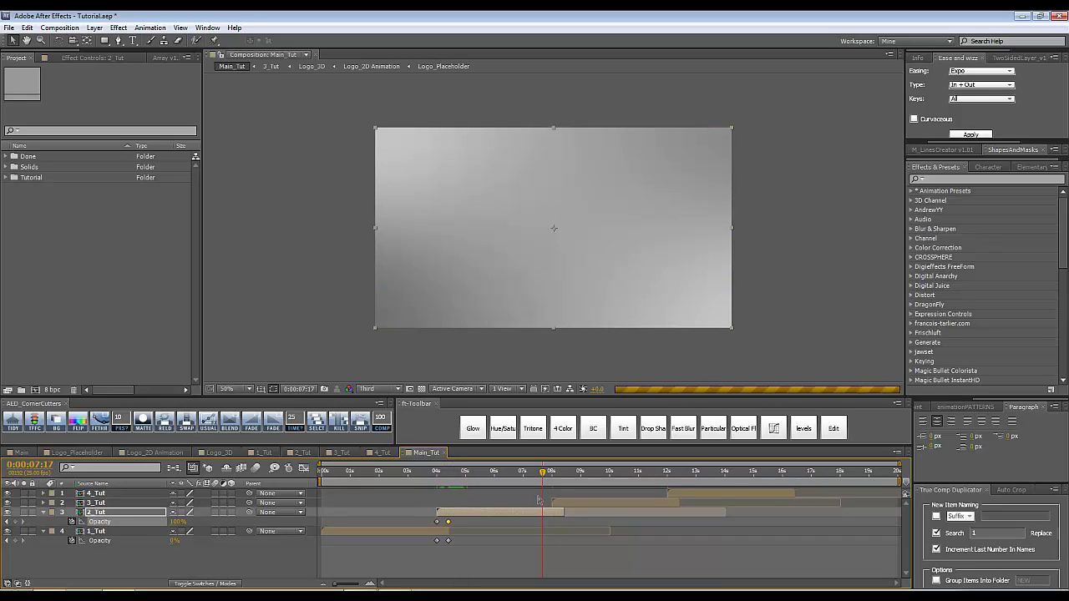
pyautogui.click(522, 519)
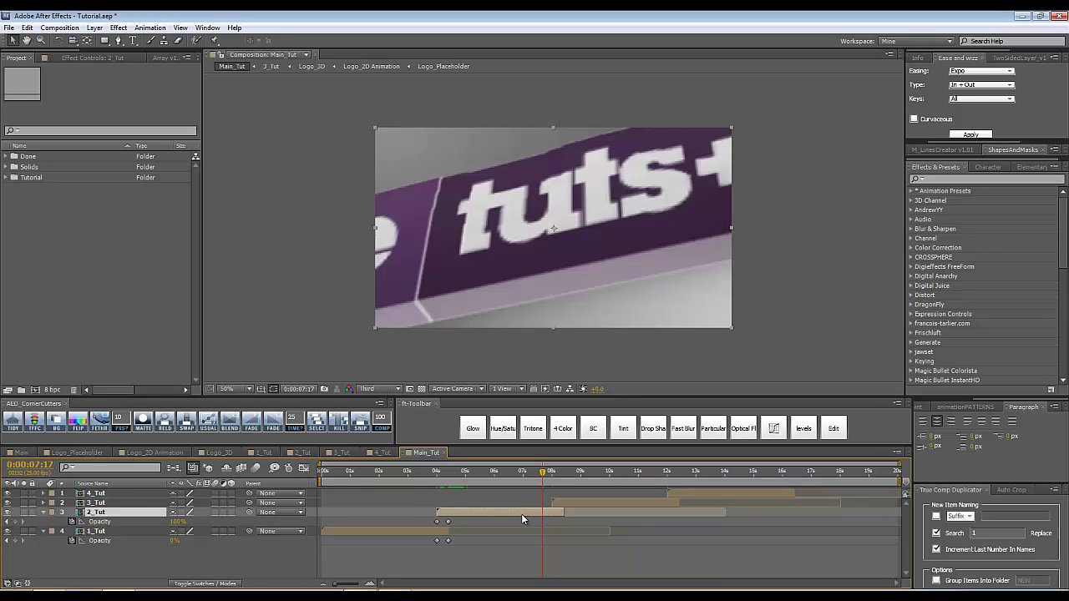
pyautogui.click(577, 503)
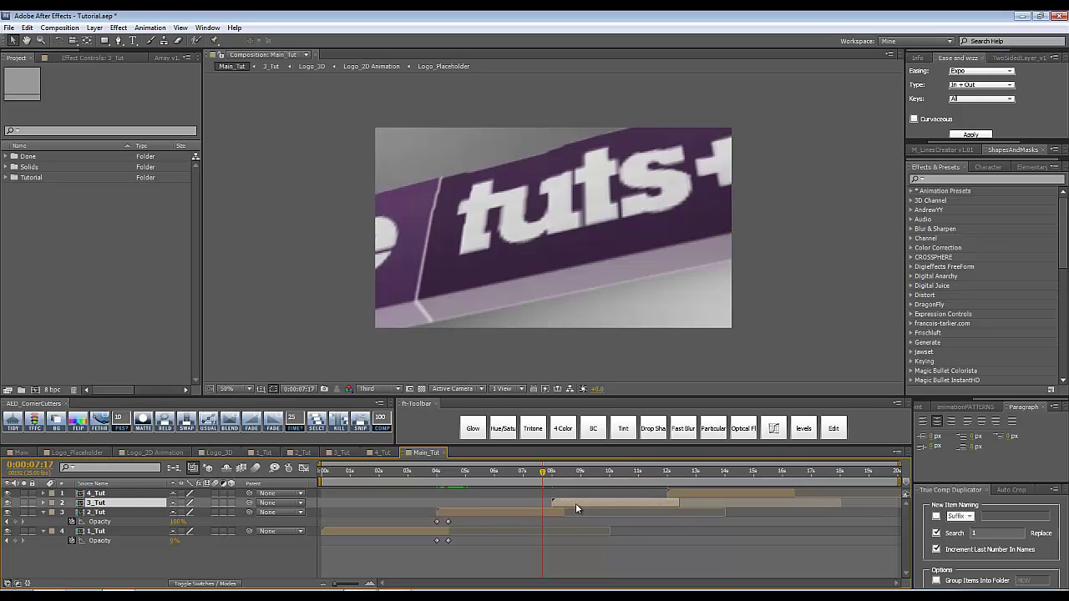
pyautogui.press('i')
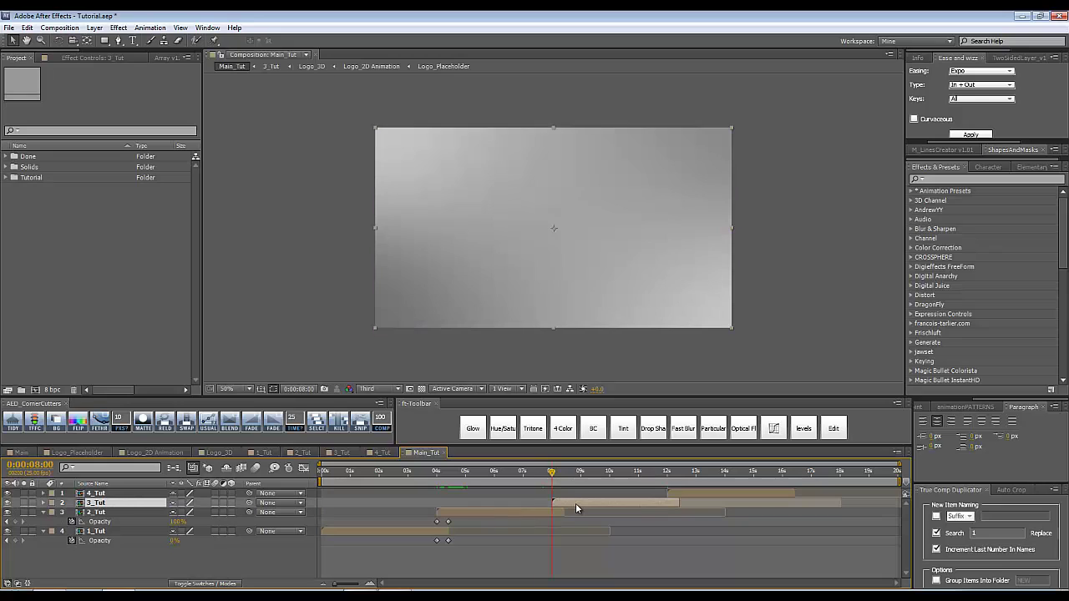
pyautogui.click(15, 521)
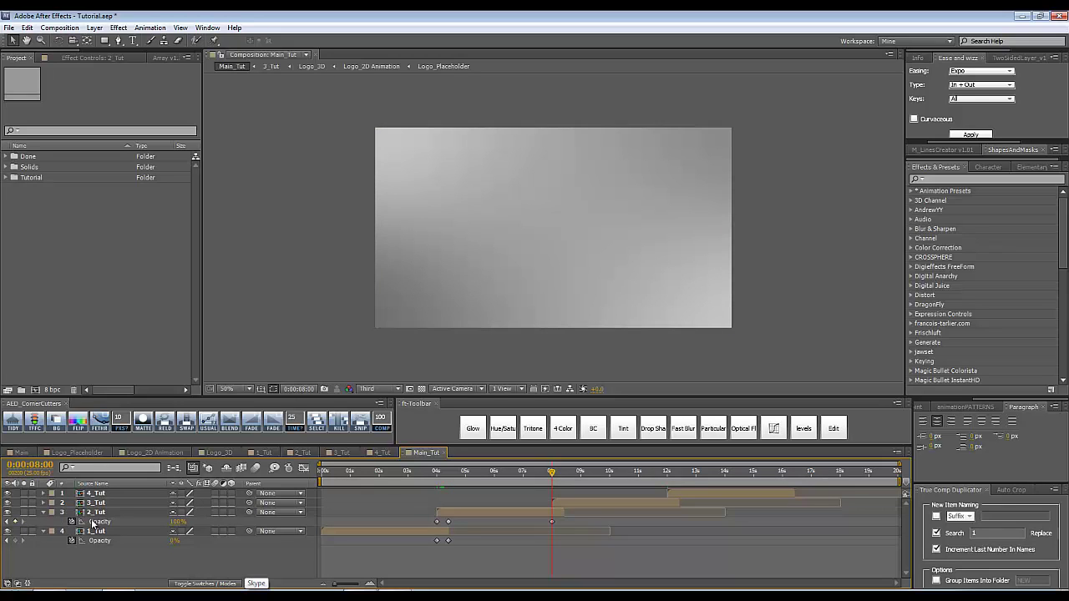
# Complete the ten-frame Opacity crossfades from 2_Tut to 3_Tut at 0:00:08:00 and 3_Tut to 4_Tut at 0:00:12:00, and save the project.
pyautogui.click(88, 513)
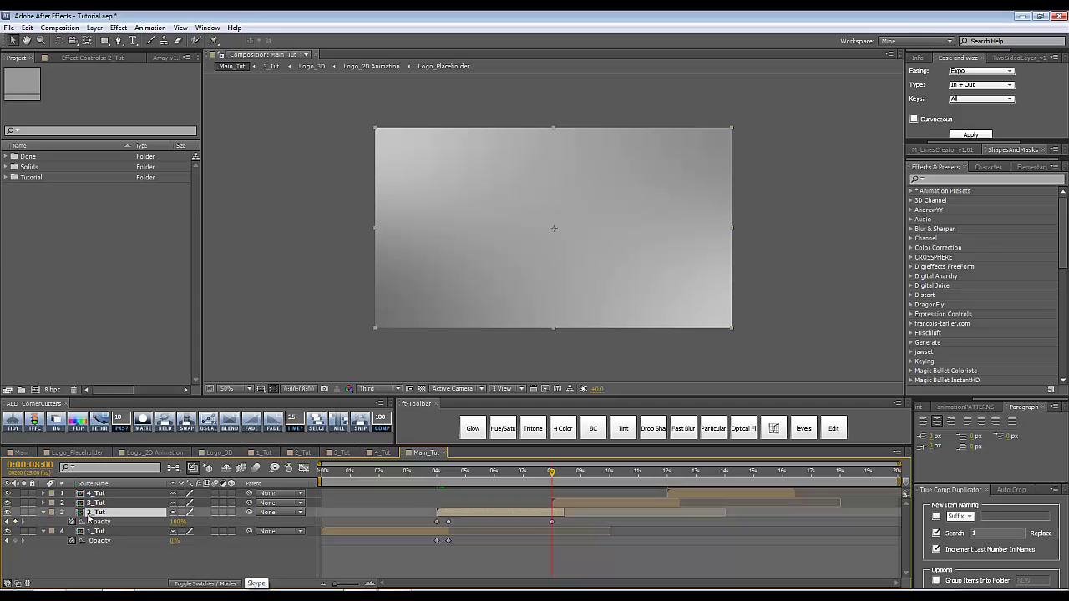
pyautogui.press('space')
pyautogui.click(93, 505)
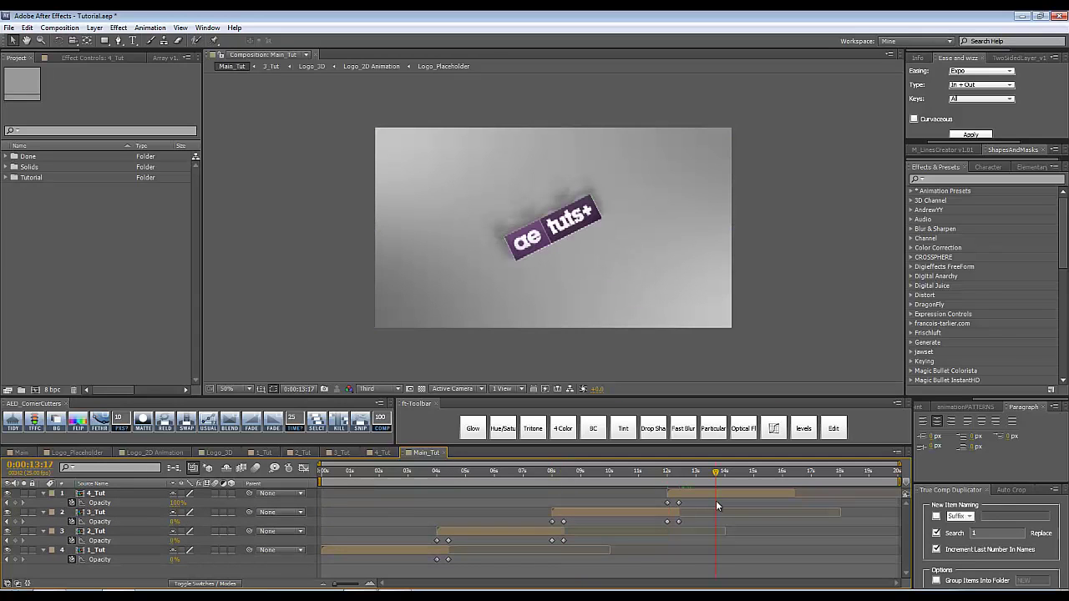
pyautogui.moveTo(705, 506)
pyautogui.mouseDown()
pyautogui.moveTo(688, 510)
pyautogui.moveTo(699, 510)
pyautogui.mouseUp()
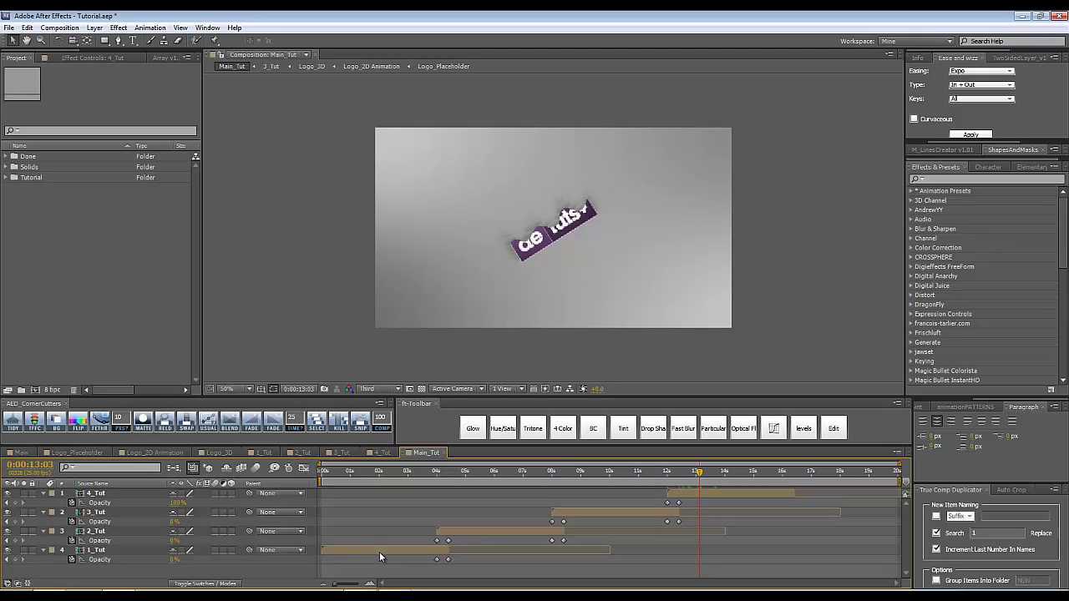
pyautogui.press('u')
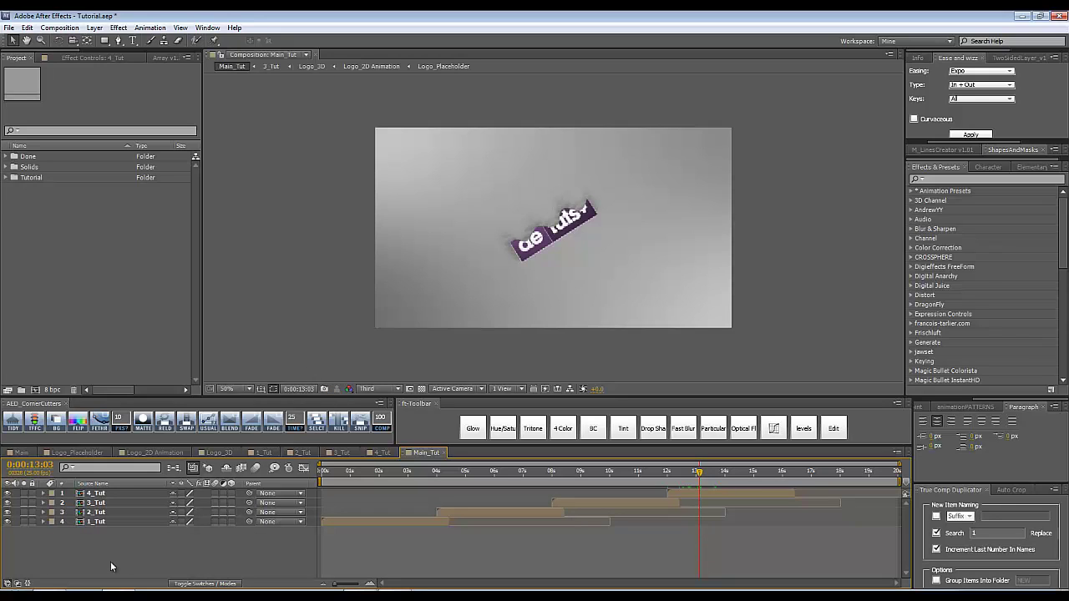
pyautogui.hotkey('ctrl', 's')
# Add an adjustment layer above all shots in Main_Tut and rename it CC.
pyautogui.click(268, 536)
pyautogui.hotkey('ctrl', 'alt', 'y')
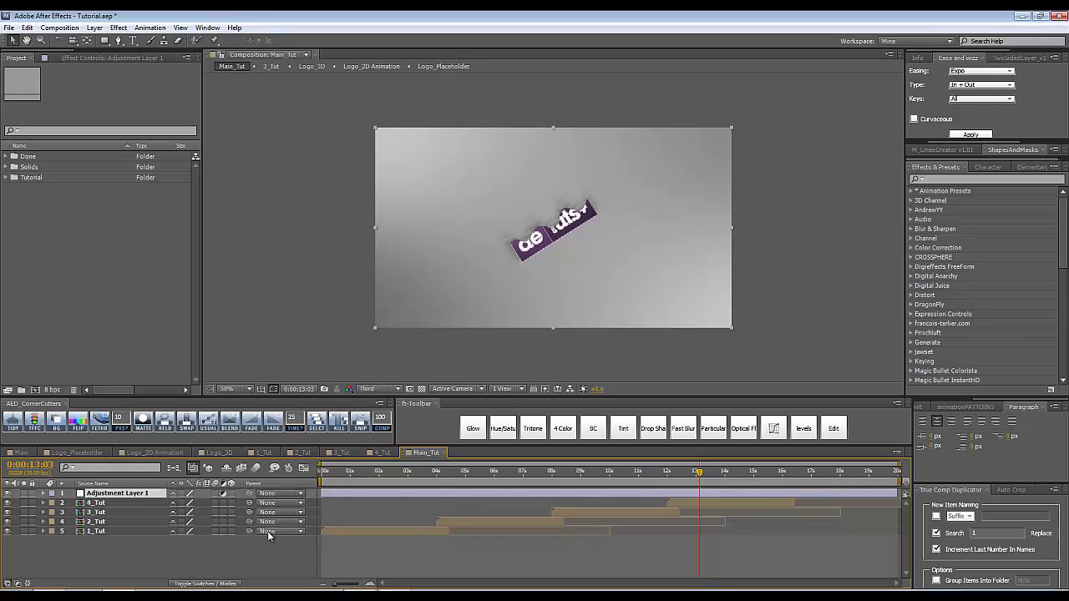
pyautogui.hotkey('ctrl', 'shift', 'y')
pyautogui.write('C')
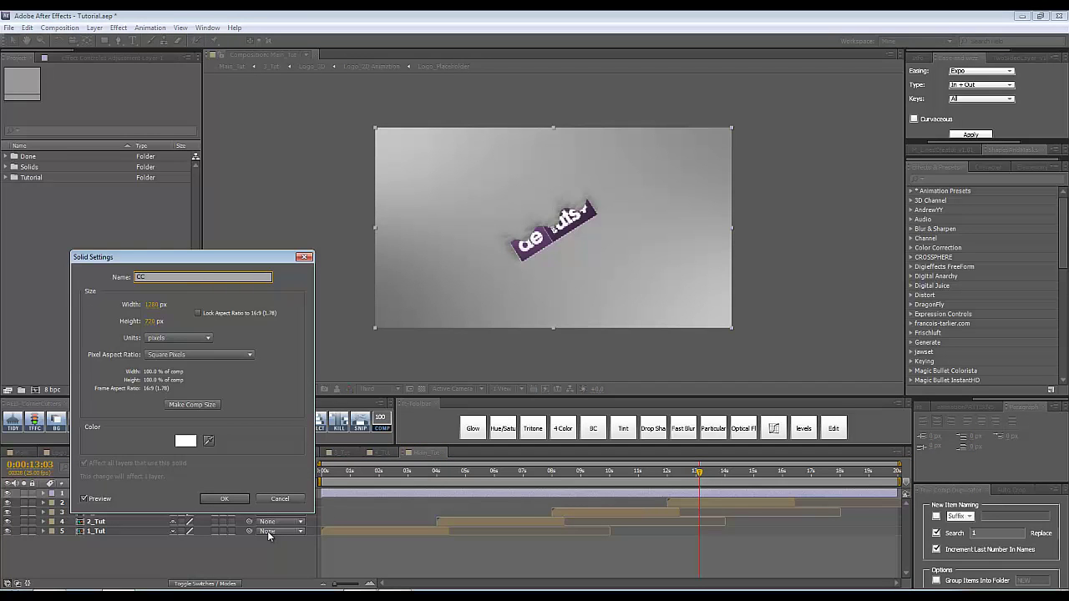
pyautogui.write('C')
pyautogui.press('Return')
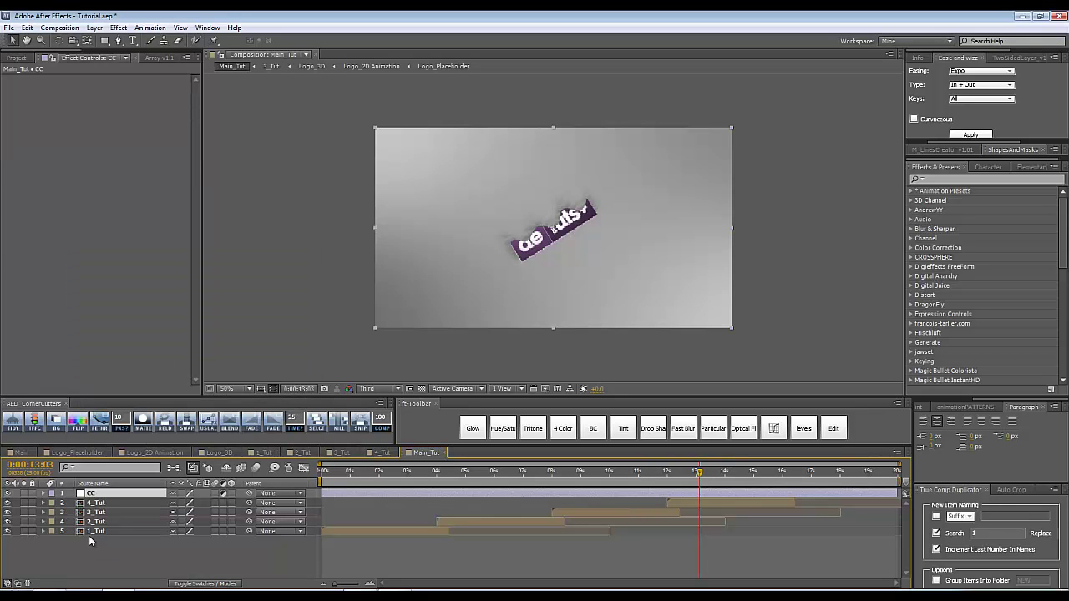
# Apply Hue/Saturation, Tritone and Tint to the CC layer, with Master Saturation at 13 and Master Lightness at -2.
pyautogui.click(511, 430)
pyautogui.click(533, 428)
pyautogui.click(623, 428)
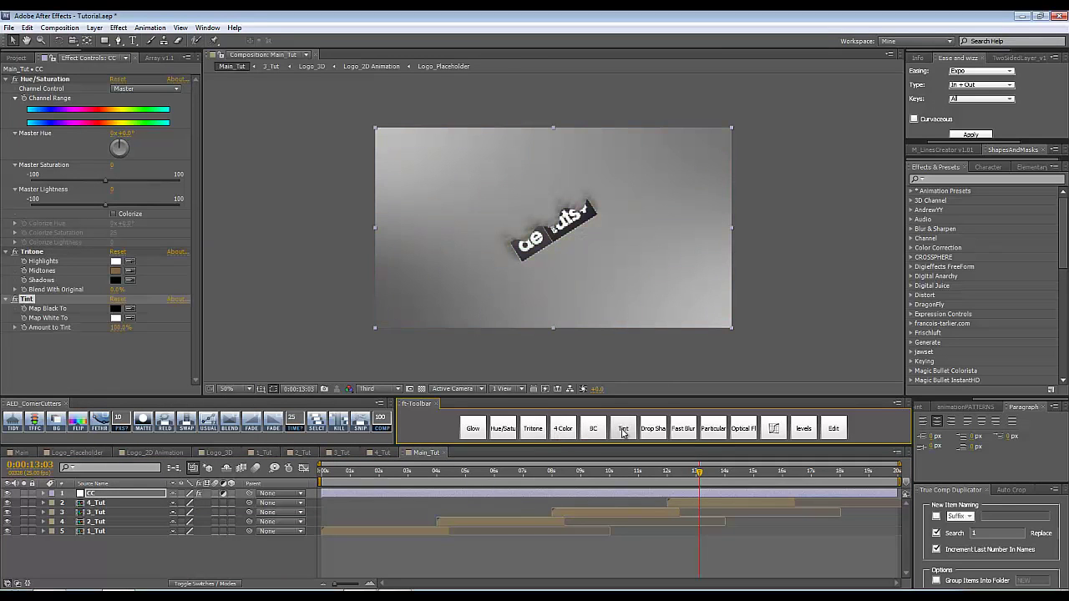
pyautogui.click(295, 366)
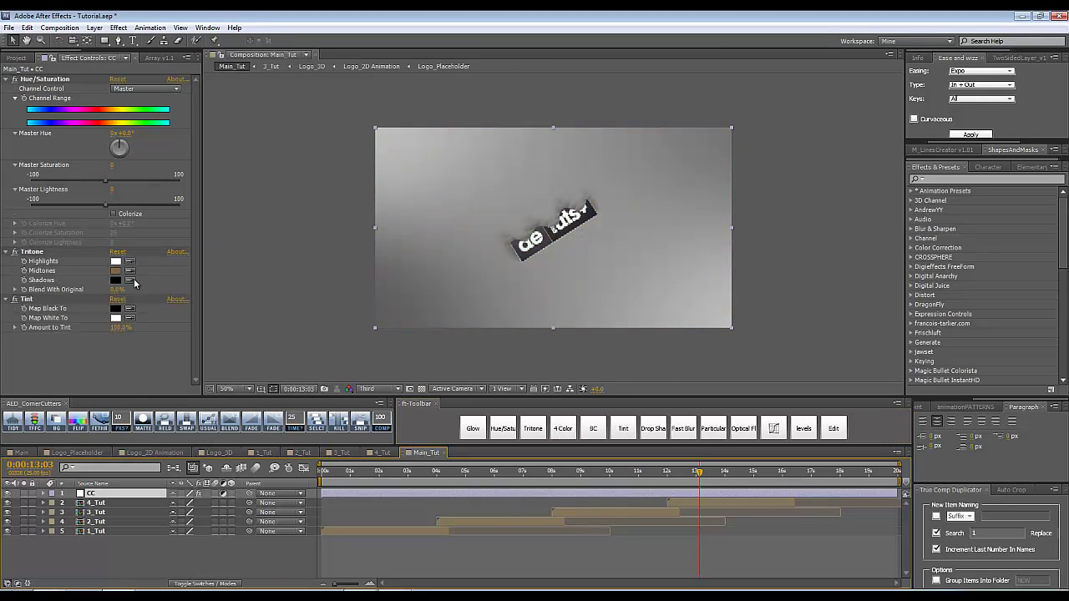
pyautogui.click(50, 79)
pyautogui.moveTo(107, 181); pyautogui.dragTo(106, 207)
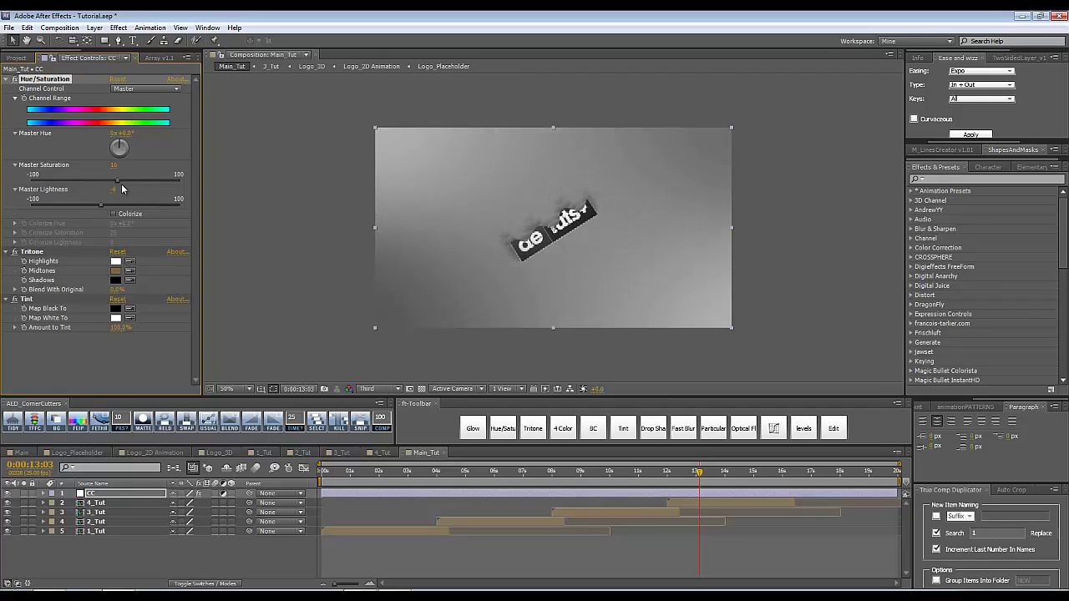
# Set Tritone's Blend With Original to 80% and change its Midtones to a light cyan-blue.
pyautogui.click(33, 251)
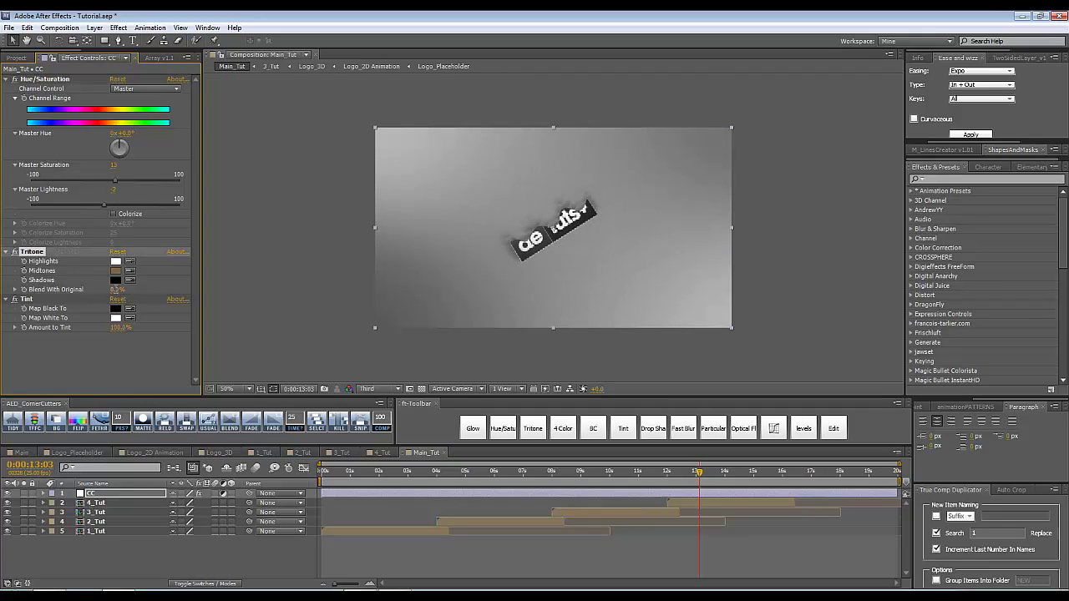
pyautogui.click(118, 289)
pyautogui.write('80')
pyautogui.press('Return')
pyautogui.click(115, 270)
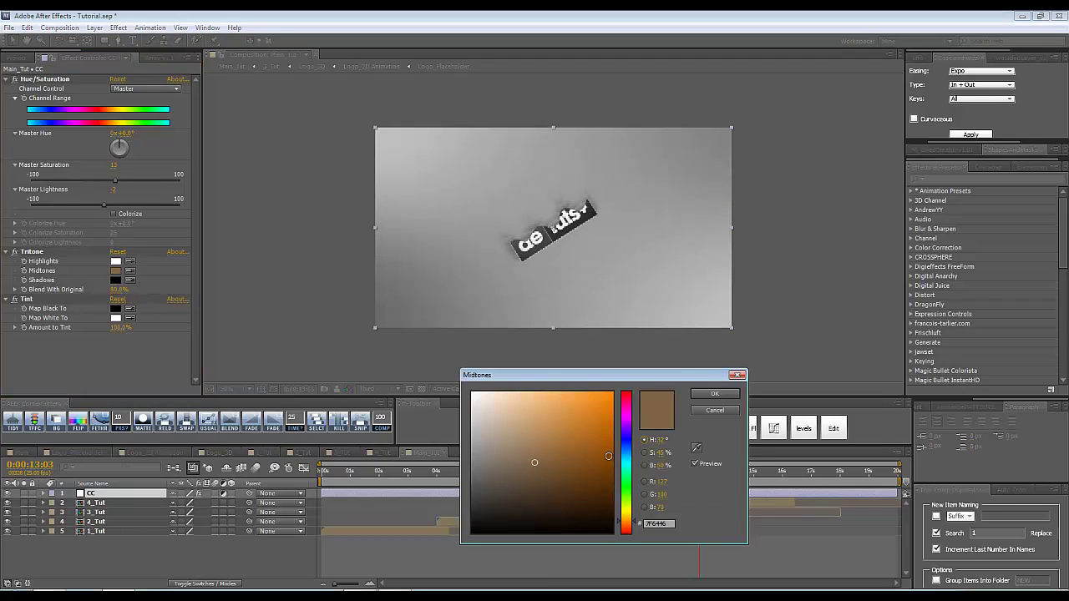
pyautogui.click(626, 455)
pyautogui.moveTo(528, 425); pyautogui.dragTo(517, 391)
pyautogui.click(715, 394)
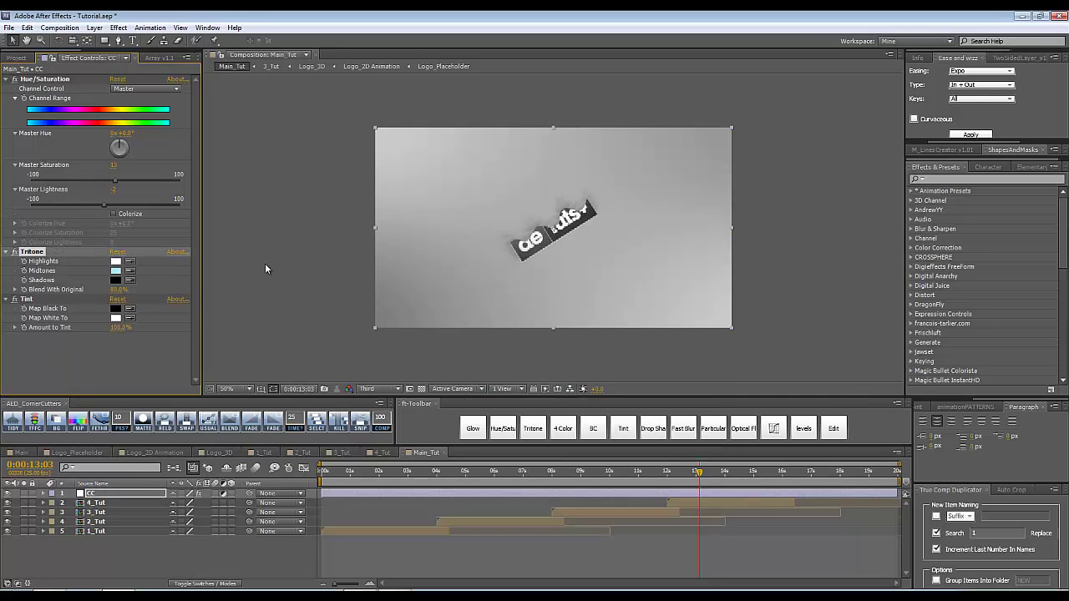
# Set the Tint effect's Amount to Tint to 15% and deselect the CC layer.
pyautogui.click(119, 327)
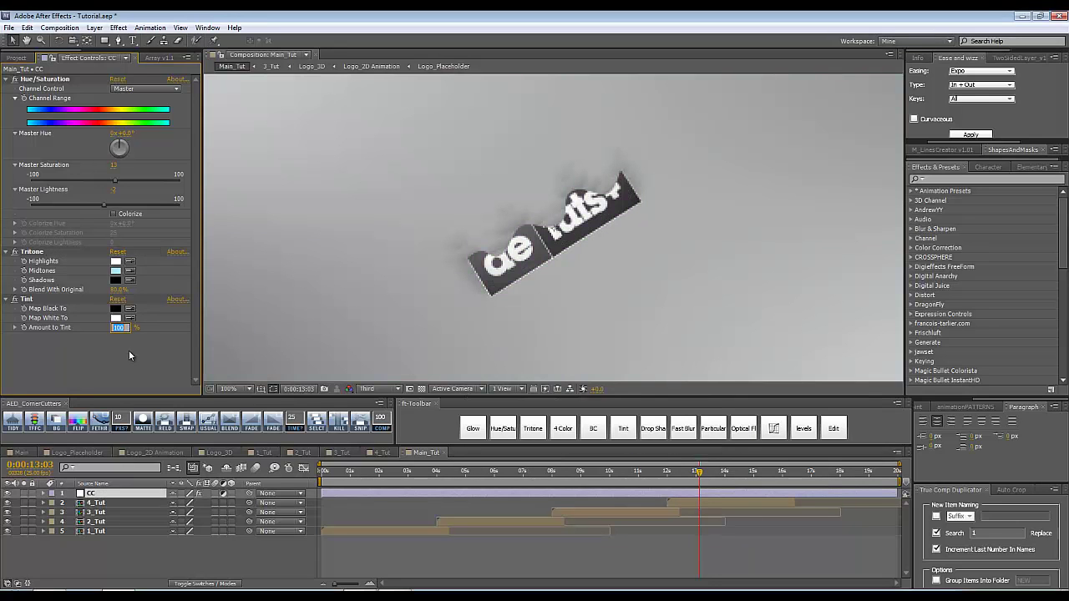
pyautogui.write('15')
pyautogui.press('Return')
pyautogui.press('F2')
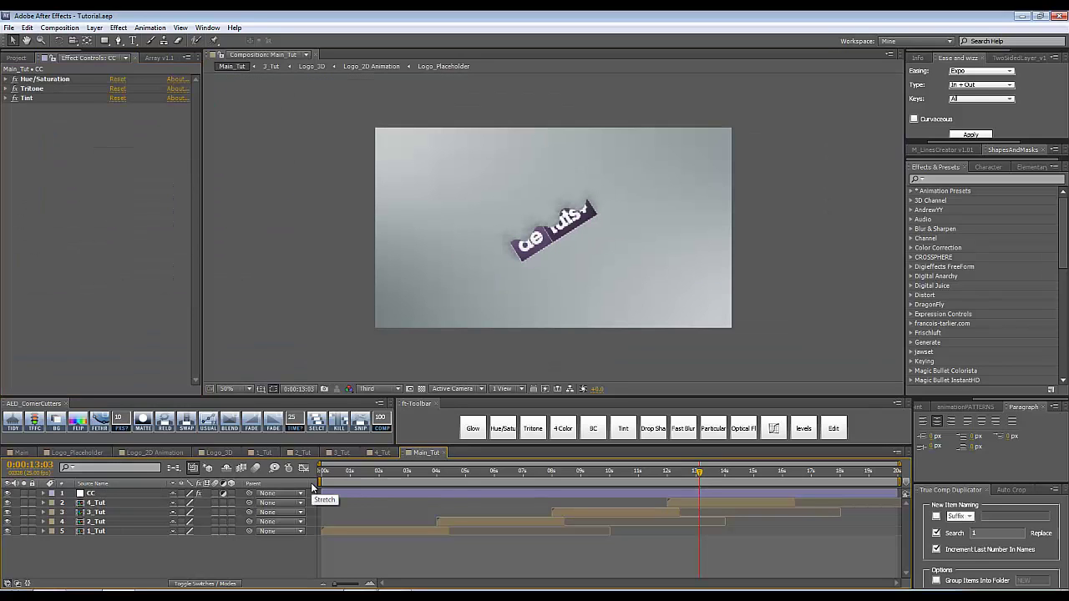
# Apply the Fill effect from Generate to layer 3, Logo_2D Animation, in the Logo_3D composition.
pyautogui.click(219, 455)
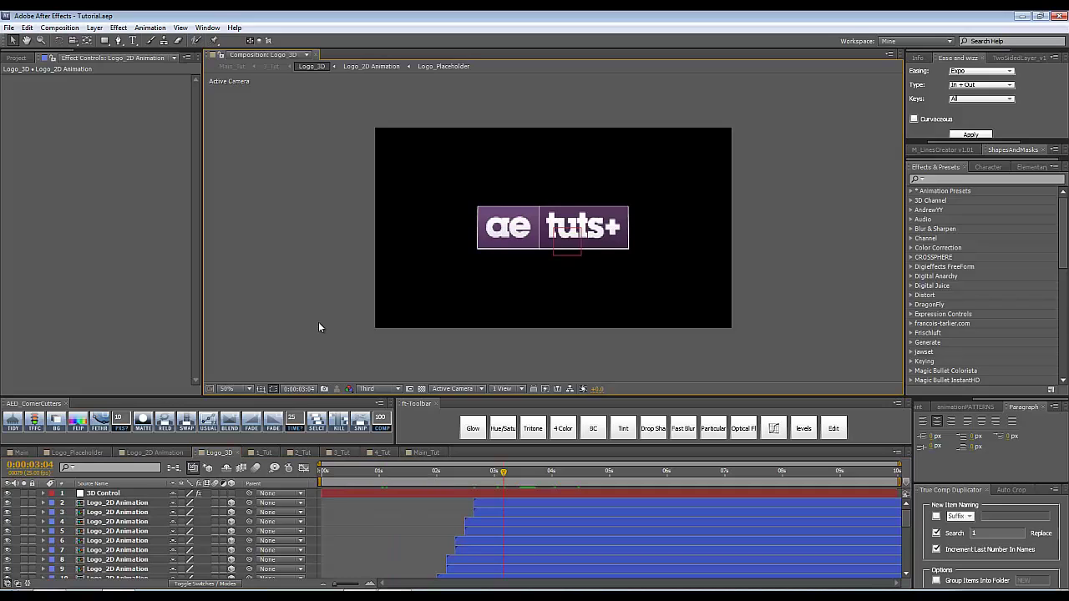
pyautogui.click(114, 517)
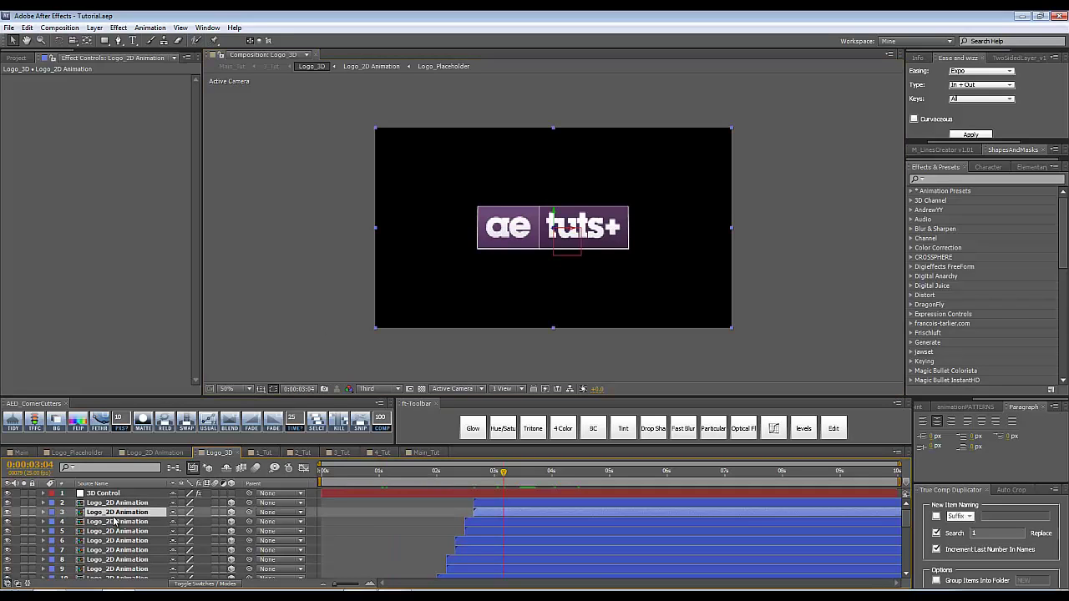
pyautogui.click(976, 179)
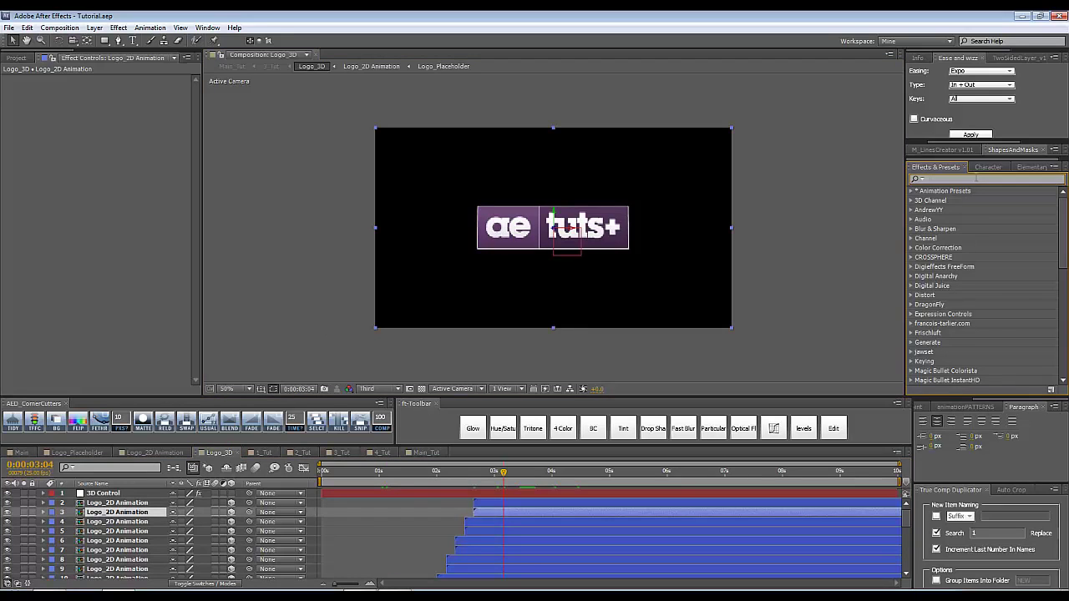
pyautogui.write('fill')
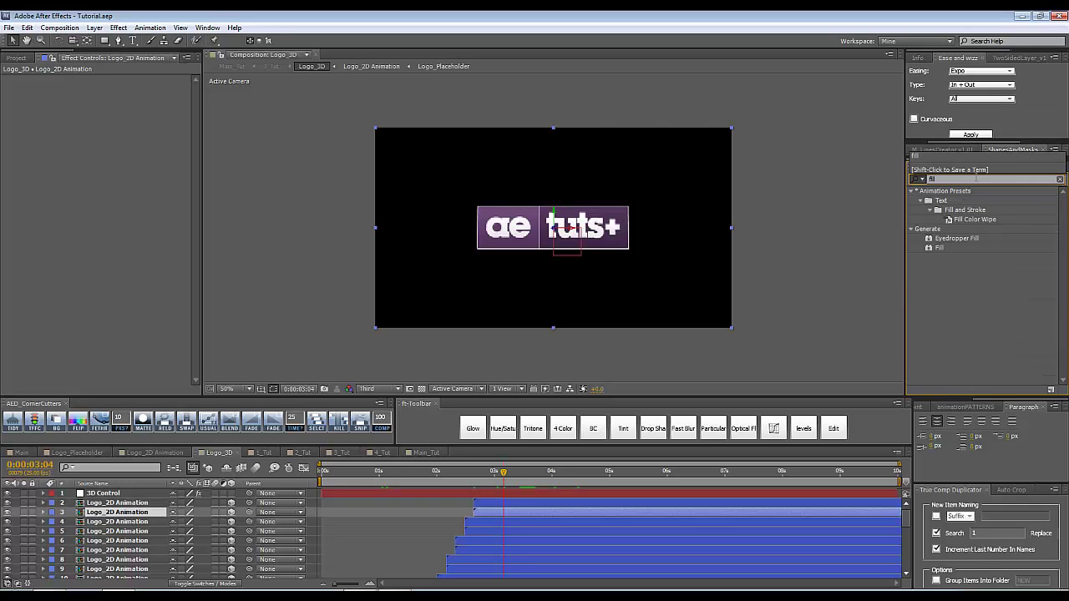
pyautogui.click(935, 250)
pyautogui.click(935, 251)
pyautogui.doubleClick(947, 248)
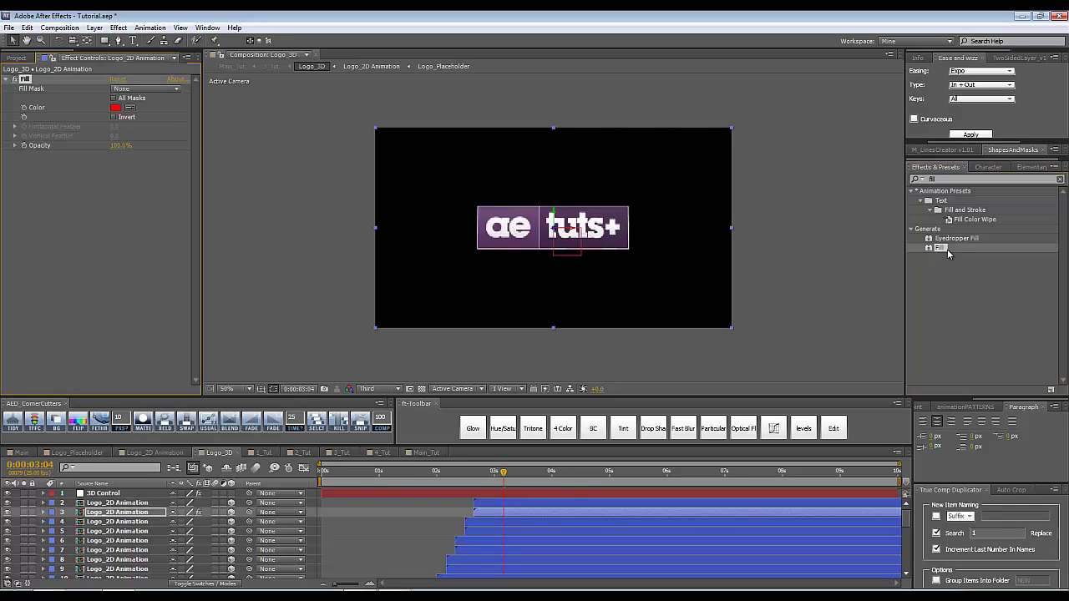
# Add a Color Control effect to the 3D Control layer and rename the effect 1.
pyautogui.click(137, 495)
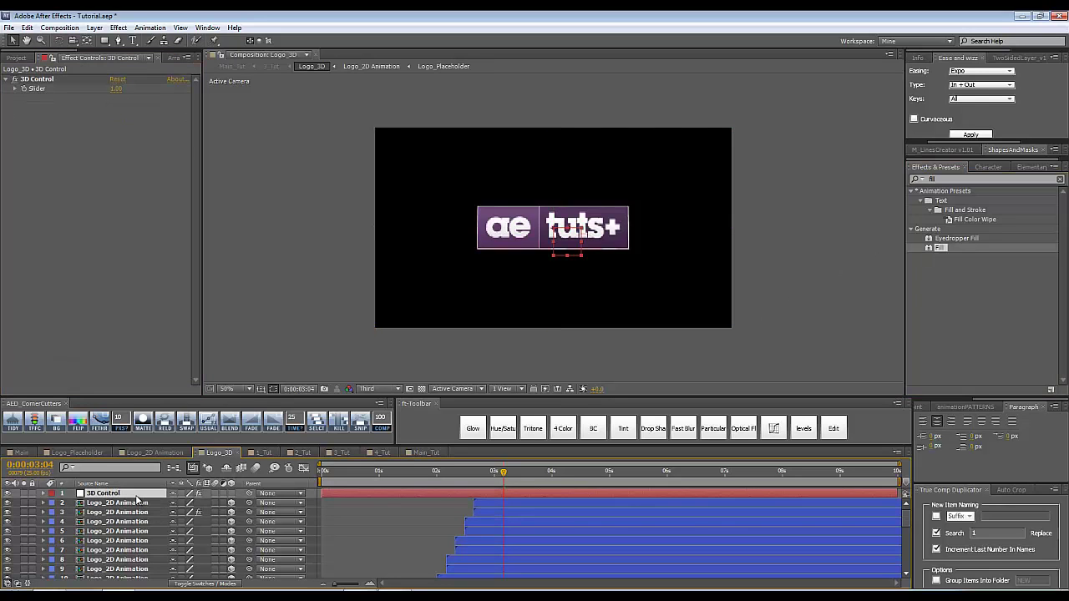
pyautogui.click(960, 179)
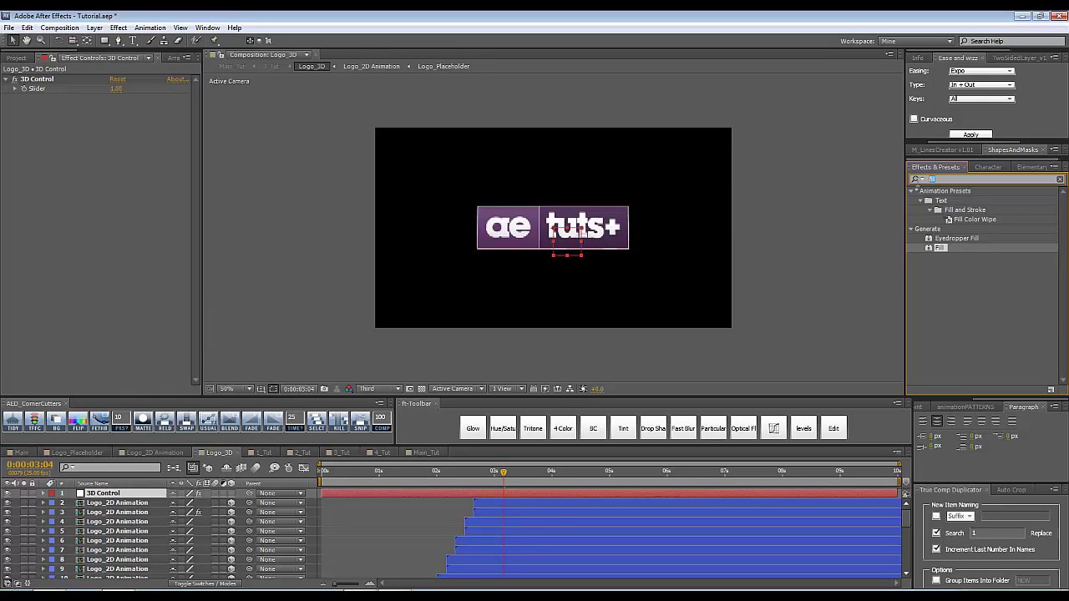
pyautogui.write('color c')
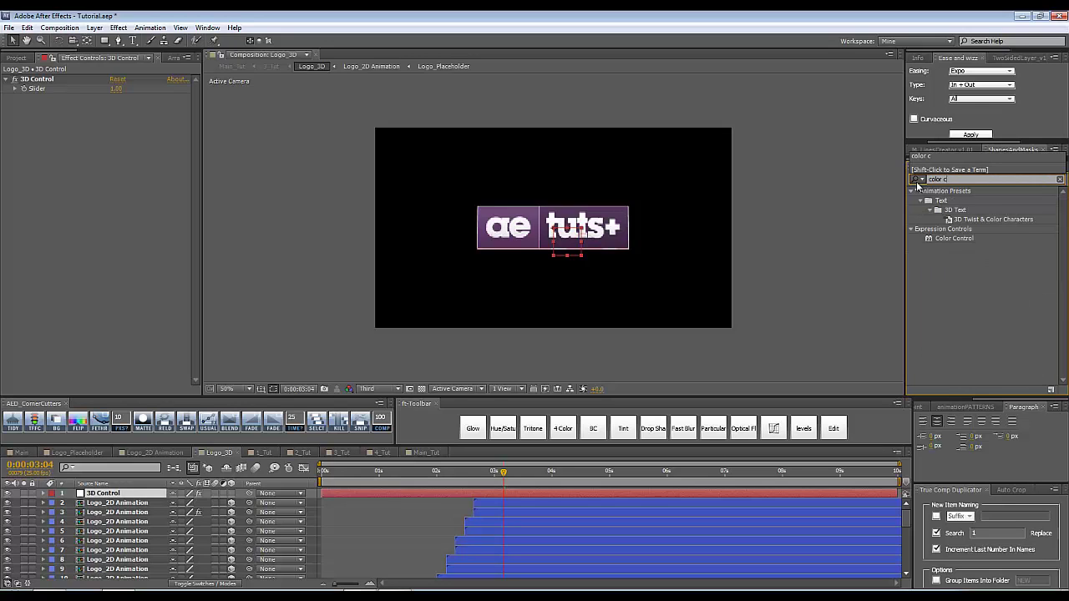
pyautogui.doubleClick(954, 238)
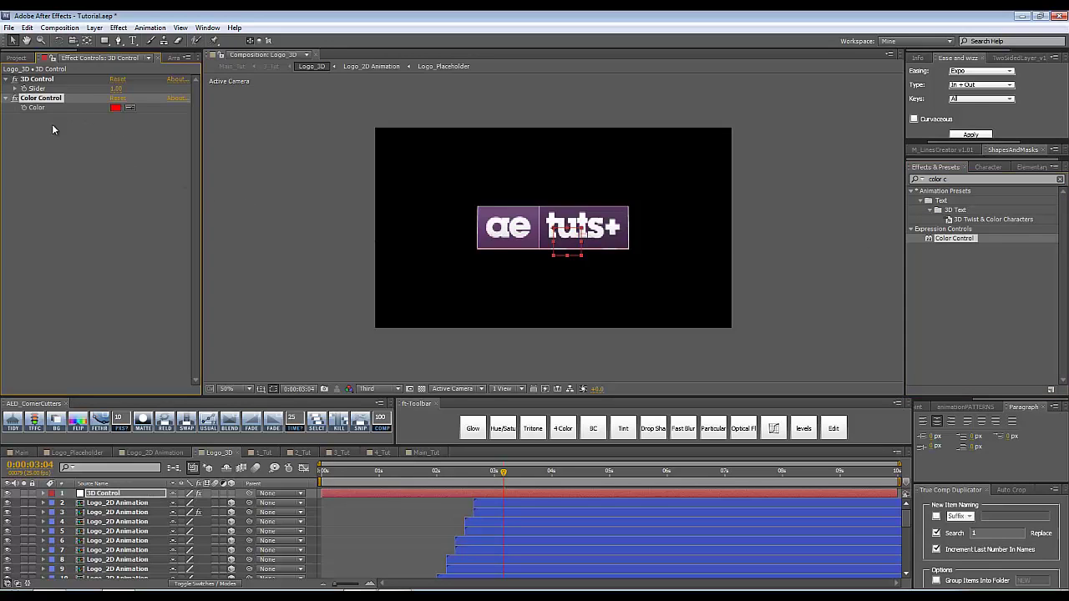
pyautogui.click(50, 99)
pyautogui.write('1')
# Link the Fill Color of layer 3 by expression to the Color of effect 1 on the 3D Control layer.
pyautogui.click(117, 513)
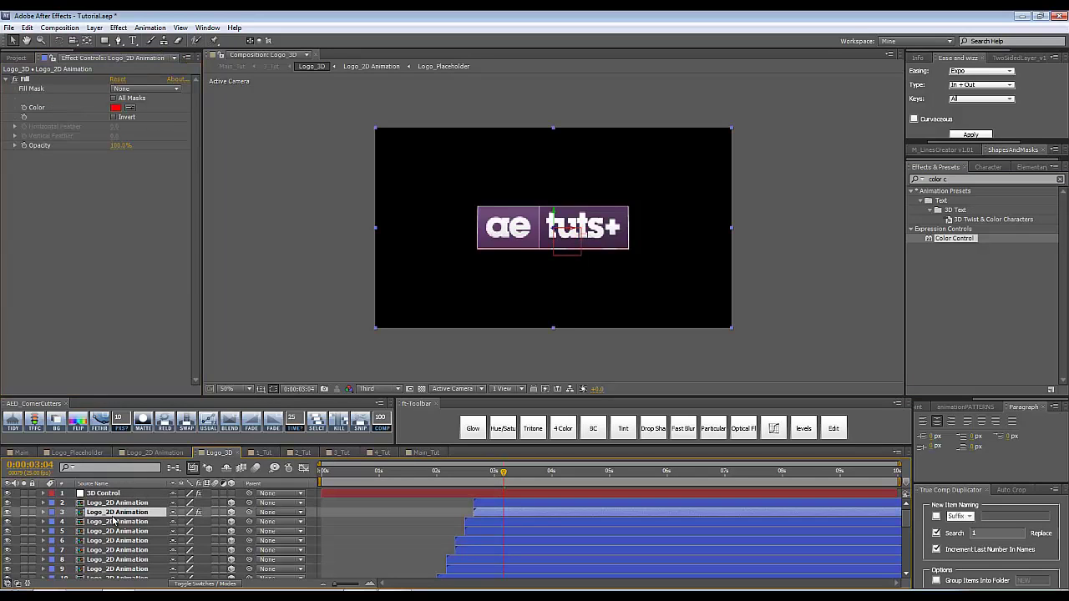
pyautogui.keyDown('alt'); pyautogui.click(24, 108); pyautogui.keyUp('alt')
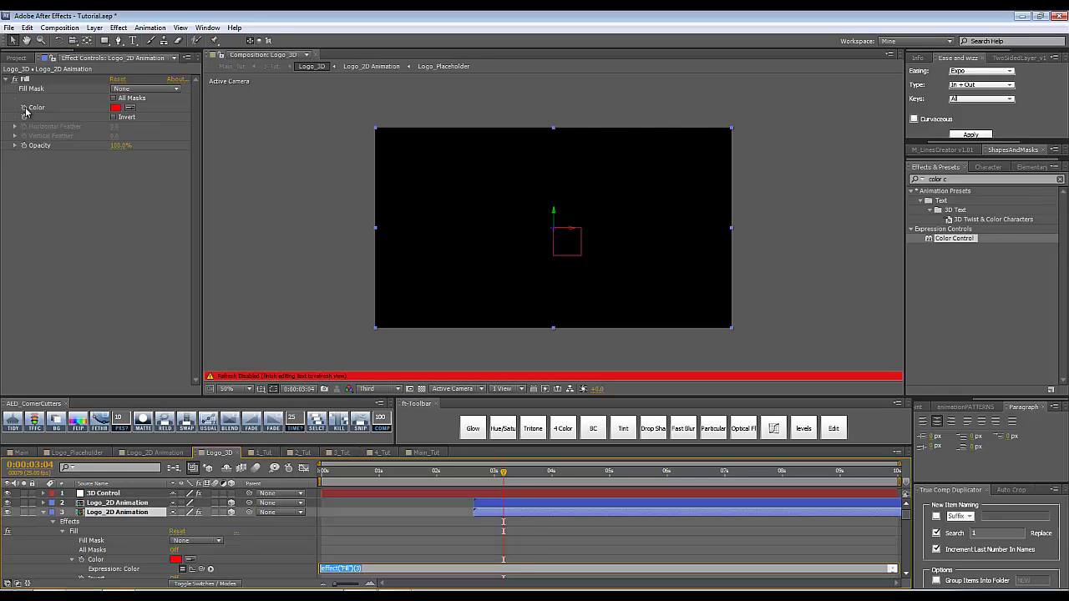
pyautogui.click(125, 494)
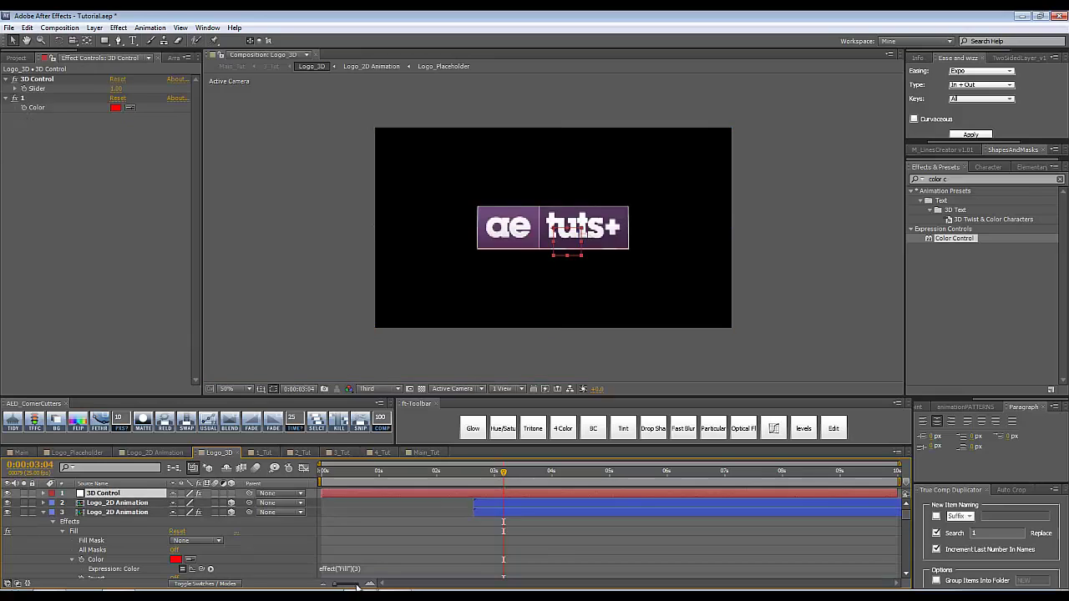
pyautogui.click(343, 569)
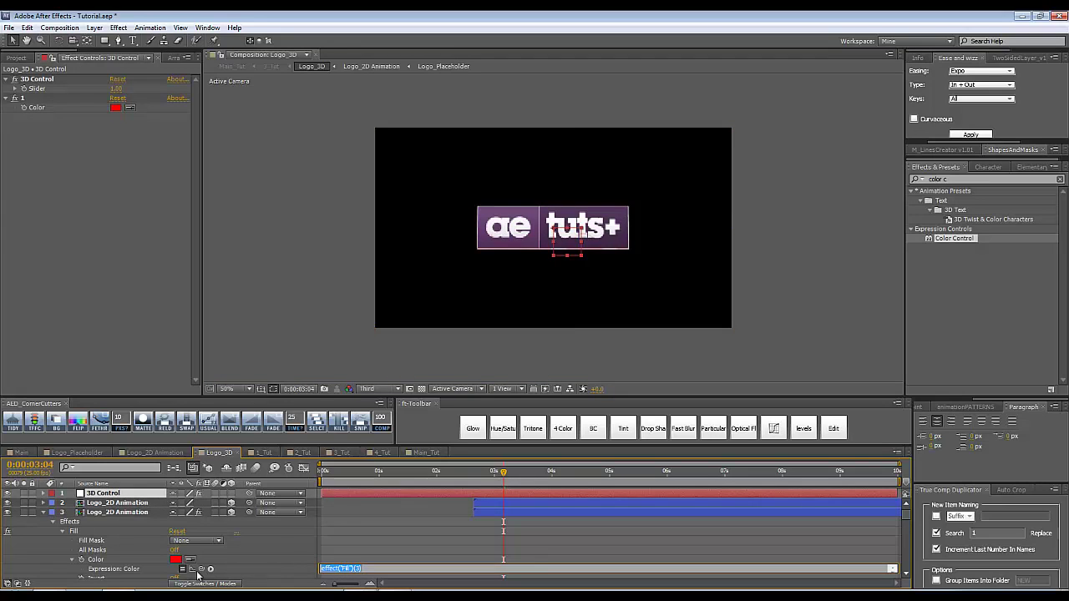
pyautogui.moveTo(202, 568); pyautogui.dragTo(42, 109)
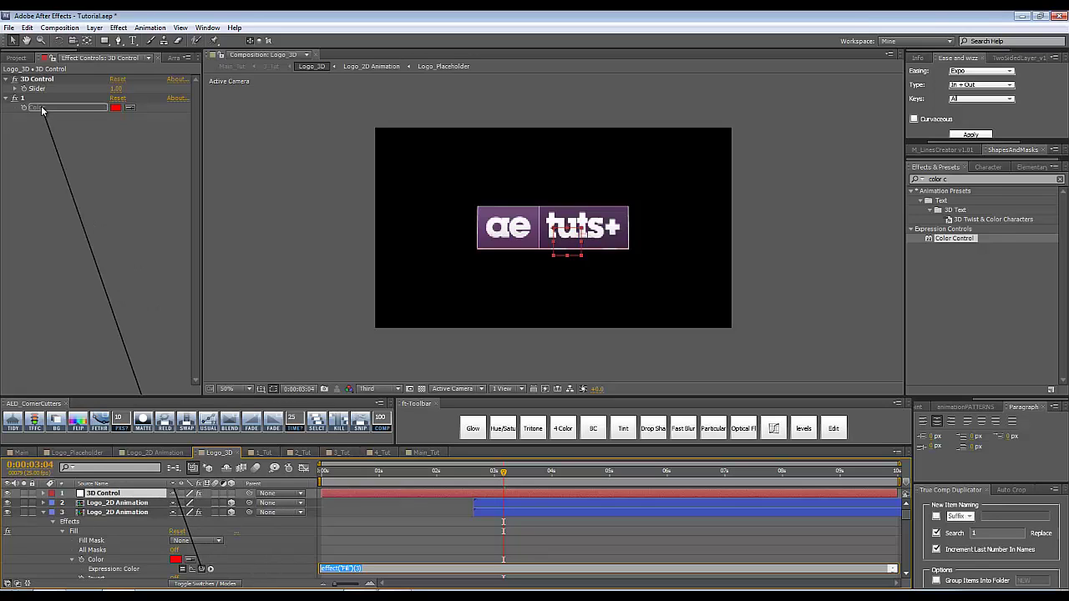
pyautogui.moveTo(41, 110); pyautogui.dragTo(41, 109)
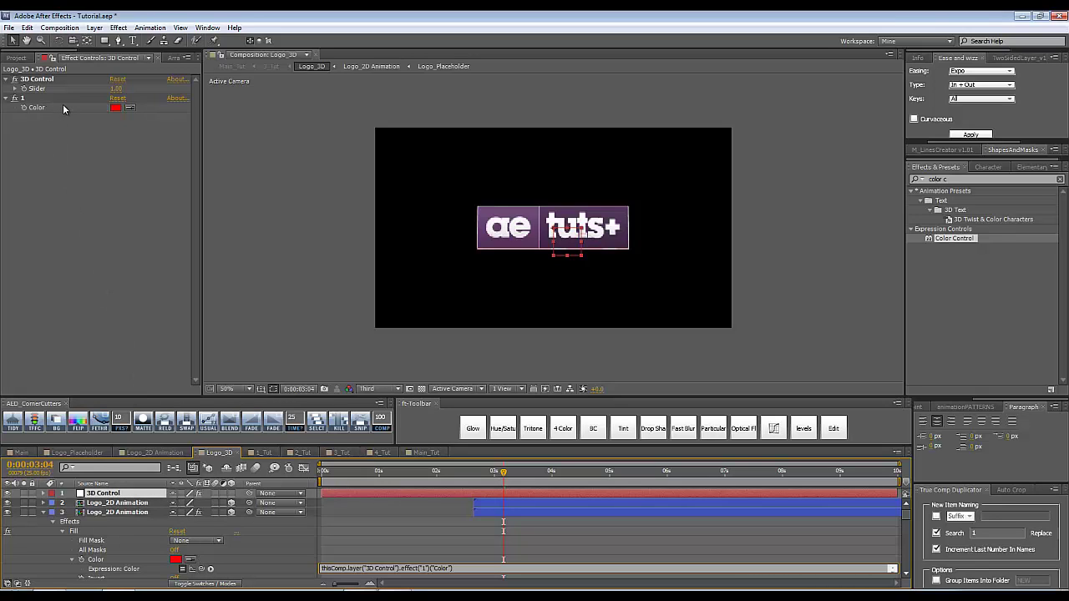
# Solo layer 3 and try out other colours for the Color of effect 1 on the 3D Control layer.
pyautogui.click(274, 537)
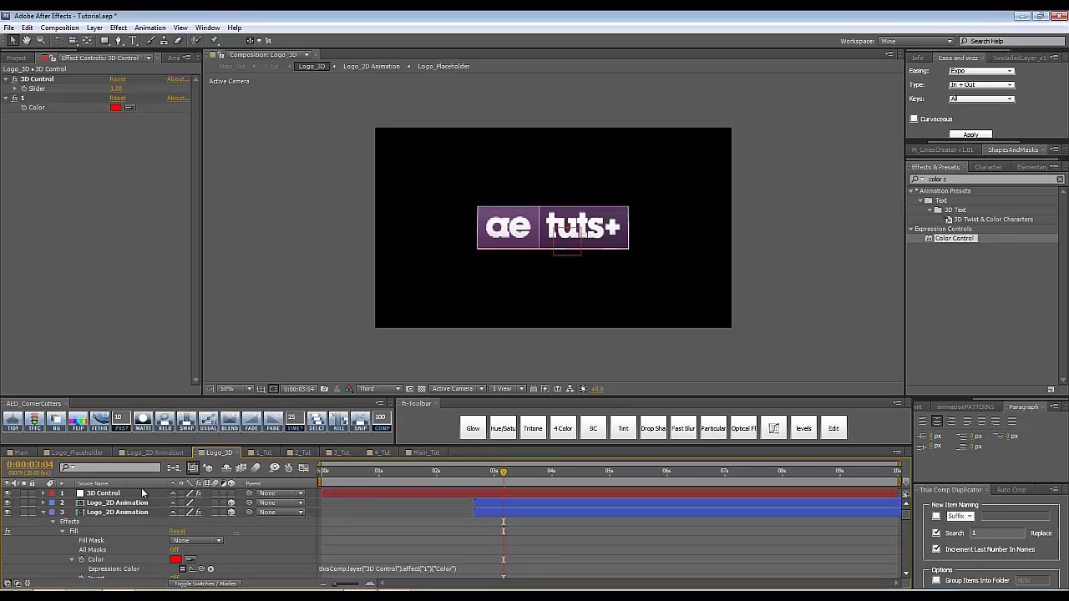
pyautogui.click(88, 512)
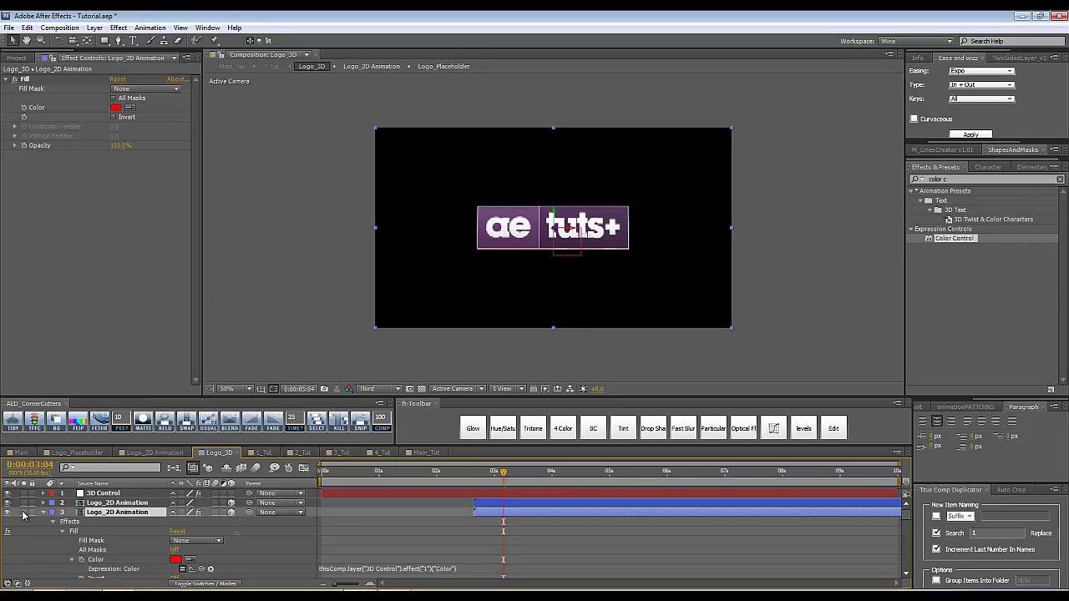
pyautogui.click(24, 513)
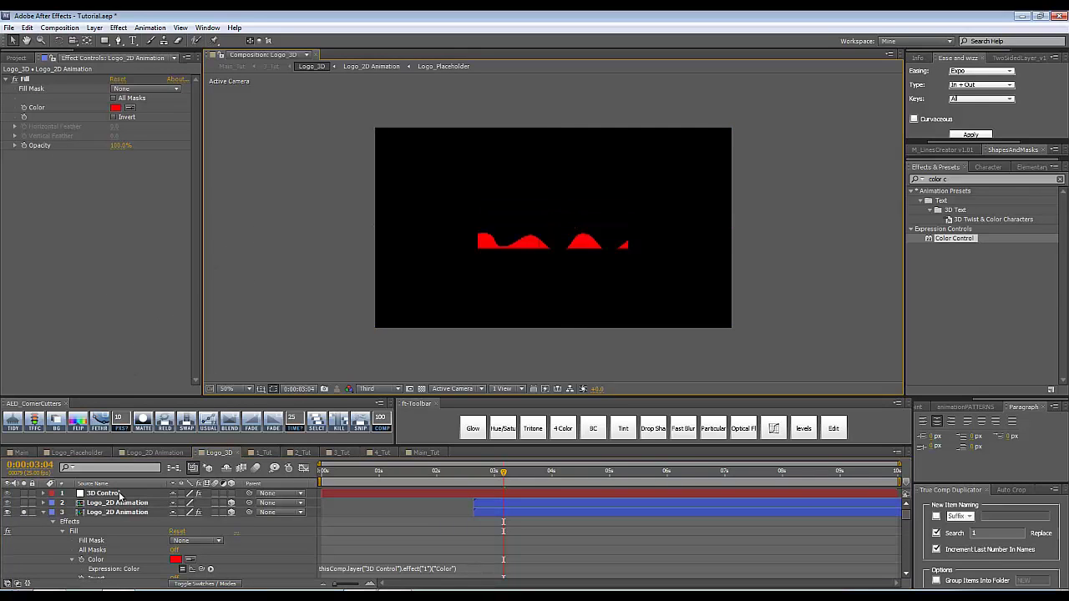
pyautogui.click(102, 493)
pyautogui.click(114, 109)
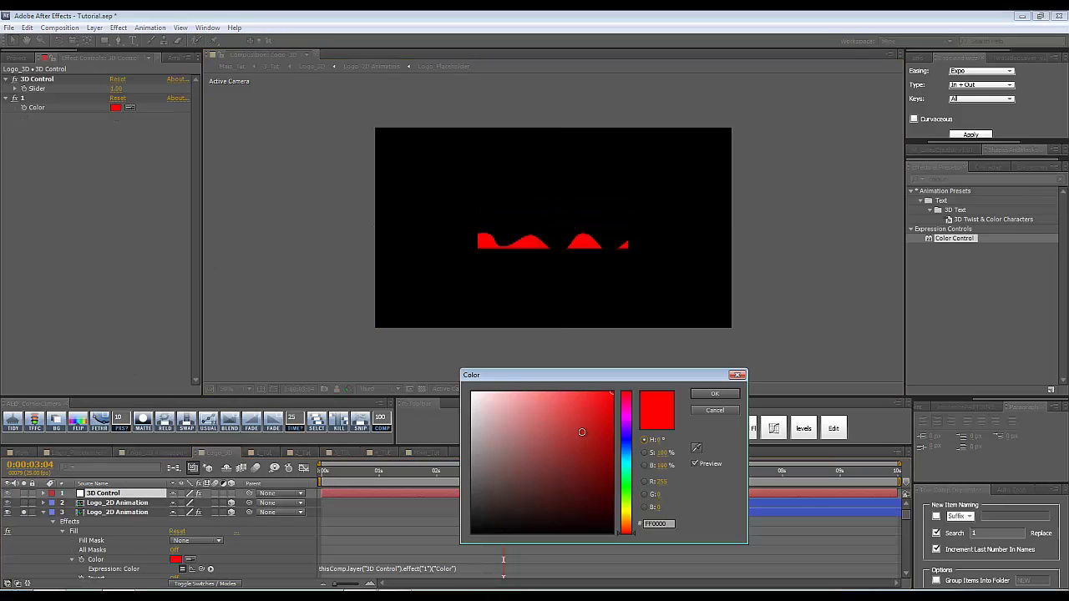
pyautogui.click(542, 442)
pyautogui.click(567, 519)
pyautogui.moveTo(506, 496); pyautogui.dragTo(537, 406)
pyautogui.click(736, 375)
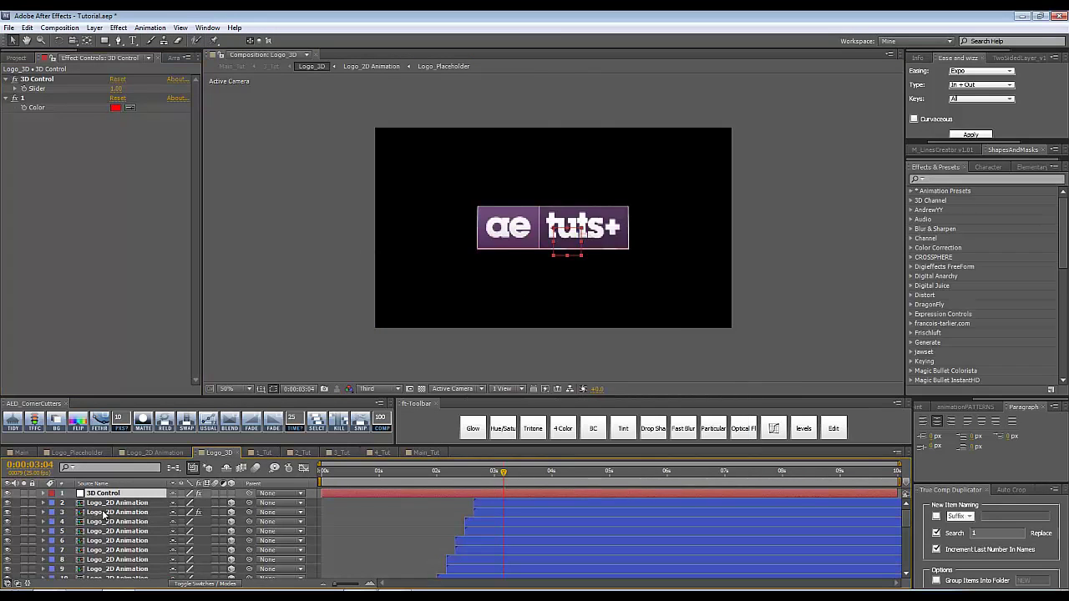
# Copy the expression-linked Fill effect from layer 3 to the other blue Logo_2D Animation layers, 4 to 11.
pyautogui.click(106, 511)
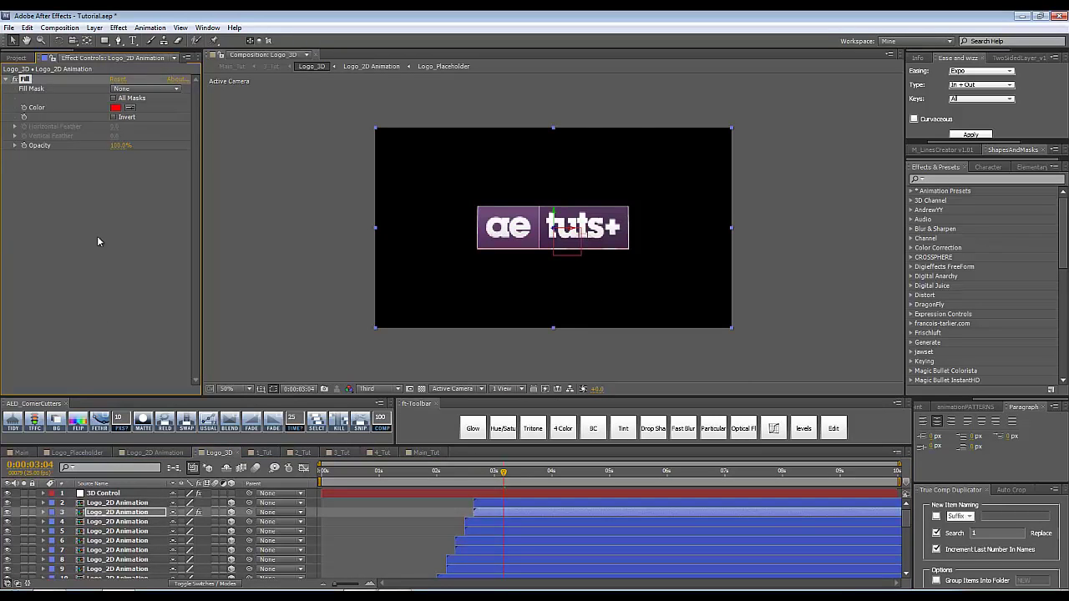
pyautogui.click(106, 521)
pyautogui.scroll(-2, 106, 521)
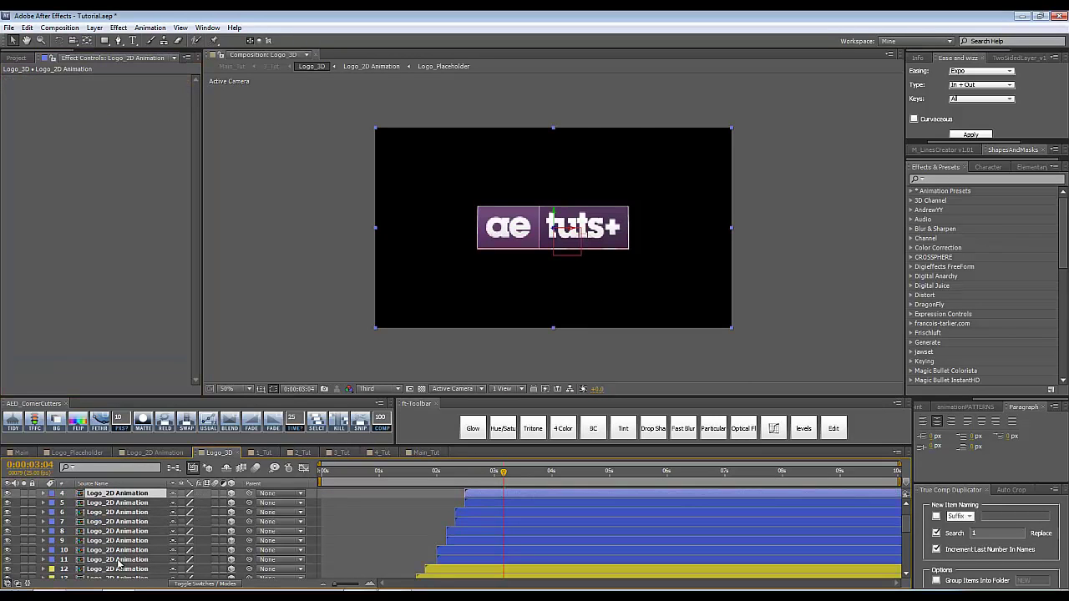
pyautogui.keyDown('shift'); pyautogui.click(116, 561); pyautogui.keyUp('shift')
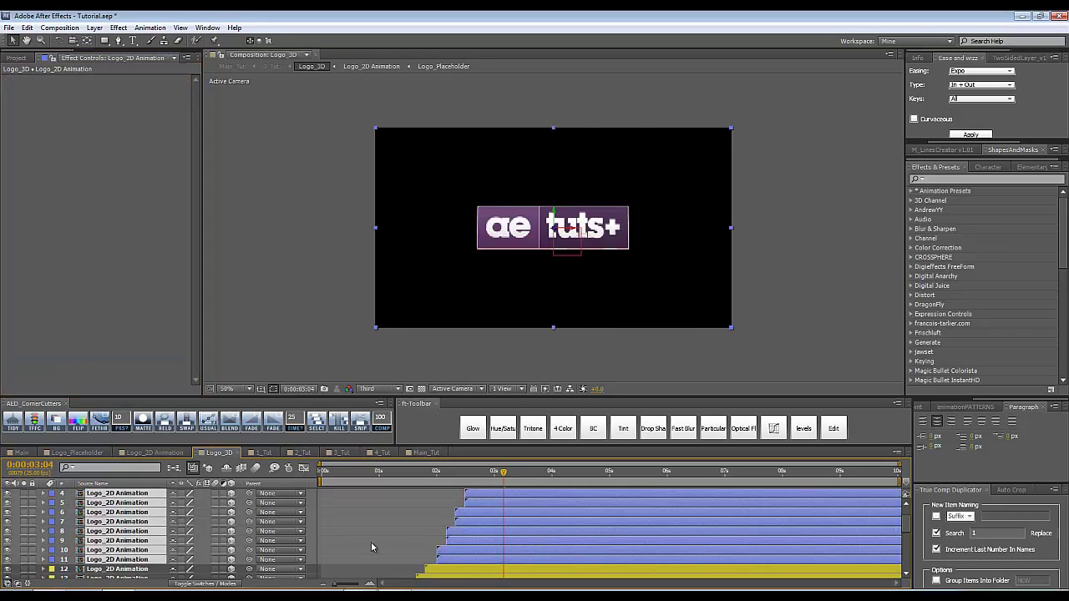
pyautogui.hotkey('ctrl', 'alt', 'shift', 'e')
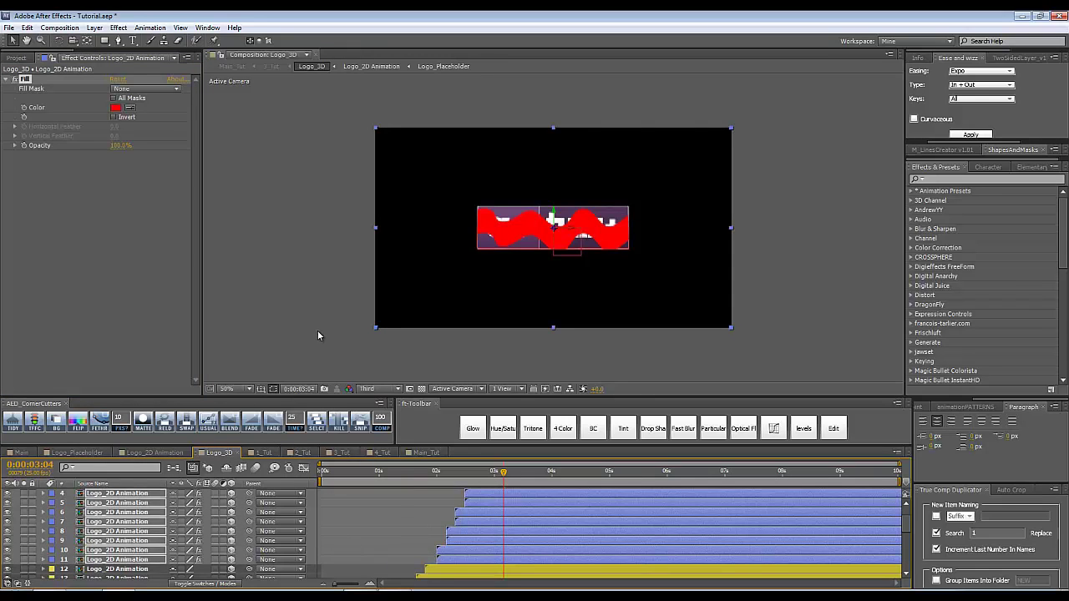
pyautogui.click(317, 336)
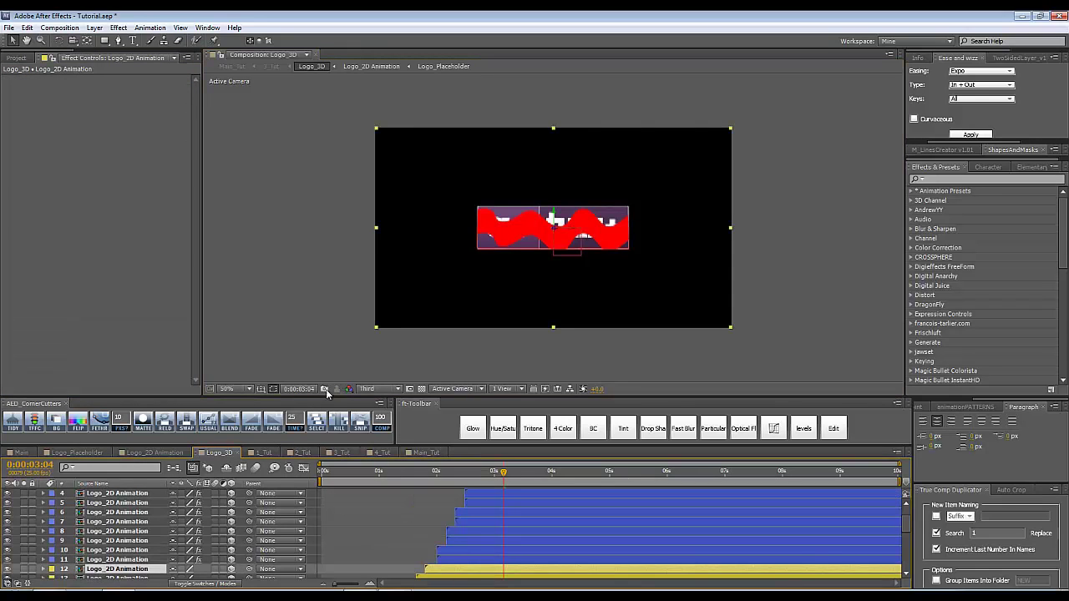
# Add a second Color Control effect named 2 to the 3D Control layer and duplicate it.
pyautogui.hotkey('ctrl', 'alt', 'shift', 'y')
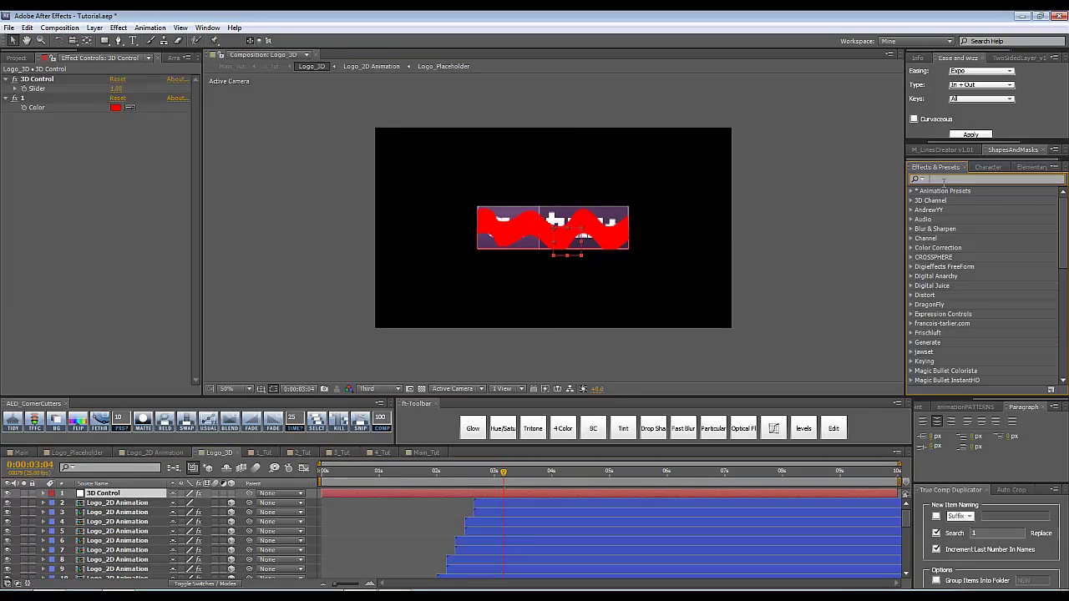
pyautogui.click(943, 180)
pyautogui.write('colo')
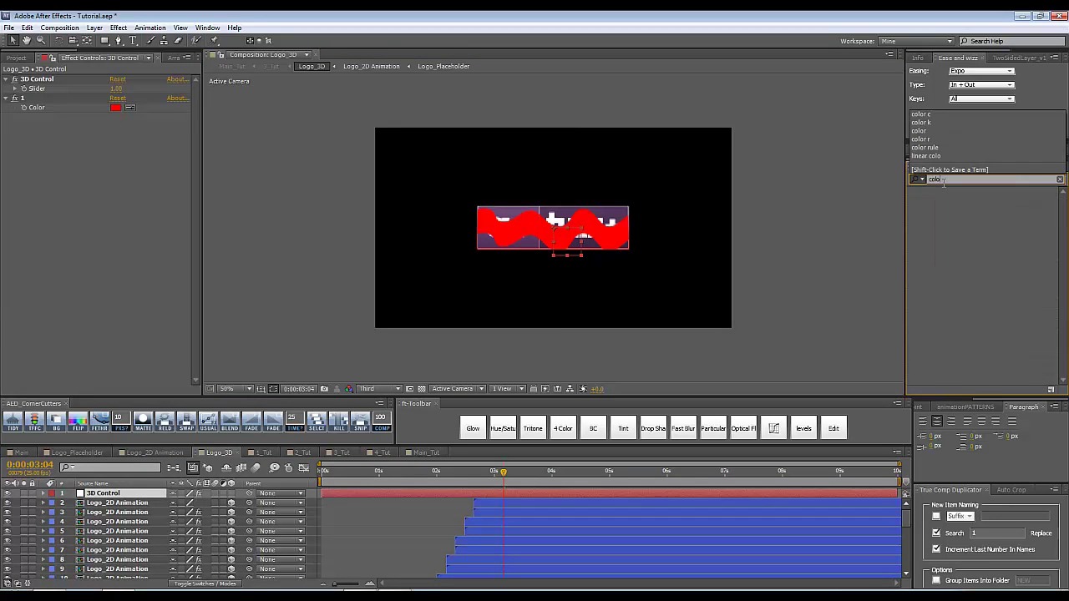
pyautogui.write('r c')
pyautogui.doubleClick(951, 238)
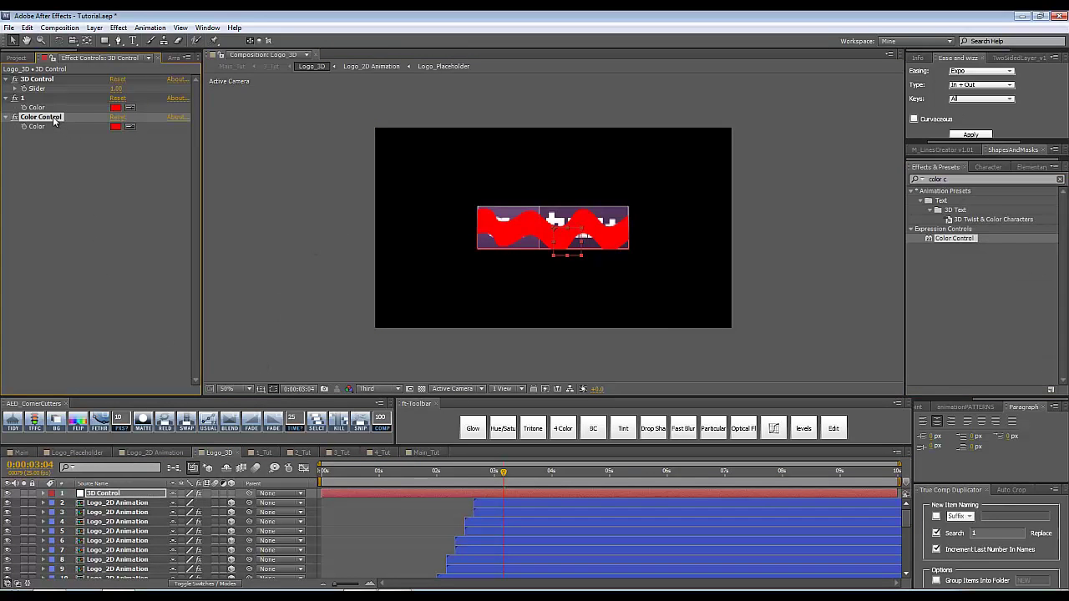
pyautogui.write('2')
pyautogui.press('Return')
pyautogui.hotkey('ctrl', 'd')
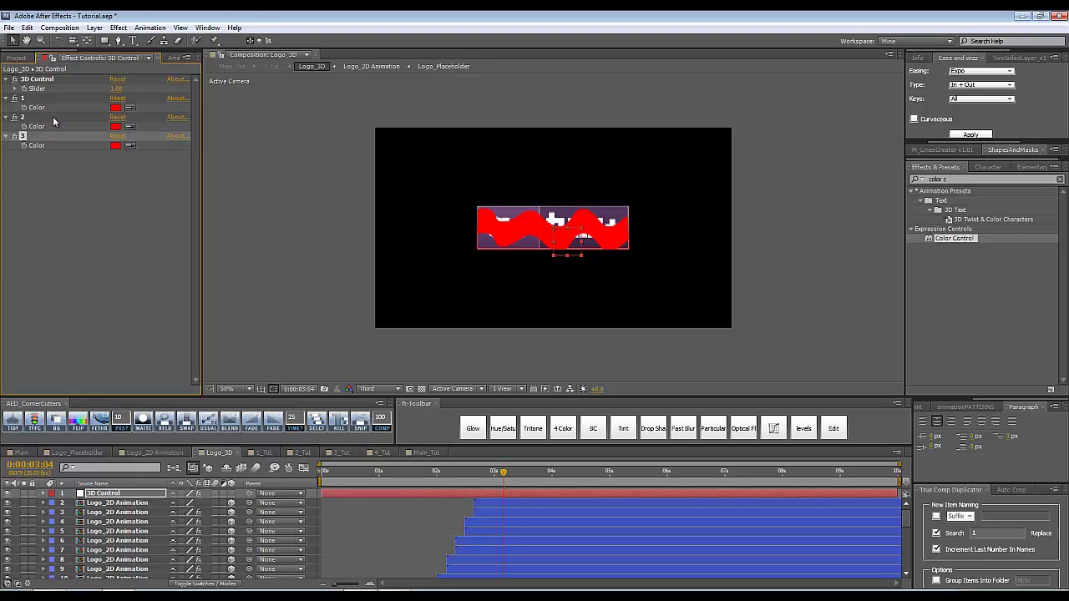
# Set the Color of effect 2 on the 3D Control layer to blue, 004EFF.
pyautogui.click(115, 127)
pyautogui.click(626, 450)
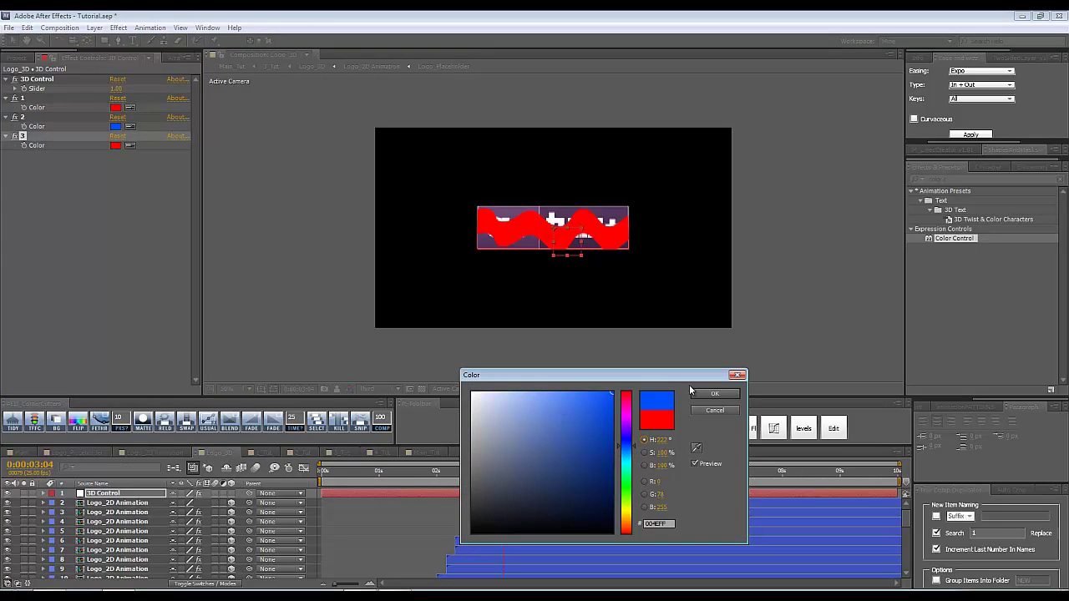
pyautogui.press('Return')
# Apply the Fill effect from Generate to layer 12, the first yellow Logo_2D Animation layer.
pyautogui.scroll(-3, 442, 544)
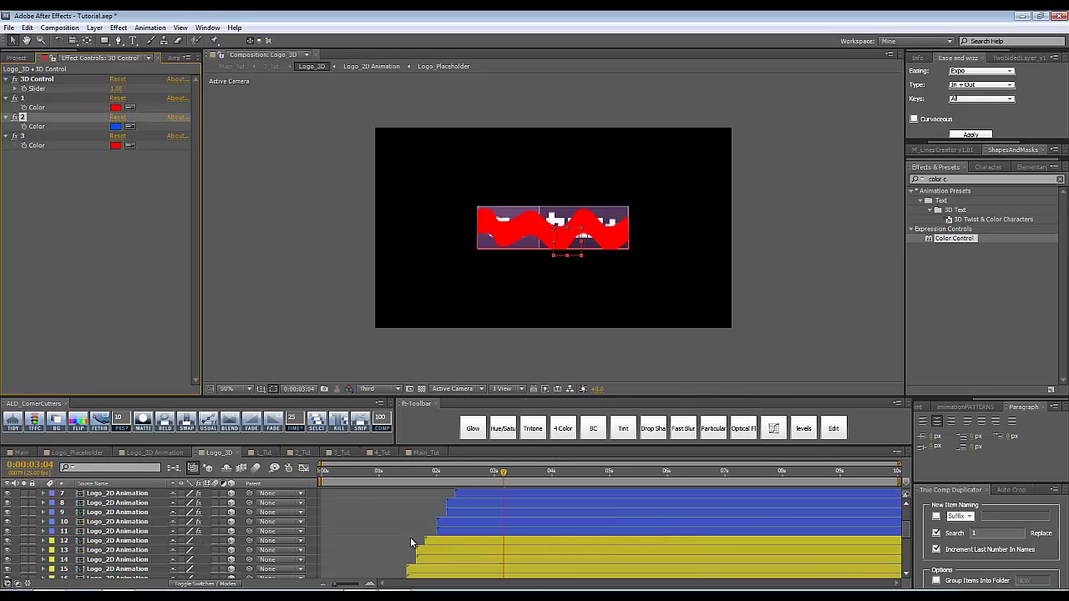
pyautogui.click(443, 541)
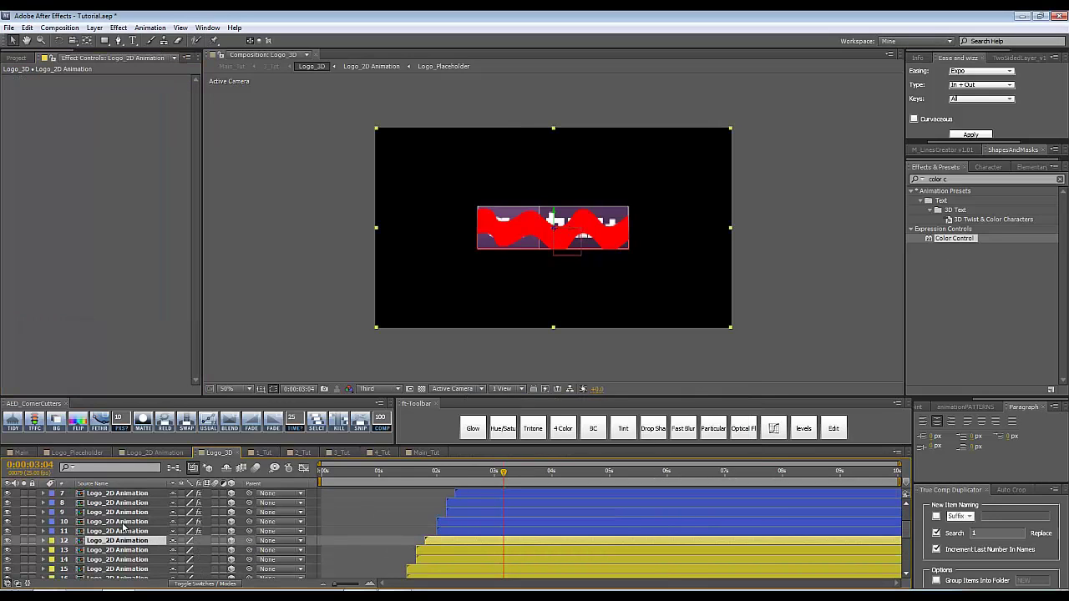
pyautogui.click(980, 179)
pyautogui.write('fill')
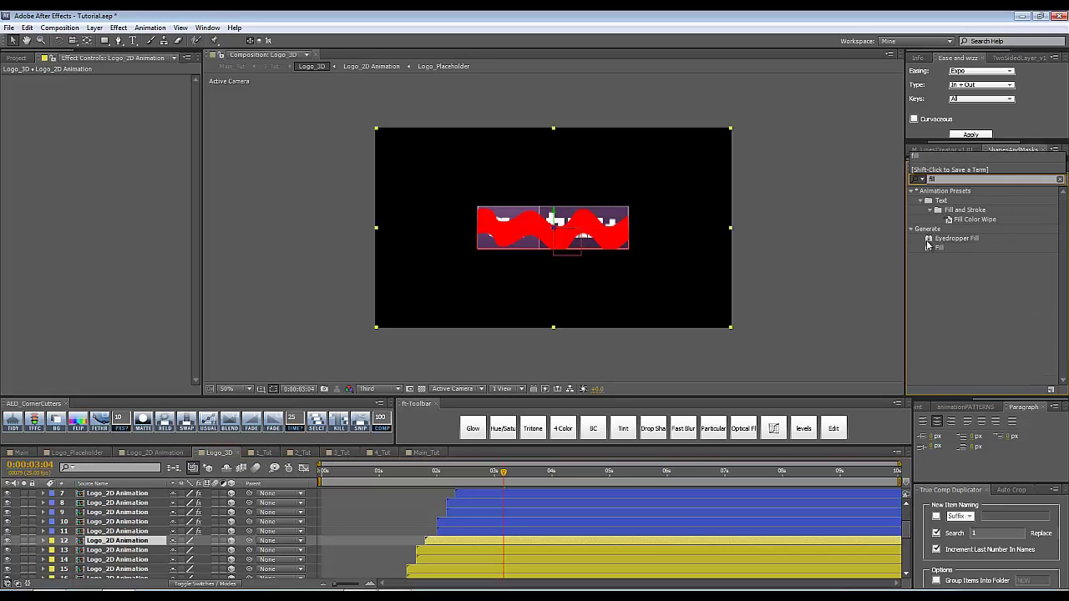
pyautogui.doubleClick(939, 248)
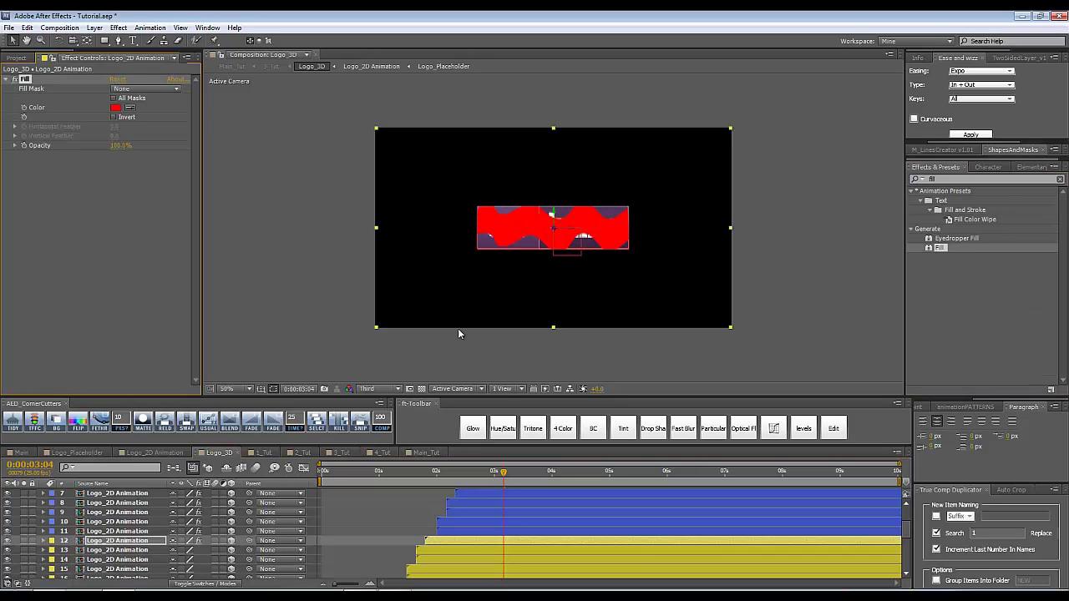
# Link the Fill Color of layer 12 by expression to the Color of effect 2 on the 3D Control layer.
pyautogui.keyDown('alt'); pyautogui.click(24, 108); pyautogui.keyUp('alt')
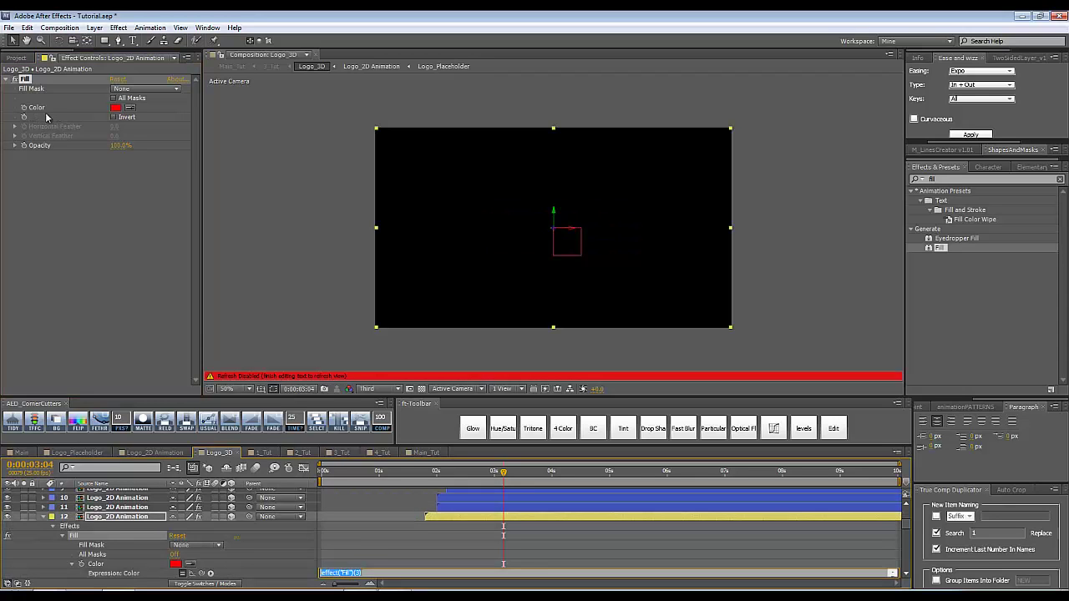
pyautogui.click(250, 559)
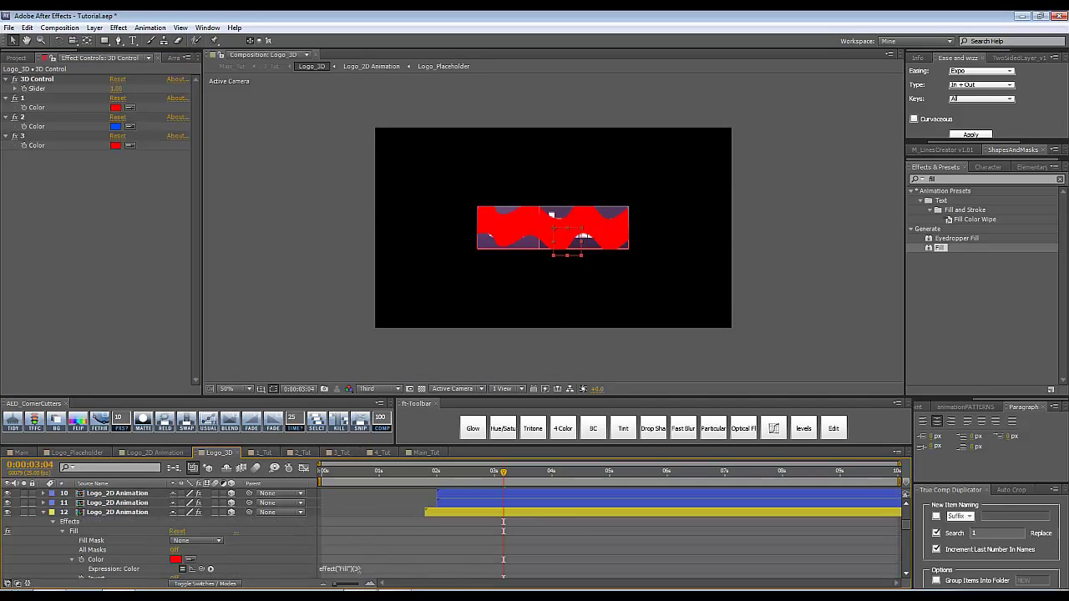
pyautogui.click(367, 569)
pyautogui.moveTo(201, 568); pyautogui.dragTo(37, 126)
# Copy the linked Fill effect from layer 12 to the remaining yellow Logo_2D Animation layers, 13 to 22.
pyautogui.click(84, 531)
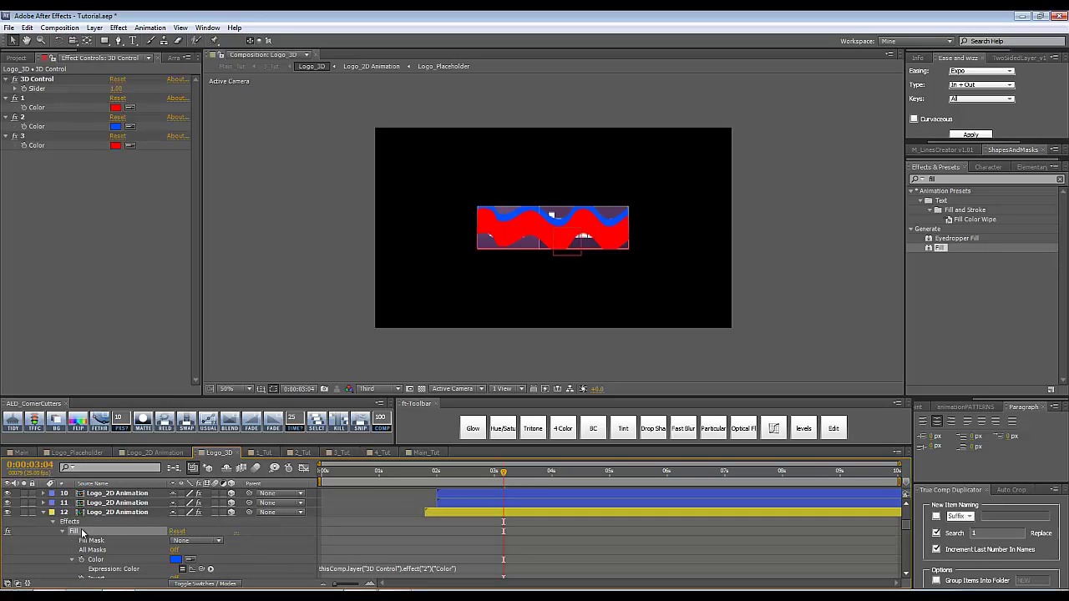
pyautogui.scroll(-5, 121, 547)
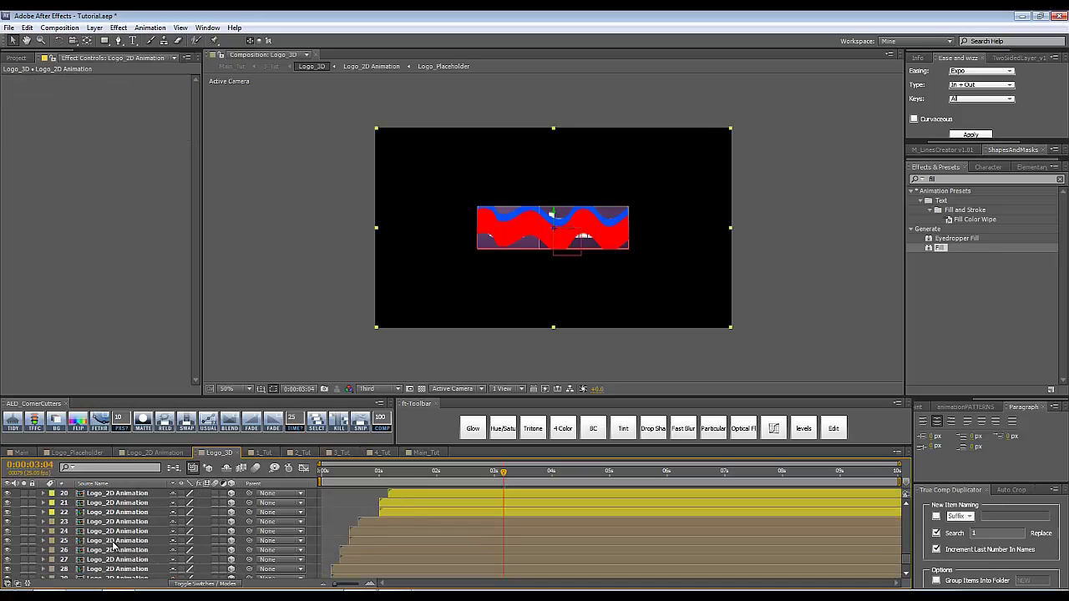
pyautogui.keyDown('shift'); pyautogui.click(123, 522); pyautogui.keyUp('shift')
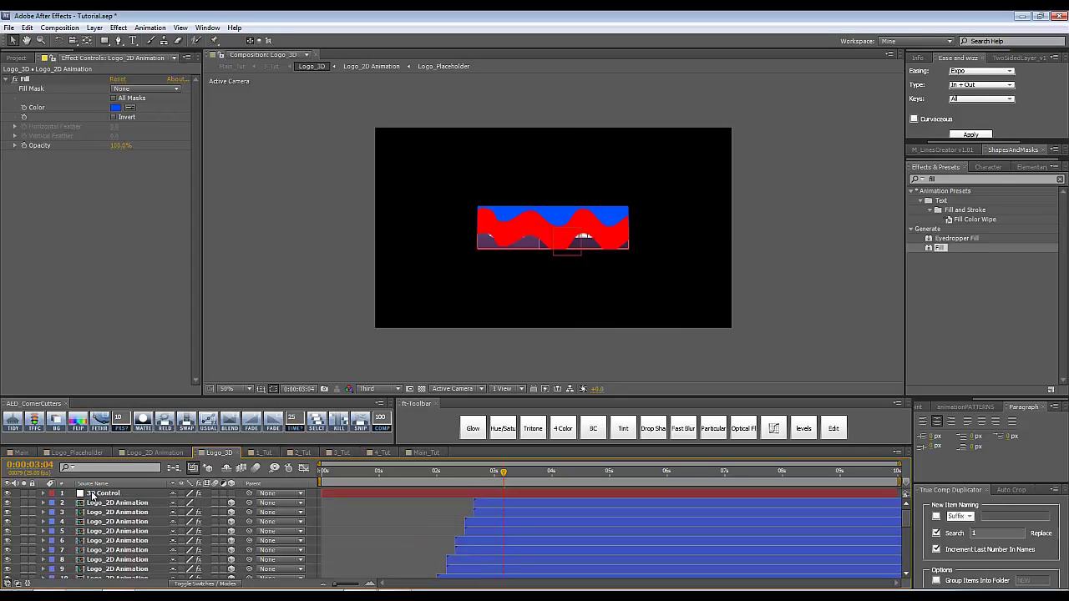
# Set the Color of effect 3 on the 3D Control layer to dark green, 248100.
pyautogui.click(103, 493)
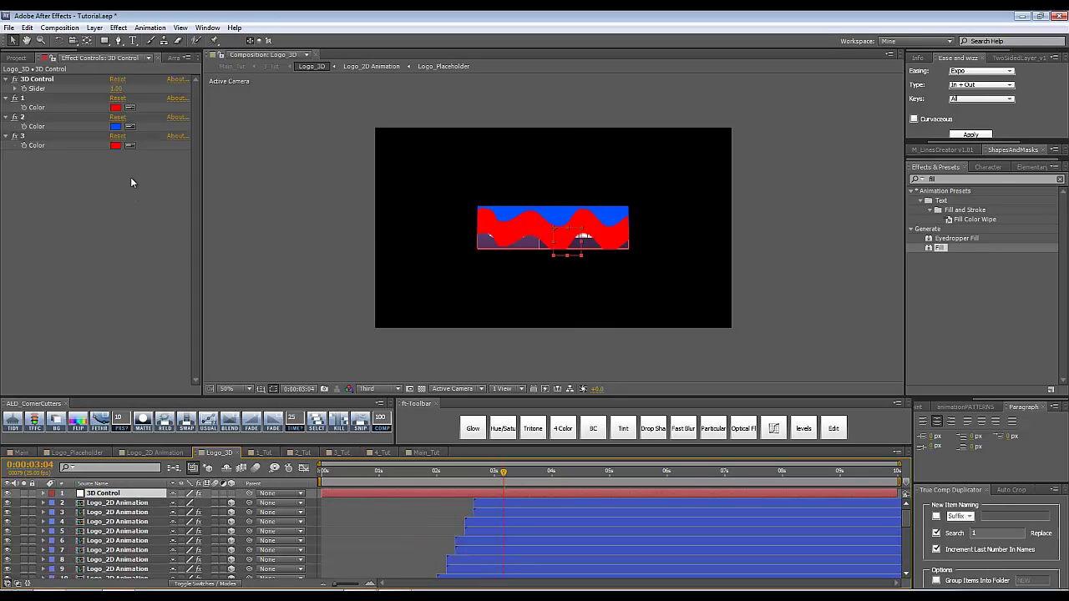
pyautogui.click(115, 145)
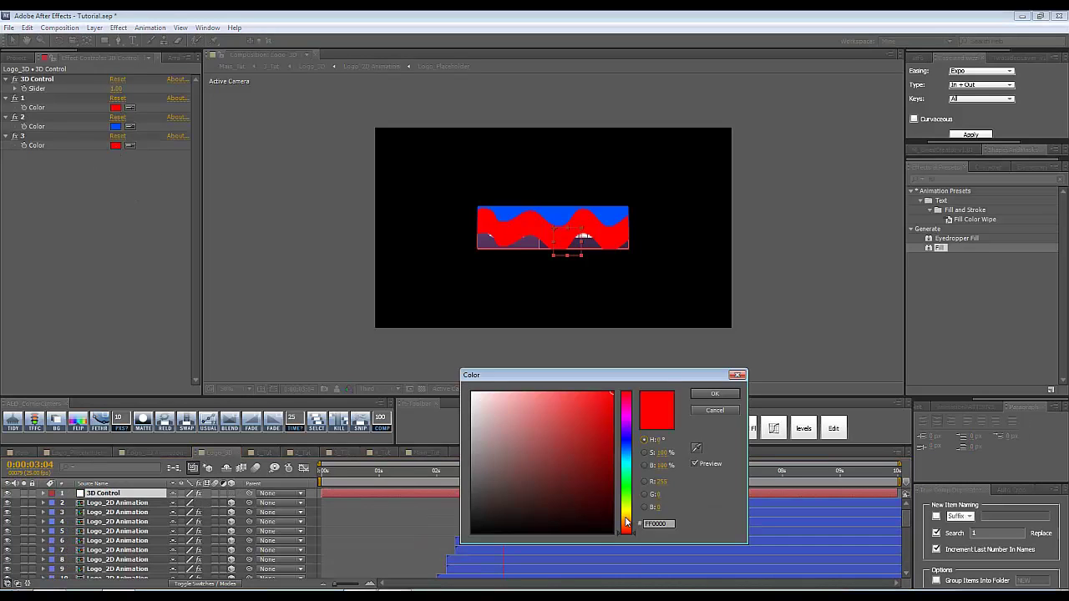
pyautogui.moveTo(626, 522); pyautogui.dragTo(628, 492)
pyautogui.click(726, 411)
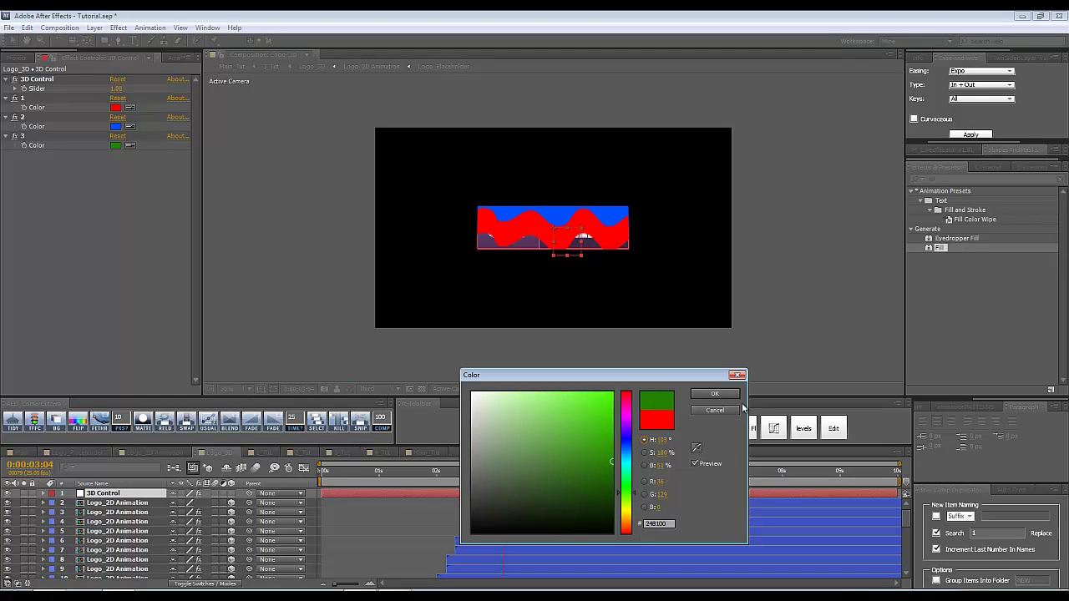
# Apply the Fill effect to layer 23, the first brown Logo_2D Animation layer.
pyautogui.scroll(-6, 329, 534)
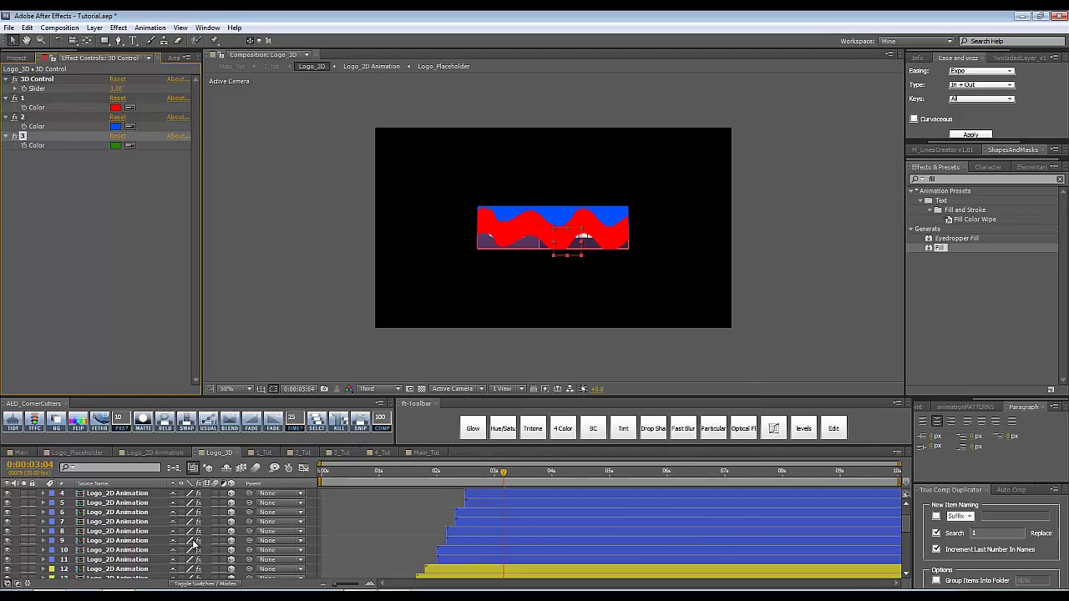
pyautogui.click(375, 531)
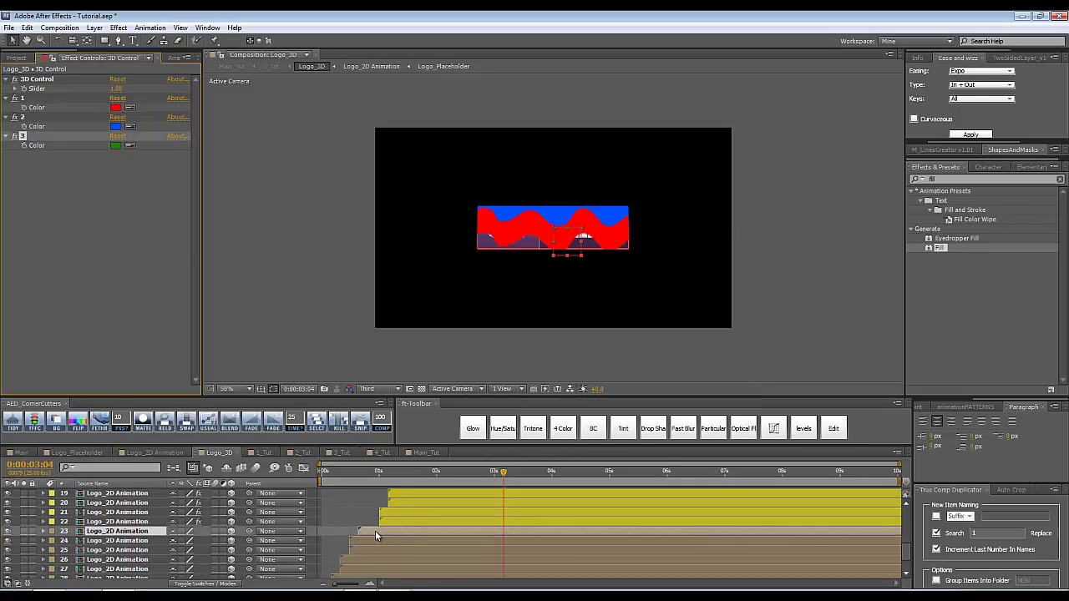
pyautogui.doubleClick(941, 250)
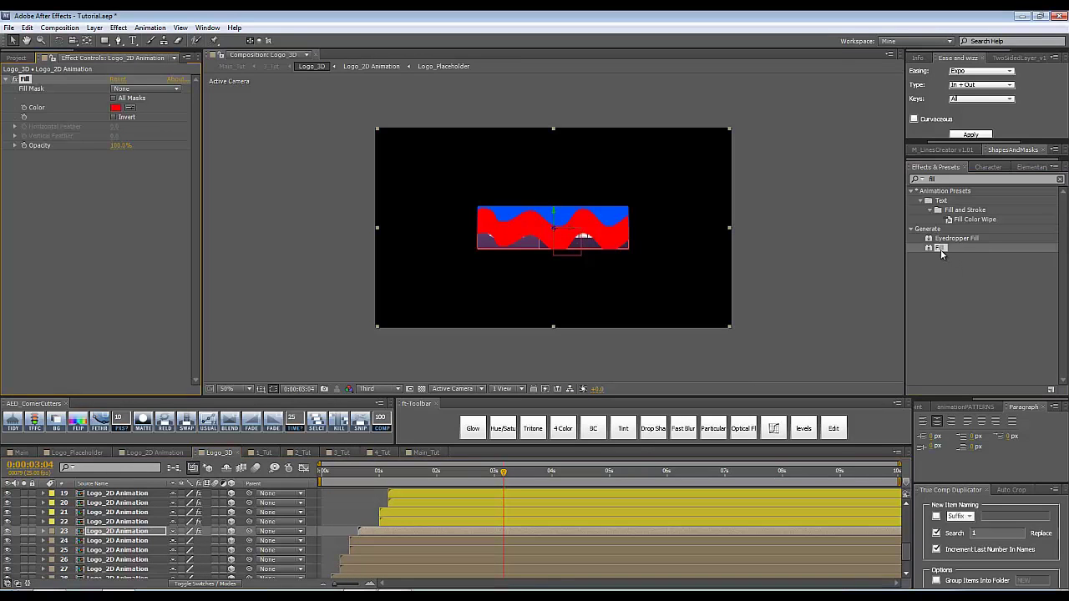
# Link the Fill Color of layer 23 by expression to the Color of effect 3 on the 3D Control layer.
pyautogui.keyDown('alt'); pyautogui.click(24, 107); pyautogui.keyUp('alt')
pyautogui.click(231, 563)
pyautogui.scroll(2, 232, 543)
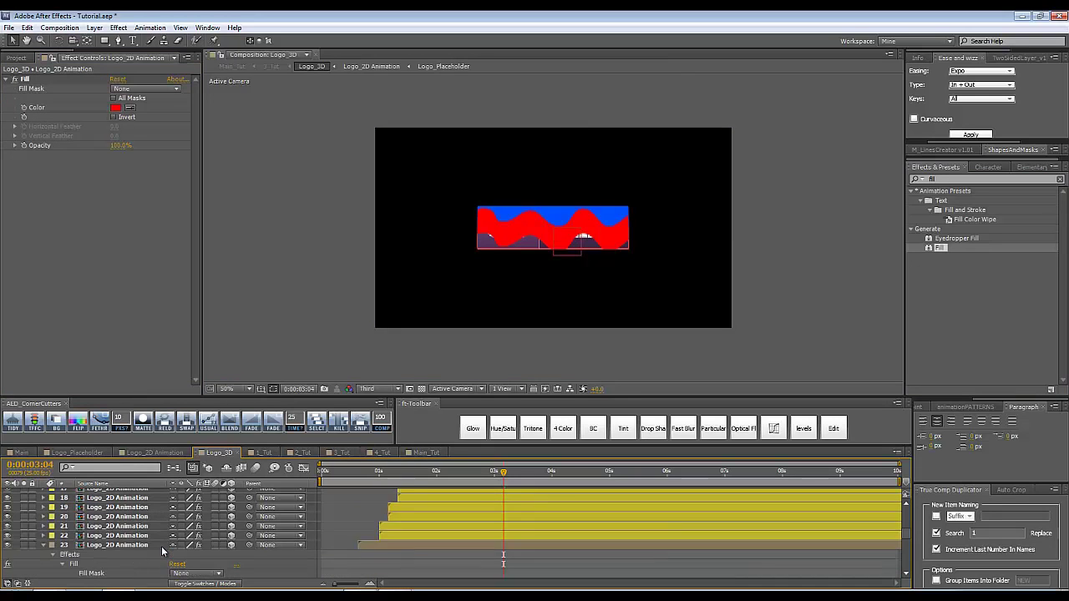
pyautogui.click(140, 509)
pyautogui.scroll(-2, 141, 509)
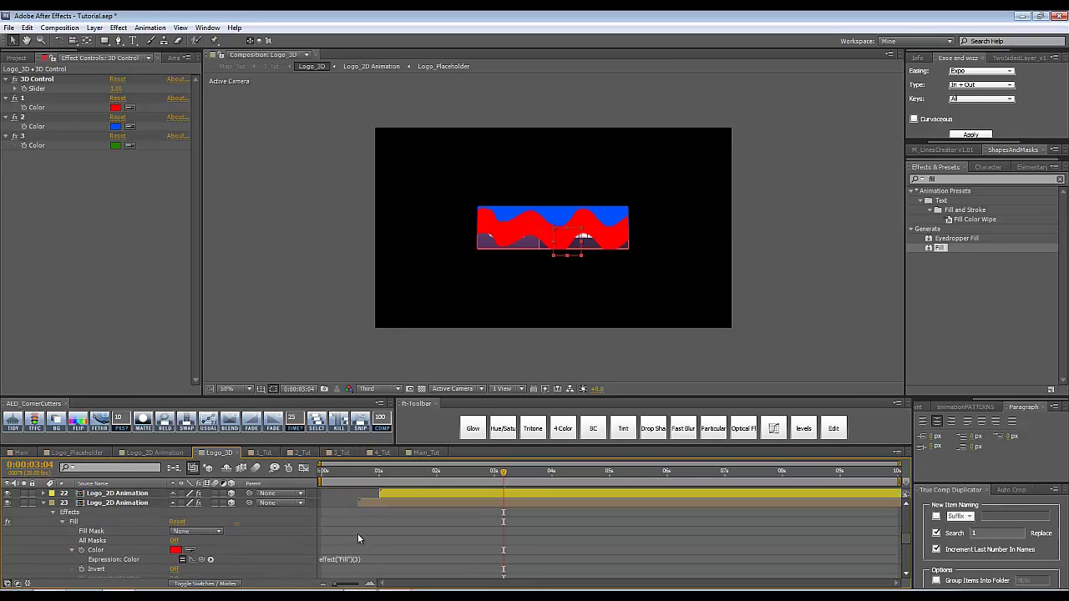
pyautogui.click(338, 560)
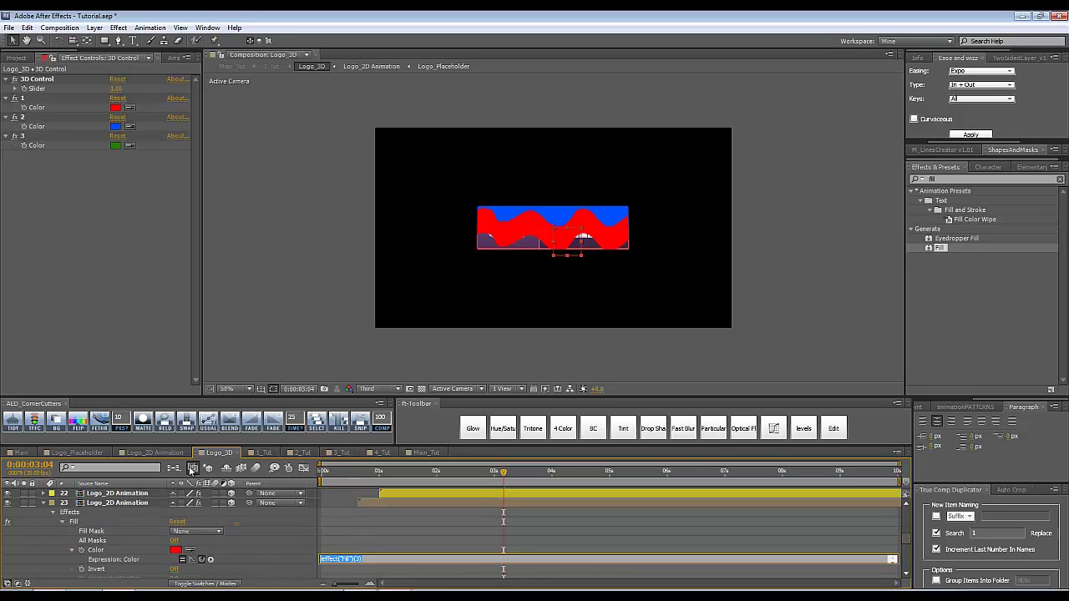
pyautogui.moveTo(202, 560); pyautogui.dragTo(72, 144)
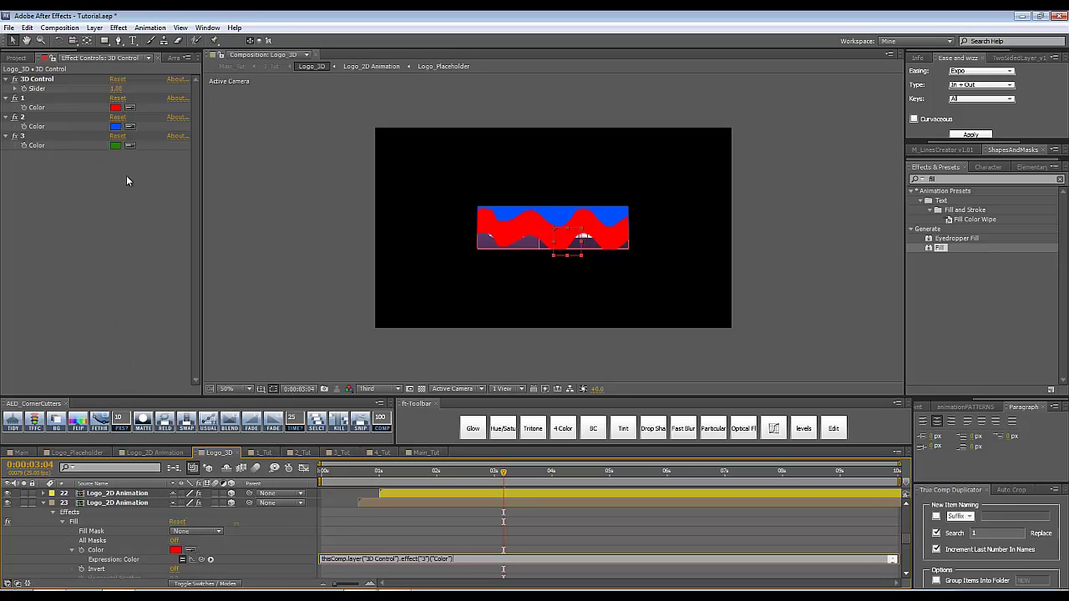
pyautogui.click(265, 564)
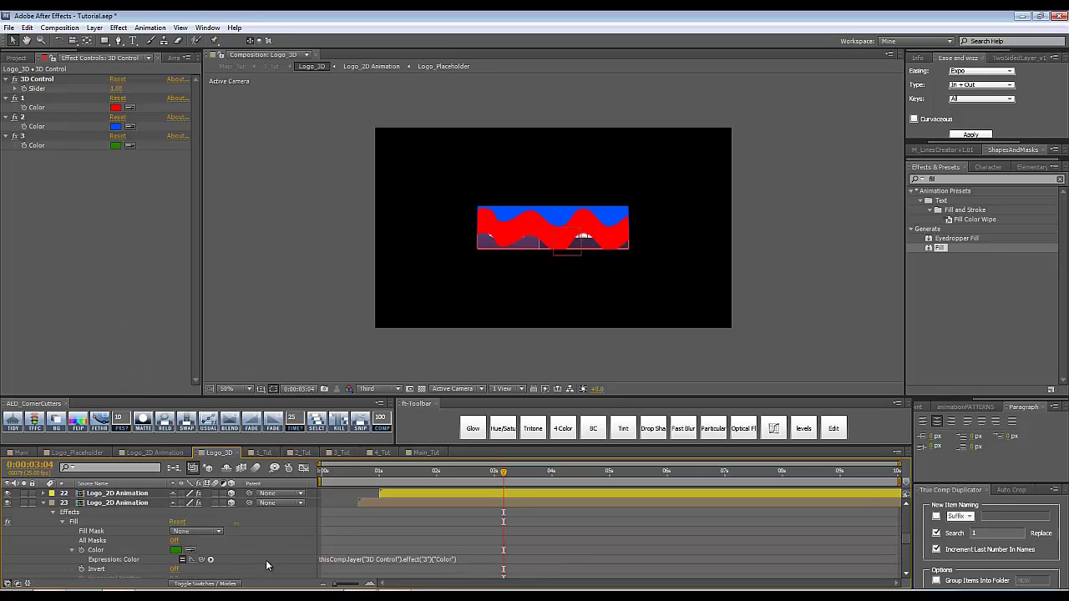
# Copy the linked Fill effect from layer 23 to the remaining brown Logo_2D Animation layers, 24 to 31.
pyautogui.click(76, 520)
pyautogui.scroll(-5, 148, 567)
pyautogui.scroll(-3, 147, 567)
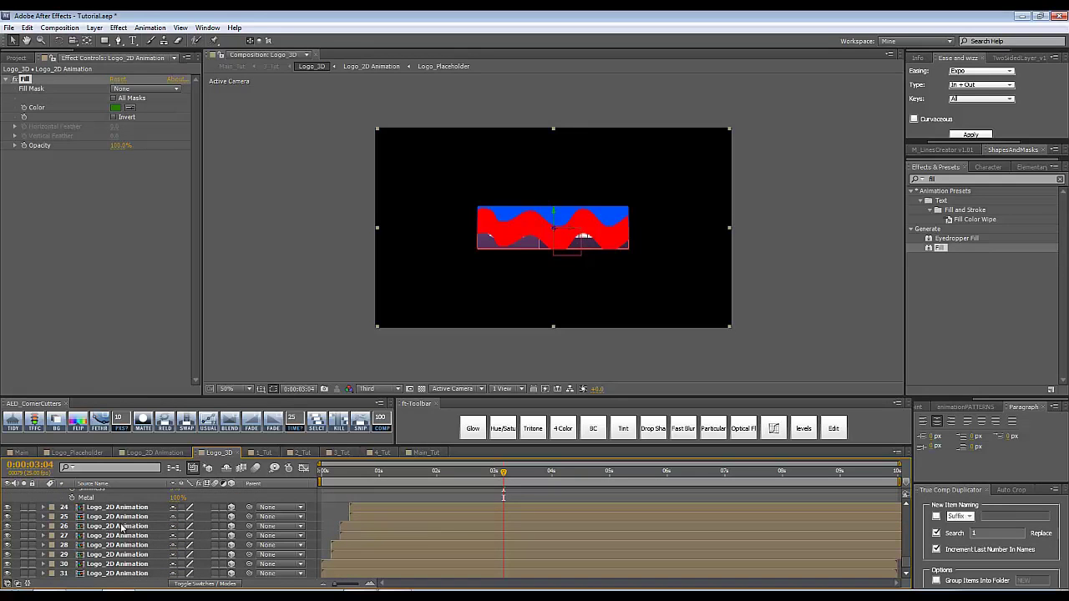
pyautogui.click(120, 507)
pyautogui.keyDown('shift'); pyautogui.click(139, 574); pyautogui.keyUp('shift')
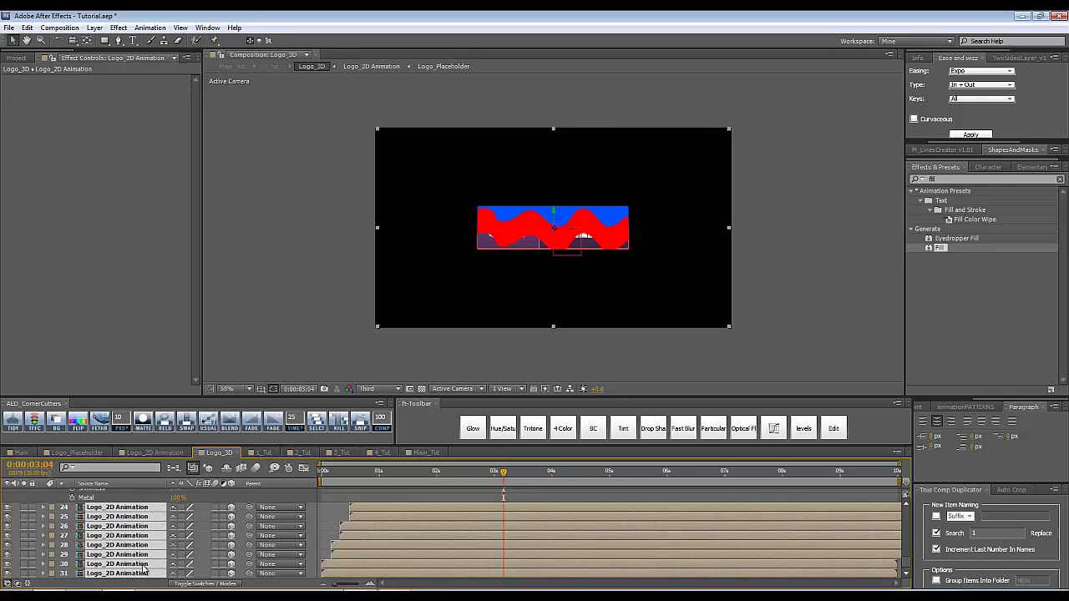
pyautogui.hotkey('ctrl', 'alt', 'shift', 'e')
pyautogui.click(250, 500)
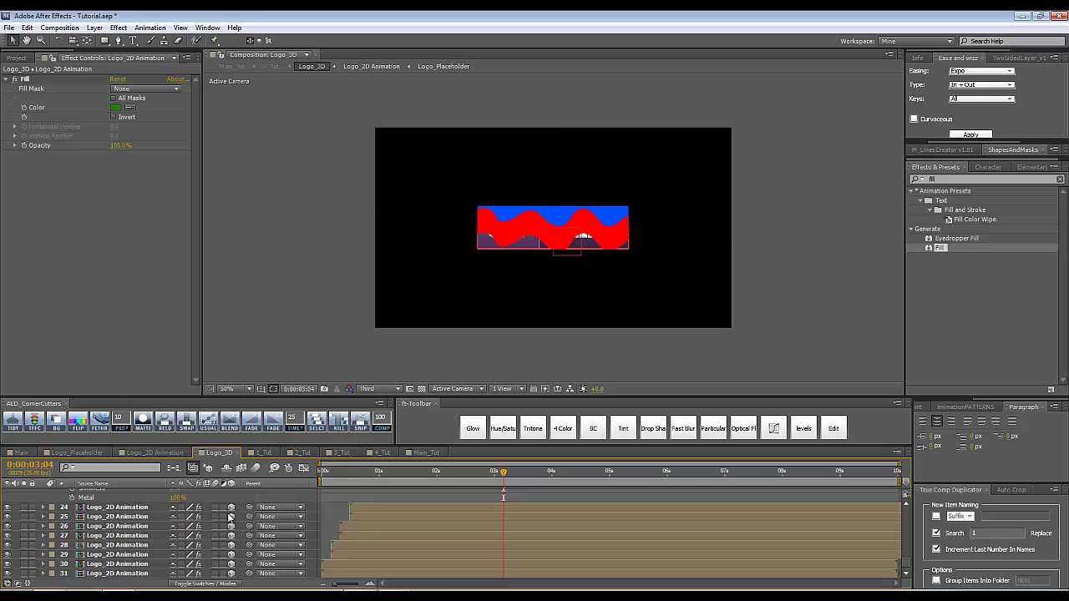
# Set the Color of effects 1, 2 and 3 on the 3D Control layer to light blue, blue and purple.
pyautogui.hotkey('ctrl', 'a')
pyautogui.scroll(10, 275, 533)
pyautogui.moveTo(399, 480); pyautogui.dragTo(541, 516)
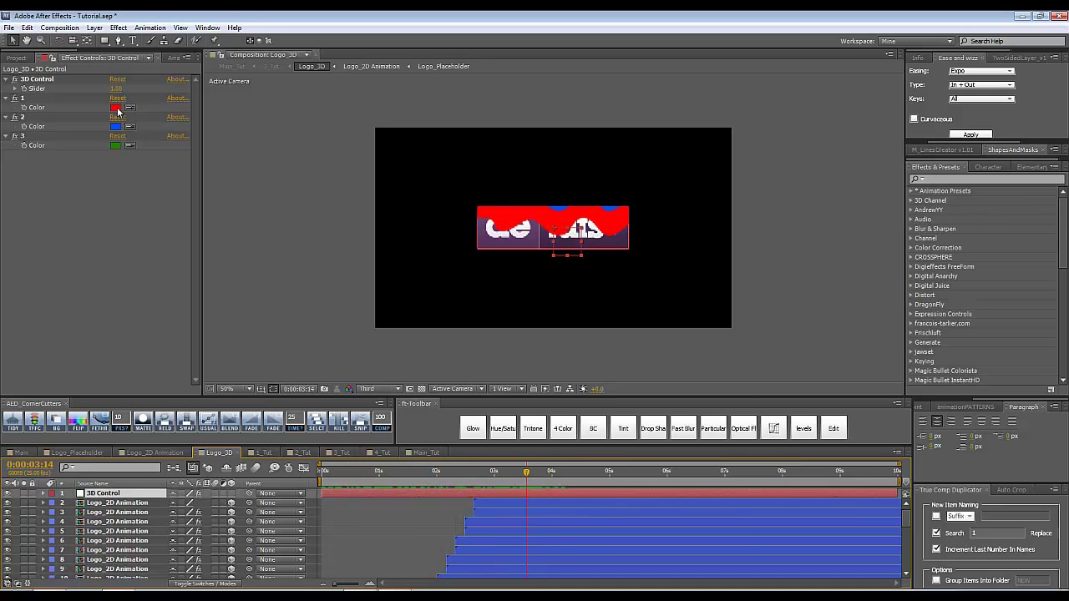
pyautogui.click(115, 107)
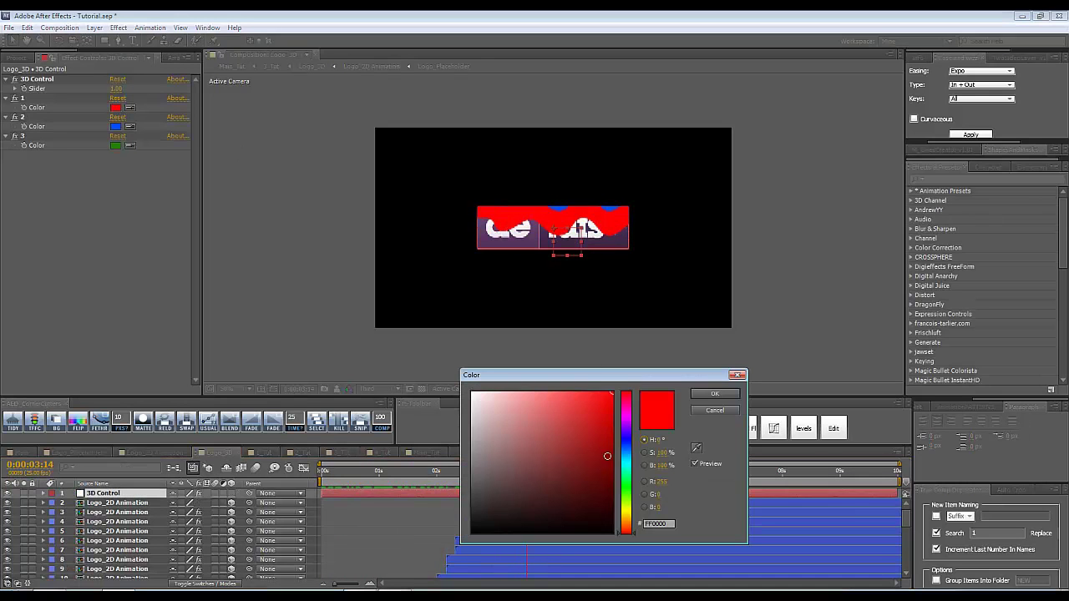
pyautogui.click(626, 461)
pyautogui.press('Return')
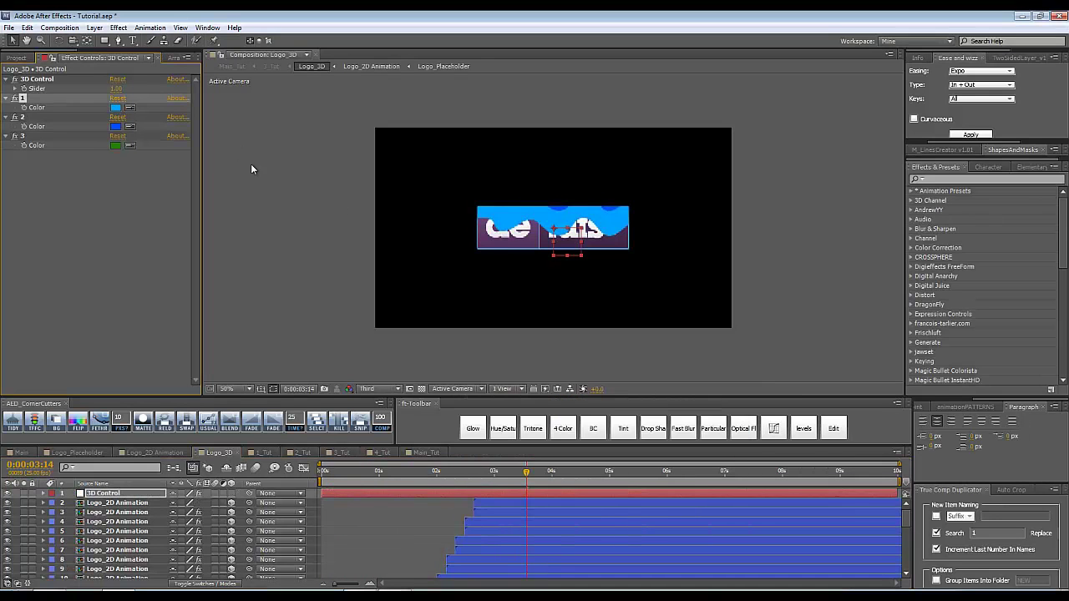
pyautogui.click(116, 126)
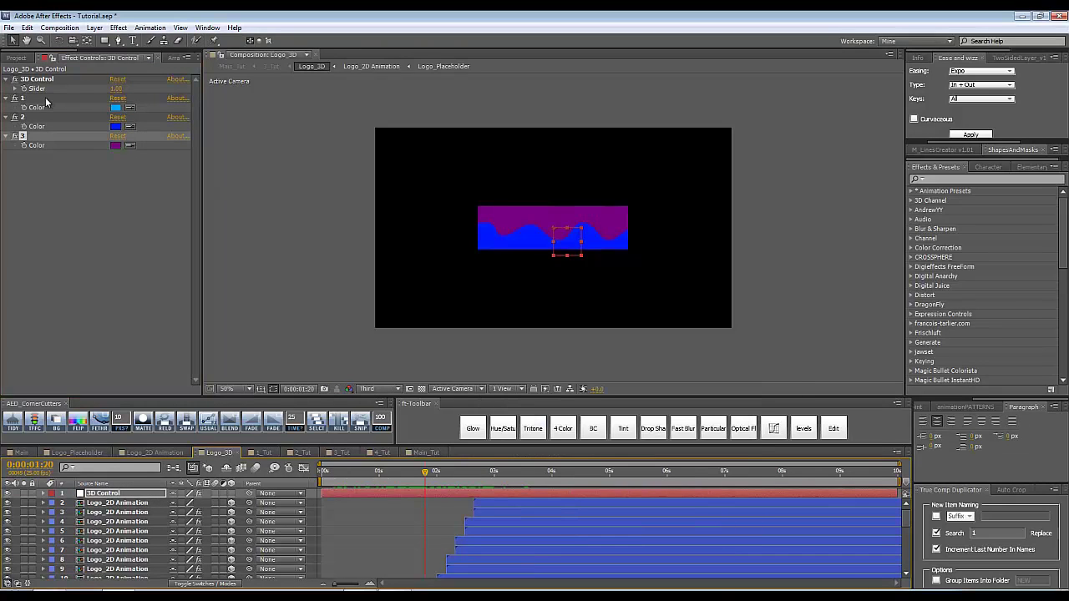
pyautogui.click(59, 236)
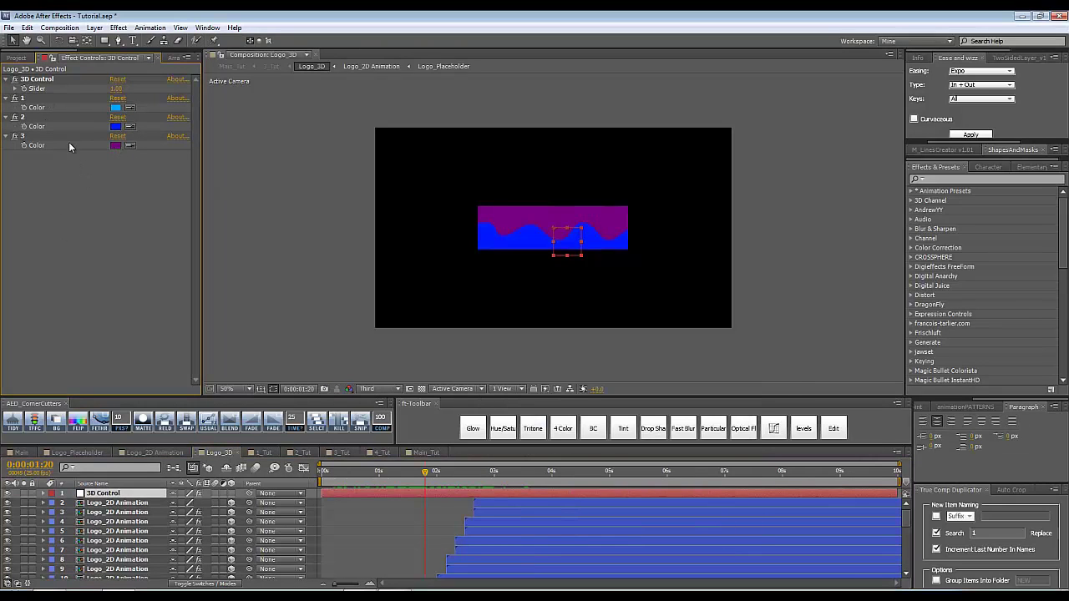
pyautogui.click(27, 100)
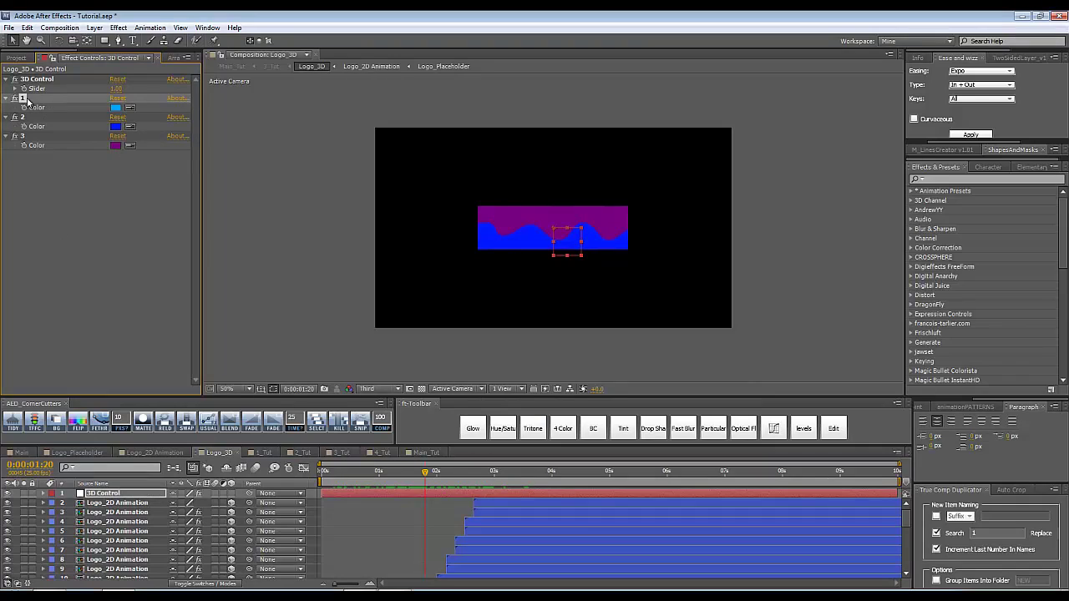
pyautogui.click(38, 119)
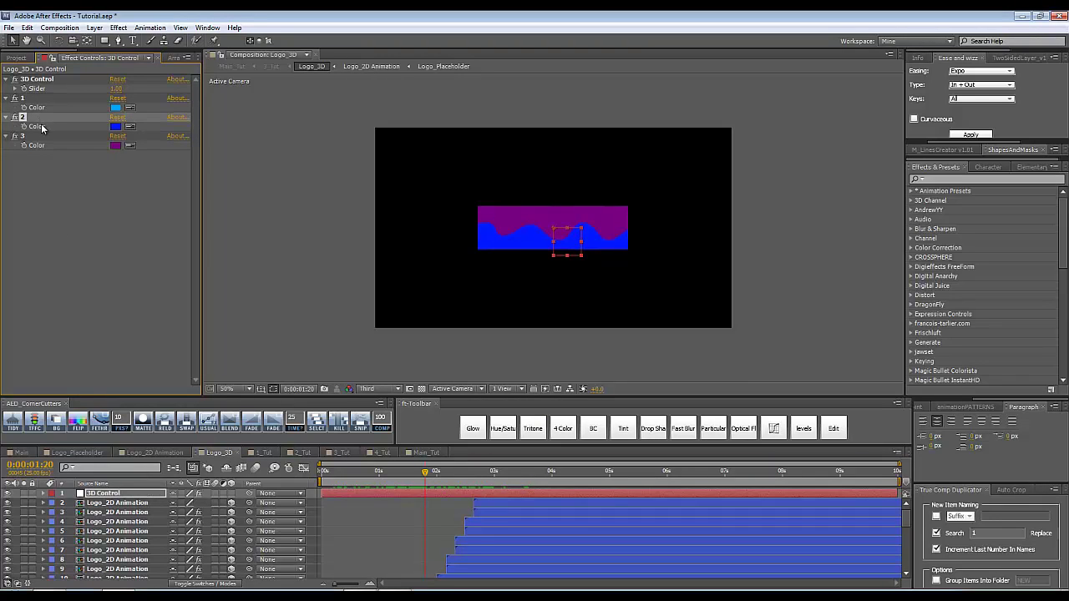
pyautogui.click(49, 137)
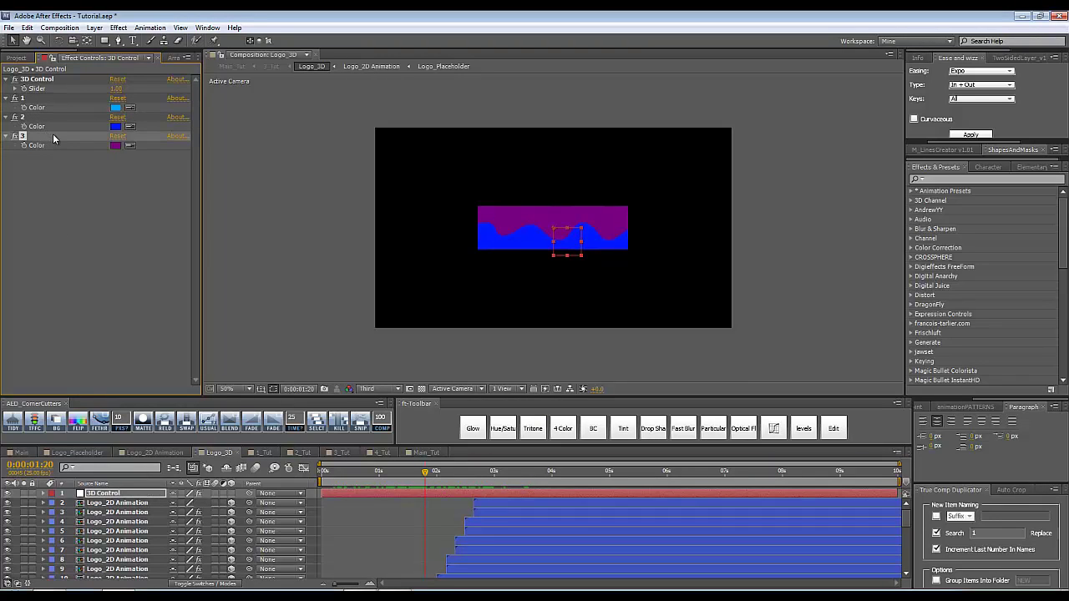
pyautogui.click(114, 155)
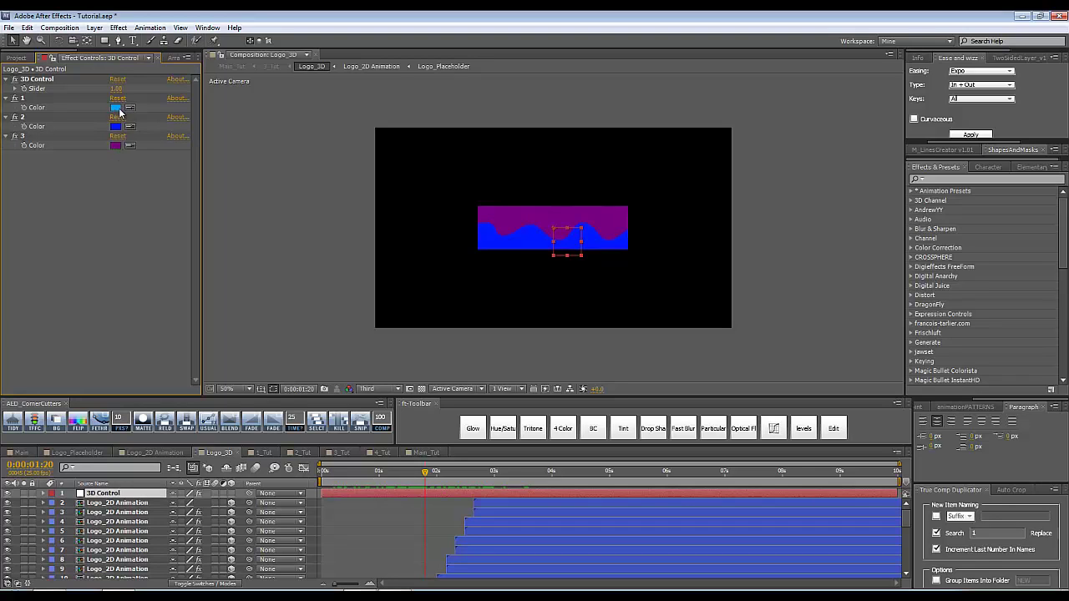
# Sample the purple of effect 3's swatch into the Color of effect 1 on the 3D Control layer.
pyautogui.click(130, 106)
pyautogui.click(116, 145)
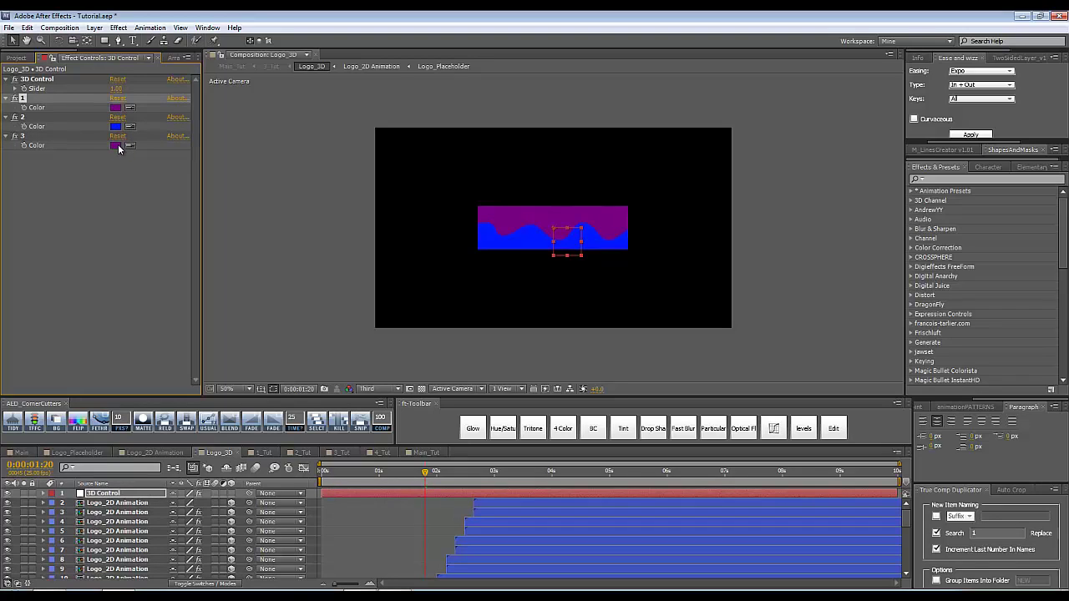
pyautogui.click(116, 107)
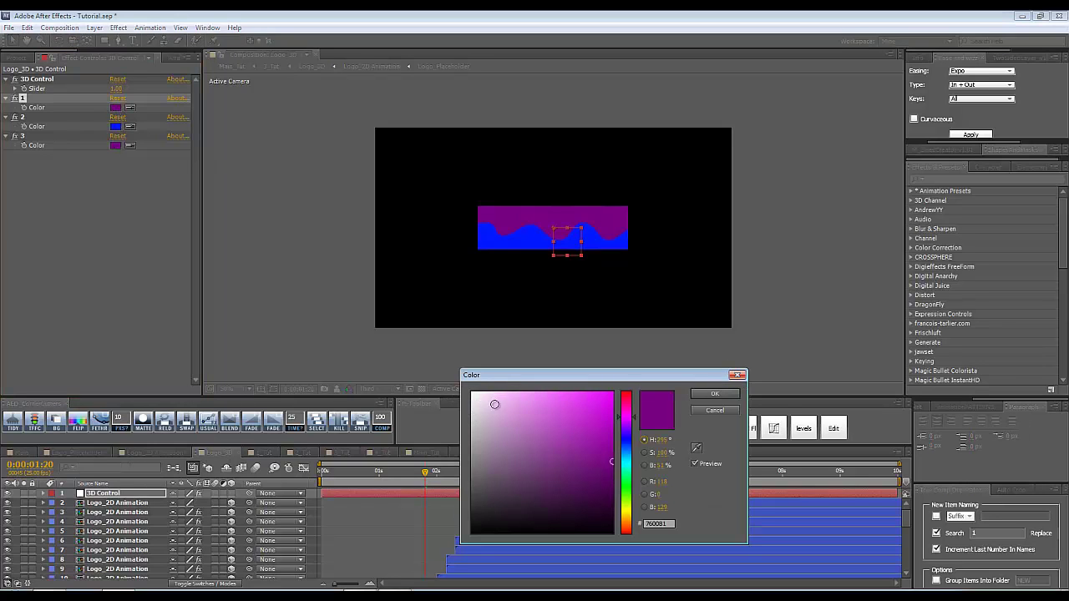
pyautogui.click(472, 401)
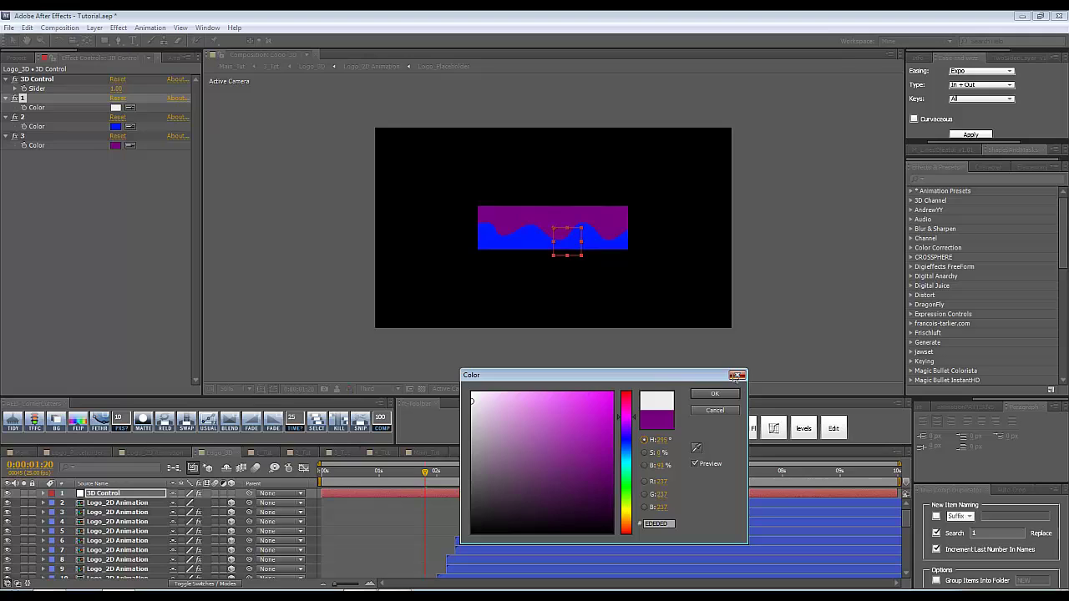
pyautogui.click(736, 375)
# Set the Color of effect 3 on the 3D Control layer to light blue, AFE0FF, and scrub through the logo animation.
pyautogui.click(116, 145)
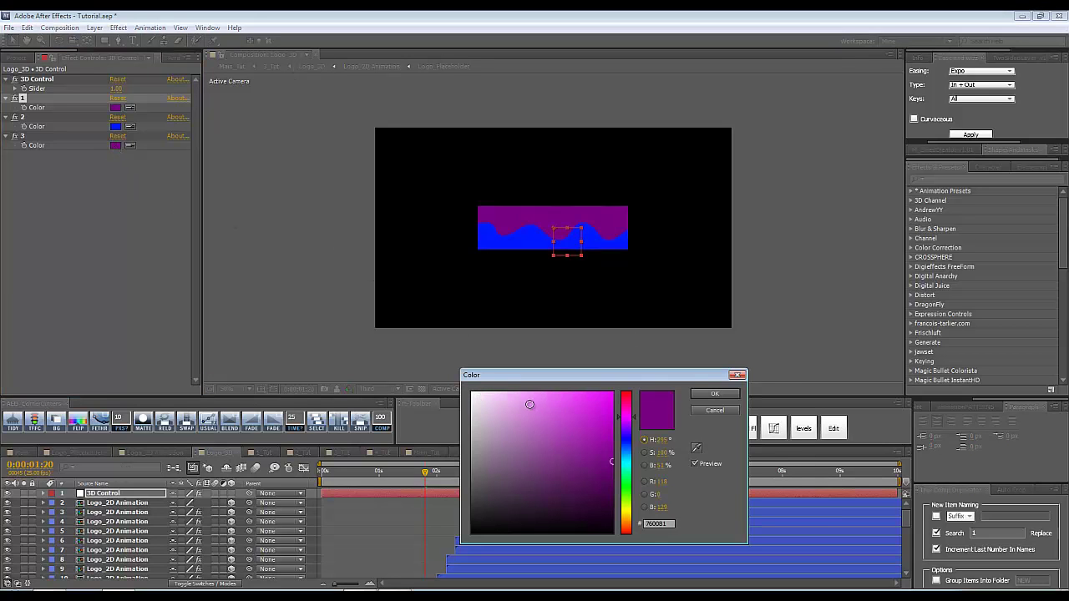
pyautogui.click(625, 454)
pyautogui.moveTo(566, 423); pyautogui.dragTo(515, 391)
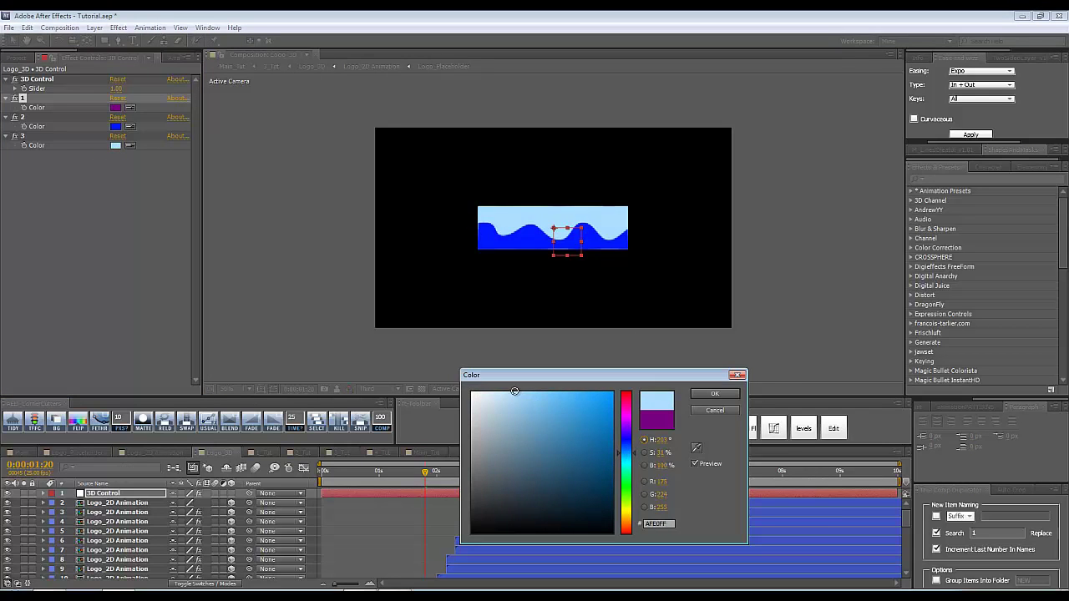
pyautogui.click(715, 393)
pyautogui.moveTo(350, 471); pyautogui.dragTo(513, 488)
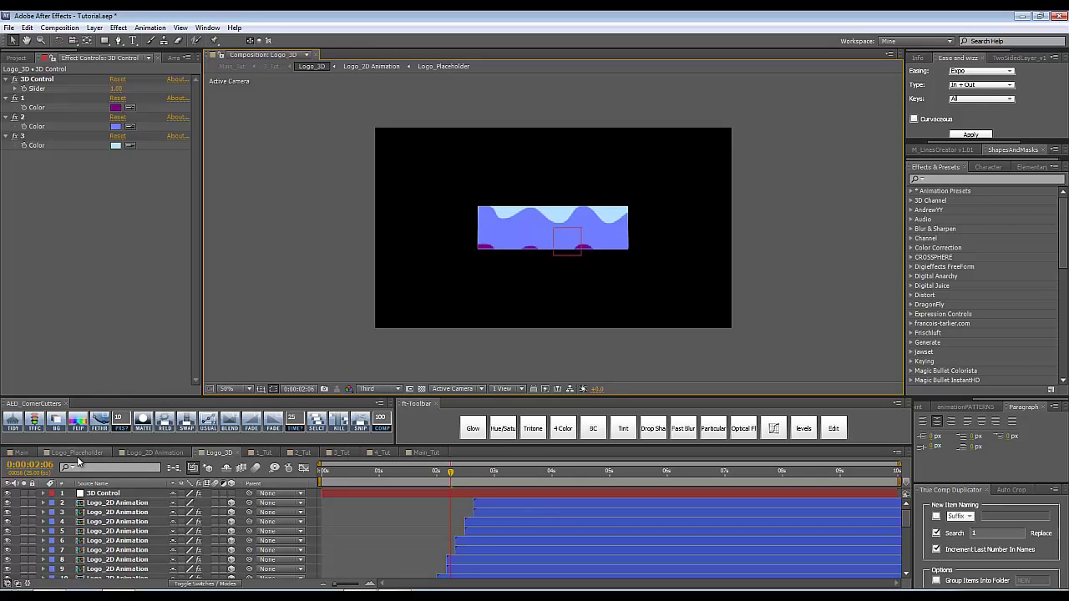
# Duplicate the aetuts+_logo.ai layer in the Logo_Placeholder composition, with the current time at 0:00:02:15.
pyautogui.click(76, 453)
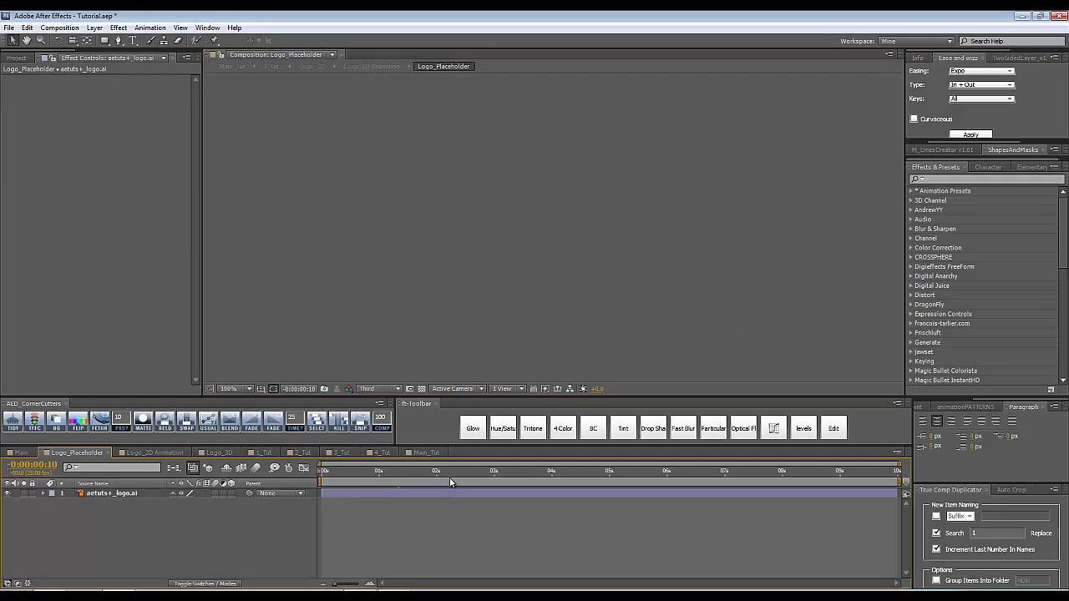
pyautogui.moveTo(451, 483); pyautogui.dragTo(471, 476)
pyautogui.click(98, 497)
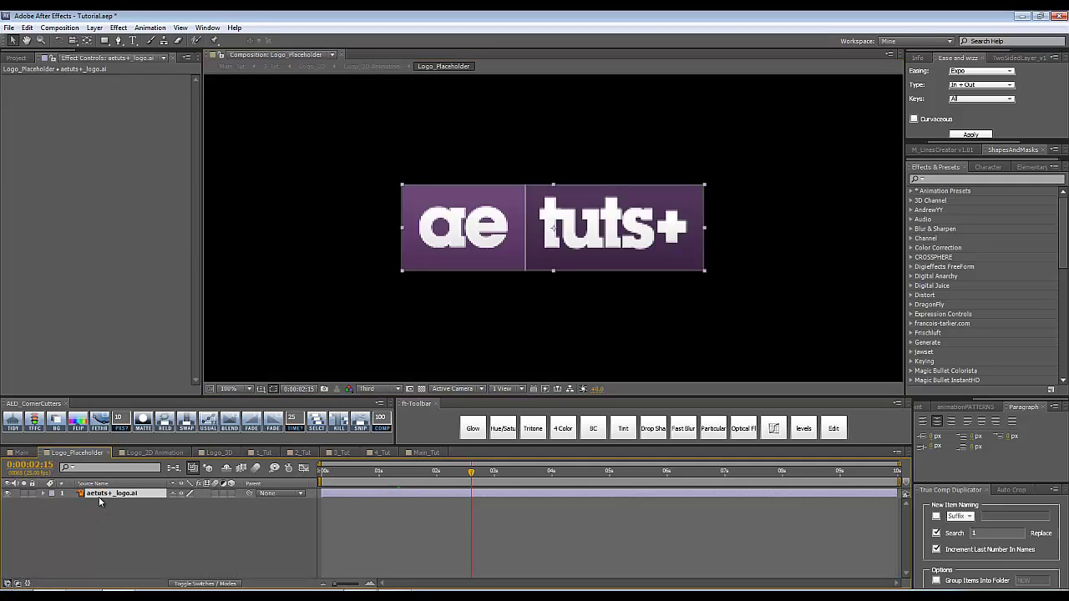
pyautogui.hotkey('ctrl', 'd')
pyautogui.press(',')
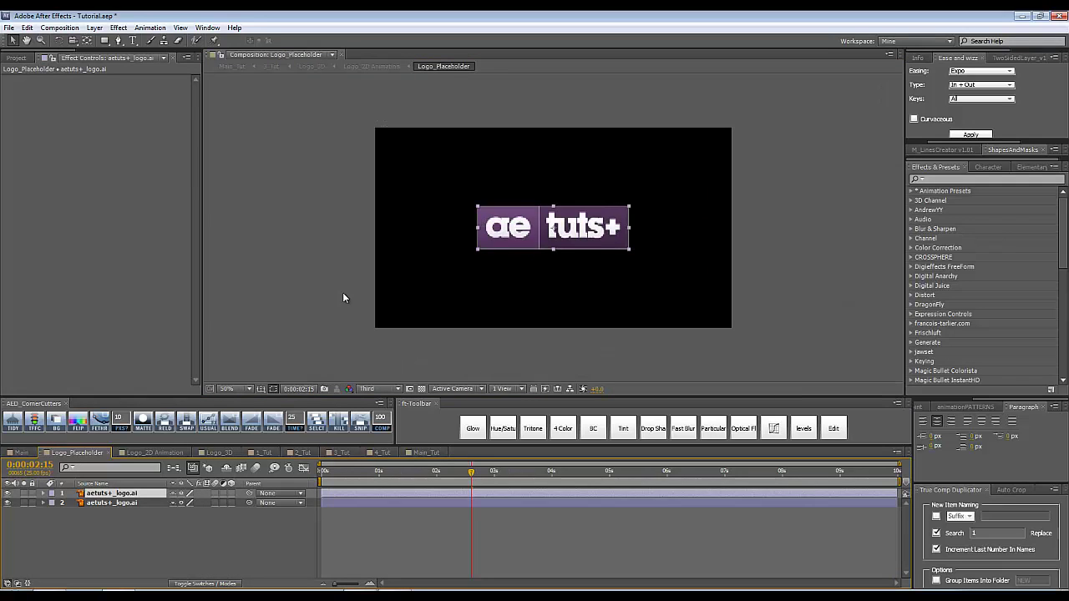
# Draw a closed bowl-shaped Pen mask on the upper logo layer, with its curve dipping to the middle of the logo.
pyautogui.press('g')
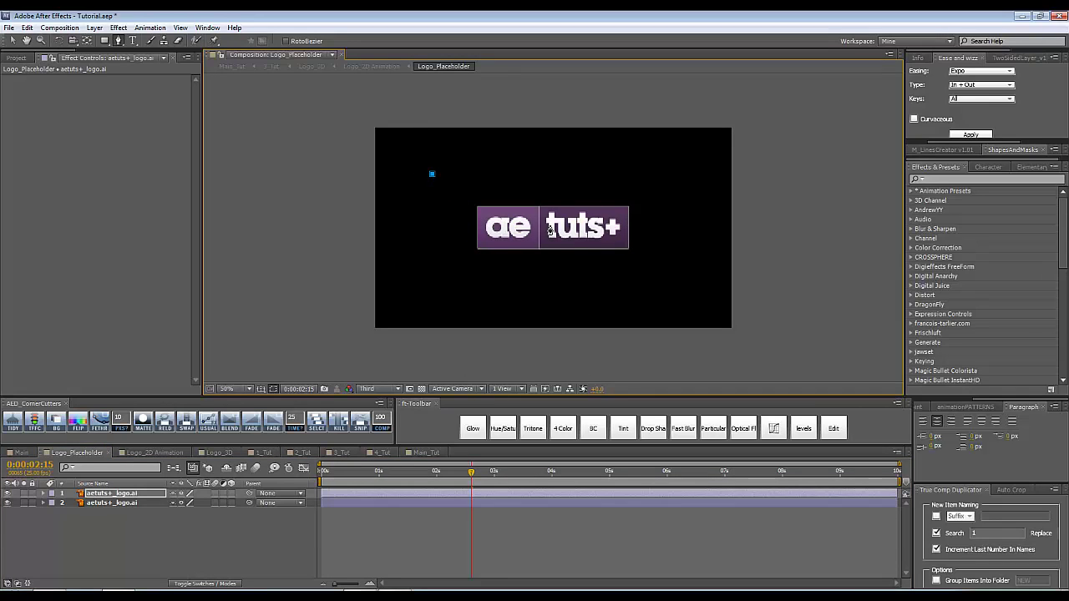
pyautogui.moveTo(550, 226); pyautogui.dragTo(620, 231)
pyautogui.click(676, 176)
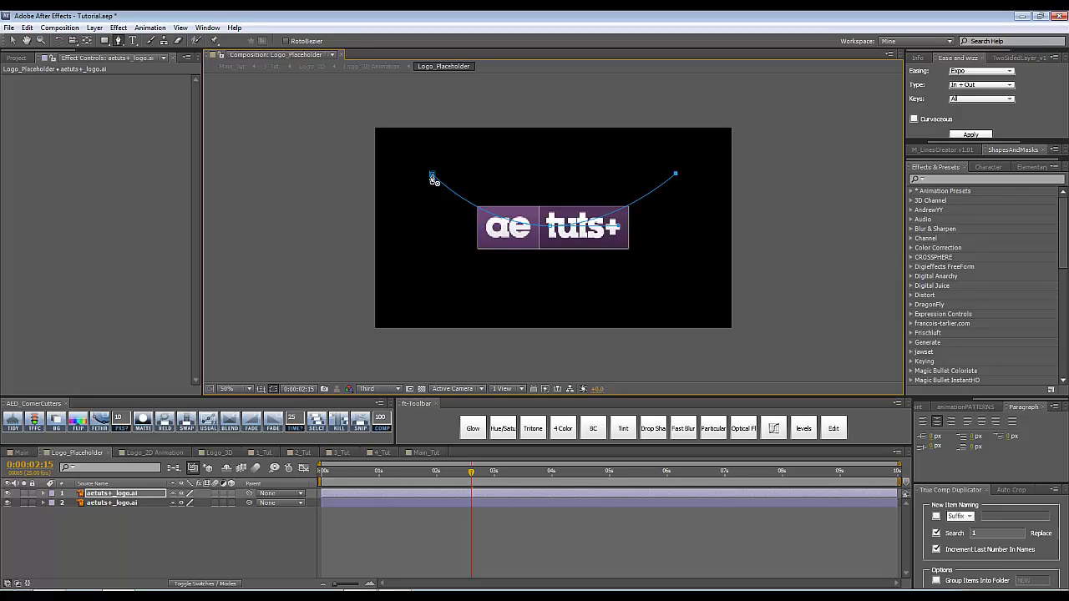
pyautogui.click(431, 173)
pyautogui.press('v')
# Apply the Fill effect to the masked logo layer and set its Color to white.
pyautogui.click(986, 178)
pyautogui.write('fill')
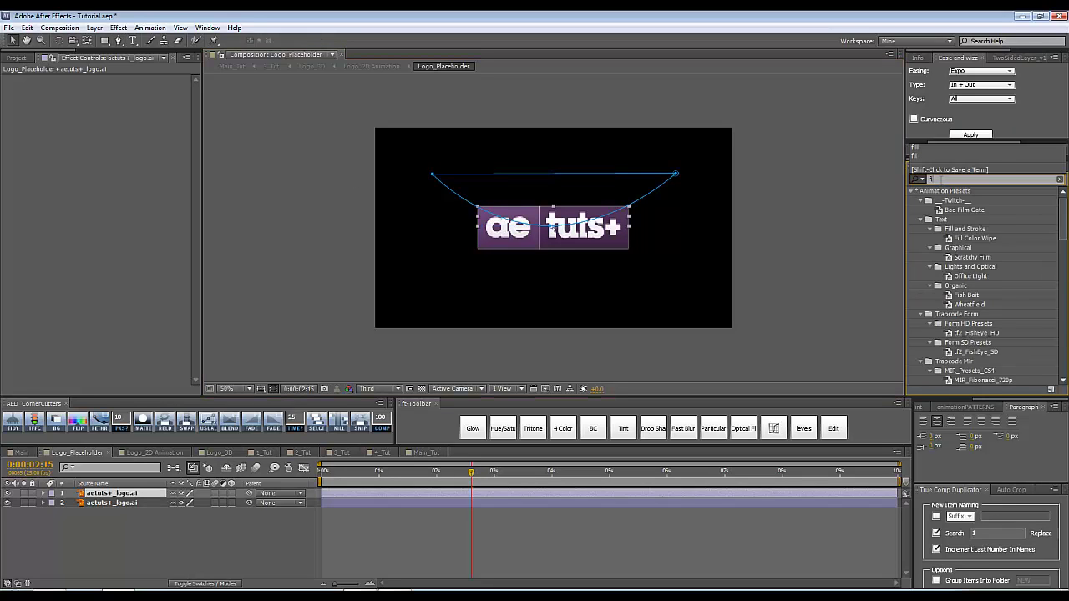
pyautogui.doubleClick(940, 249)
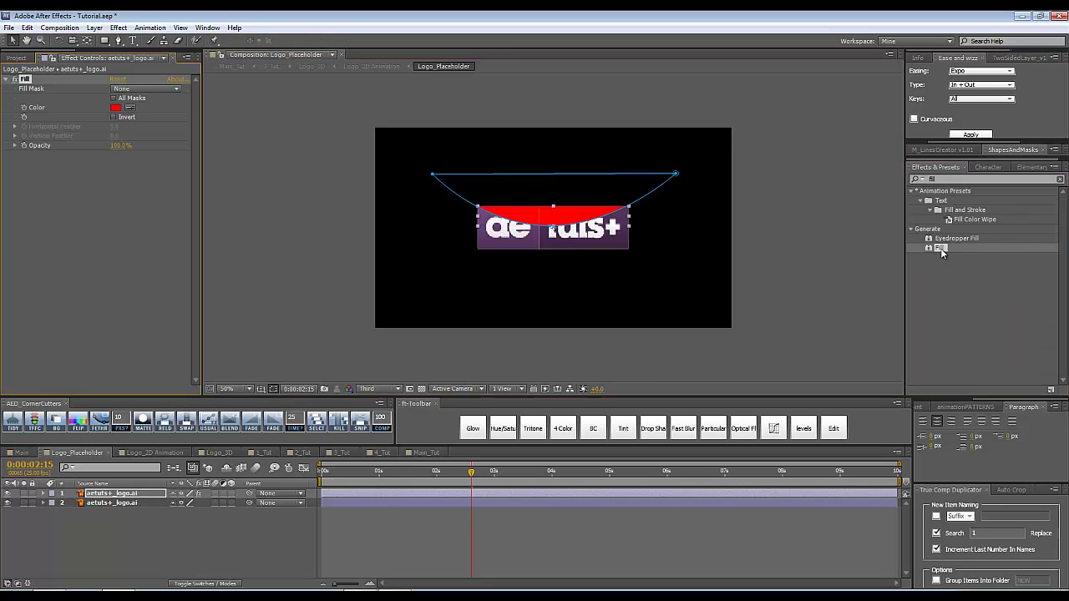
pyautogui.click(116, 107)
pyautogui.click(473, 393)
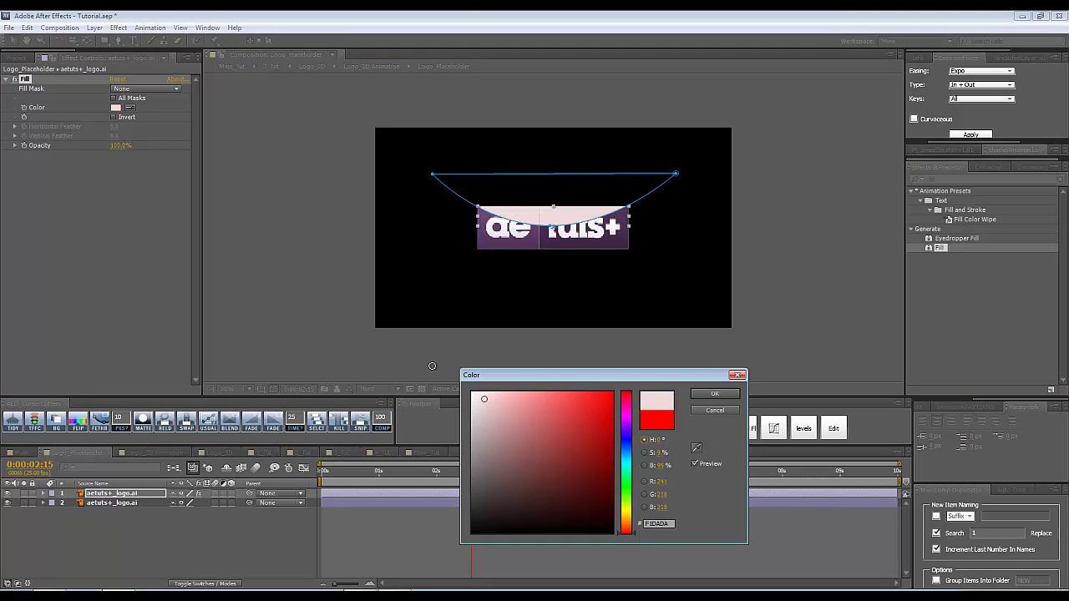
pyautogui.click(714, 393)
pyautogui.click(1059, 180)
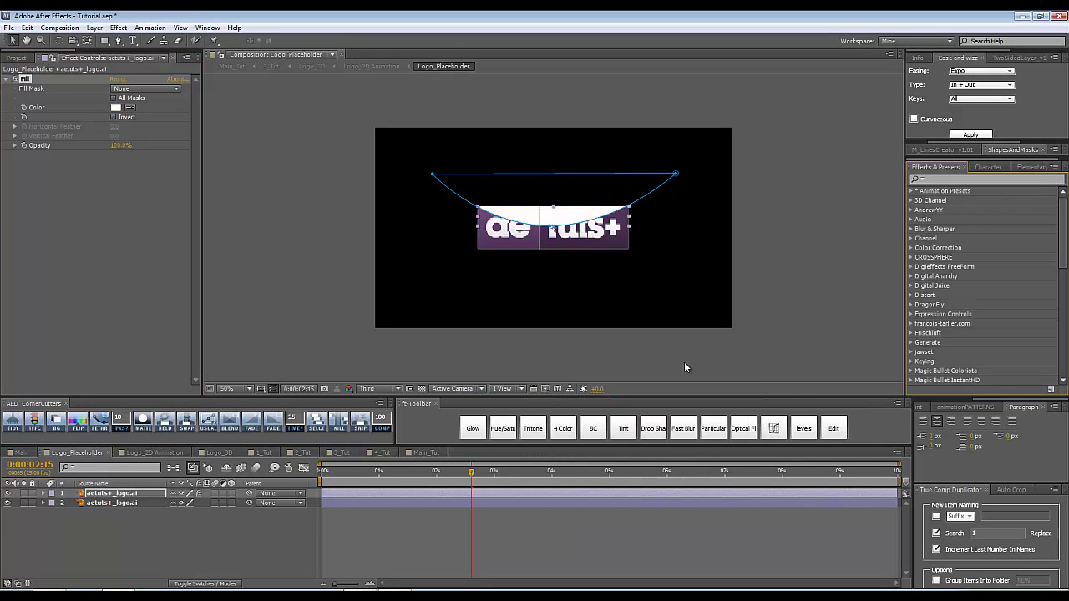
# Duplicate Mask 1 on the upper logo layer and set the copy's mode to Subtract.
pyautogui.click(117, 493)
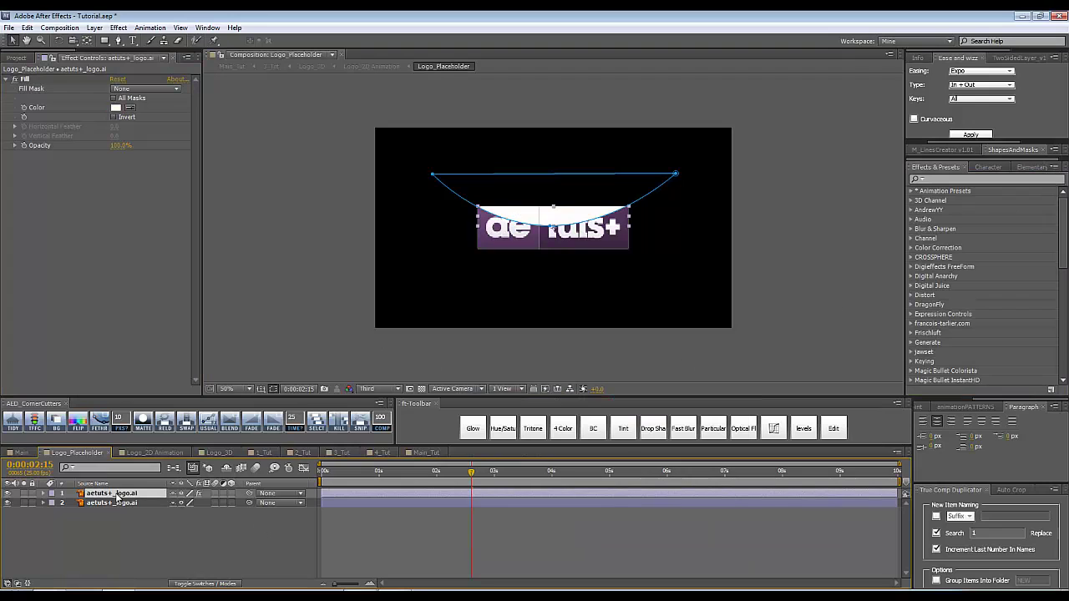
pyautogui.press('m')
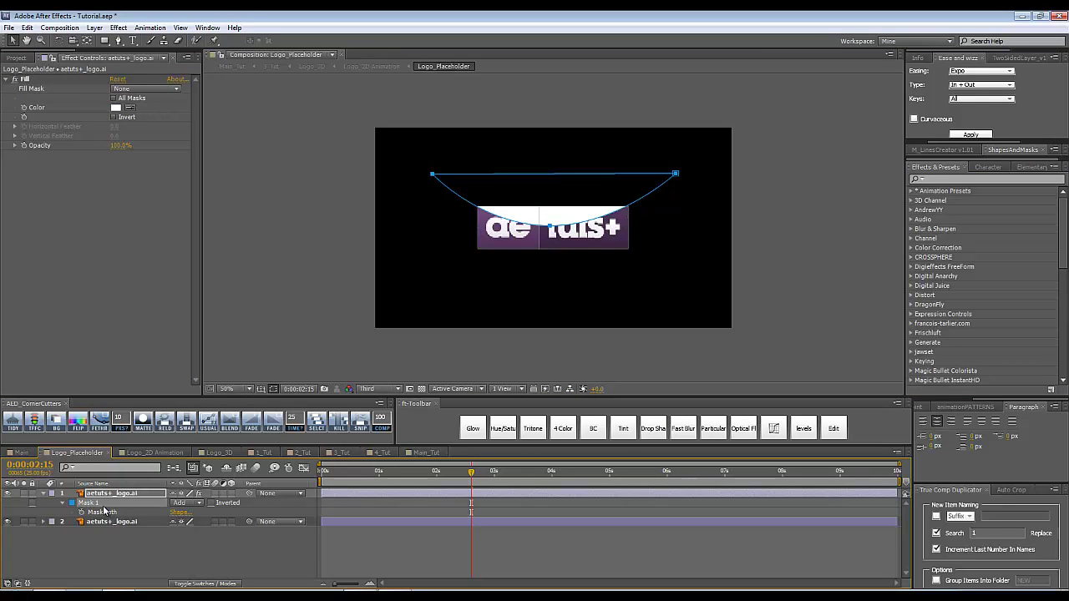
pyautogui.hotkey('ctrl', 'd')
pyautogui.click(185, 532)
pyautogui.click(178, 472)
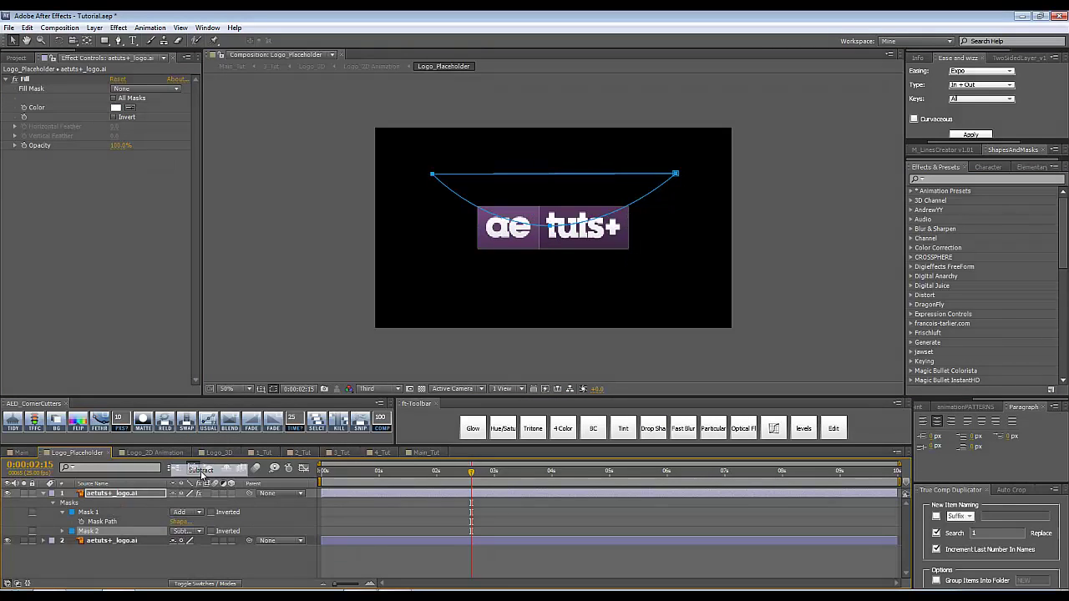
# Nudge Mask 2 upward in two large increments to leave a curved white band across the logo.
pyautogui.click(129, 559)
pyautogui.click(103, 532)
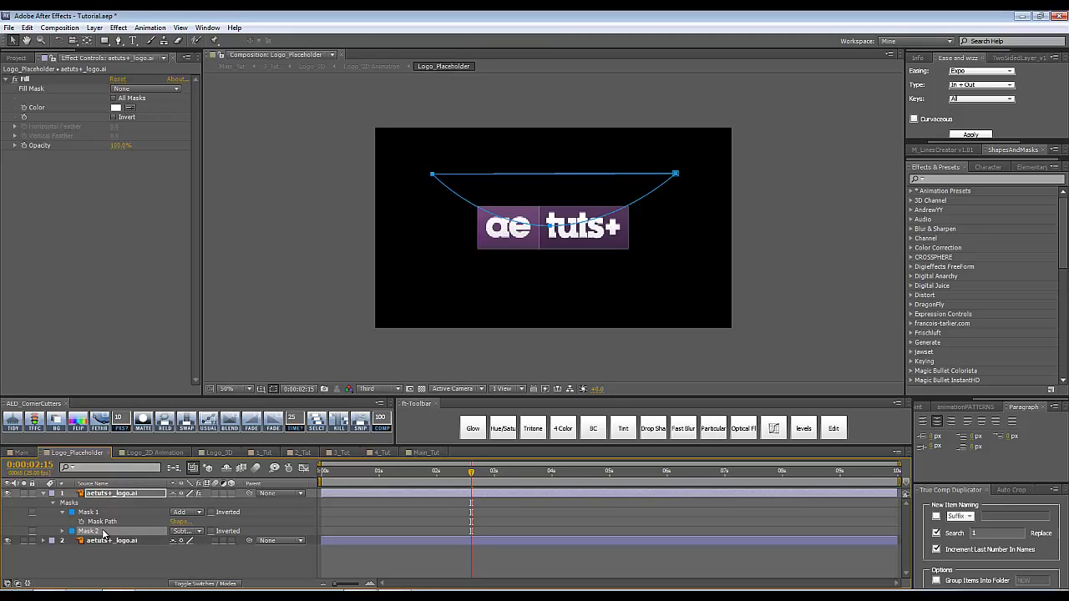
pyautogui.hotkey('shift', 'Up')
pyautogui.hotkey('shift', 'Up')
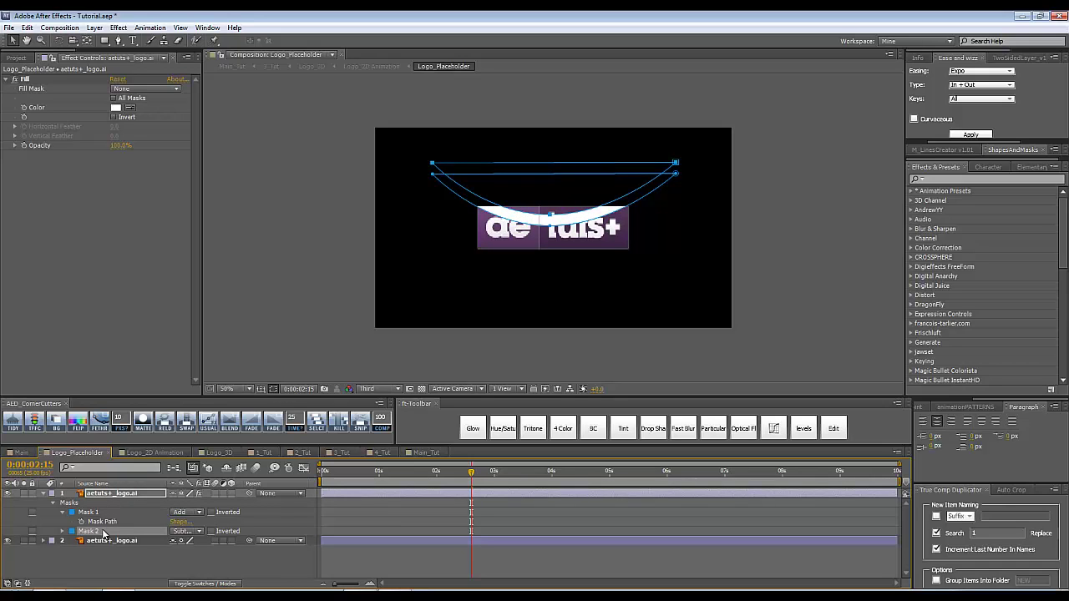
# Move Mask 2's two upper corner points down onto Mask 1's corners so the band tapers at both ends.
pyautogui.click(215, 326)
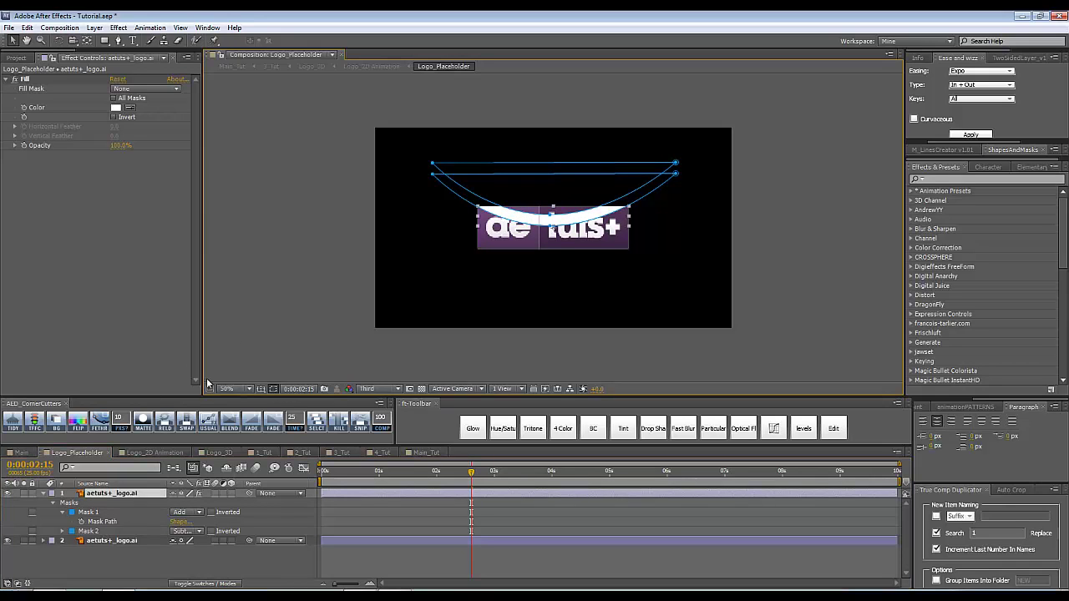
pyautogui.click(102, 501)
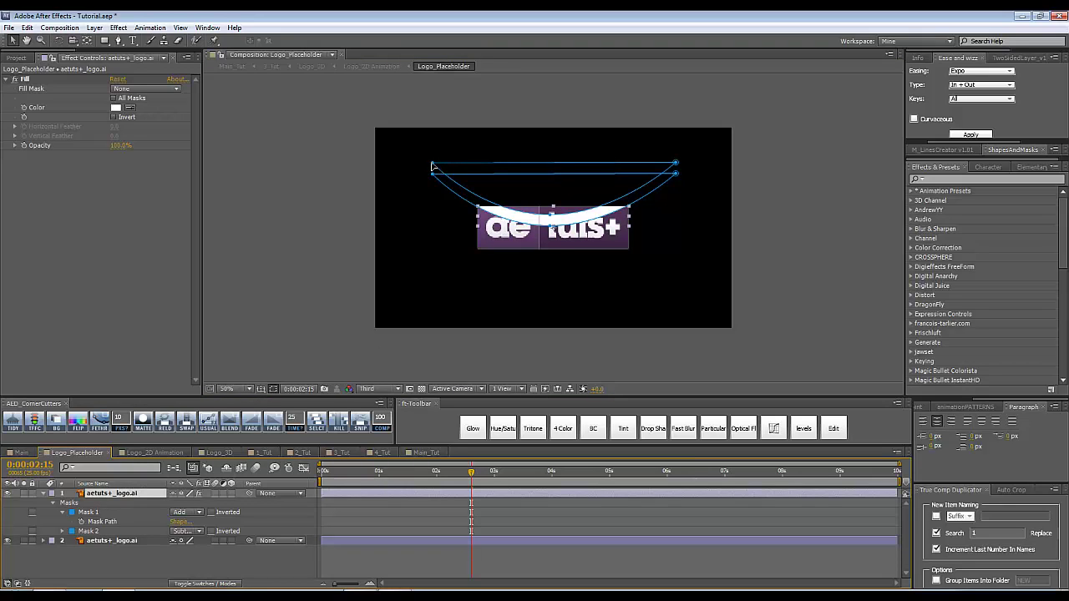
pyautogui.moveTo(434, 165)
pyautogui.mouseDown()
pyautogui.moveTo(464, 173)
pyautogui.moveTo(431, 175)
pyautogui.mouseUp()
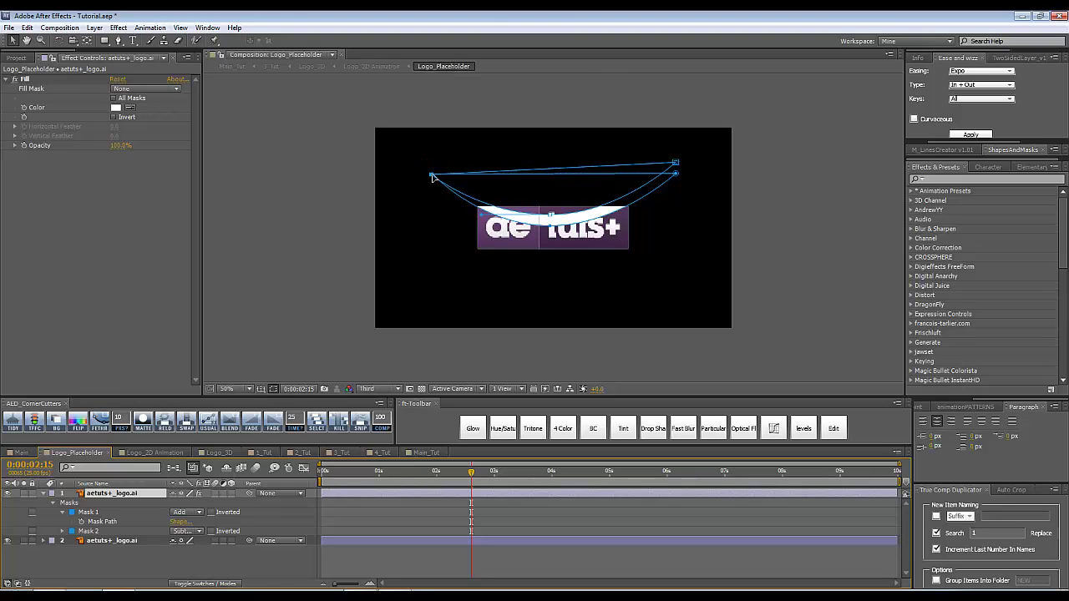
pyautogui.moveTo(678, 164); pyautogui.dragTo(678, 176)
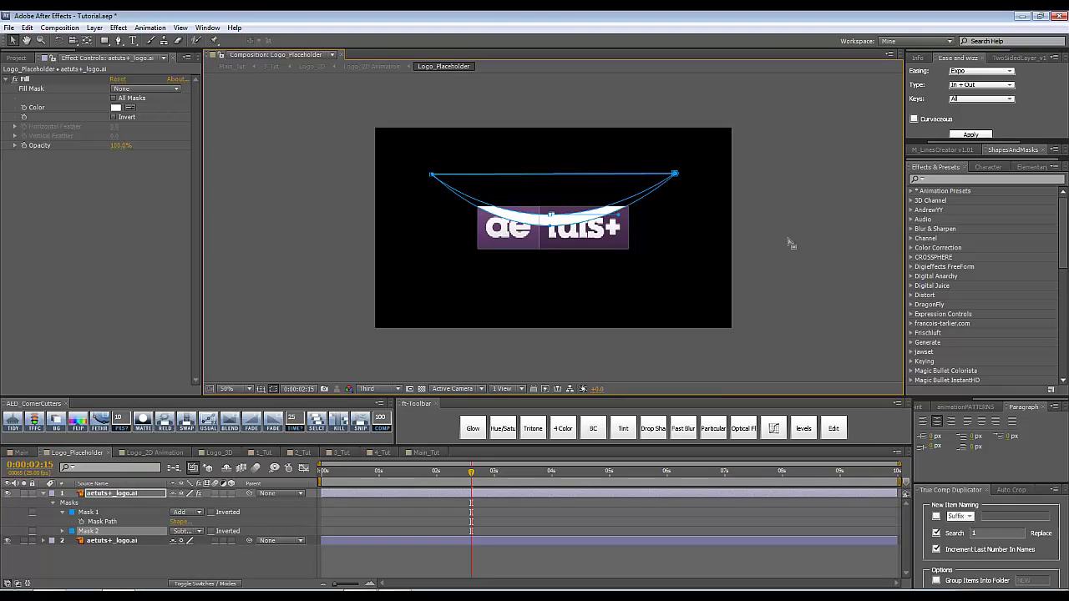
# Feather Mask 2 on the upper logo layer by about 41 pixels.
pyautogui.press('.')
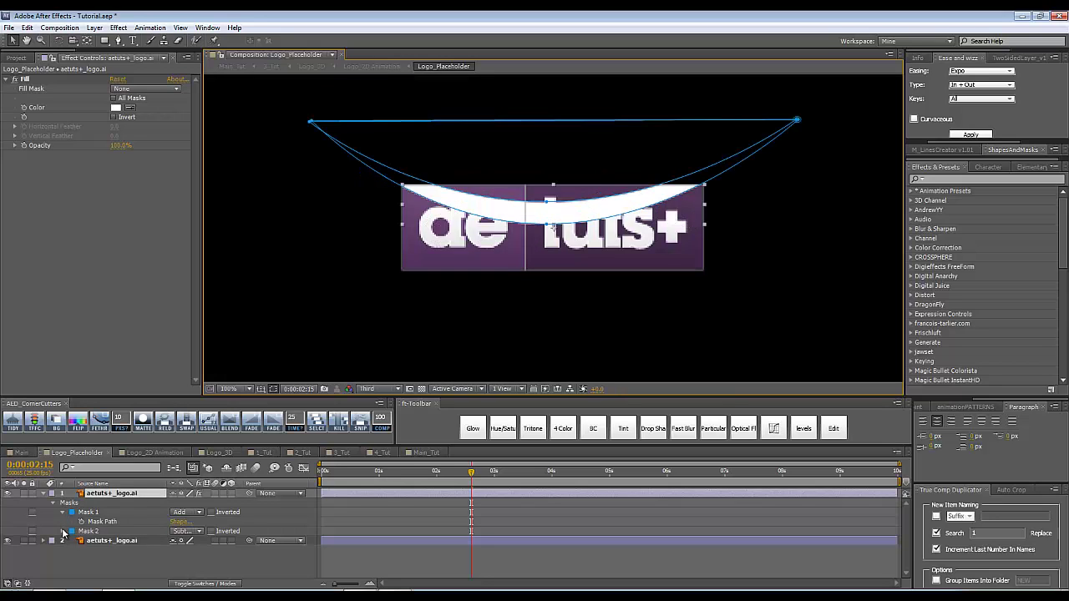
pyautogui.click(63, 531)
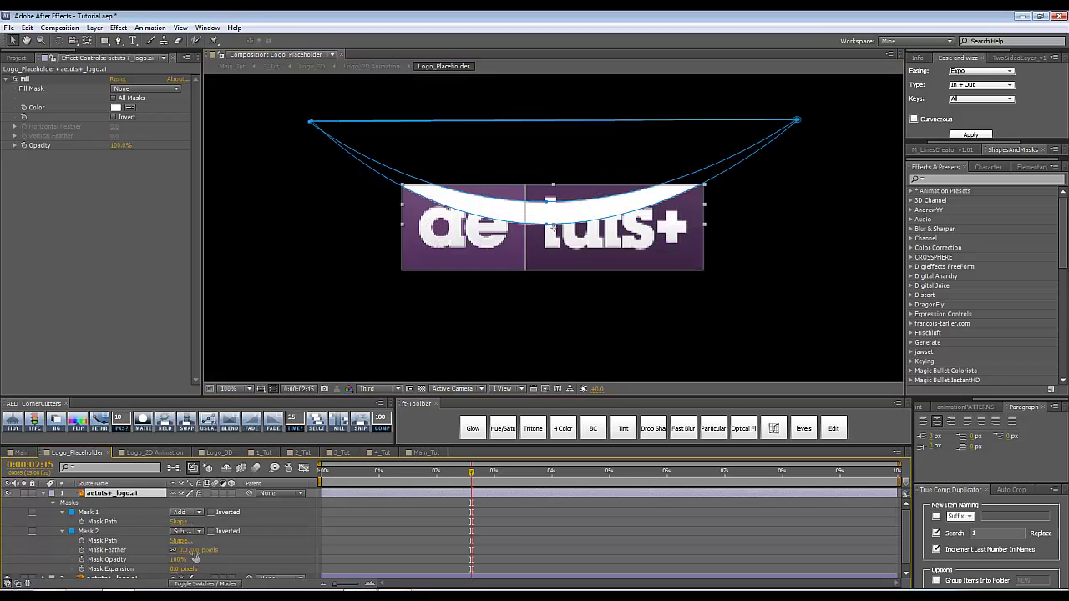
pyautogui.moveTo(193, 557); pyautogui.dragTo(235, 556)
pyautogui.press('F2')
# Set the opacity of the upper logo layer to 20%.
pyautogui.click(120, 499)
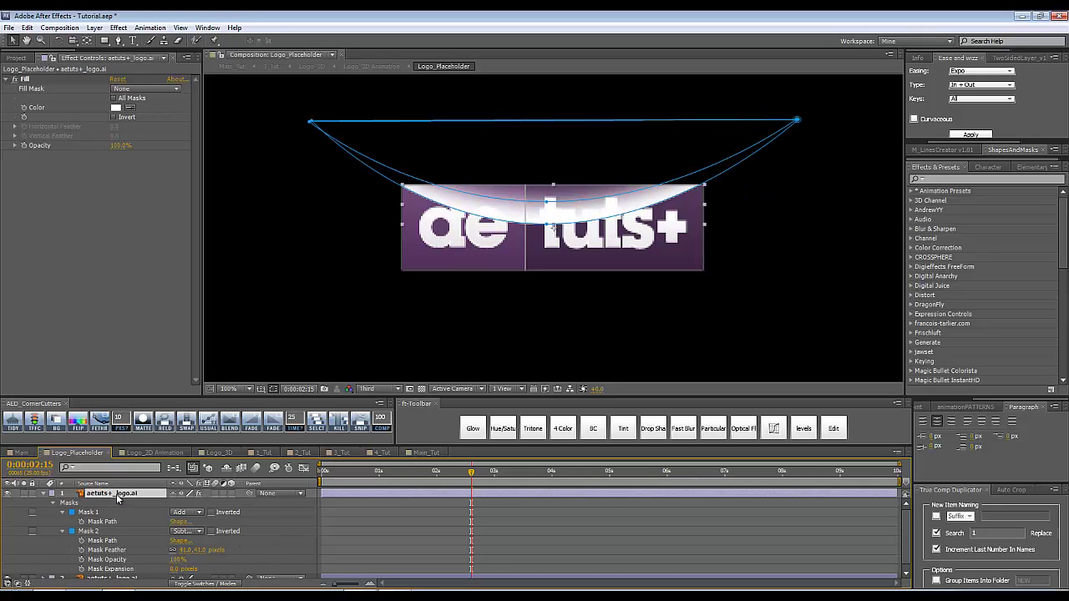
pyautogui.press('t')
pyautogui.click(177, 503)
pyautogui.write('20')
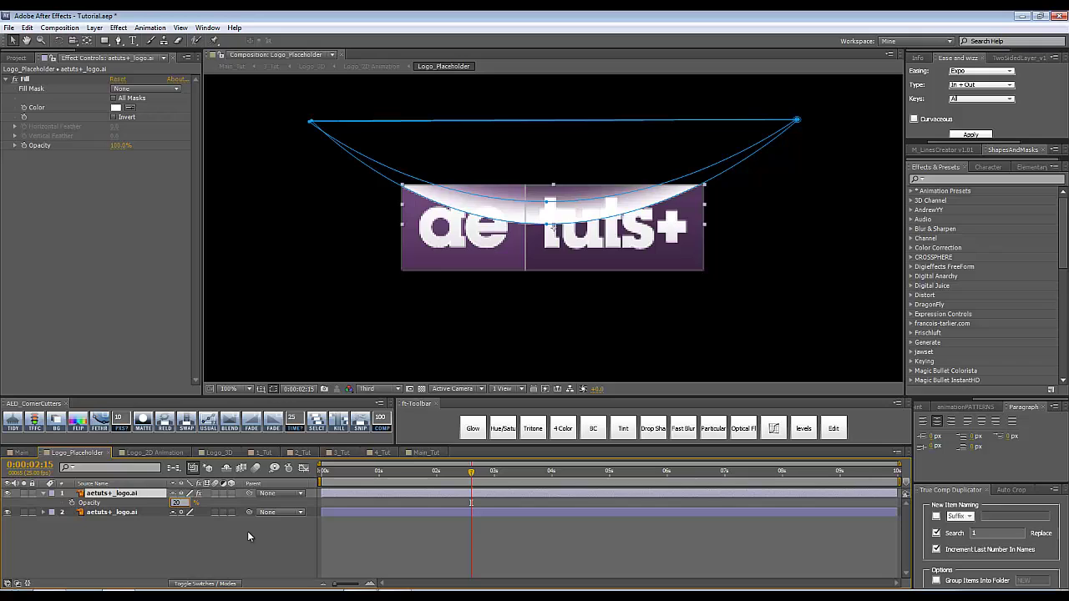
pyautogui.press('Return')
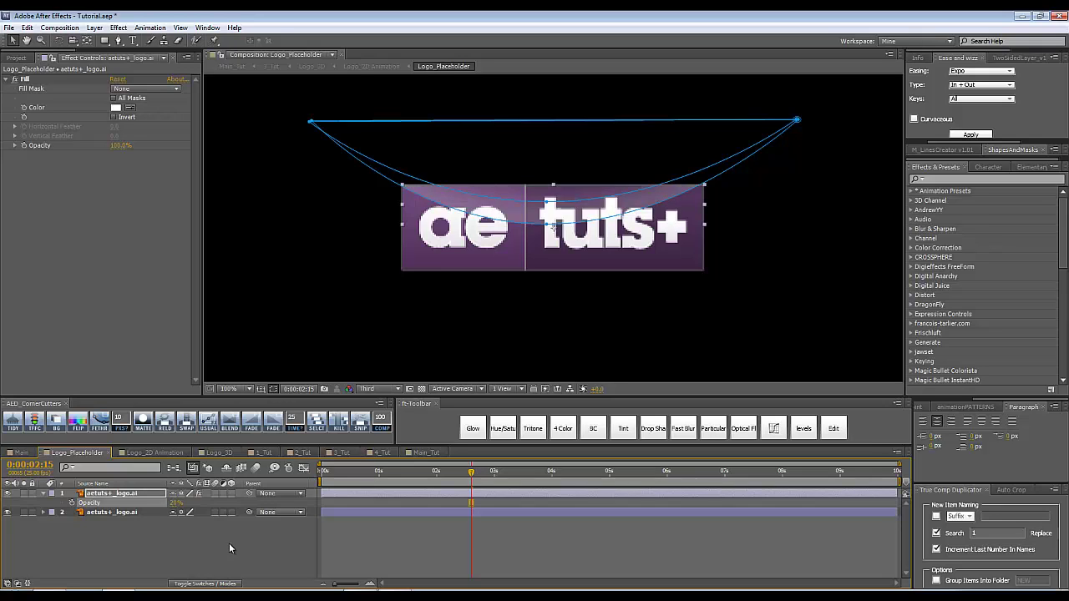
pyautogui.click(229, 542)
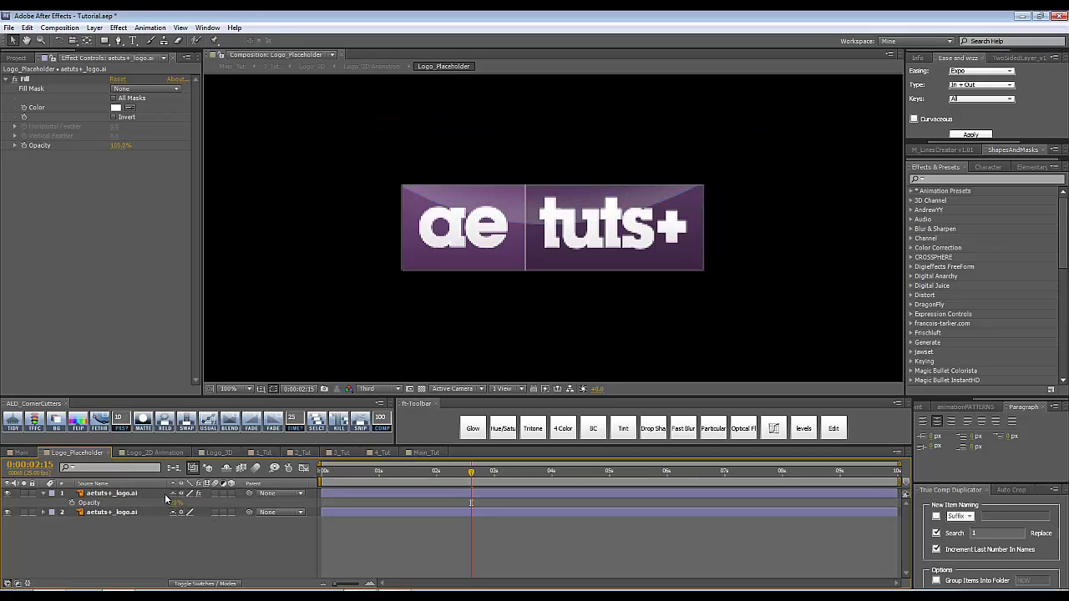
# Rename the upper logo layer as Reflection.
pyautogui.click(103, 496)
pyautogui.press('Return')
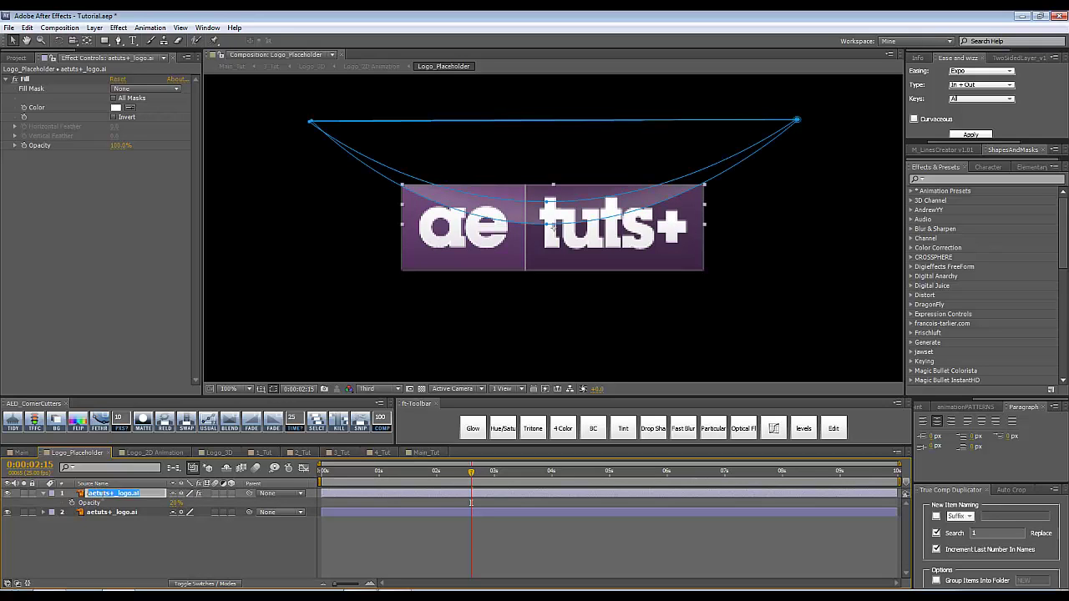
pyautogui.write('Refle')
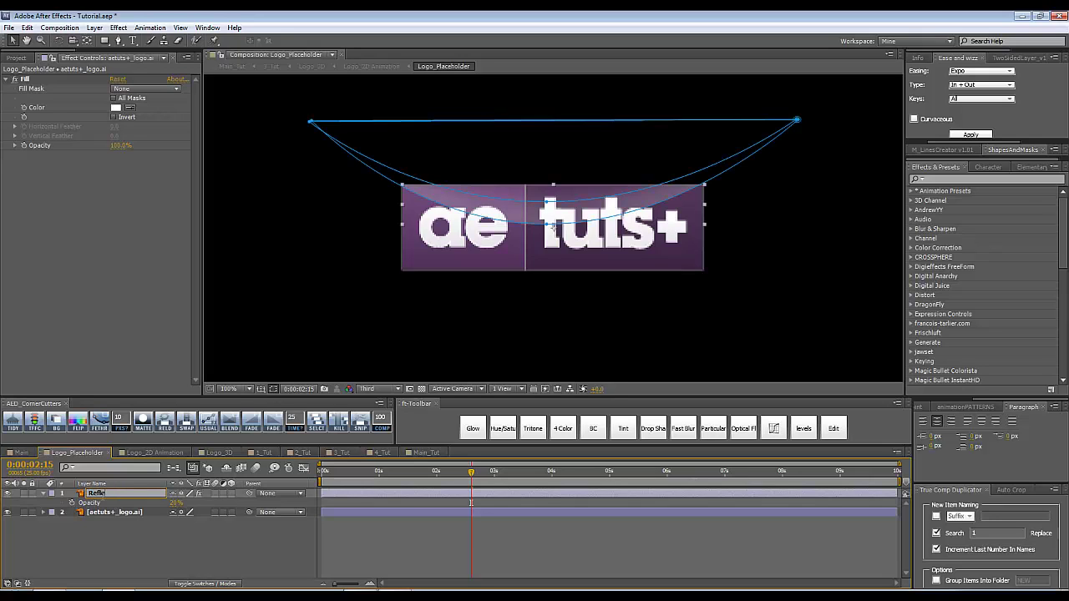
pyautogui.write('ction')
pyautogui.press('Return')
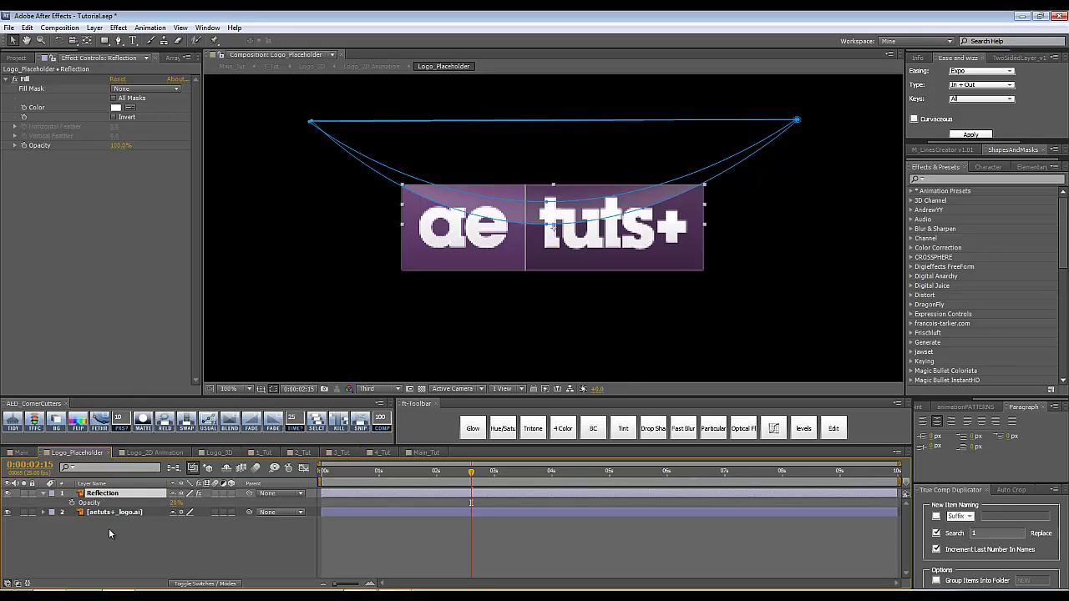
pyautogui.click(112, 535)
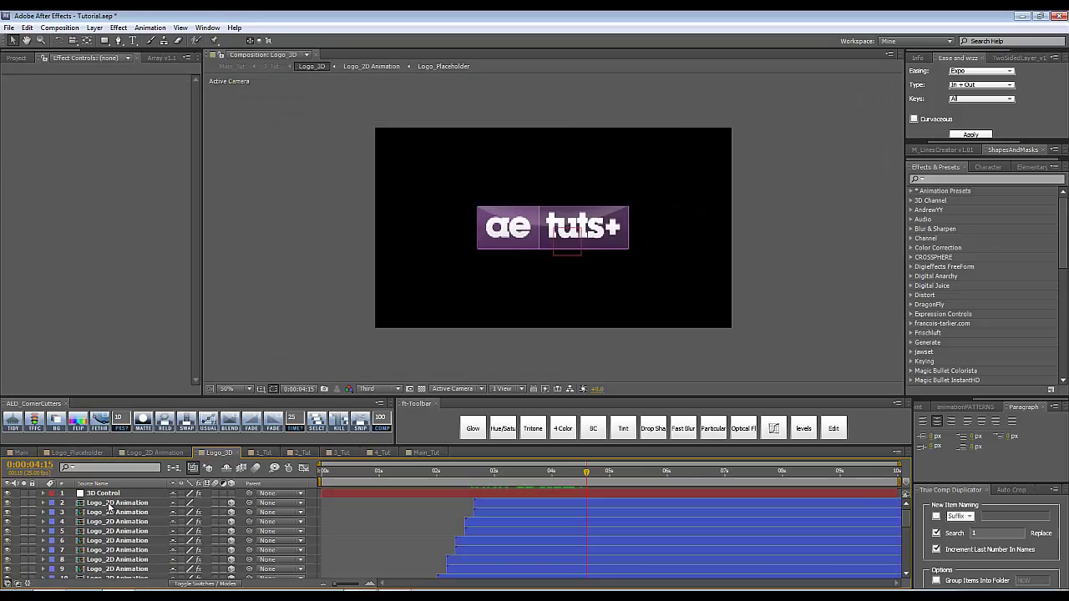
# Add the Bevel and Emboss layer style to the topmost Logo_2D Animation layer in the Logo_3D composition.
pyautogui.click(109, 505)
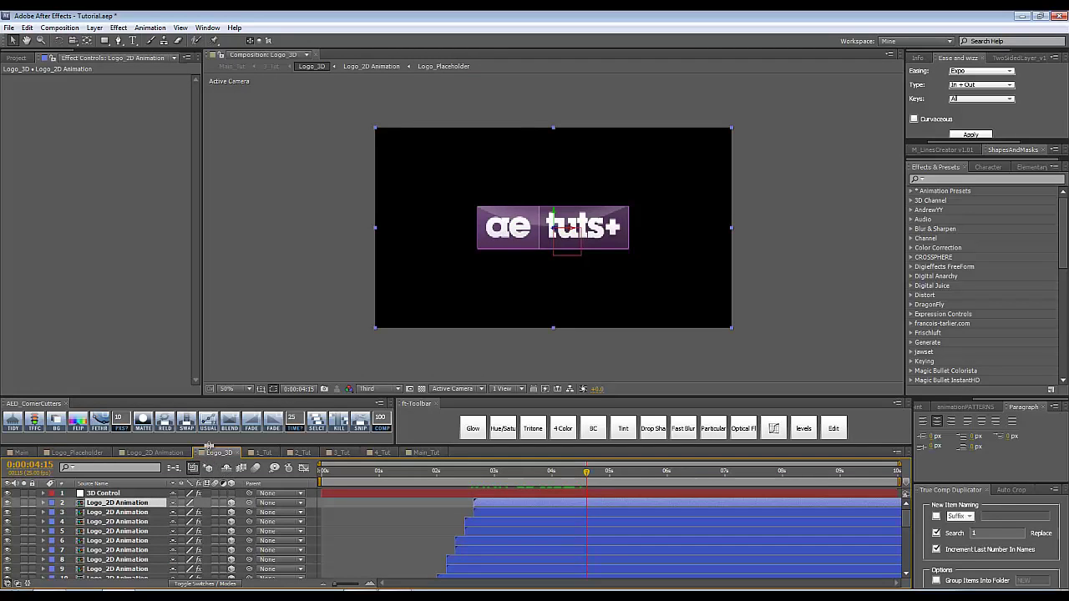
pyautogui.click(94, 27)
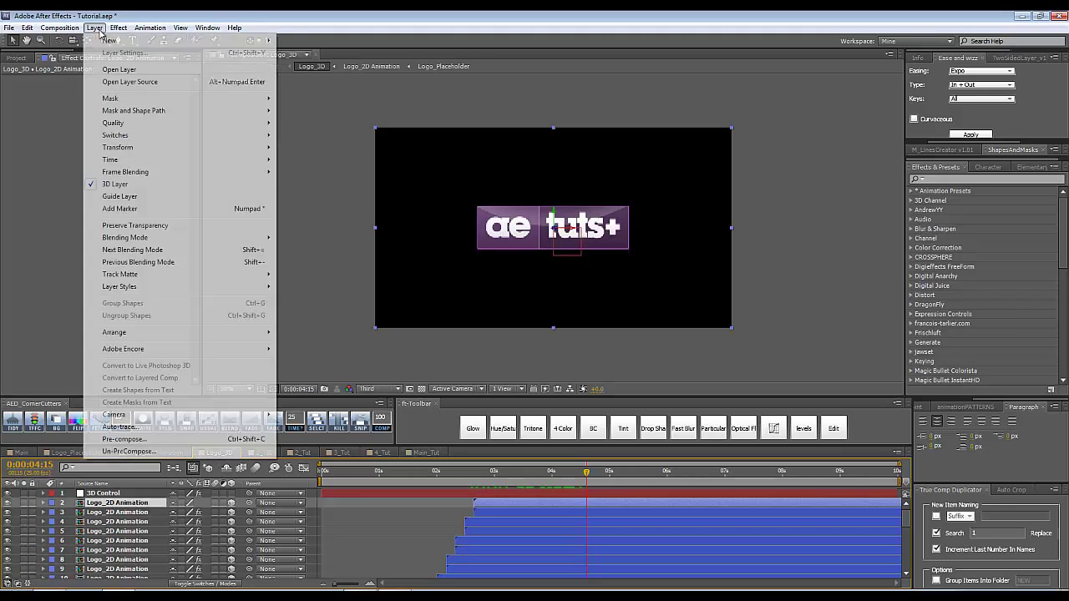
pyautogui.moveTo(121, 289)
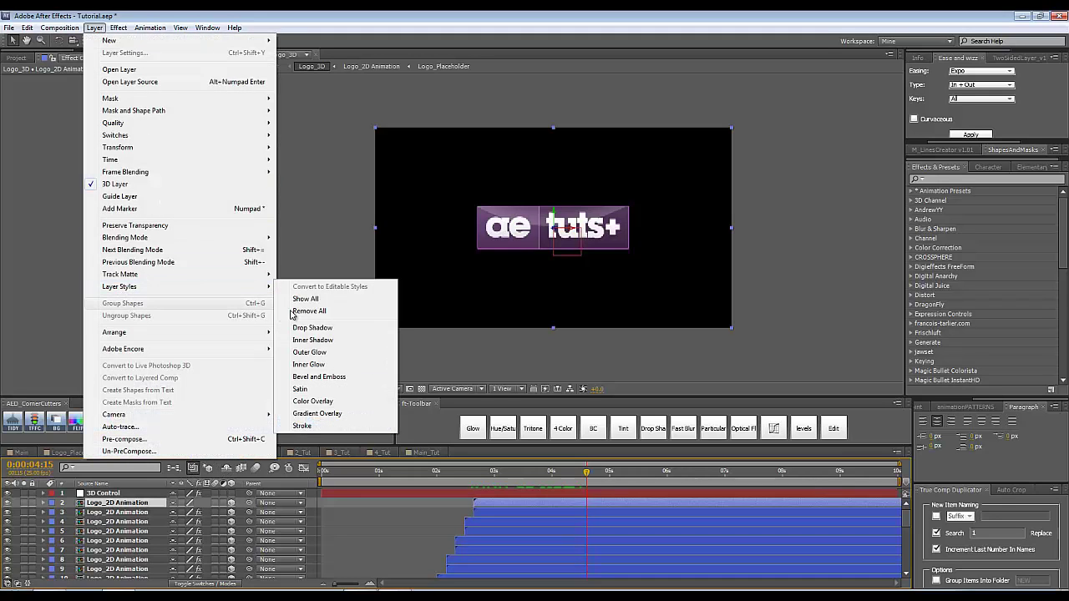
pyautogui.click(322, 380)
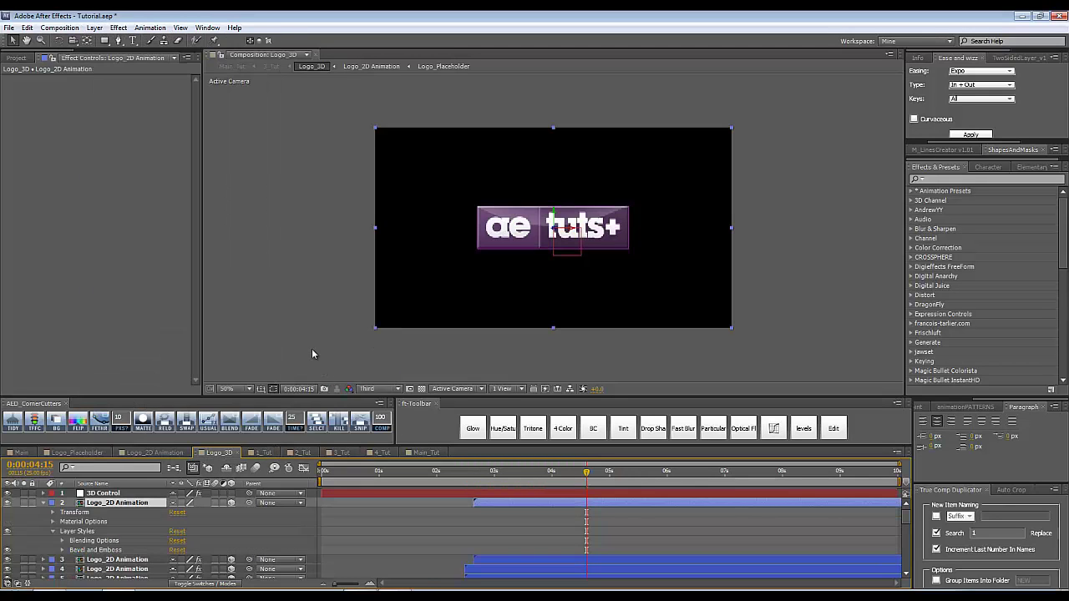
# Set the Bevel and Emboss angle to 90° on layer 2.
pyautogui.click(62, 550)
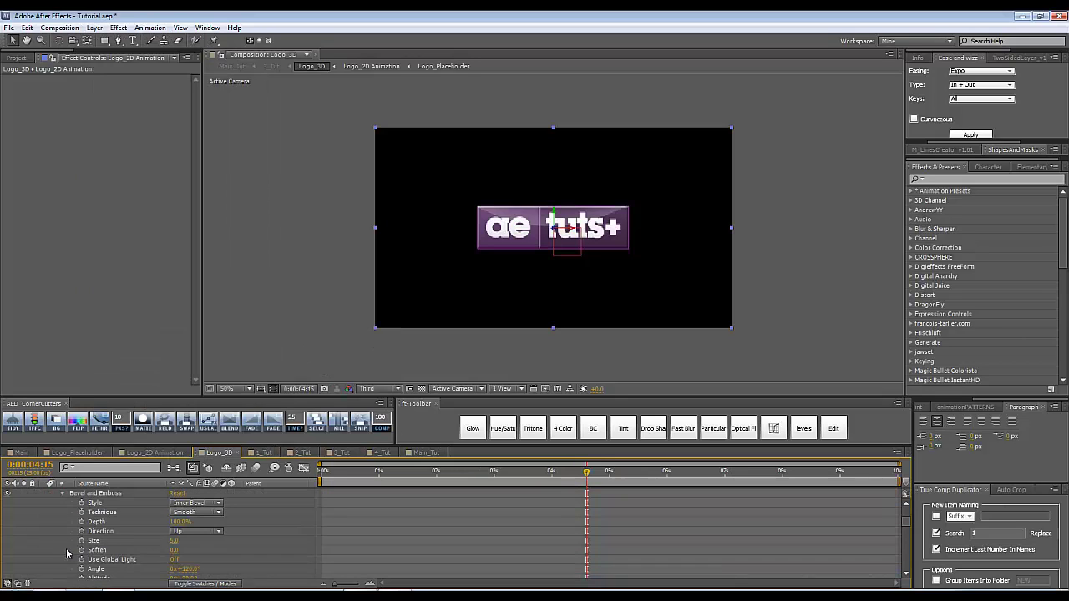
pyautogui.click(185, 569)
pyautogui.write('90')
pyautogui.press('Return')
# Set layer 2's Bevel and Emboss size to about 23, soften to about 4.3 and altitude to about 73°.
pyautogui.press('.')
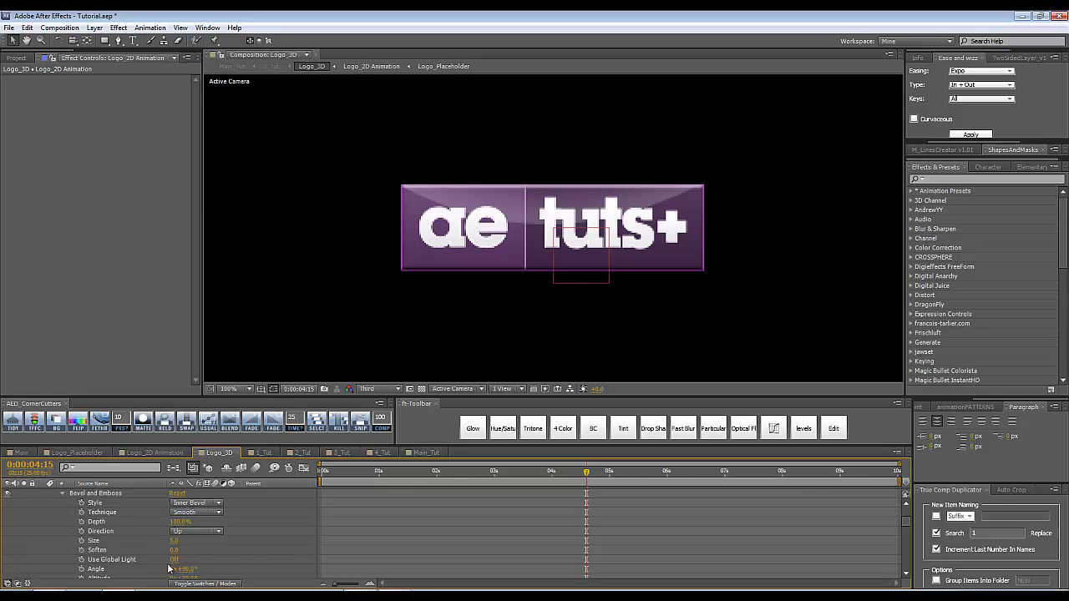
pyautogui.moveTo(174, 543); pyautogui.dragTo(204, 523)
pyautogui.scroll(-1, 198, 557)
pyautogui.press('F2')
pyautogui.press('F2')
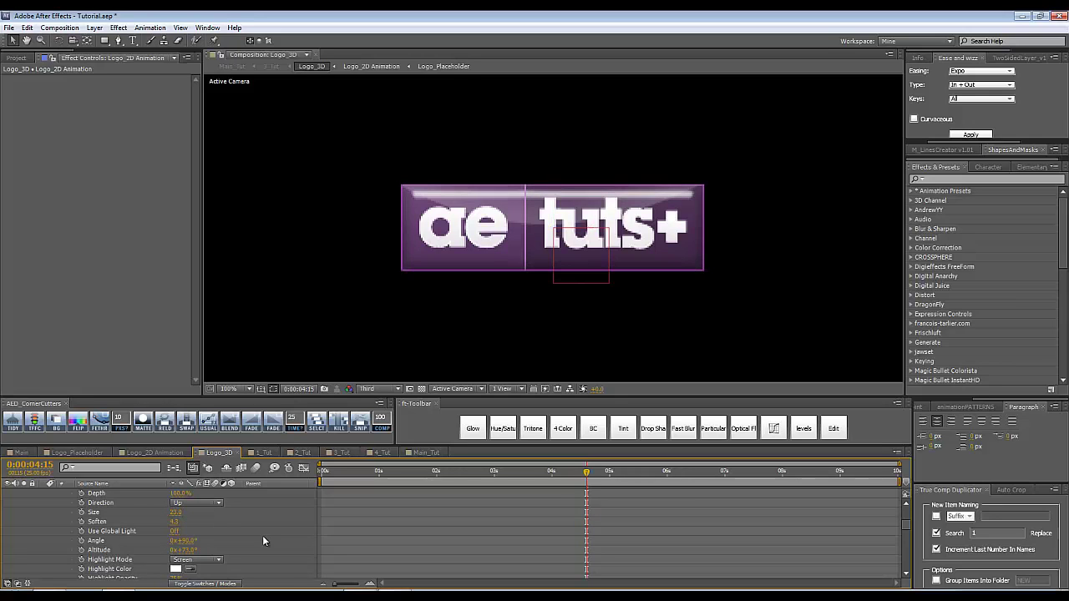
pyautogui.moveTo(519, 480); pyautogui.dragTo(595, 481)
pyautogui.scroll(3, 46, 505)
pyautogui.click(45, 506)
# Solo Logo_2D Animation layer 3 and apply the Bevel Alpha effect to it.
pyautogui.click(118, 513)
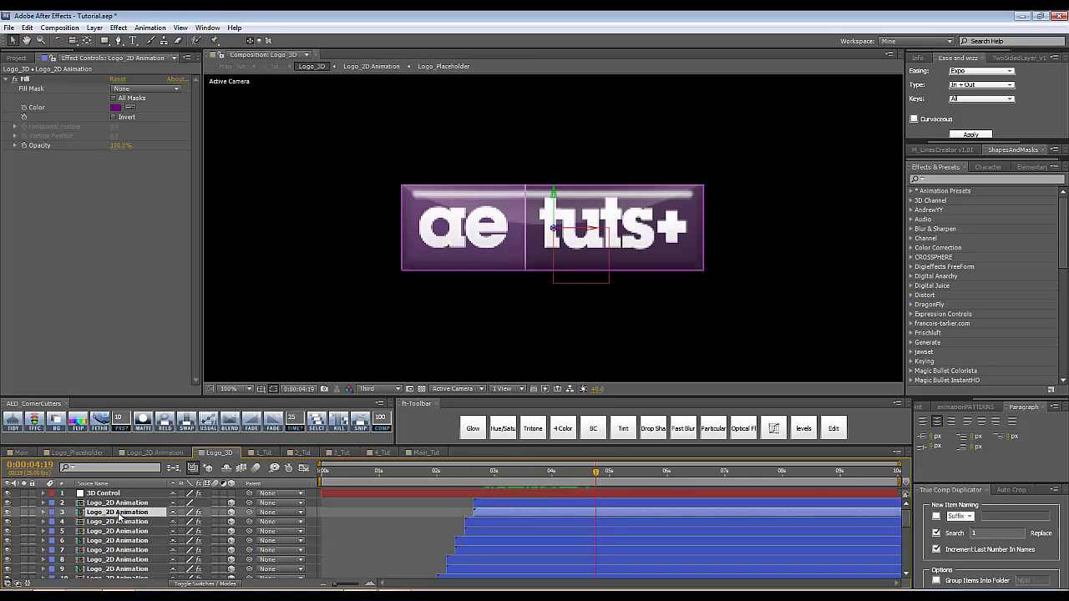
pyautogui.click(23, 512)
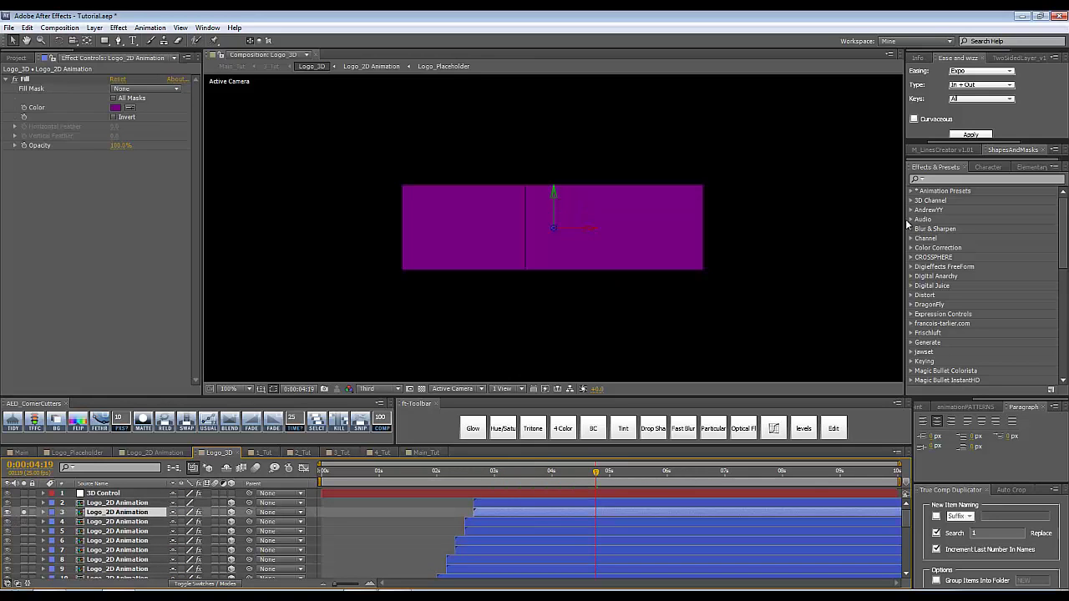
pyautogui.click(959, 179)
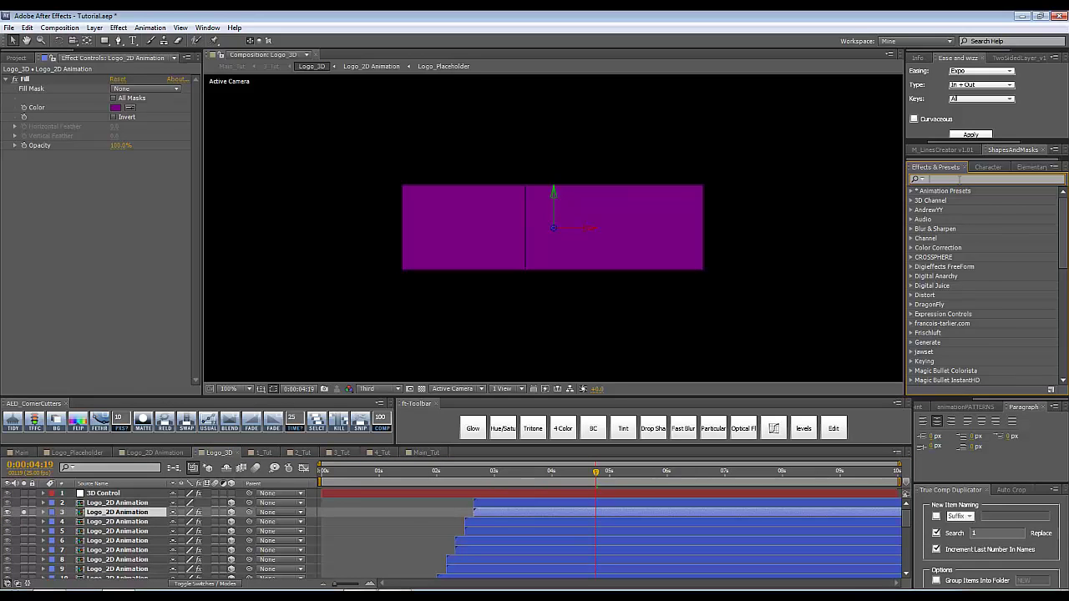
pyautogui.write('bevel')
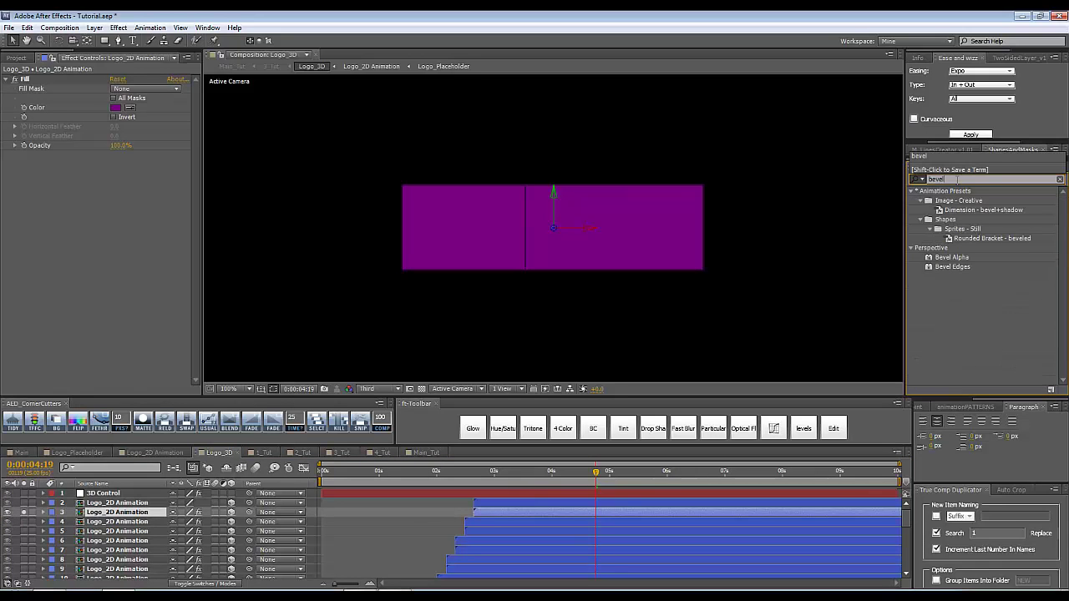
pyautogui.doubleClick(949, 259)
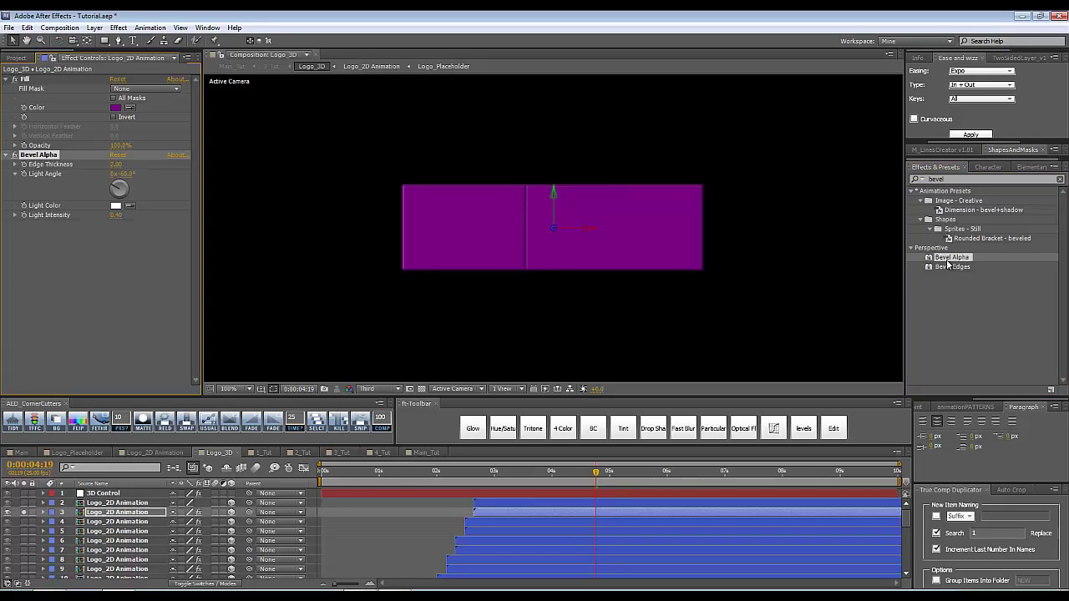
# Set layer 3's Bevel Alpha light angle to 0° and edge thickness to 4, and clear the effects search.
pyautogui.click(126, 174)
pyautogui.write('0')
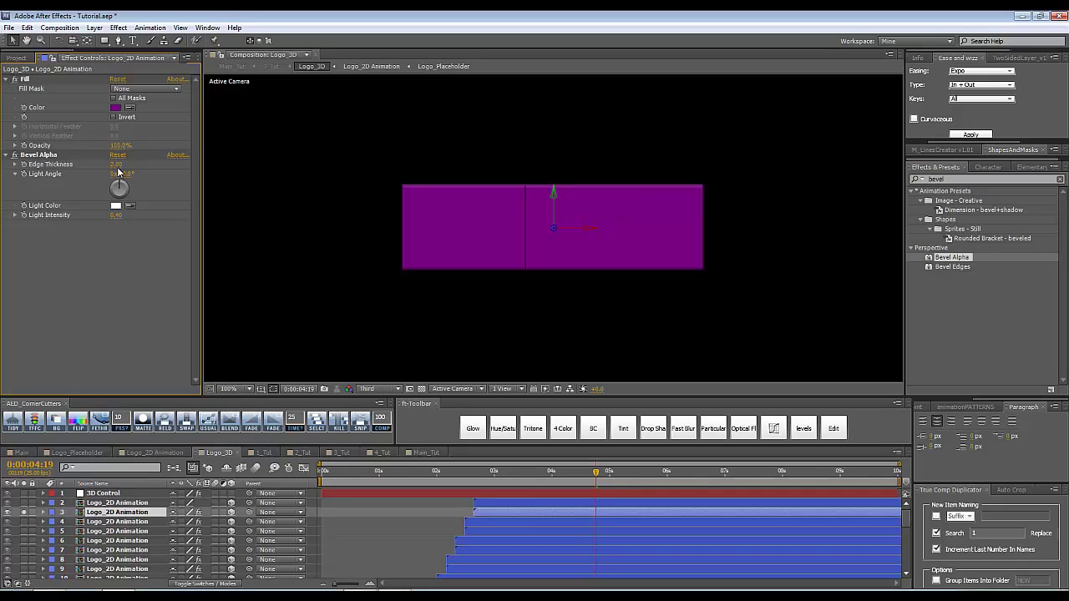
pyautogui.moveTo(114, 164); pyautogui.dragTo(131, 164)
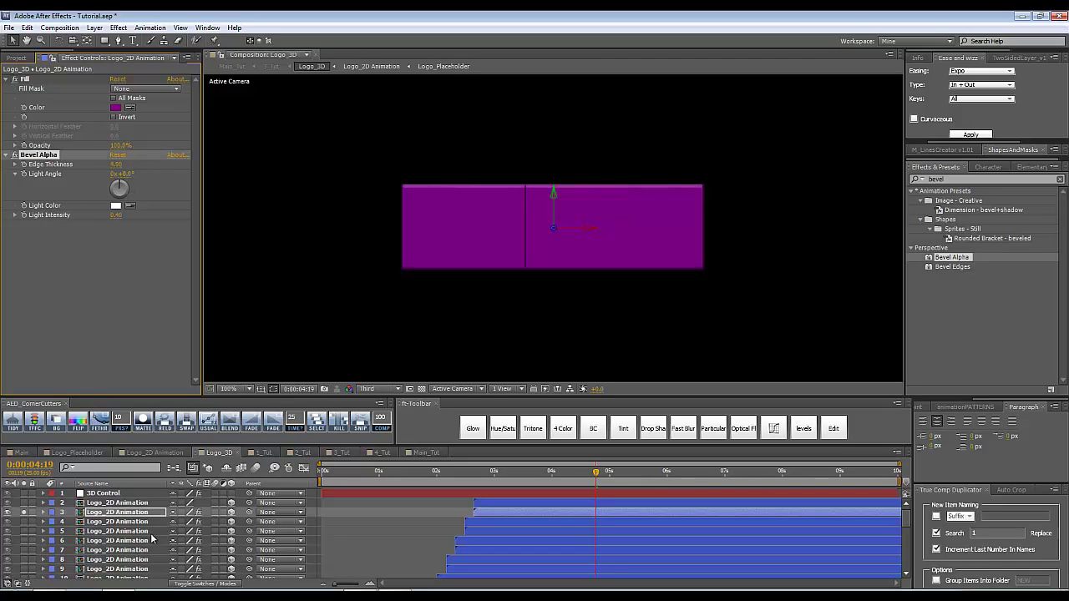
pyautogui.click(1060, 180)
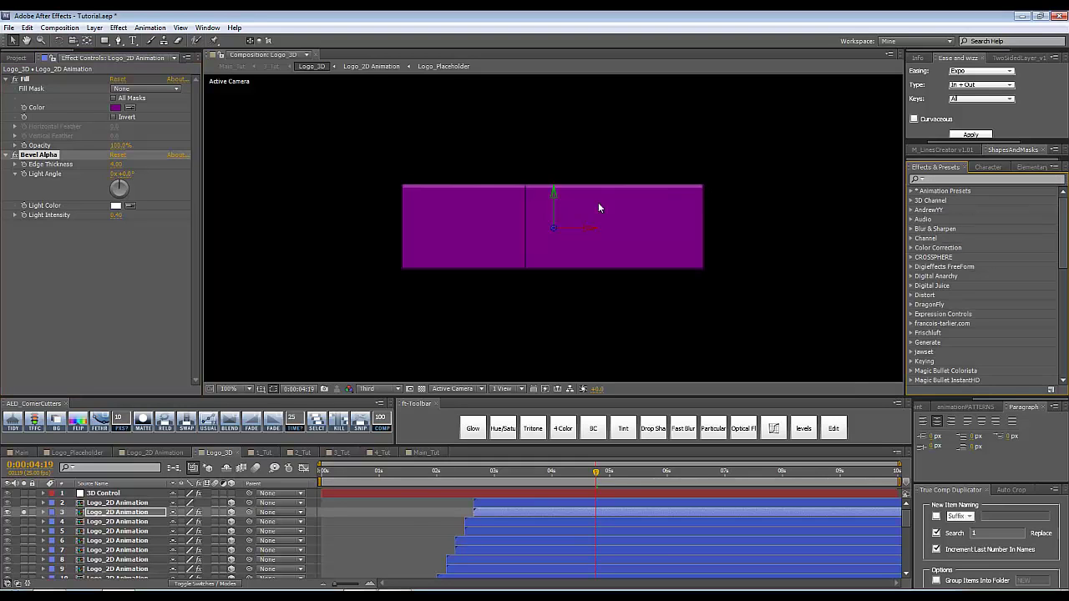
# Paste layer 3's Bevel Alpha effect onto layers 4 through 31, unsolo layer 3, and preview the animation.
pyautogui.click(98, 524)
pyautogui.scroll(-7, 100, 526)
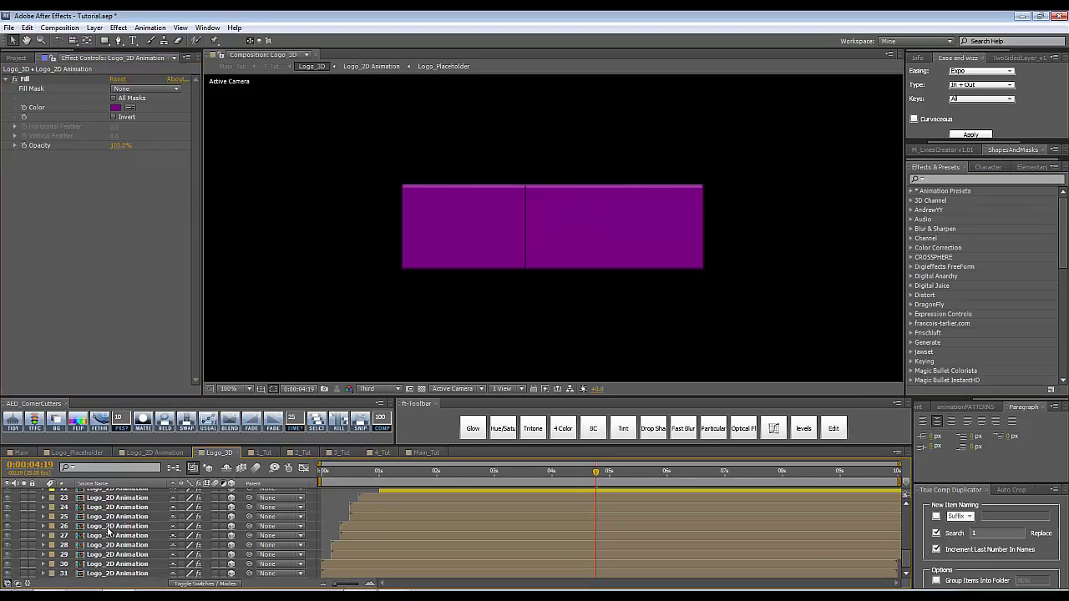
pyautogui.keyDown('shift'); pyautogui.click(117, 573); pyautogui.keyUp('shift')
pyautogui.hotkey('ctrl', 'v')
pyautogui.scroll(7, 390, 500)
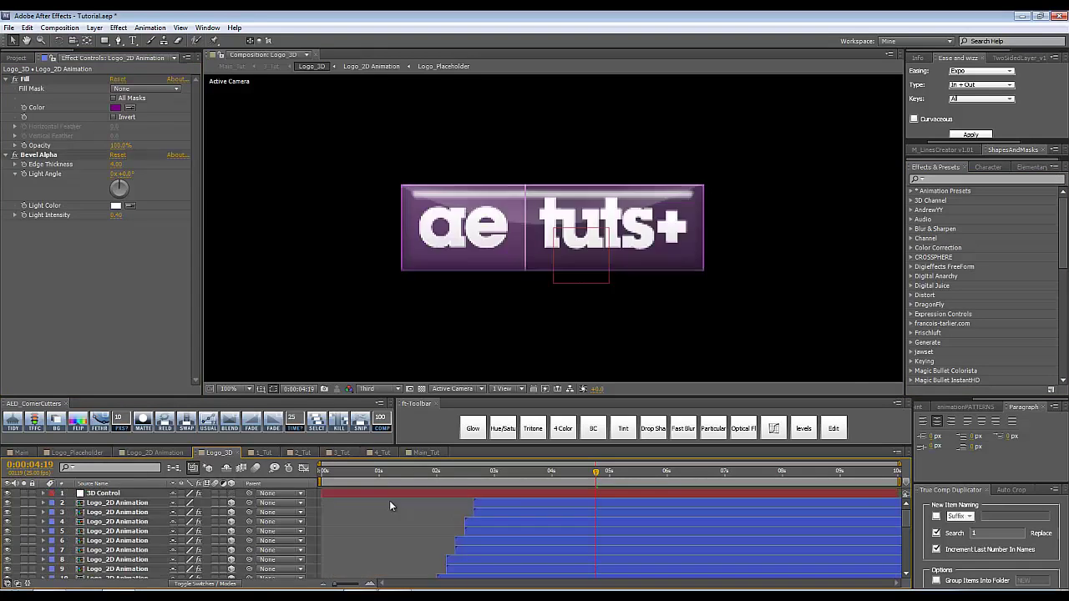
pyautogui.press('KP_0')
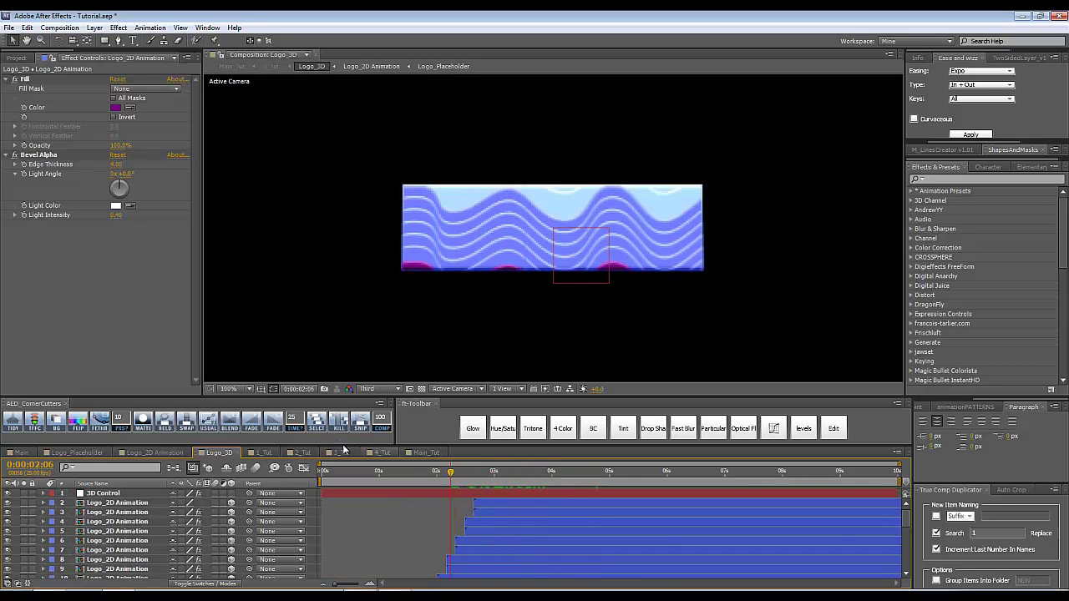
# Create a comp-size black (000000) solid named Flare in the 1_Tut composition.
pyautogui.click(406, 455)
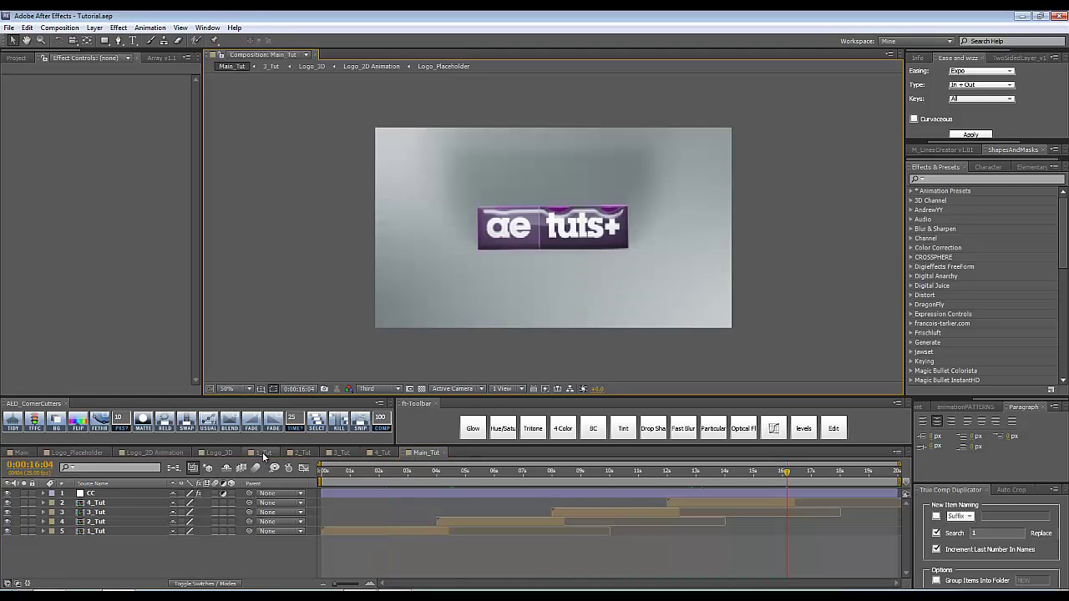
pyautogui.click(263, 453)
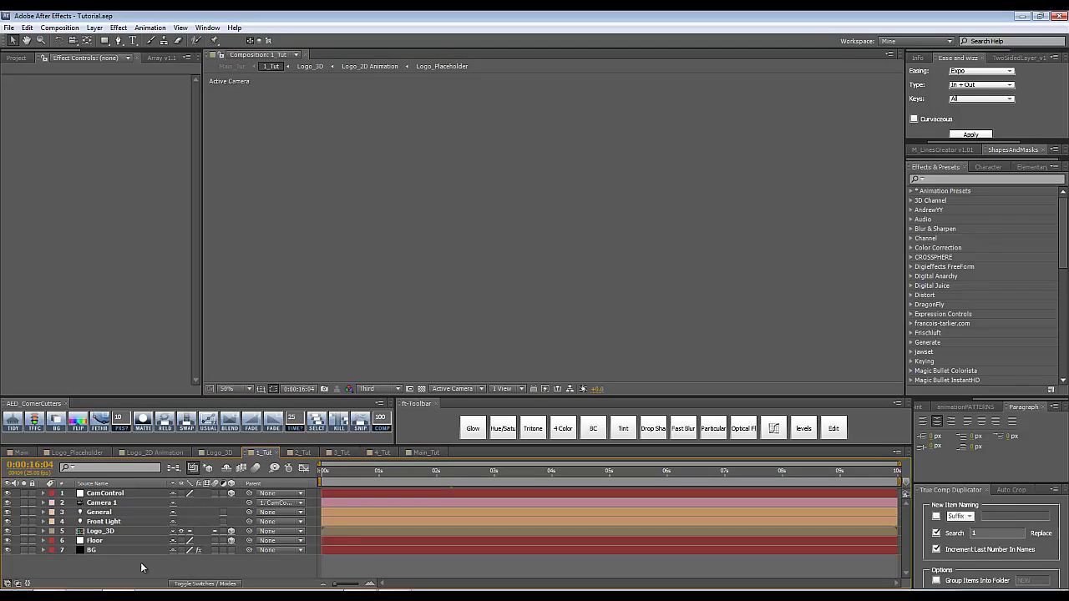
pyautogui.hotkey('ctrl', 'y')
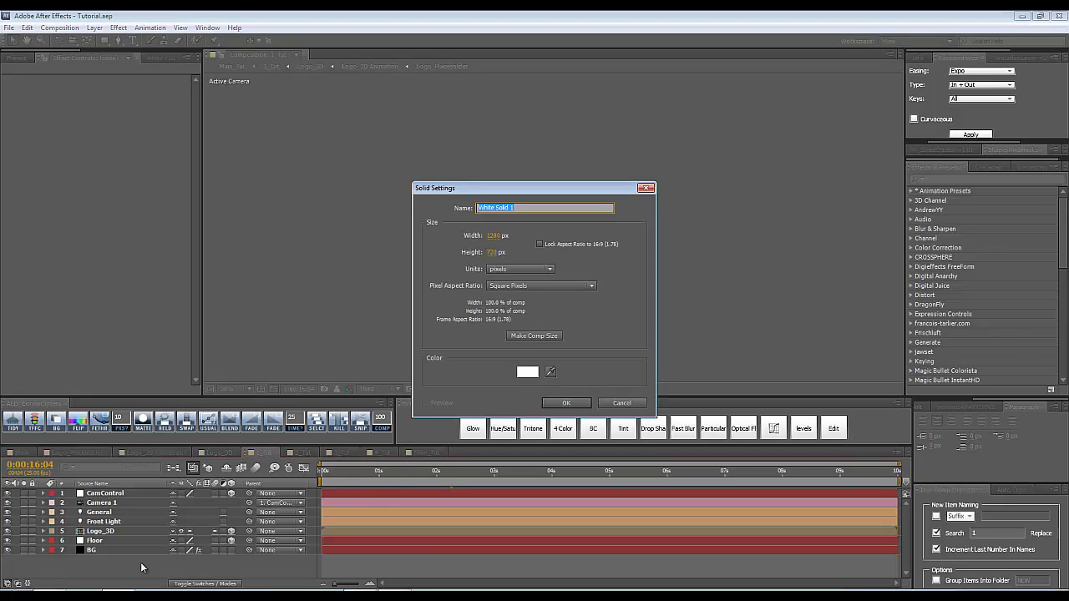
pyautogui.write('Flare')
pyautogui.click(533, 373)
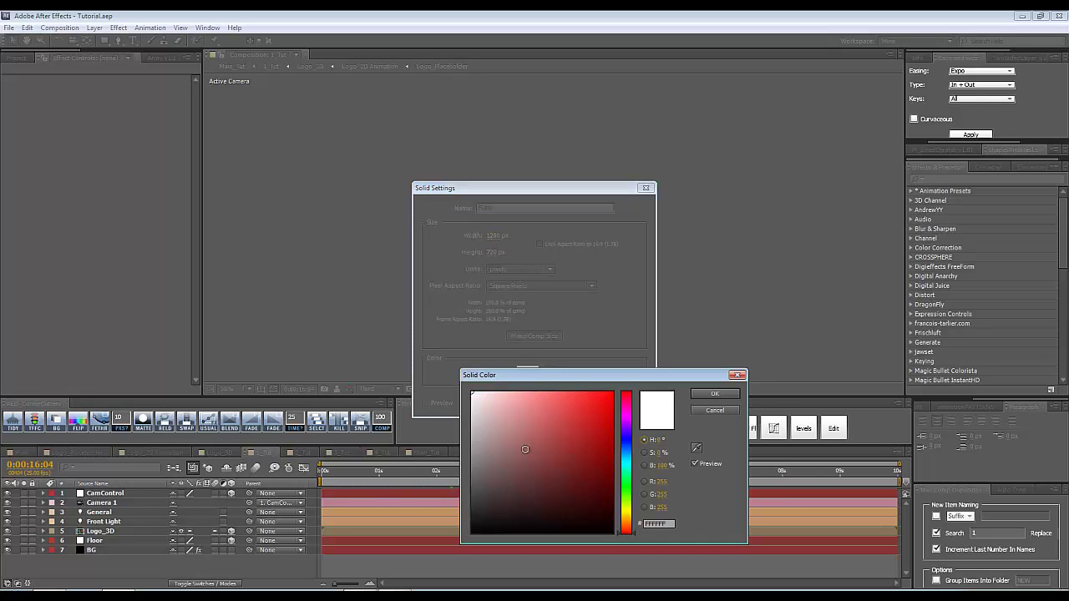
pyautogui.write('000000')
pyautogui.click(716, 390)
pyautogui.click(565, 403)
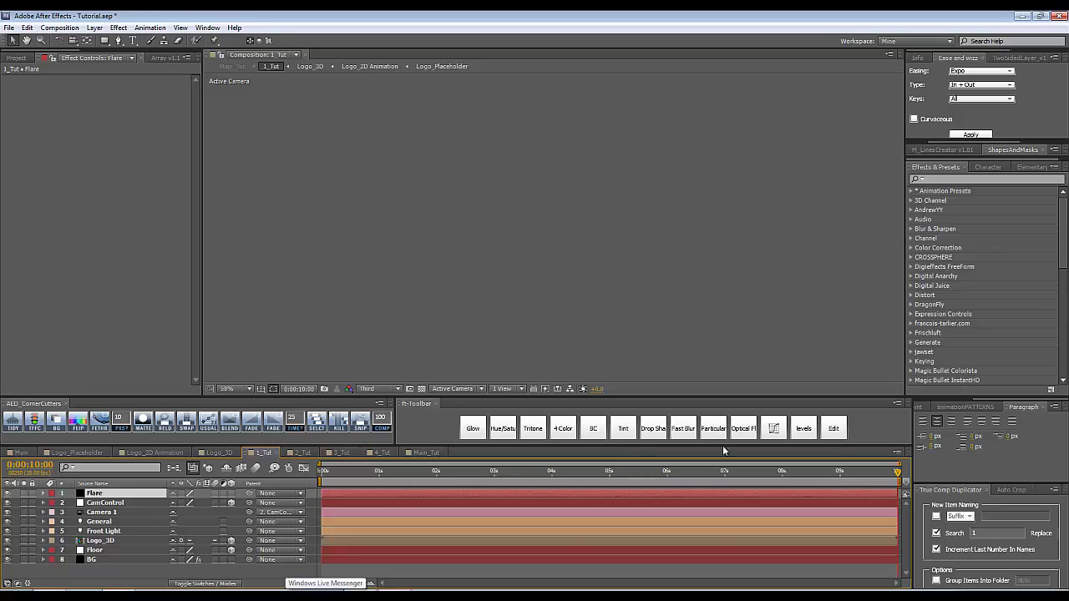
# Apply Optical Flares to the Flare layer with a 3D source type and set the layer's blending mode to Add.
pyautogui.click(742, 428)
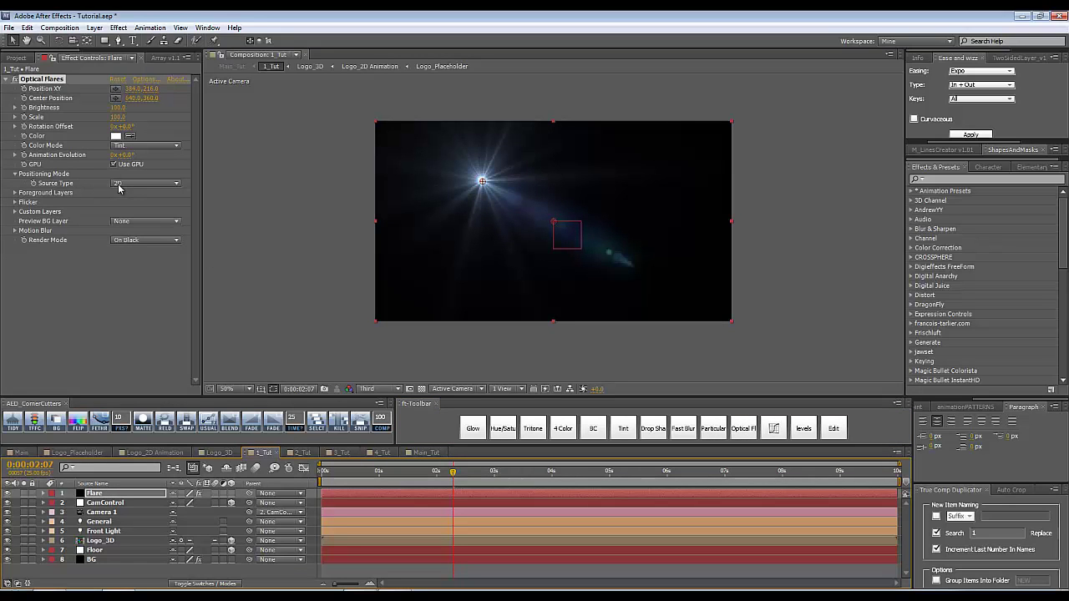
pyautogui.click(118, 189)
pyautogui.click(129, 206)
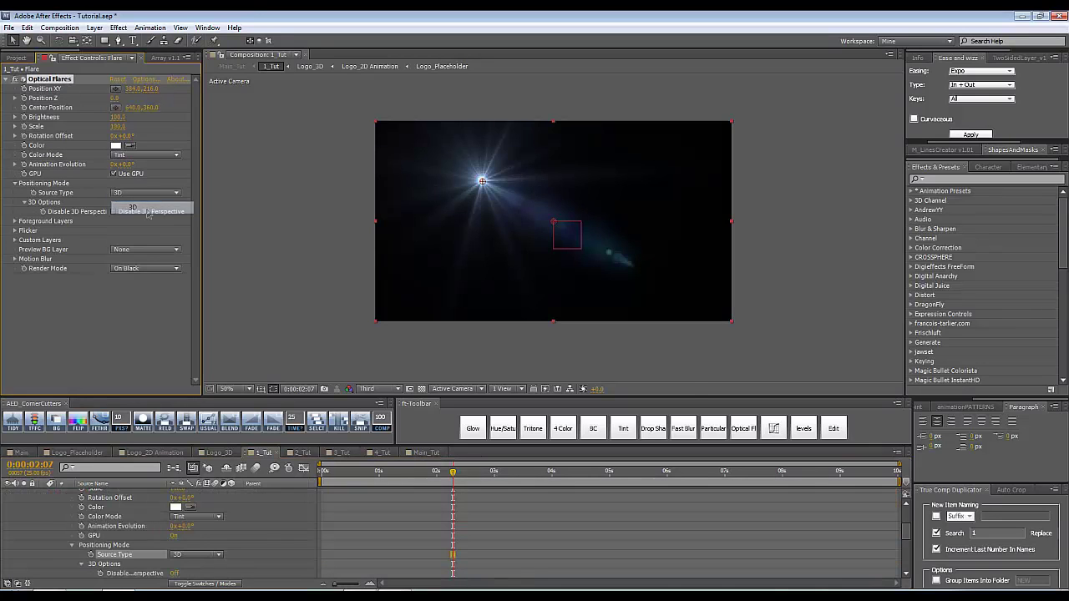
pyautogui.click(518, 201)
pyautogui.moveTo(322, 472); pyautogui.dragTo(528, 476)
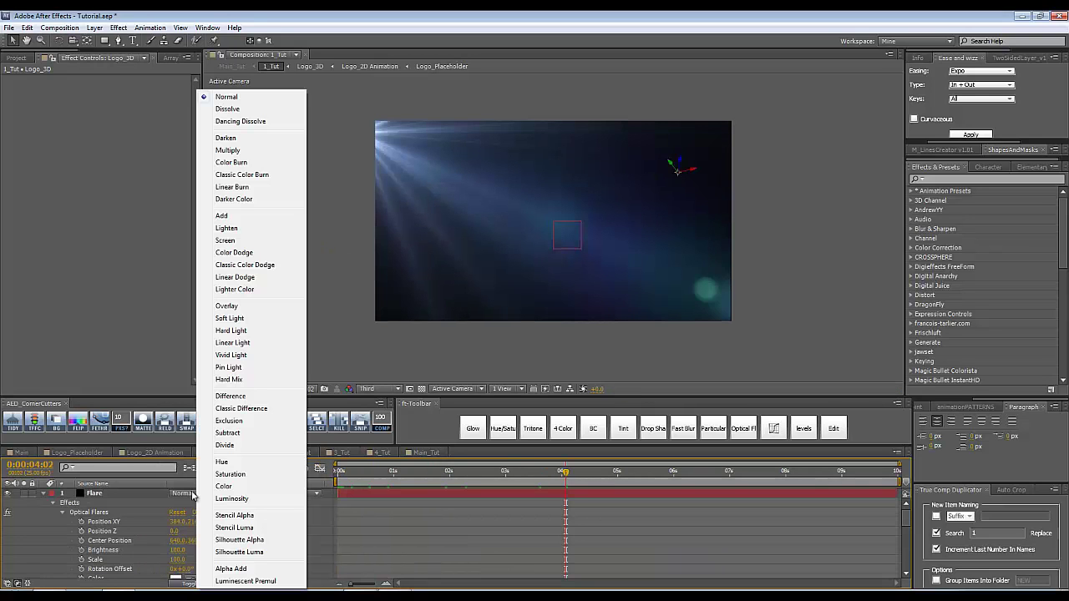
pyautogui.click(221, 216)
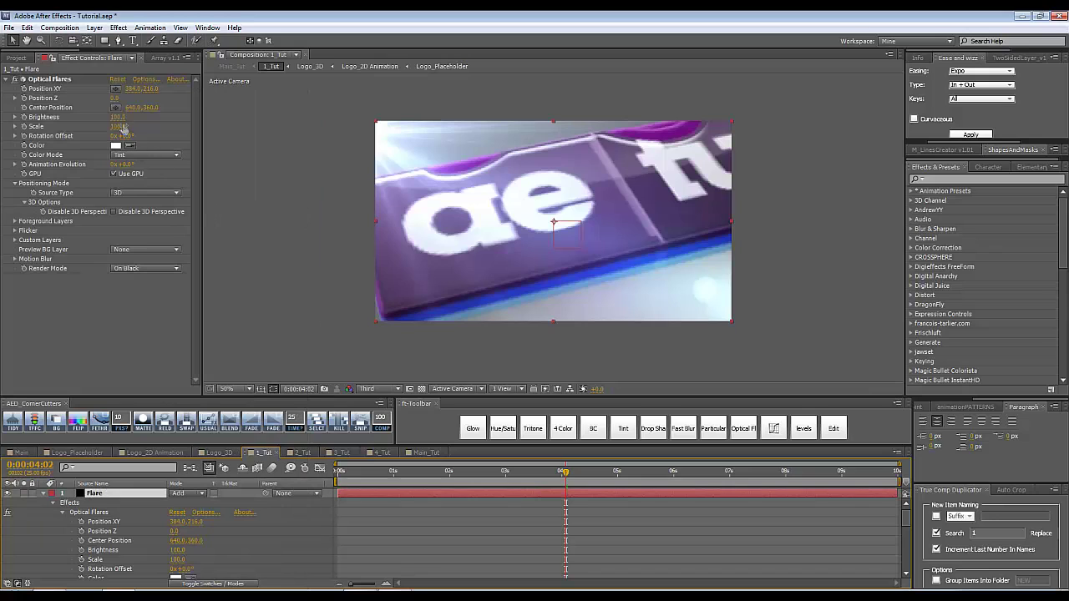
# Set the Optical Flares brightness to 50 on 1_Tut's Flare layer.
pyautogui.click(119, 117)
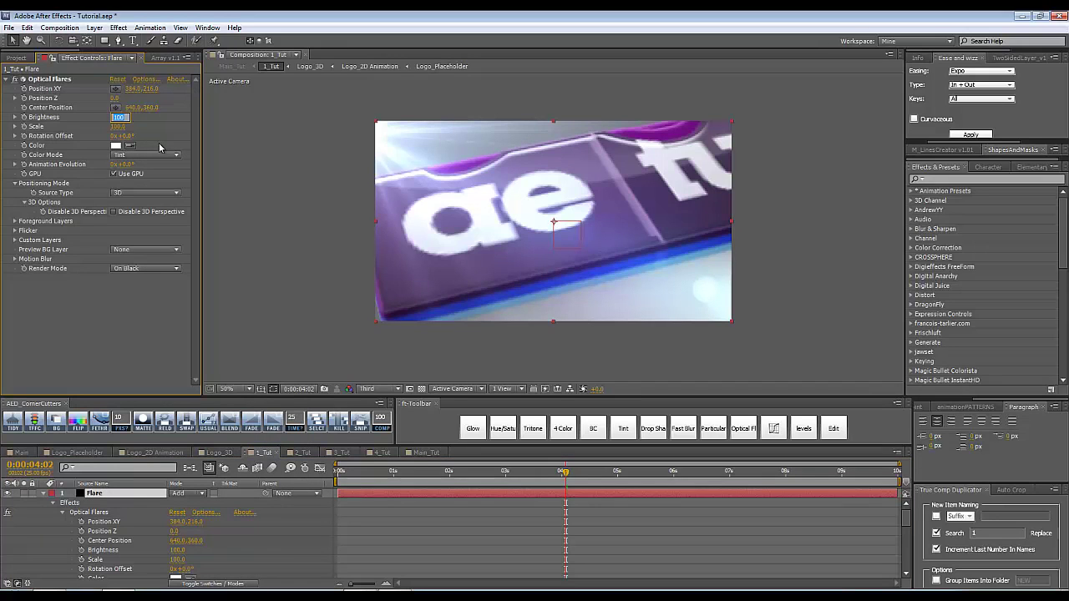
pyautogui.write('50')
pyautogui.press('Return')
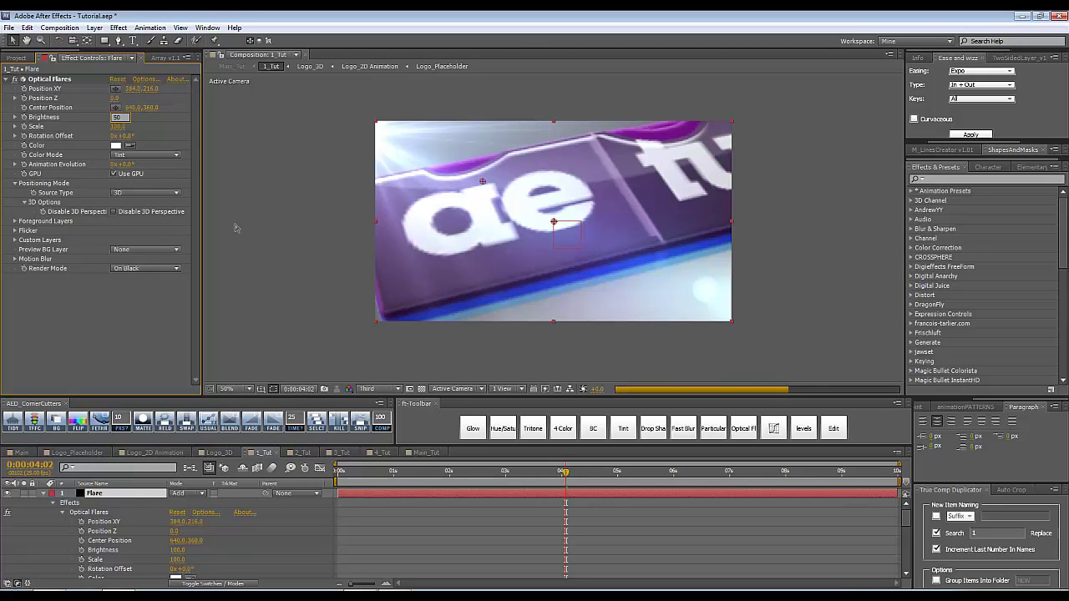
pyautogui.hotkey('ctrl', 'Down')
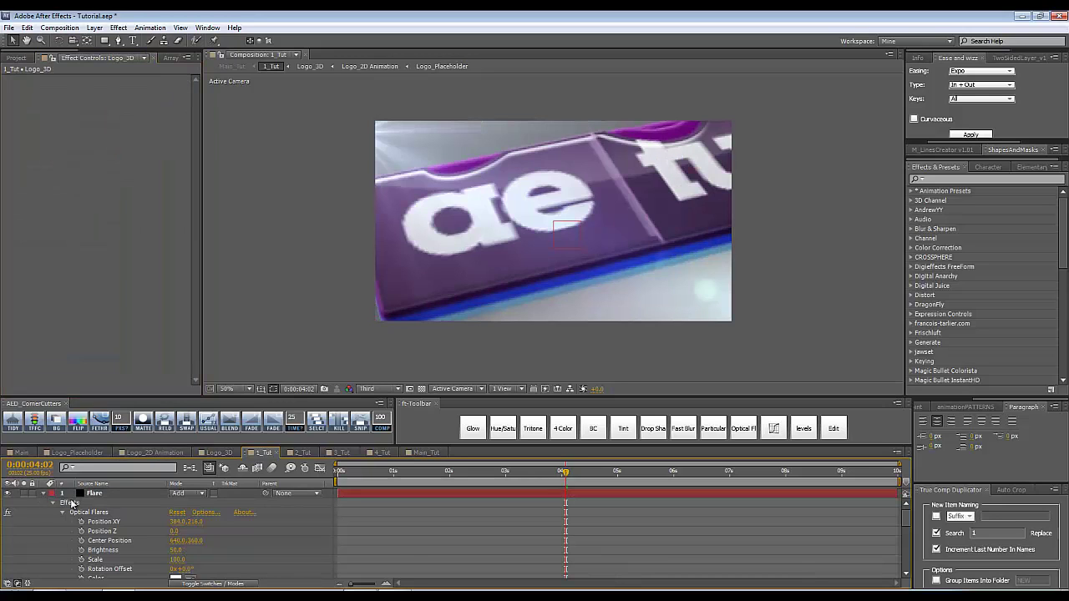
# Copy the Flare layer from 1_Tut into the 2_Tut composition.
pyautogui.click(43, 494)
pyautogui.click(96, 492)
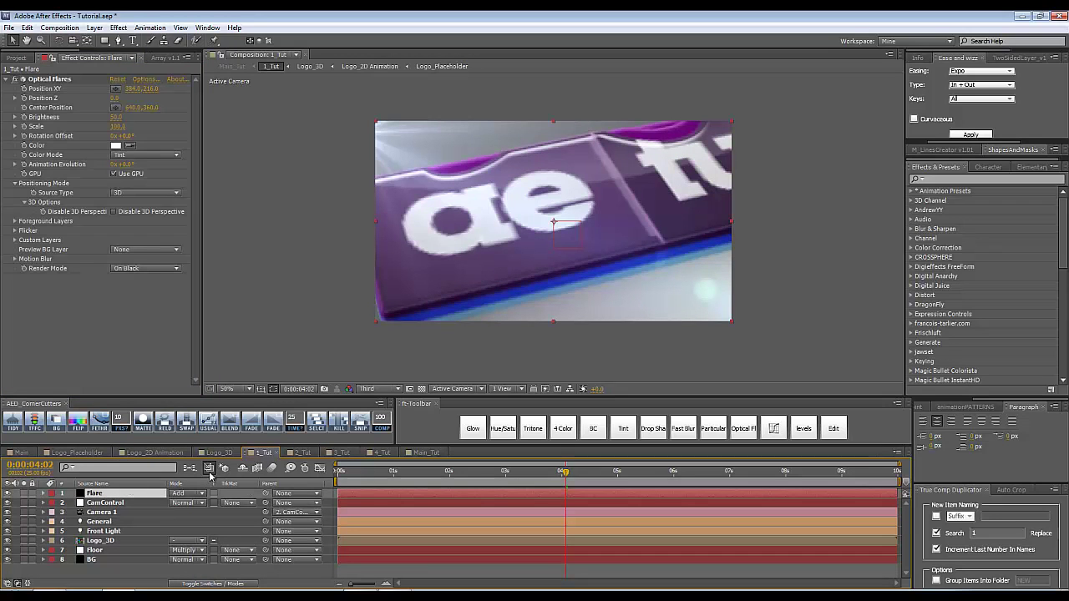
pyautogui.click(301, 453)
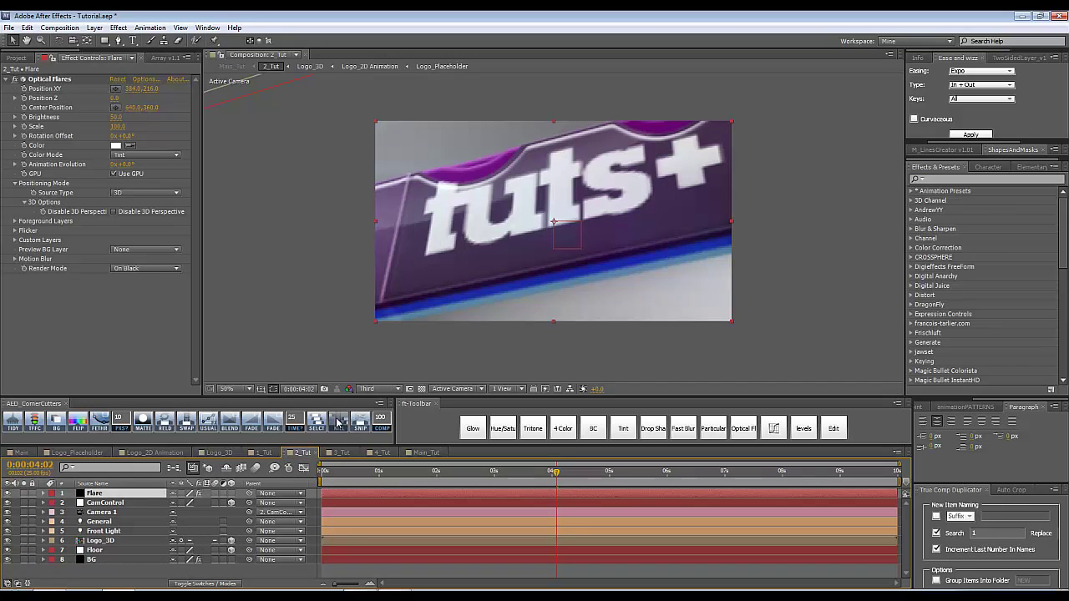
pyautogui.scroll(-4, 450, 353)
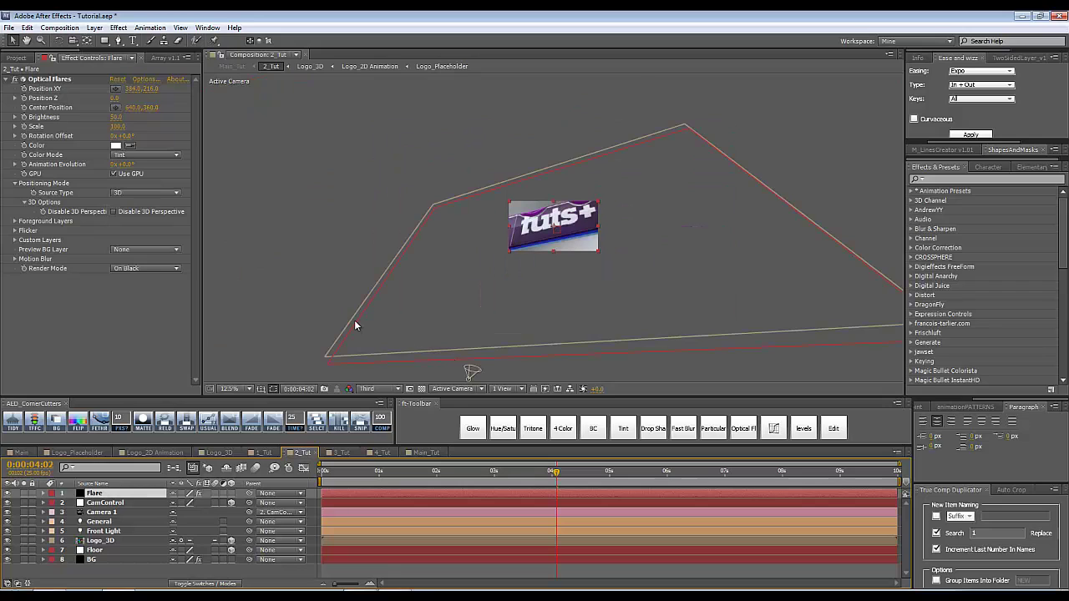
pyautogui.scroll(2, 354, 325)
# Move 2_Tut's flare source to the lower-right area of the frame and set its brightness to about 170.
pyautogui.click(37, 80)
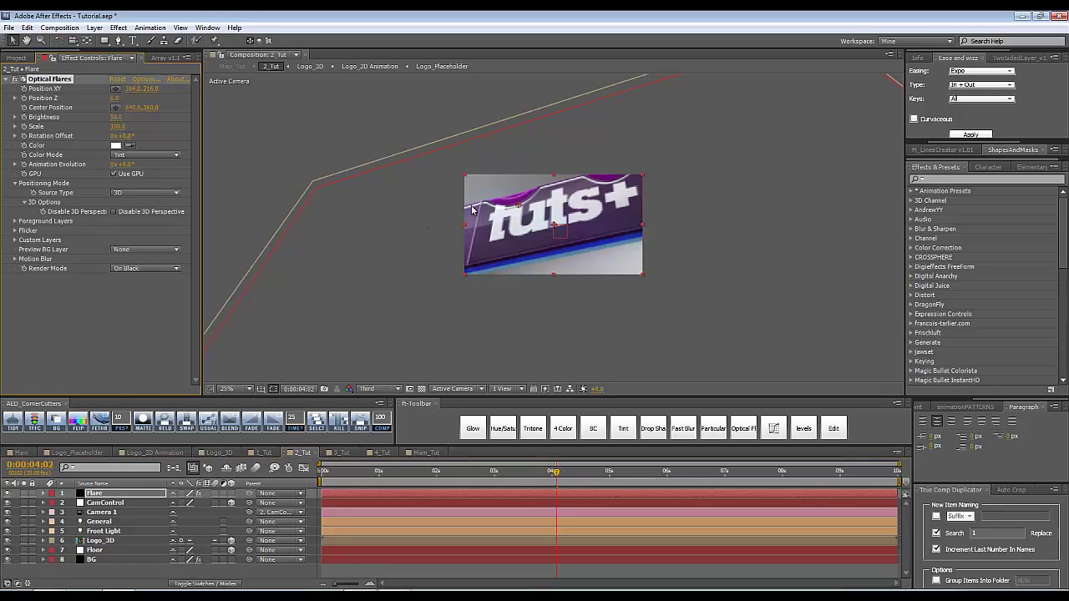
pyautogui.moveTo(518, 205); pyautogui.dragTo(597, 268)
pyautogui.moveTo(121, 117); pyautogui.dragTo(128, 118)
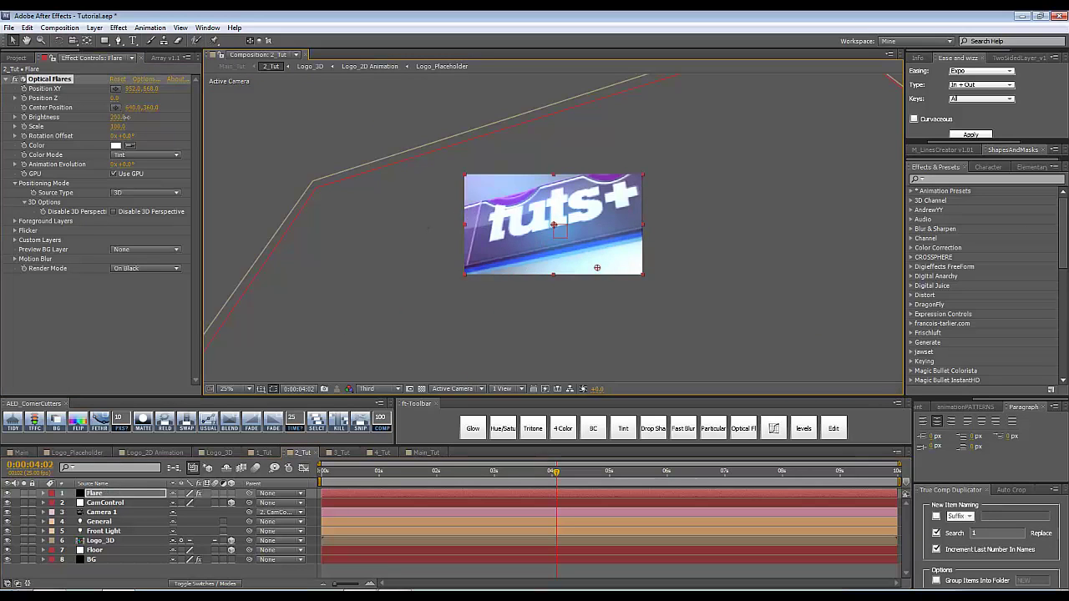
pyautogui.click(478, 472)
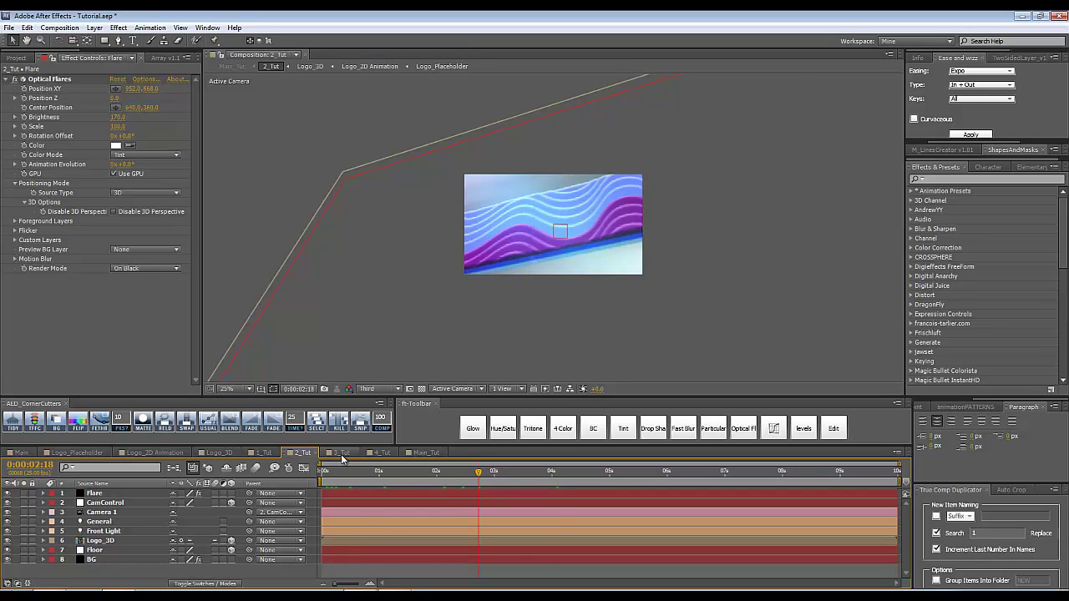
# Add the Flare layer to 3_Tut and 4_Tut with brightness 100, placing 4_Tut's flare source just outside the frame's upper-left corner.
pyautogui.click(339, 453)
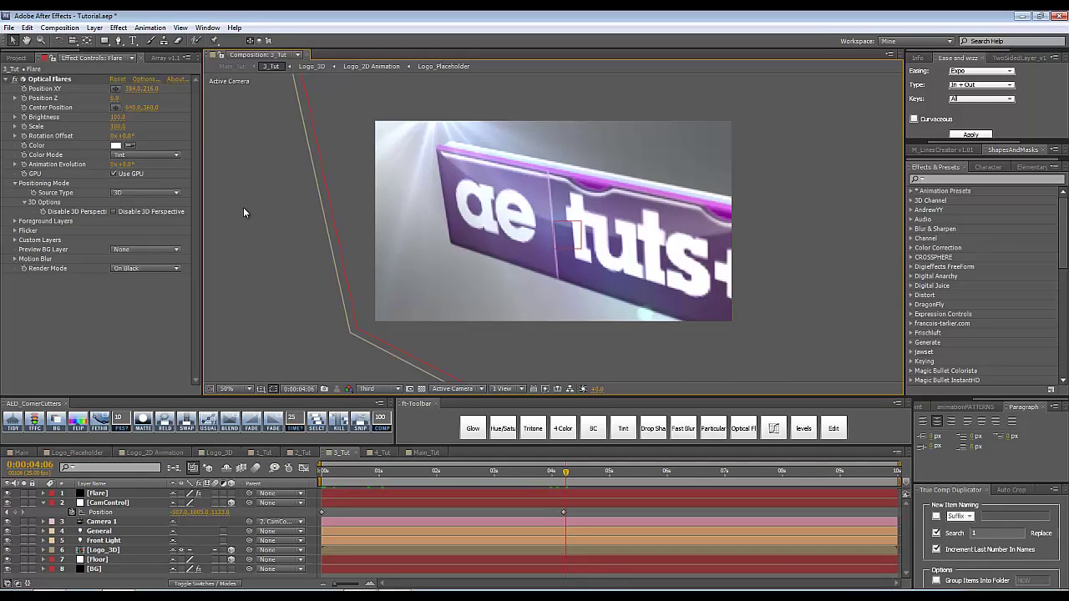
pyautogui.click(382, 453)
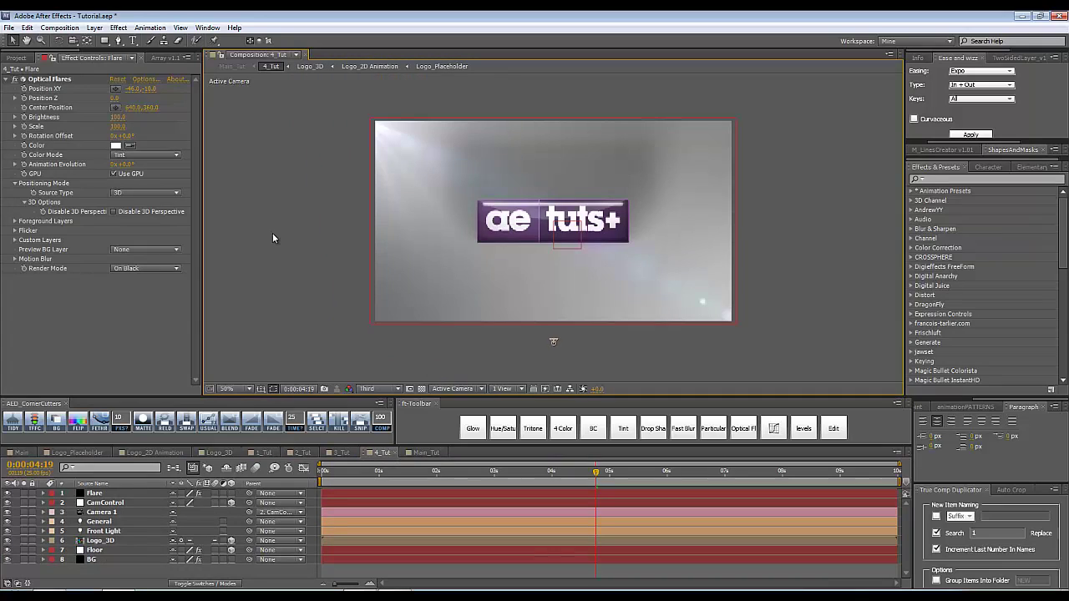
# Add an adjustment layer named Vigentte above the CC layer in Main_Tut.
pyautogui.click(422, 453)
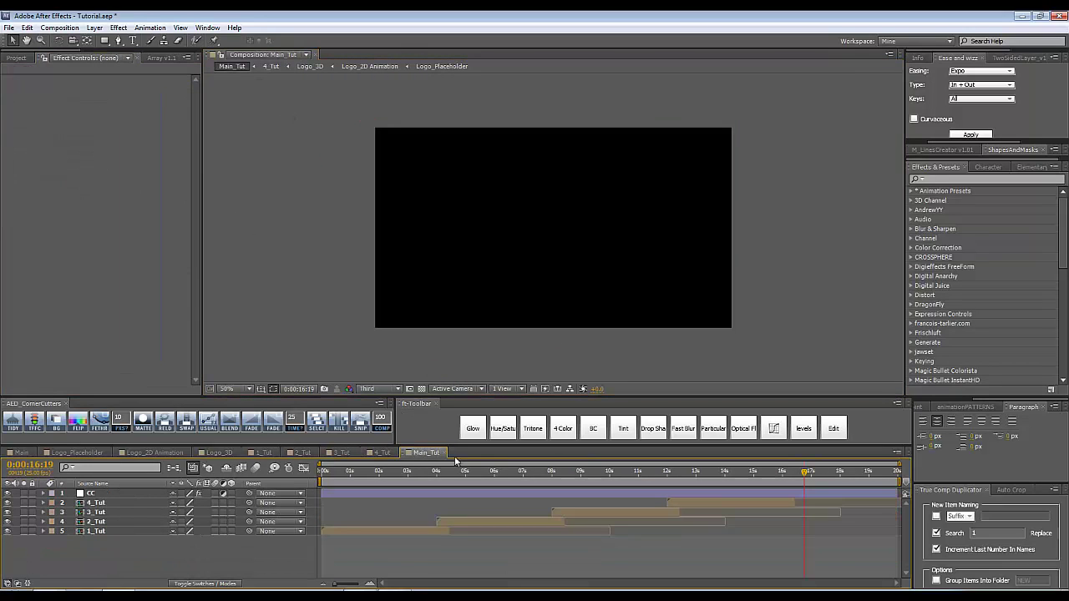
pyautogui.click(501, 474)
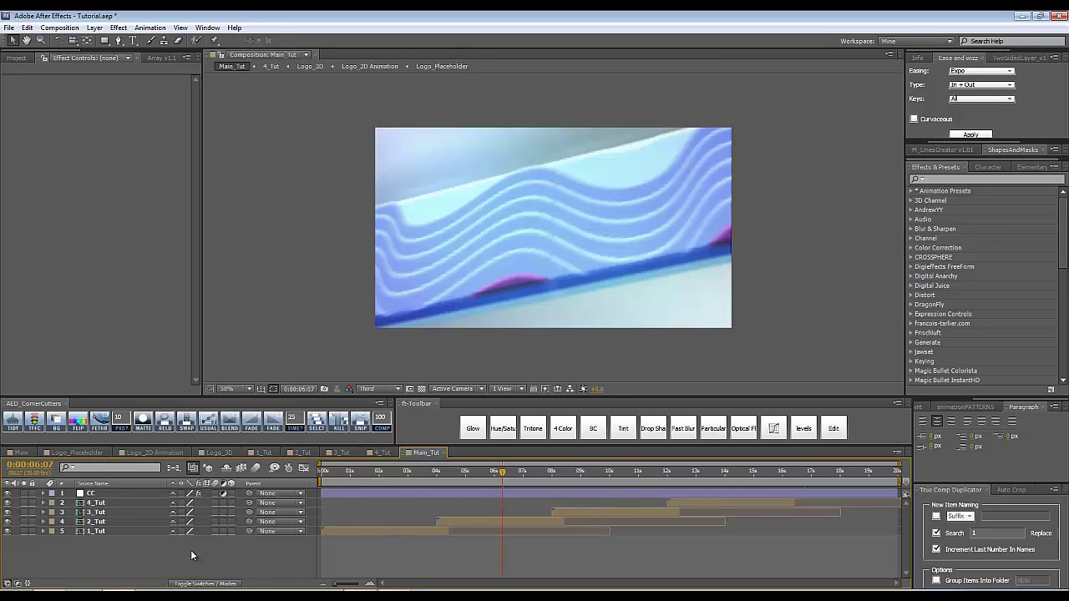
pyautogui.hotkey('ctrl', 'alt', 'y')
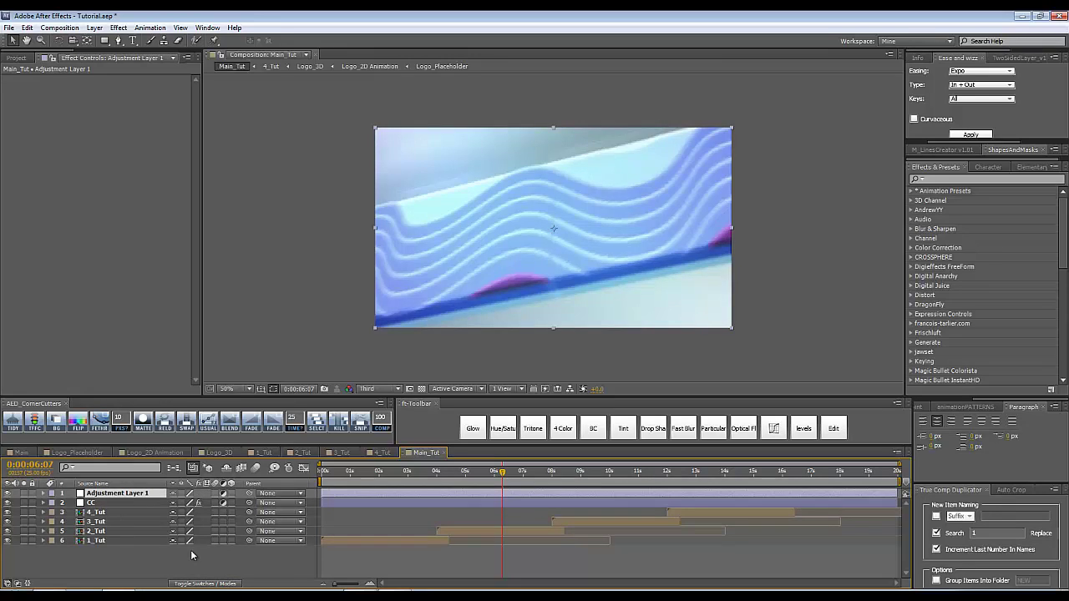
pyautogui.hotkey('ctrl', 'shift', 'y')
pyautogui.write('Vigentte')
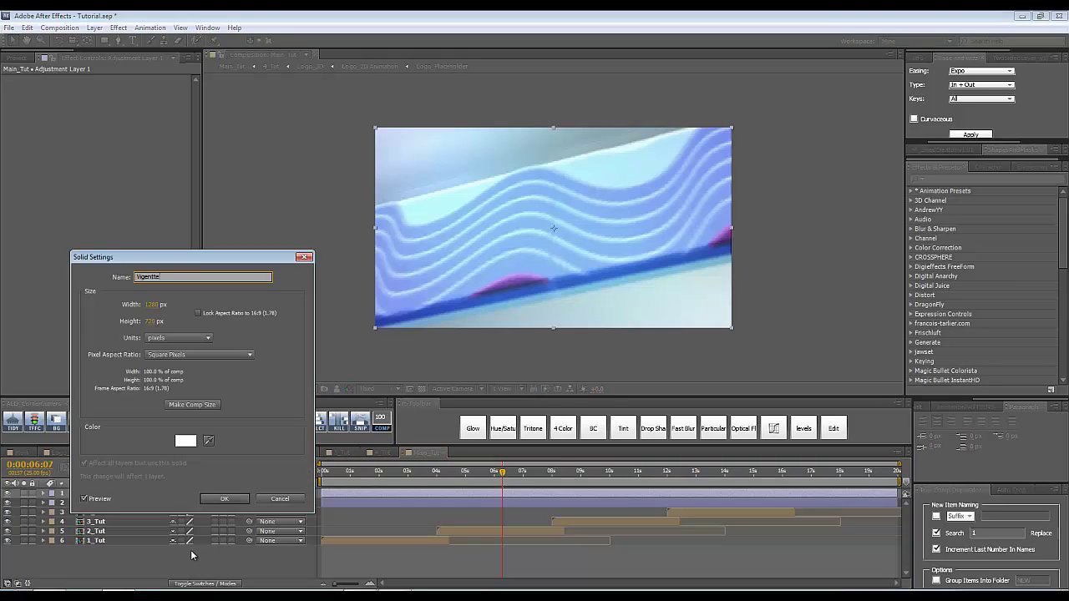
pyautogui.press('Return')
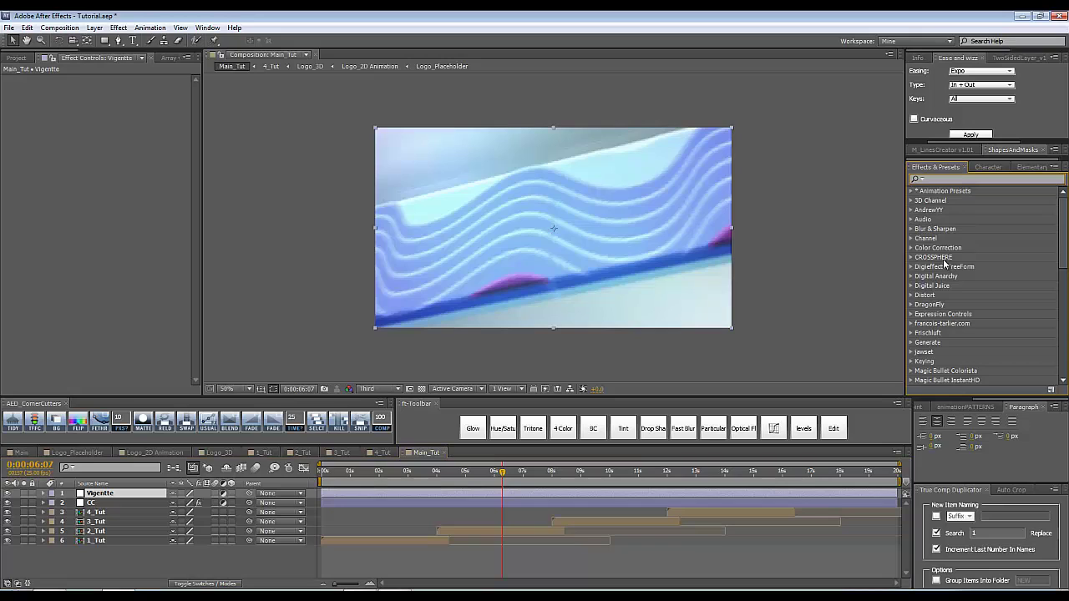
# Apply the ft-Vignetting effect from the francois-tarlier.com group to the Vigentte layer.
pyautogui.click(911, 324)
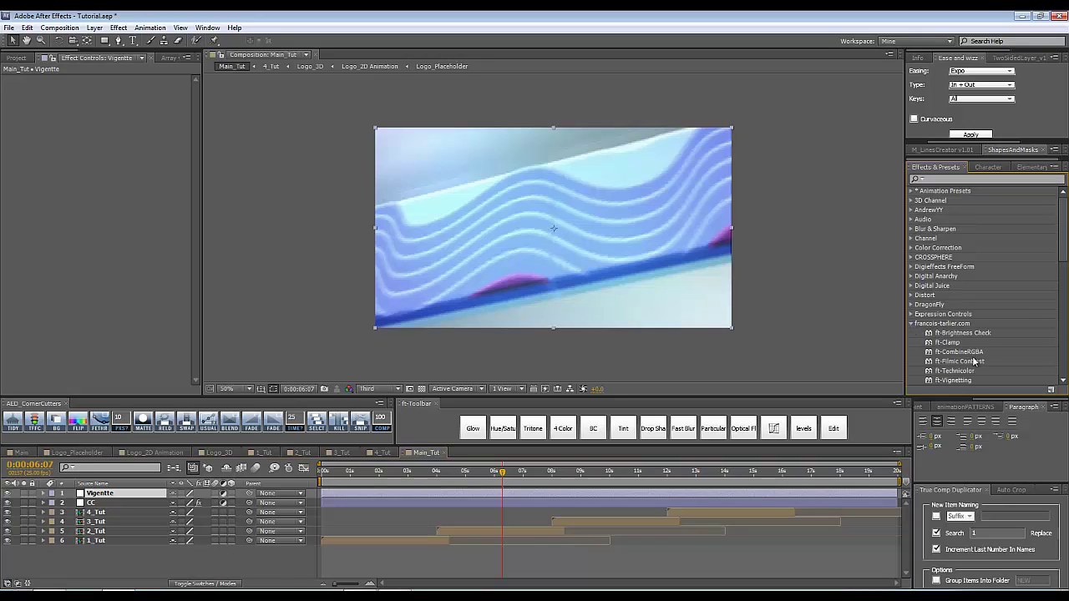
pyautogui.click(960, 381)
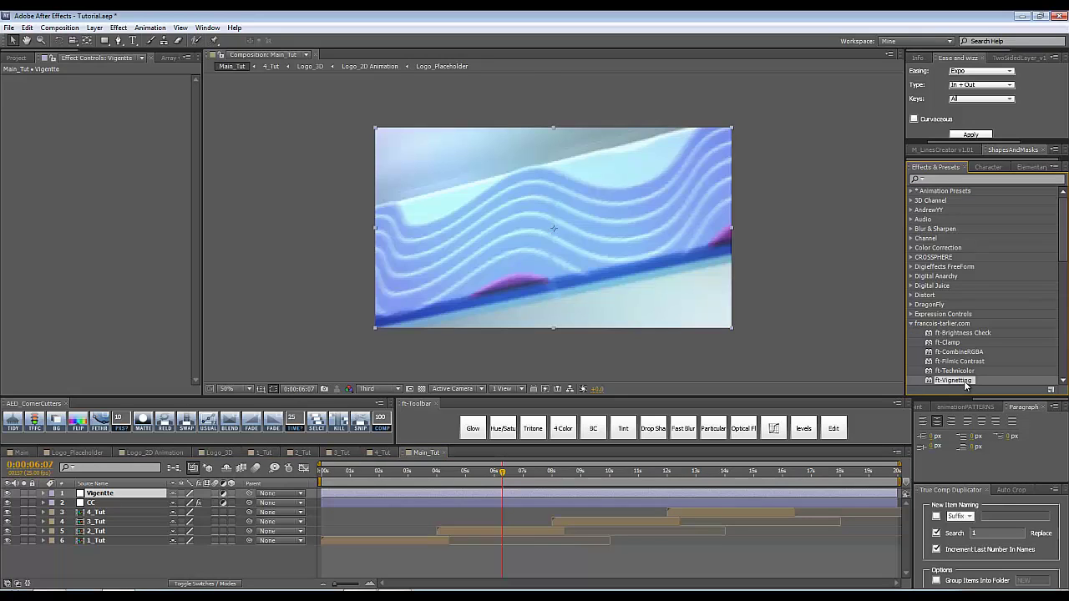
pyautogui.doubleClick(960, 381)
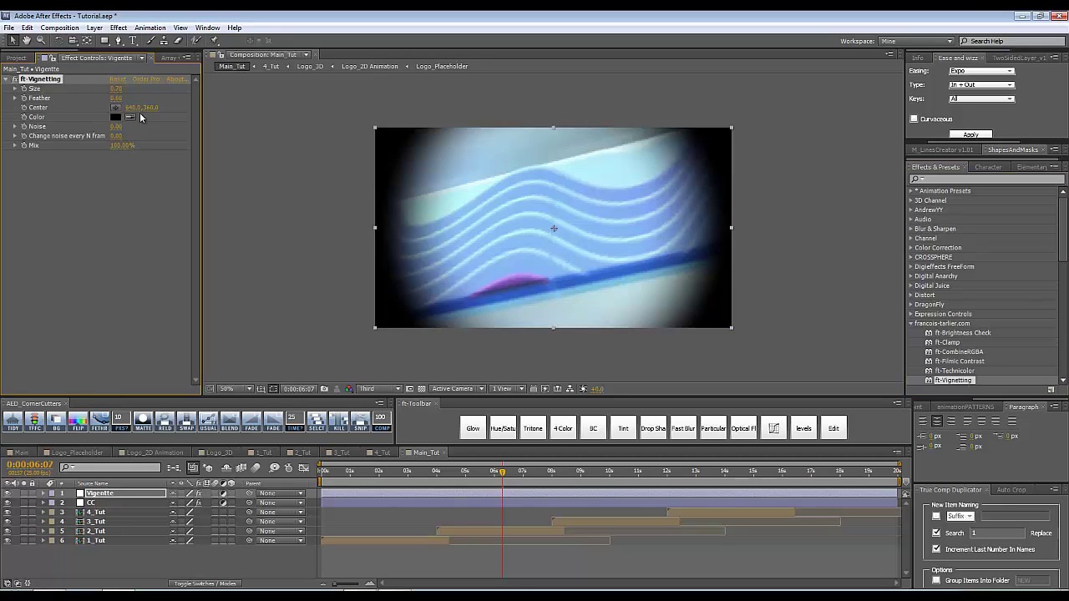
pyautogui.click(912, 324)
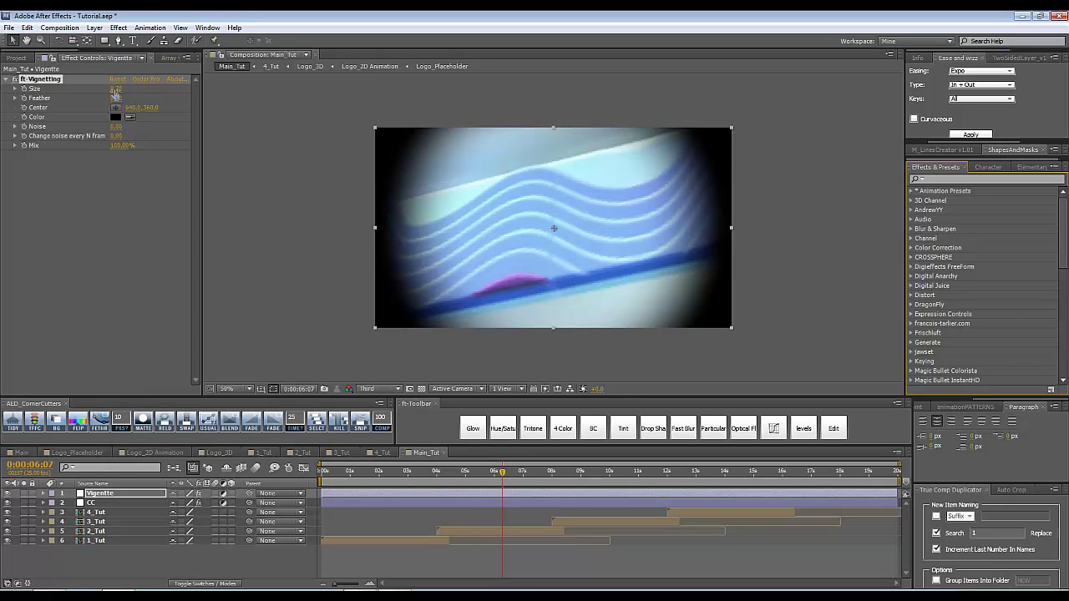
# Set the ft-Vignetting size to about 0.90 and its mix to about 61%.
pyautogui.moveTo(115, 88); pyautogui.dragTo(128, 90)
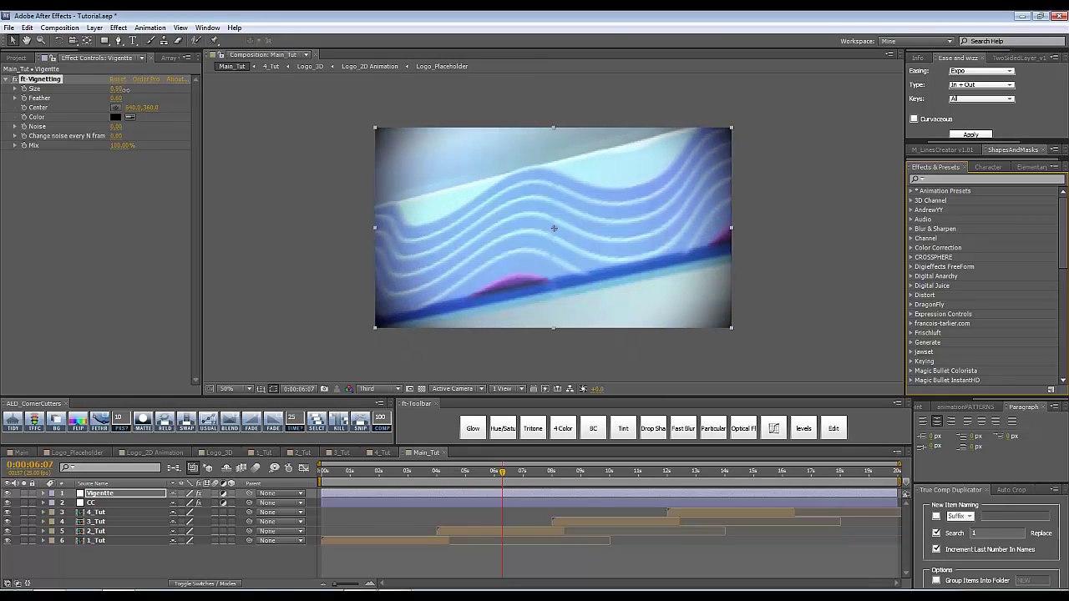
pyautogui.moveTo(121, 143); pyautogui.dragTo(102, 147)
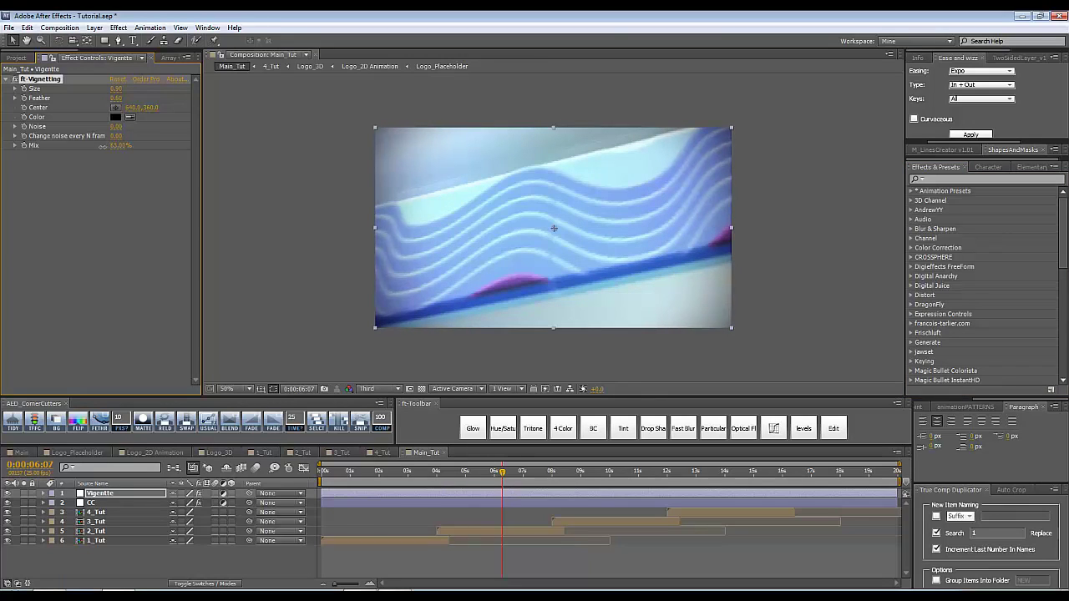
pyautogui.click(114, 175)
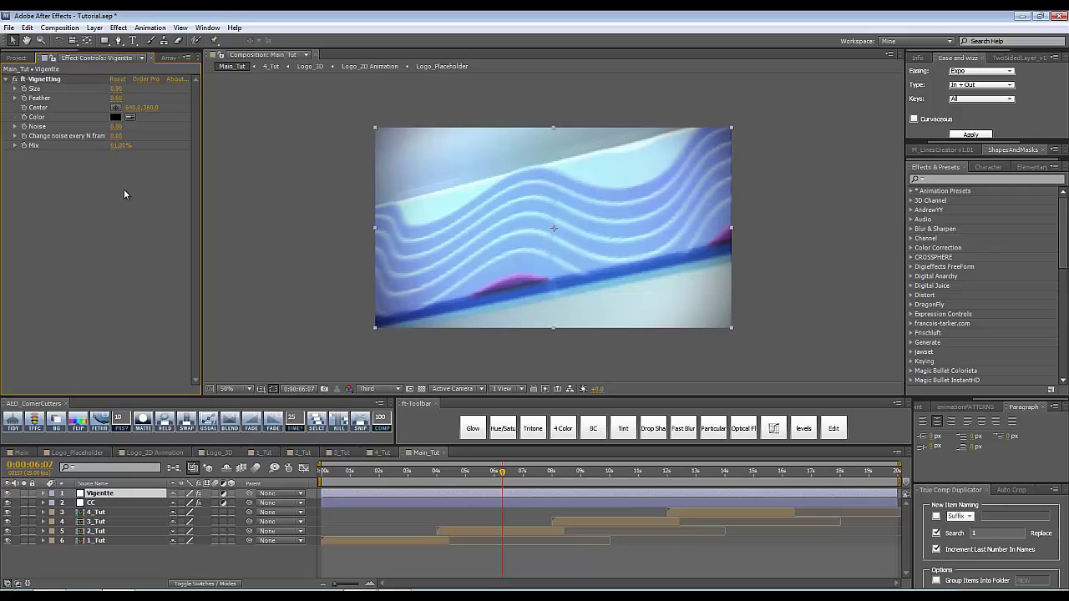
pyautogui.click(263, 194)
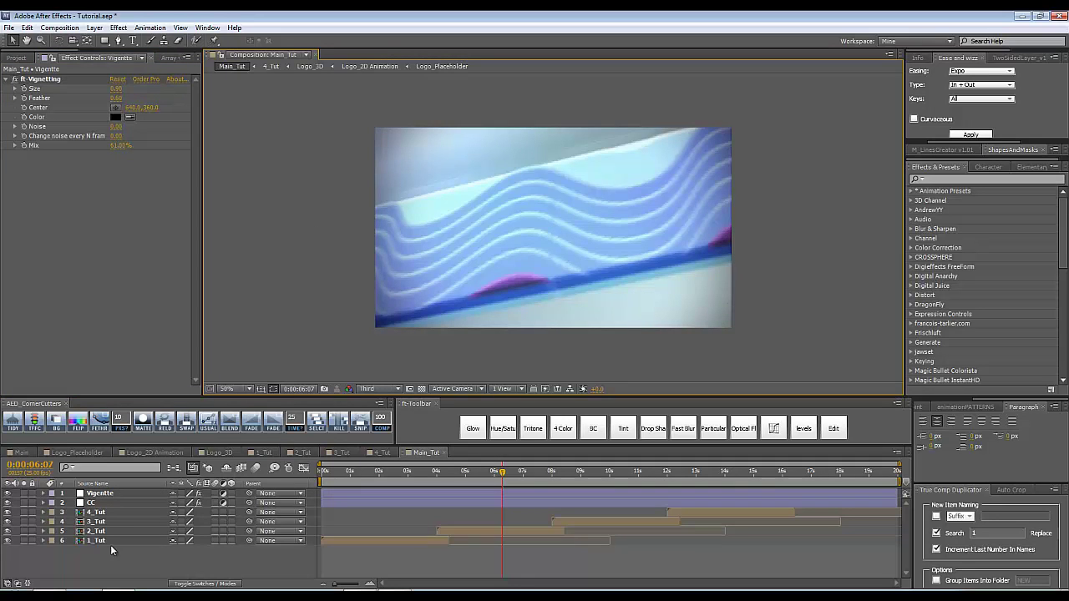
# Apply the Sharpen effect to the CC adjustment layer and set its Sharpen Amount to 10.
pyautogui.click(99, 504)
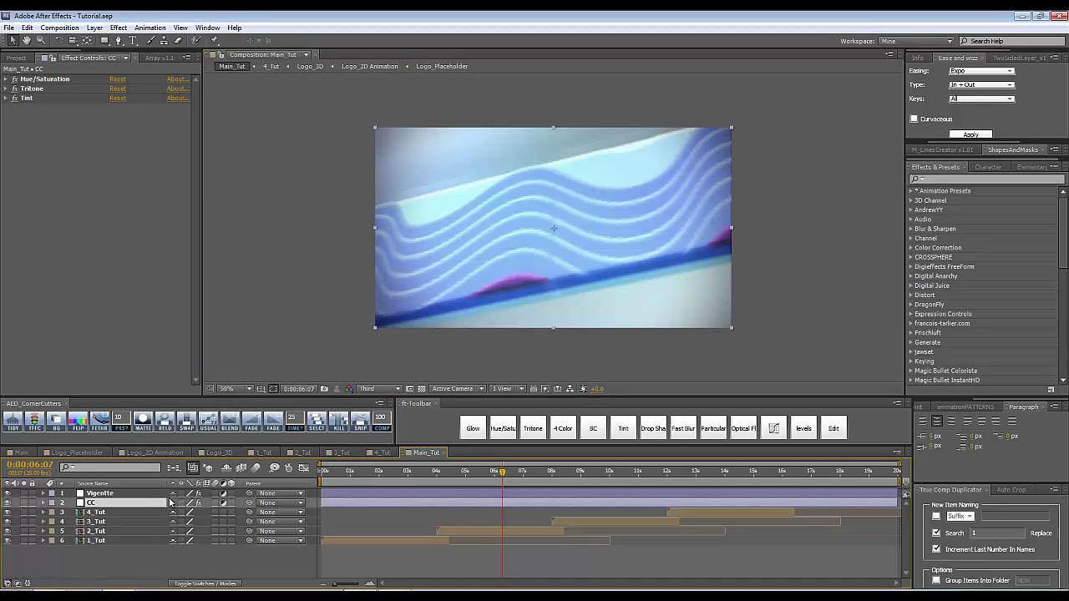
pyautogui.click(960, 180)
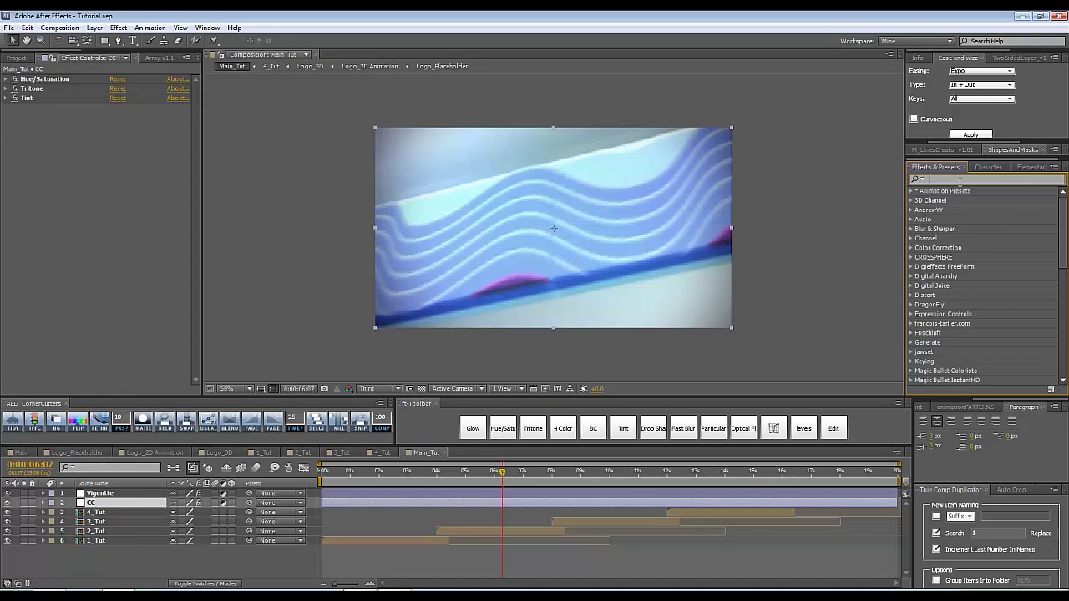
pyautogui.write('sharpen')
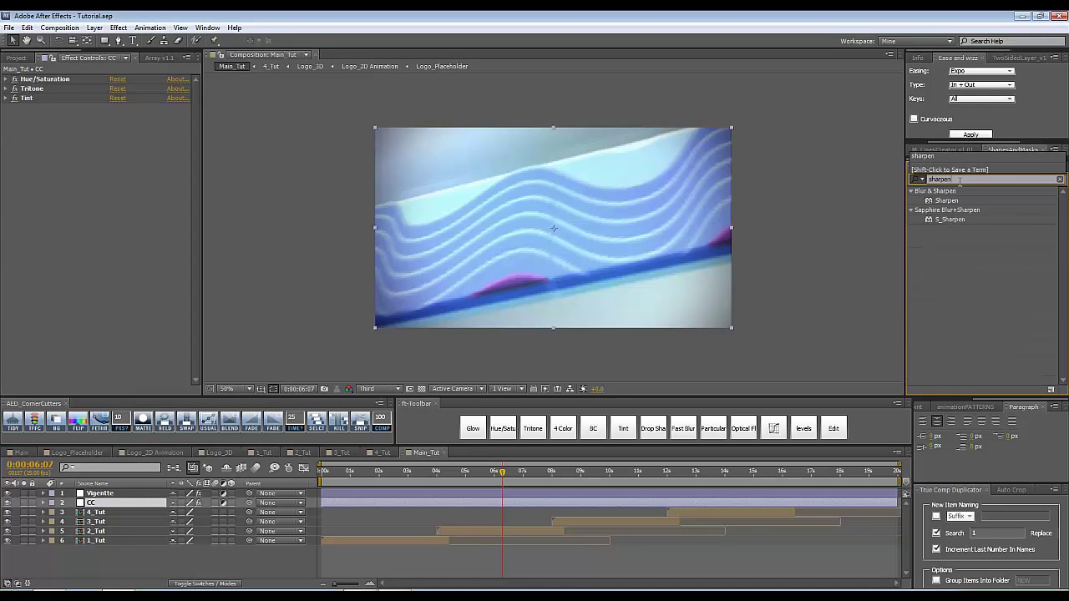
pyautogui.moveTo(950, 198); pyautogui.dragTo(481, 196)
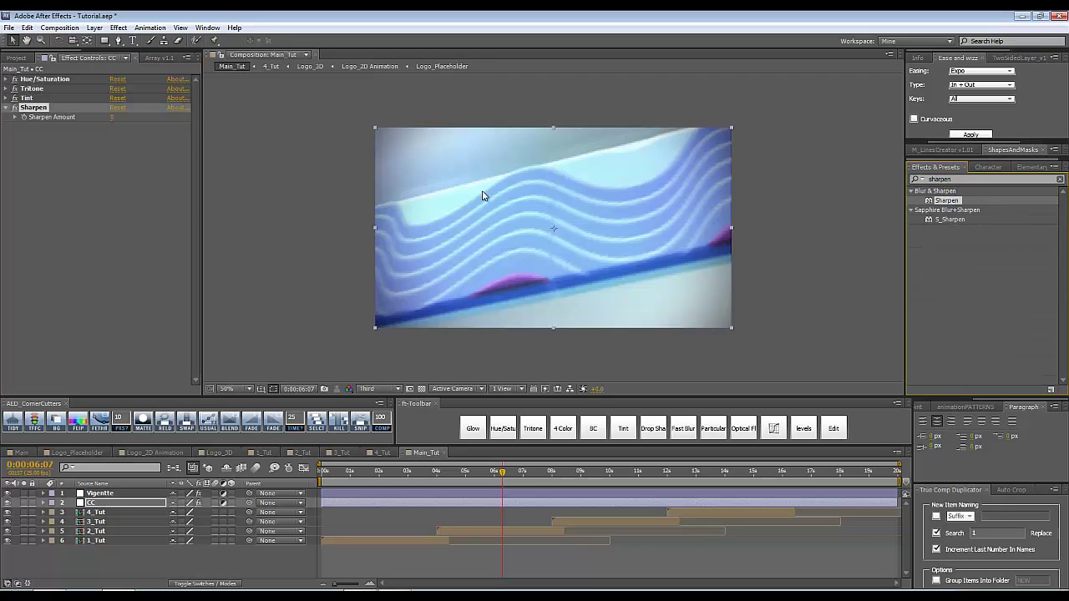
pyautogui.click(111, 116)
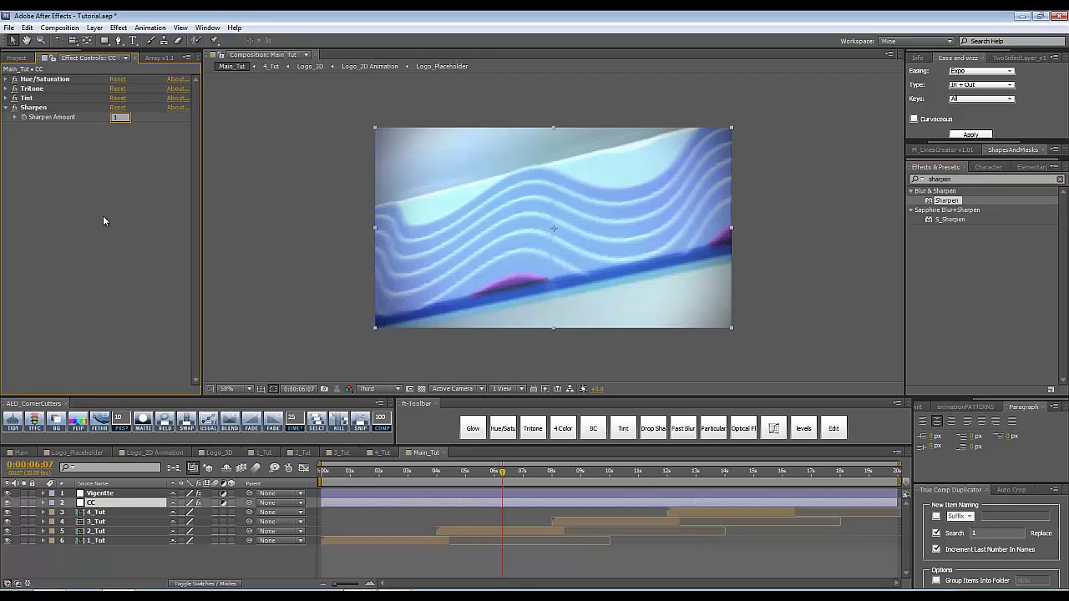
pyautogui.write('10')
pyautogui.press('Return')
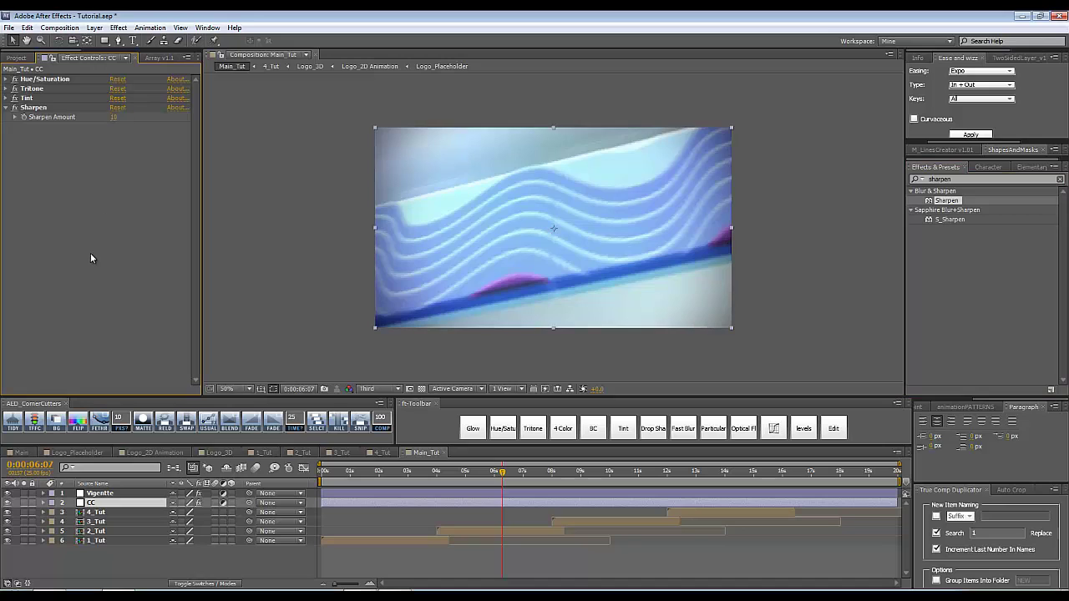
pyautogui.click(250, 220)
pyautogui.click(1059, 178)
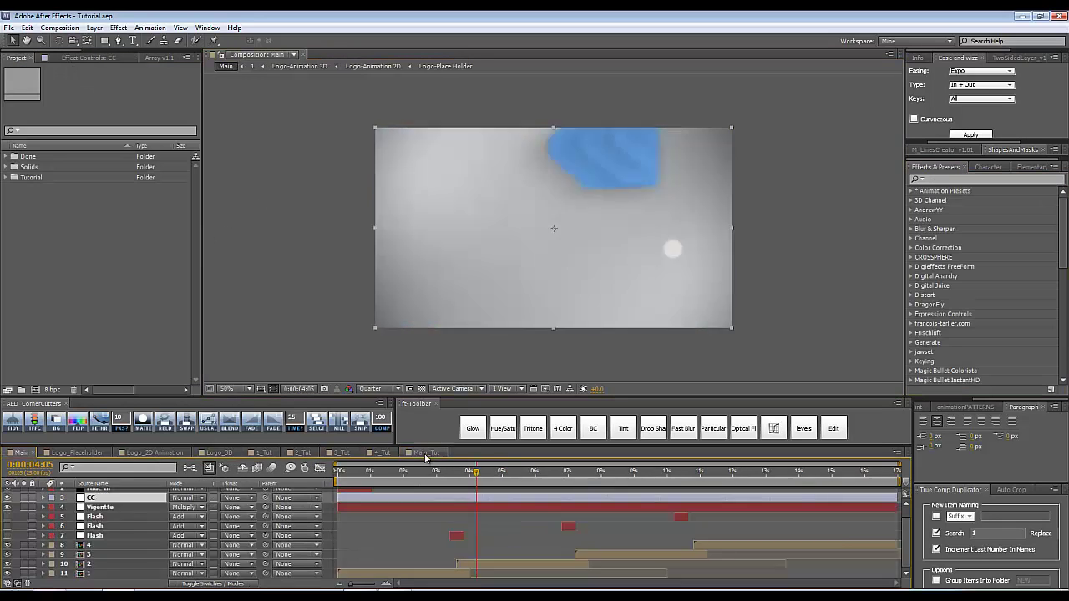
# Add a black solid named Fade In at the top of the Main_Tut composition.
pyautogui.click(425, 453)
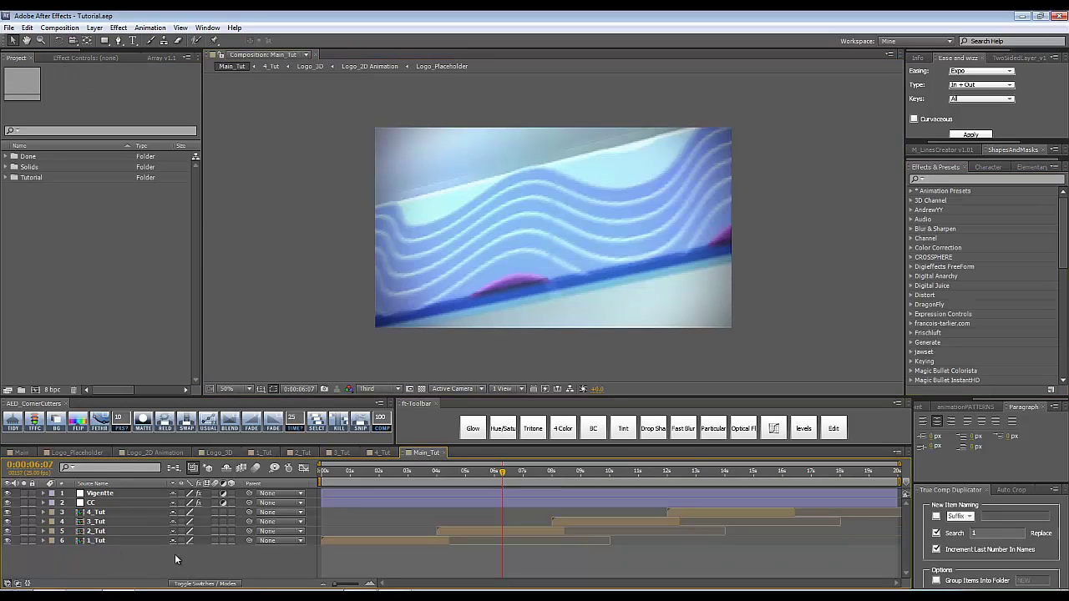
pyautogui.hotkey('ctrl', 'y')
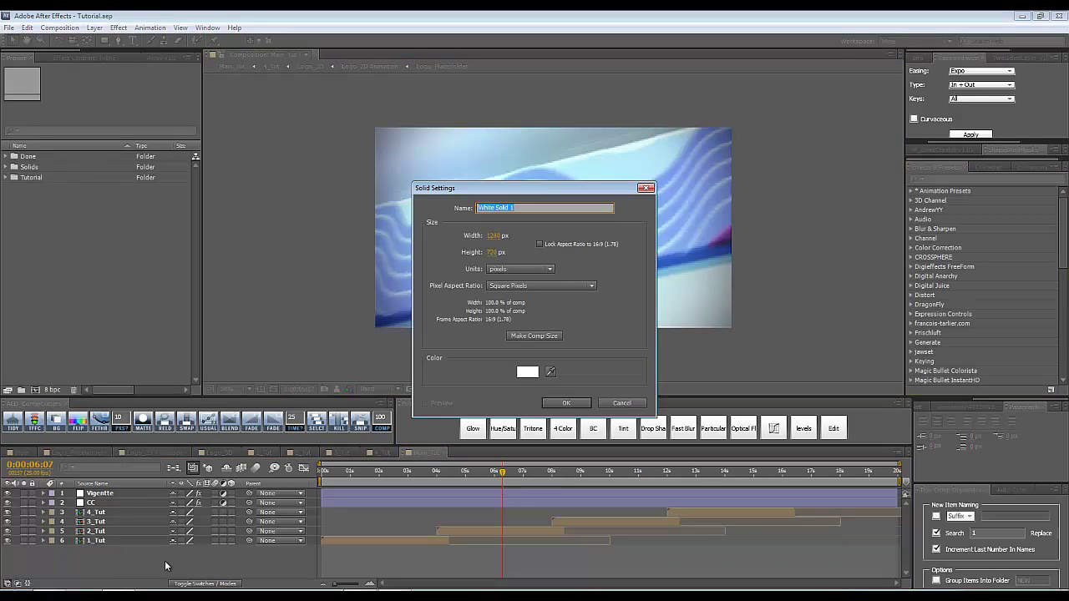
pyautogui.click(527, 372)
pyautogui.moveTo(537, 398); pyautogui.dragTo(451, 569)
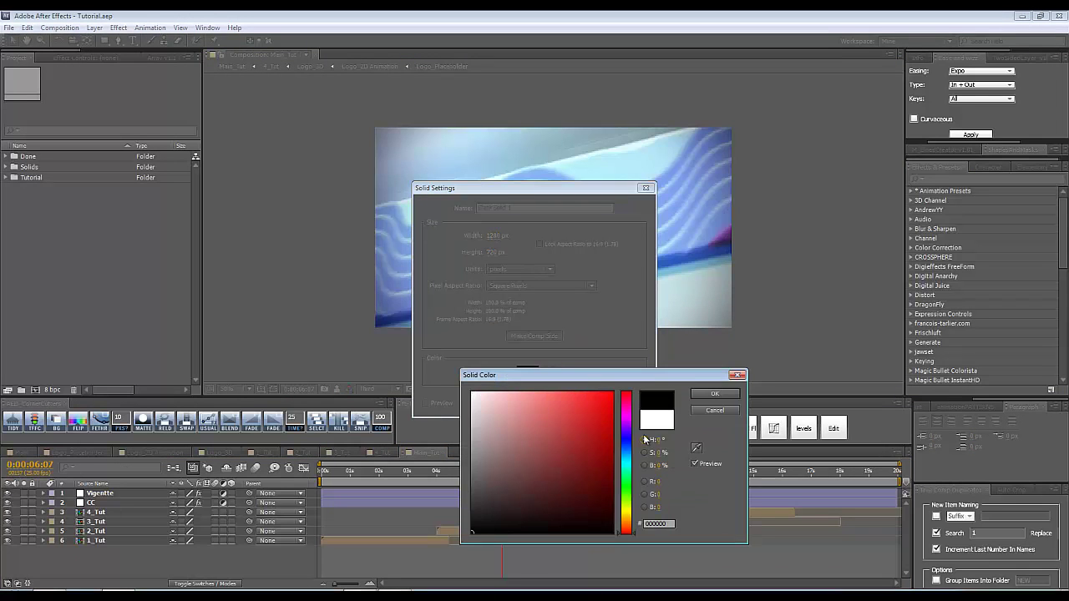
pyautogui.click(709, 394)
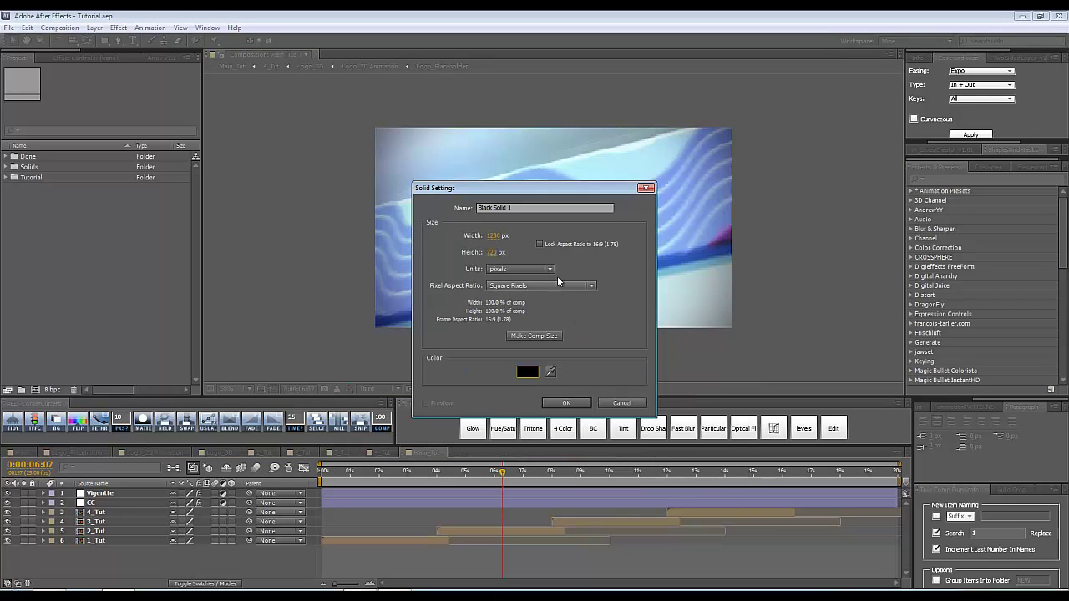
pyautogui.click(521, 207)
pyautogui.write('Fade In')
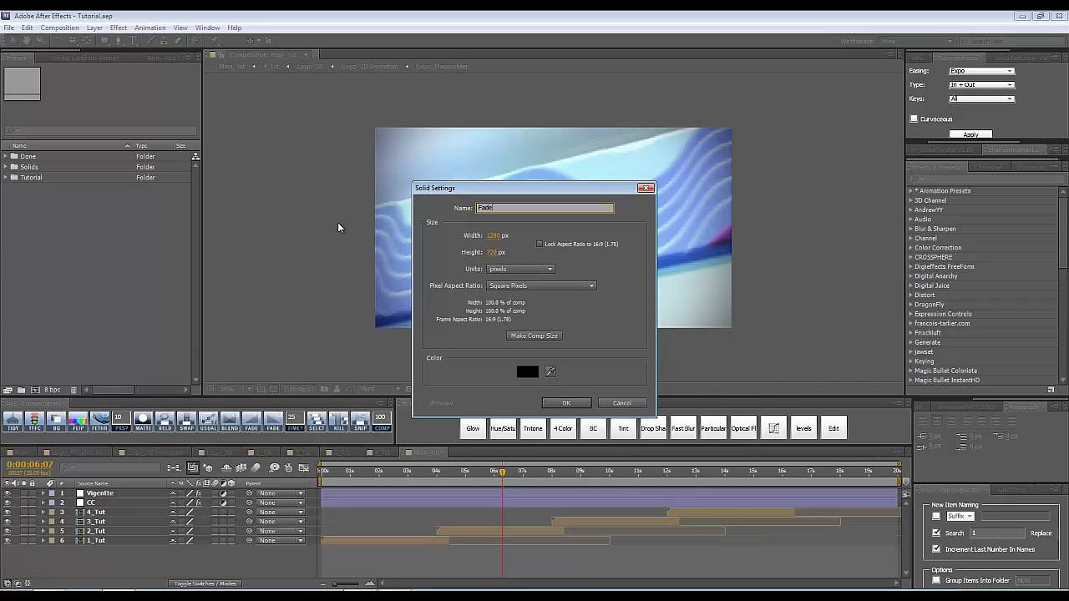
pyautogui.press('Return')
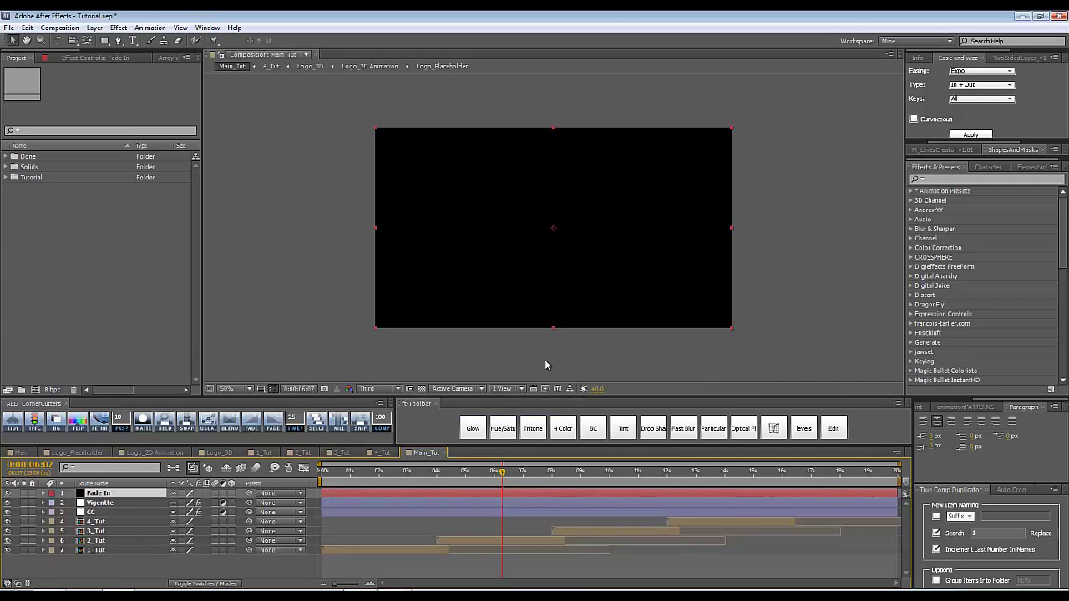
# Trim the Fade In layer to end at 1 second and keyframe its opacity from 100% at the start to 0% at 1 second.
pyautogui.click(350, 473)
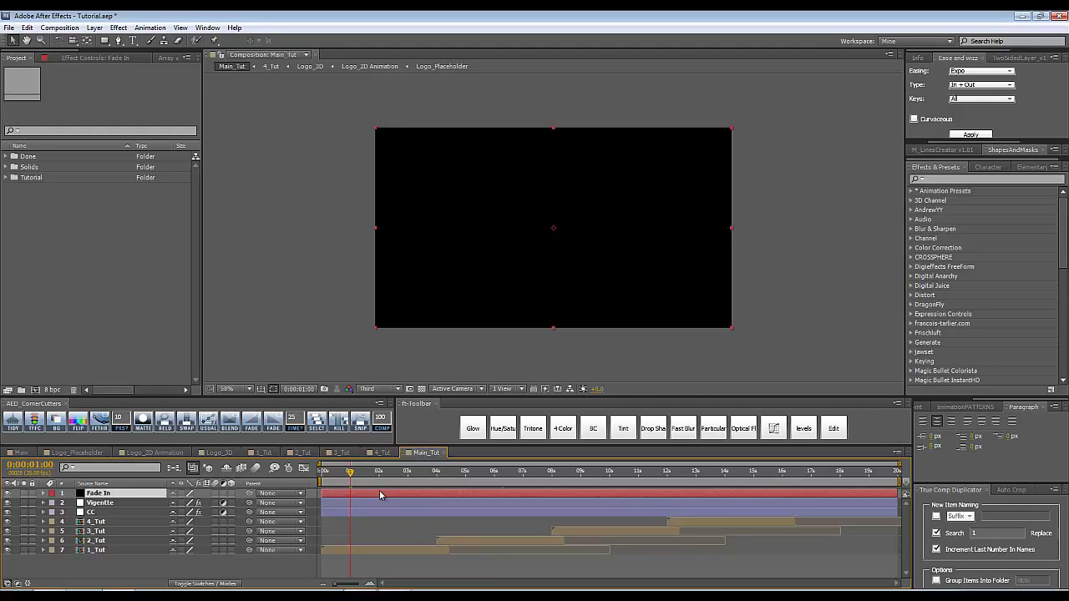
pyautogui.hotkey('alt', ']')
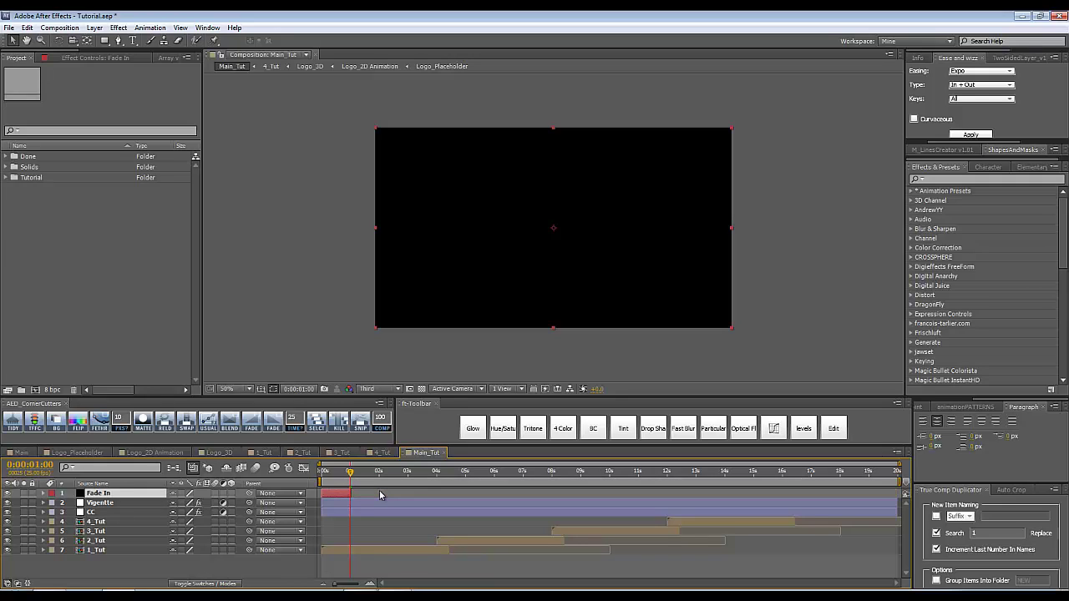
pyautogui.press('t')
pyautogui.click(72, 503)
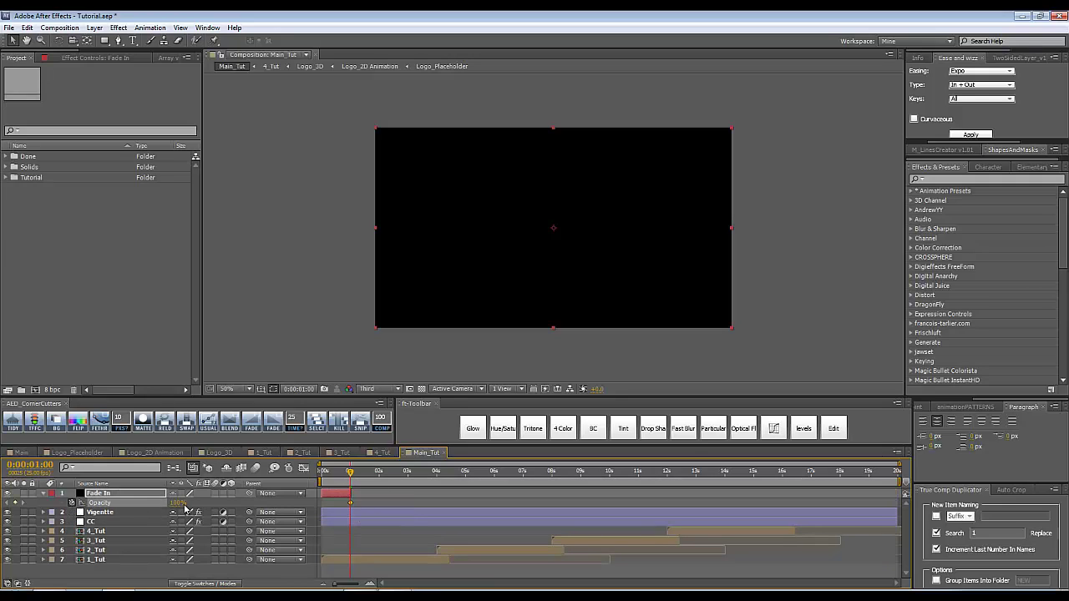
pyautogui.click(178, 502)
pyautogui.write('0')
pyautogui.press('Return')
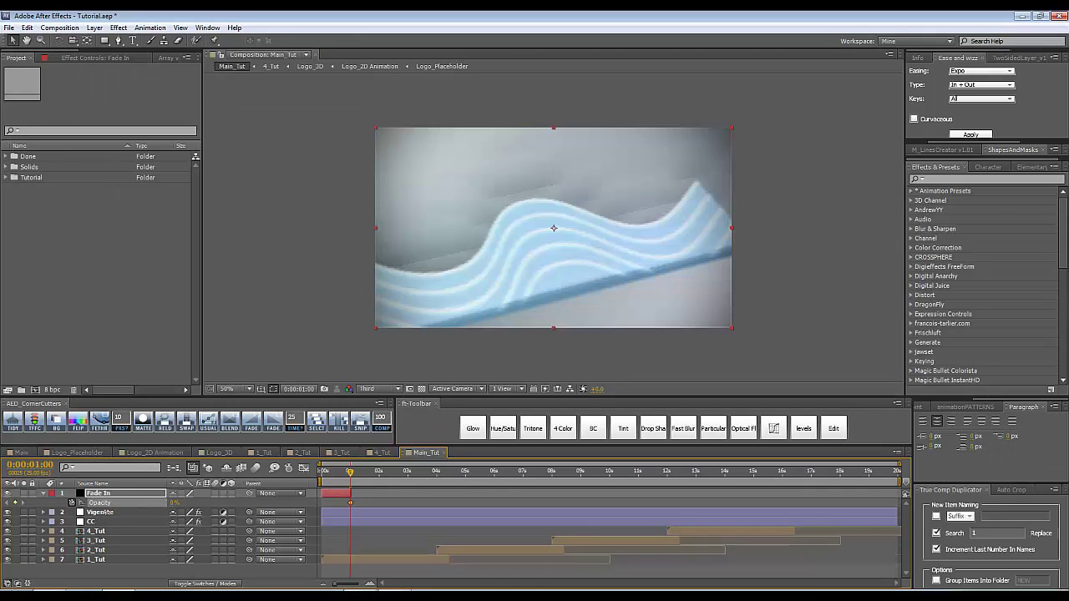
pyautogui.click(322, 472)
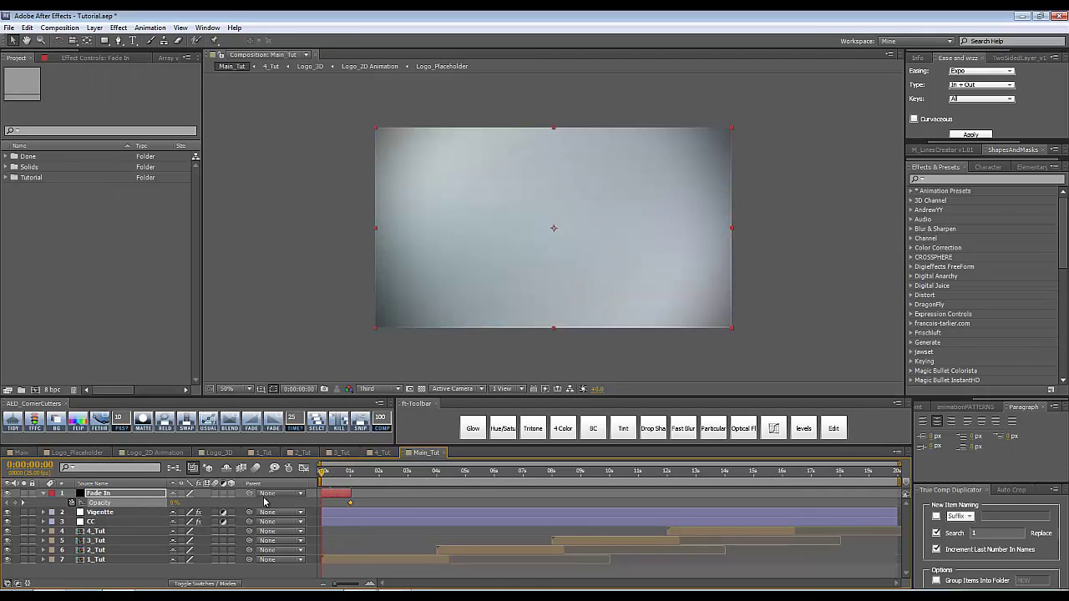
pyautogui.moveTo(176, 503); pyautogui.dragTo(242, 503)
# Duplicate the Fade In layer and rename the copy's solid Fade Out.
pyautogui.click(137, 495)
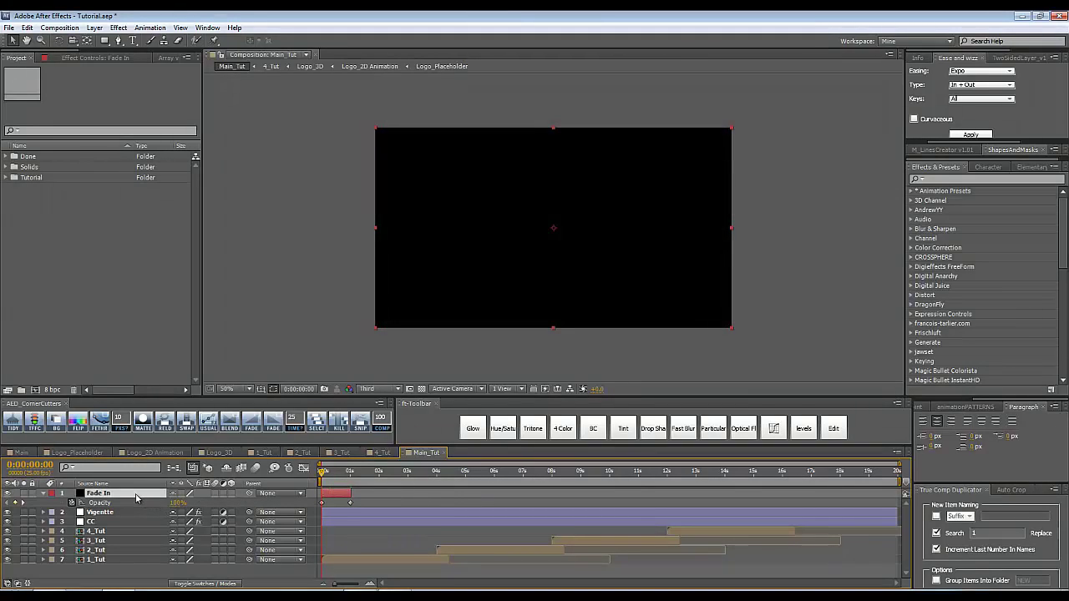
pyautogui.hotkey('ctrl', 'd')
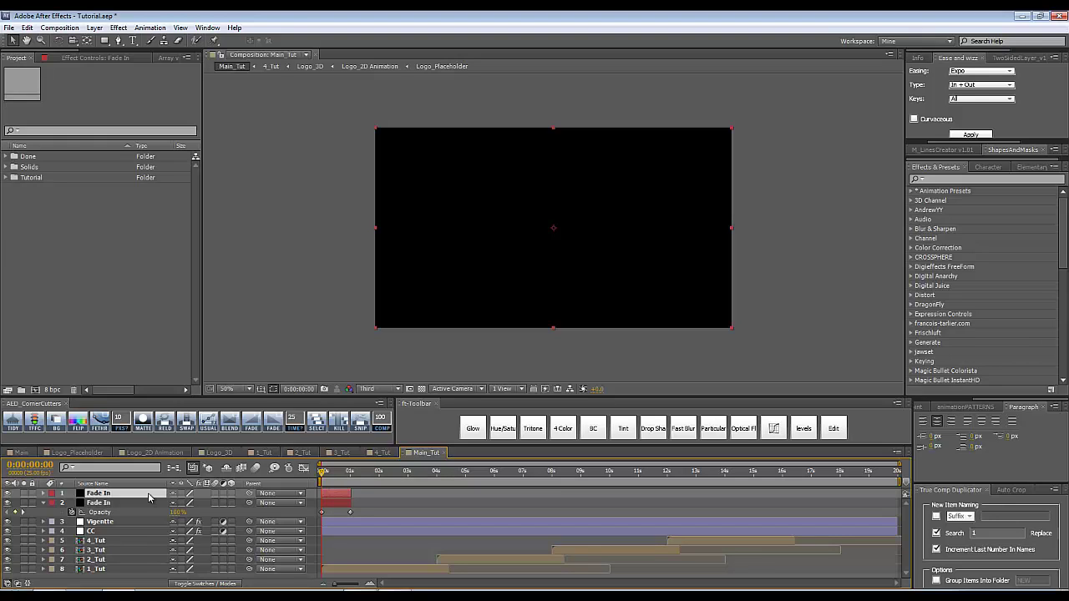
pyautogui.hotkey('ctrl', 'shift', 'y')
pyautogui.press('End')
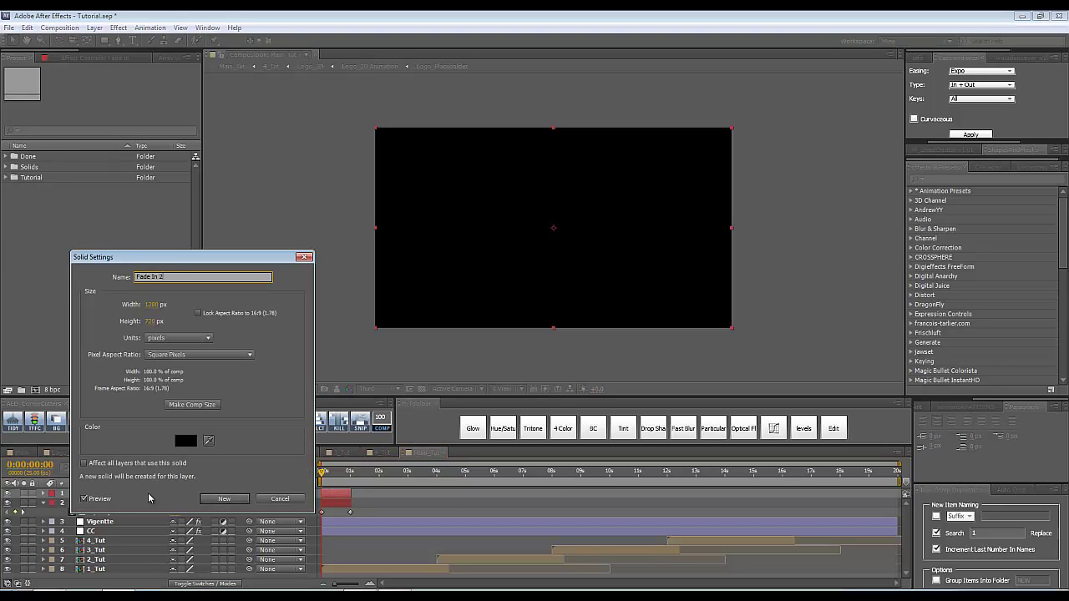
pyautogui.press('BackSpace')
pyautogui.press('BackSpace')
pyautogui.press('BackSpace')
pyautogui.write('Out')
pyautogui.press('Return')
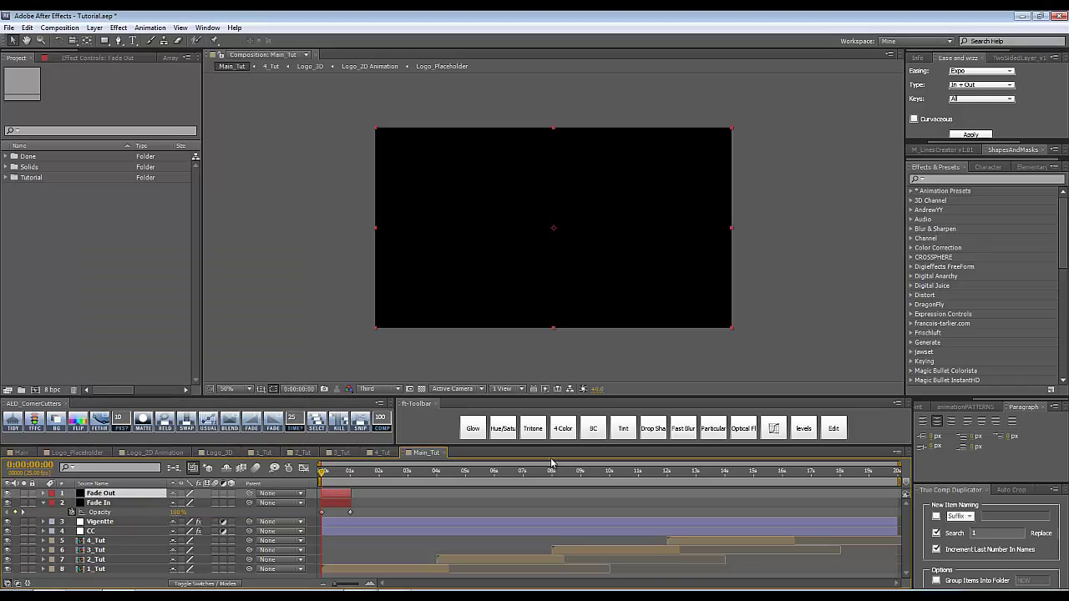
# Move the Fade Out layer so it starts at 0:00:16:10, where the 4_Tut layer ends.
pyautogui.click(765, 542)
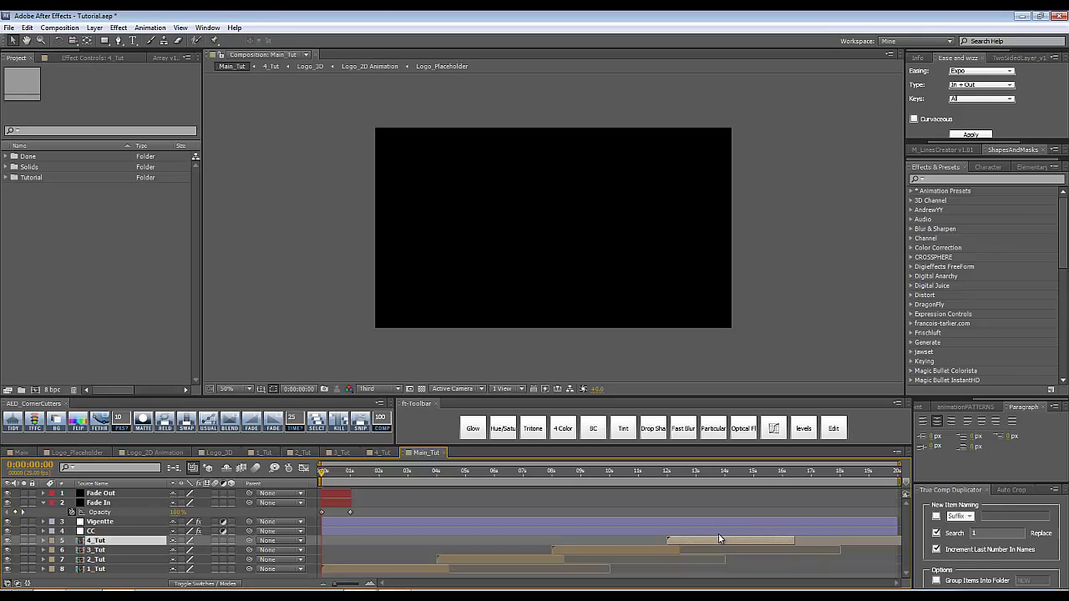
pyautogui.press('o')
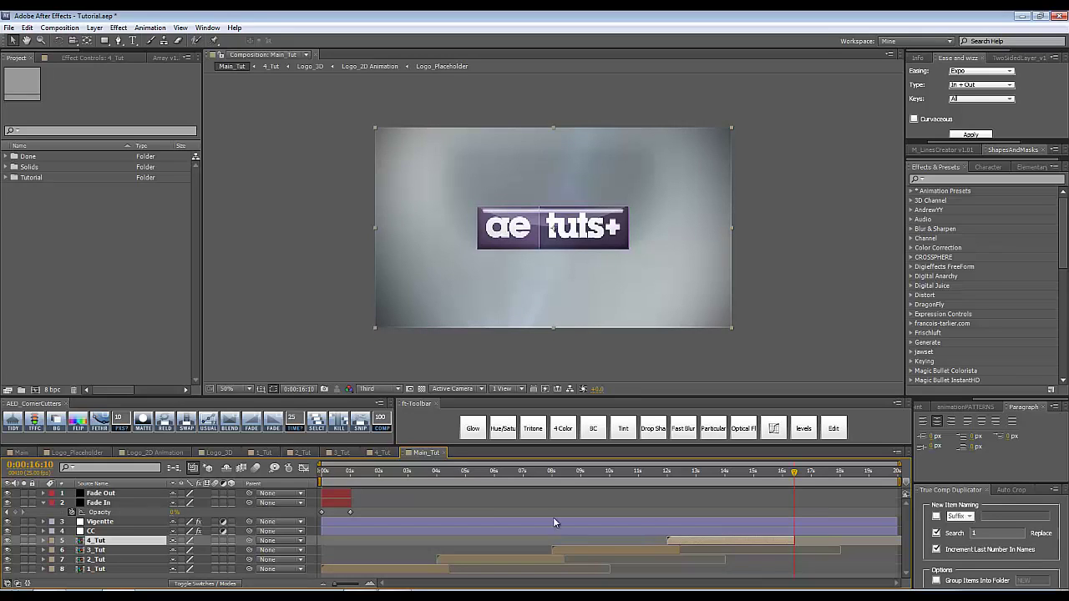
pyautogui.click(97, 493)
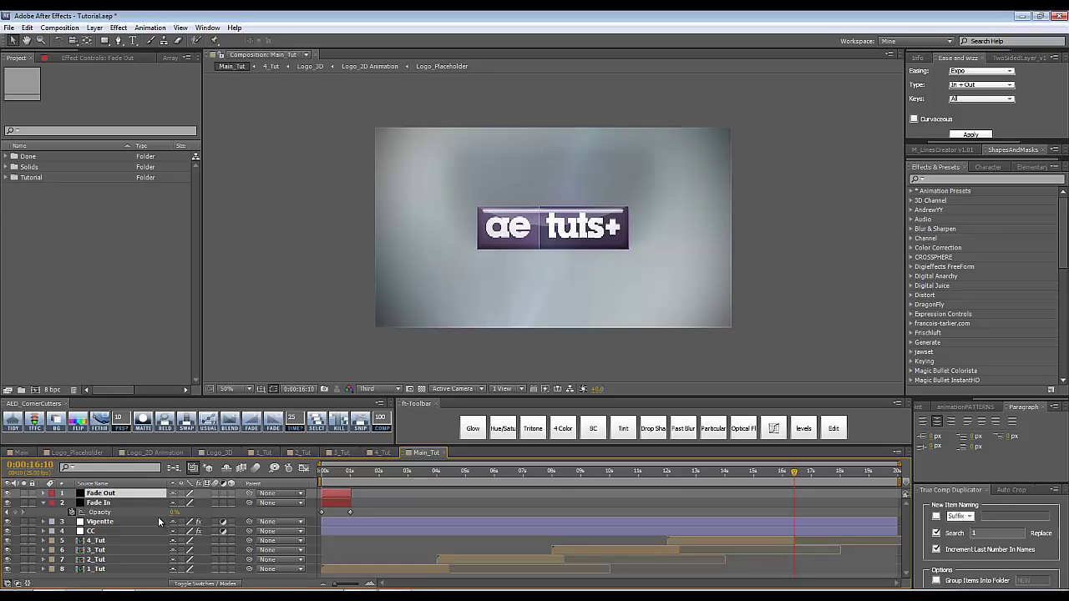
pyautogui.press('[')
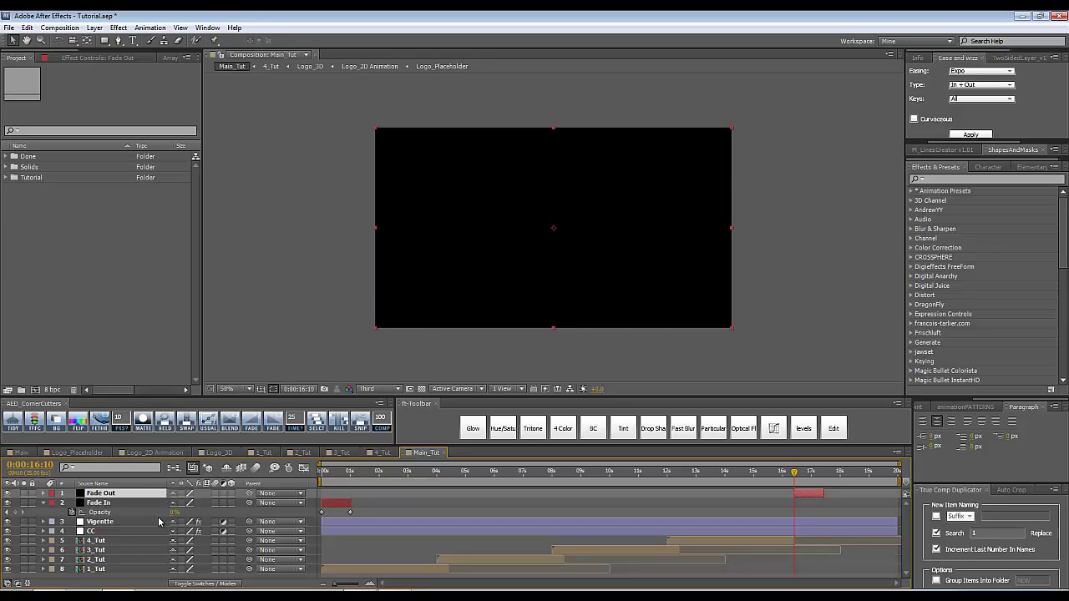
# Reverse the Fade Out opacity keyframes to 0% at 0:00:16:10 and 100% at 0:00:17:10.
pyautogui.press('u')
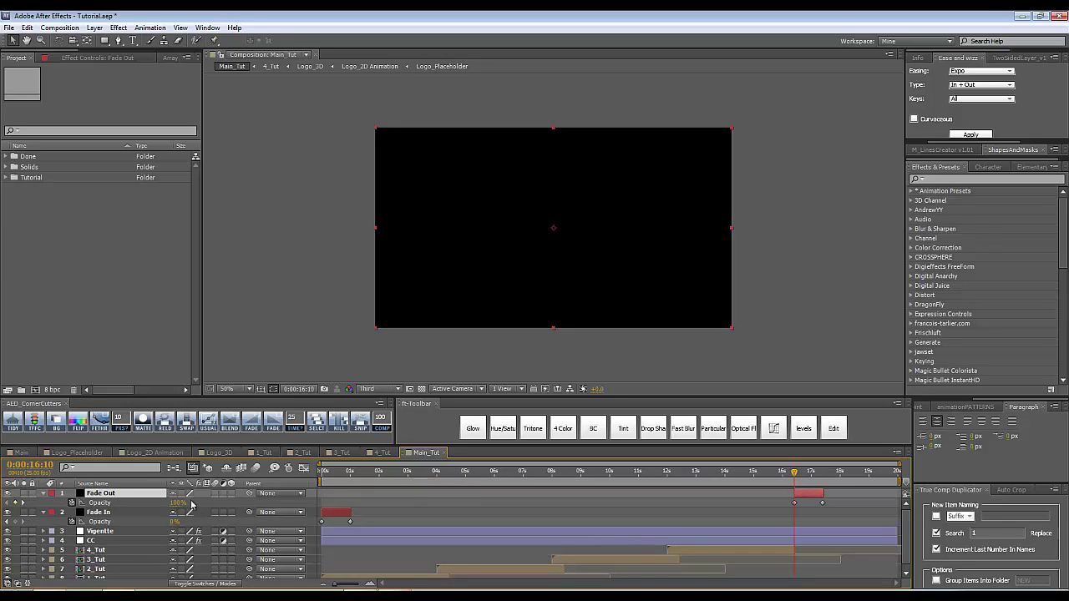
pyautogui.moveTo(172, 503); pyautogui.dragTo(25, 504)
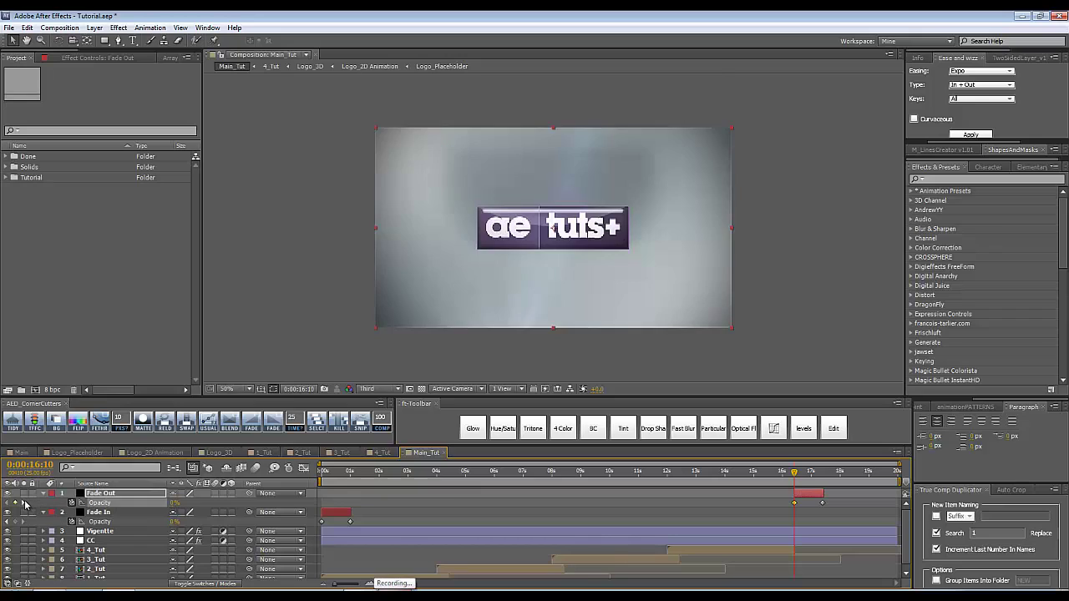
pyautogui.click(24, 503)
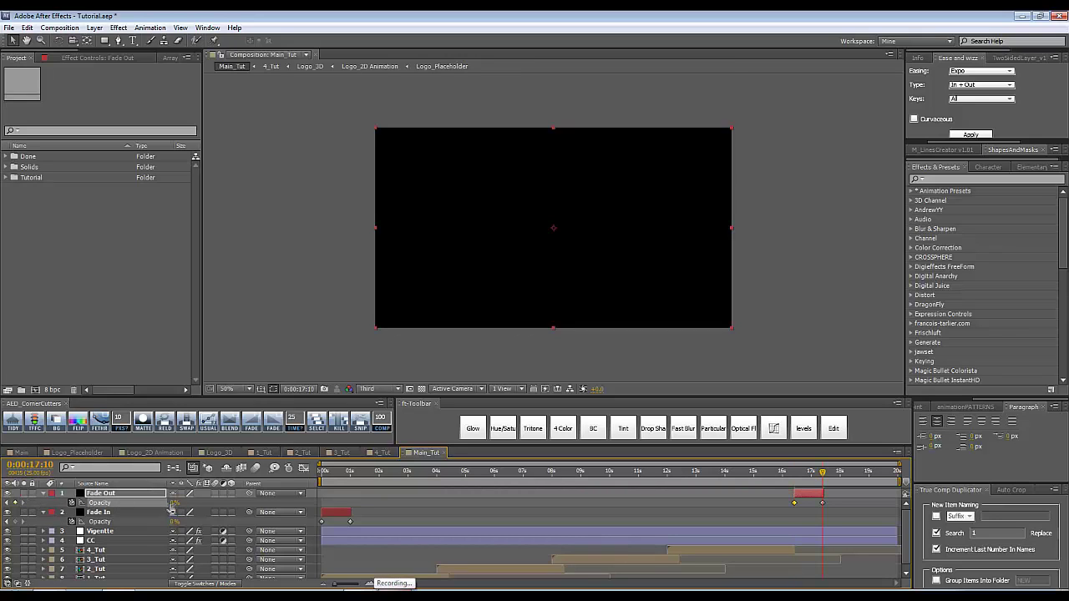
pyautogui.moveTo(173, 503); pyautogui.dragTo(275, 507)
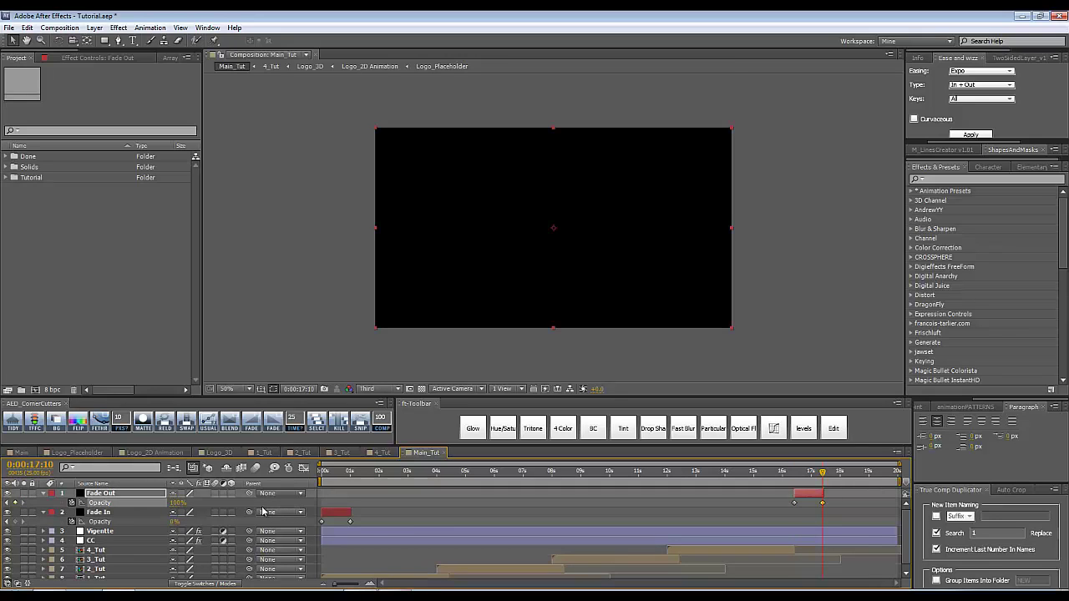
pyautogui.press('F2')
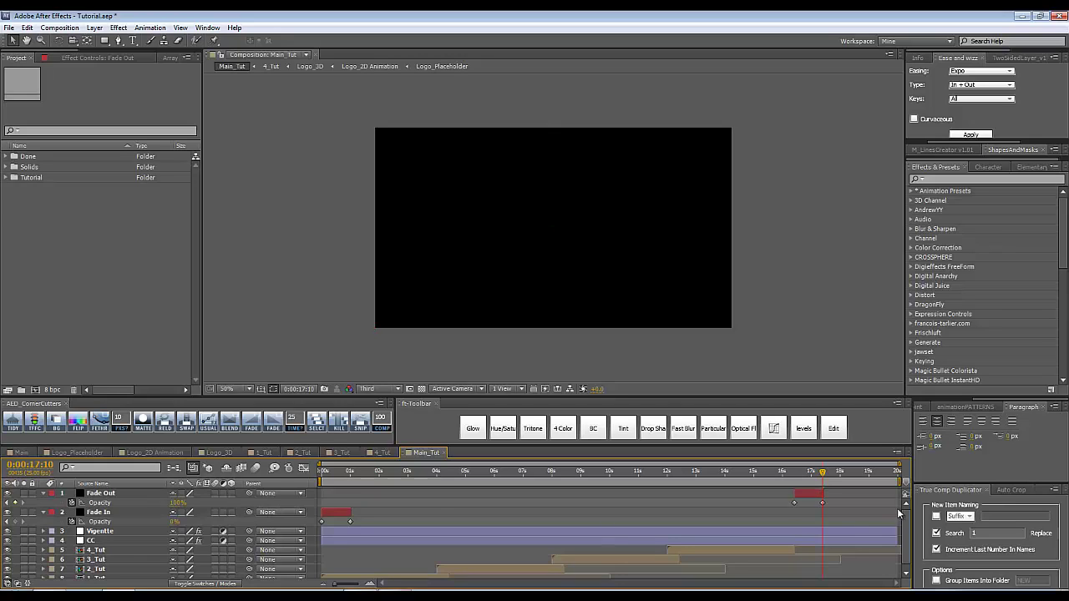
# End the work area at 0:00:17:10 and trim the Main_Tut composition to the work area.
pyautogui.press('n')
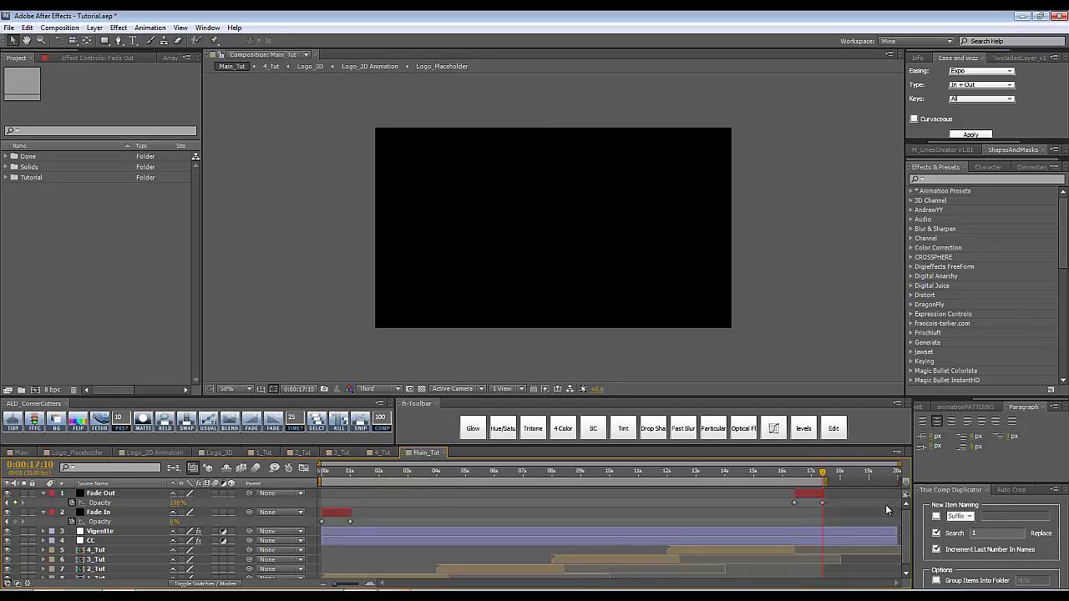
pyautogui.rightClick(793, 499)
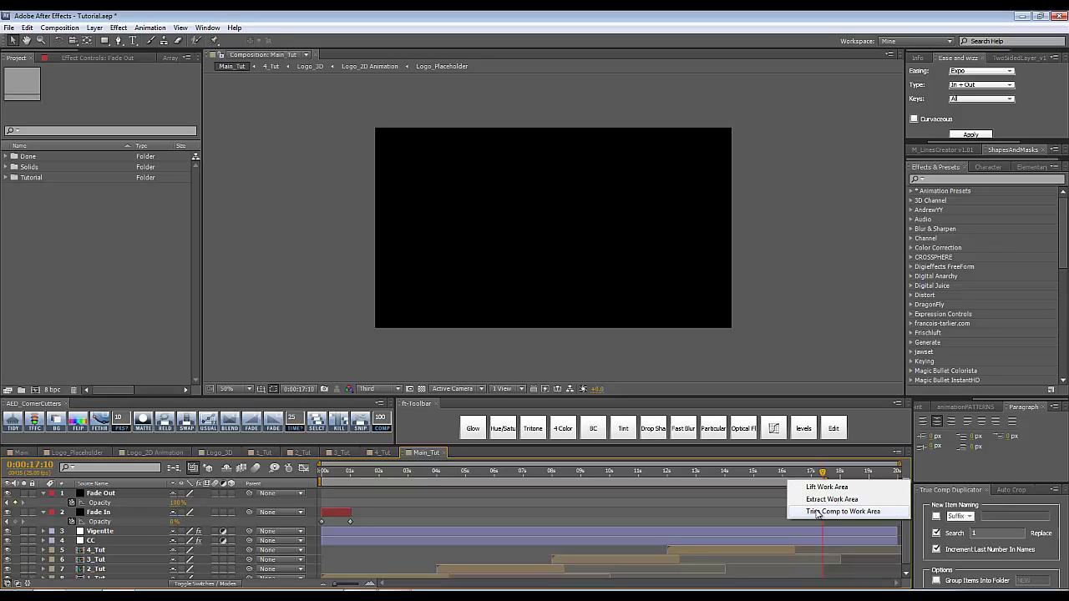
pyautogui.click(761, 515)
pyautogui.click(772, 472)
pyautogui.rightClick(773, 483)
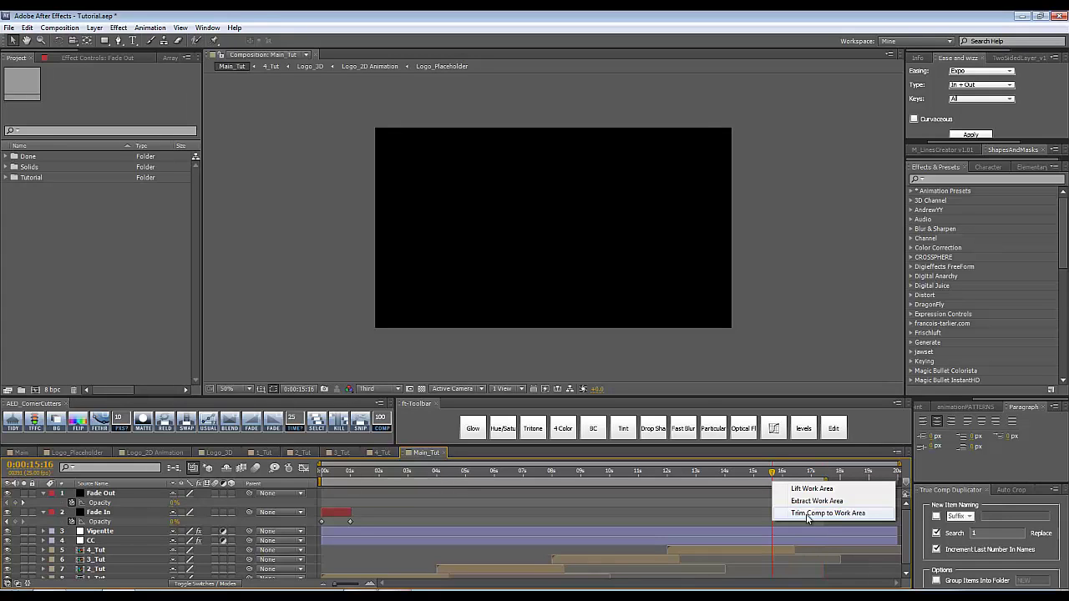
pyautogui.click(806, 513)
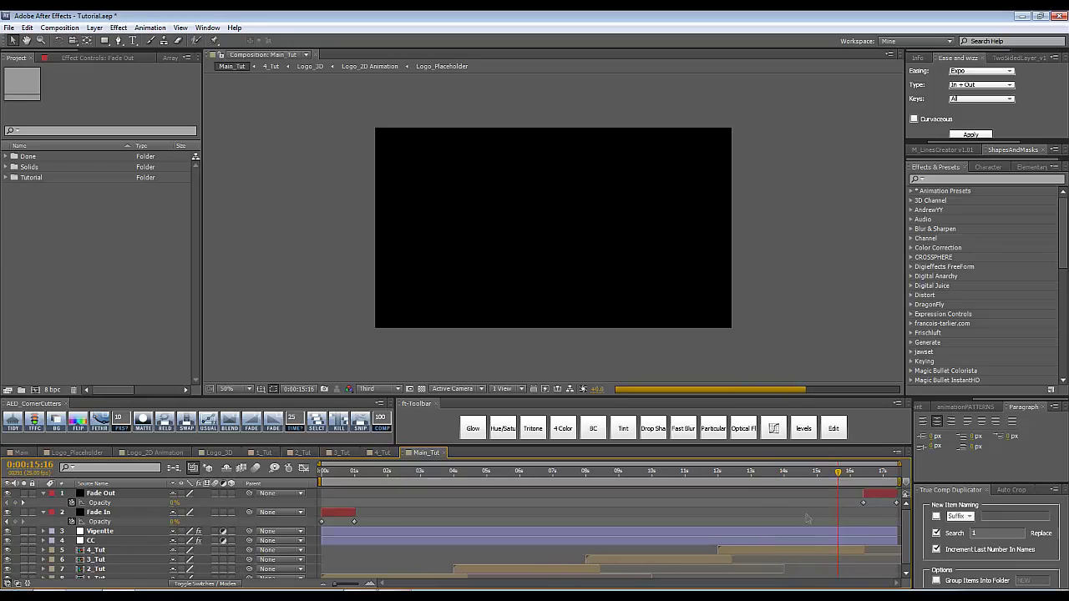
# Extend the 4_Tut layer's out point to the end of Main_Tut at 0:00:17:10.
pyautogui.click(106, 532)
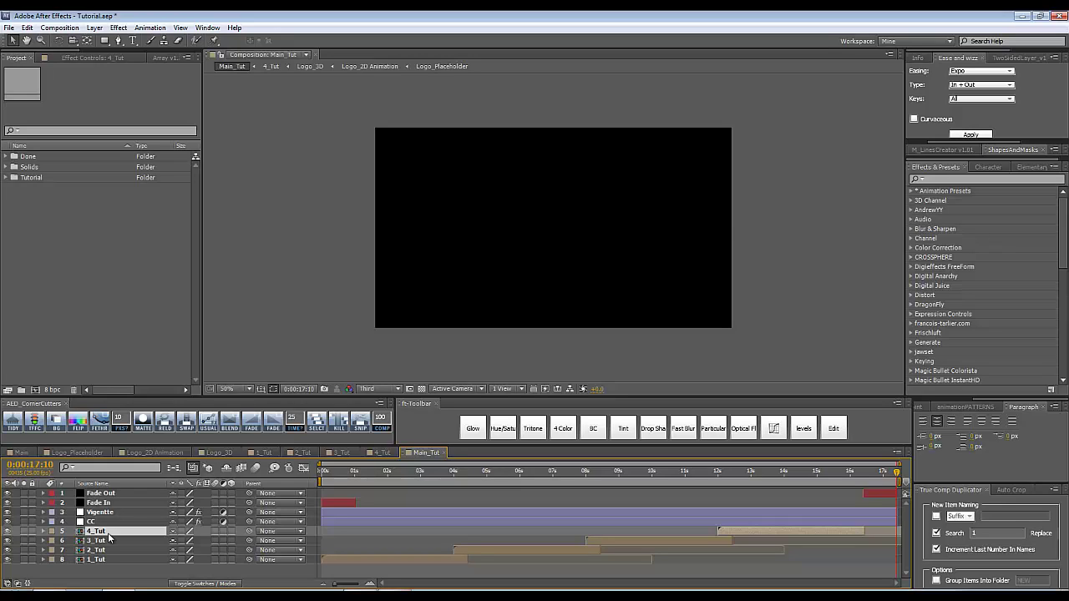
pyautogui.hotkey('alt', ']')
pyautogui.click(94, 569)
pyautogui.moveTo(644, 482); pyautogui.dragTo(527, 490)
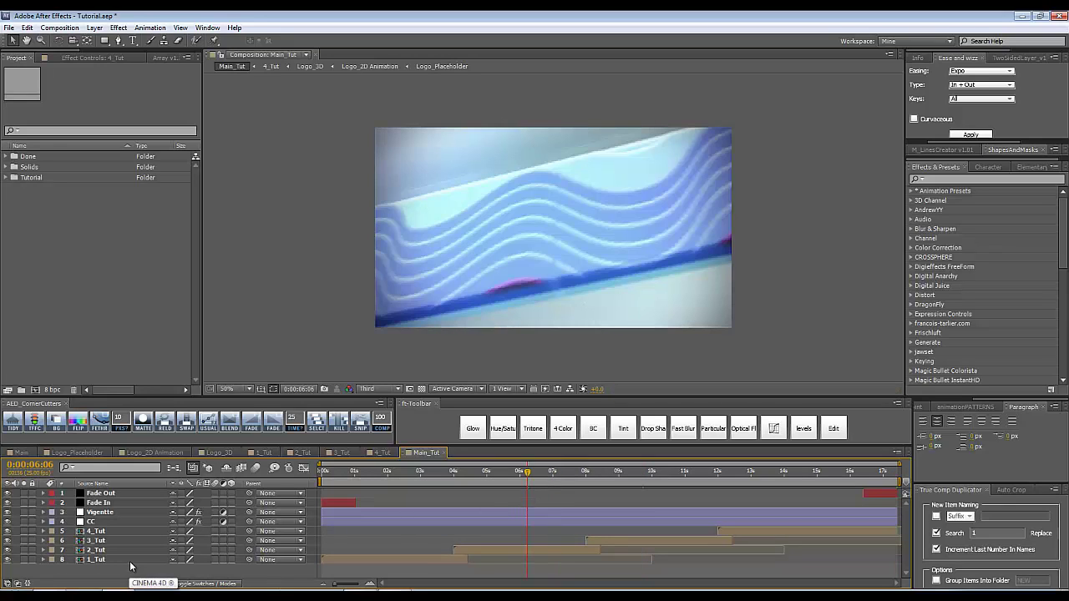
pyautogui.click(381, 452)
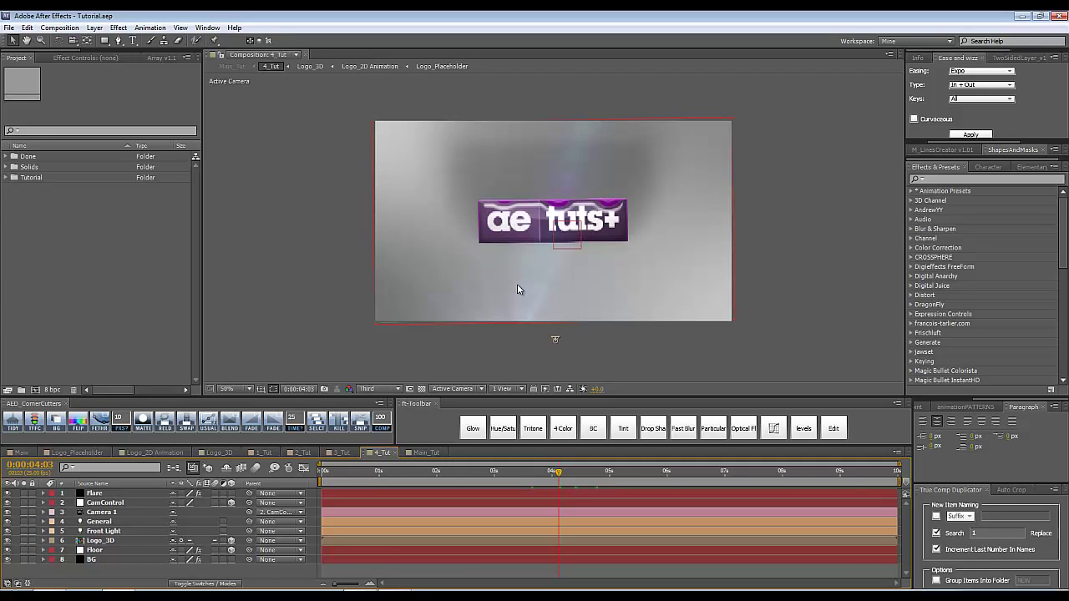
pyautogui.click(425, 452)
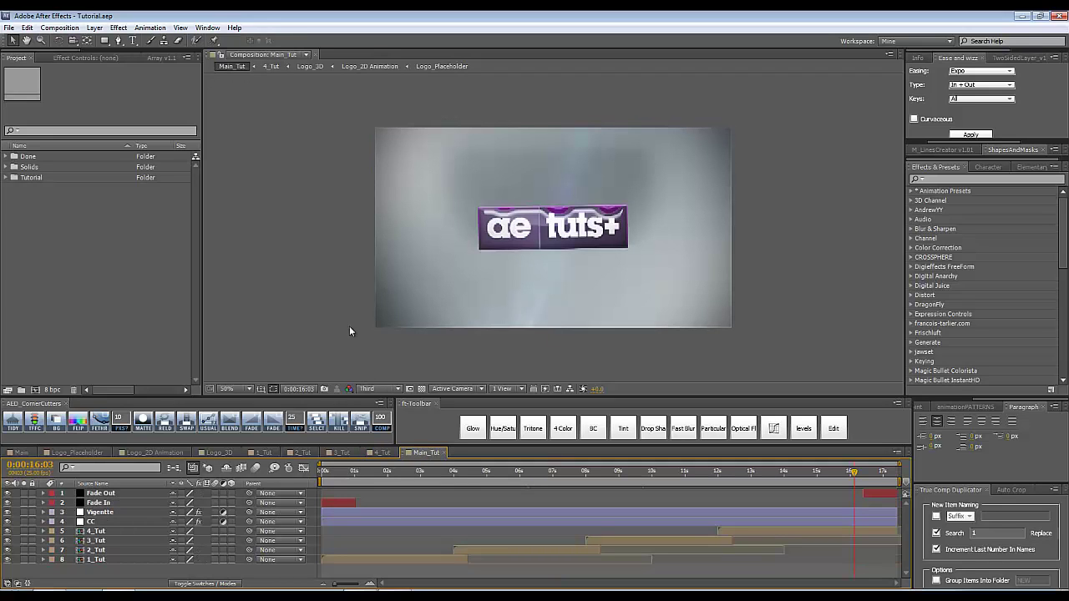